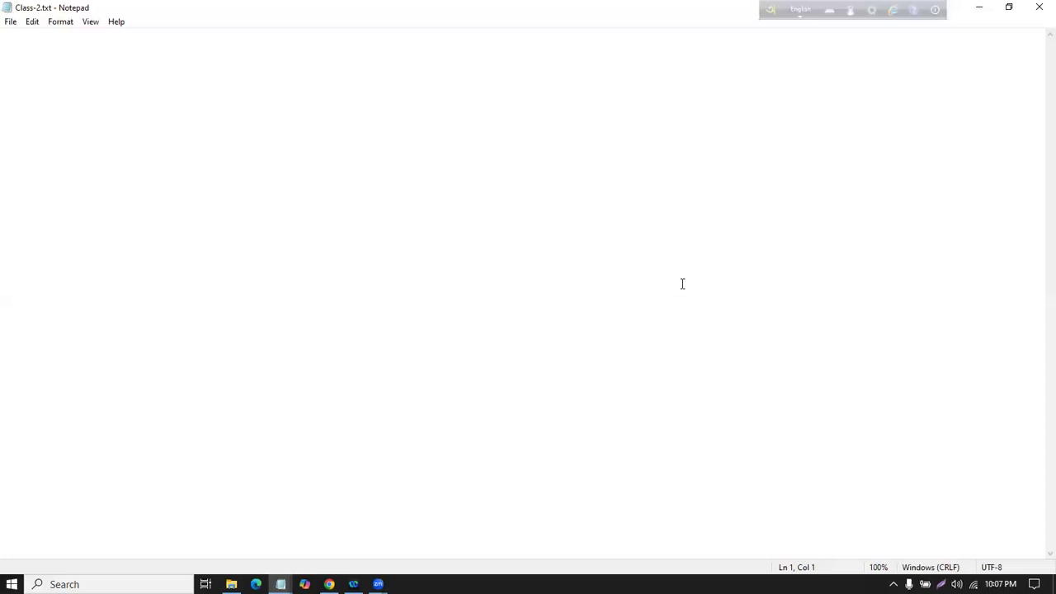
Step: Type the line 'Facebook Group' in the notes window
key("alt+Tab")
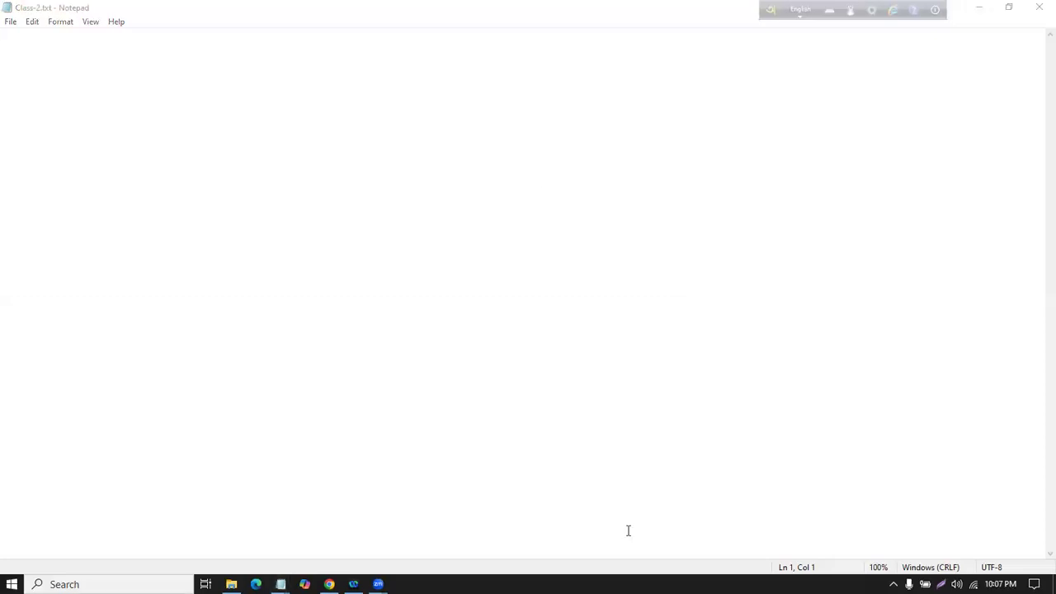
left_click(170, 95)
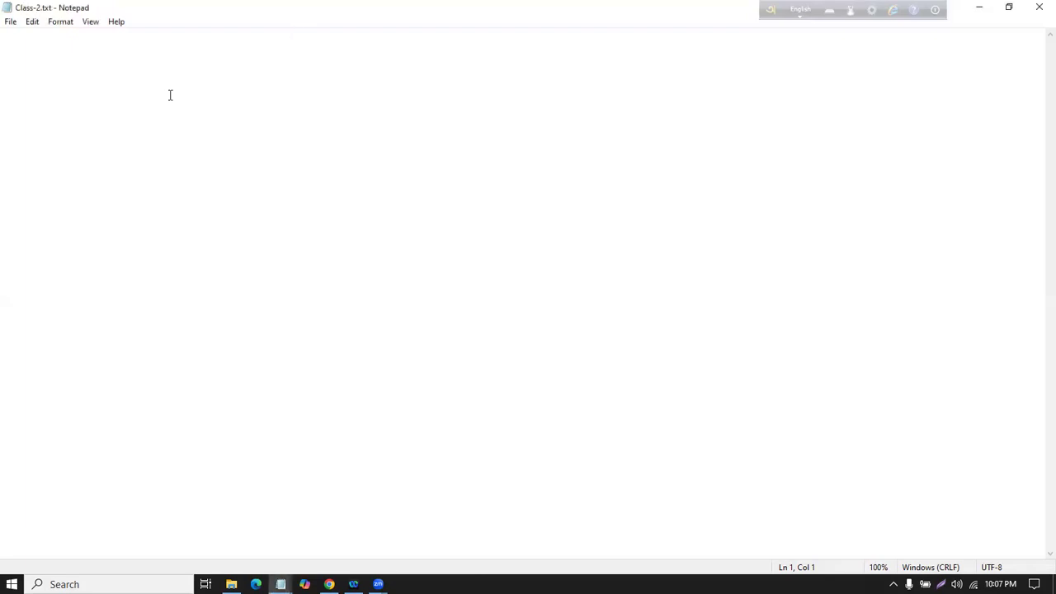
scroll(125, 107, "up", 20)
scroll(123, 108, "up", 12)
type("Facebook Gro")
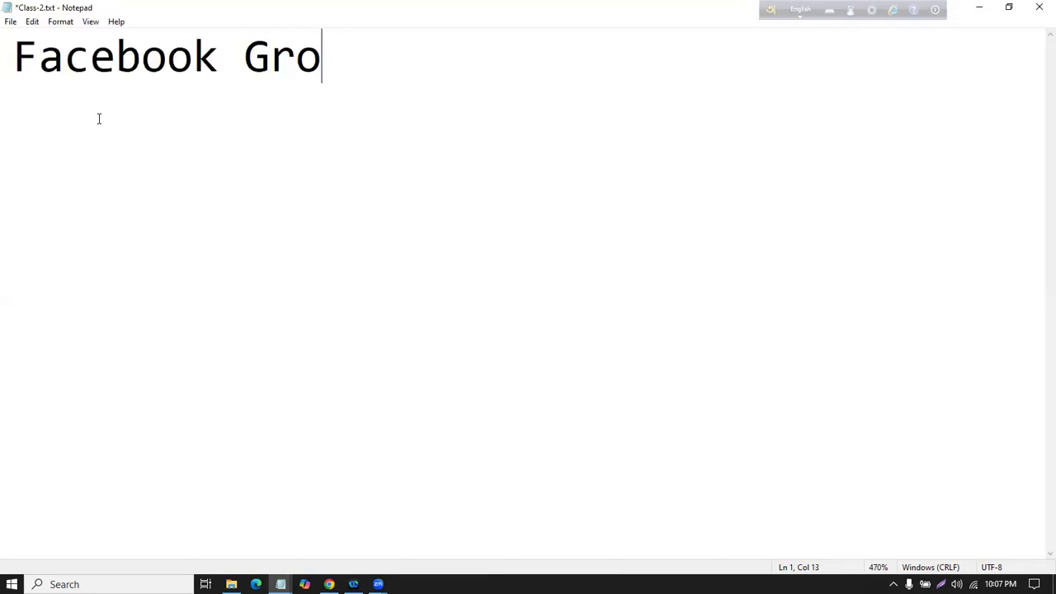
key("BackSpace")
type("p")
key("BackSpace")
type("oup")
key("Return")
Step: Add the lines 'Time chage' and 'Class video', then delete all the notes
type("Ti")
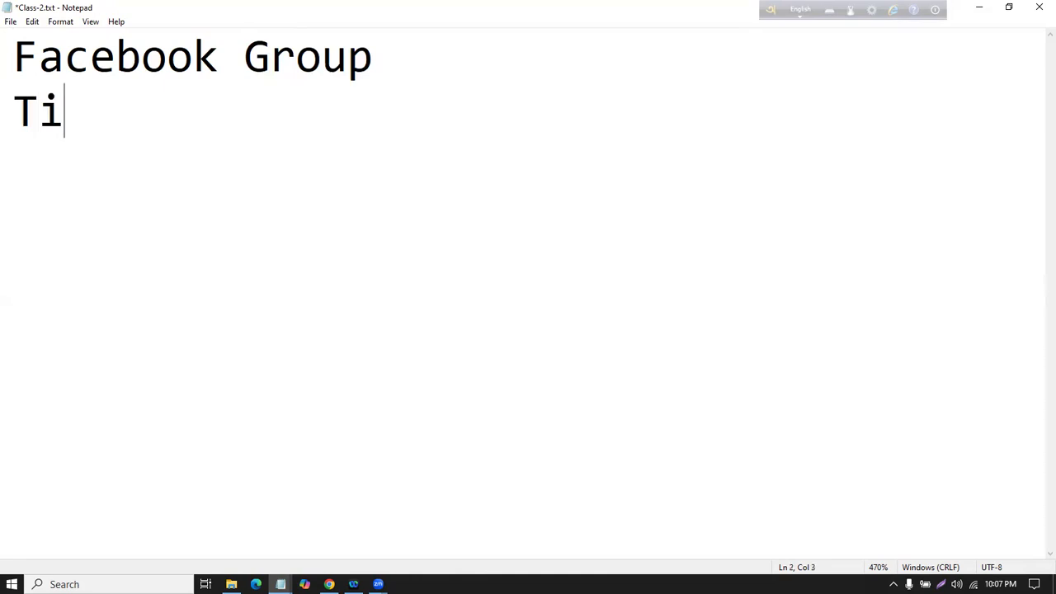
type("me chage")
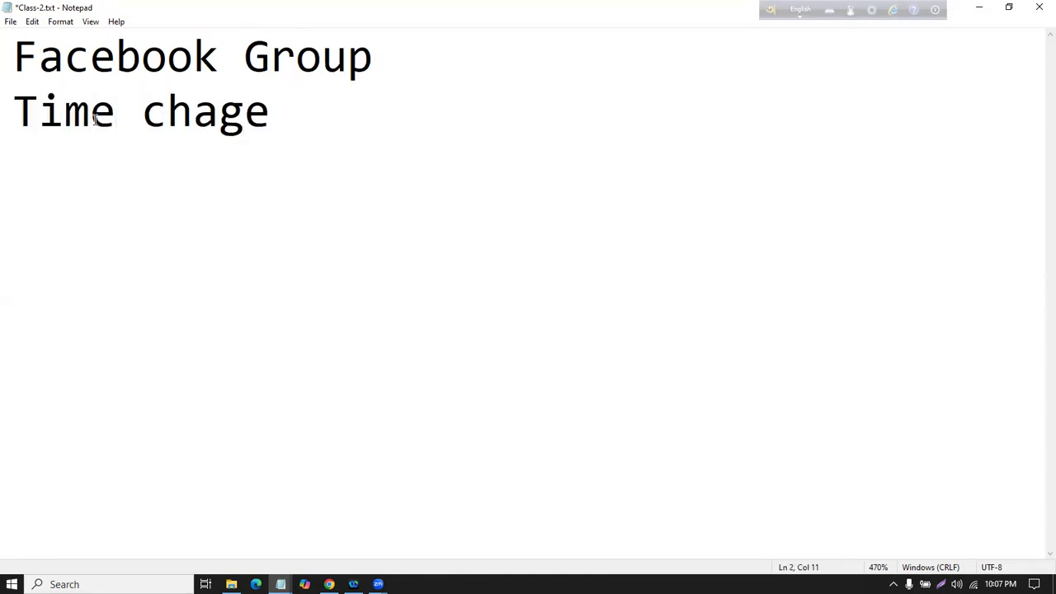
key("Return")
type("Calss")
key("BackSpace")
key("BackSpace")
key("BackSpace")
key("BackSpace")
type("las")
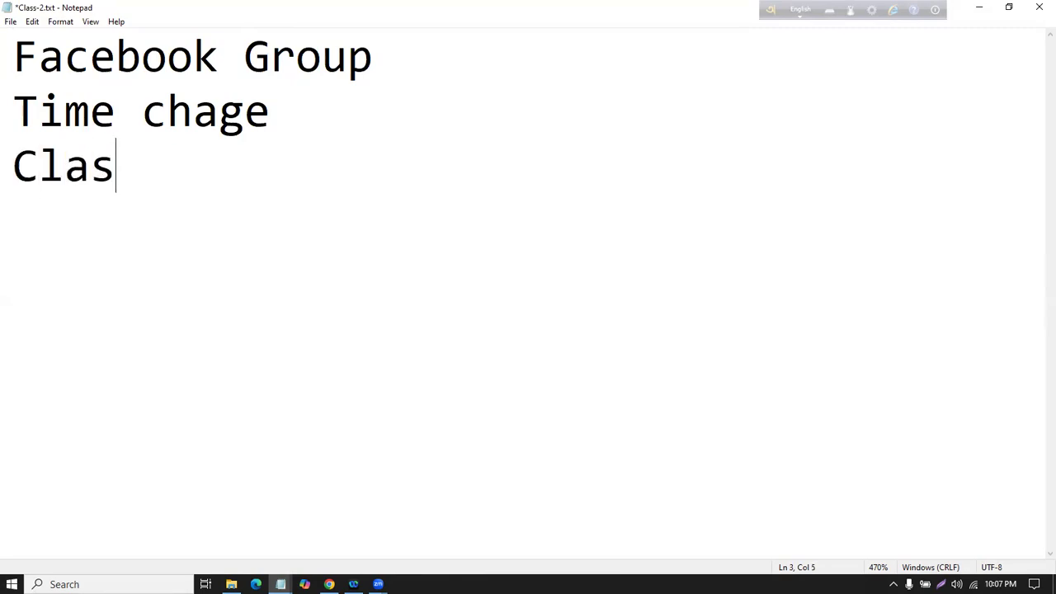
type("s video")
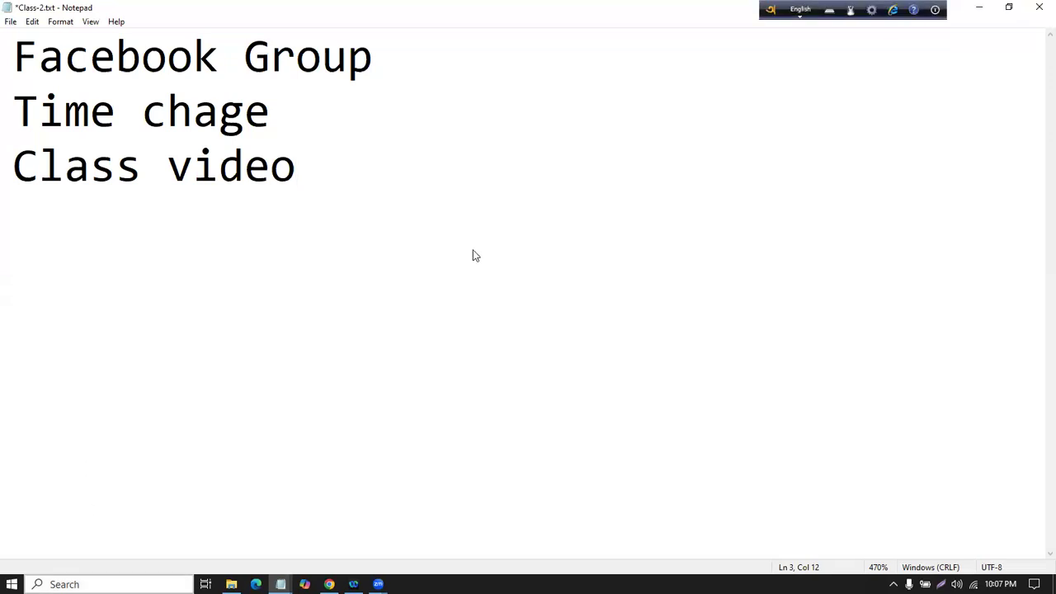
left_click_drag(4, 38, 315, 162)
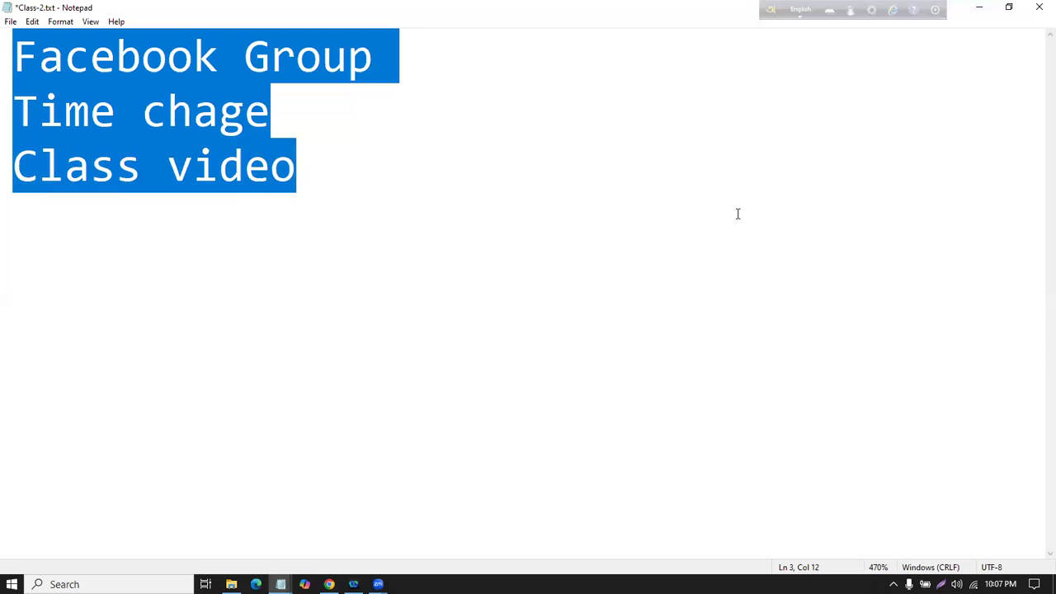
key("BackSpace")
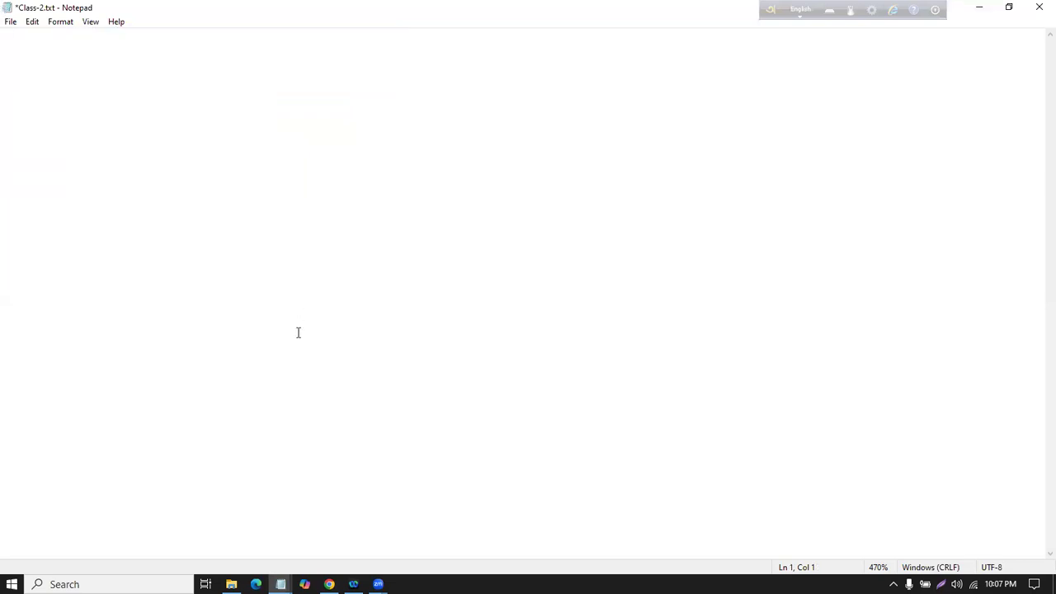
Step: From the Facebook group page, switch to the Chrome profile used for Canva
left_click(330, 584)
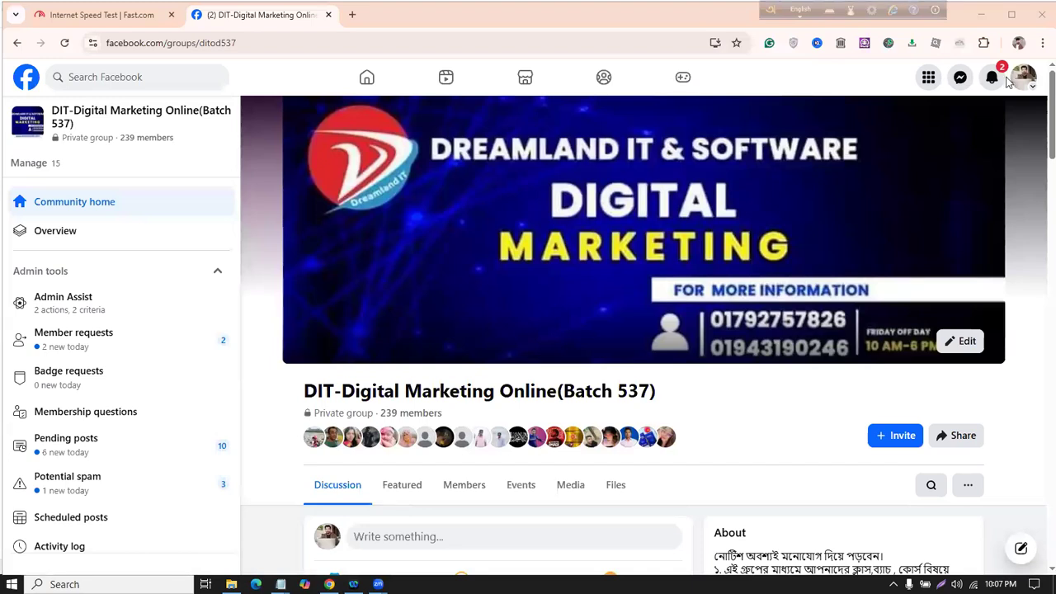
left_click(1019, 42)
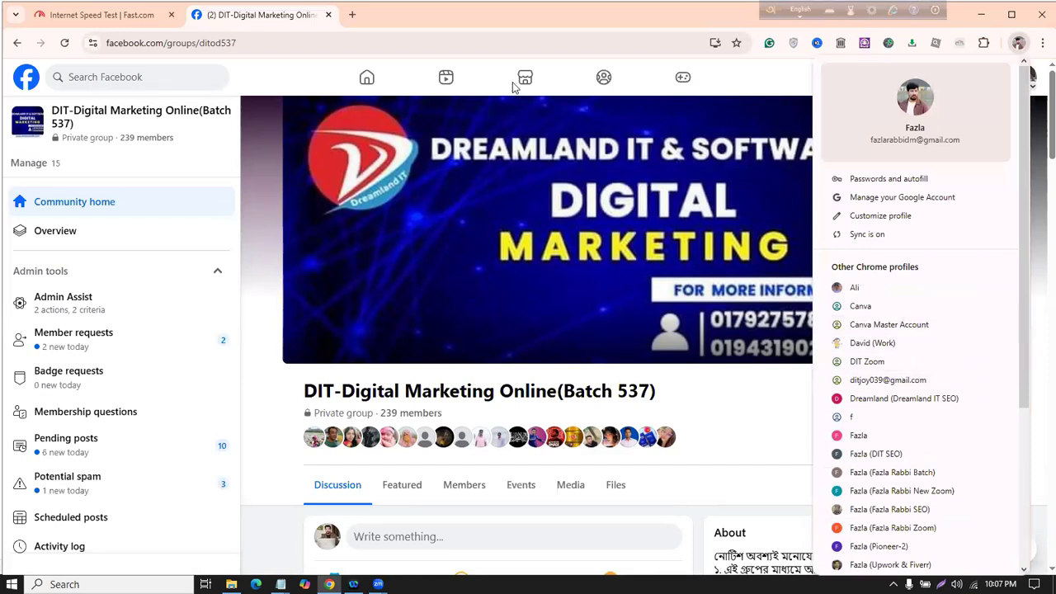
left_click(236, 332)
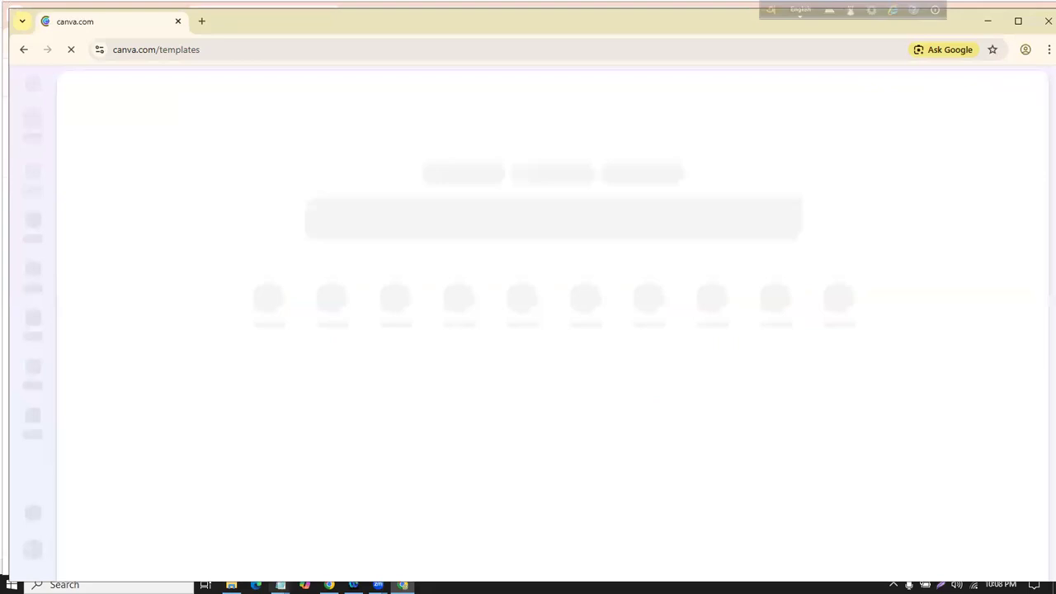
Step: In Notepad, type '-Text fomatting' and '-Image formatting' on two lines
key("alt+Tab")
type("-Text fom")
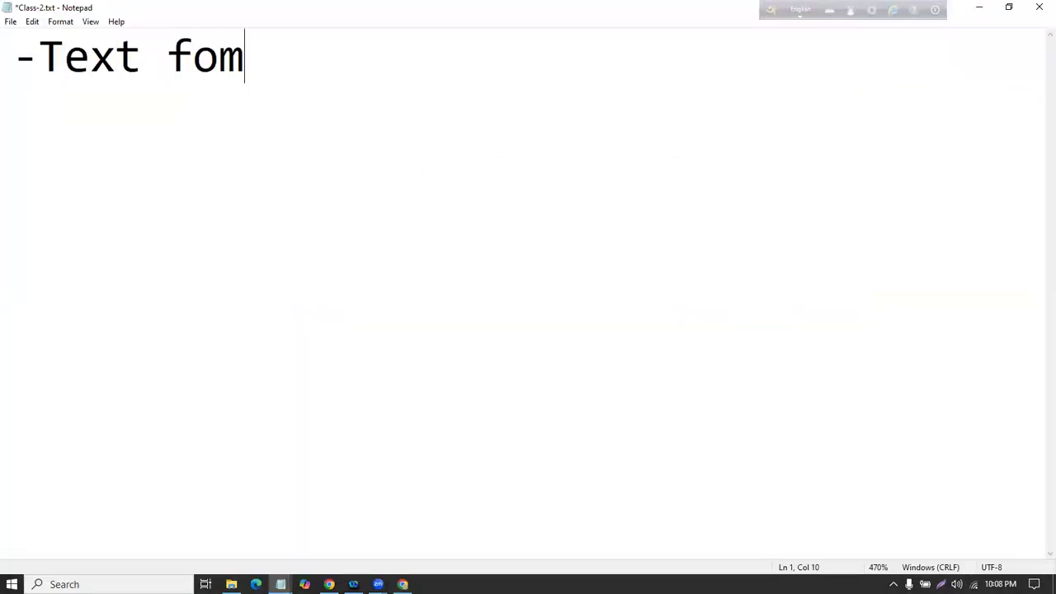
type("atting")
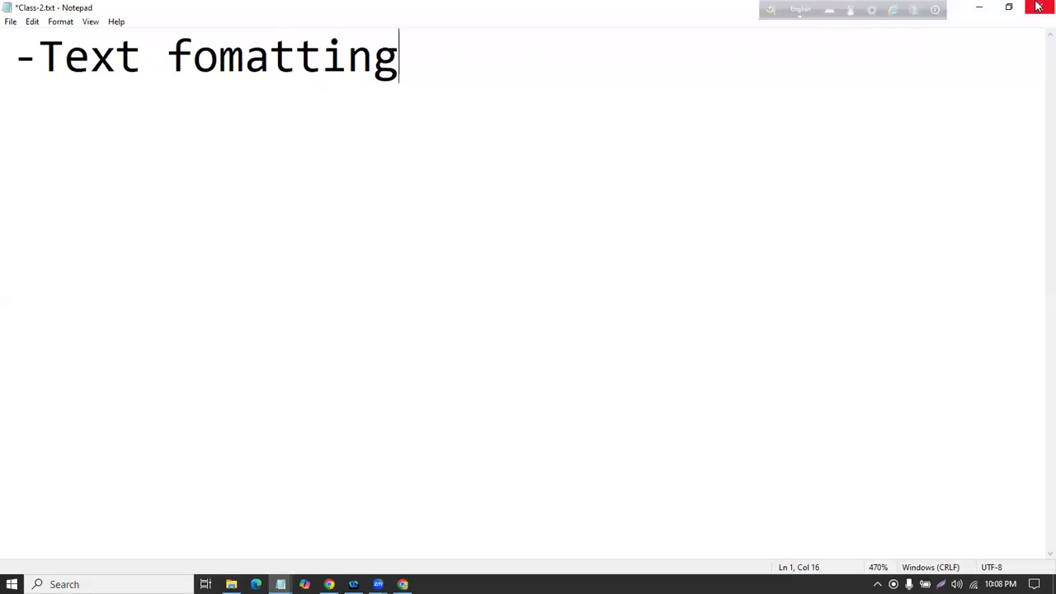
key("Return")
type("-")
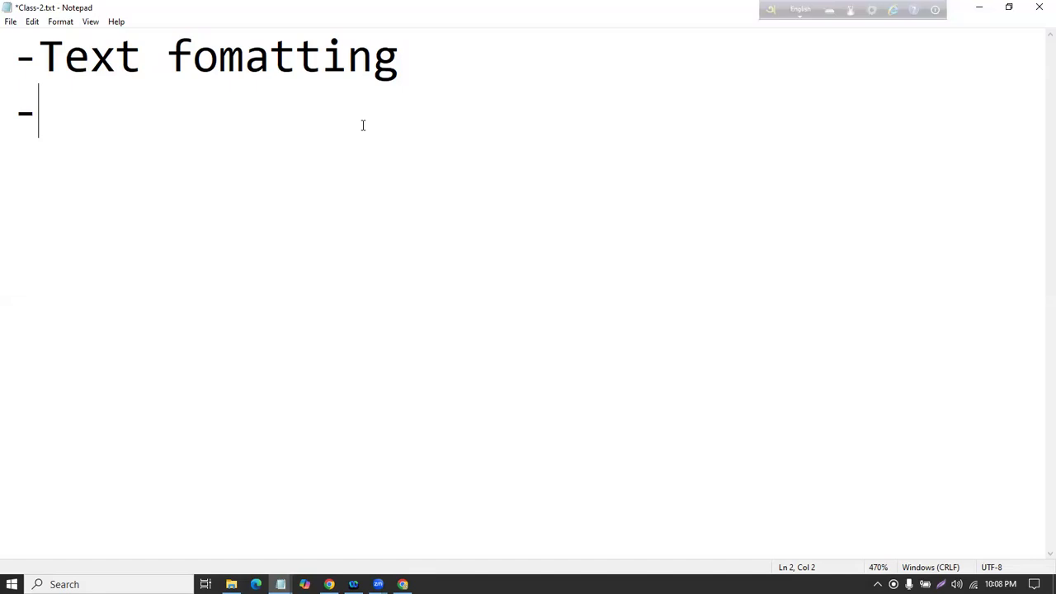
type("Image formatting")
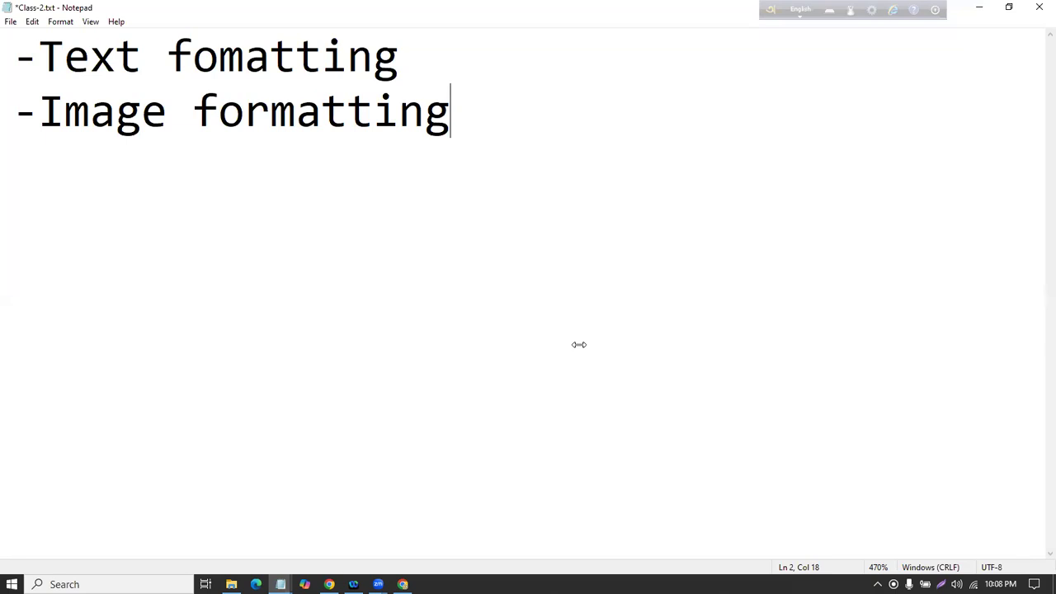
Step: Add an indented 'image bacgkground' sub-point, undo it, and return to Canva
left_click_drag(13, 111, 374, 118)
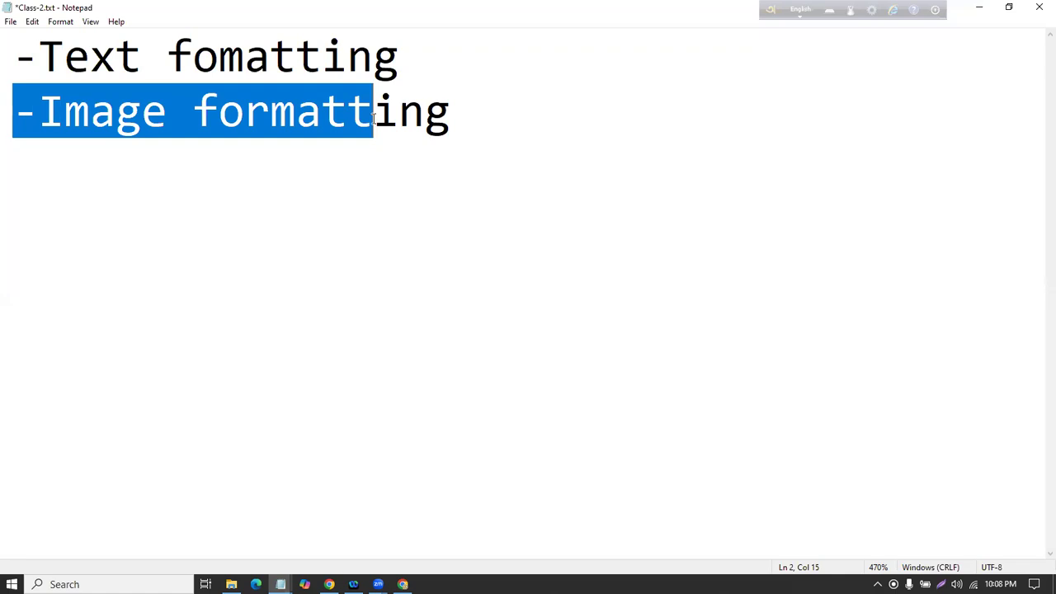
left_click(447, 202)
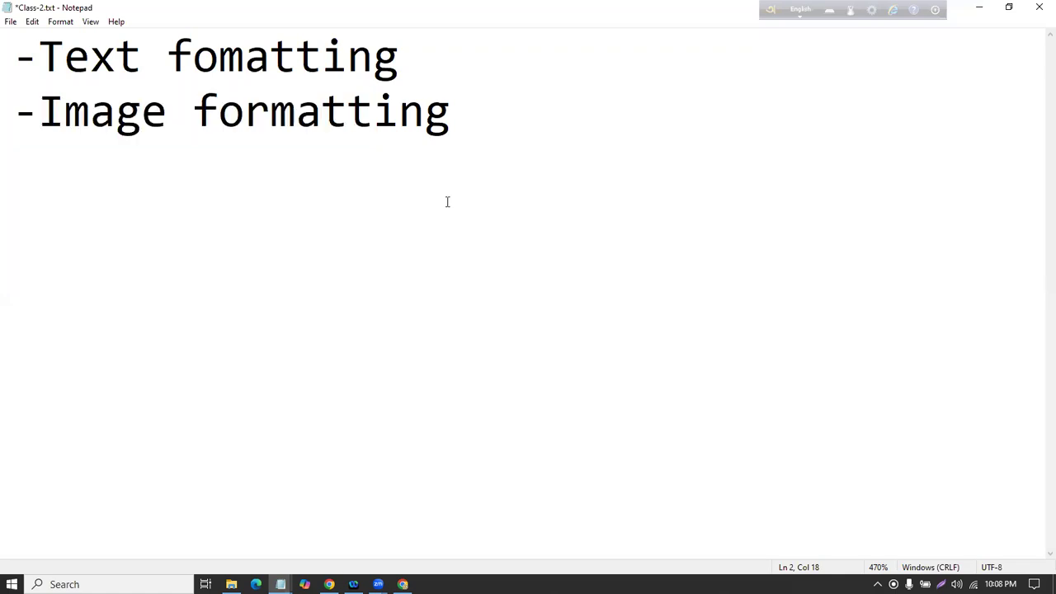
key("Return")
key("Tab")
type("image ")
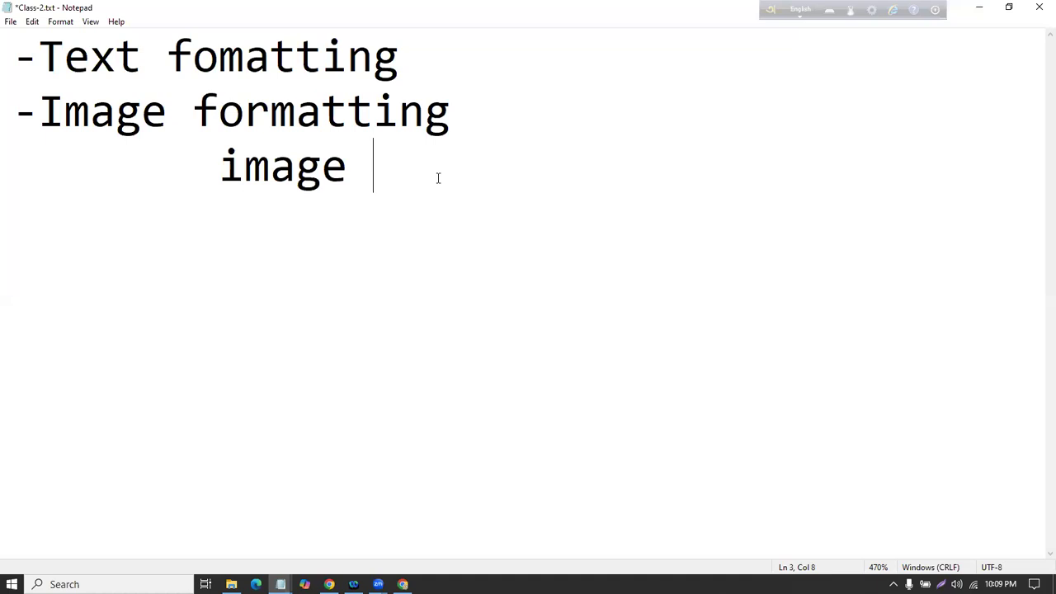
type("bacgkground")
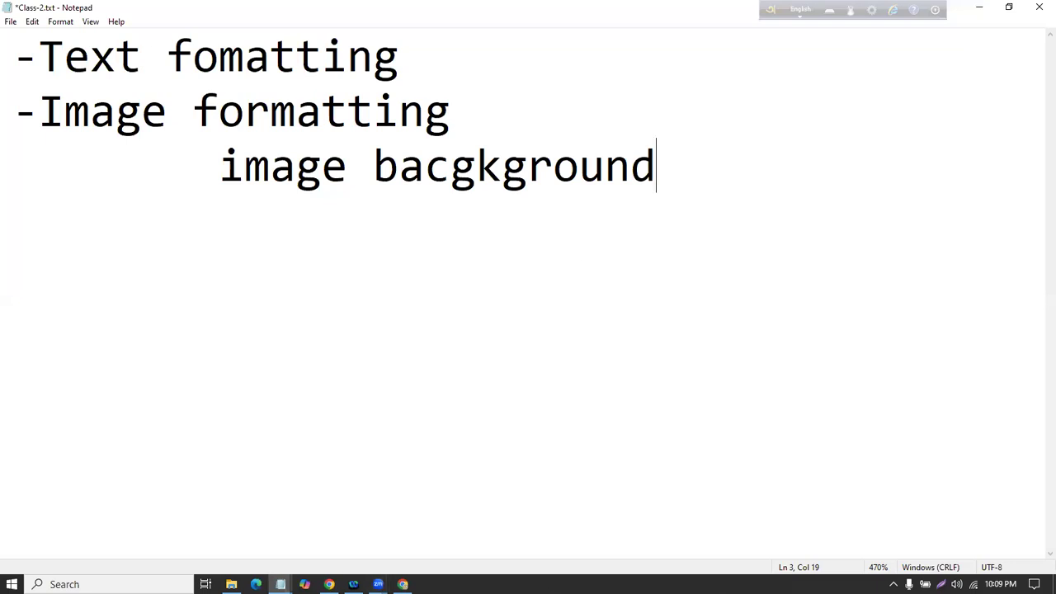
key("ctrl+z")
key("ctrl+z")
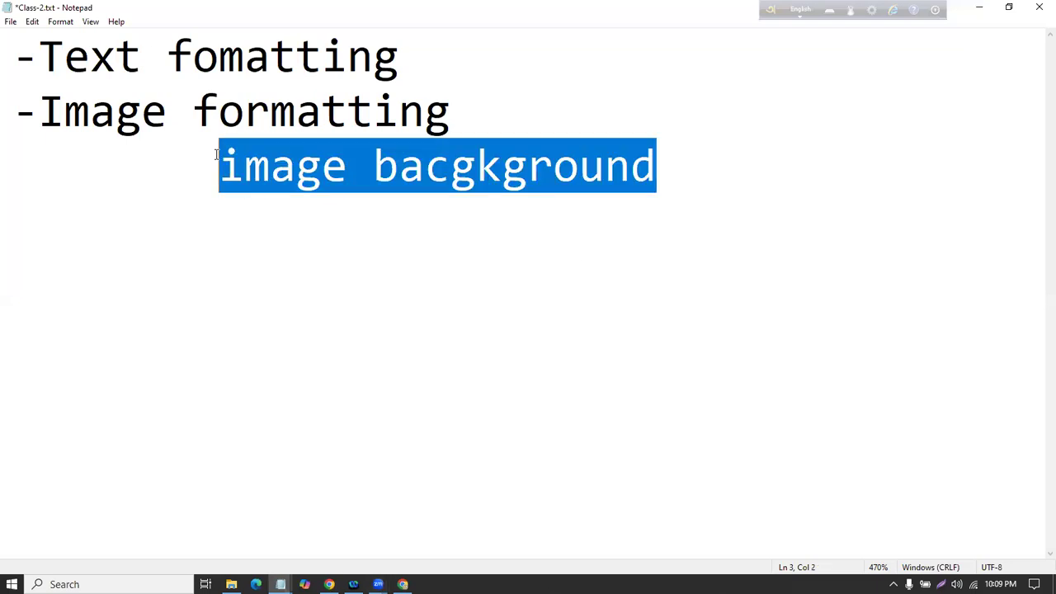
key("ctrl+z")
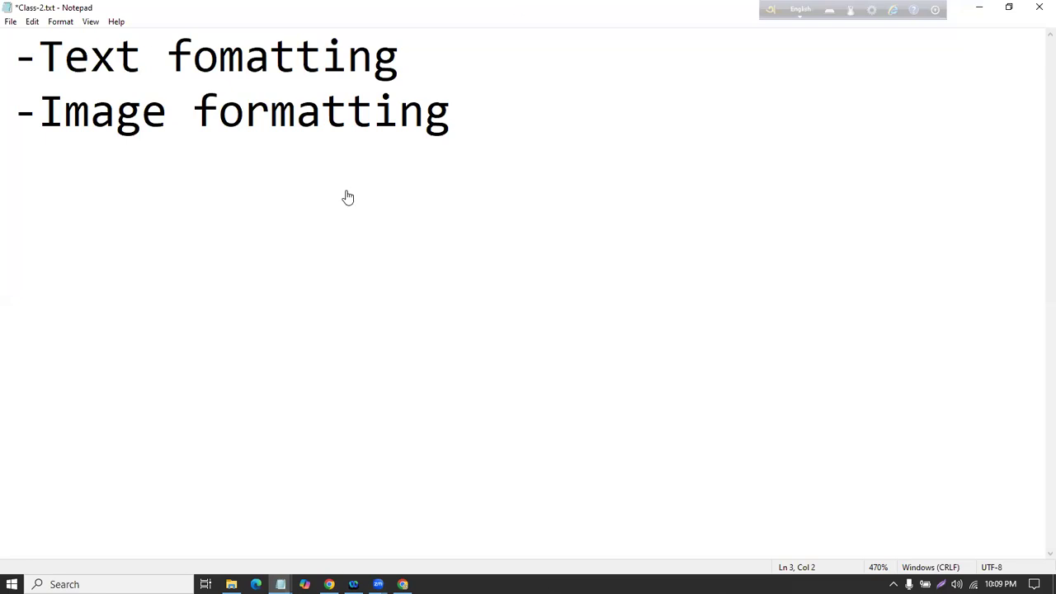
key("alt+Tab")
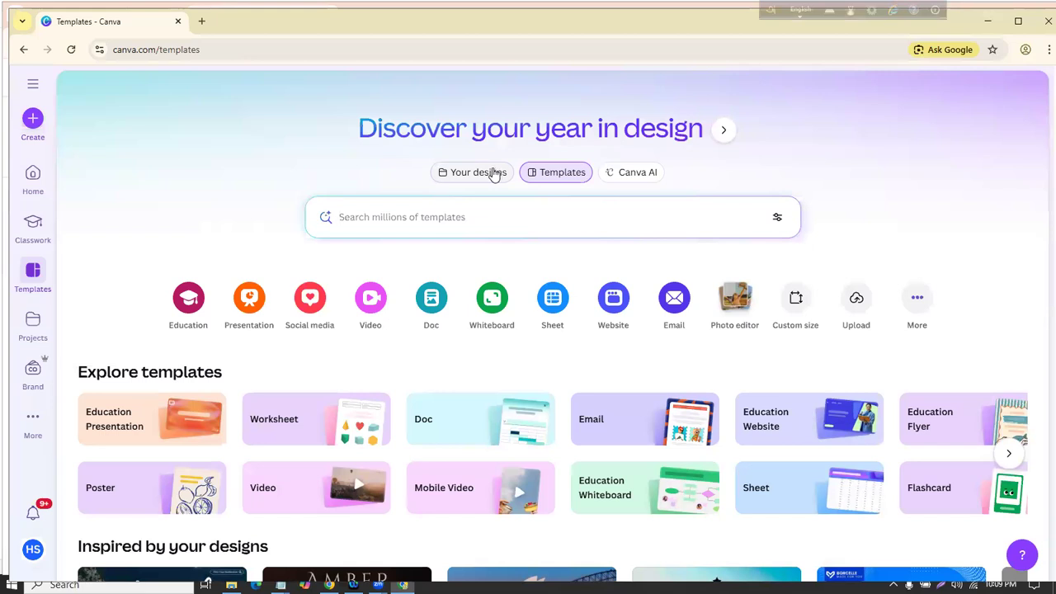
Step: Start a custom-size design with width 1500 px and height 1000 px
scroll(516, 165, "down", 4)
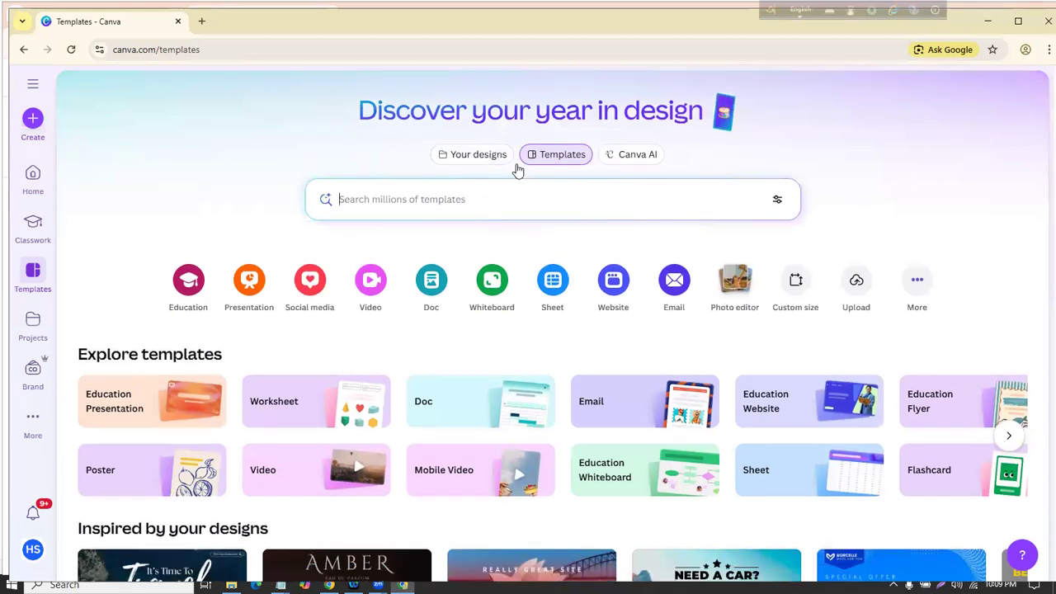
scroll(506, 180, "up", 2)
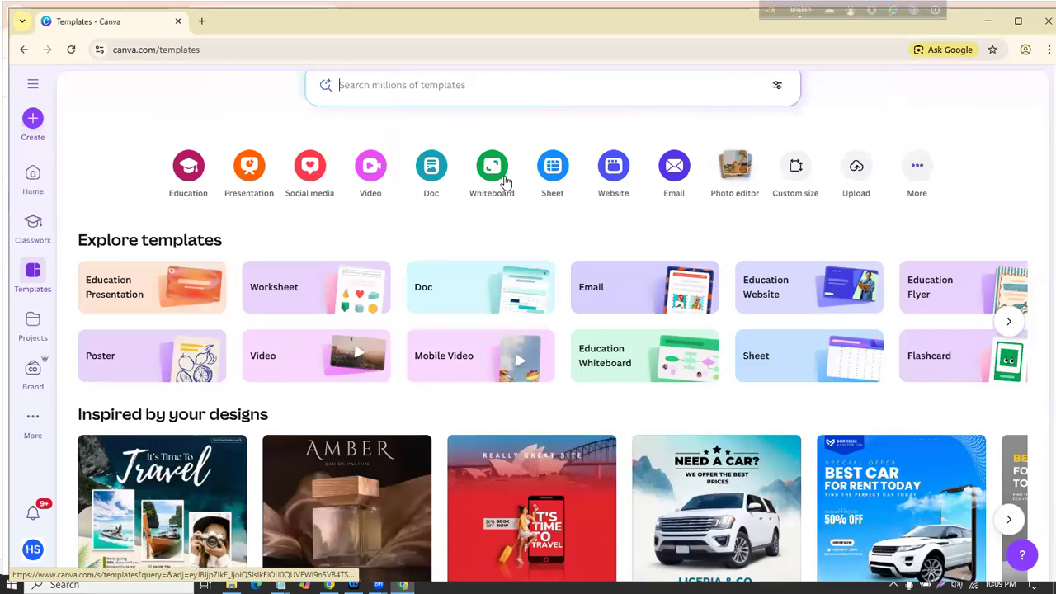
scroll(504, 182, "up", 2)
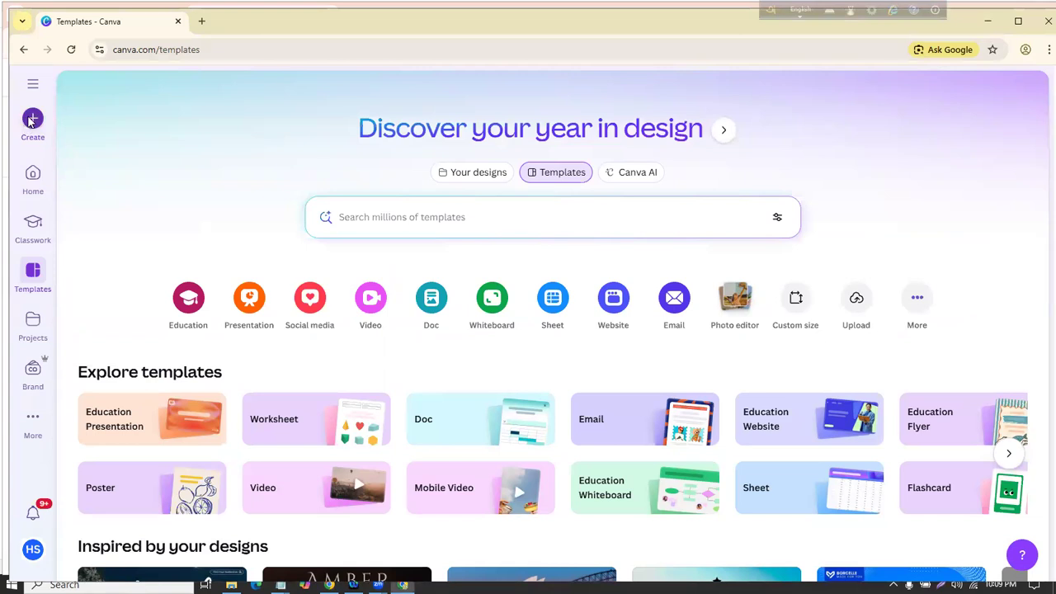
left_click(32, 120)
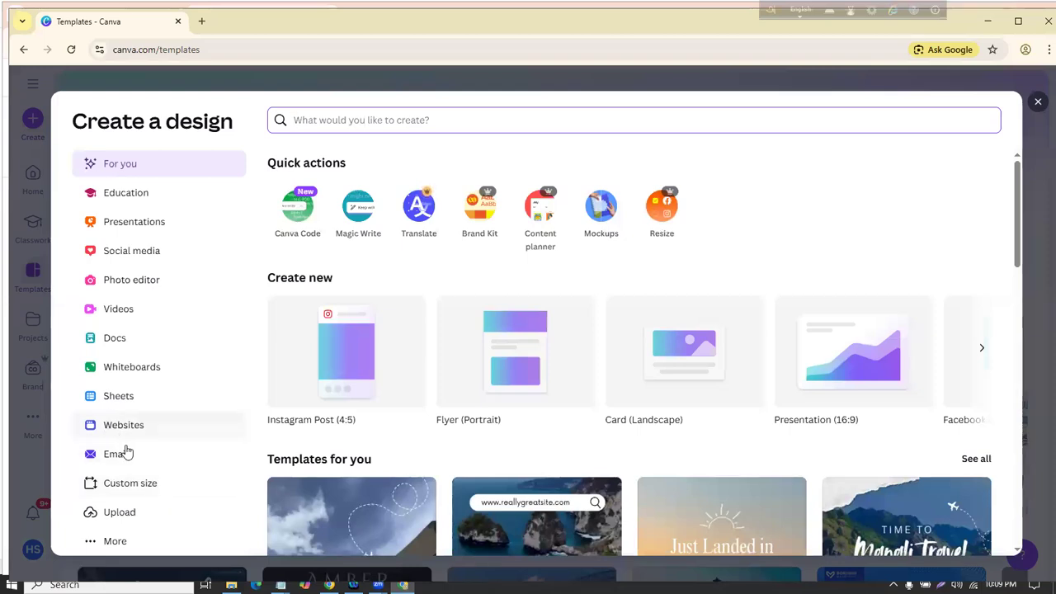
left_click(102, 489)
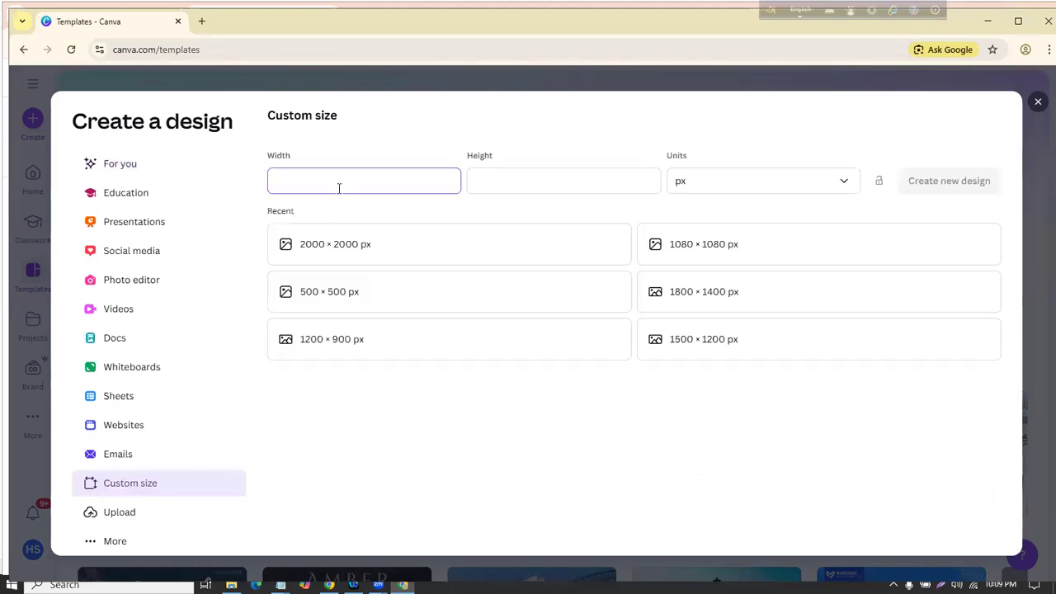
type("10")
key("BackSpace")
type("500")
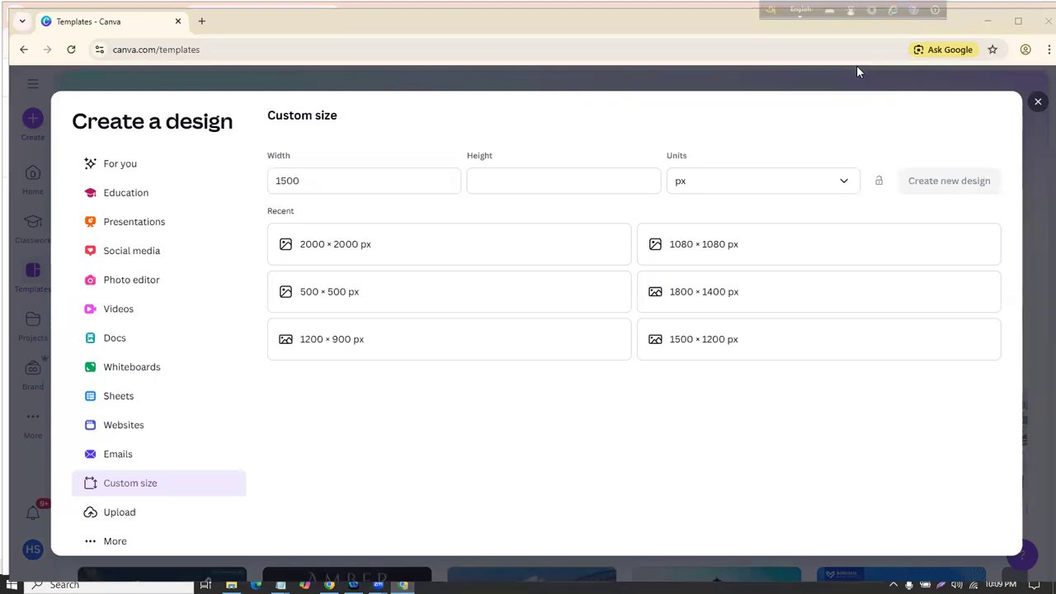
left_click(565, 172)
type("1000")
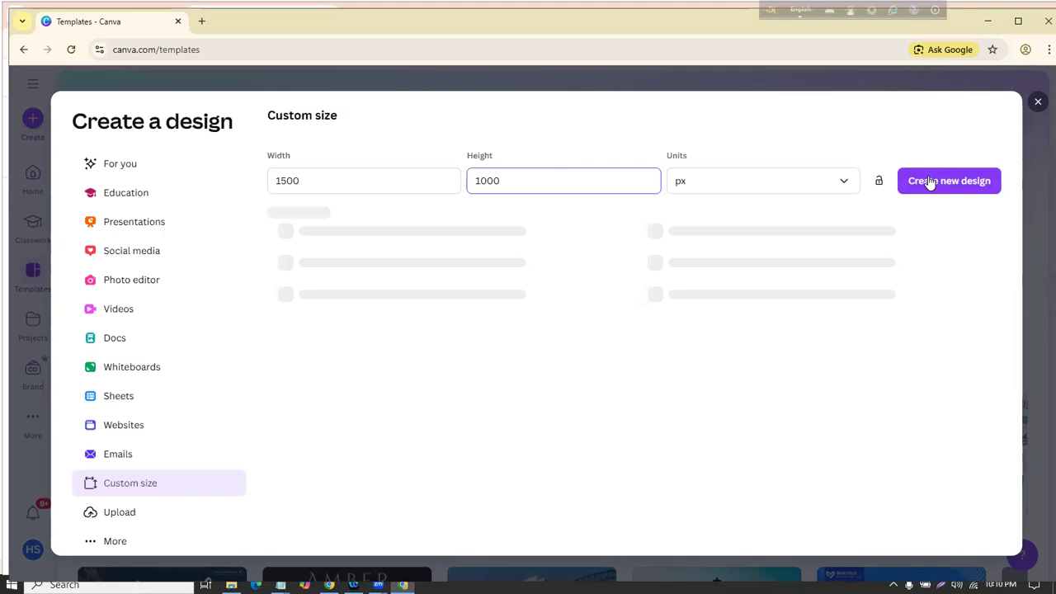
Step: Create the 1500 × 1000 px design and fill its page with the default blue-purple gradient
left_click(940, 181)
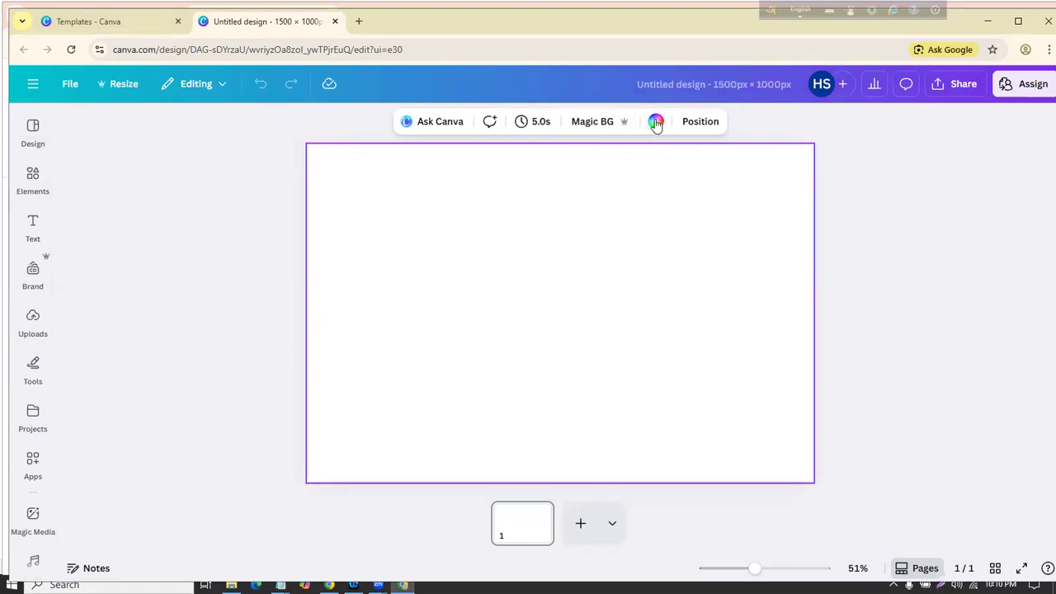
left_click(656, 122)
left_click(203, 495)
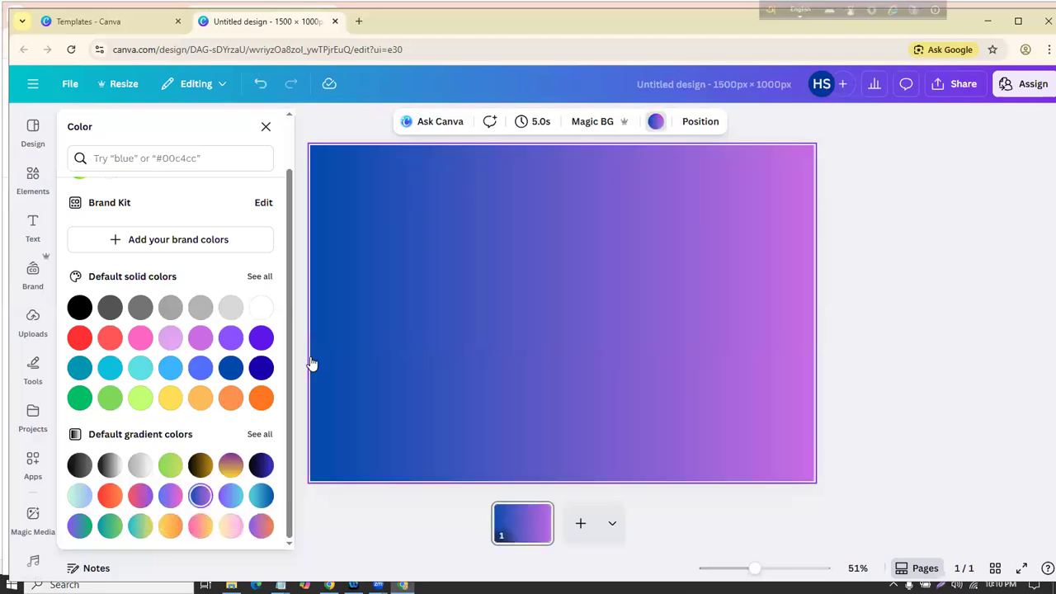
left_click(851, 135)
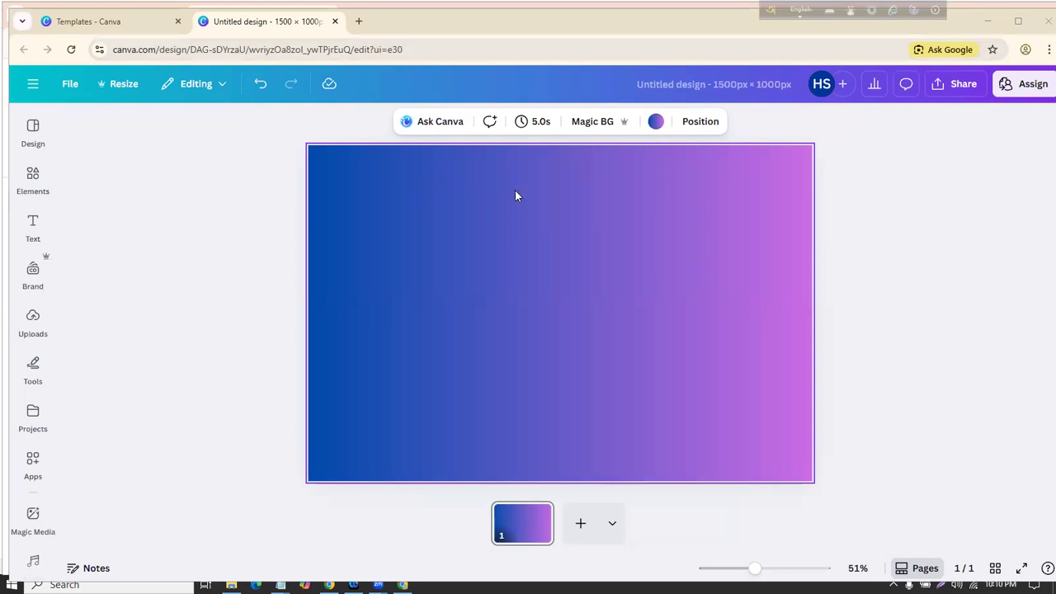
Step: Browse the side panels and settle on the Uploads panel
left_click(33, 130)
left_click(33, 178)
left_click(32, 326)
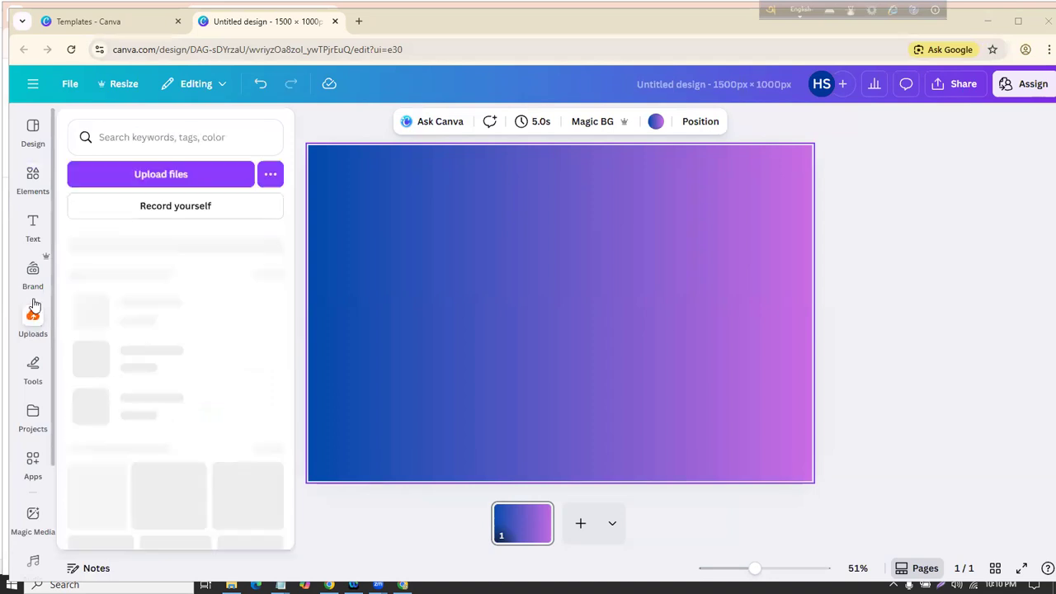
left_click(33, 132)
left_click(33, 179)
left_click(33, 227)
left_click(32, 274)
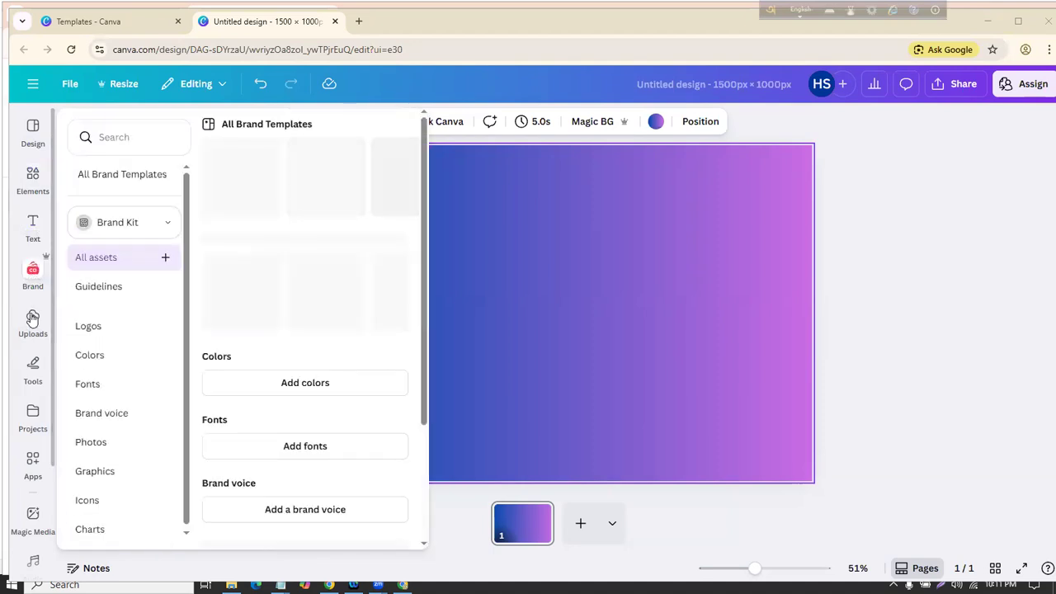
left_click(33, 320)
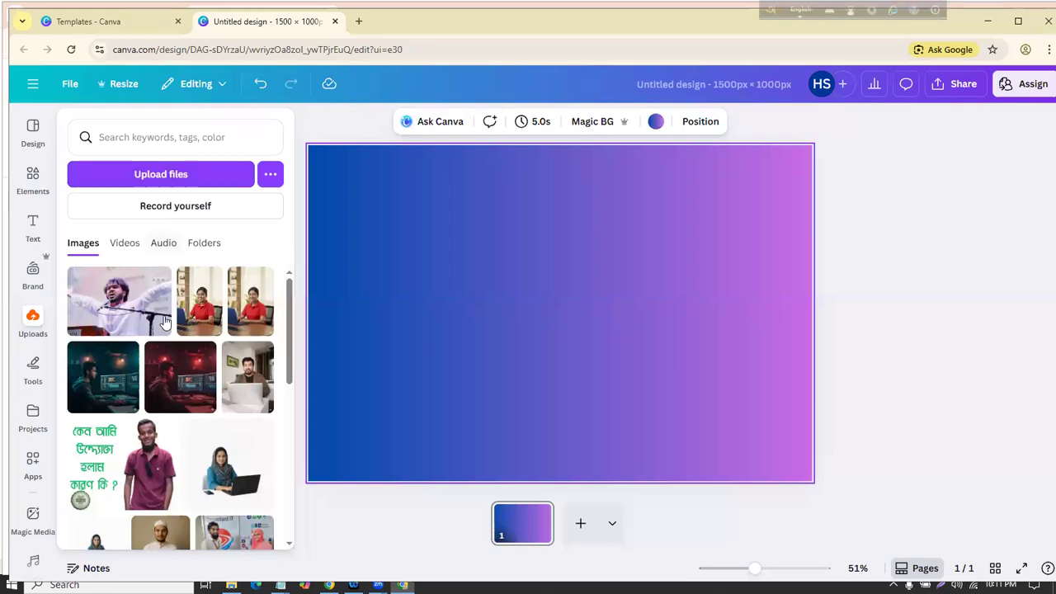
Step: Add the uploaded laptop photo and shrink it near the top of the page
scroll(165, 322, "down", 1)
scroll(169, 317, "up", 1)
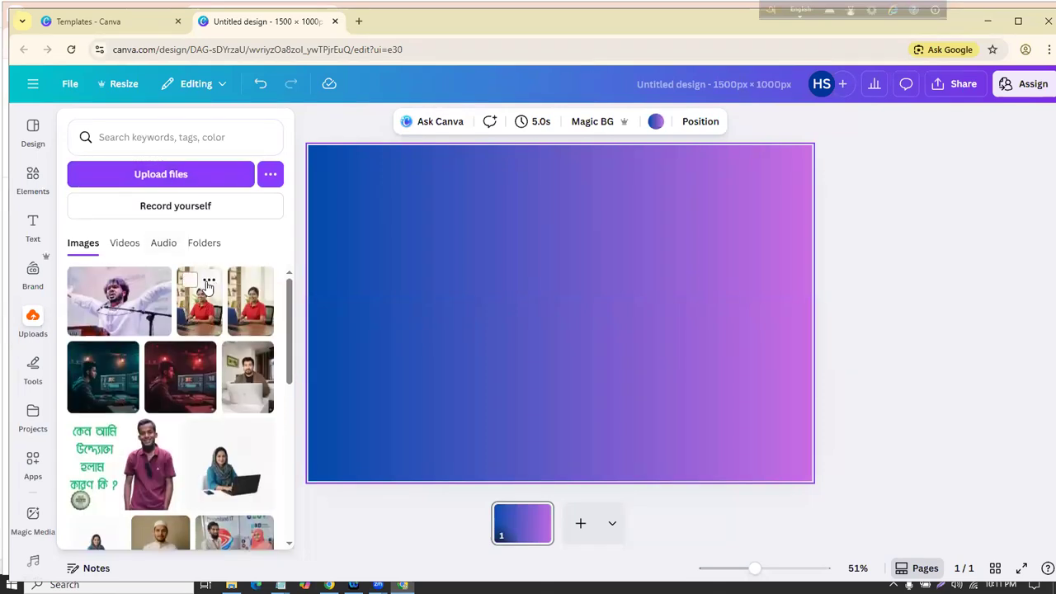
scroll(173, 305, "down", 3)
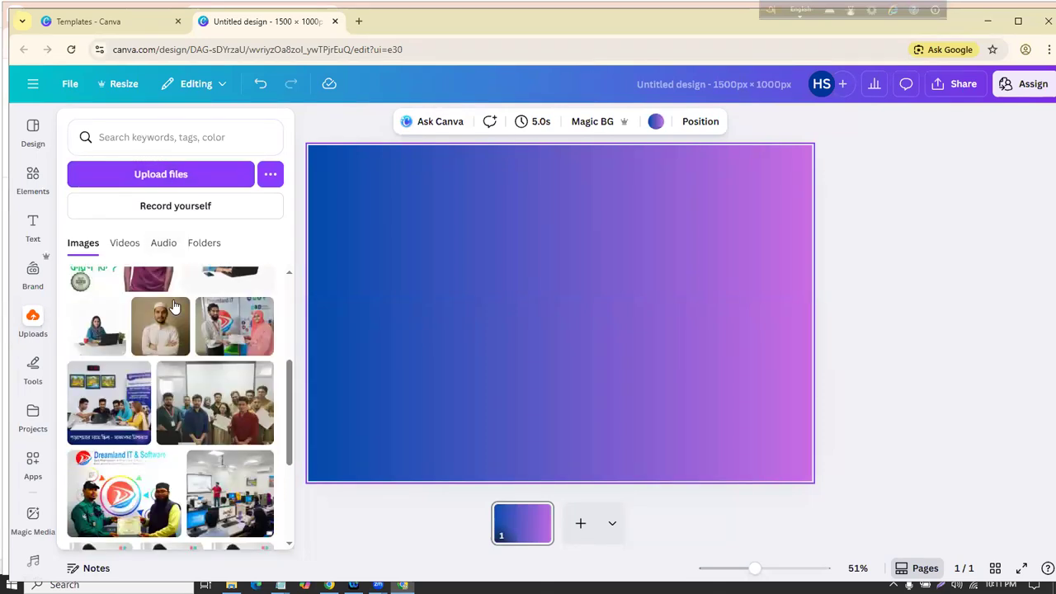
scroll(175, 307, "down", 4)
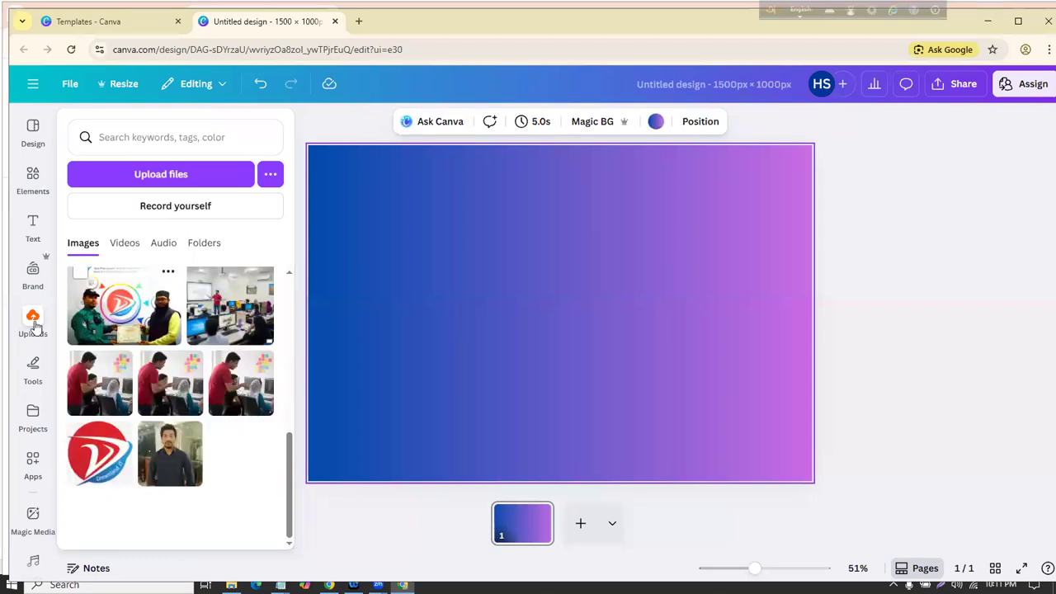
scroll(188, 327, "down", 2)
scroll(187, 326, "down", 1)
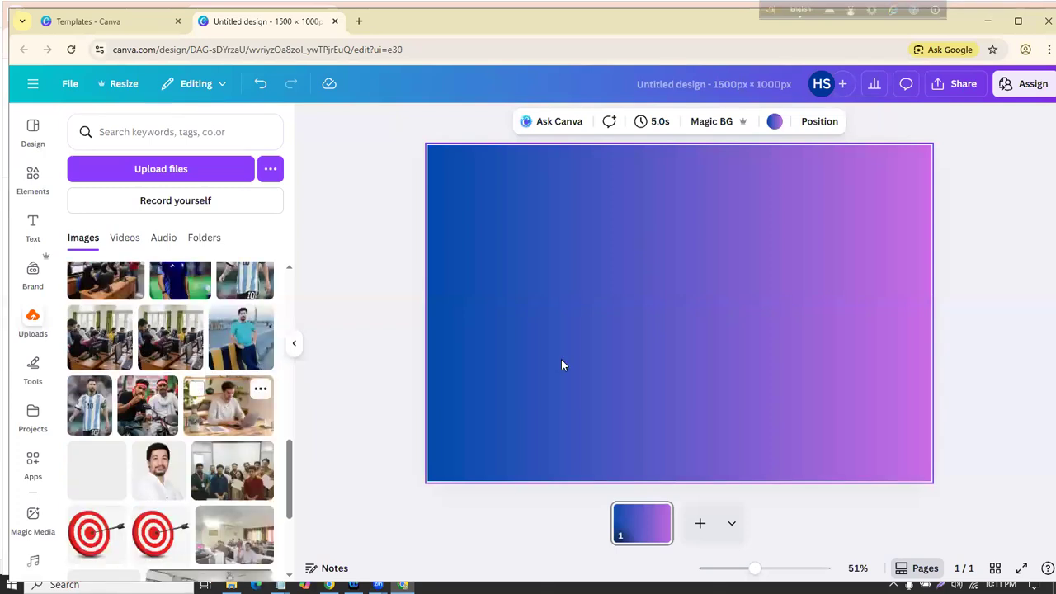
left_click_drag(474, 399, 608, 312)
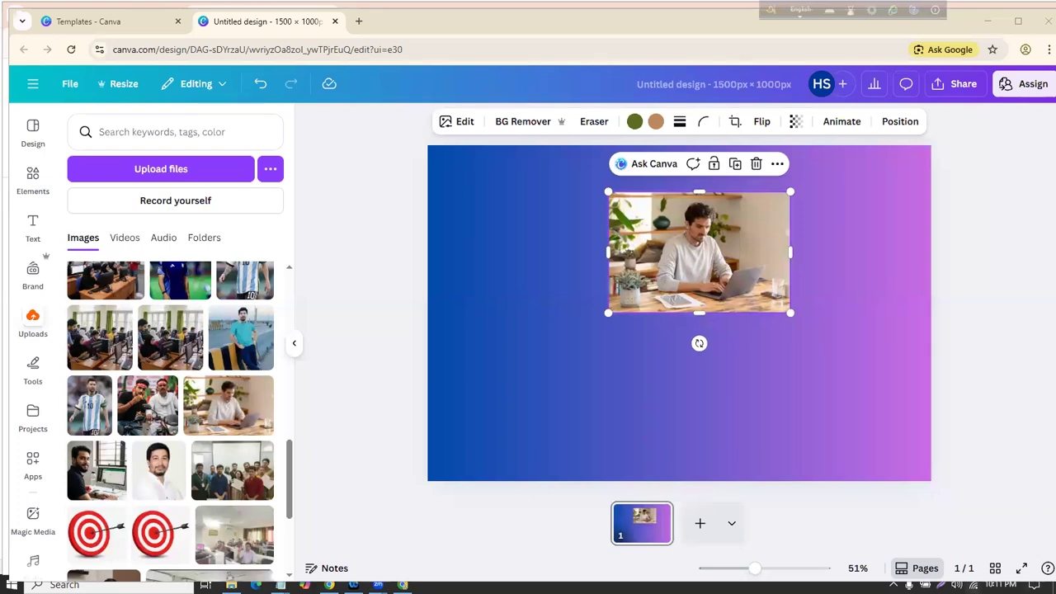
Step: Enlarge the laptop photo and drag it down to the lower centre of the page
left_click(973, 585)
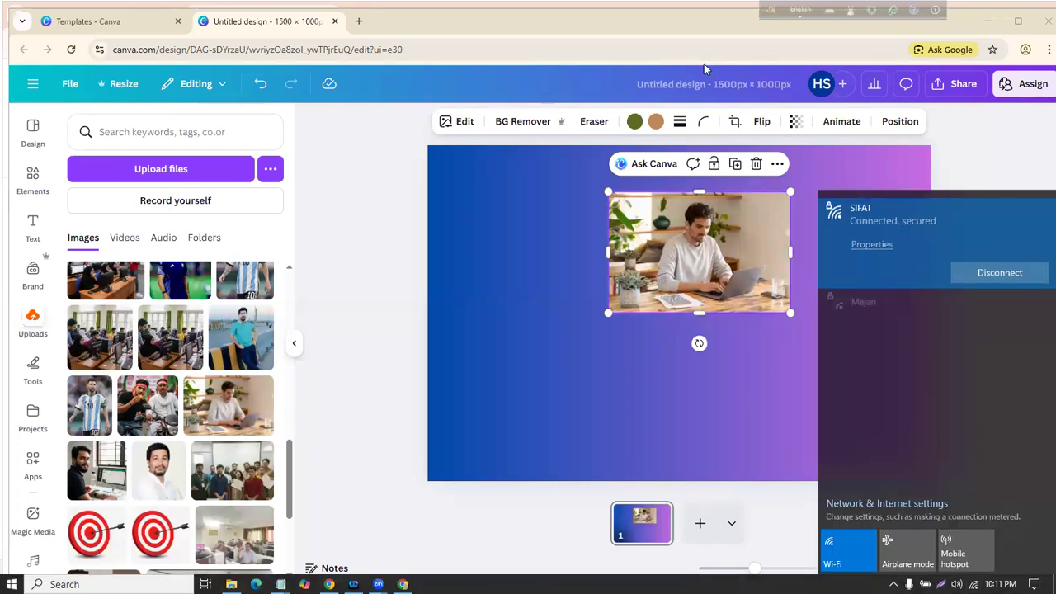
left_click(646, 308)
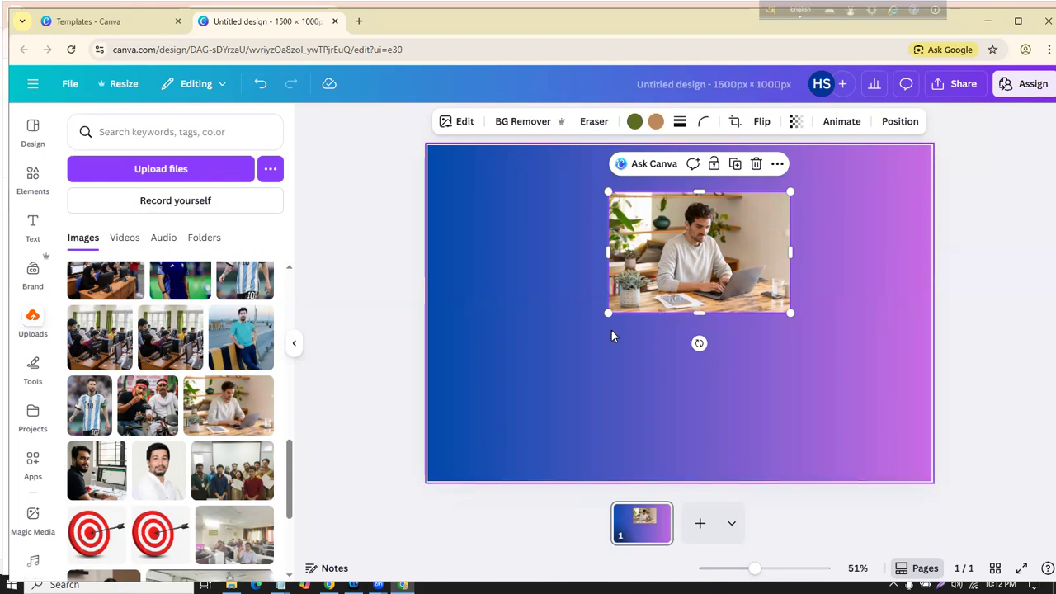
left_click_drag(609, 314, 528, 394)
left_click_drag(657, 226, 665, 305)
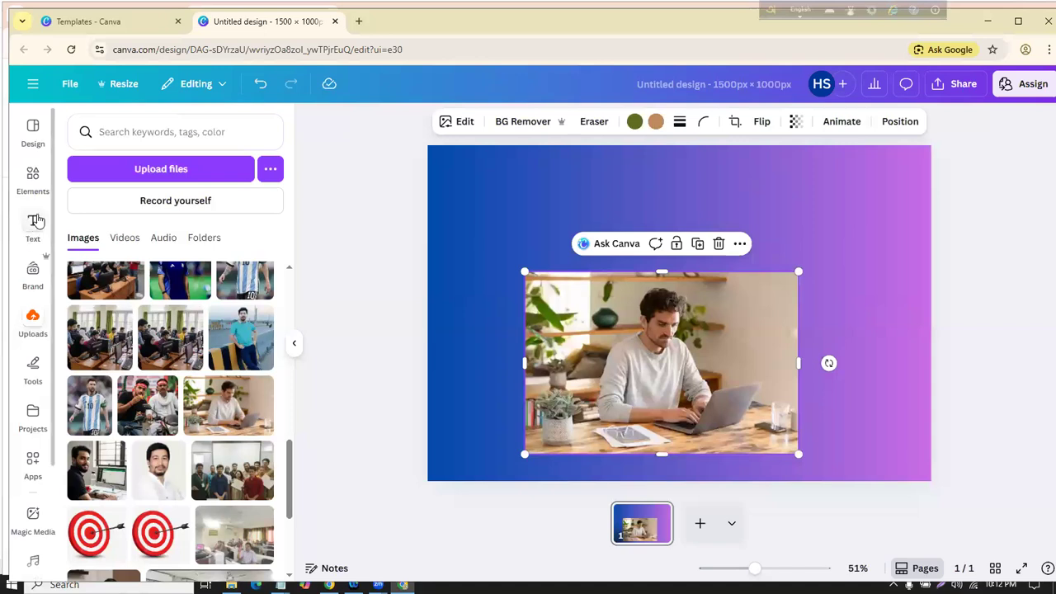
Step: Add a heading at the top of the page reading 'Digital Marektng'
left_click(31, 223)
left_click(140, 336)
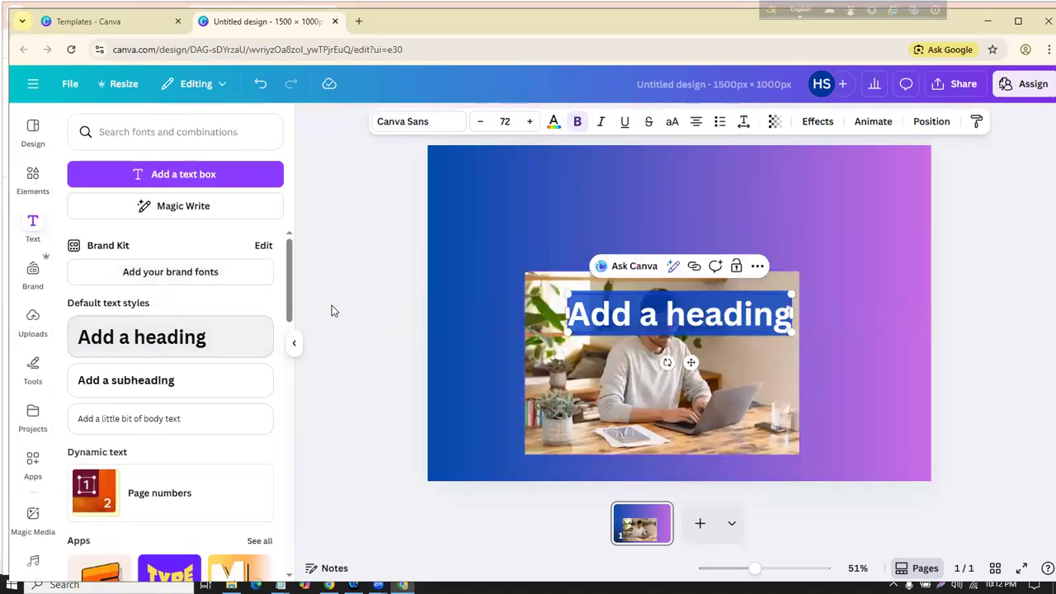
left_click_drag(606, 324, 547, 212)
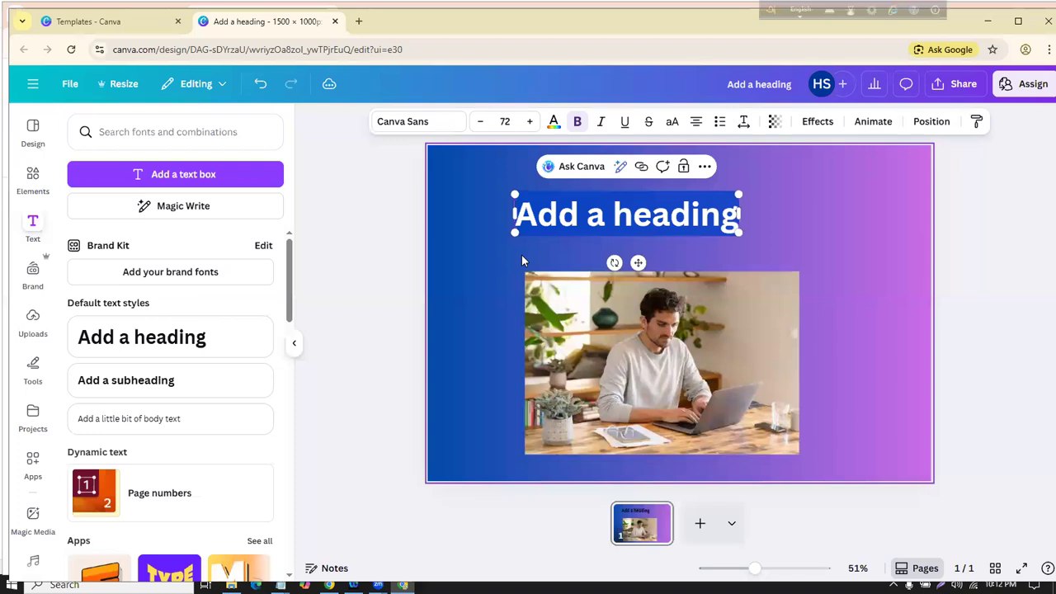
key("BackSpace")
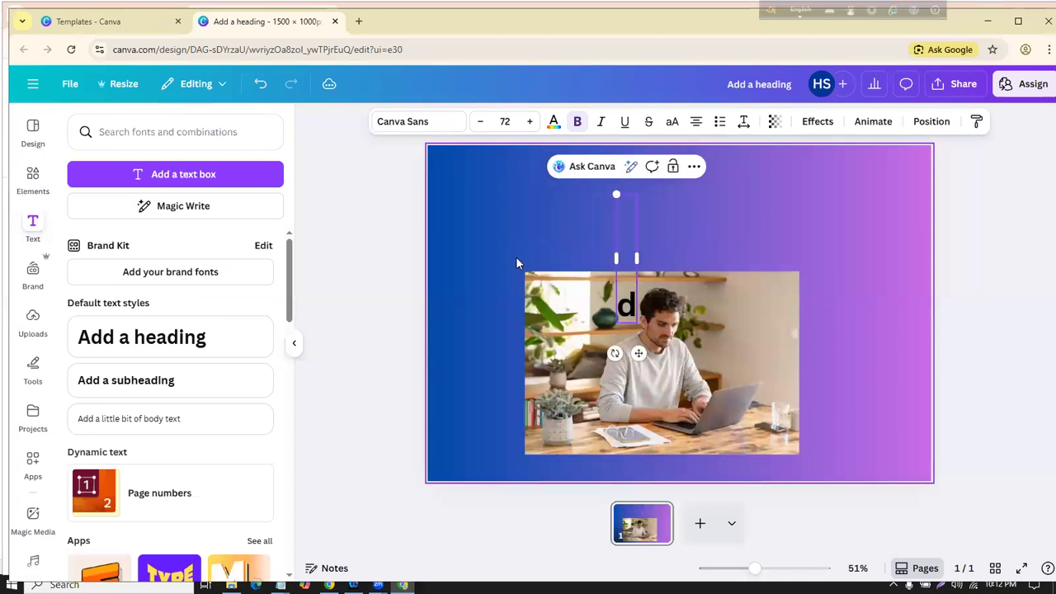
type("Dig")
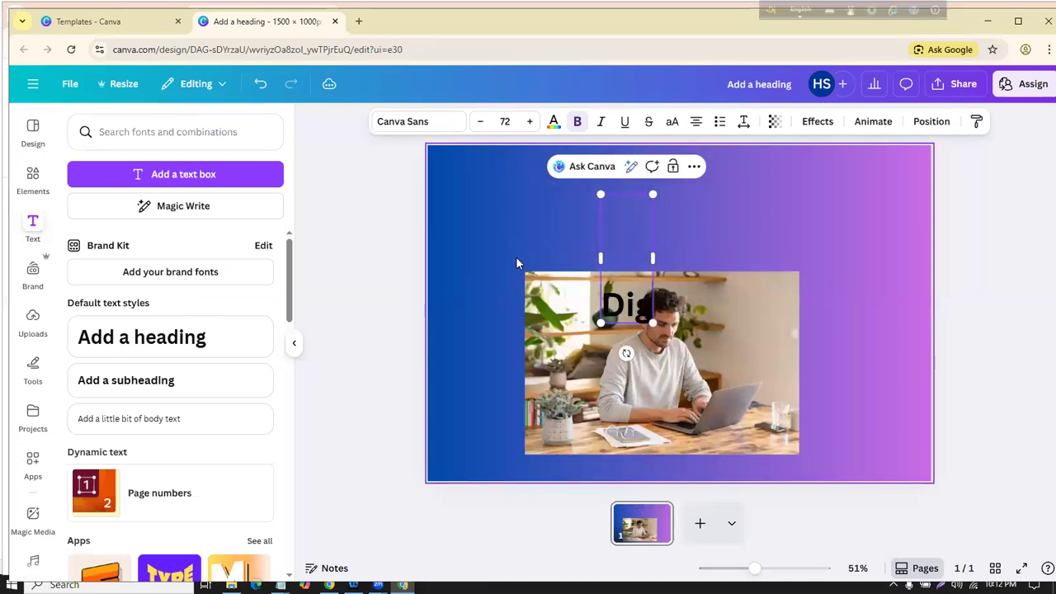
type("ital Marektng")
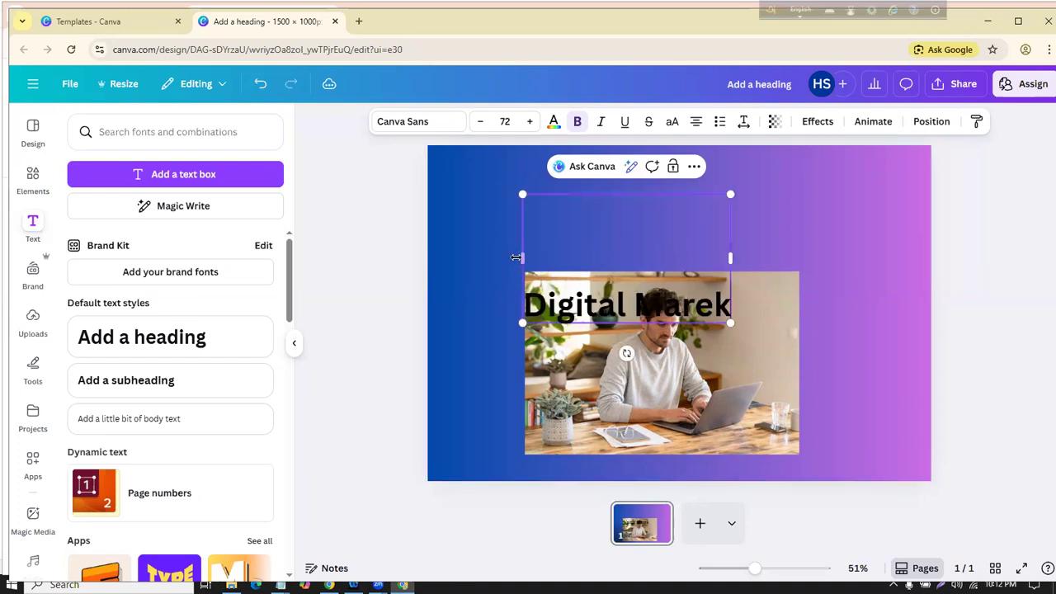
left_click_drag(545, 315, 544, 201)
Step: Nudge the laptop photo slightly up and left below the heading
left_click(666, 322)
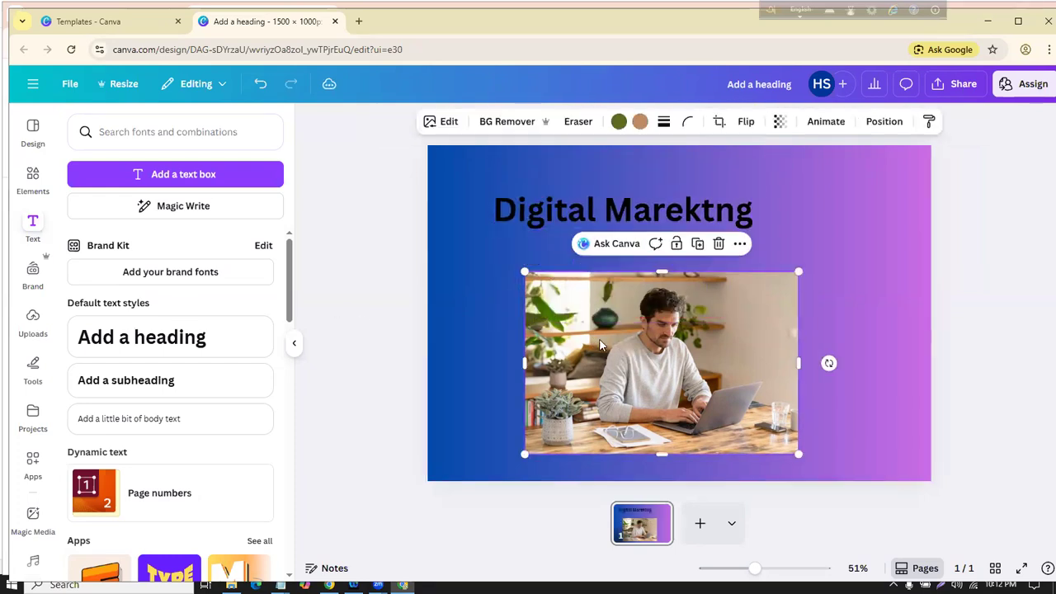
left_click_drag(666, 322, 651, 310)
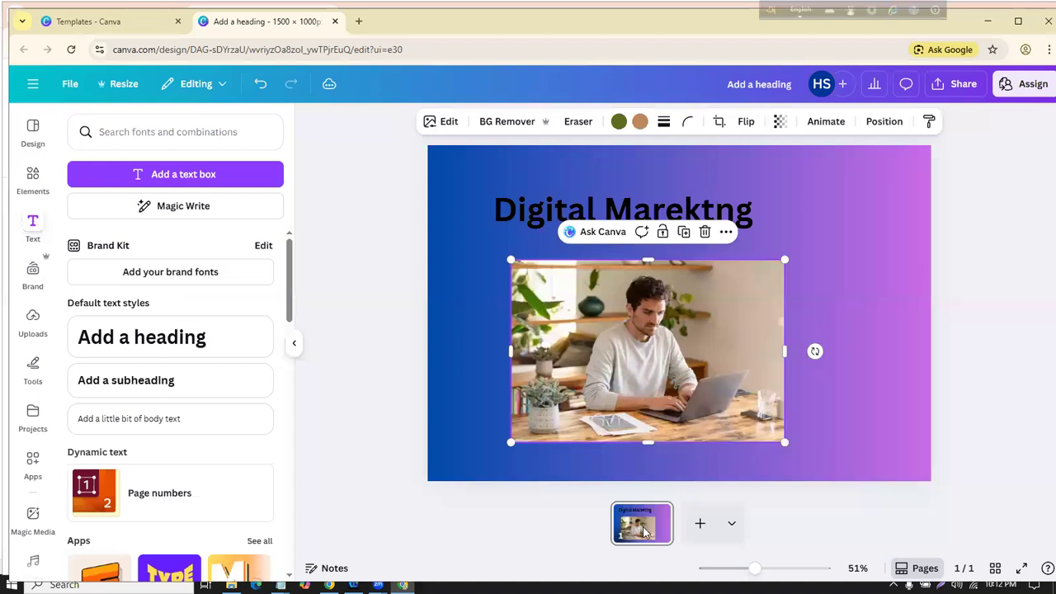
left_click(424, 340)
left_click_drag(687, 311, 670, 294)
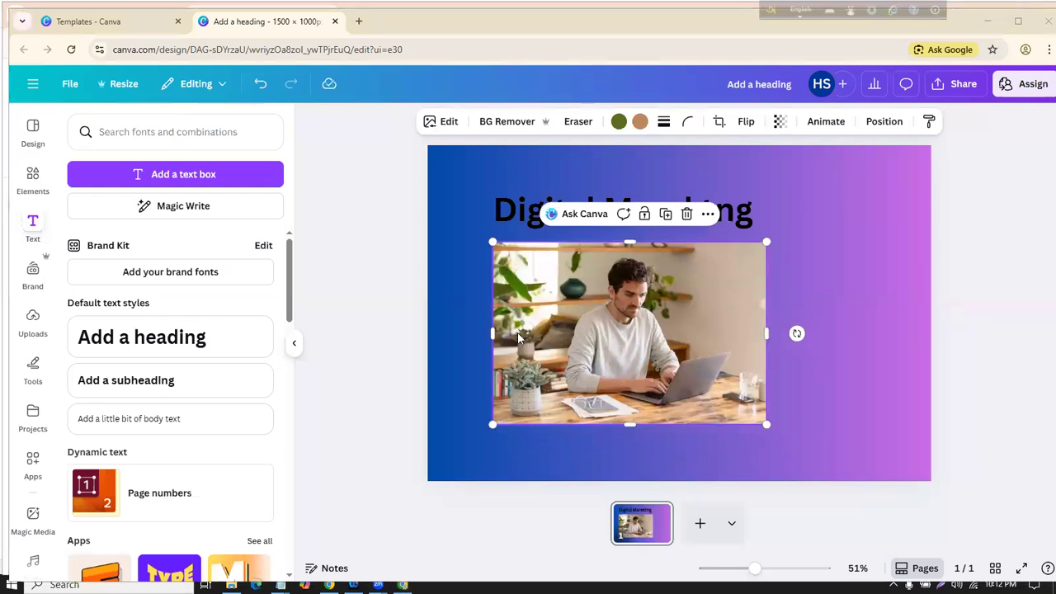
left_click(396, 372)
left_click(633, 317)
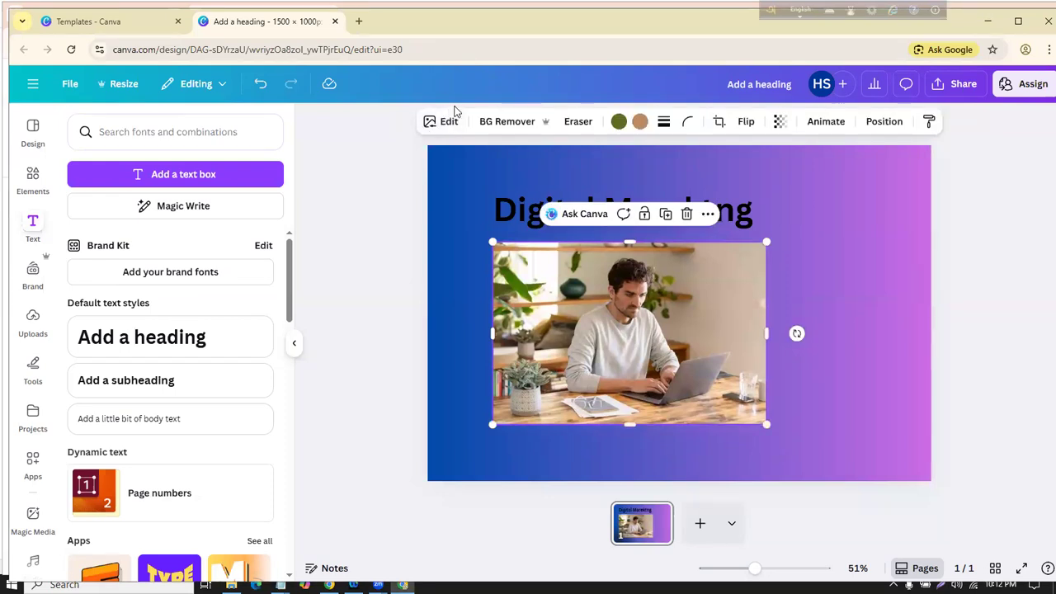
left_click(455, 106)
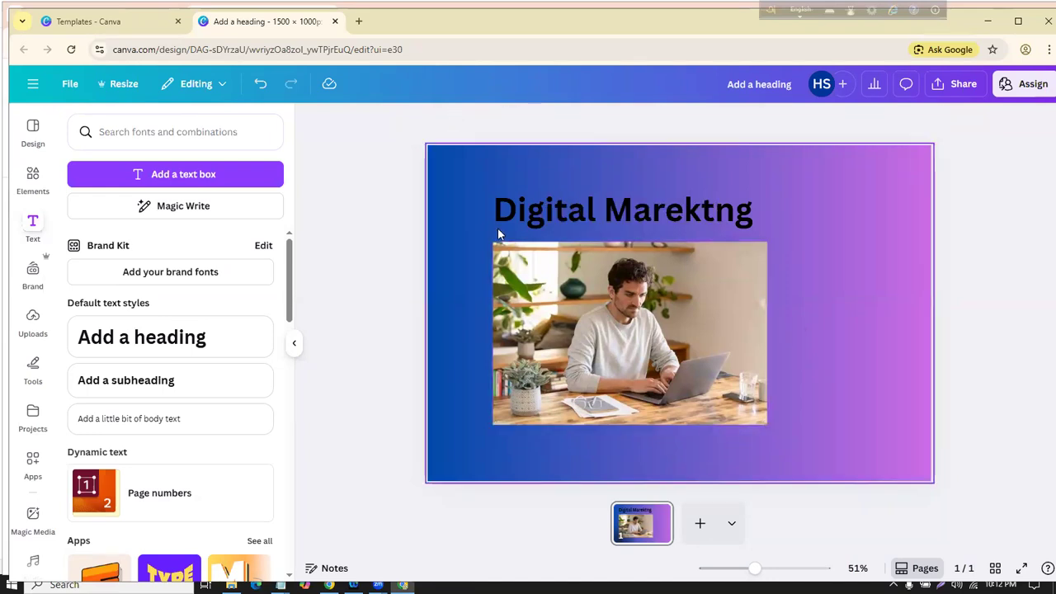
Step: Open the laptop photo's Edit image panel with background removal, filters and effects
left_click(445, 122)
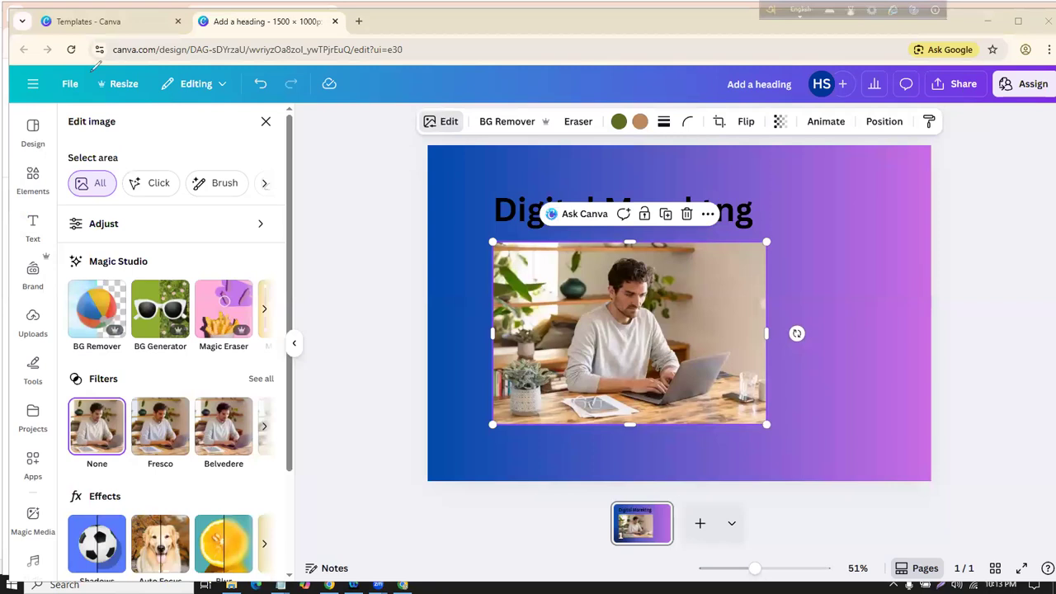
left_click_drag(12, 70, 212, 589)
mouse_move(338, 99)
left_mouse_down()
mouse_move(792, 152)
mouse_move(876, 37)
left_mouse_up()
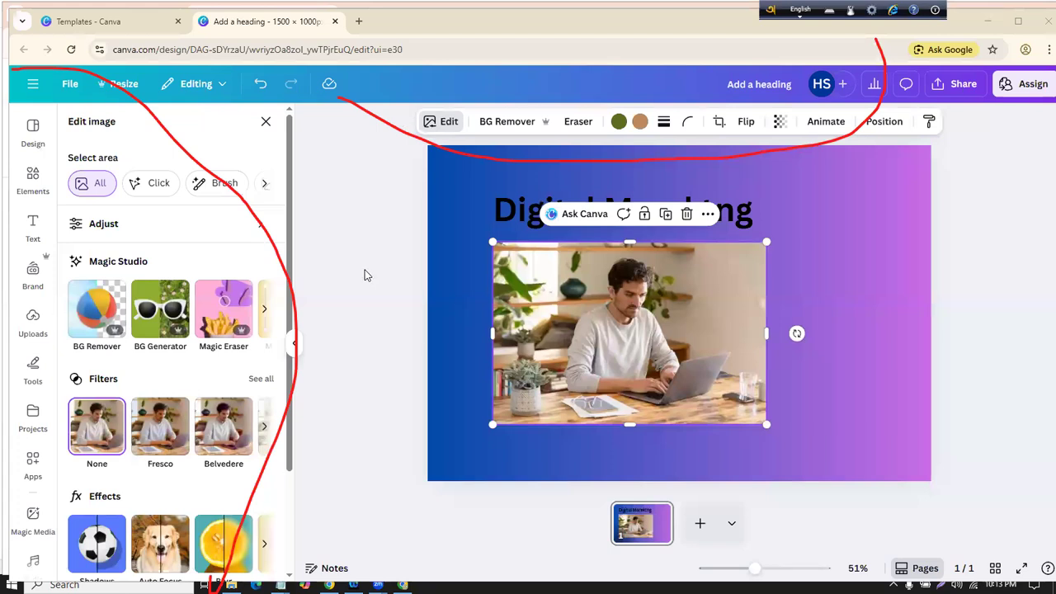
key("Escape")
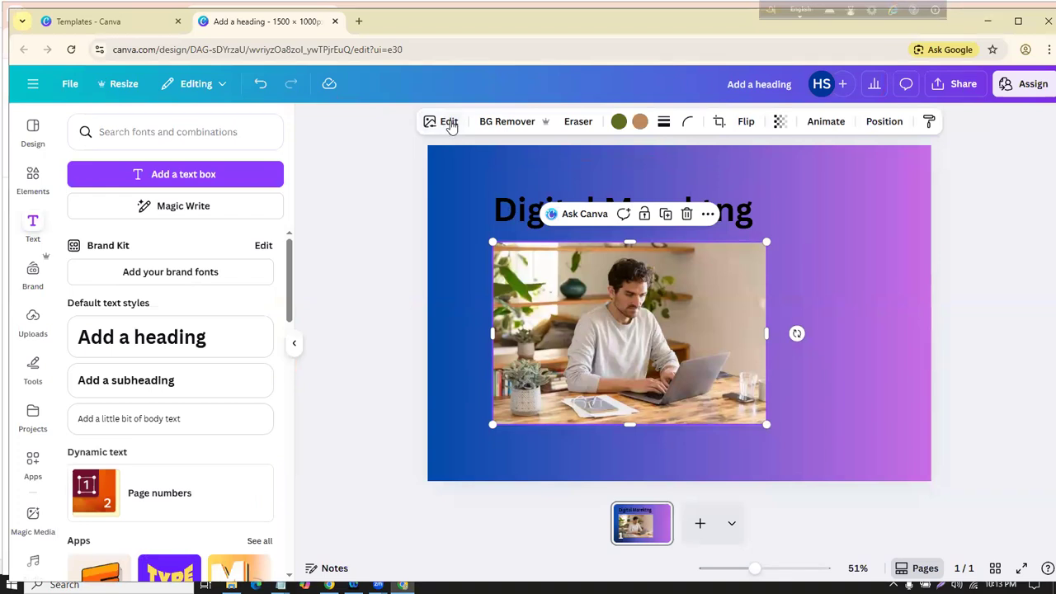
left_click(450, 123)
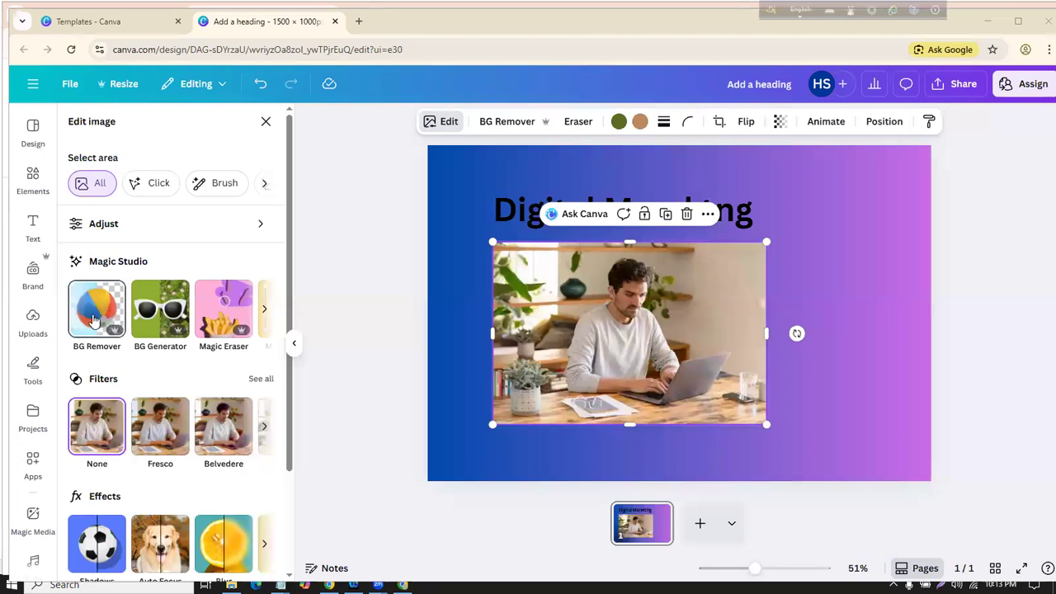
Step: Run BG Remover on the laptop photo, then bring up BG Generator
left_click(90, 314)
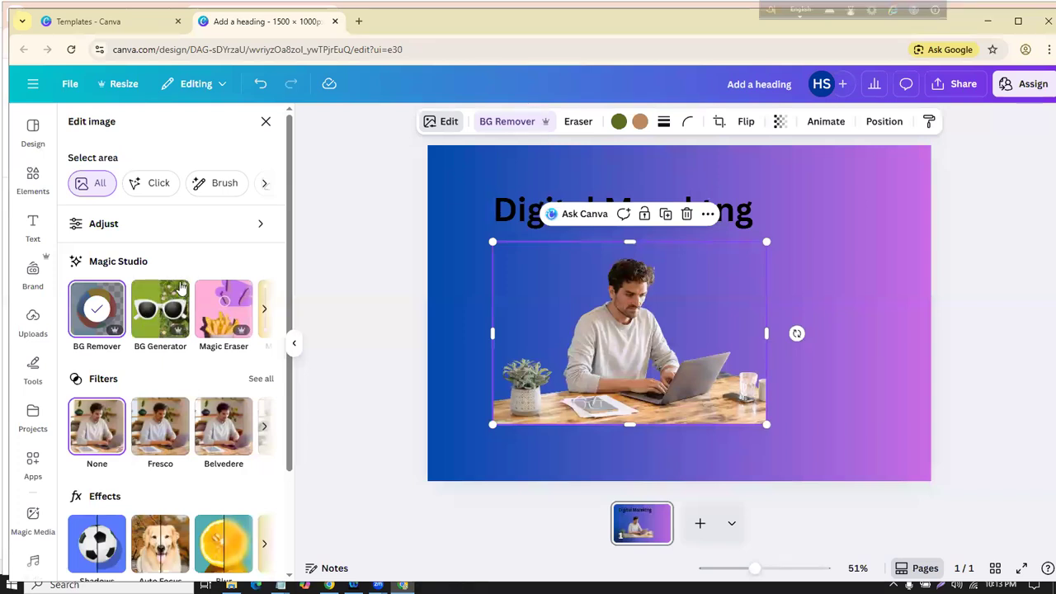
left_click(165, 299)
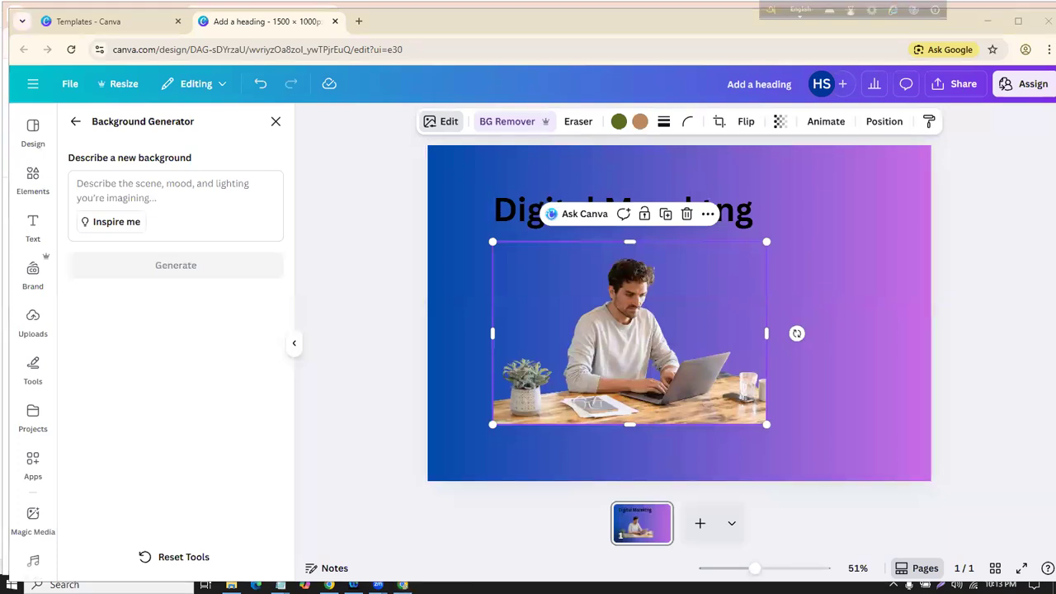
Step: Generate a 'red wall' background for the photo and nudge it slightly right
left_click(142, 188)
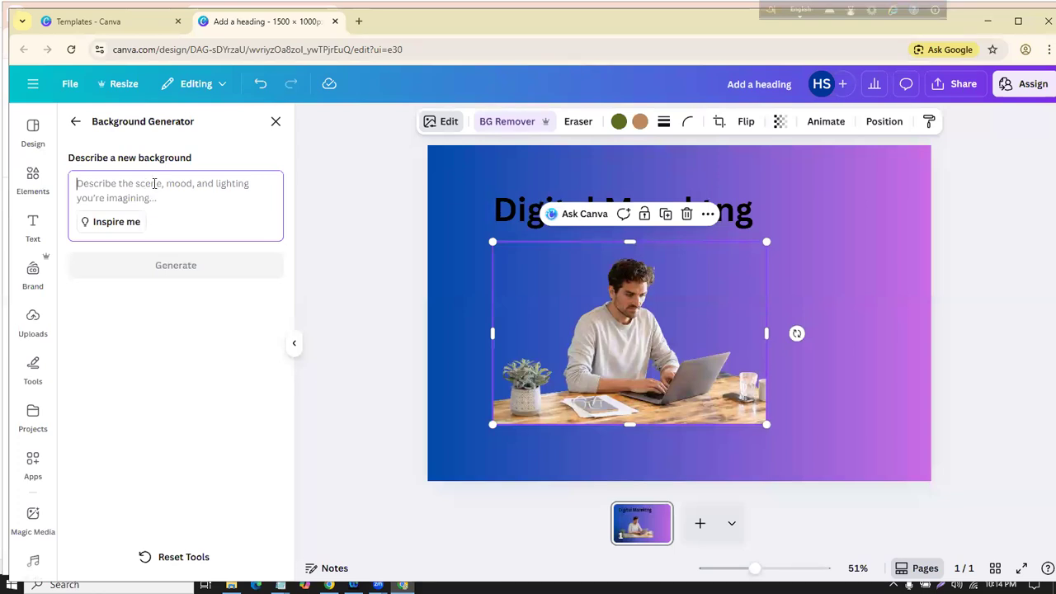
type("red b")
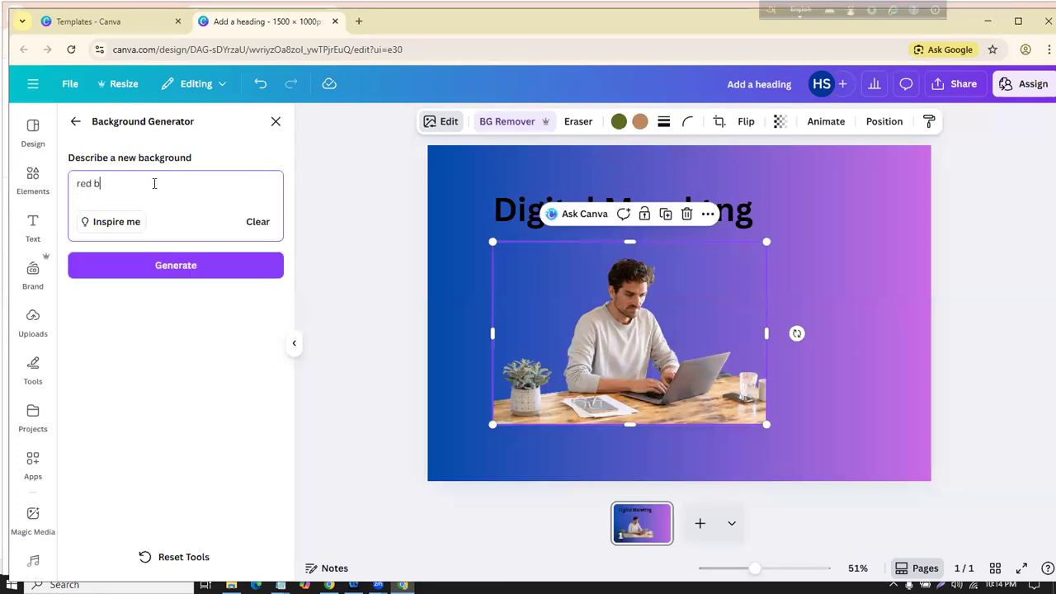
type("riks")
key("BackSpace")
key("BackSpace")
key("BackSpace")
key("BackSpace")
key("BackSpace")
type("wall")
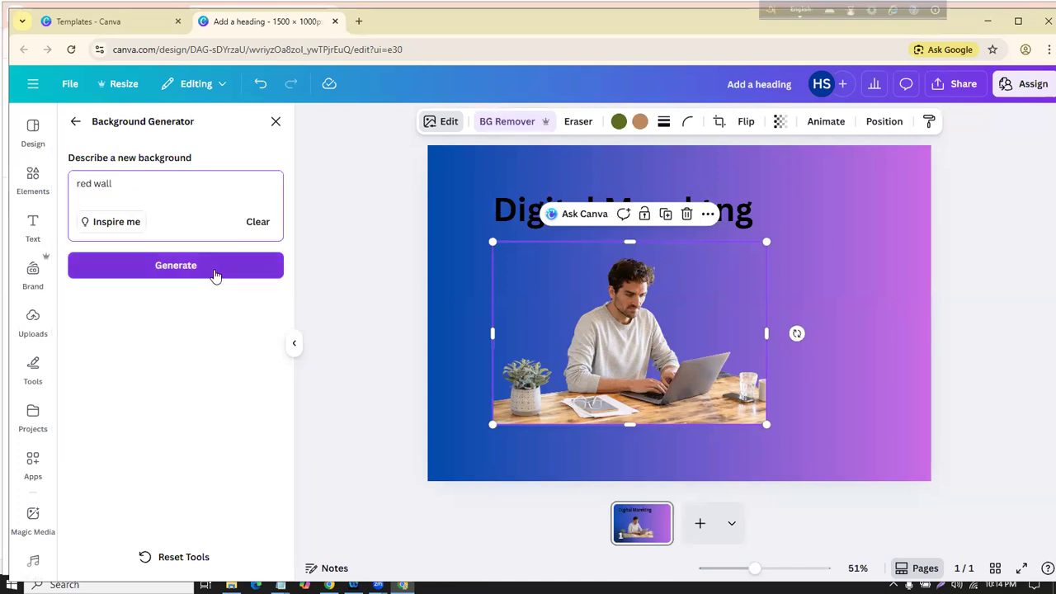
left_click(215, 275)
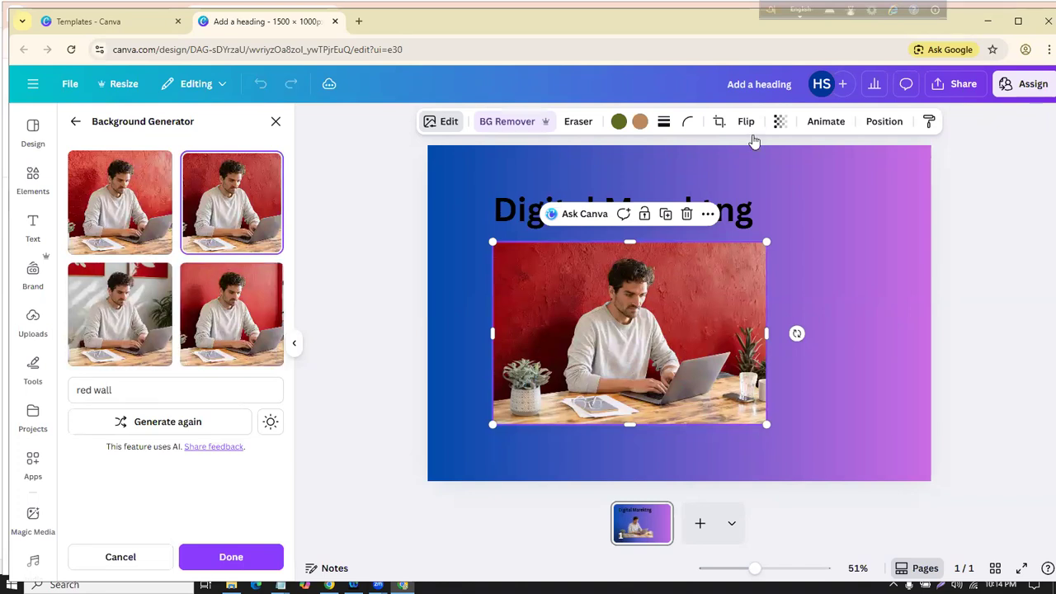
left_click_drag(698, 308, 711, 309)
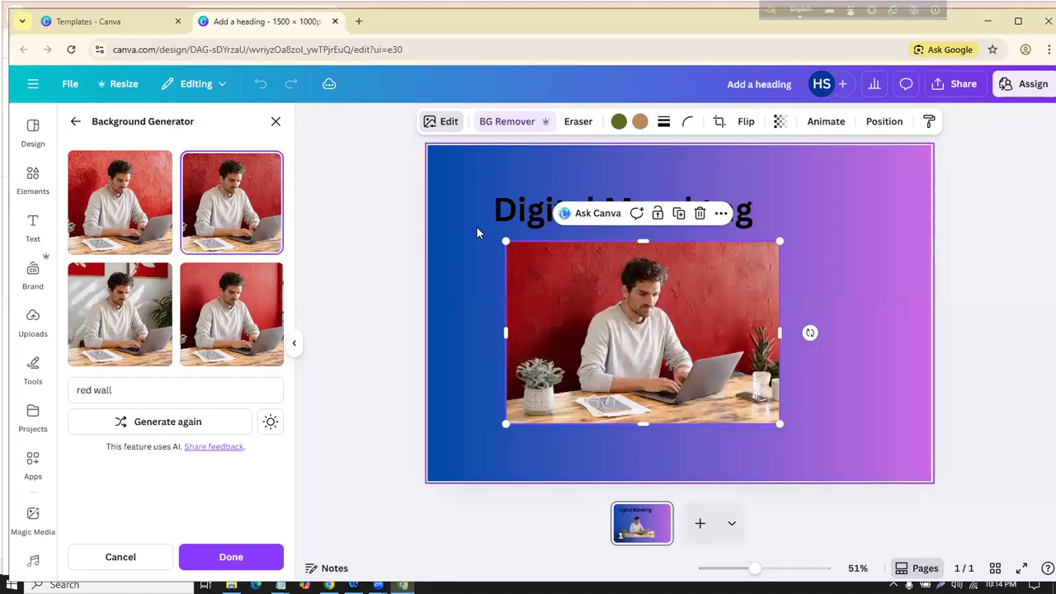
left_click(495, 290)
left_click(294, 342)
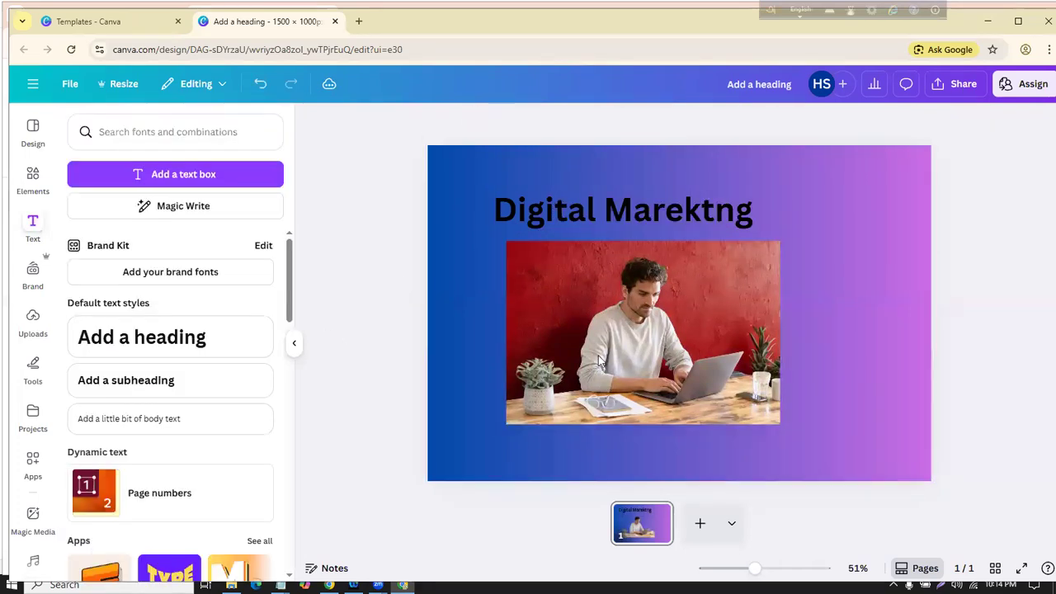
Step: Replace the photo's red wall with a generated background from 'a work place behand the ocean'
left_click(446, 122)
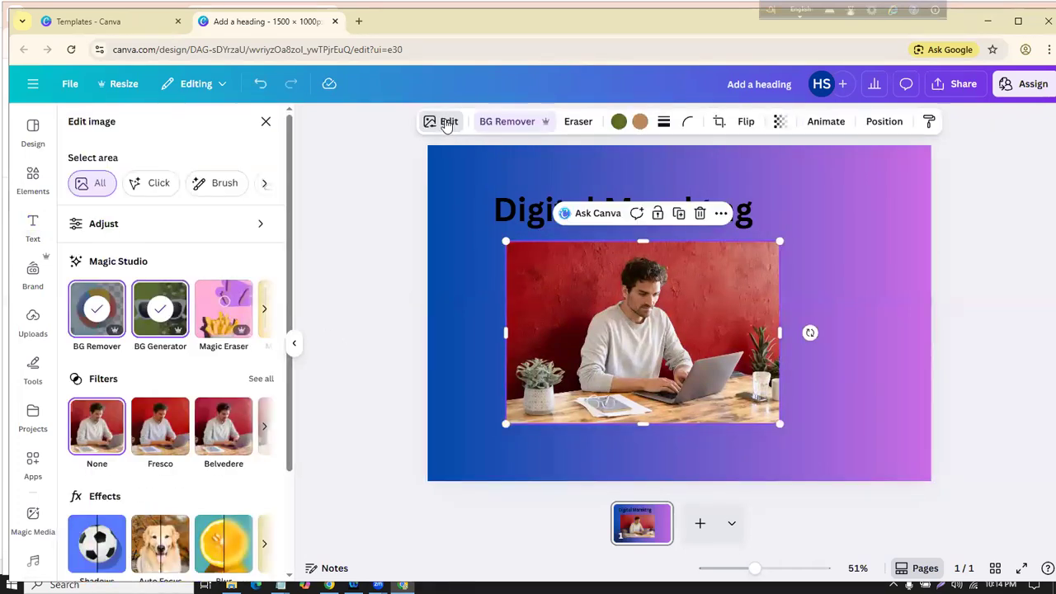
left_click(170, 296)
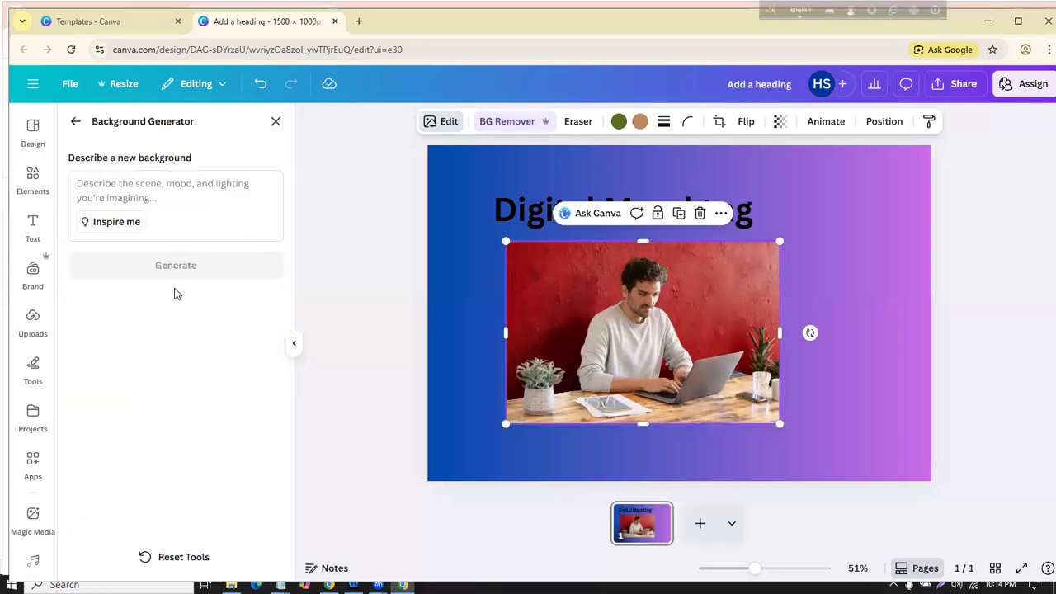
left_click(141, 185)
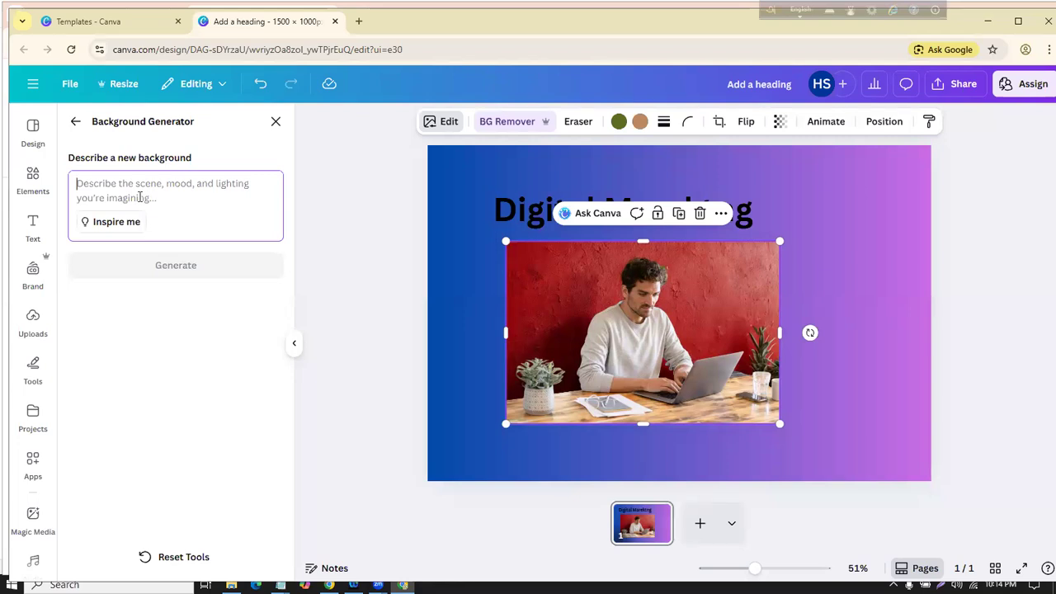
type("oc")
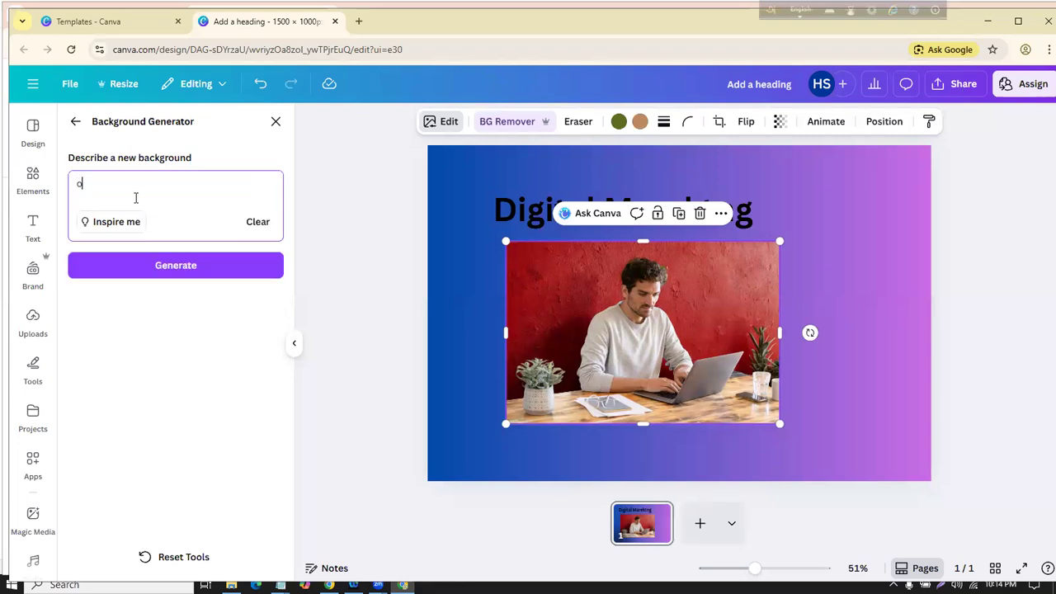
key("BackSpace")
type("a work place behand the ocean")
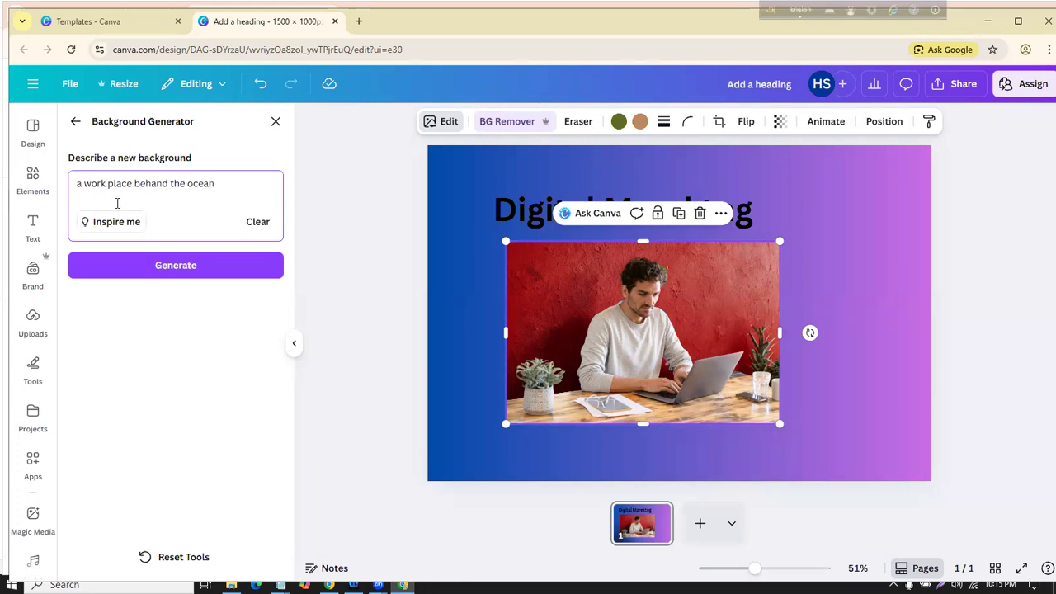
left_click(229, 261)
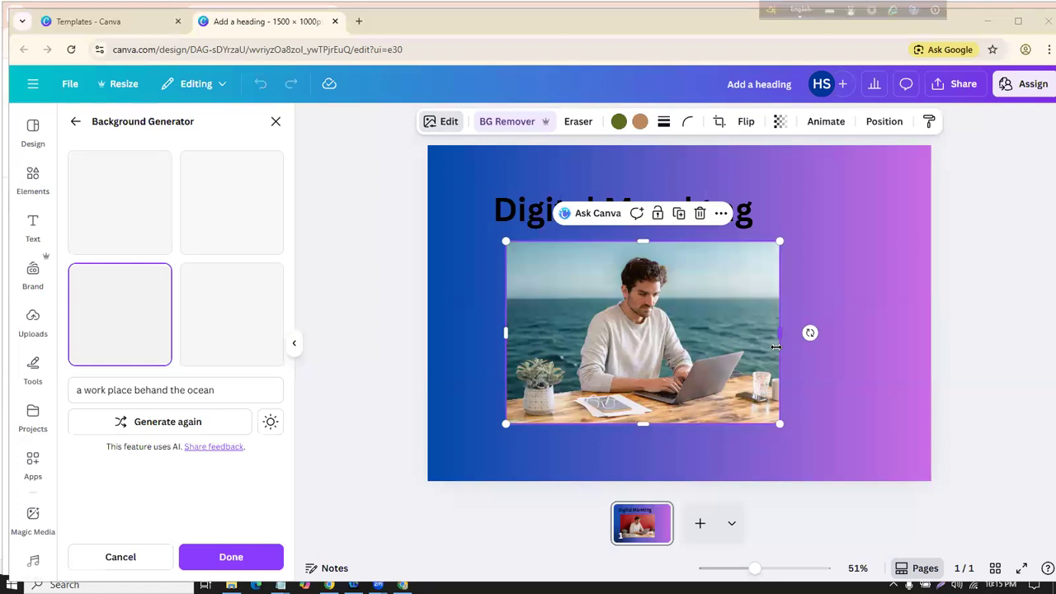
Step: Nudge the photo slightly down and to the right on the page
mouse_move(662, 313)
left_mouse_down()
mouse_move(671, 301)
mouse_move(643, 284)
mouse_move(659, 326)
left_mouse_up()
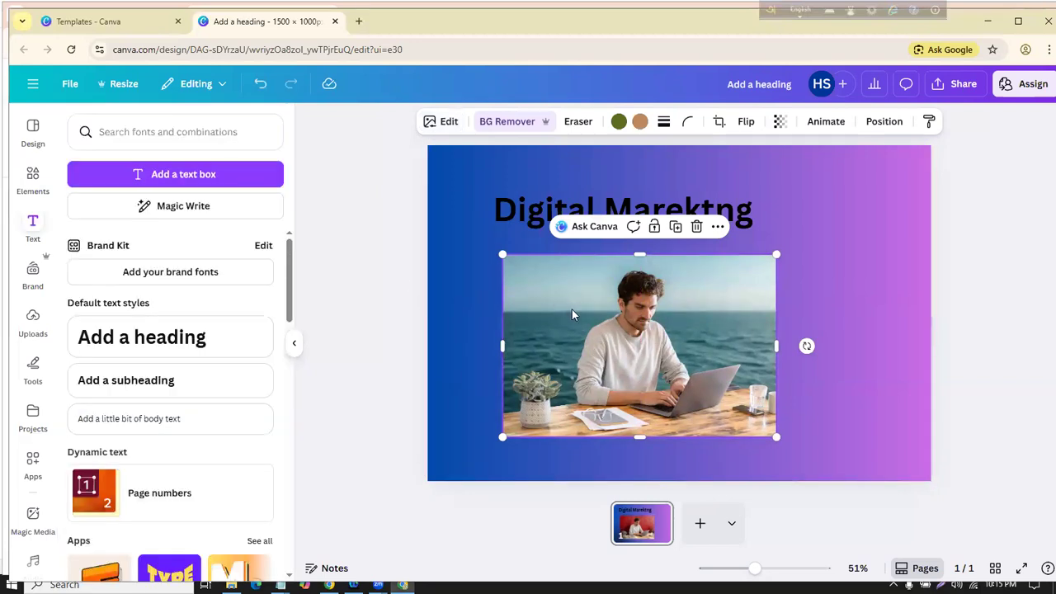
left_click(400, 322)
left_click_drag(723, 326, 727, 336)
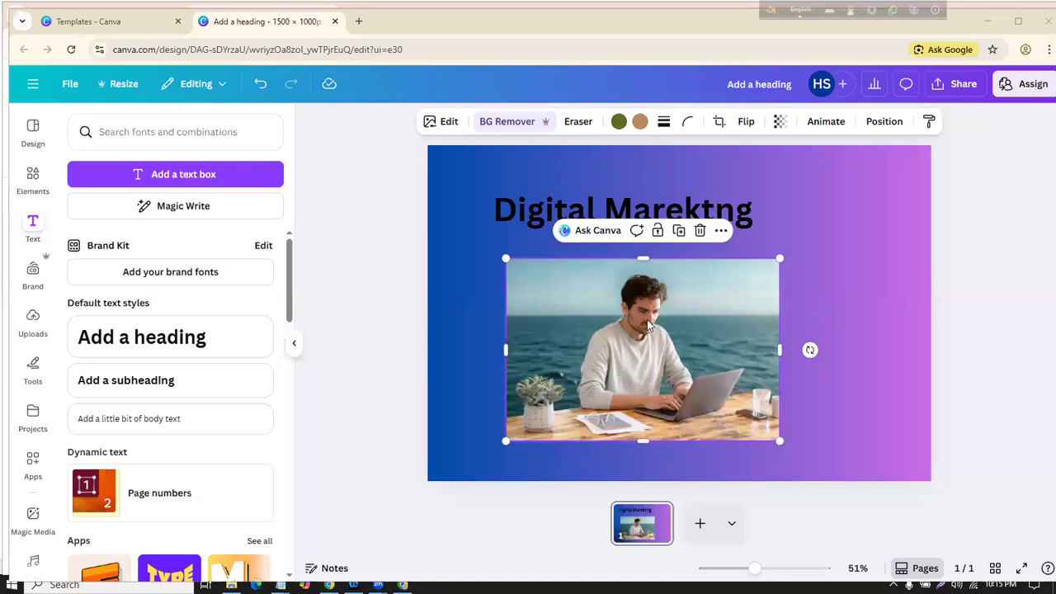
left_click(446, 124)
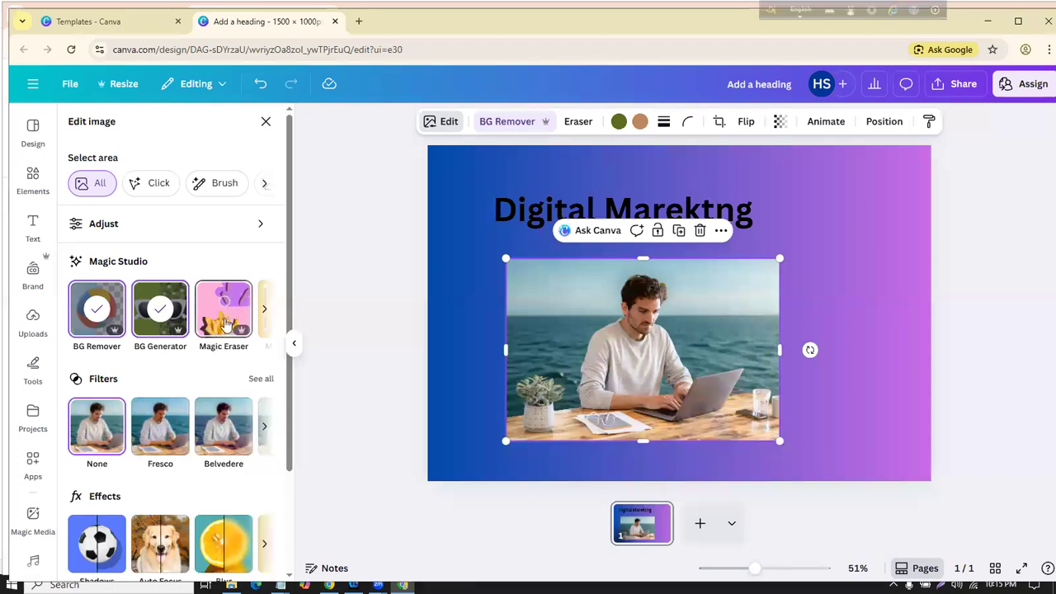
Step: Erase a small spot in the man's hair with a reduced Magic Eraser brush
left_click(223, 309)
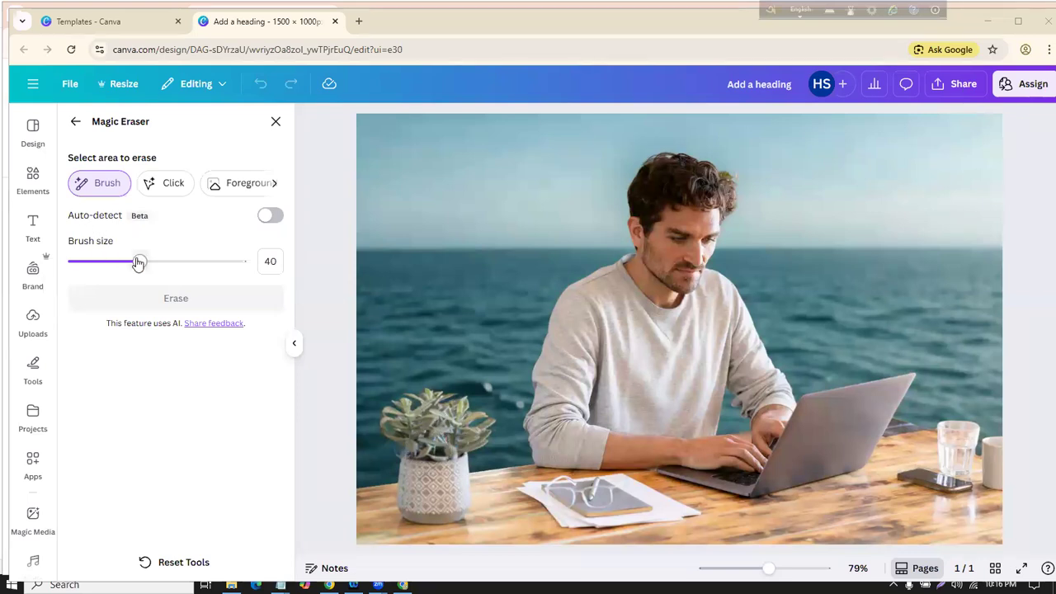
left_click_drag(138, 263, 92, 262)
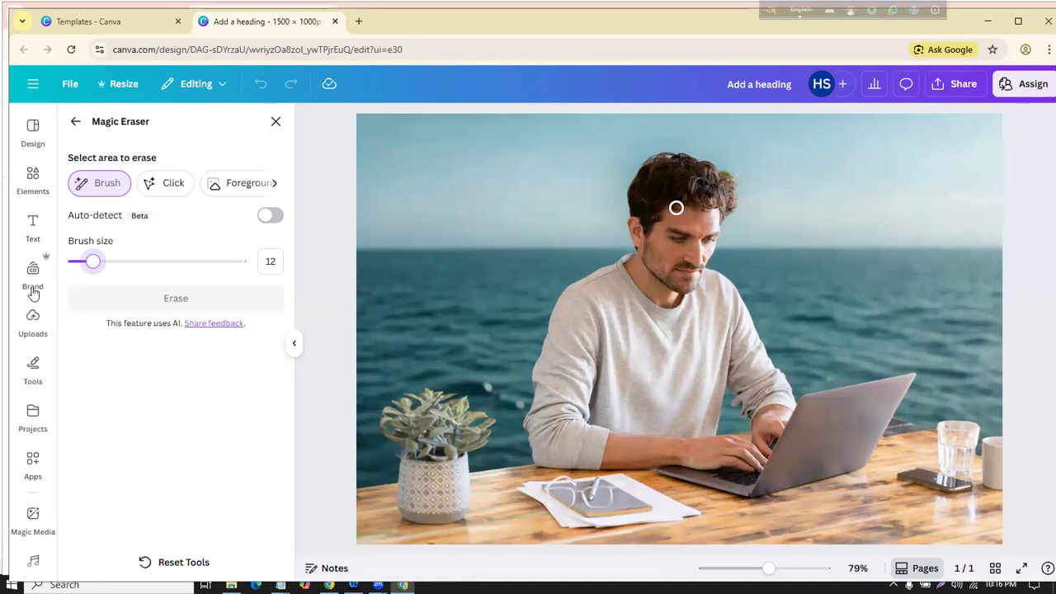
left_click_drag(94, 261, 213, 261)
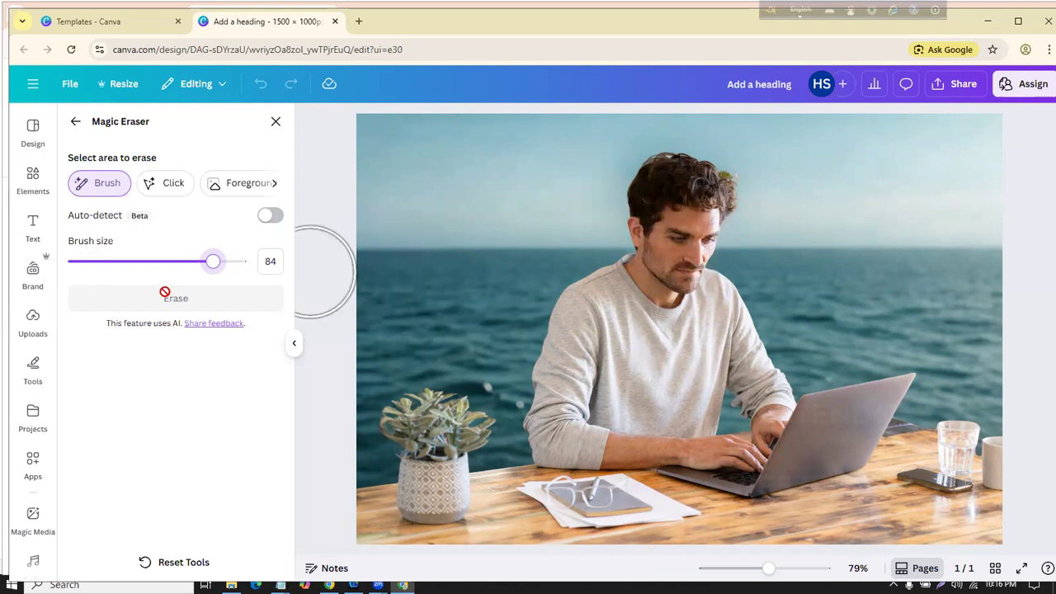
mouse_move(213, 262)
left_mouse_down()
mouse_move(110, 273)
mouse_move(71, 264)
left_mouse_up()
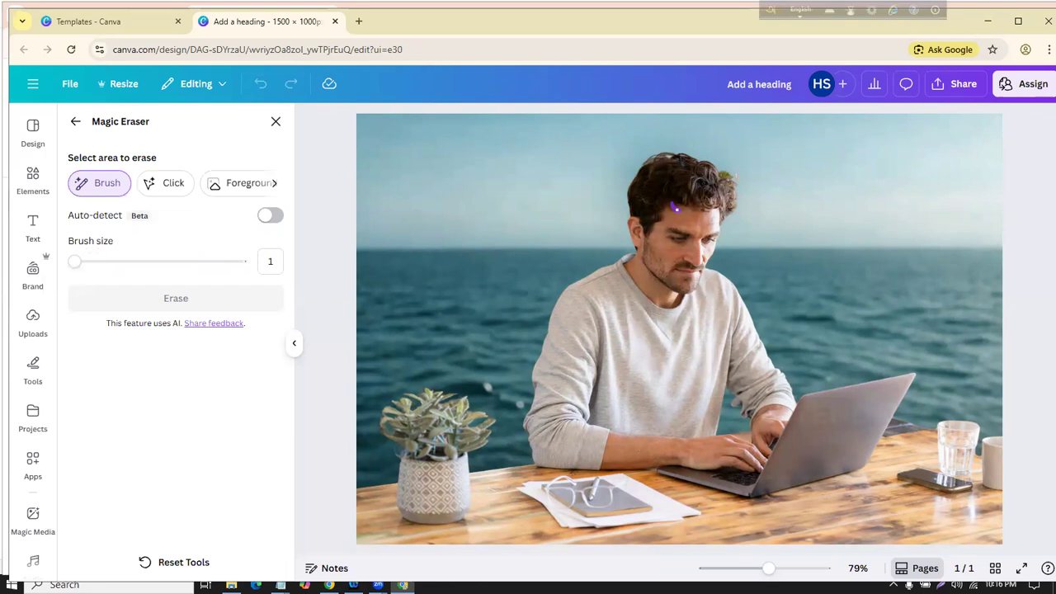
left_click_drag(675, 208, 678, 210)
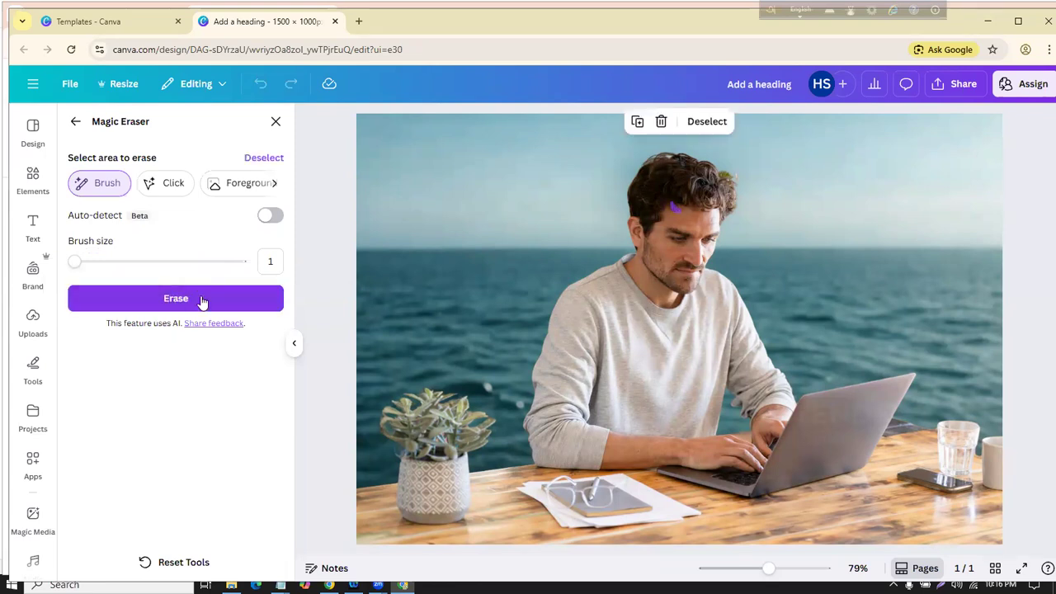
left_click(188, 299)
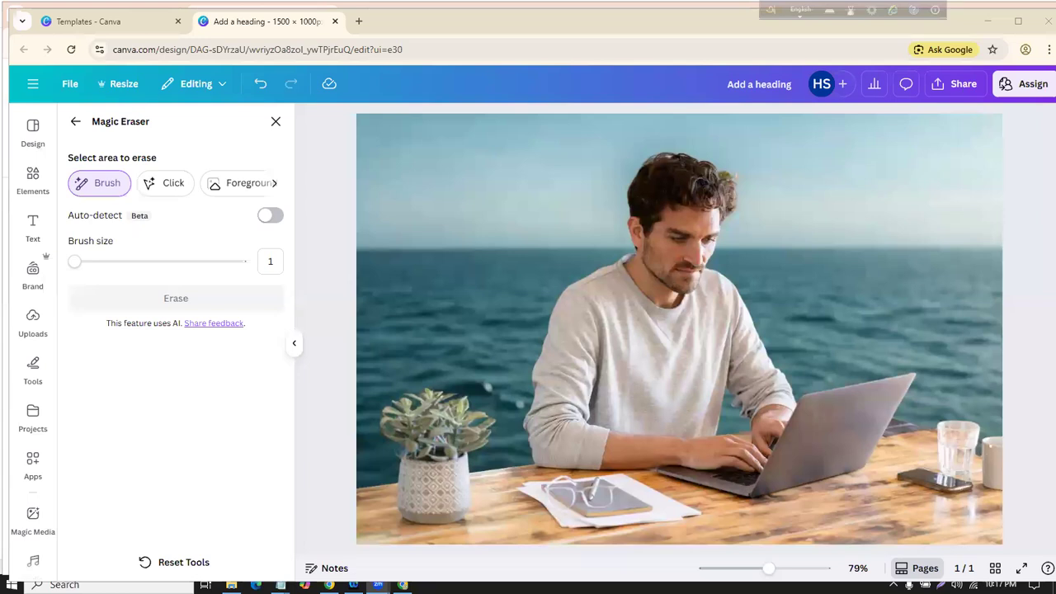
Step: With brush size 13, erase the cup at the photo's right edge
left_click(96, 261)
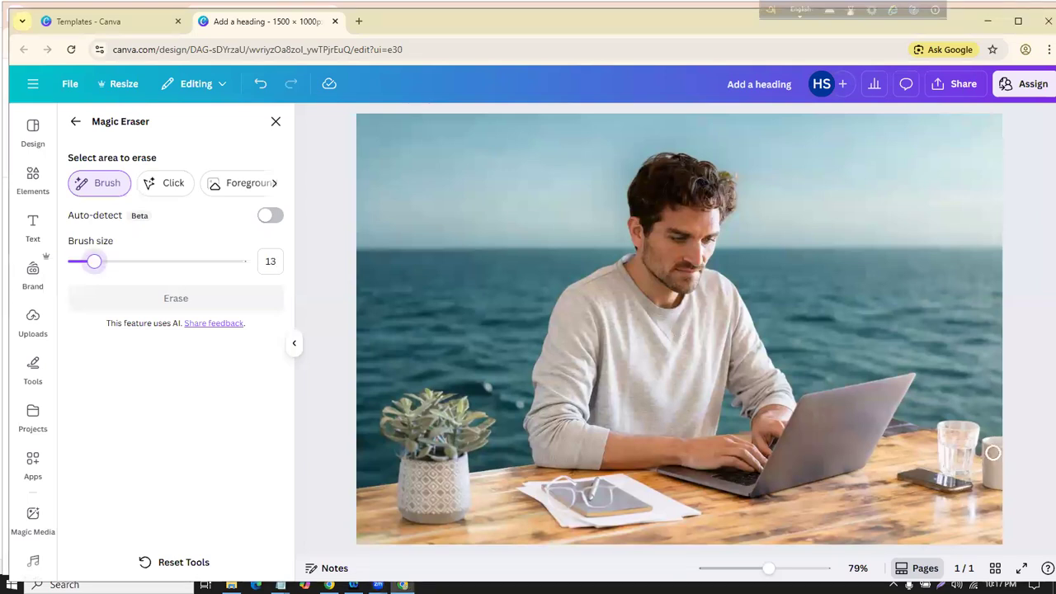
mouse_move(996, 441)
left_mouse_down()
mouse_move(996, 482)
mouse_move(987, 443)
mouse_move(1037, 432)
left_mouse_up()
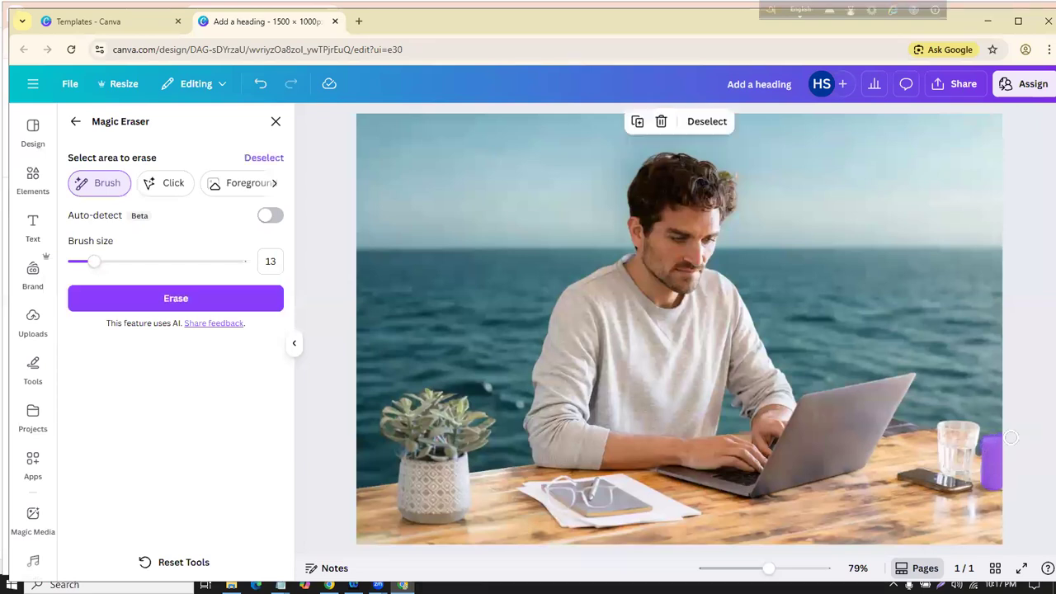
left_click(224, 299)
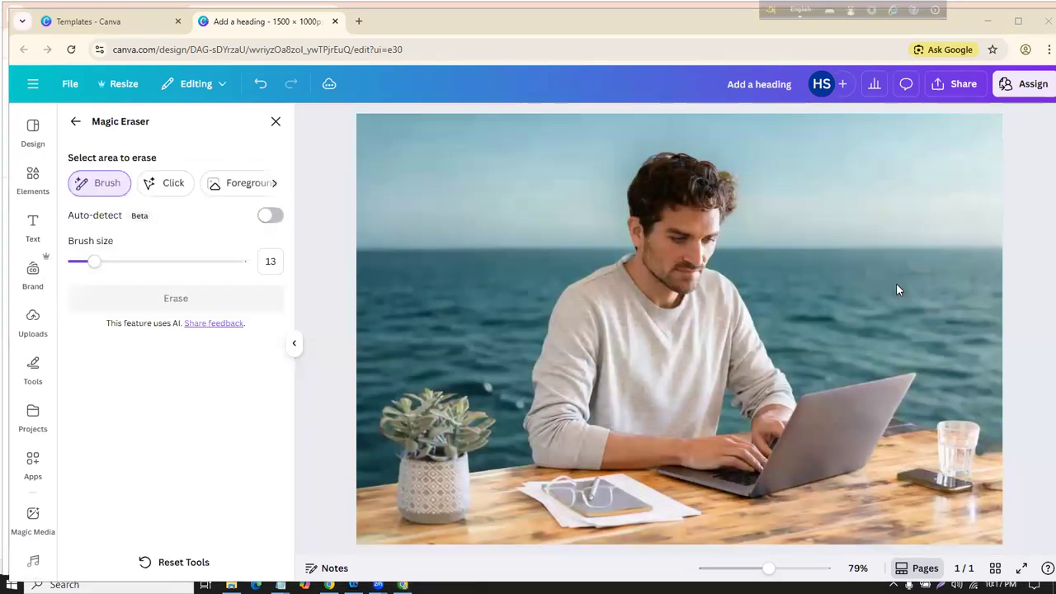
left_click(276, 121)
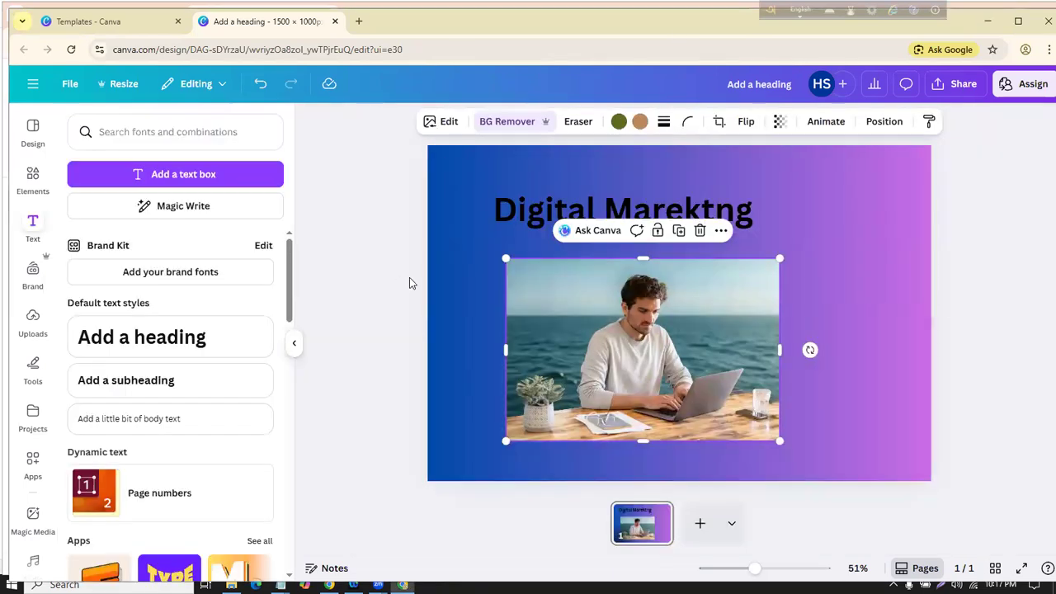
Step: Reselect the ocean photo and launch Magic Grab from its Magic Studio tools
left_click(385, 285)
left_click(614, 345)
left_click(446, 122)
left_click(265, 308)
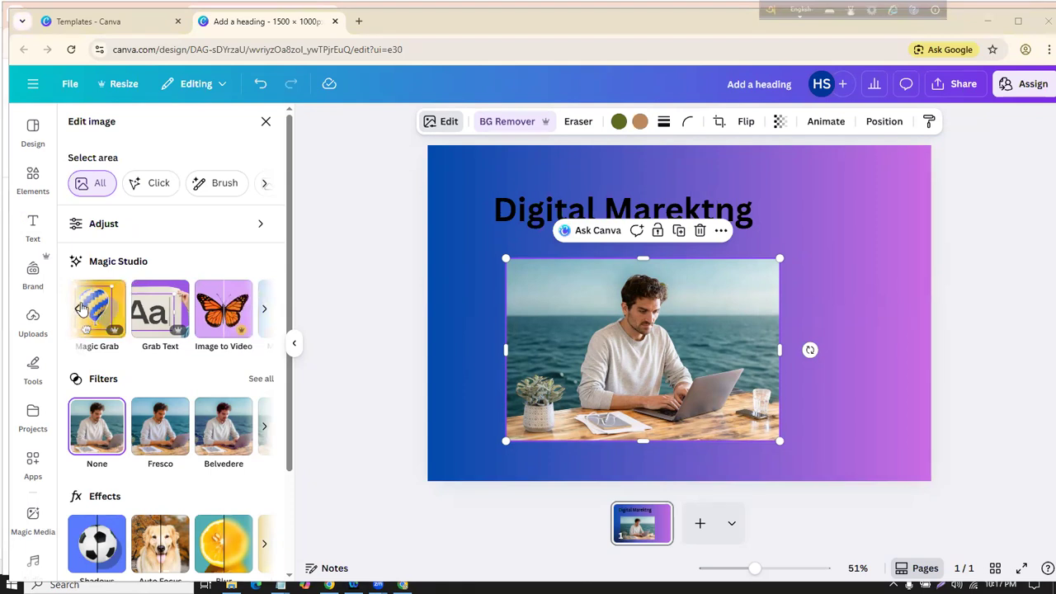
left_click(264, 313)
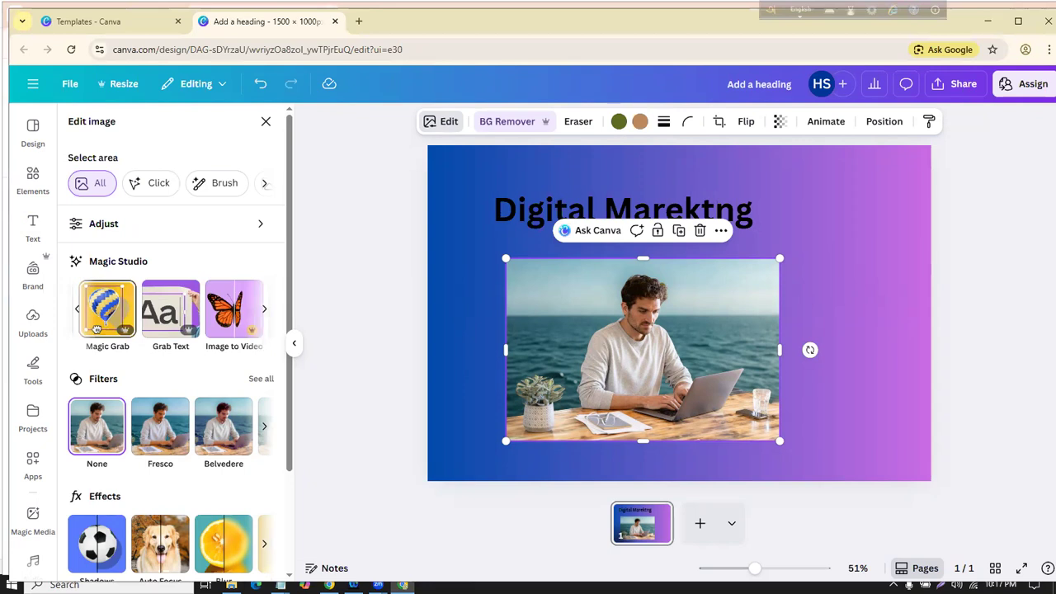
left_click(97, 328)
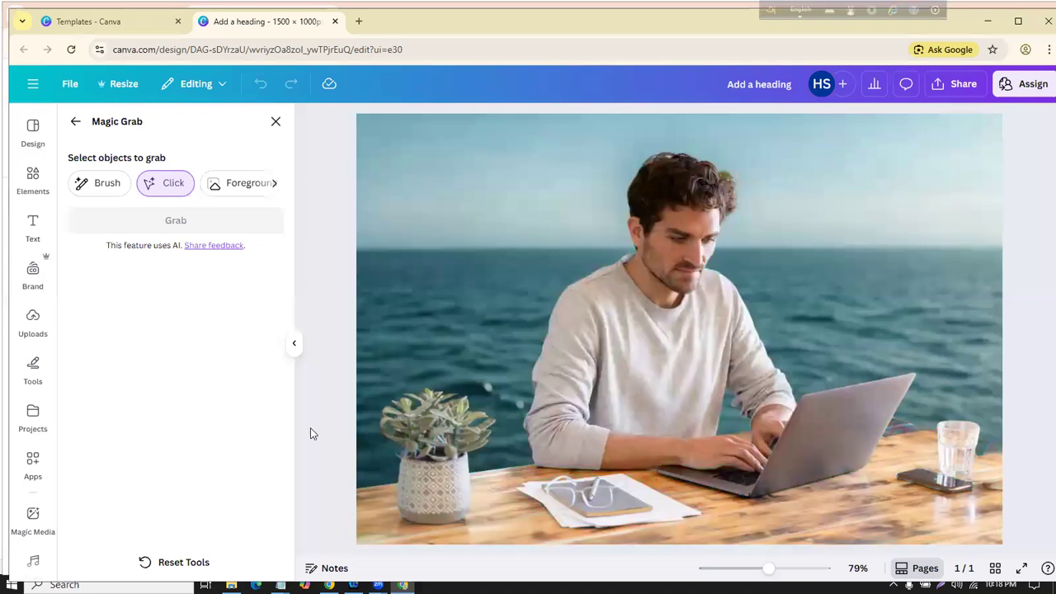
Step: Grab the potted plant as its own element and place it at the photo's lower-left corner
left_click(430, 455)
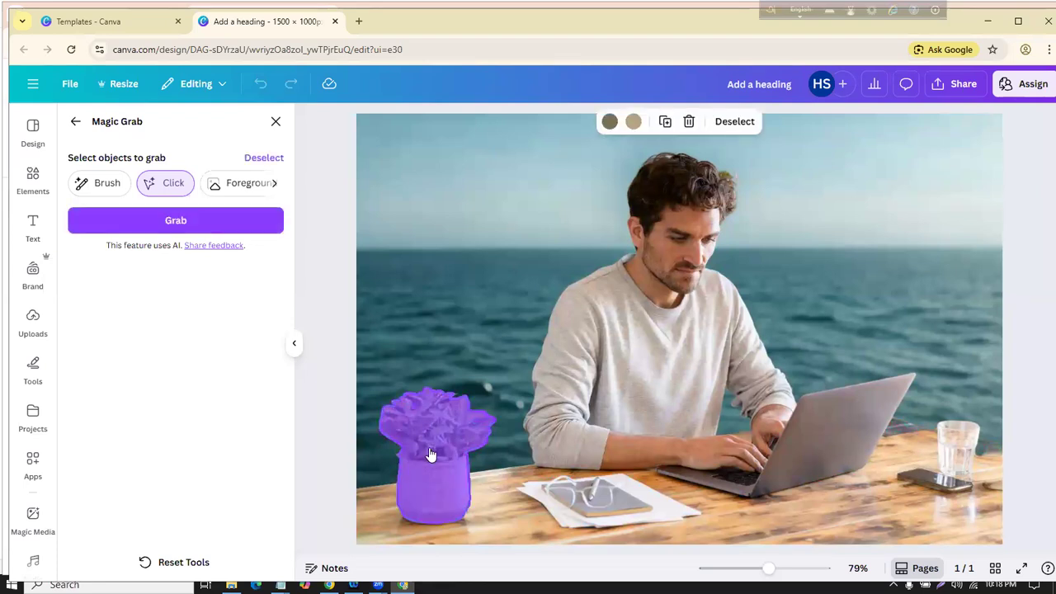
left_click(169, 220)
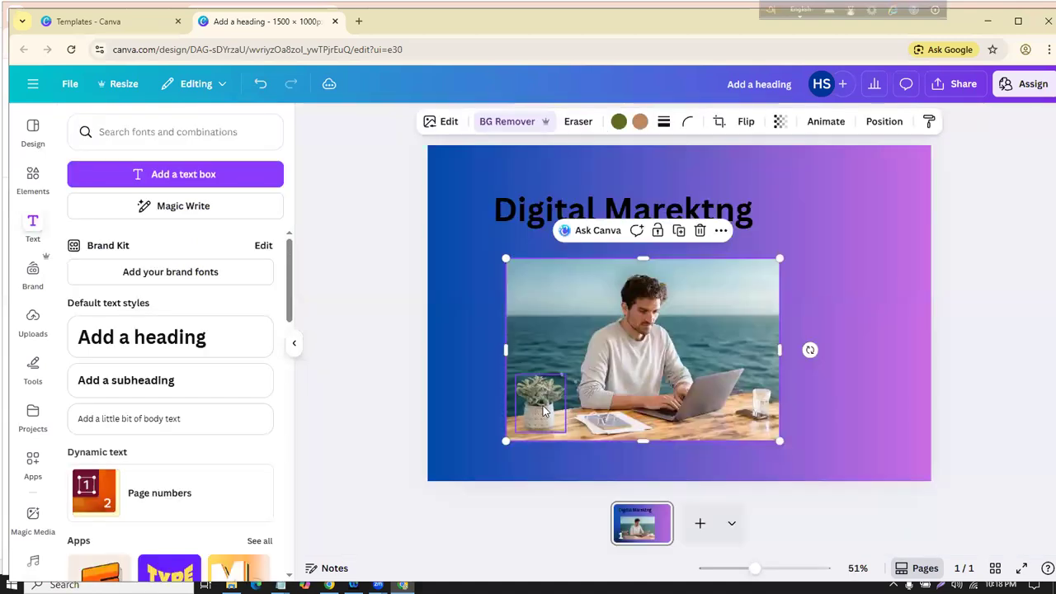
left_click_drag(548, 411, 743, 299)
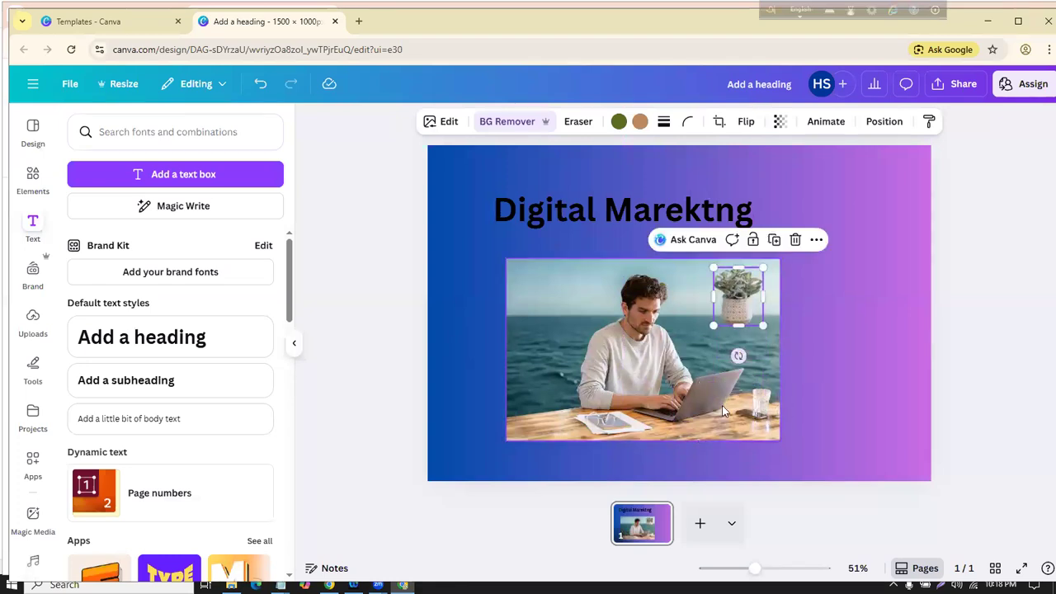
left_click(796, 243)
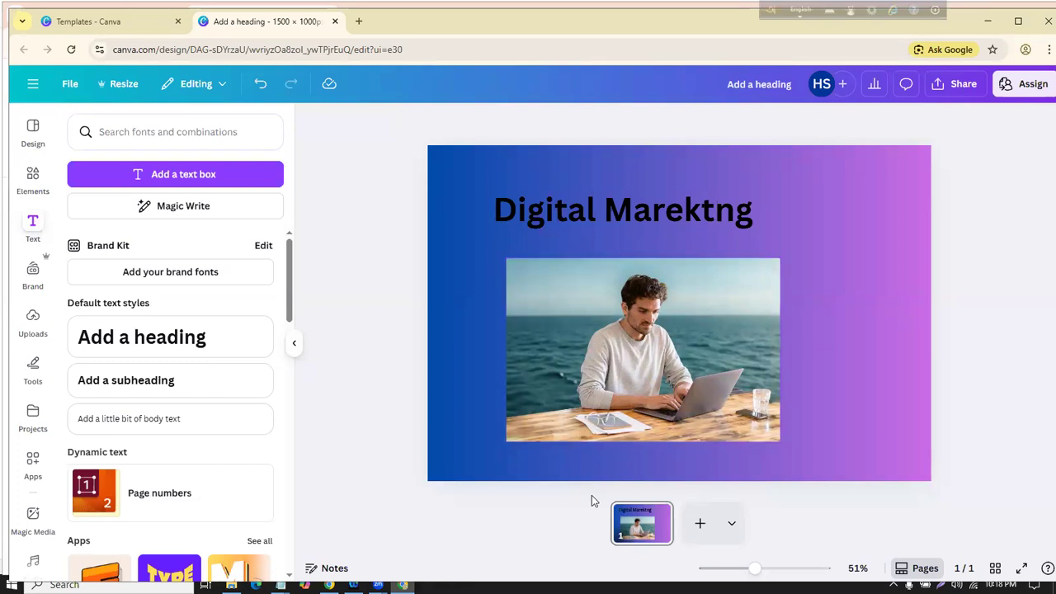
left_click(260, 83)
left_click_drag(730, 311, 536, 418)
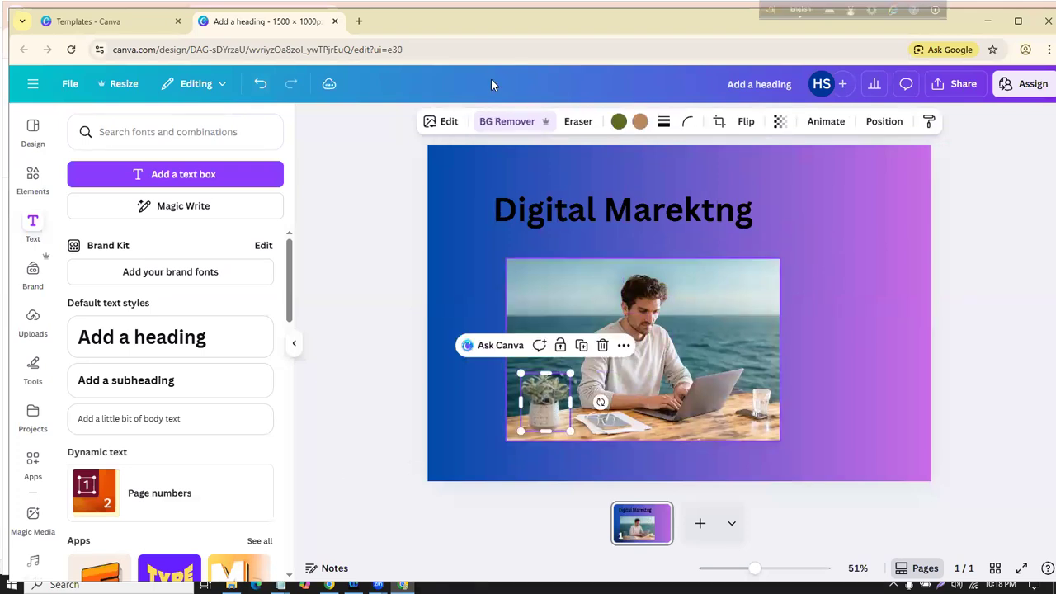
Step: Move the heading down-left, shift and enlarge the sea photo, then delete it
left_click(445, 122)
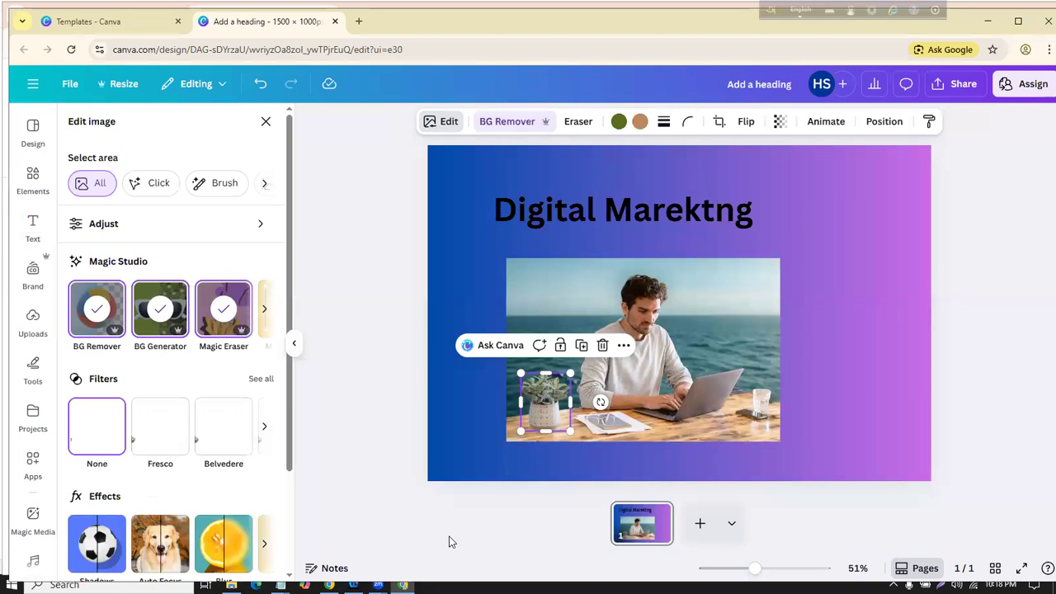
left_click(683, 298)
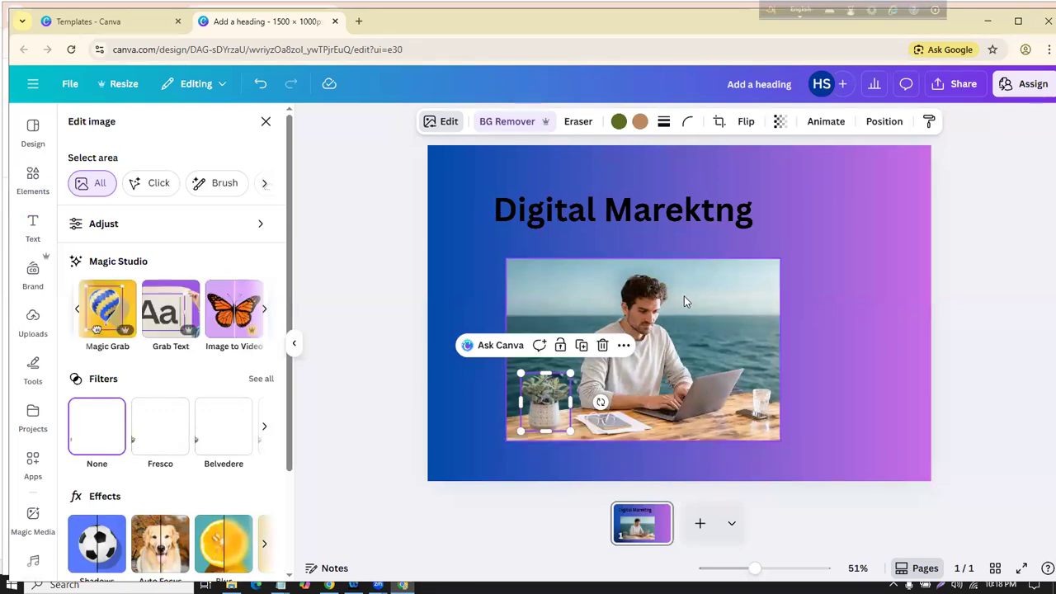
left_click(406, 313)
left_click_drag(544, 208, 562, 349)
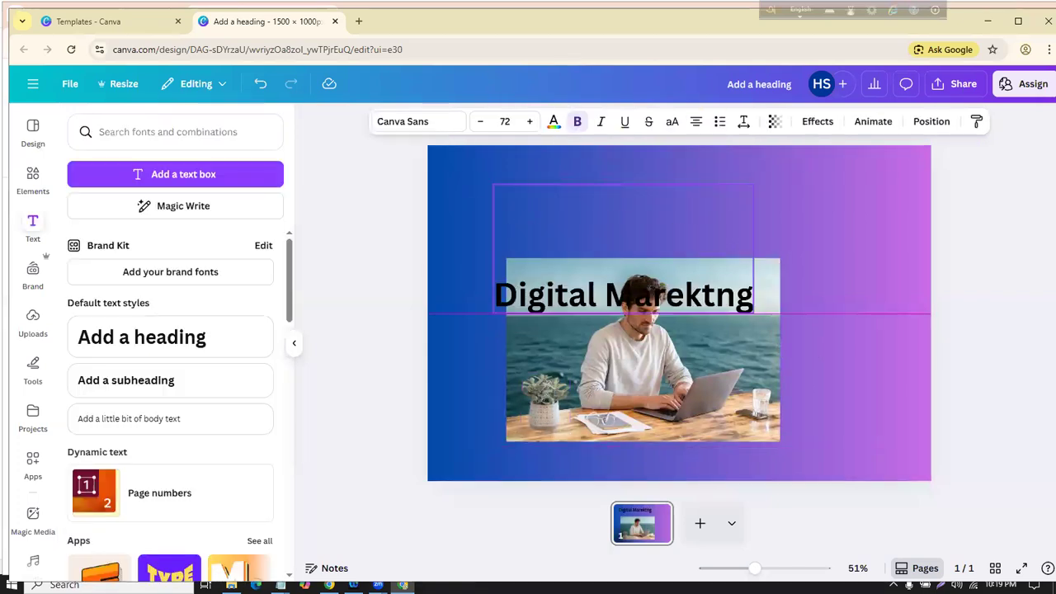
left_click_drag(573, 295, 573, 256)
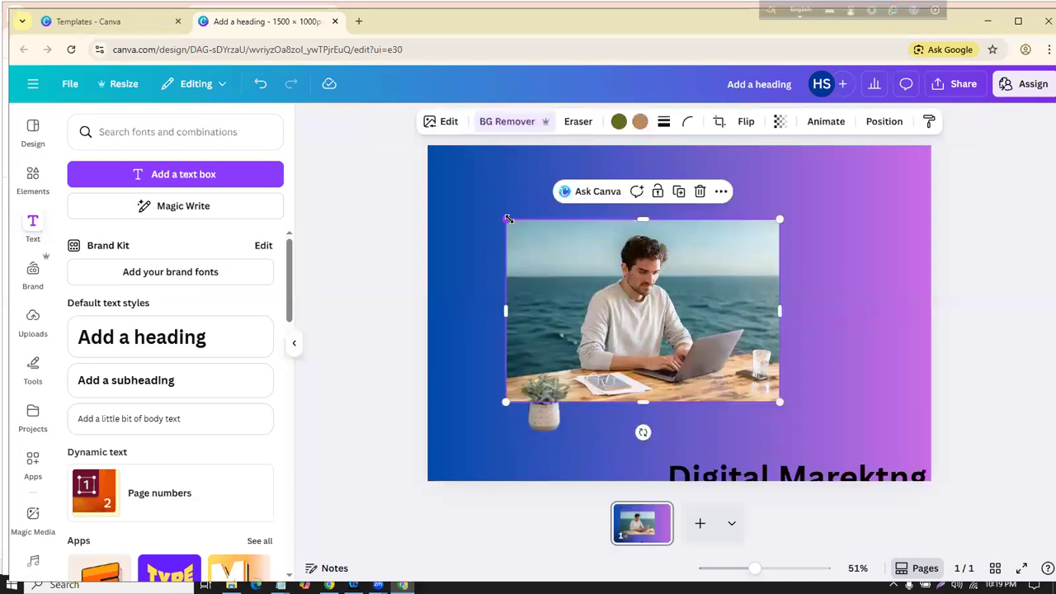
left_click_drag(508, 218, 468, 161)
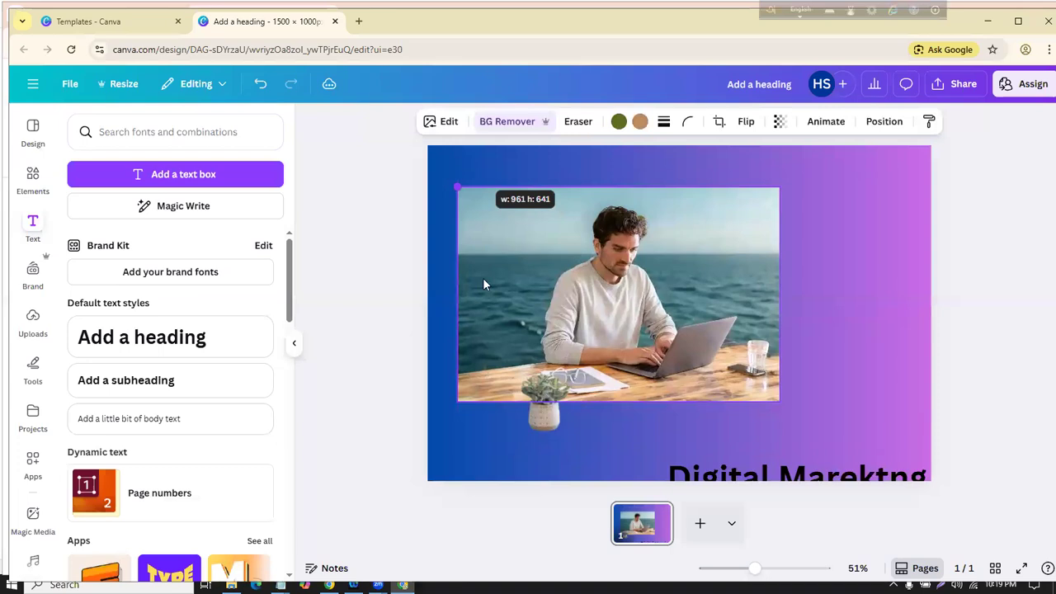
left_click(656, 430)
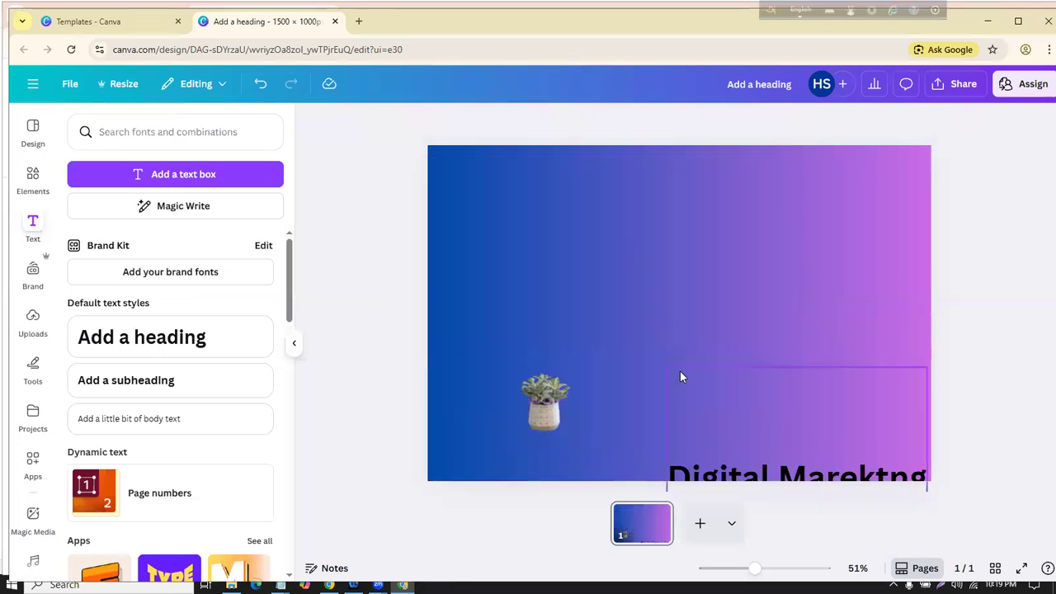
Step: Restore the sea photo, then enlarge, widen and reposition it on the page
left_click(558, 410)
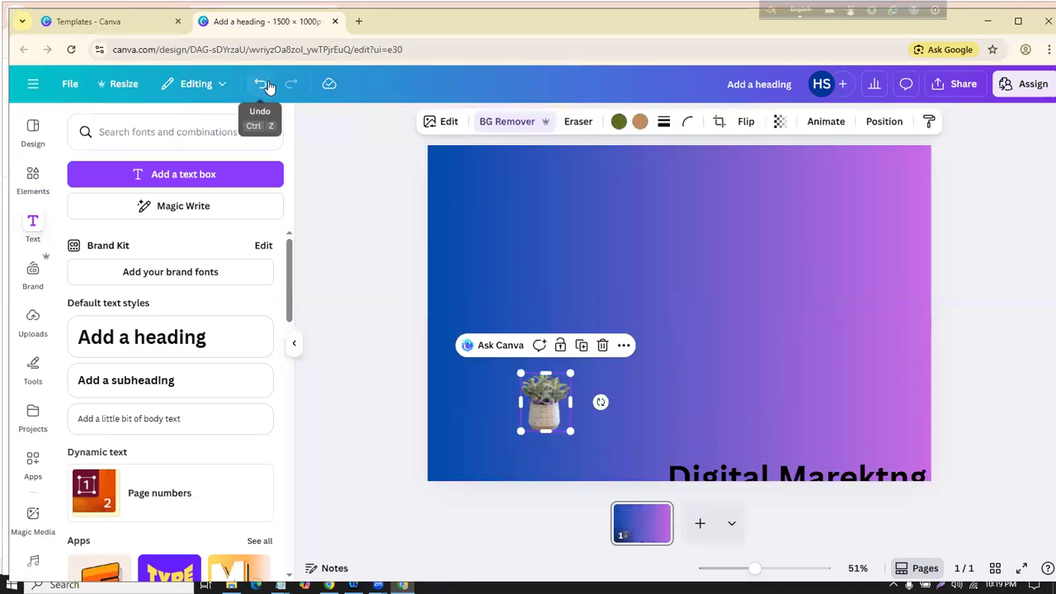
left_click(260, 83)
left_click(739, 274)
left_click_drag(780, 402, 940, 480)
left_click_drag(867, 227, 915, 206)
left_click_drag(928, 163, 960, 134)
mouse_move(902, 267)
left_mouse_down()
mouse_move(923, 231)
mouse_move(902, 255)
left_mouse_up()
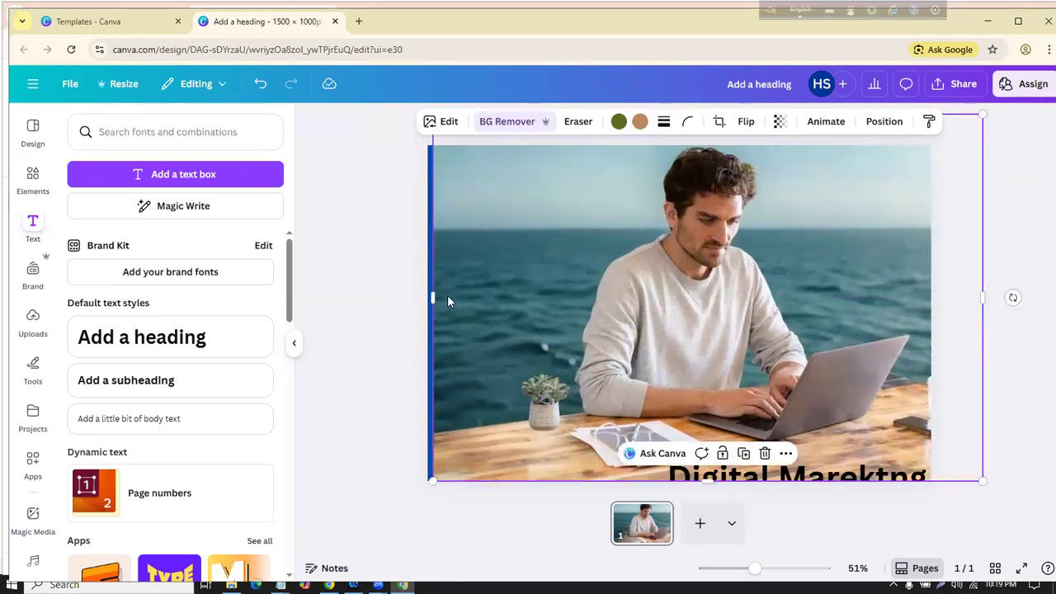
left_click_drag(435, 295, 397, 296)
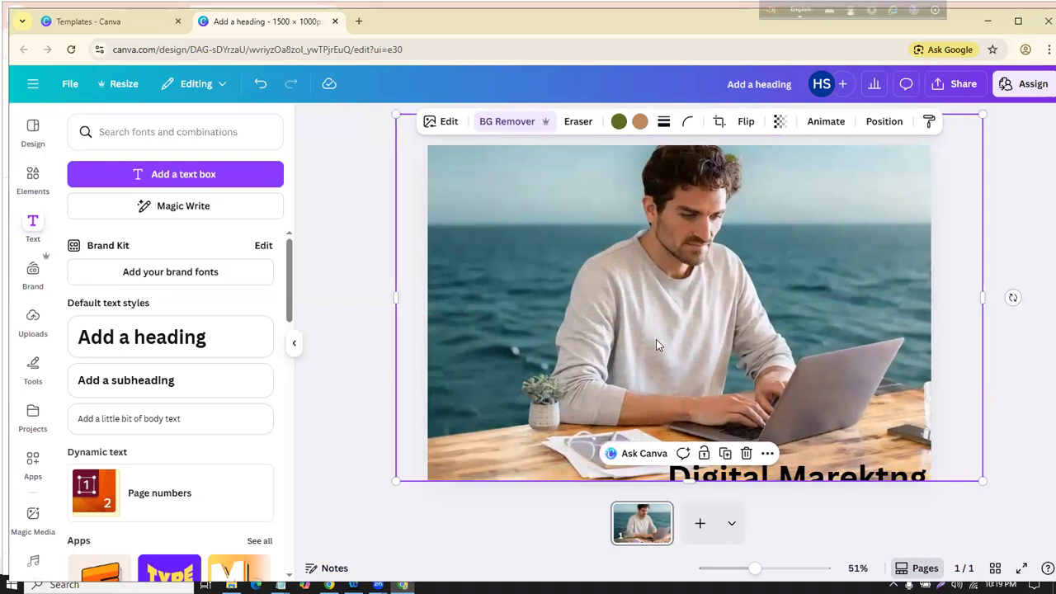
left_click_drag(629, 333, 683, 339)
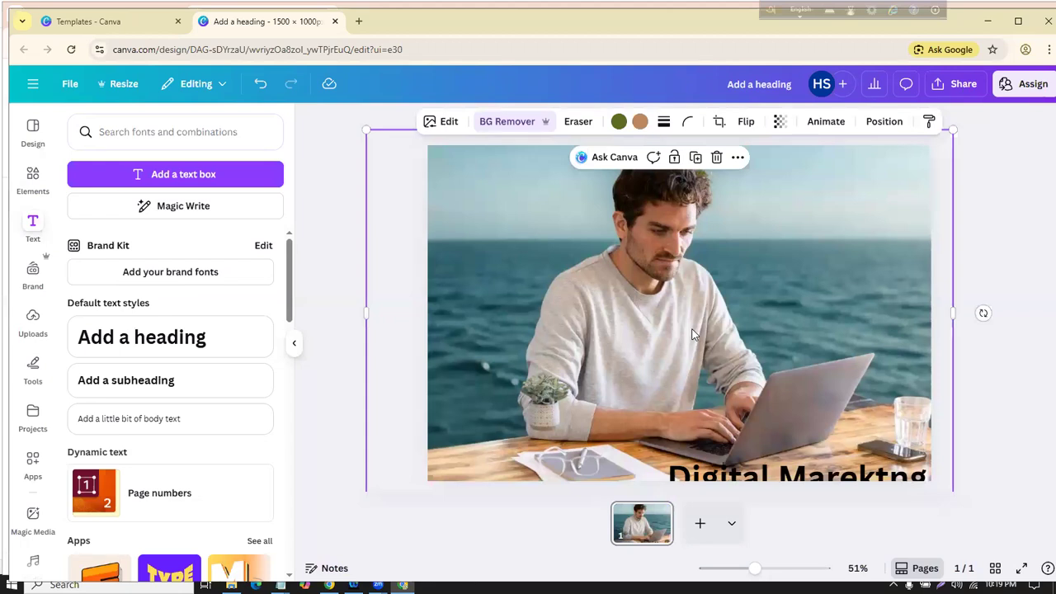
left_click_drag(692, 330, 733, 374)
left_click_drag(404, 175, 484, 223)
Step: Undo repeatedly until the heading sits on top above the smaller photo
key("ctrl+z")
key("ctrl+z")
key("ctrl+z")
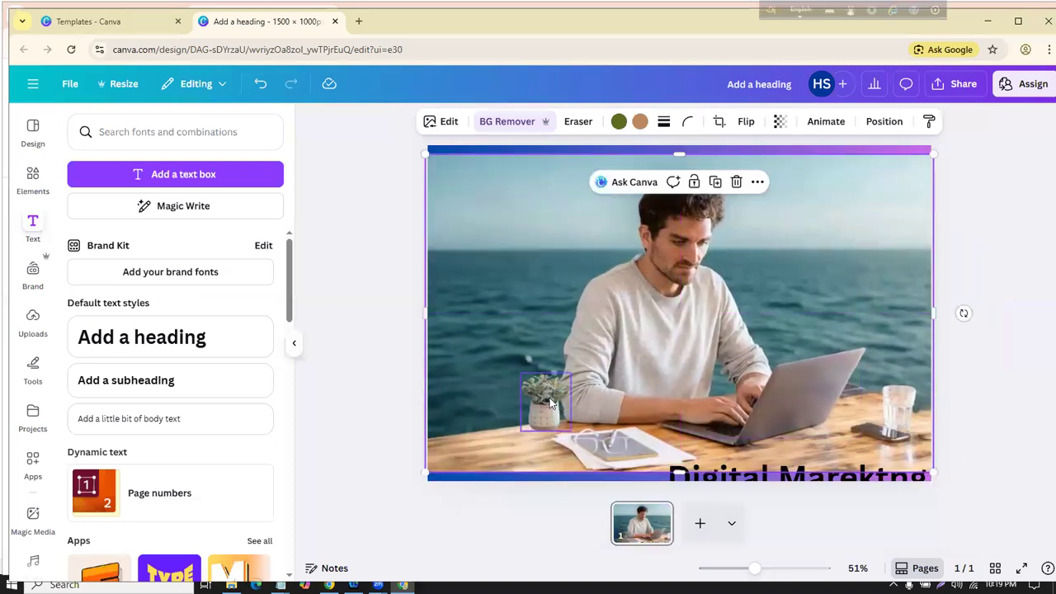
left_click(602, 345)
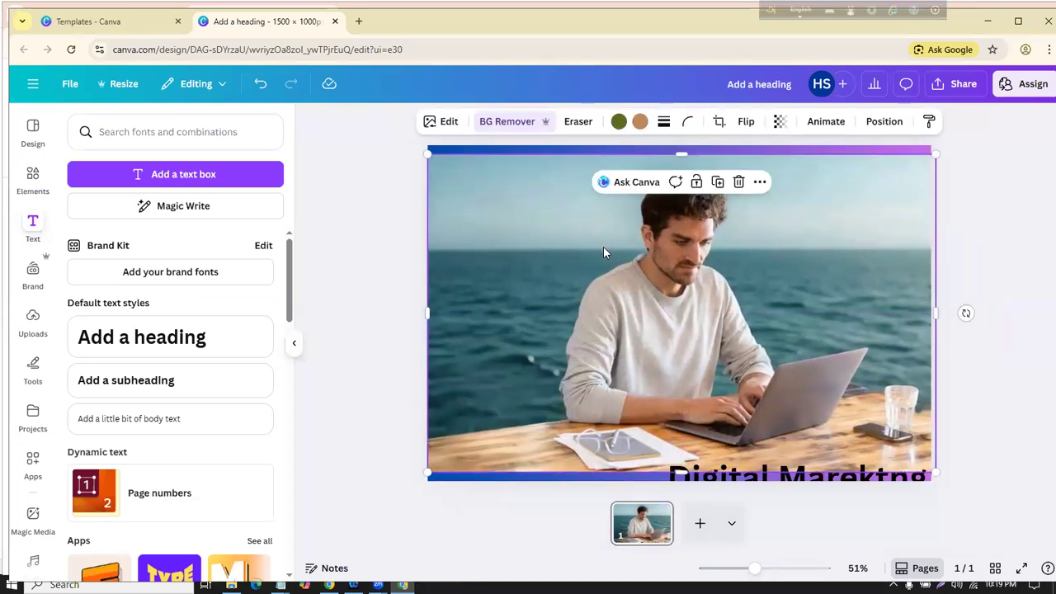
left_click(260, 89)
left_click(260, 89)
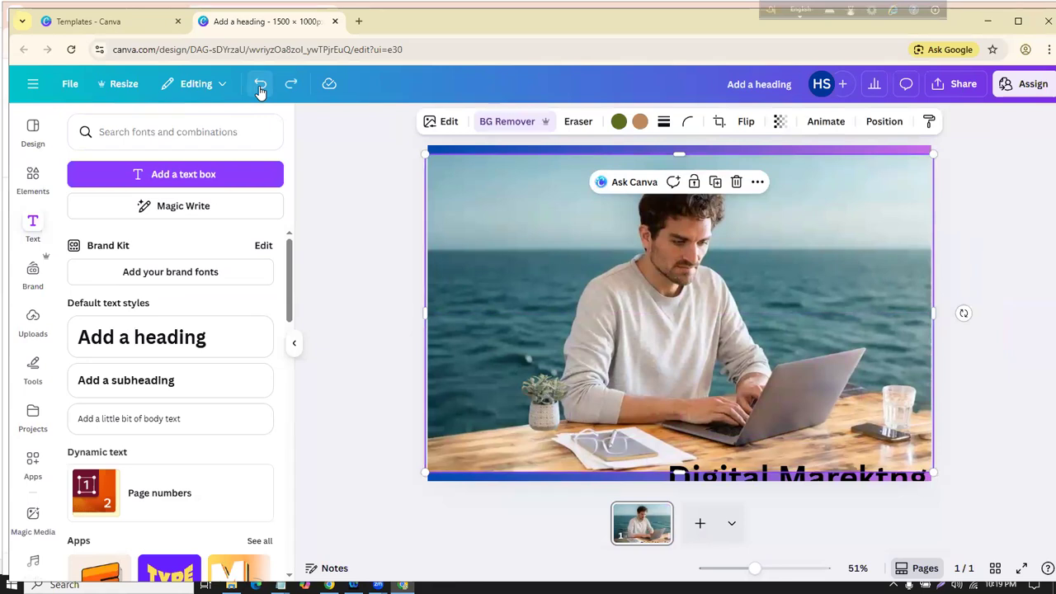
left_click(259, 89)
left_click(260, 89)
left_click(260, 89)
left_click(260, 89)
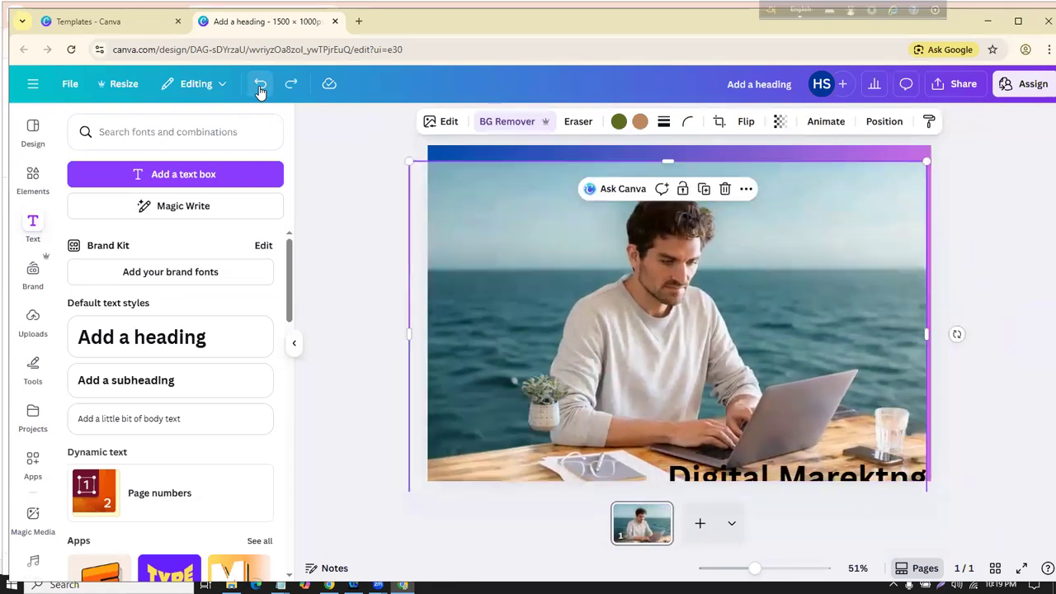
left_click(260, 89)
left_click(260, 89)
left_click(260, 89)
left_click(260, 89)
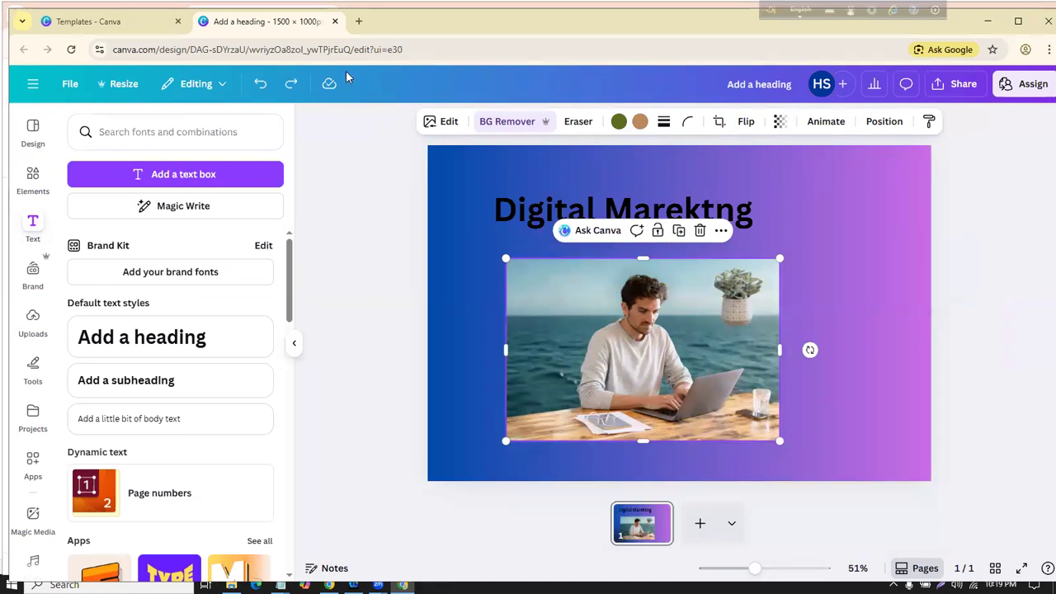
Step: Undo everything back to a blank page, removing plant, heading, photo and gradient
left_click_drag(256, 93, 311, 79)
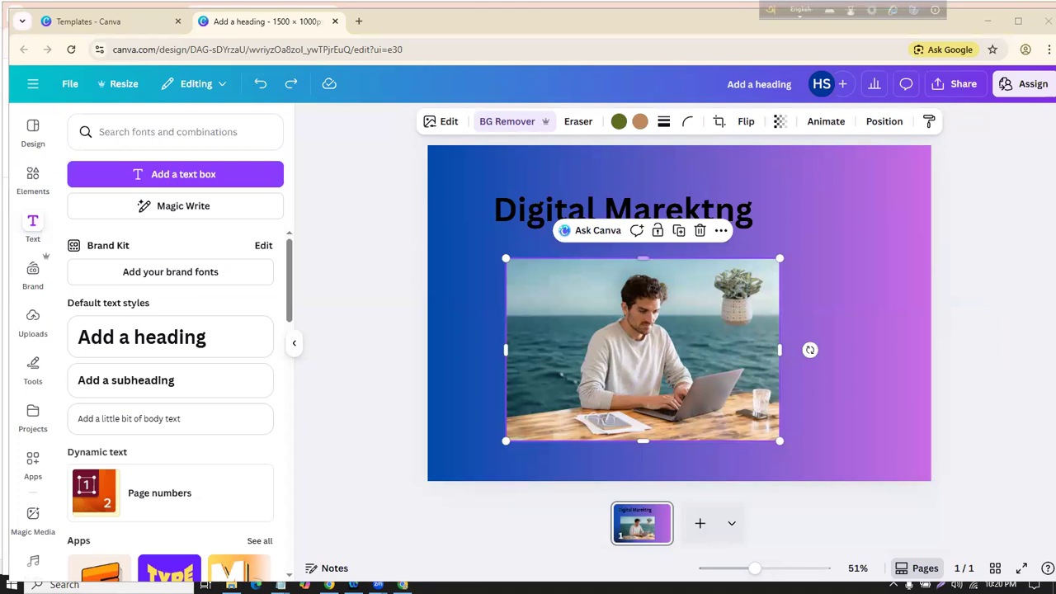
left_click(260, 85)
left_click(260, 85)
left_click(260, 85)
left_click(260, 85)
left_click(260, 85)
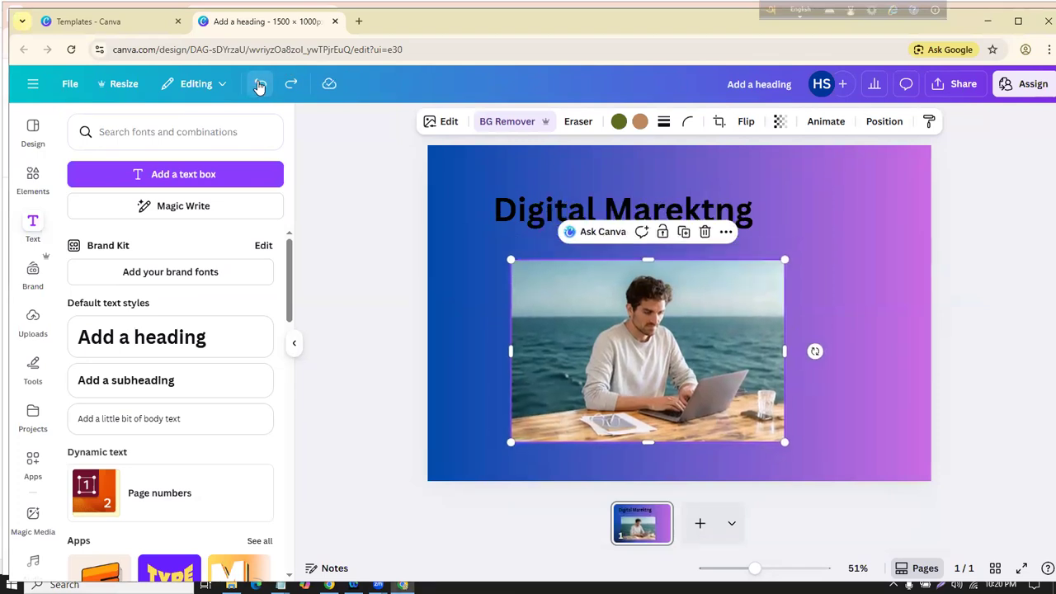
left_click(260, 85)
left_click(259, 85)
left_click(260, 85)
left_click(260, 85)
left_click(260, 85)
left_click(260, 85)
left_click(259, 84)
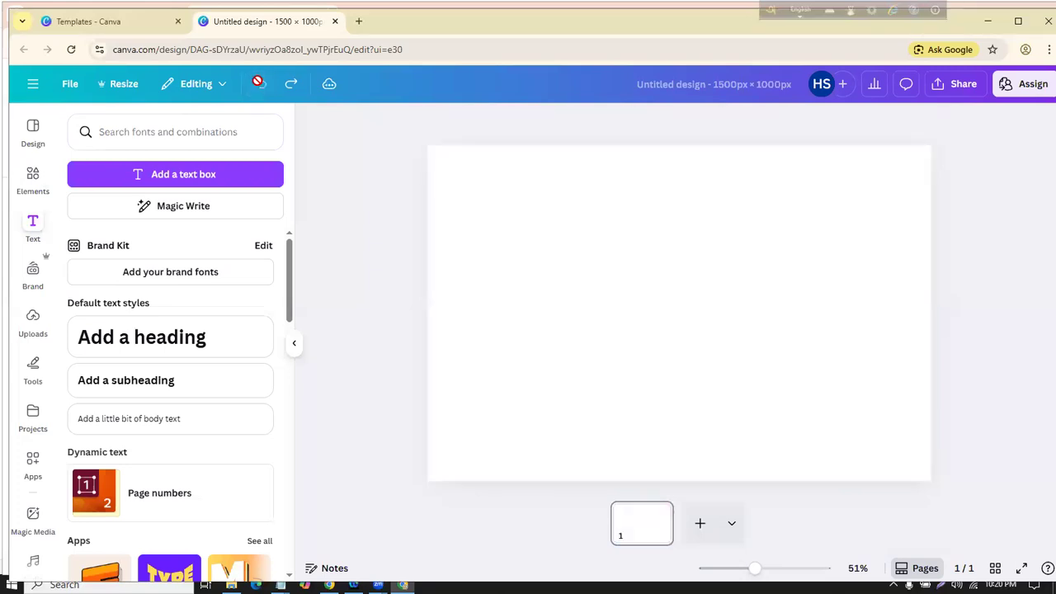
Step: Redo the gradient and sea photo, delete the photo, and show the uploaded images
left_click(289, 85)
left_click(289, 85)
left_click(289, 85)
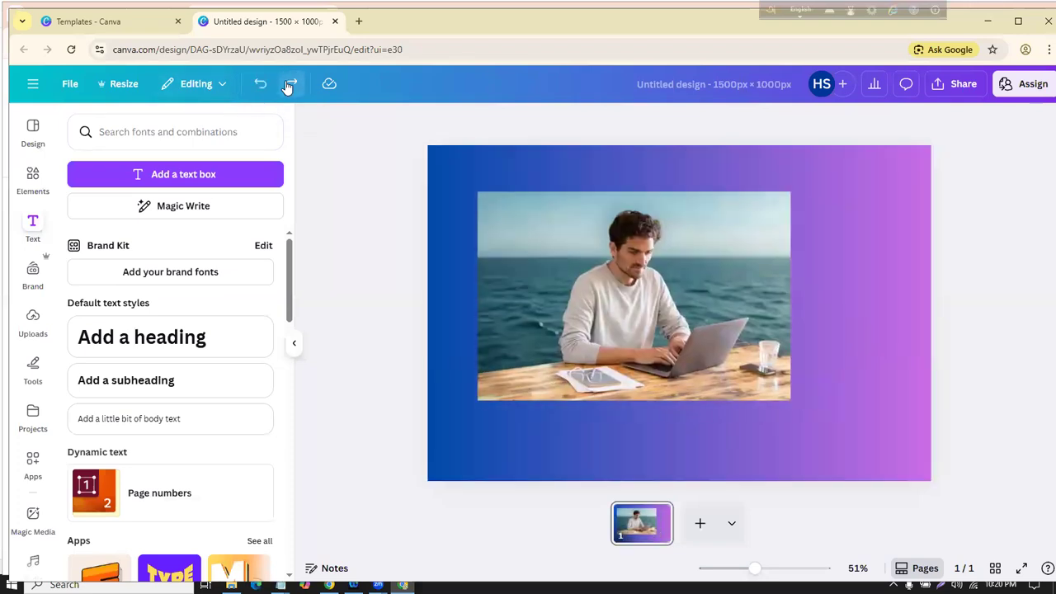
left_click(561, 256)
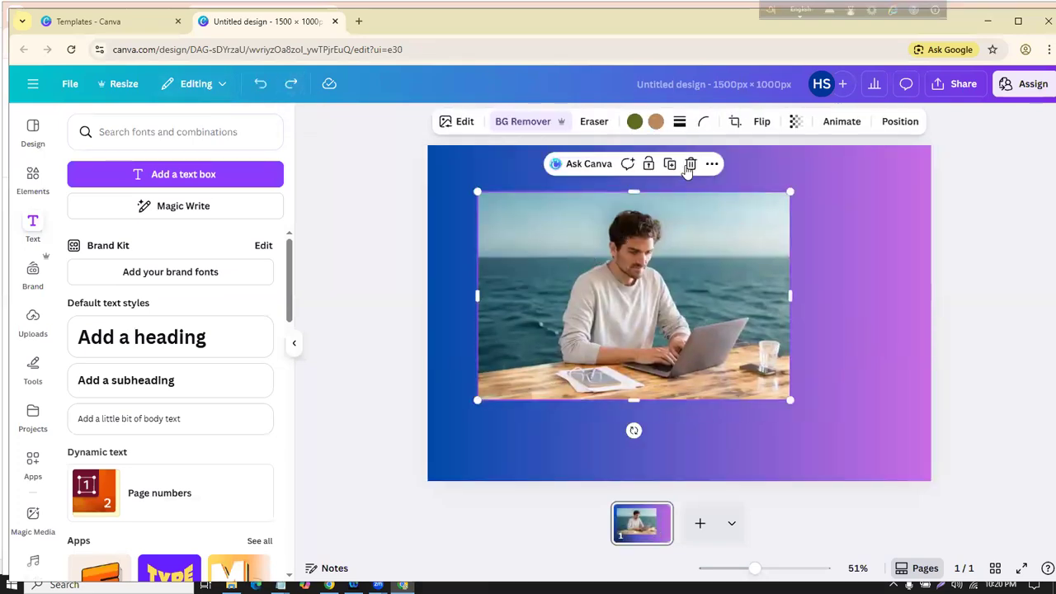
left_click(690, 164)
left_click(34, 324)
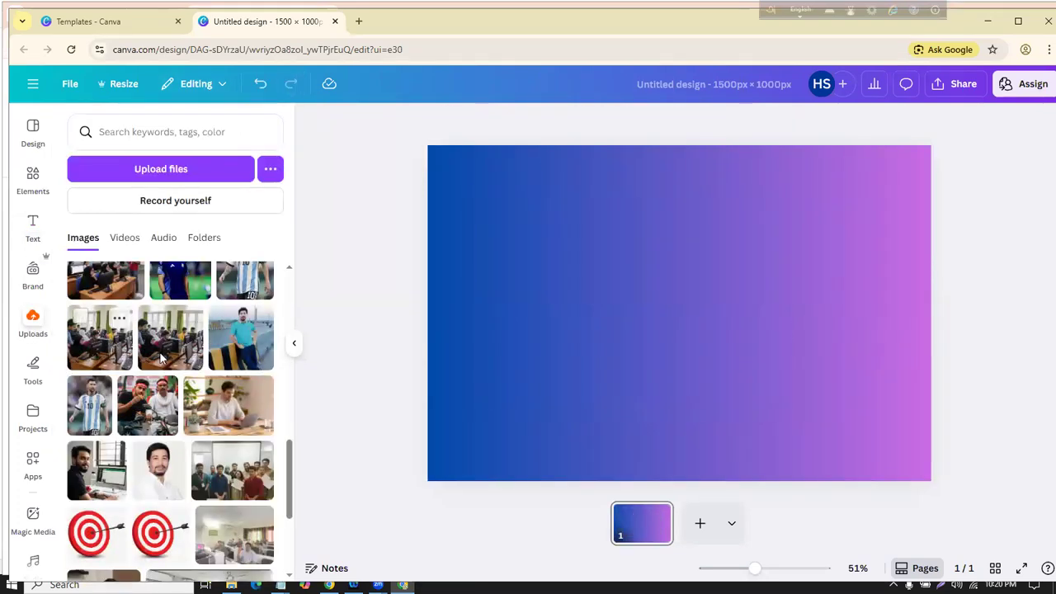
Step: Insert the man-at-laptop upload and stretch it over the page, leaving a gradient margin
scroll(190, 367, "down", 1)
left_click(210, 355)
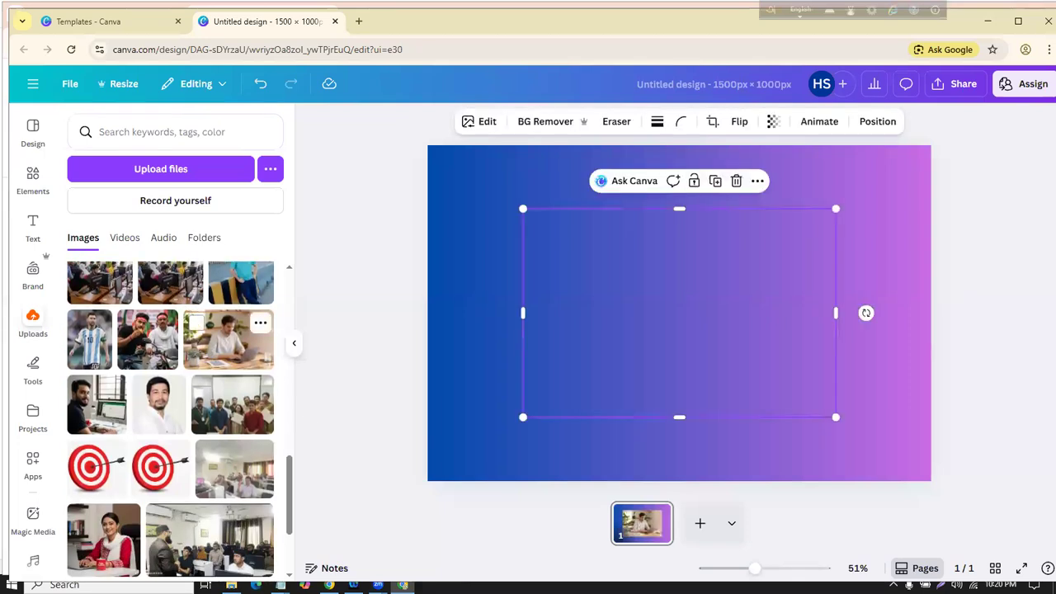
left_click_drag(738, 262, 717, 275)
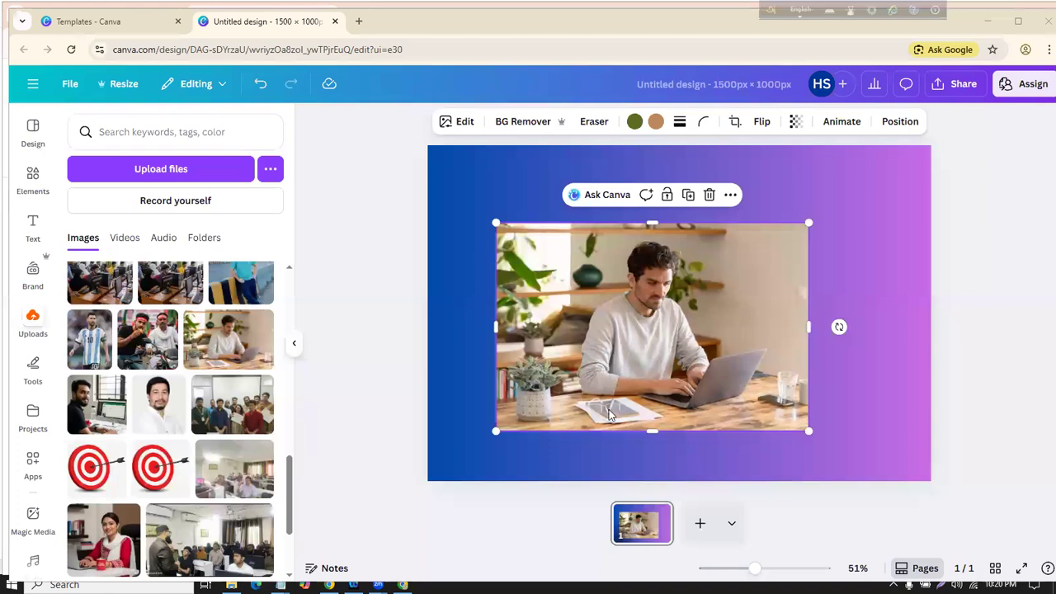
left_click_drag(809, 223, 931, 146)
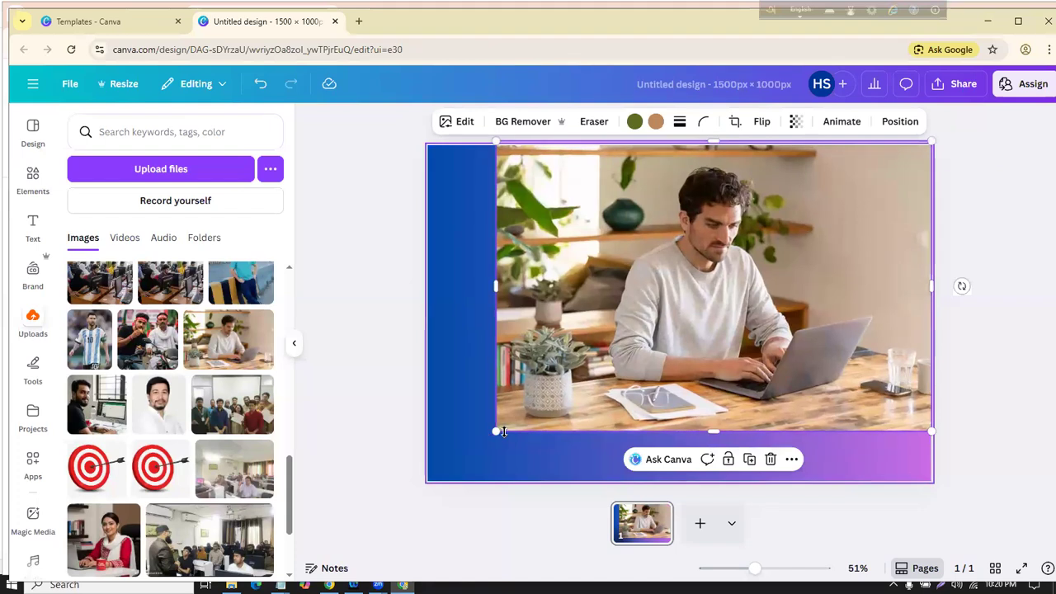
left_click_drag(495, 432, 414, 485)
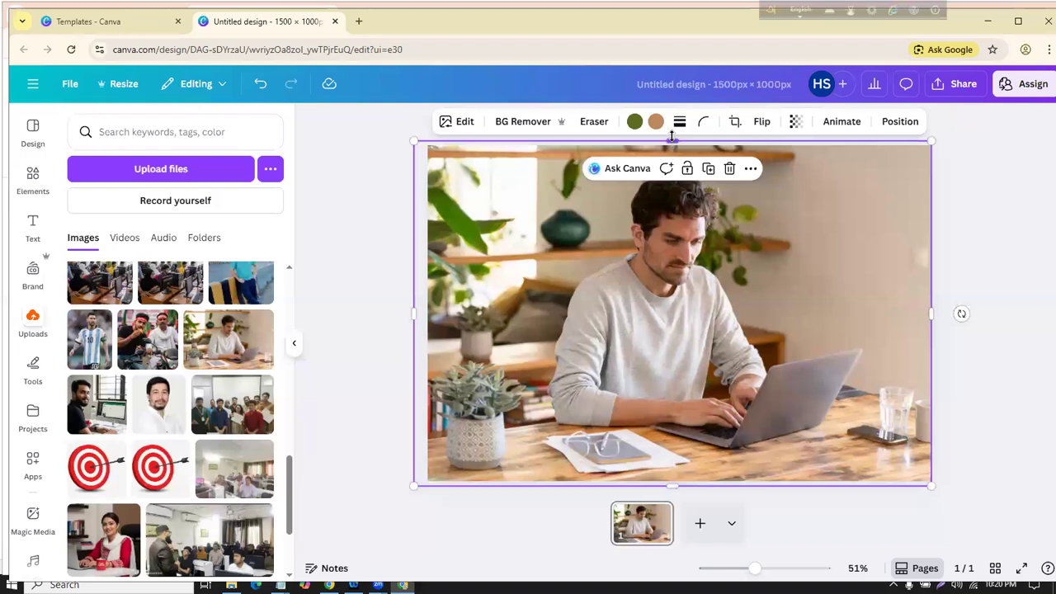
left_click_drag(671, 139, 672, 130)
left_click_drag(639, 234, 694, 236)
left_click_drag(472, 312, 385, 311)
left_click_drag(399, 148, 490, 247)
left_click_drag(721, 341, 675, 258)
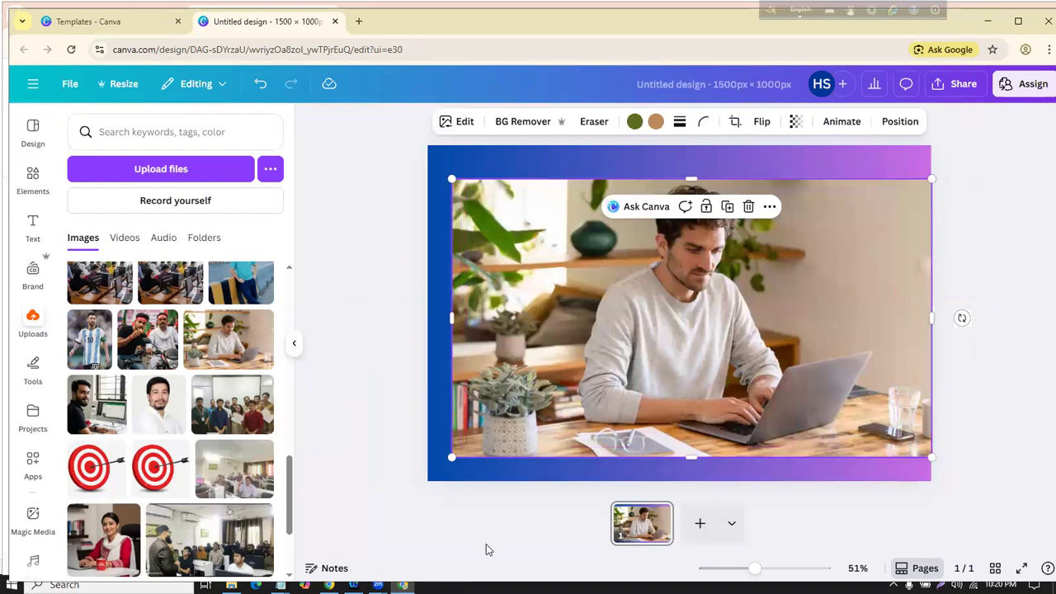
Step: Open the office photo's Edit options and scroll the Magic Studio tools to Magic Expand
left_click(459, 122)
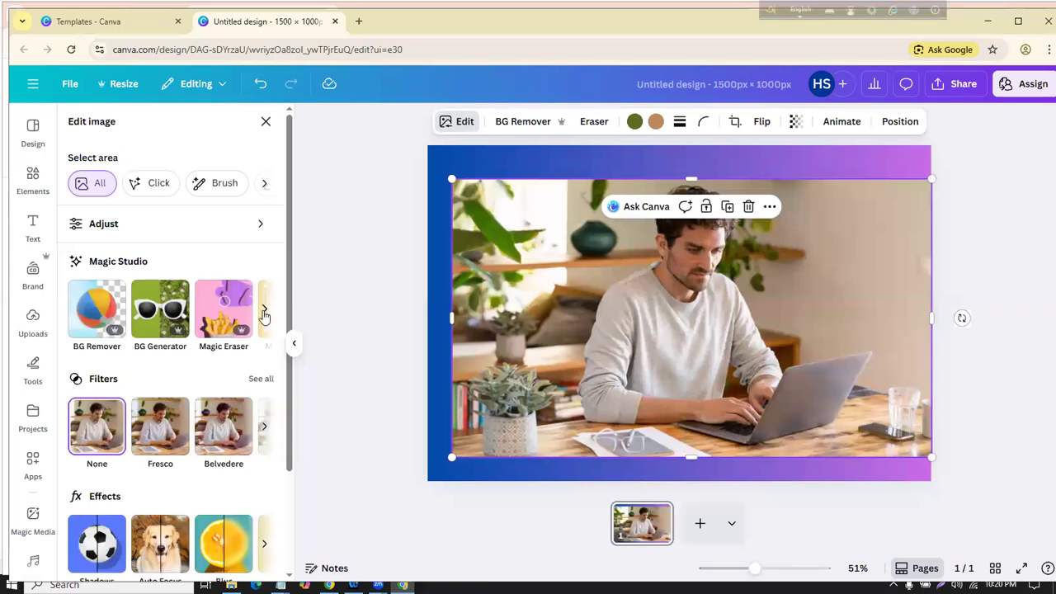
left_click(264, 312)
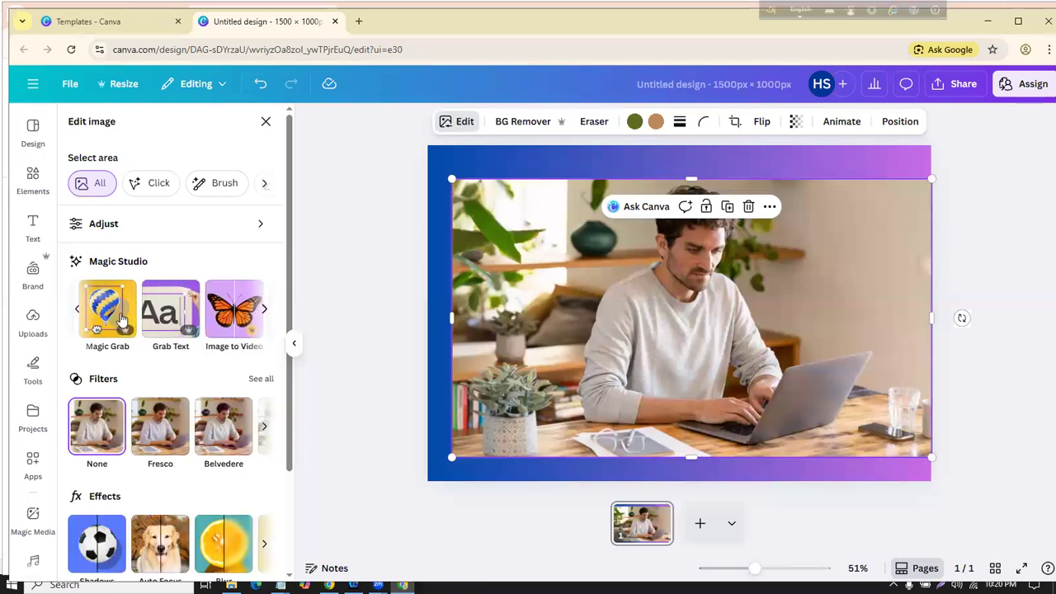
left_click(264, 310)
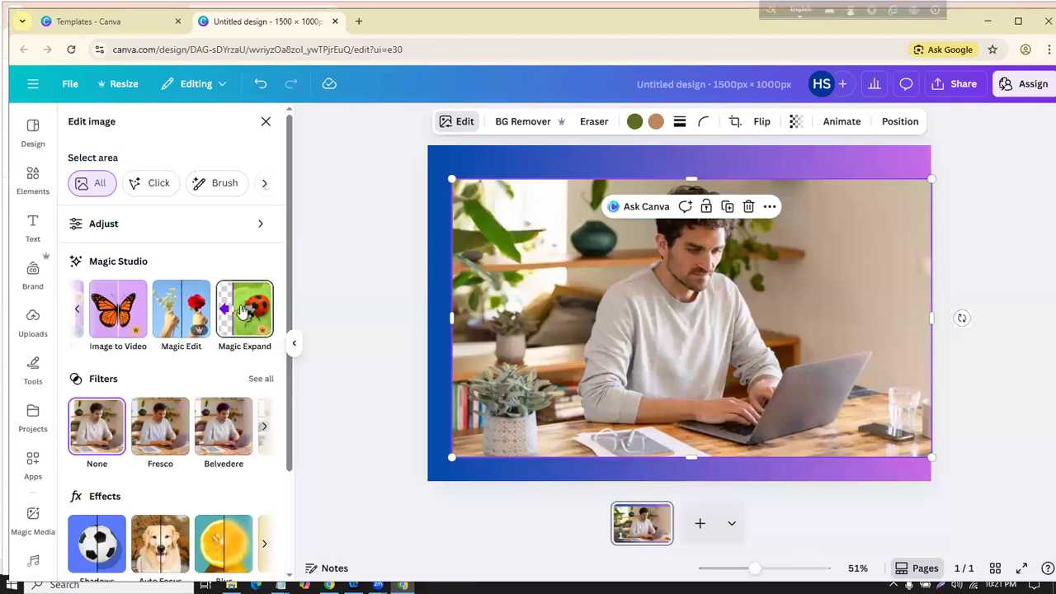
Step: Magic Expand the office photo to Whole Page and keep the first generated result
left_click(245, 311)
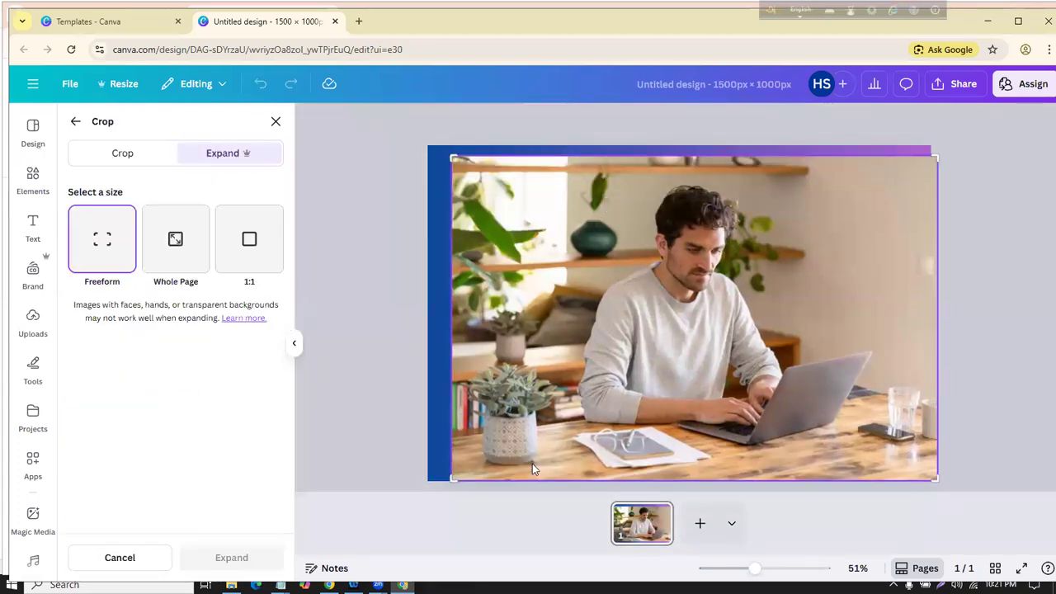
left_click(175, 240)
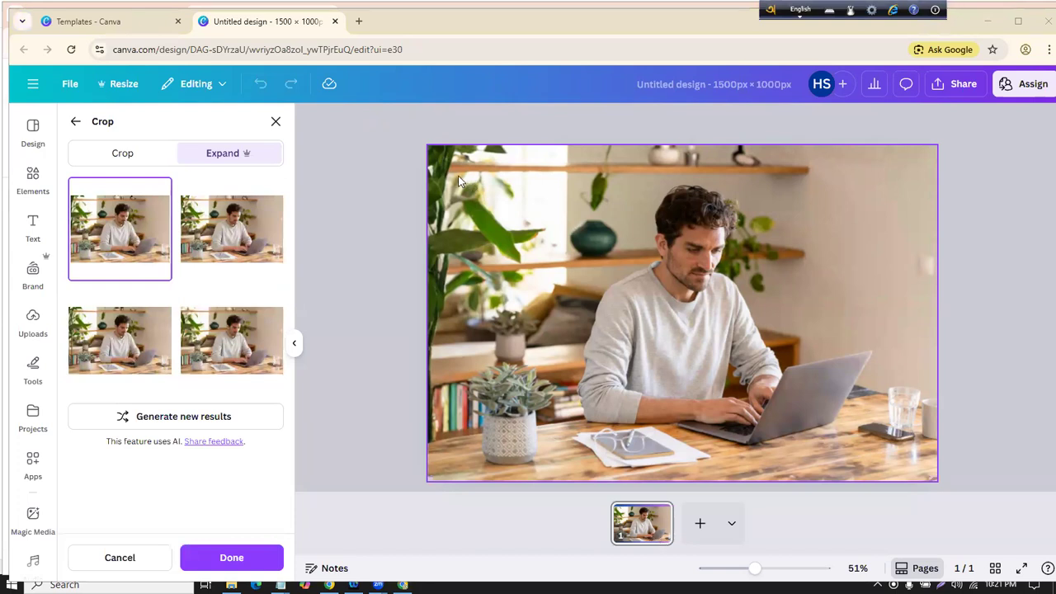
mouse_move(416, 141)
left_mouse_down()
mouse_move(495, 221)
mouse_move(442, 469)
mouse_move(463, 465)
left_mouse_up()
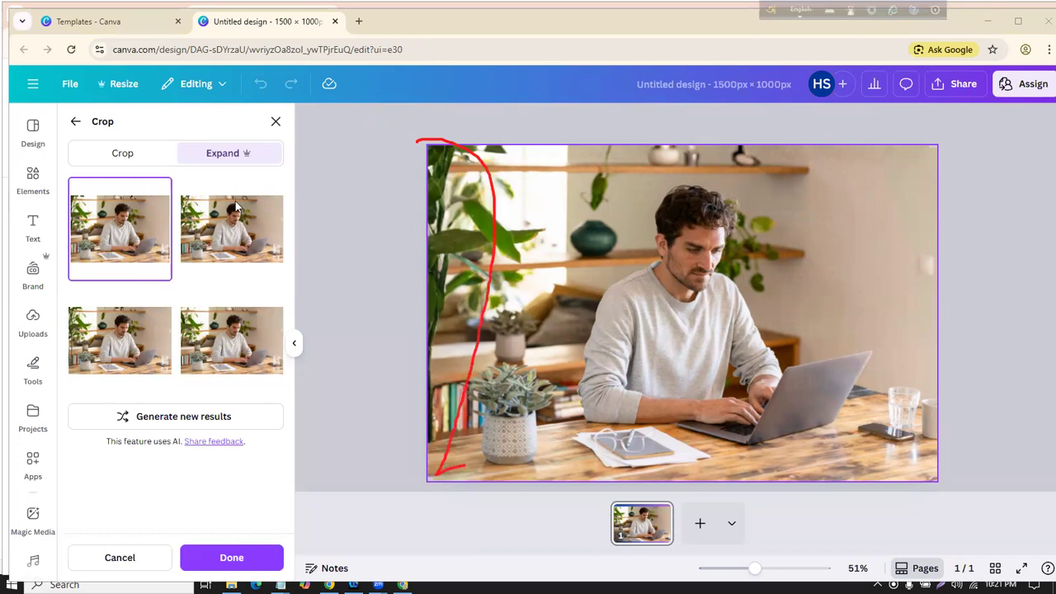
key("Escape")
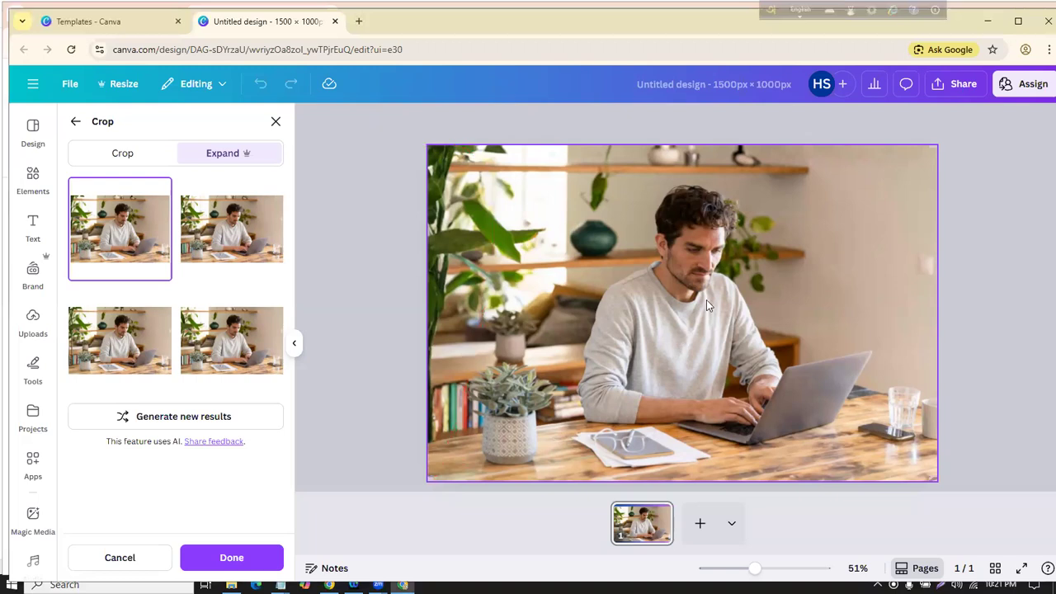
left_click(276, 121)
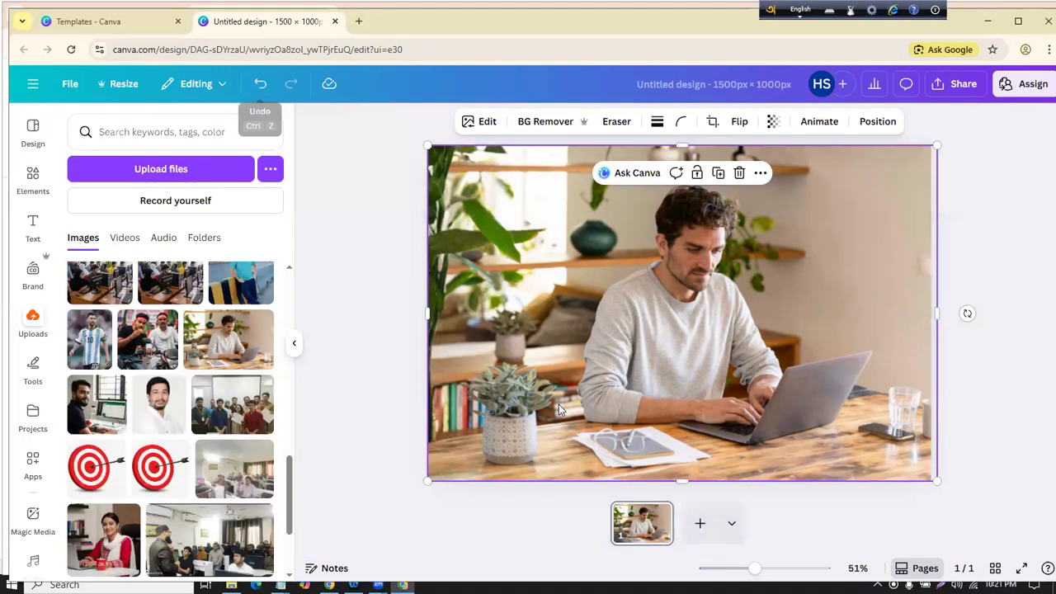
Step: Undo and redo the expansion, then delete the office photo from the page
left_click(259, 86)
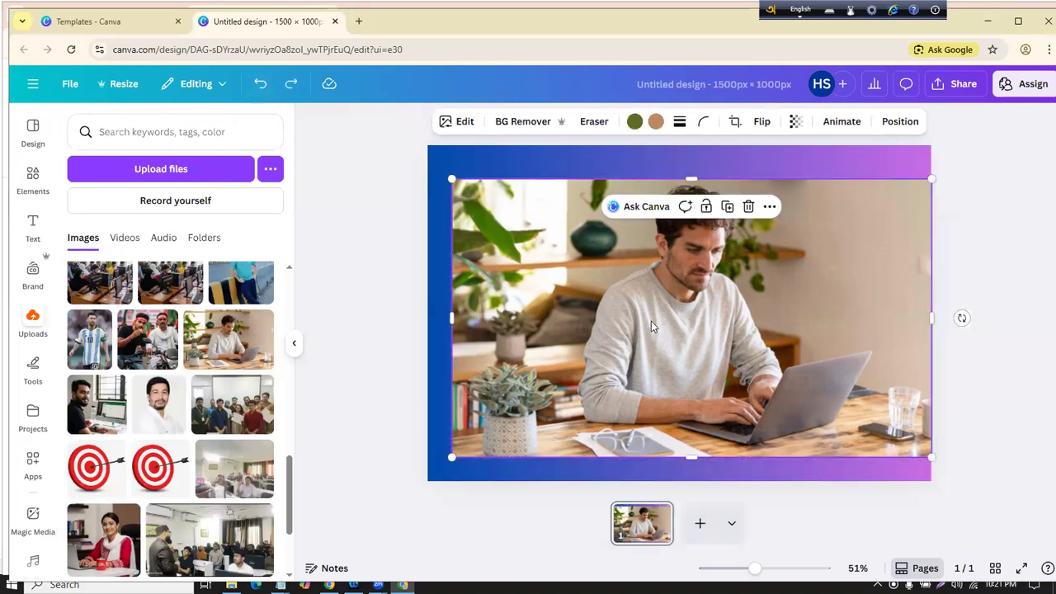
left_click(287, 86)
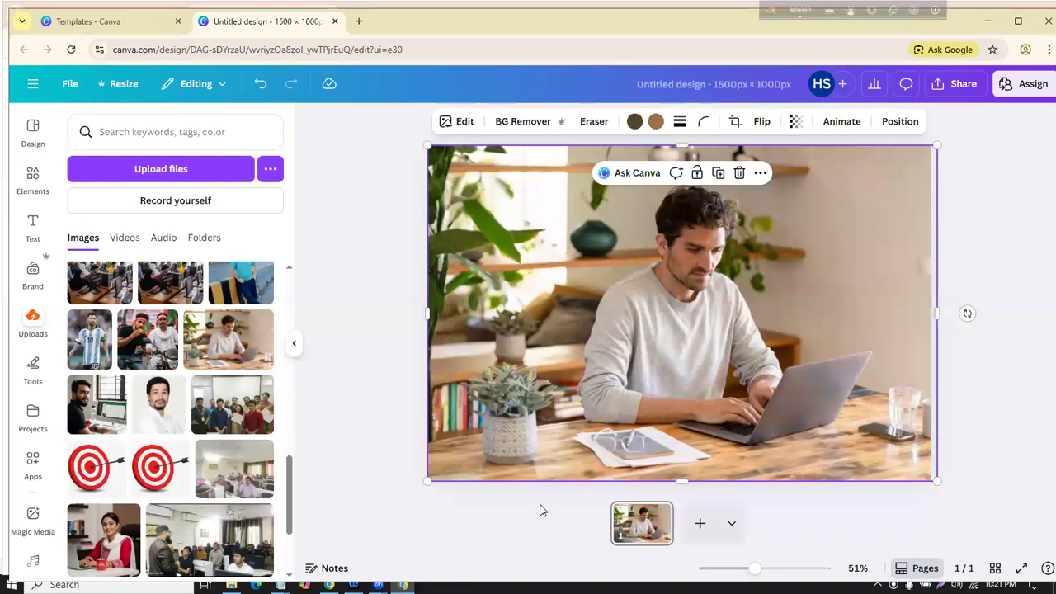
mouse_move(582, 328)
left_mouse_down()
mouse_move(619, 314)
mouse_move(597, 335)
left_mouse_up()
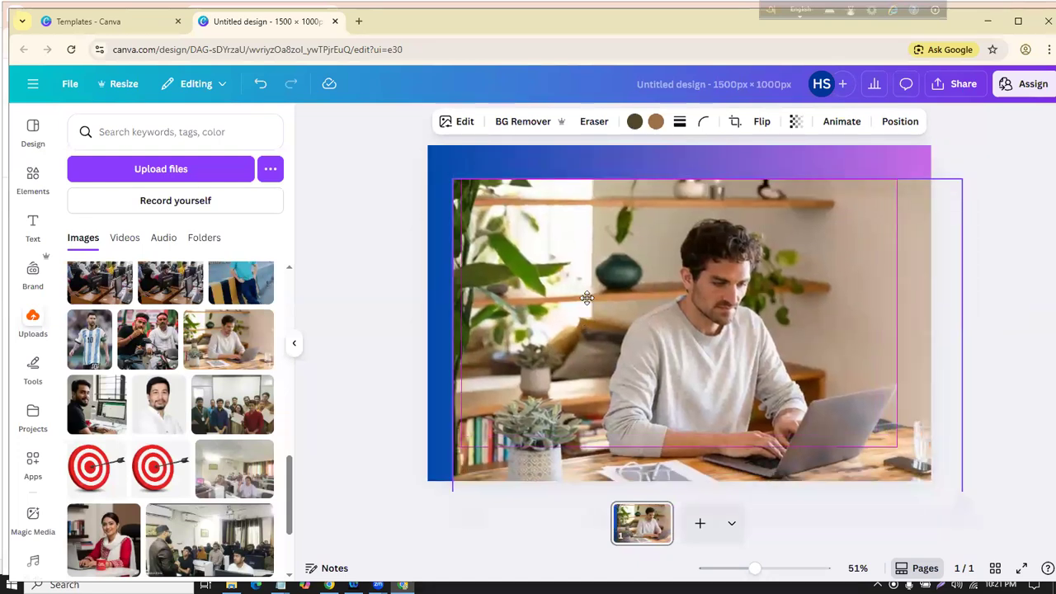
left_click(753, 180)
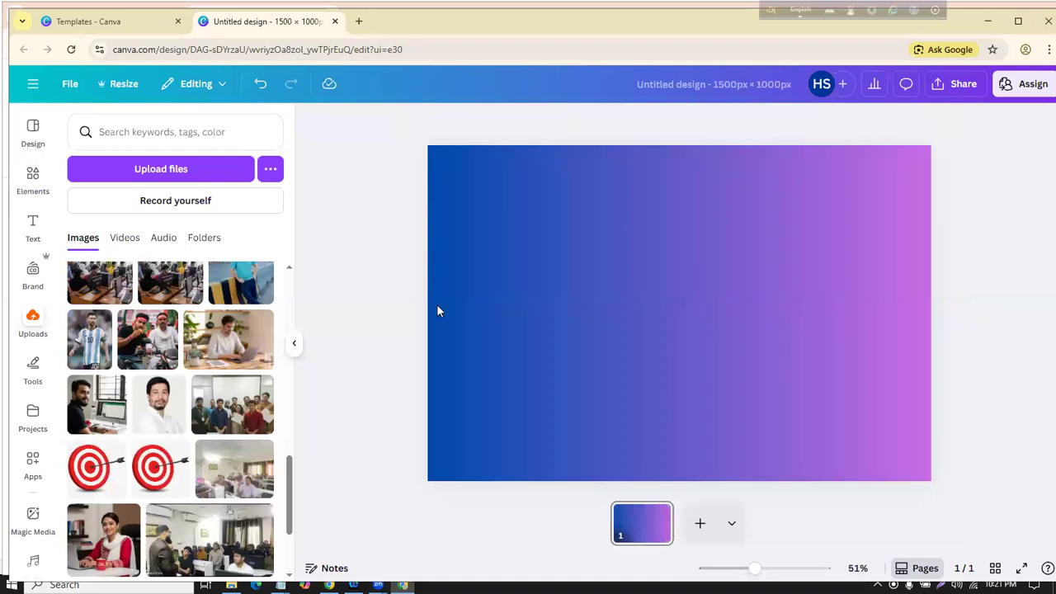
Step: Add the man-at-computer upload and resize and position it on the gradient
scroll(201, 388, "down", 1)
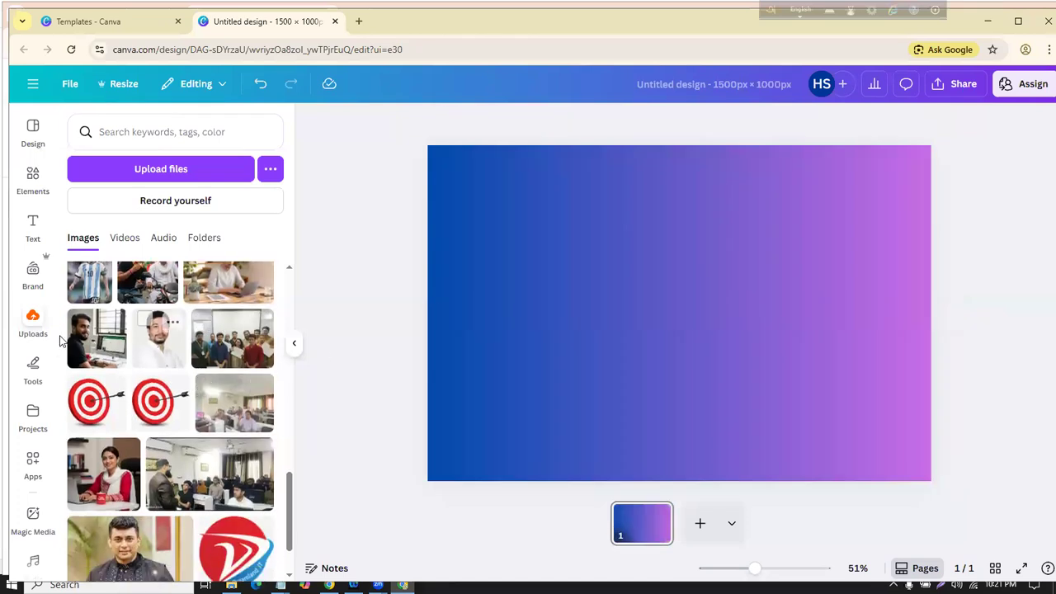
left_click(96, 337)
left_click_drag(674, 310, 636, 301)
left_click_drag(795, 302, 936, 283)
left_click_drag(723, 179, 698, 156)
left_click_drag(490, 164, 608, 259)
left_click_drag(766, 321, 698, 283)
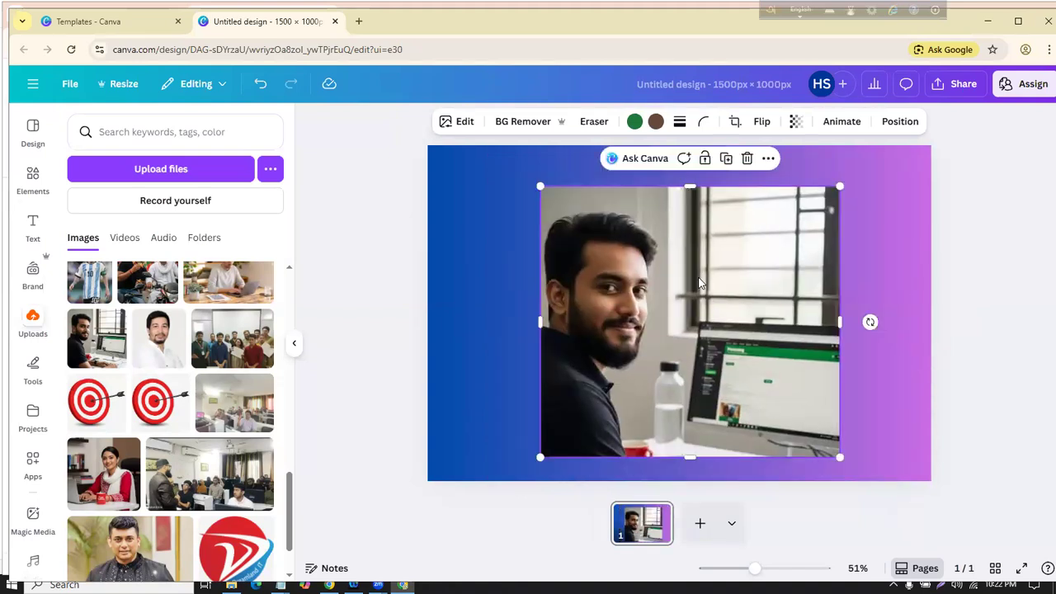
Step: Expand the man's photo to the whole page with Magic Expand, then undo the expansion
left_click(460, 122)
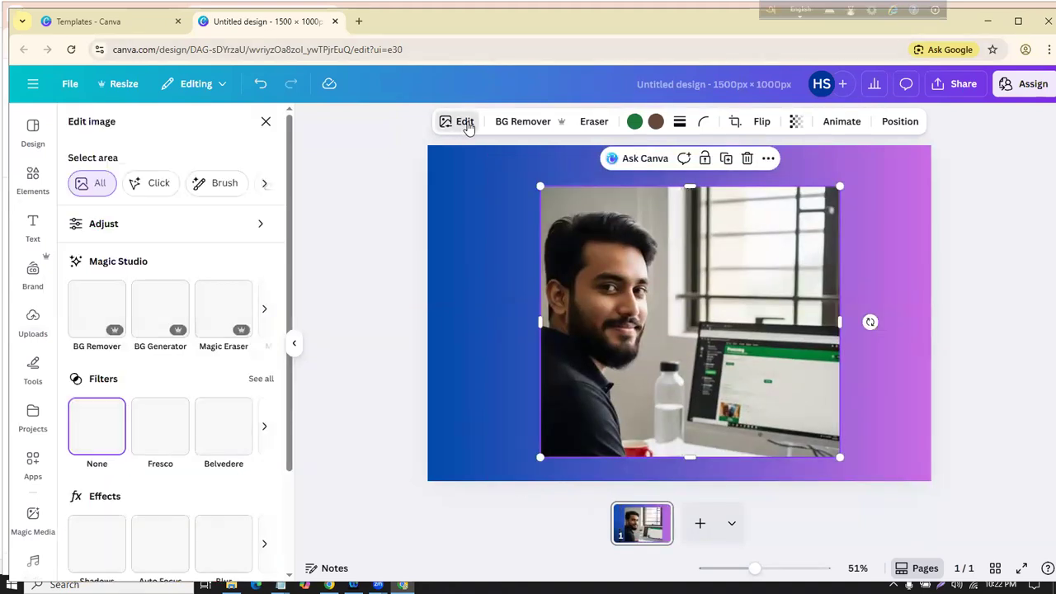
left_click(266, 311)
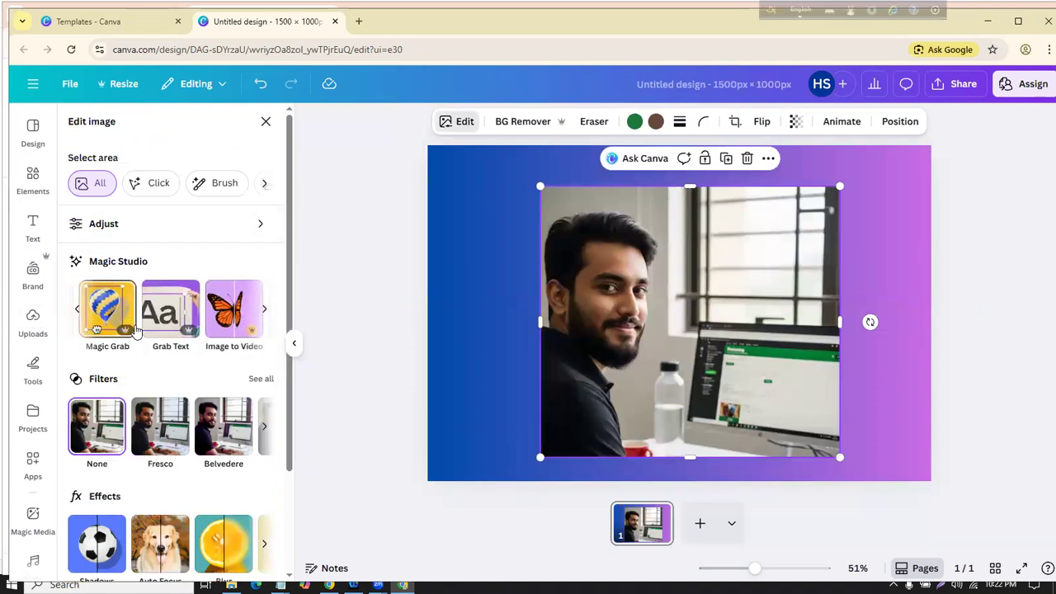
left_click(265, 310)
left_click(269, 327)
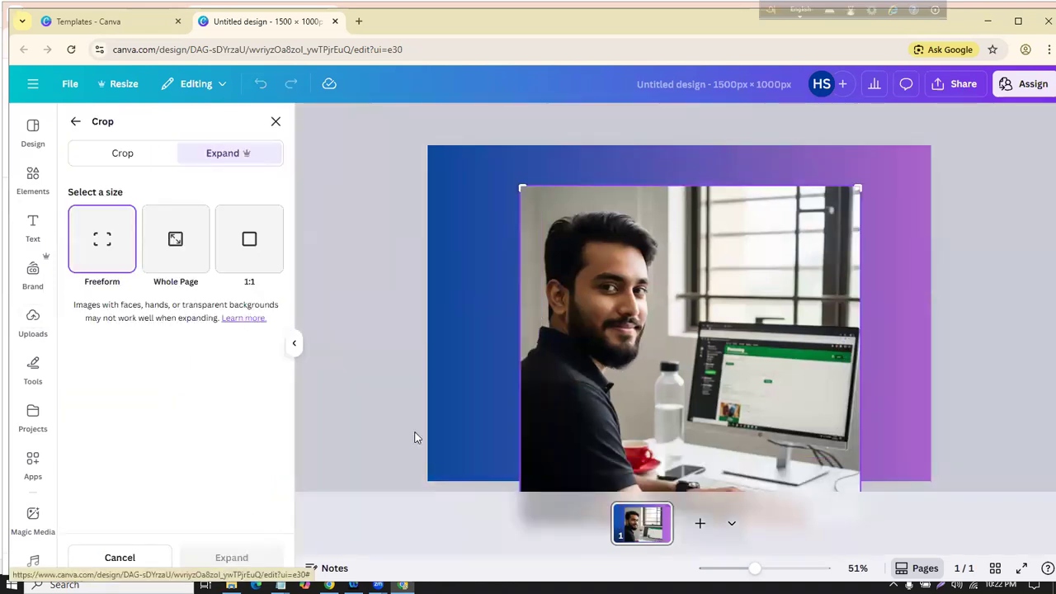
left_click(166, 251)
left_click(233, 558)
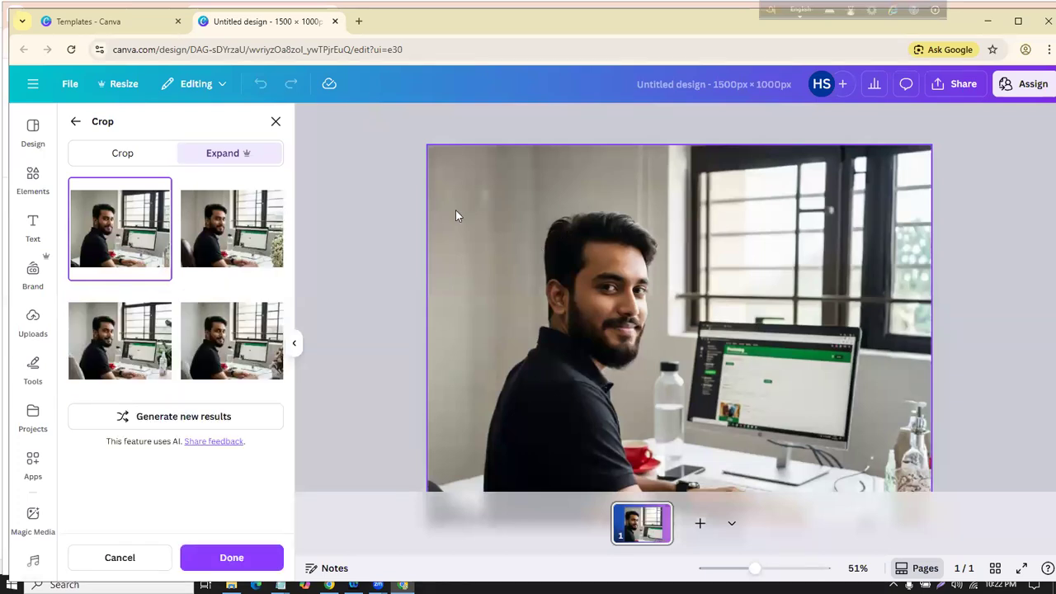
left_click(391, 227)
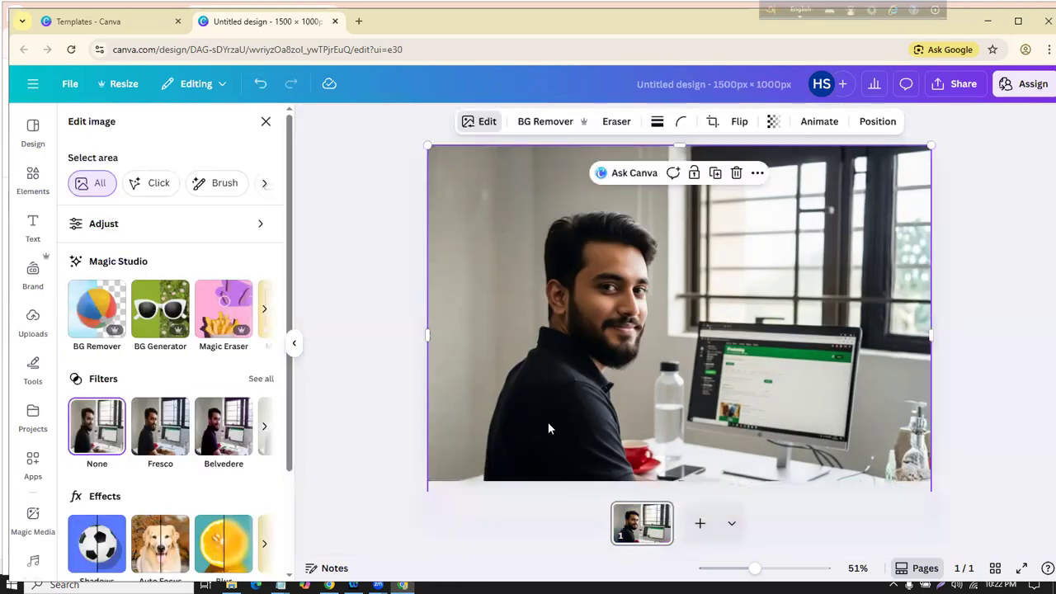
left_click(259, 86)
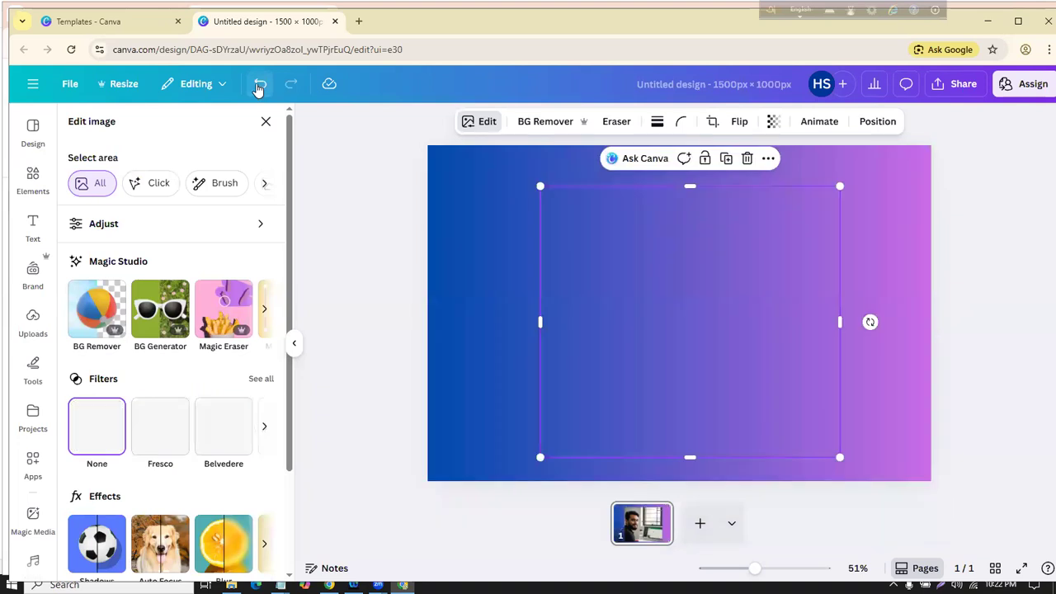
Step: Undo once more, then shrink the man's photo from its corner and move it left and up
left_click(259, 86)
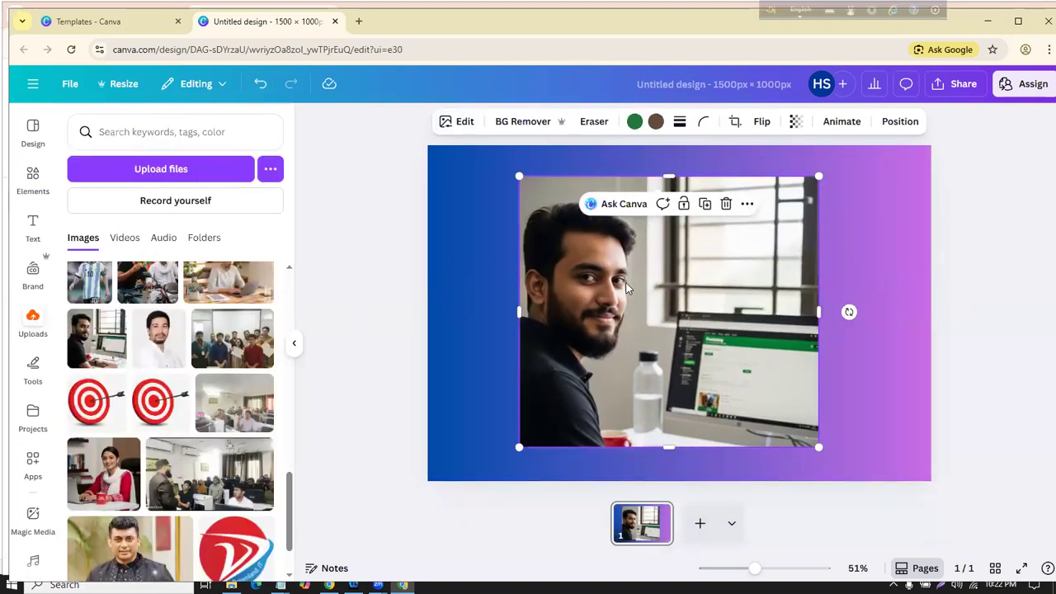
left_click_drag(818, 176, 756, 233)
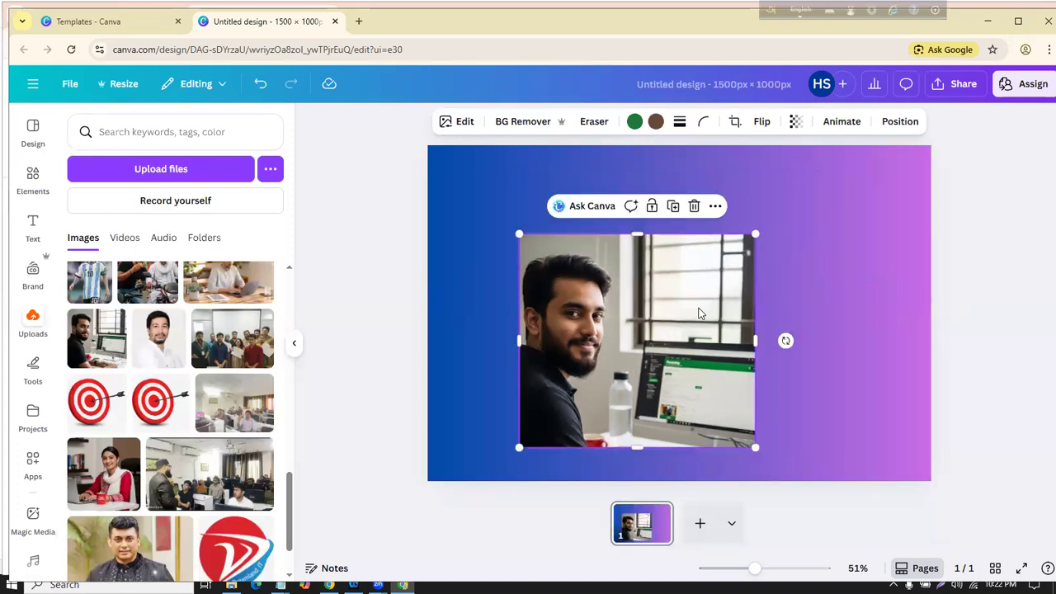
left_click_drag(698, 306, 650, 285)
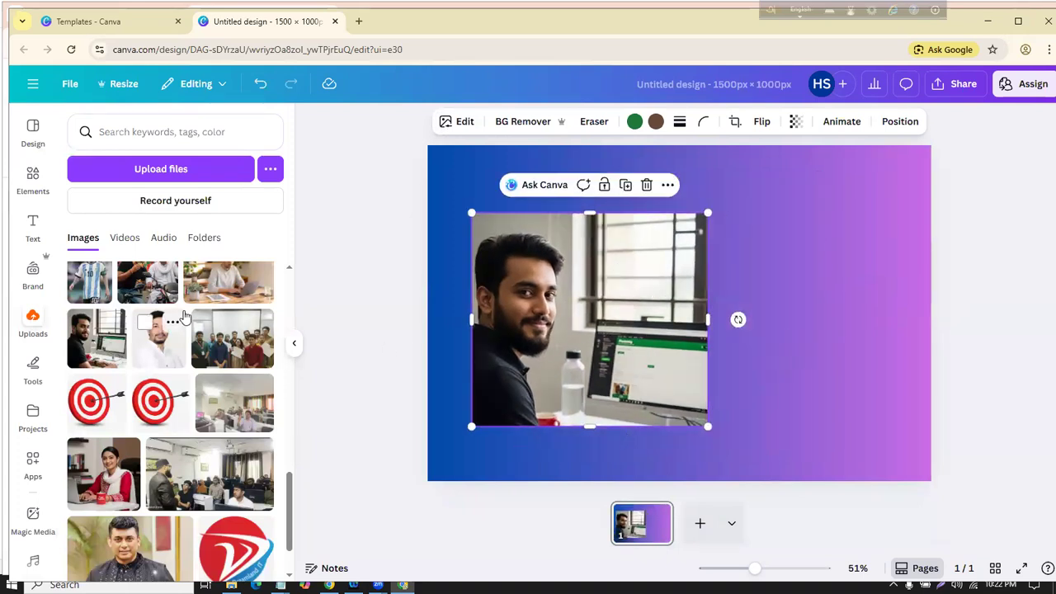
scroll(173, 318, "up", 5)
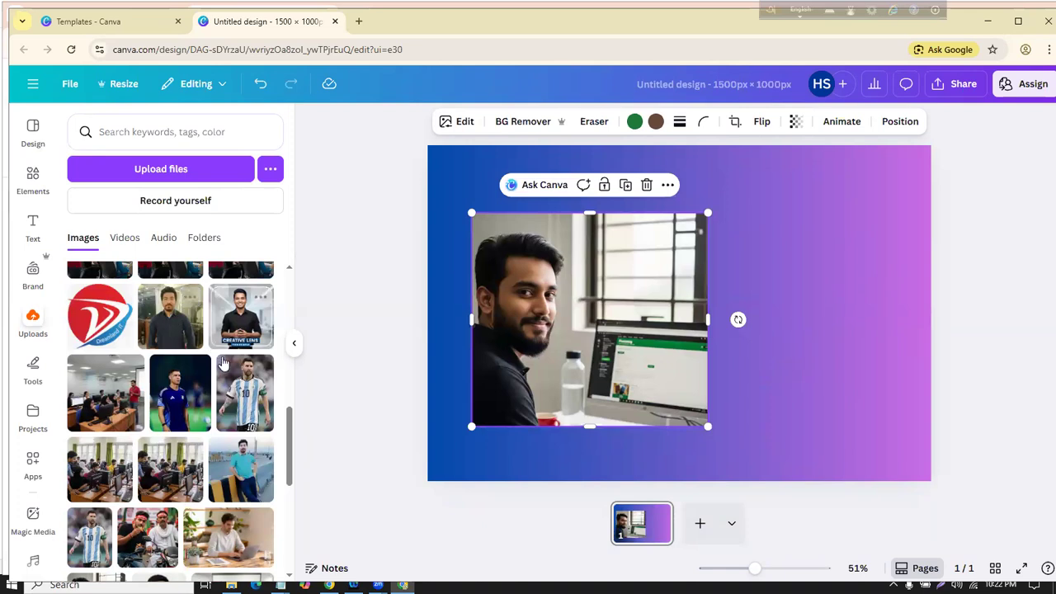
Step: Add the football player photo from Uploads and place it on the right side
left_click(237, 388)
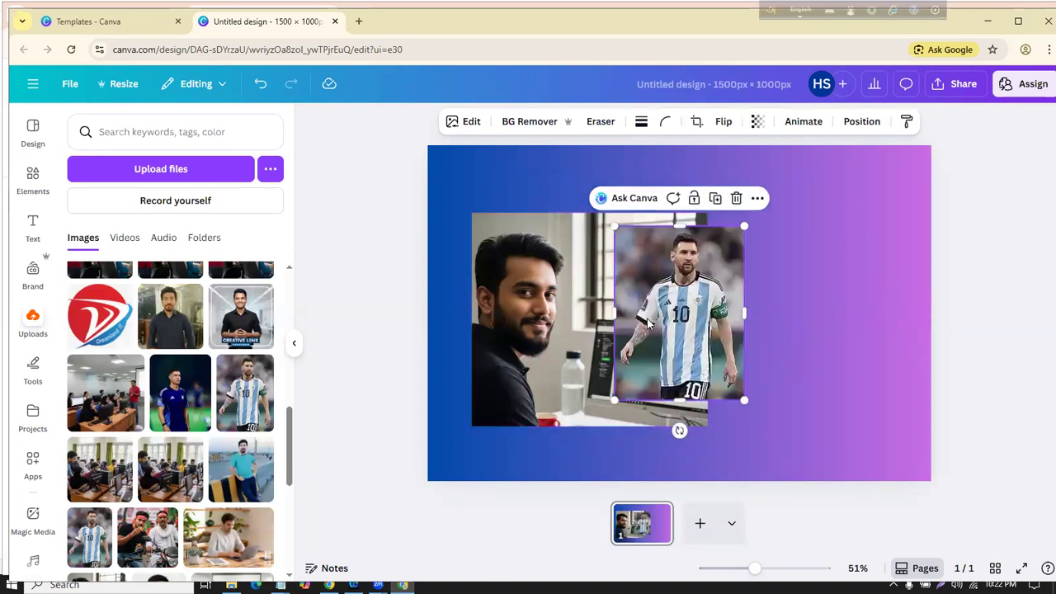
left_click_drag(697, 322, 823, 316)
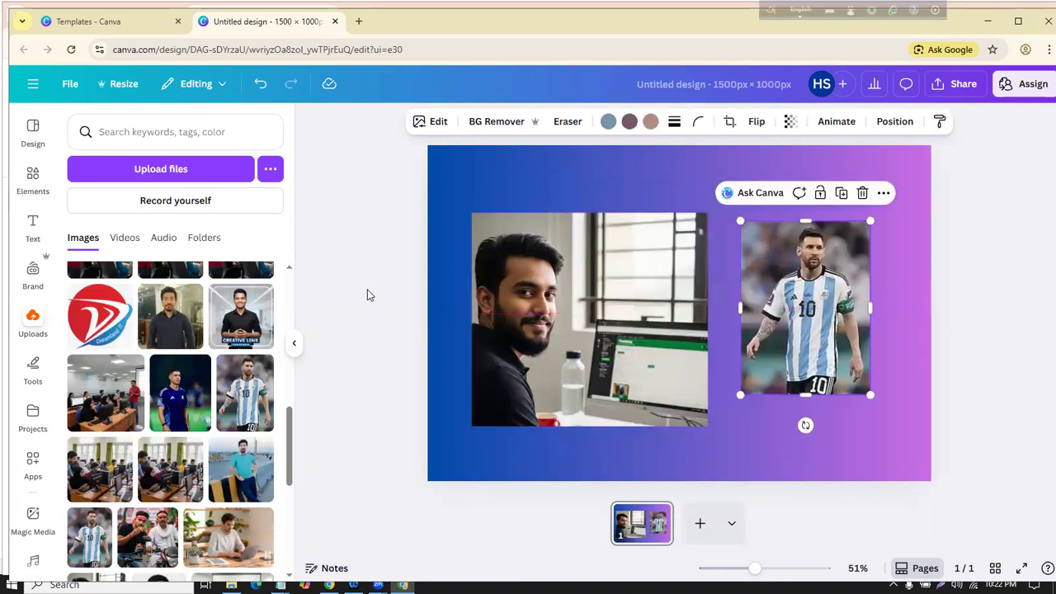
left_click(368, 294)
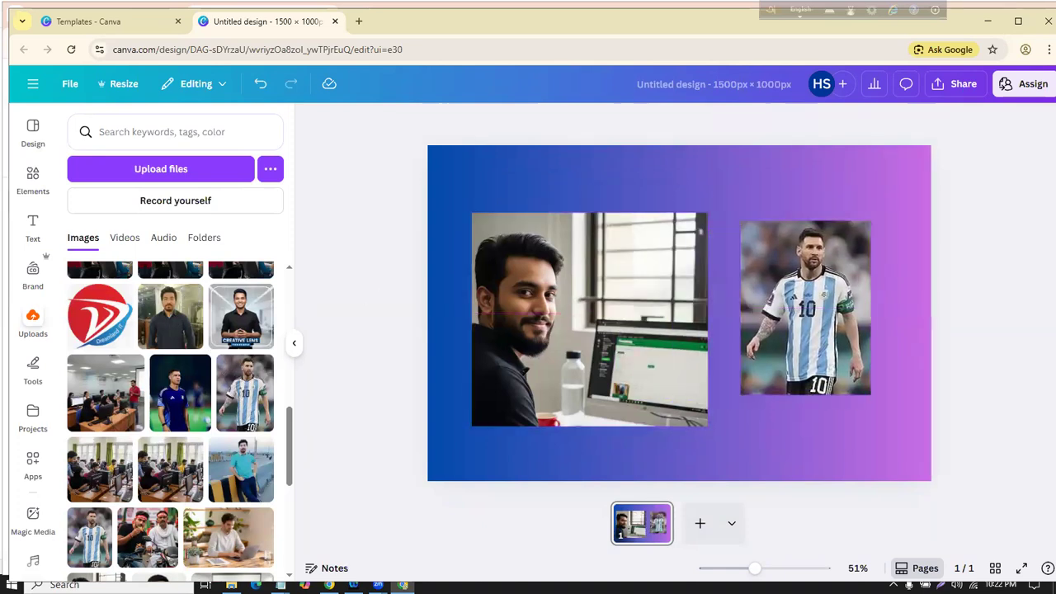
left_click(811, 247)
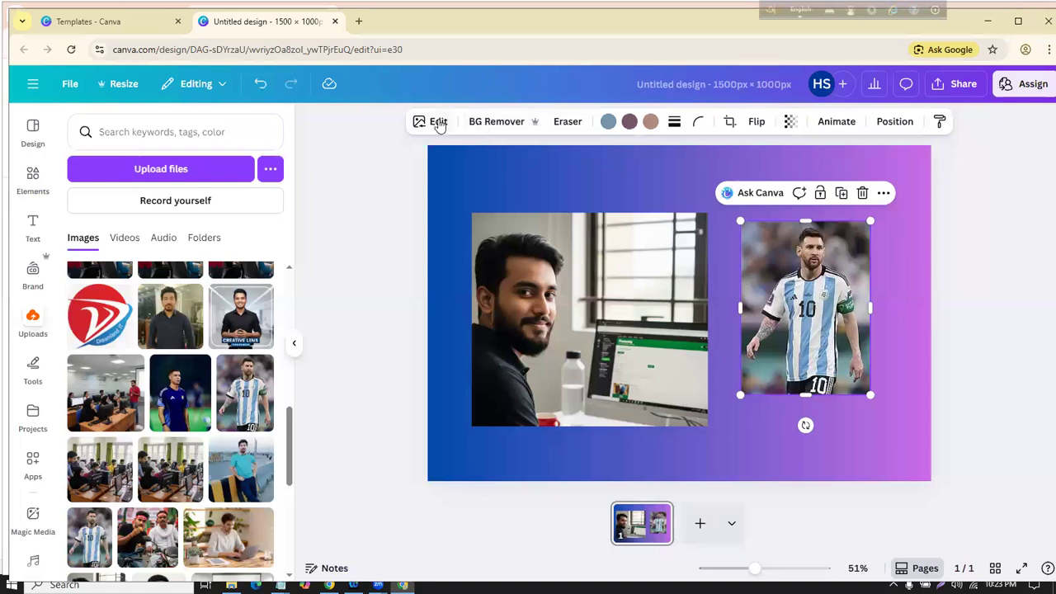
Step: Remove the player photo's background and stretch the cutout taller and wider
left_click(498, 122)
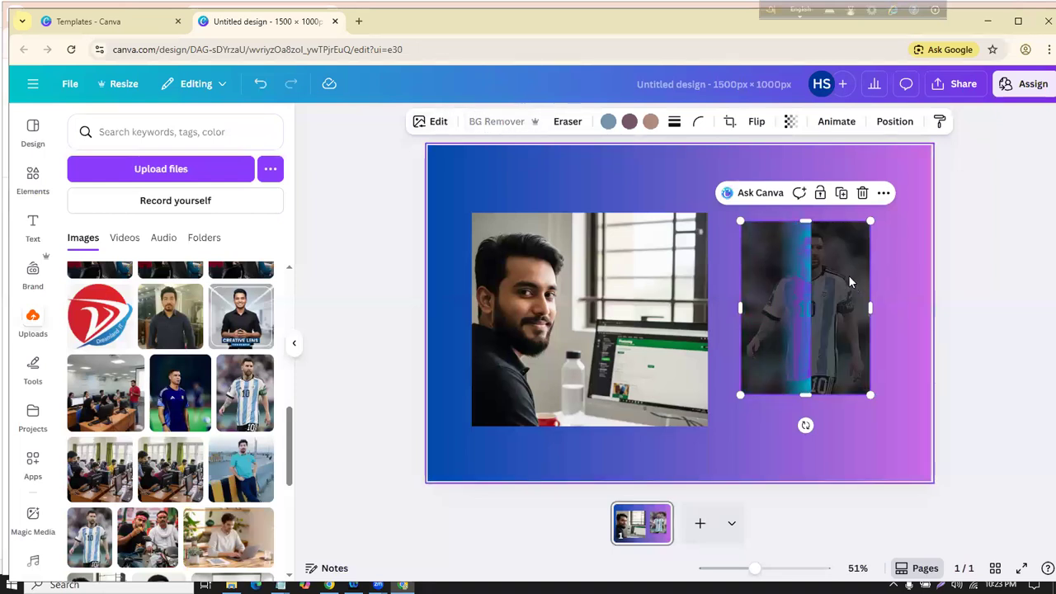
left_click_drag(763, 364, 751, 438)
left_click_drag(759, 312, 735, 306)
left_click_drag(889, 316, 914, 316)
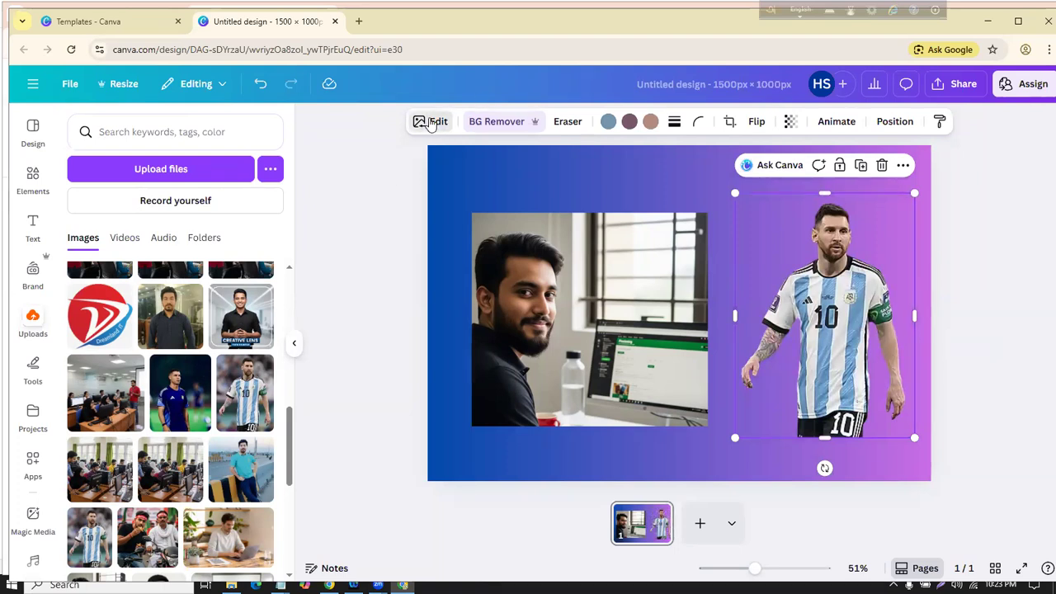
left_click(430, 123)
scroll(183, 260, "down", 3)
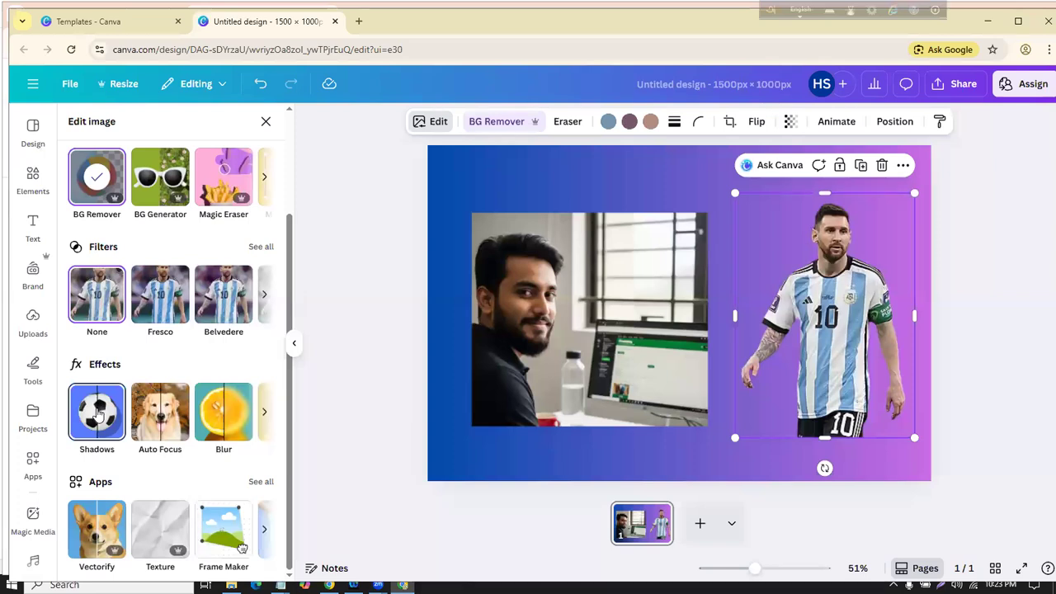
Step: Give the player cutout a red #FF1010 outline shadow at size 15
left_click(98, 413)
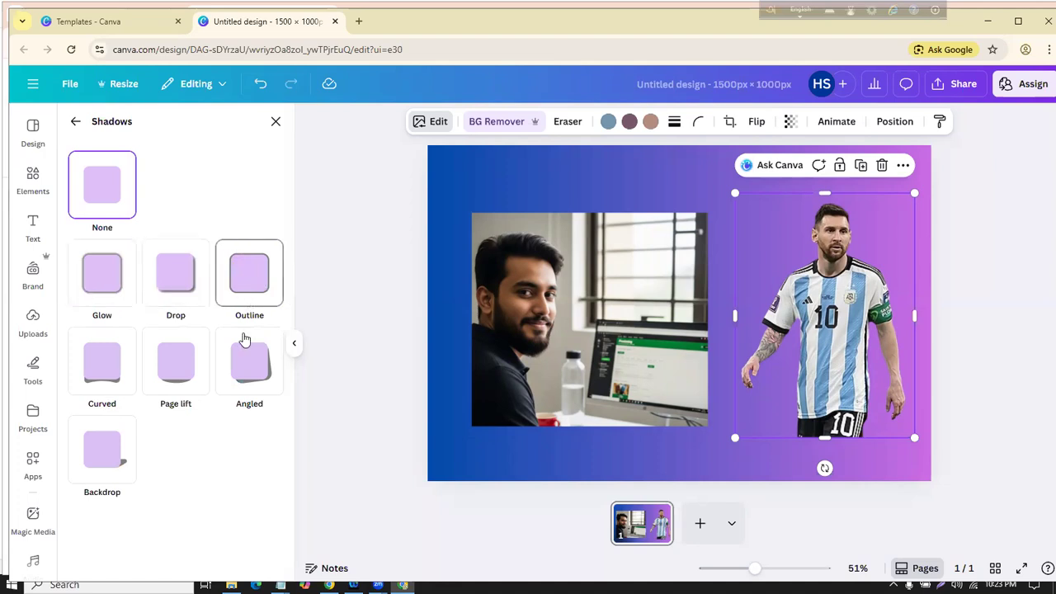
left_click(252, 289)
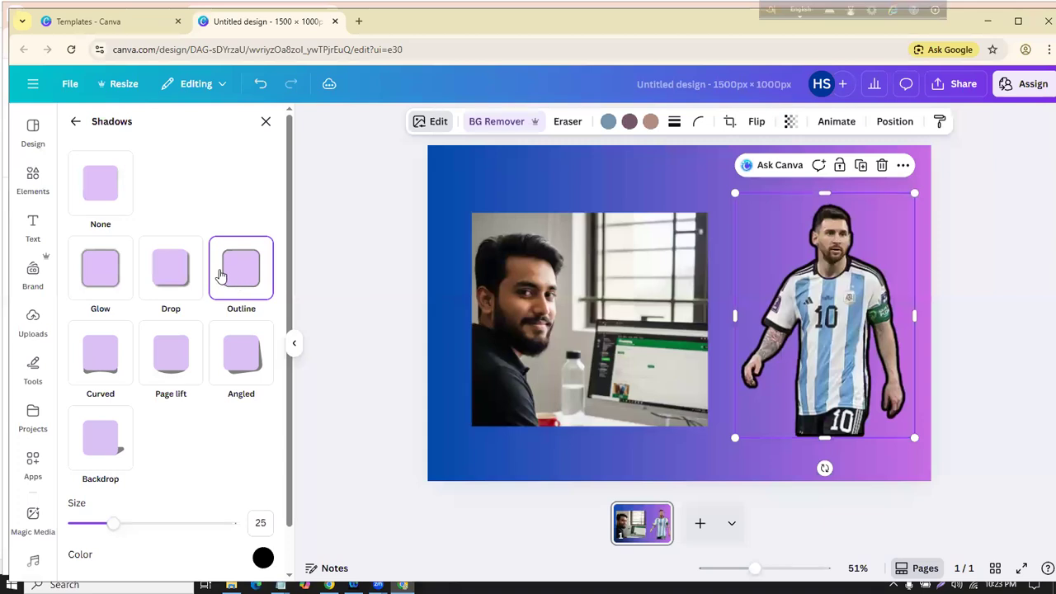
scroll(207, 283, "down", 1)
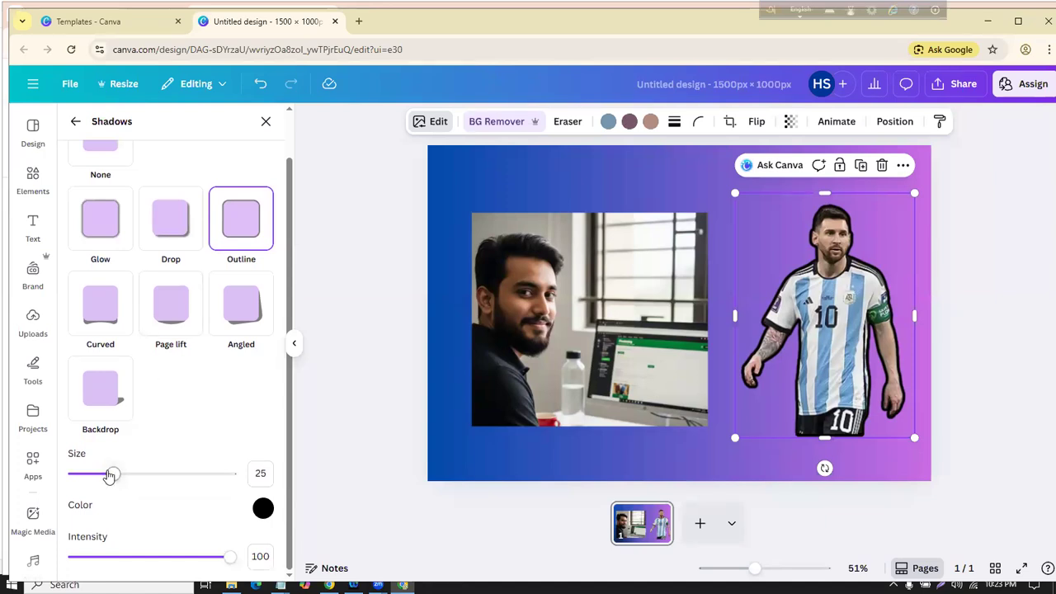
mouse_move(112, 476)
left_mouse_down()
mouse_move(212, 474)
mouse_move(119, 473)
left_mouse_up()
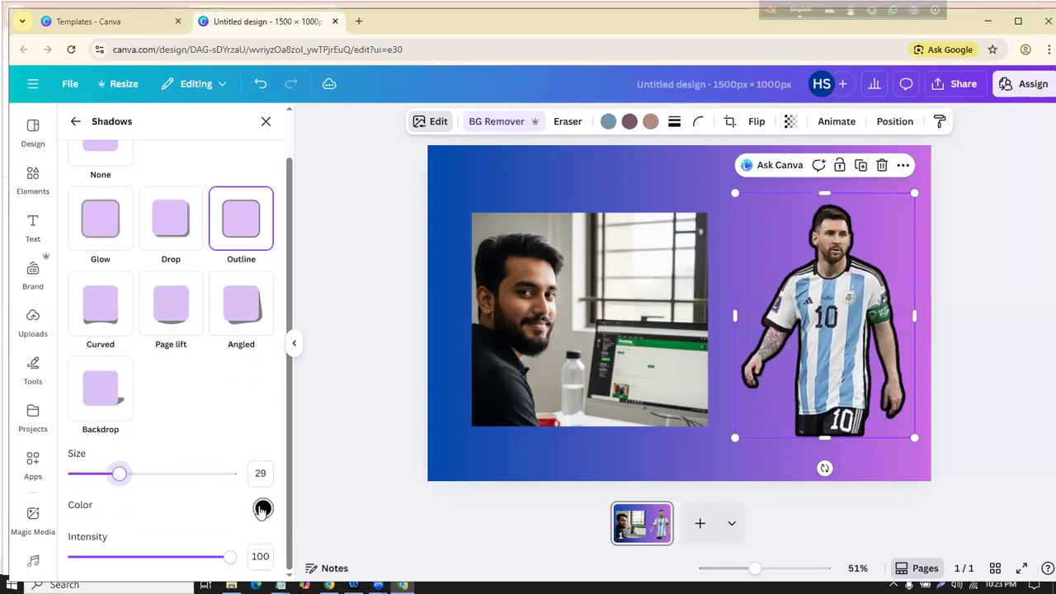
left_click(262, 508)
left_click(438, 359)
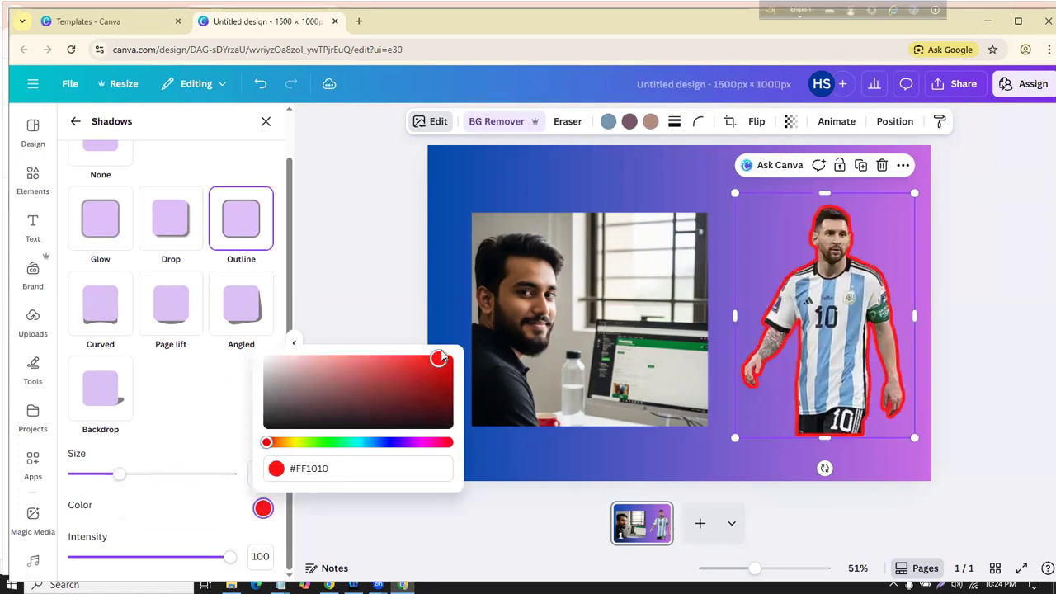
left_click_drag(119, 474, 97, 472)
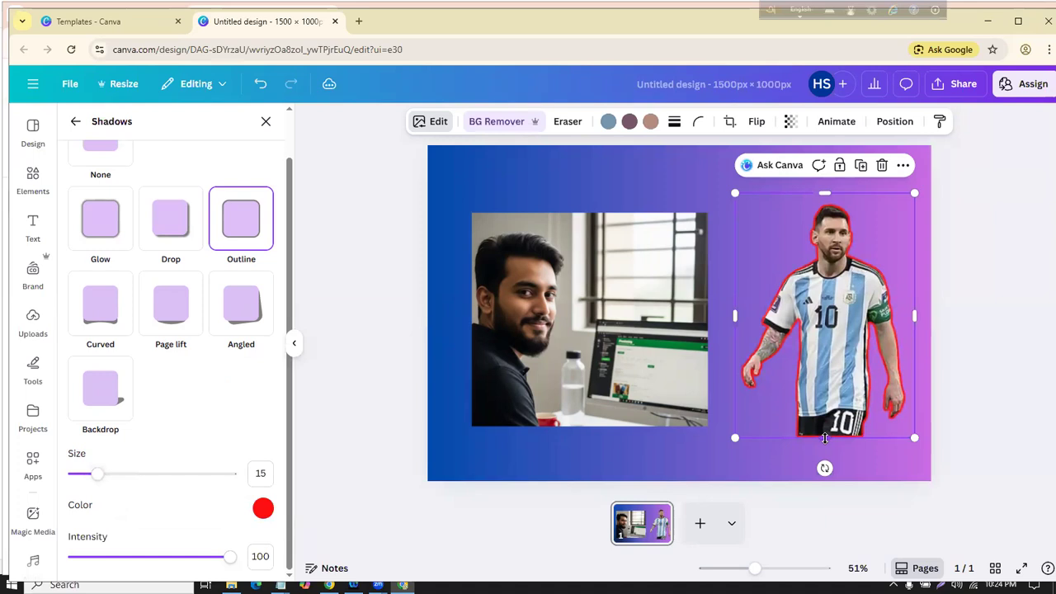
Step: Extend the cutout to the page's bottom edge and set the outline intensity to 85
left_click_drag(832, 454, 833, 477)
left_click_drag(835, 402, 835, 422)
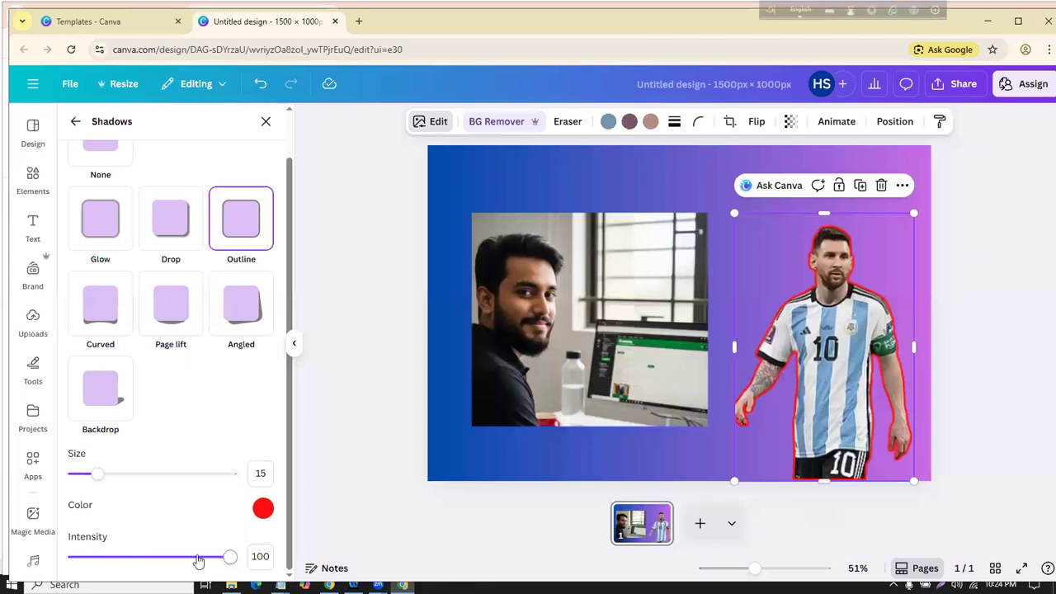
mouse_move(208, 562)
left_mouse_down()
mouse_move(176, 557)
mouse_move(204, 558)
mouse_move(192, 557)
left_mouse_up()
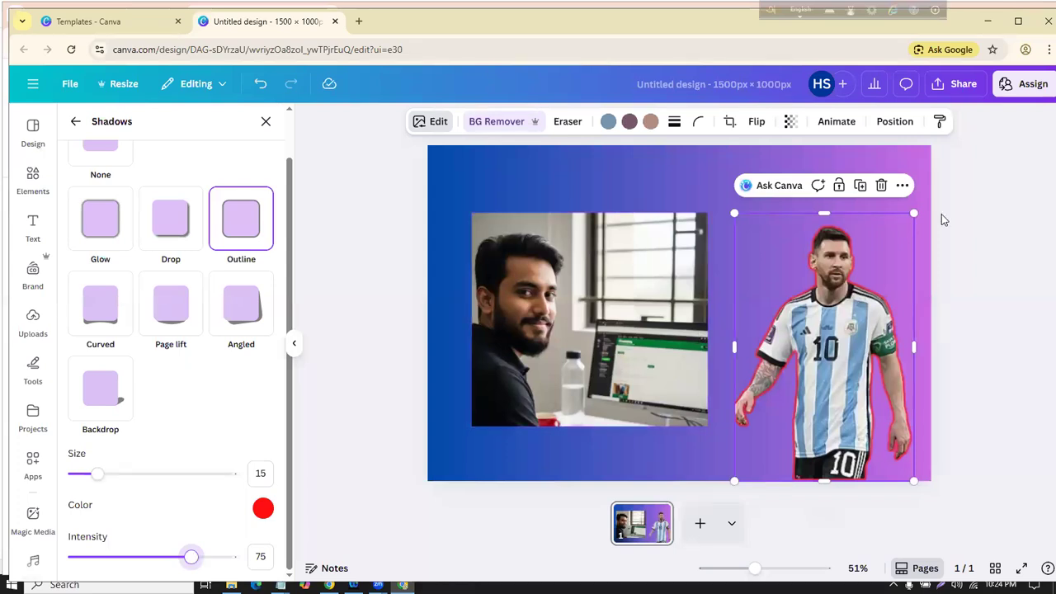
left_click_drag(195, 558, 208, 559)
key("Right")
key("Right")
key("Right")
key("Right")
key("Right")
key("Right")
key("Right")
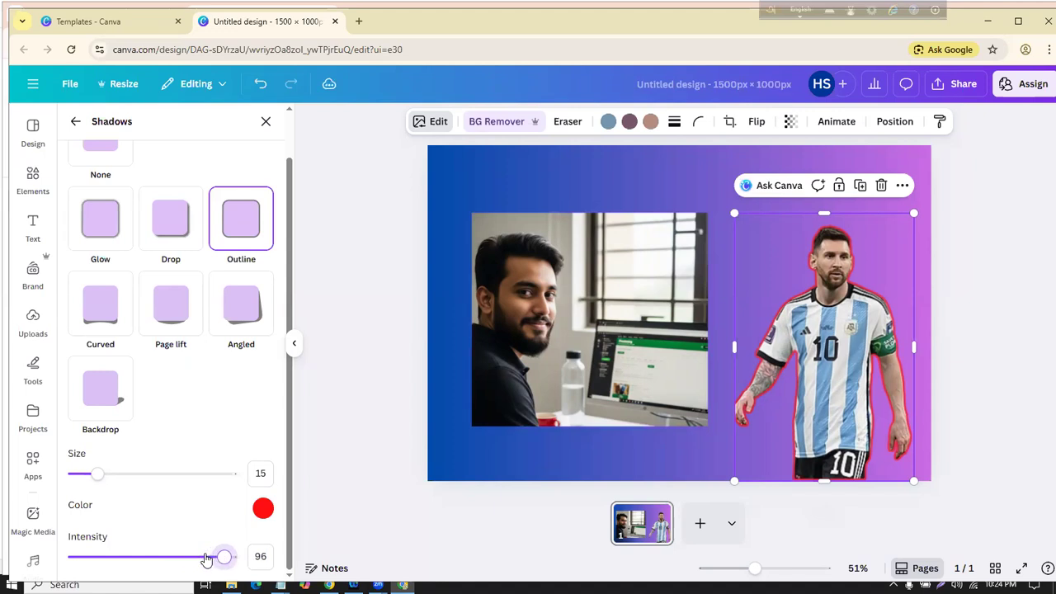
left_click_drag(223, 557, 165, 554)
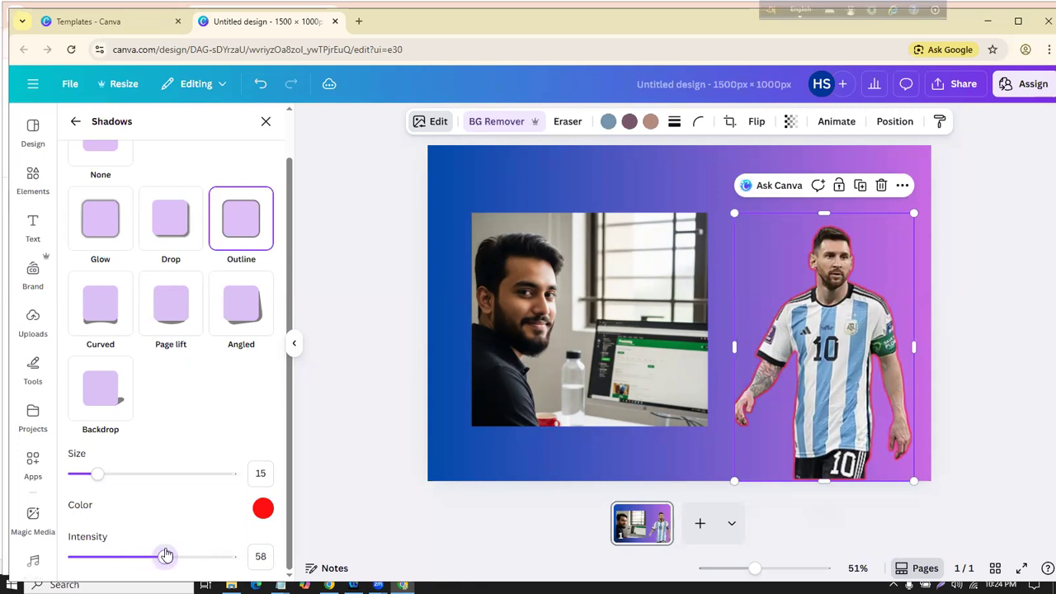
left_click_drag(166, 554, 208, 557)
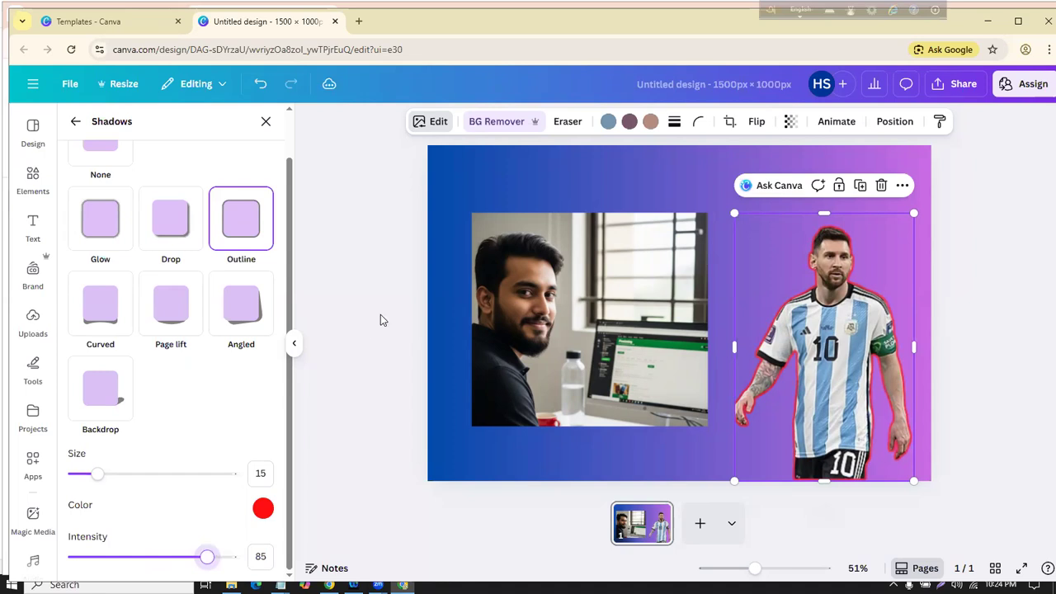
key("Escape")
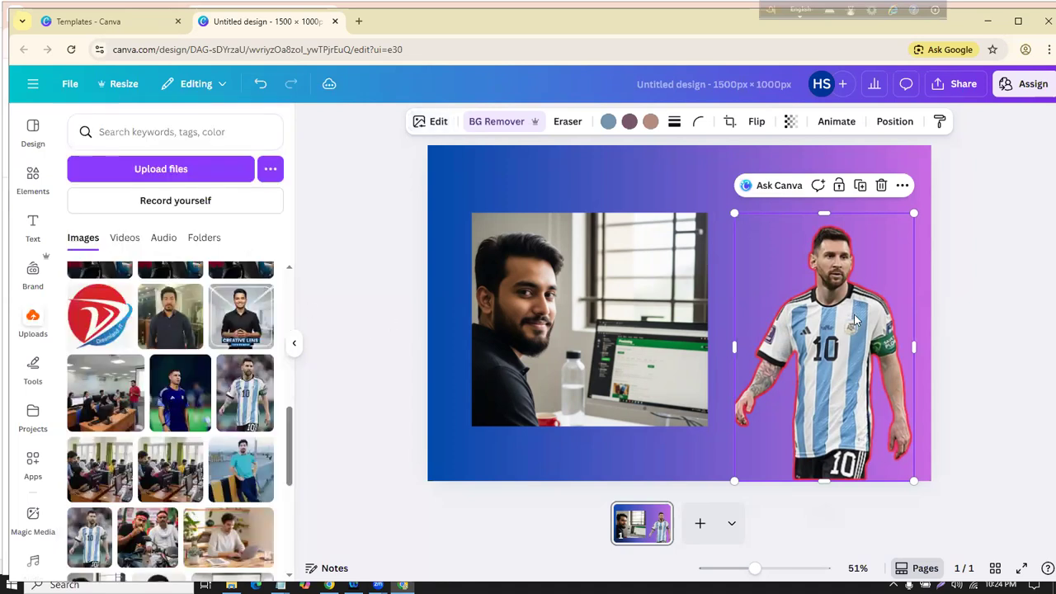
Step: Switch the cutout's shadow from Outline to Glow with size 13 and blur 18
left_click(438, 123)
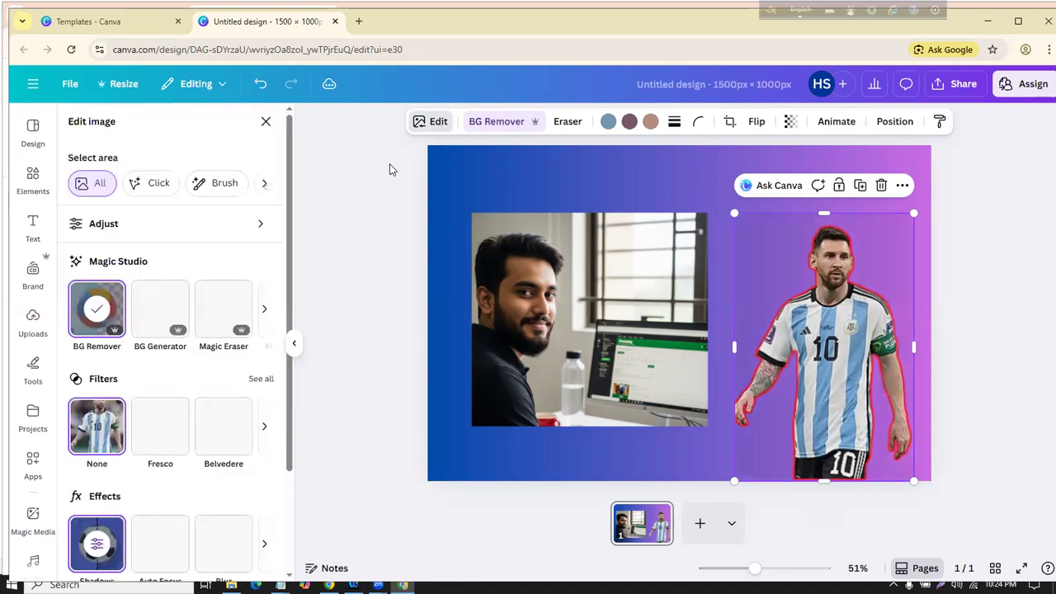
scroll(106, 402, "down", 2)
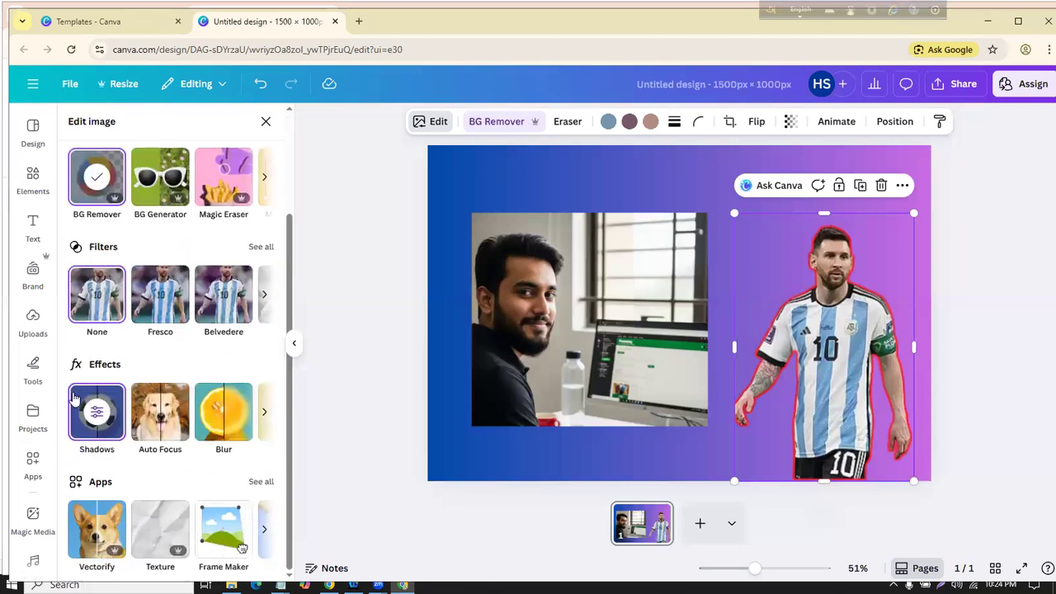
left_click(105, 402)
left_click(105, 283)
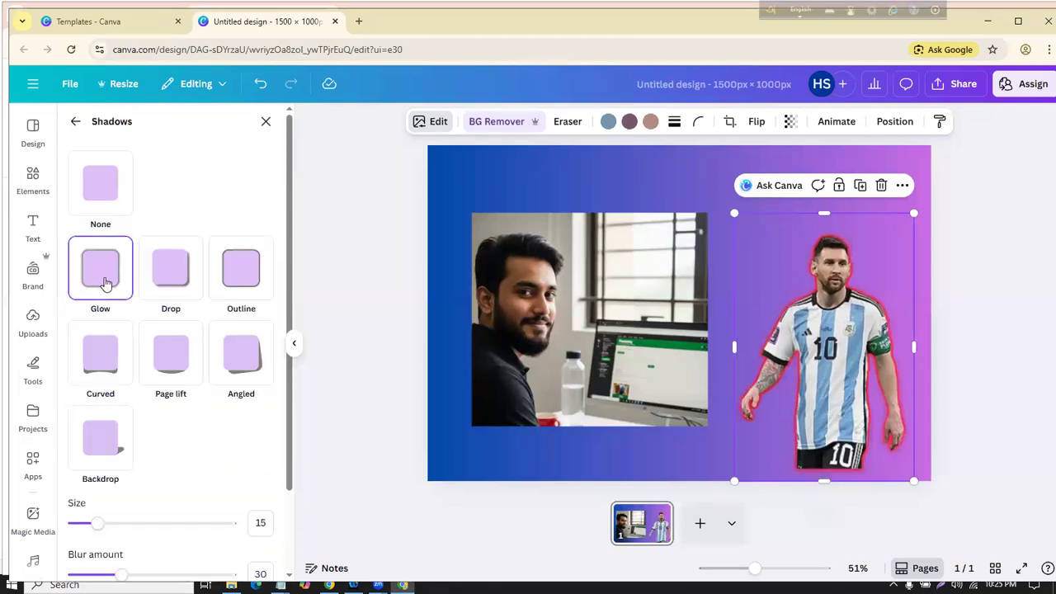
scroll(118, 452, "down", 1)
left_click_drag(92, 449, 99, 454)
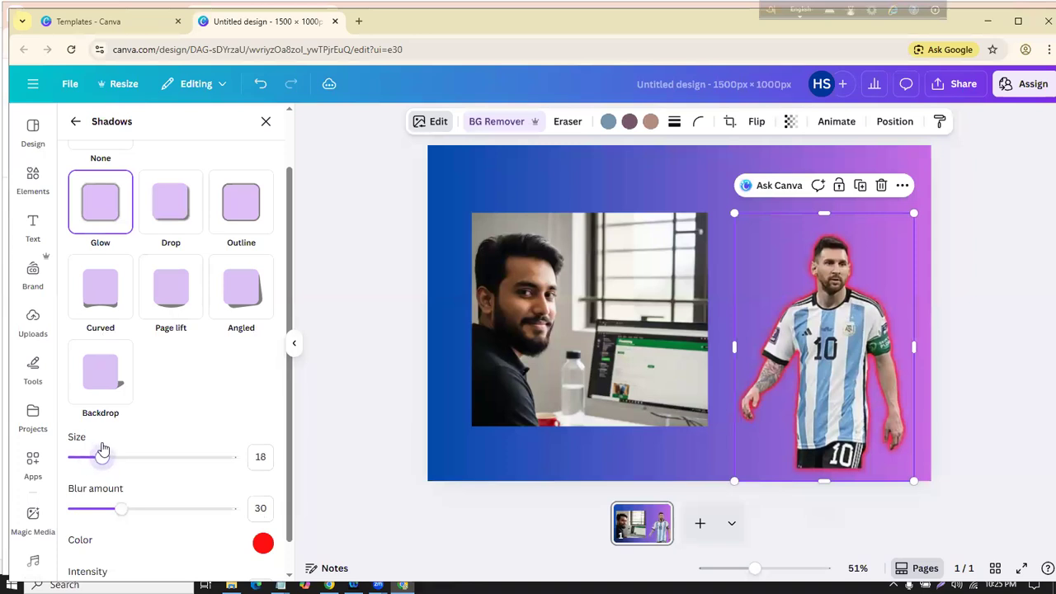
mouse_move(122, 509)
left_mouse_down()
mouse_move(94, 511)
mouse_move(128, 514)
mouse_move(102, 504)
left_mouse_up()
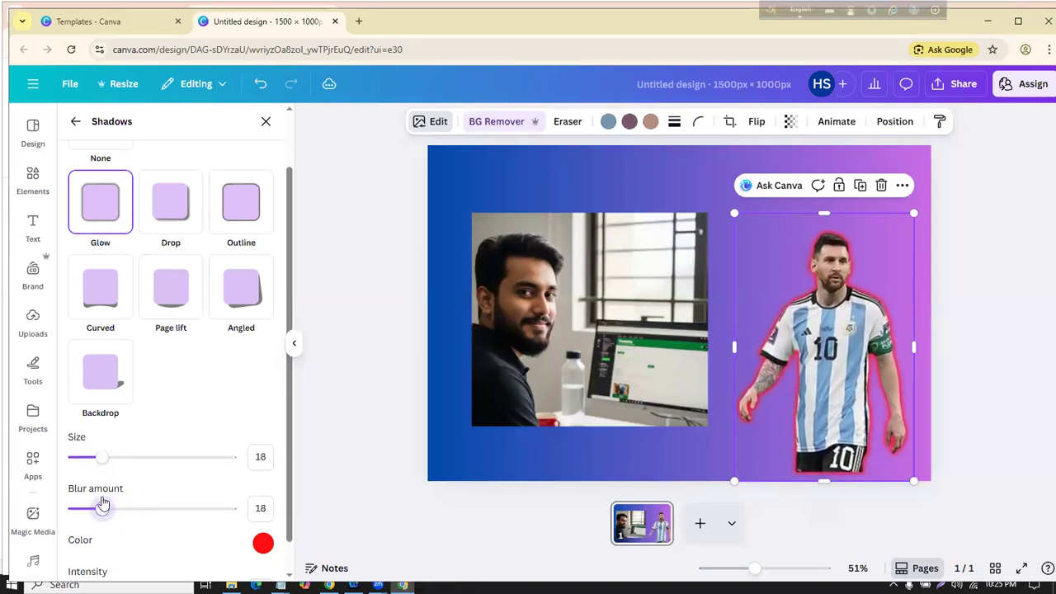
left_click_drag(101, 457, 95, 459)
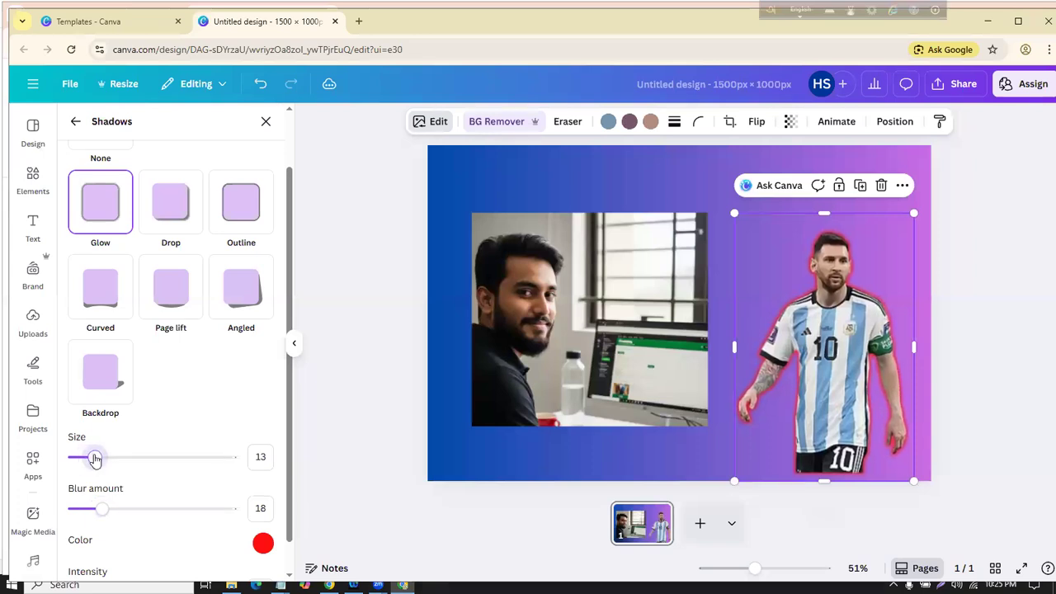
left_click(354, 345)
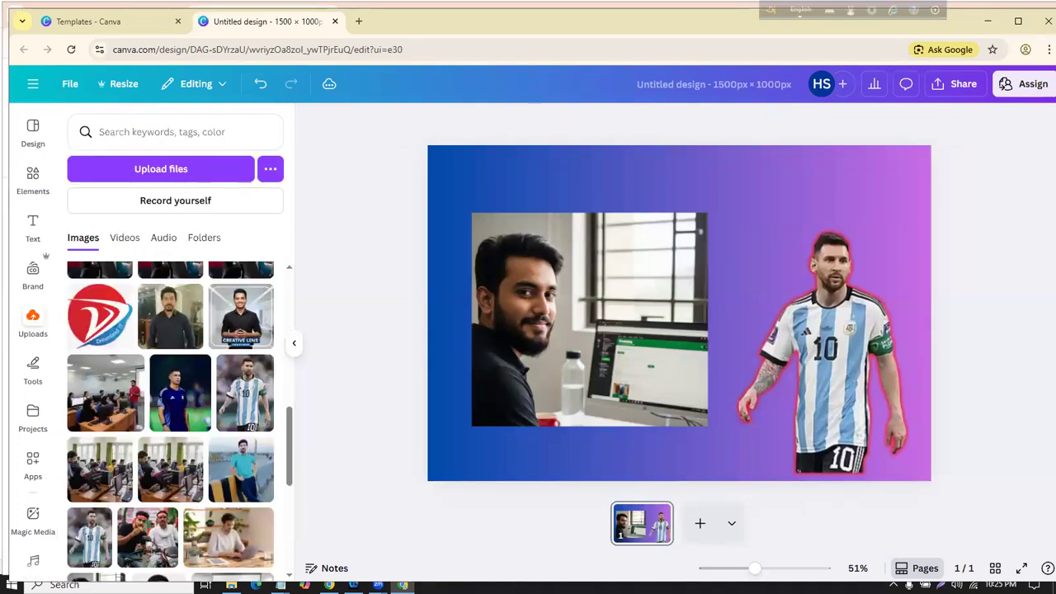
Step: Nudge the office photo slightly right and down
left_click(565, 307)
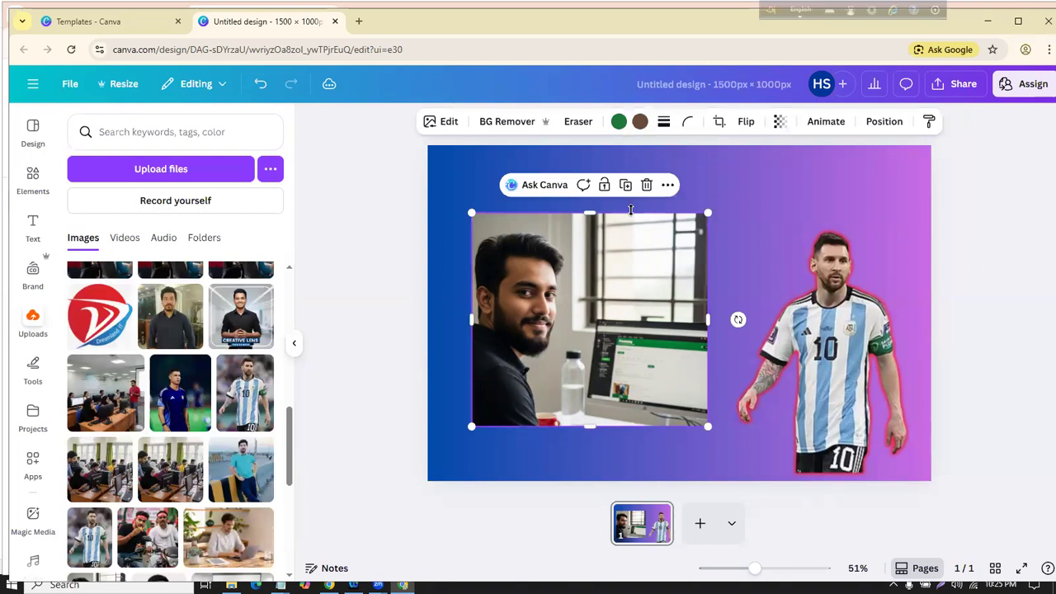
left_click_drag(606, 312, 614, 321)
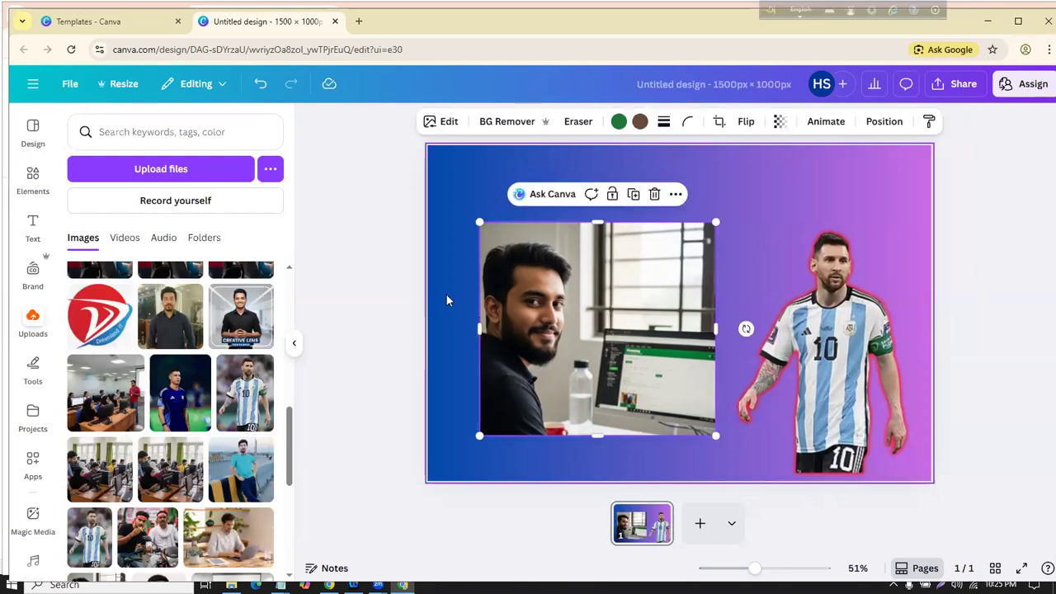
left_click(486, 490)
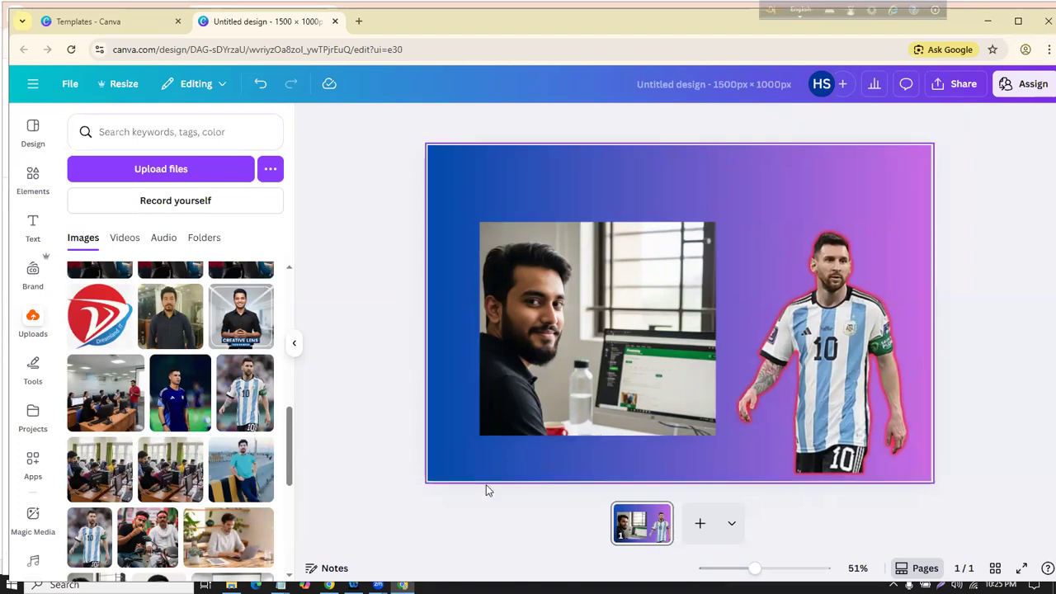
left_click(552, 306)
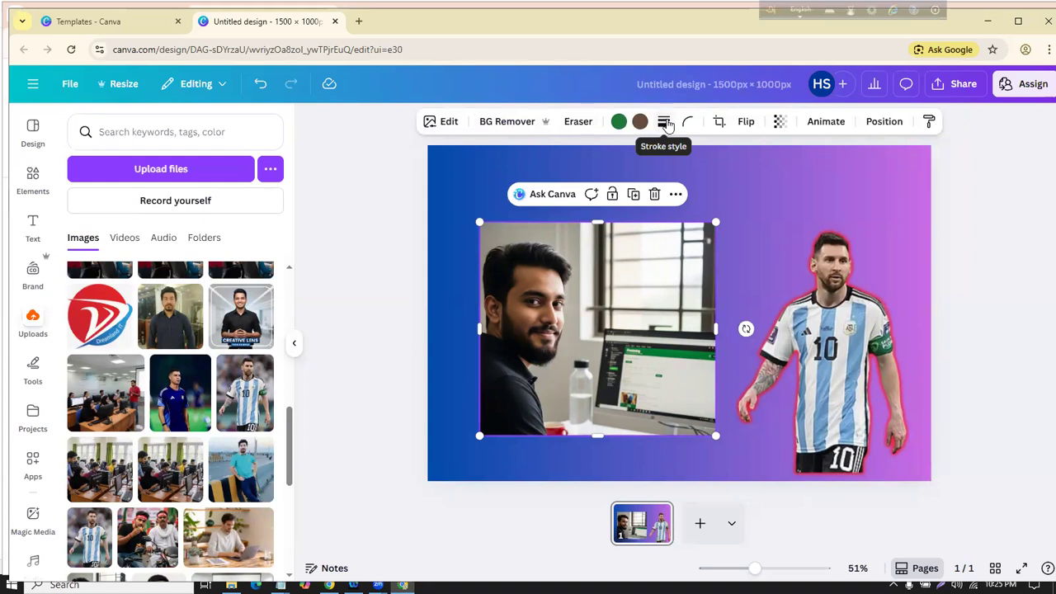
Step: Give the office photo a dotted border with stroke weight 5
left_click(665, 122)
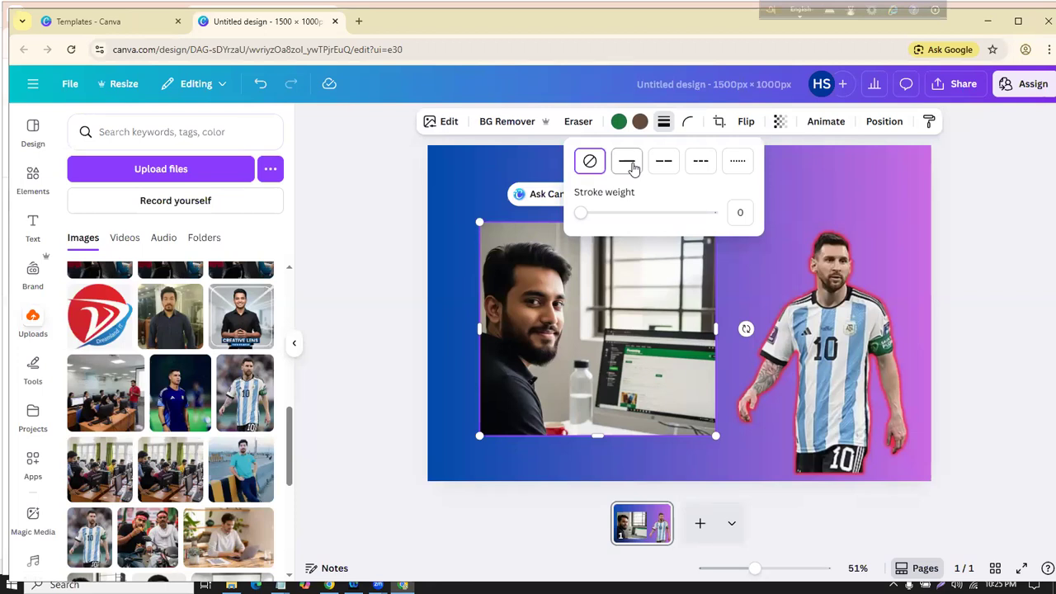
left_click(631, 164)
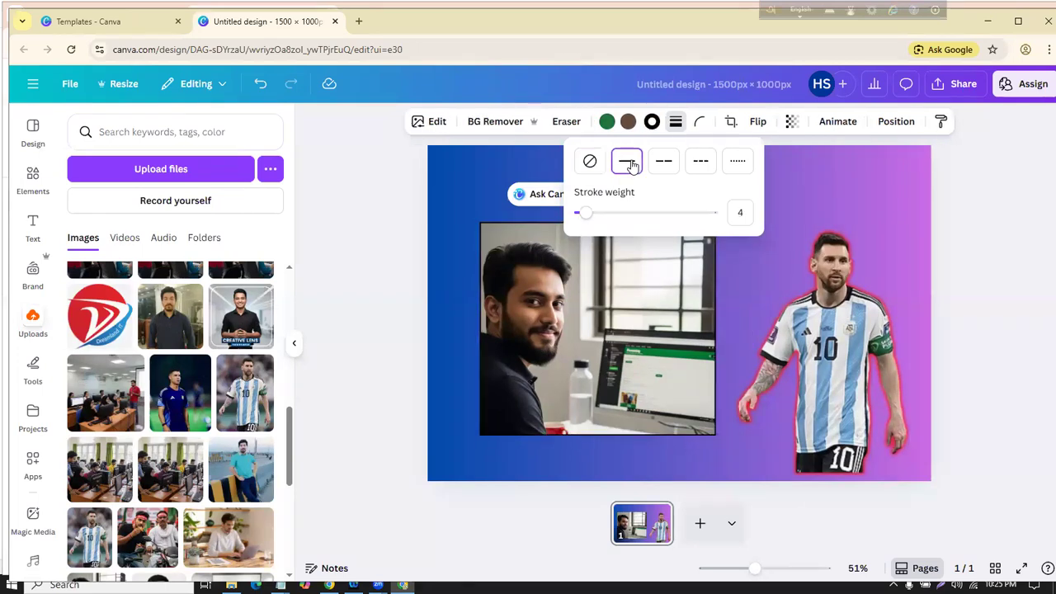
mouse_move(589, 215)
left_mouse_down()
mouse_move(622, 214)
mouse_move(589, 213)
left_mouse_up()
left_click(659, 169)
left_click(701, 161)
left_click(738, 162)
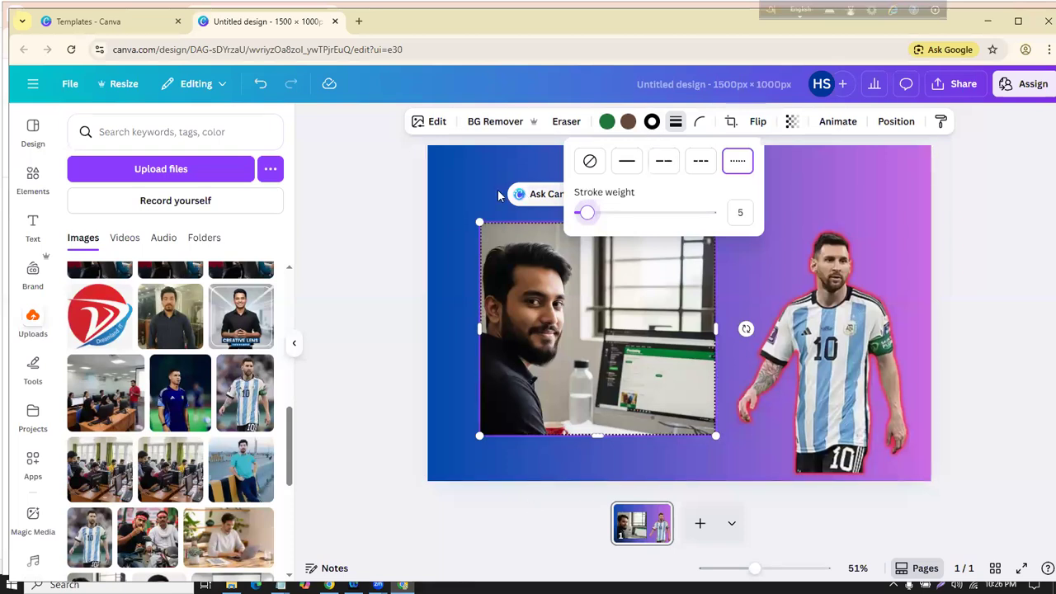
left_click(377, 258)
left_click(374, 260)
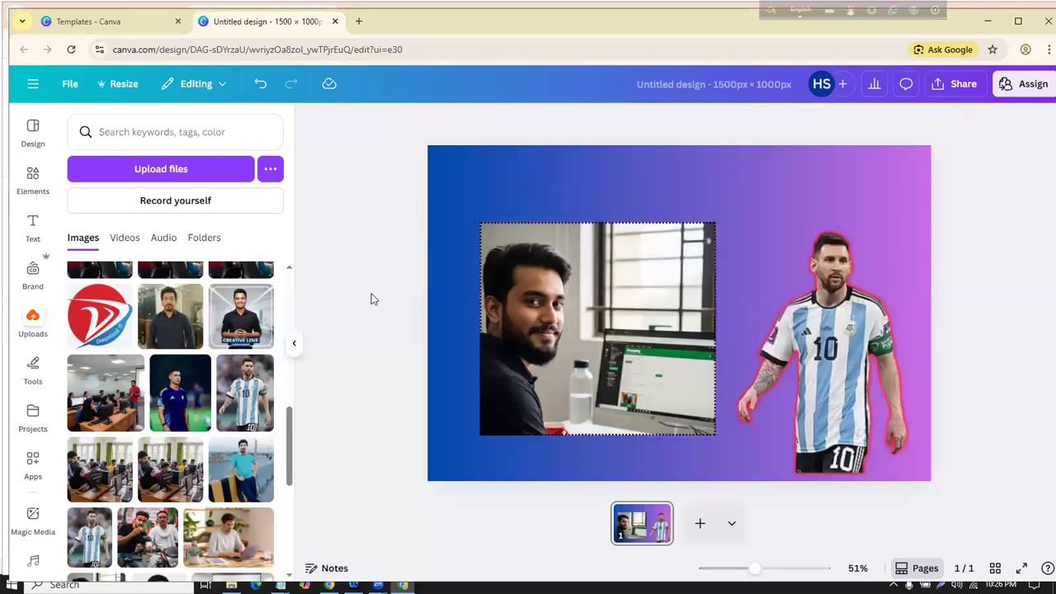
left_click(575, 301)
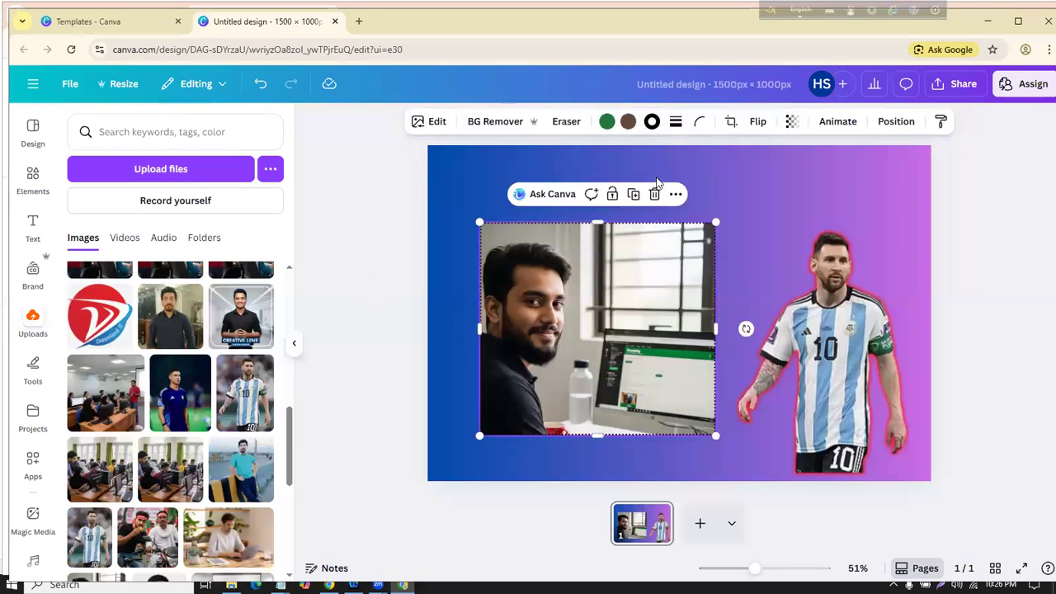
Step: Change the office photo's border colour to indigo
left_click(652, 122)
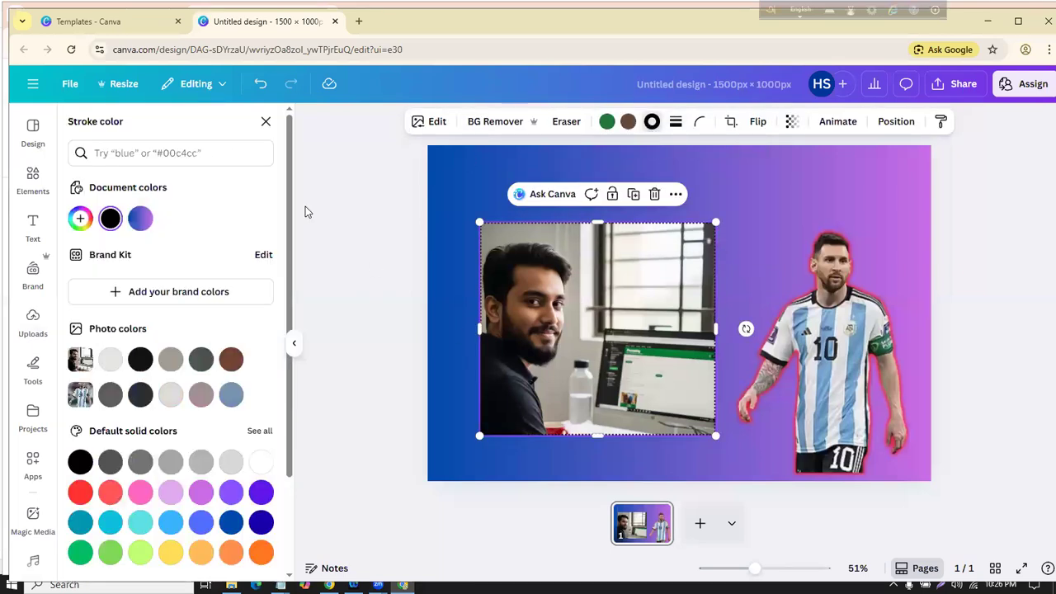
left_click(232, 522)
left_click(261, 522)
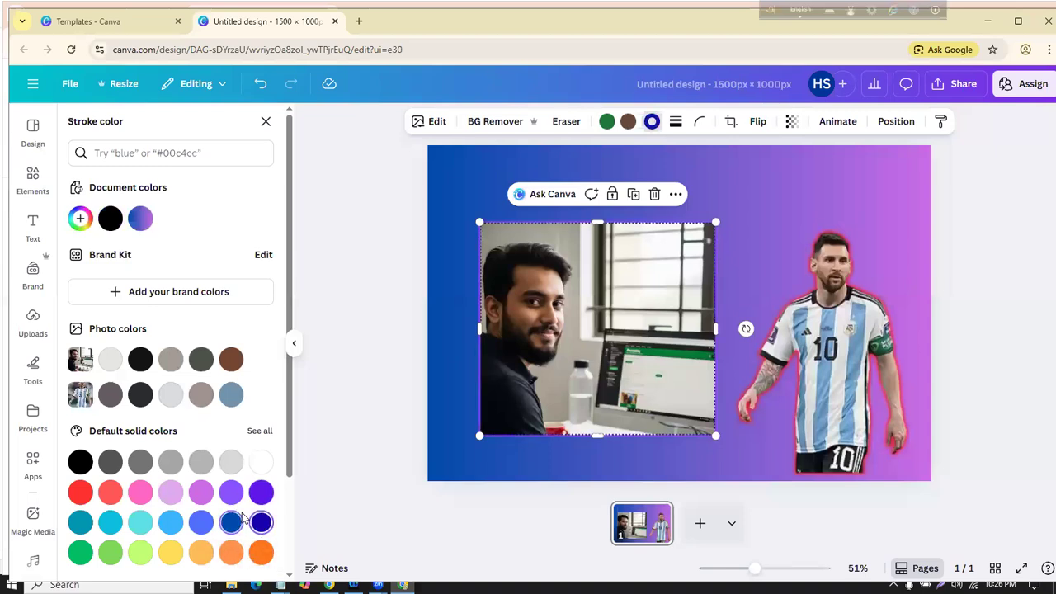
left_click(401, 230)
left_click(528, 322)
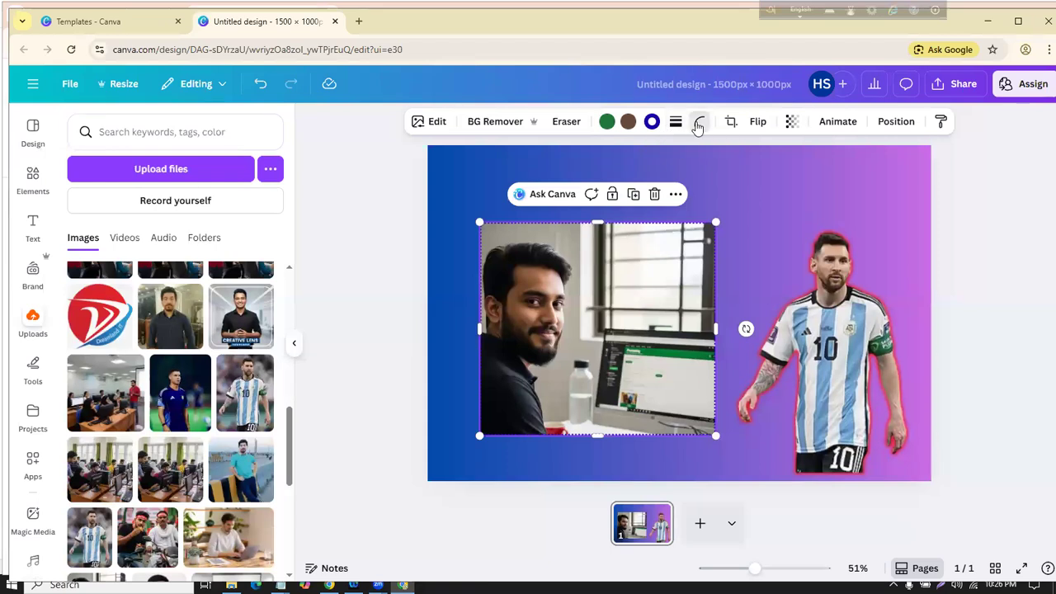
Step: Round the office photo's corners heavily, to about 91
left_click(698, 121)
left_click(636, 176)
left_click_drag(636, 175, 731, 174)
left_click(405, 236)
left_click(507, 280)
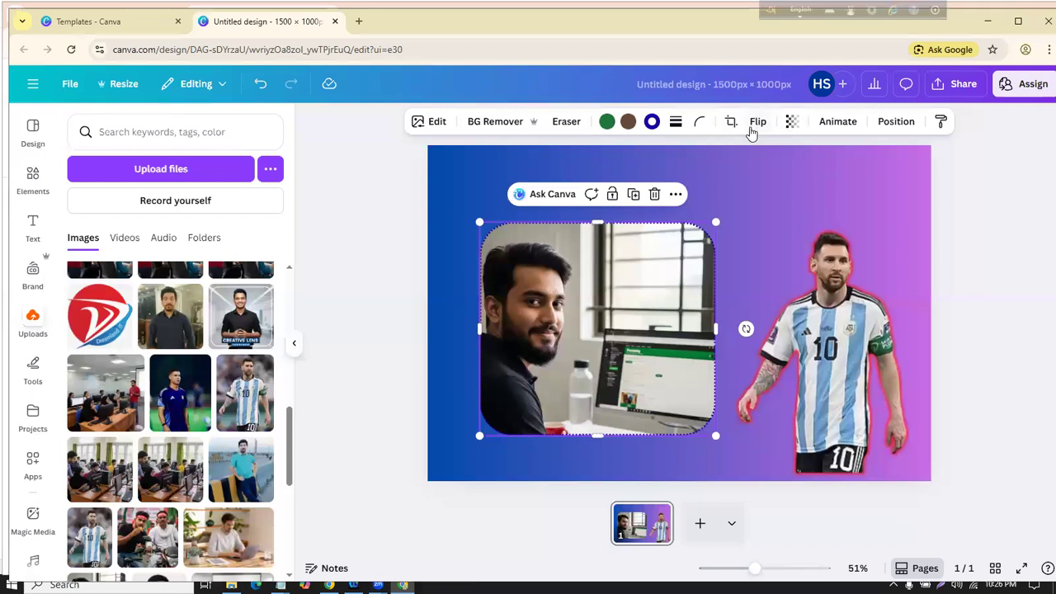
left_click(731, 123)
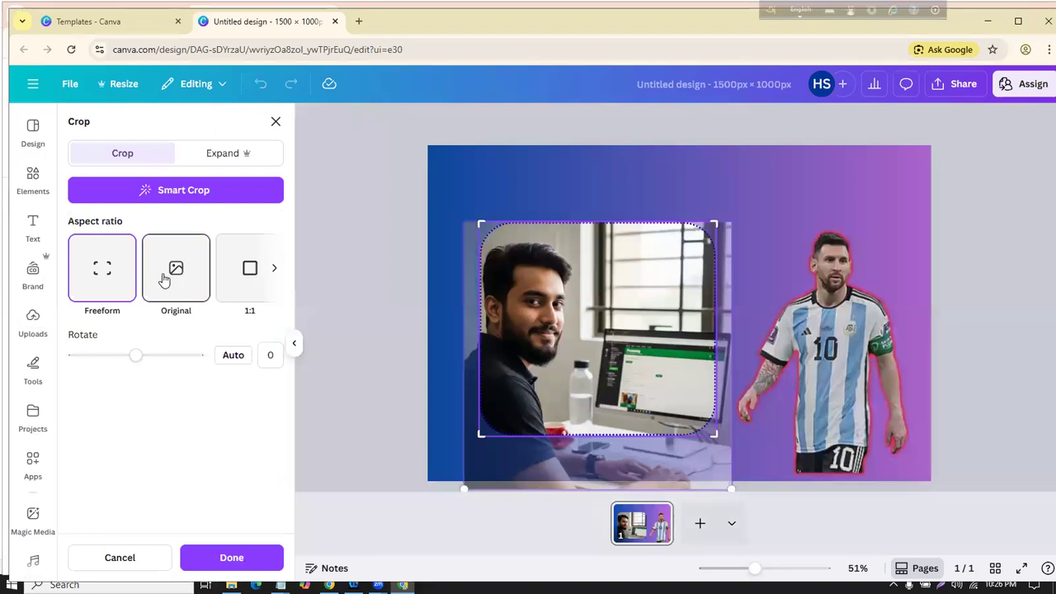
Step: Crop the man's photo to a close-up and move it up toward the page's left
left_click_drag(486, 220, 560, 257)
left_click_drag(634, 337, 671, 350)
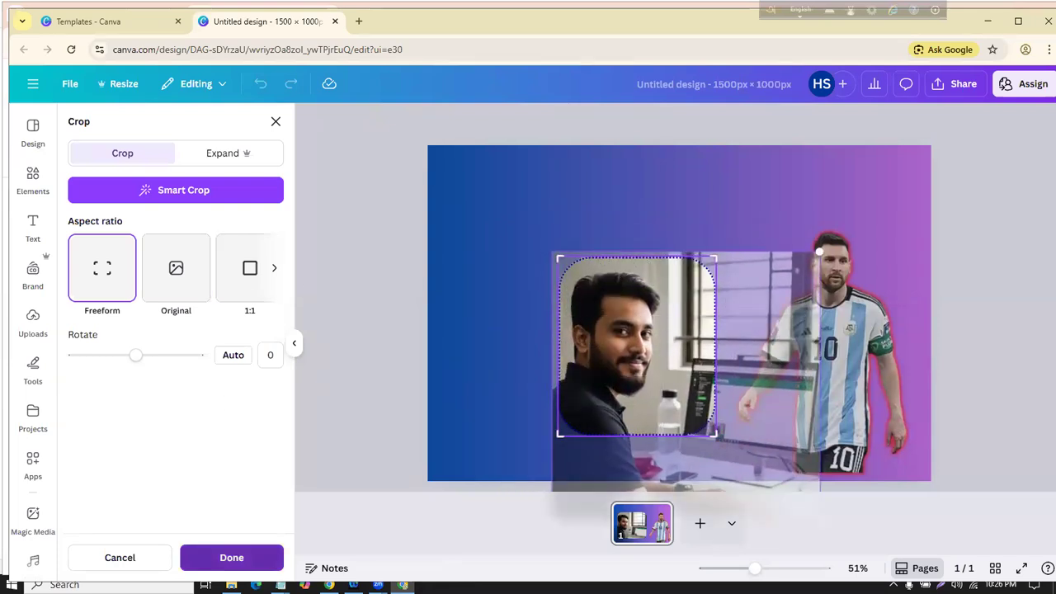
left_click(232, 558)
left_click_drag(651, 365, 560, 360)
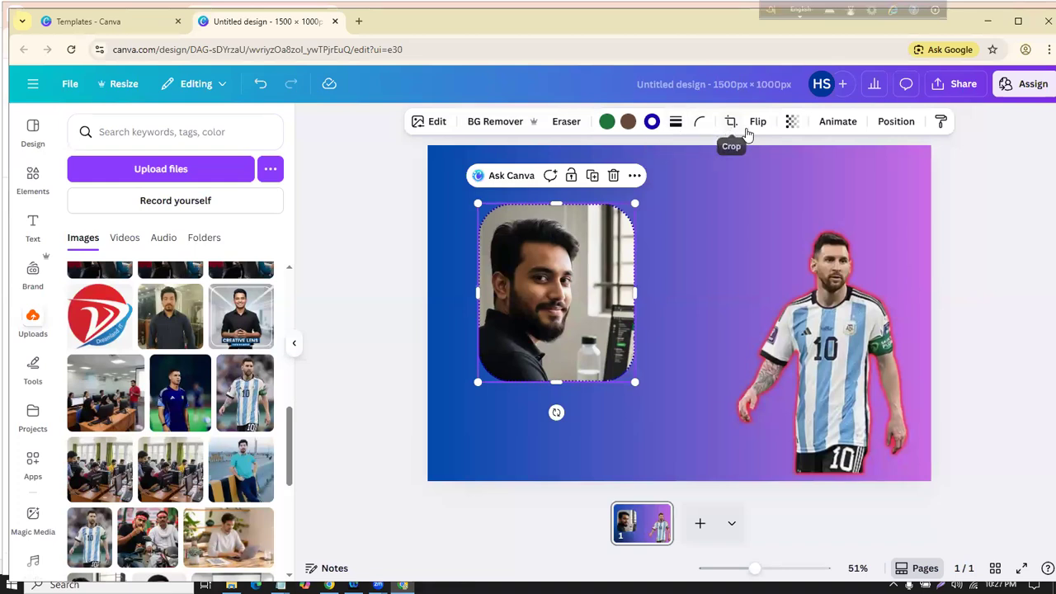
Step: Test horizontal and vertical flips on the portrait, leaving its original orientation
left_click(763, 122)
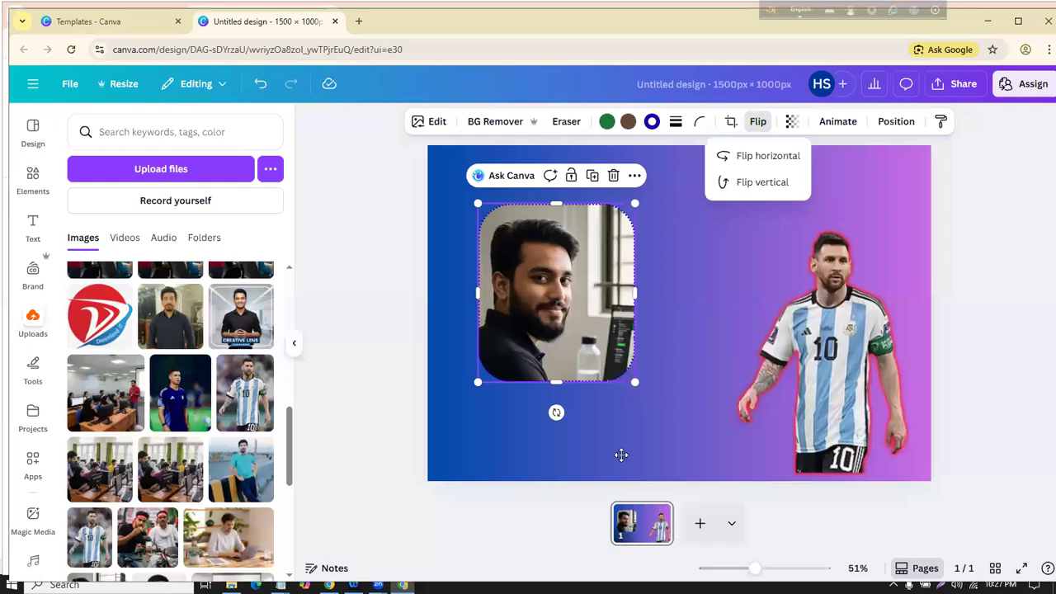
left_click(771, 159)
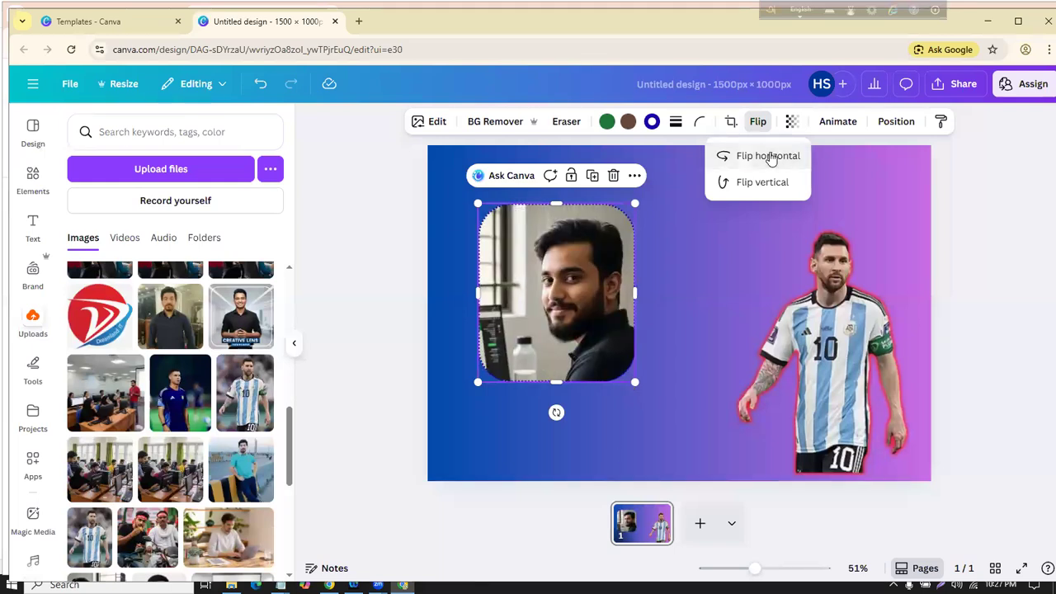
left_click(771, 159)
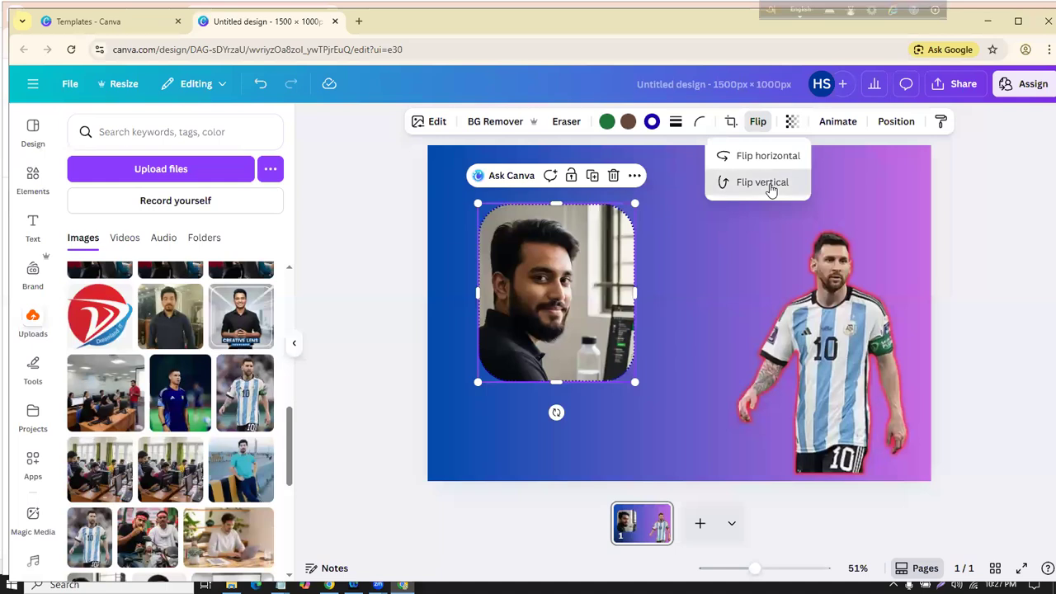
left_click(770, 183)
left_click(771, 183)
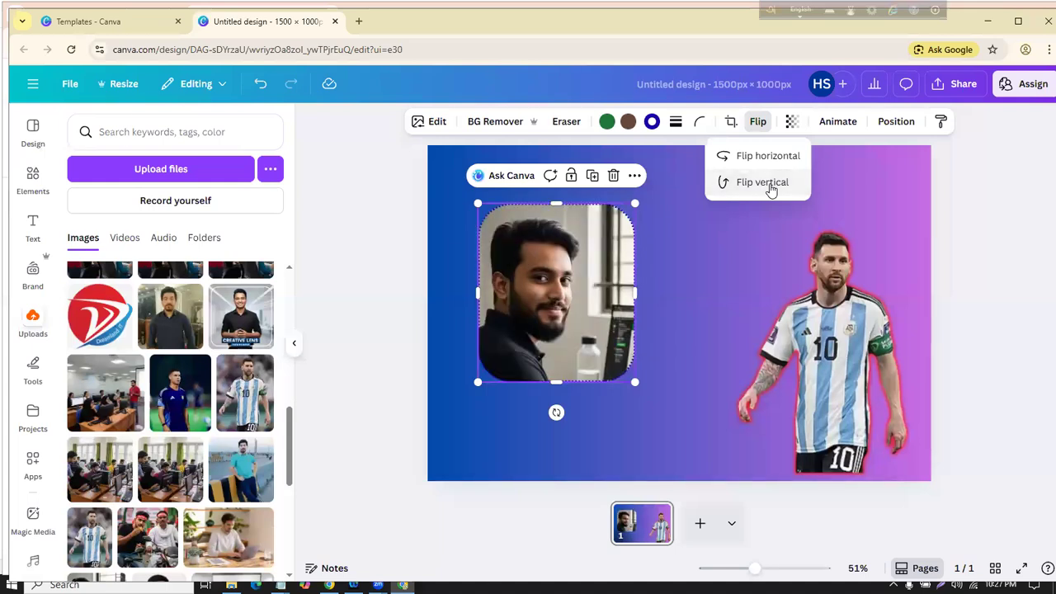
Step: Shift the portrait slightly right and enlarge it from its bottom-right corner
left_click_drag(602, 272, 627, 282)
left_click(393, 280)
left_click(643, 366)
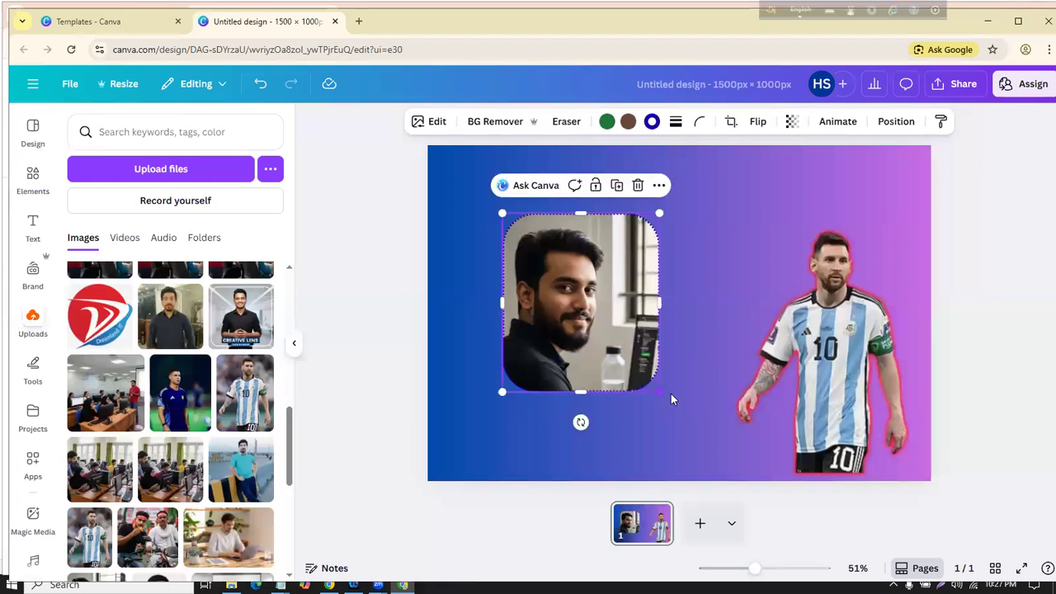
left_click_drag(672, 399, 695, 428)
key("Escape")
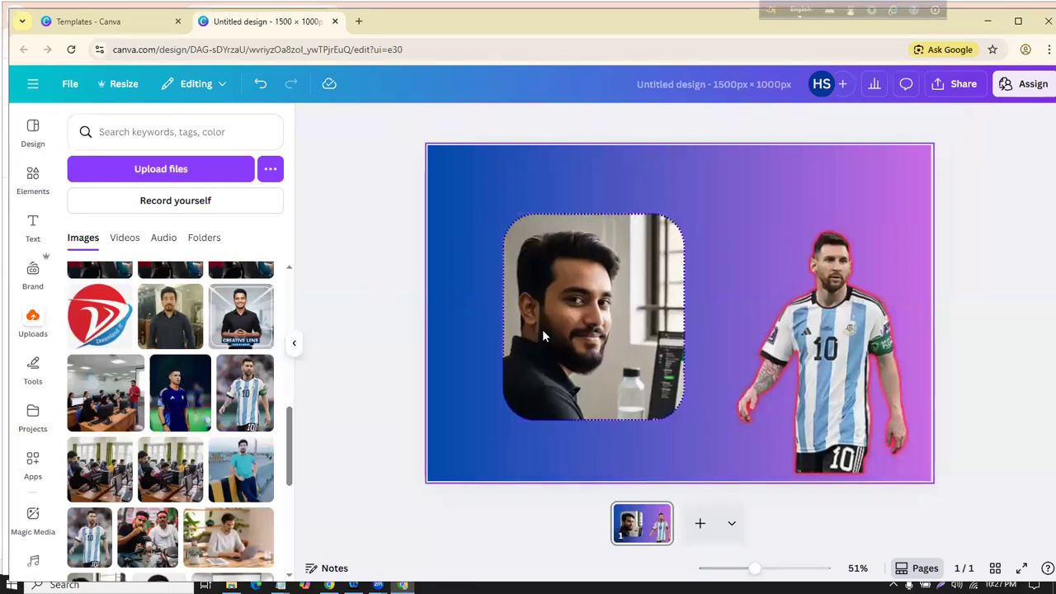
left_click(579, 312)
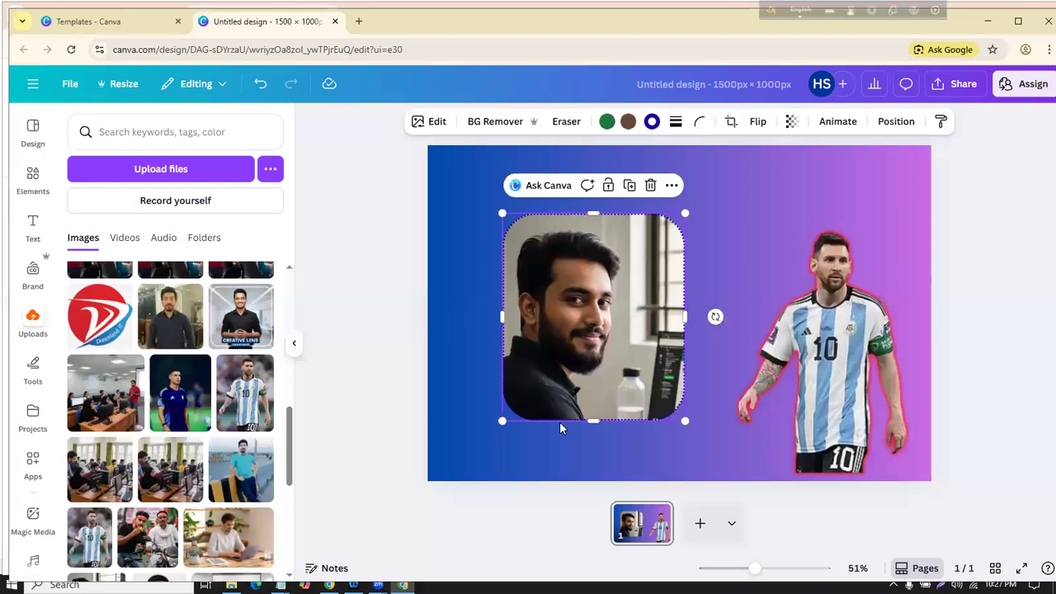
Step: Try the portrait's transparency and preview animation effects without applying them
left_click(794, 123)
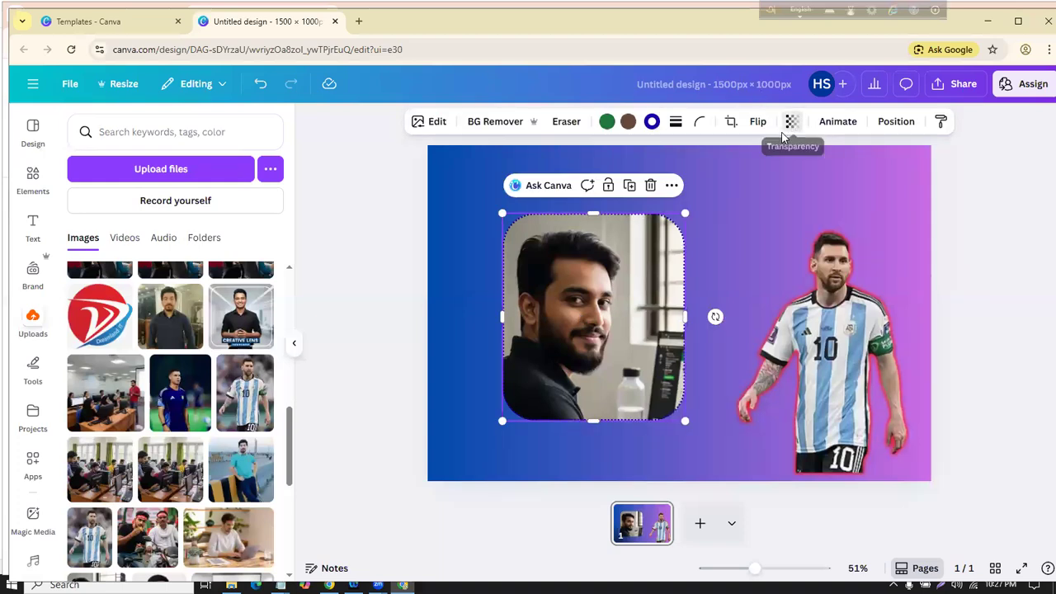
mouse_move(824, 180)
left_mouse_down()
mouse_move(790, 180)
mouse_move(823, 173)
left_mouse_up()
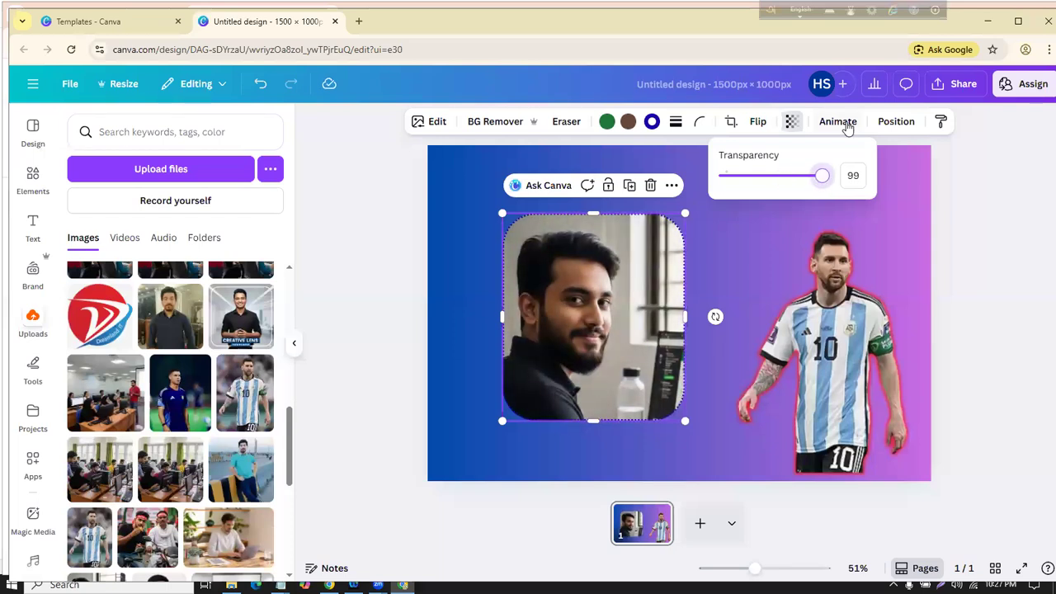
left_click(837, 121)
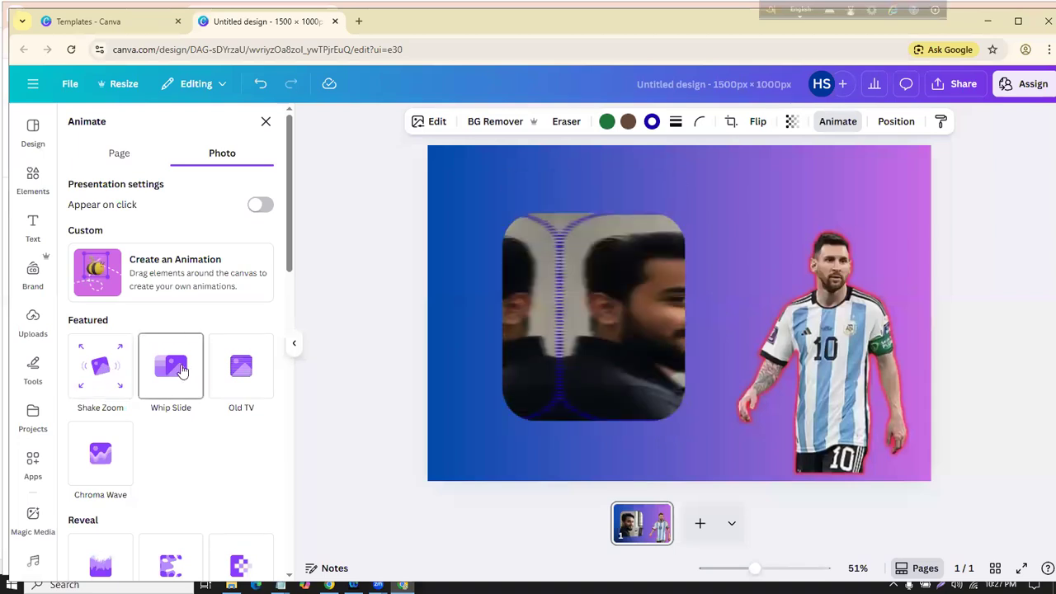
scroll(110, 394, "down", 1)
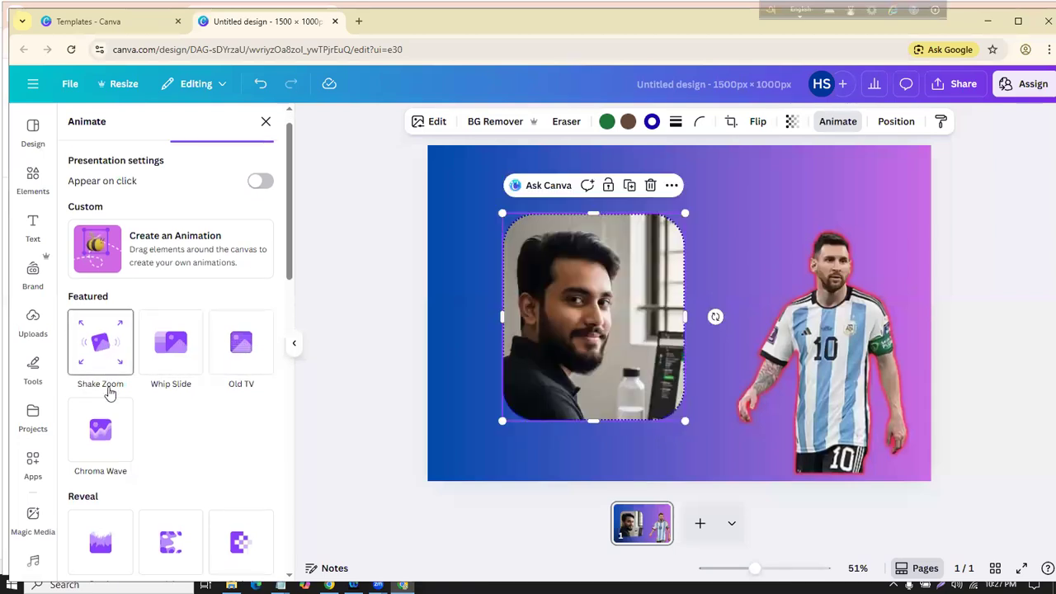
scroll(110, 393, "down", 2)
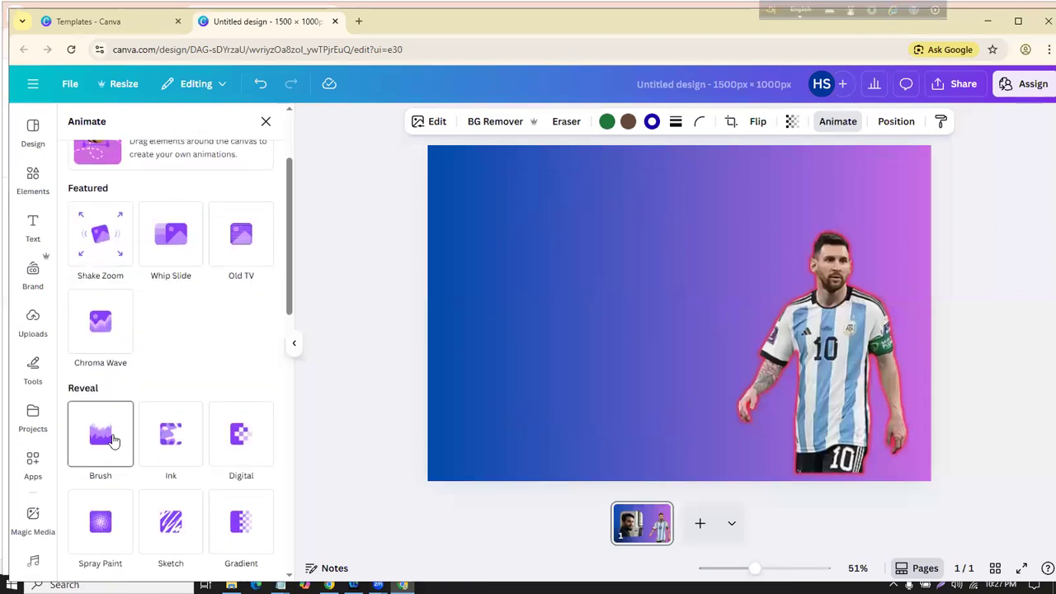
scroll(122, 423, "up", 3)
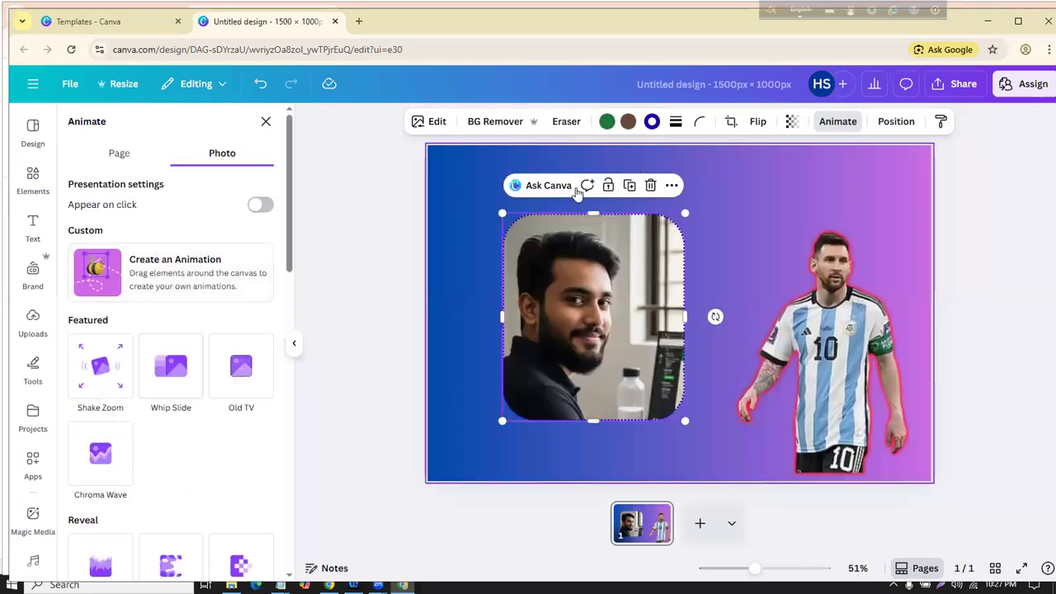
Step: Close the animation panel and move the portrait slightly down and left
key("Escape")
left_click(553, 330)
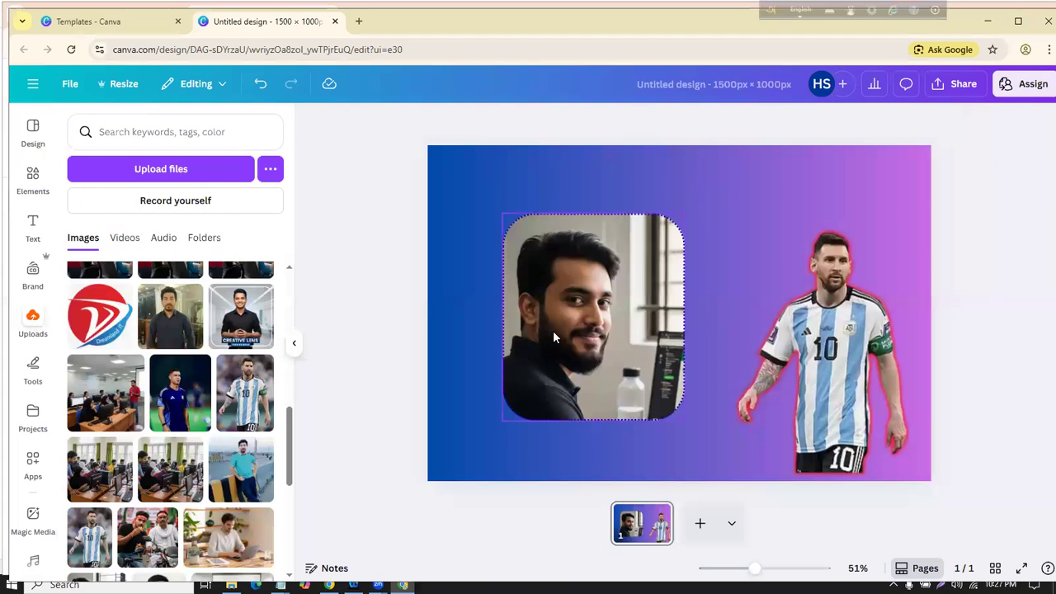
left_click_drag(552, 330, 535, 361)
Step: Nudge the Messi cutout left, then add a heading and move it up above the photo
left_click_drag(809, 368, 793, 365)
left_click(31, 220)
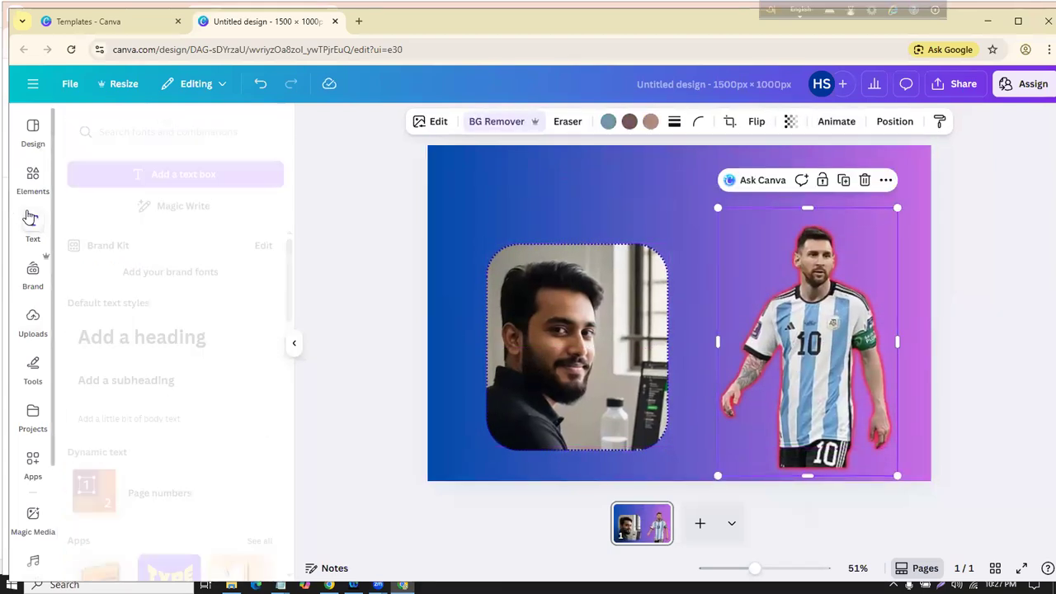
left_click(87, 342)
left_click(390, 264)
left_click_drag(652, 312, 629, 185)
Step: Replace the placeholder heading text with 'The Messi'
left_click(635, 182)
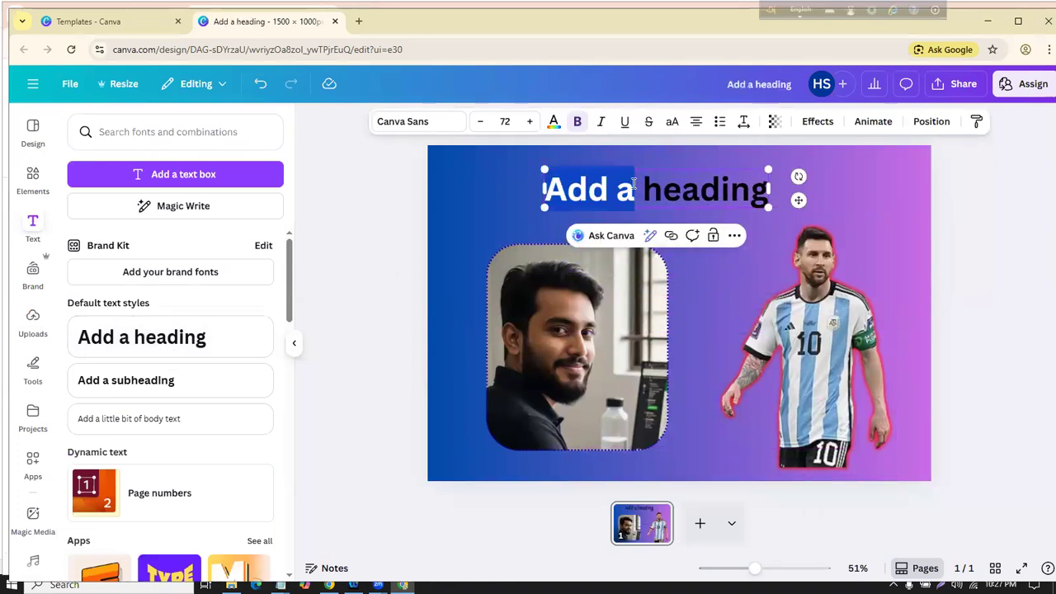
key("ctrl+a")
key("BackSpace")
type("Leo")
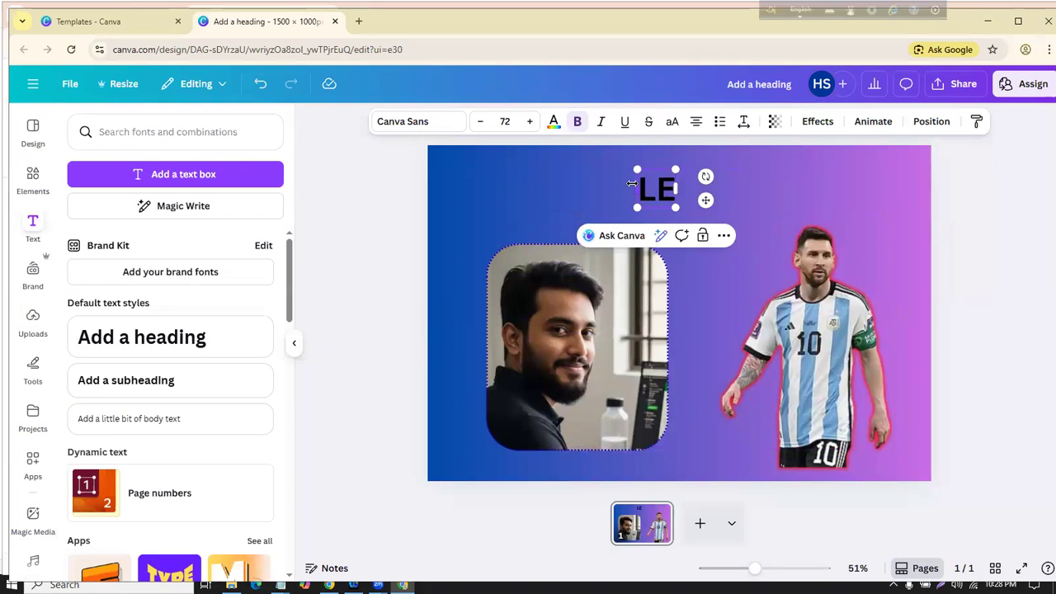
key("BackSpace")
key("BackSpace")
key("BackSpace")
type("Mess")
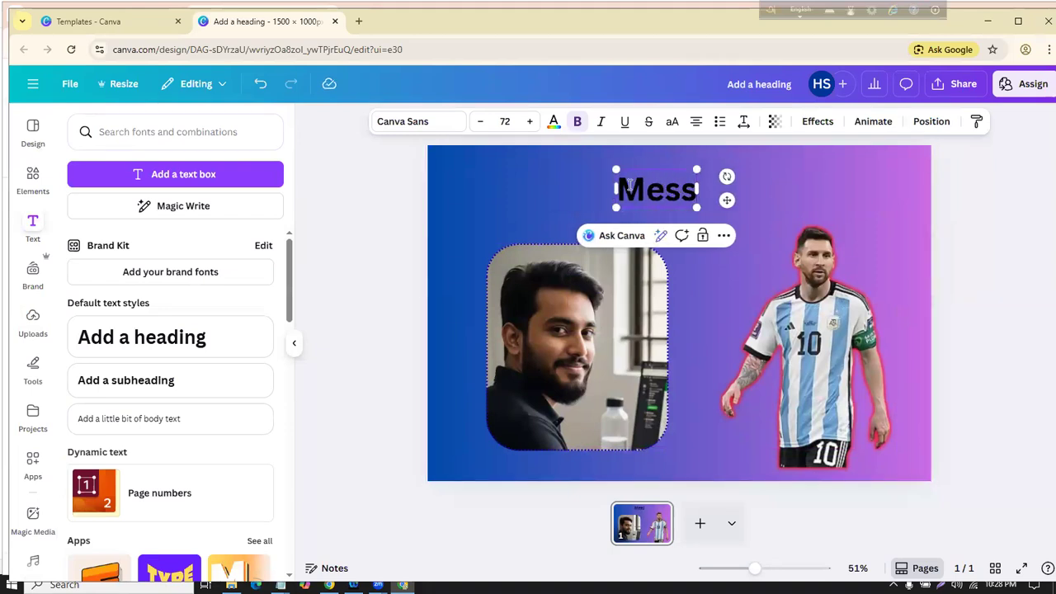
key("BackSpace")
key("BackSpace")
key("BackSpace")
key("BackSpace")
type("The")
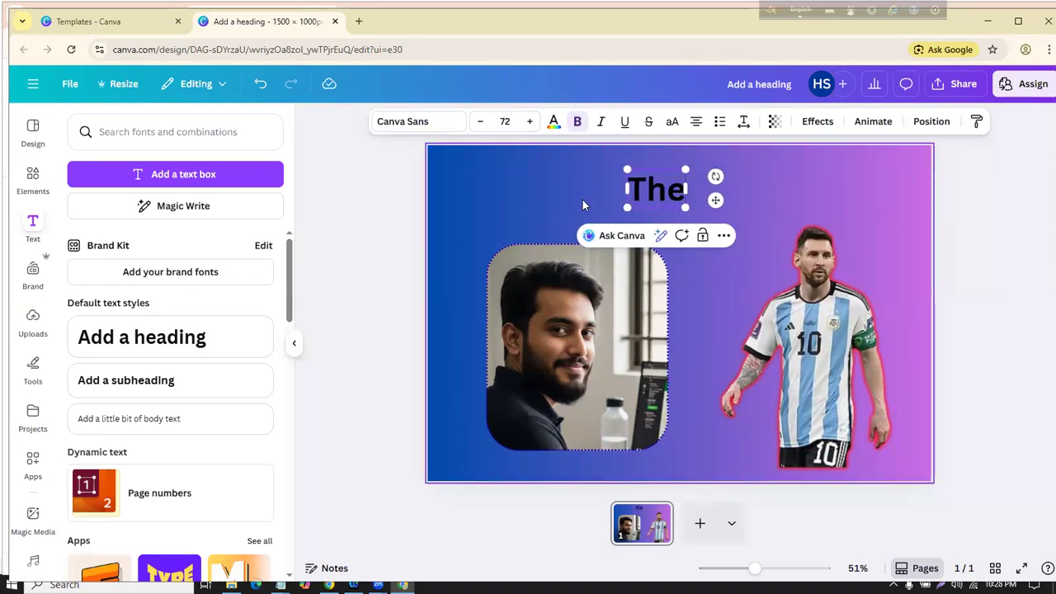
type(" MEss")
key("BackSpace")
key("BackSpace")
key("BackSpace")
type("essi")
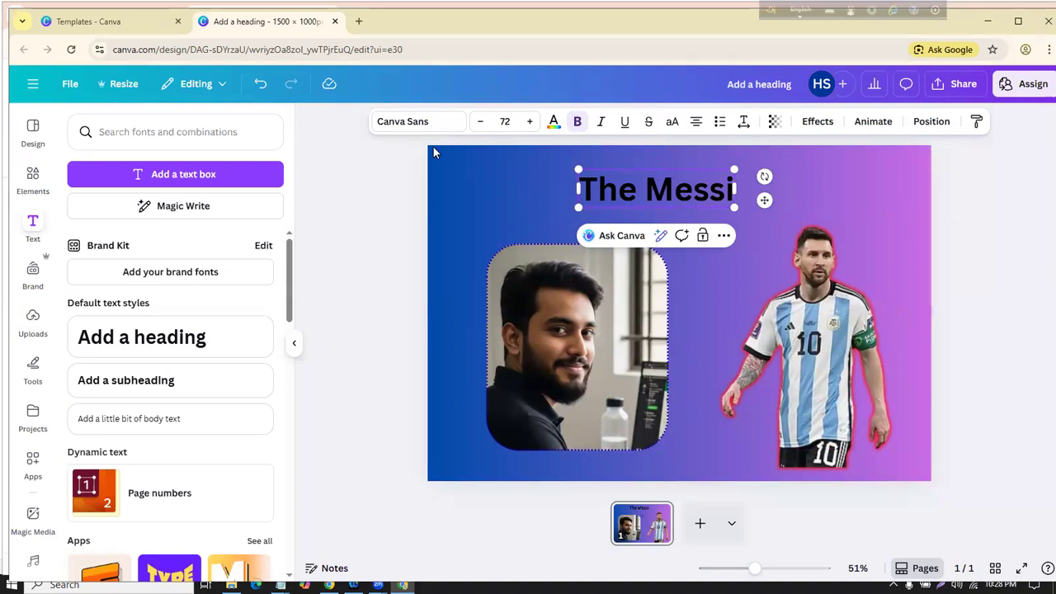
left_click(393, 204)
Step: Position 'The Messi' heading just above the Messi cutout's head
left_click_drag(627, 188, 777, 191)
left_click(615, 238)
left_click_drag(867, 215, 874, 350)
left_click(784, 369)
left_click_drag(803, 334, 748, 208)
left_click(360, 195)
left_click_drag(796, 391, 772, 379)
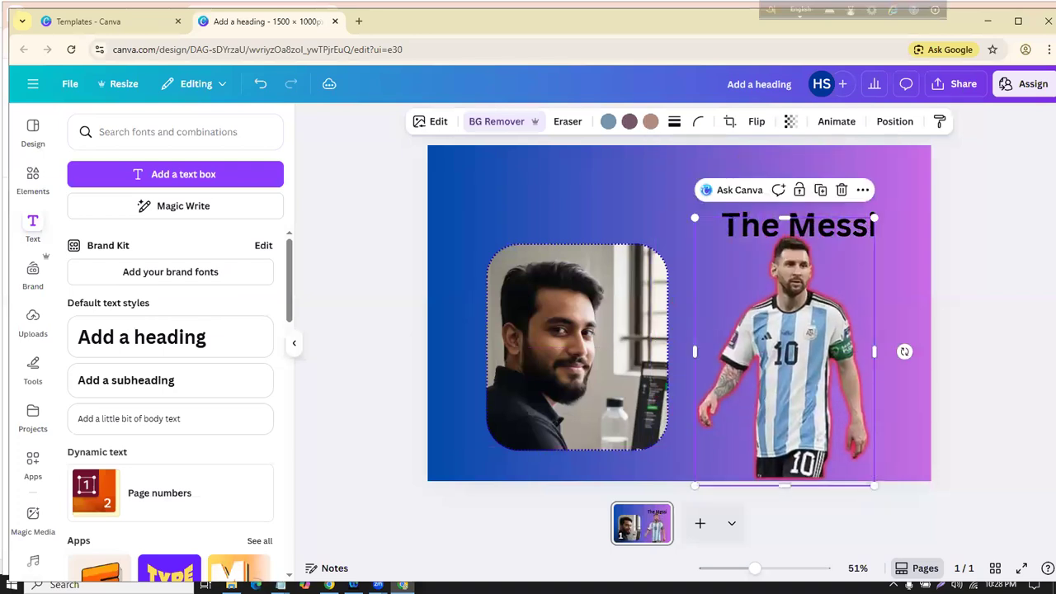
left_click(390, 259)
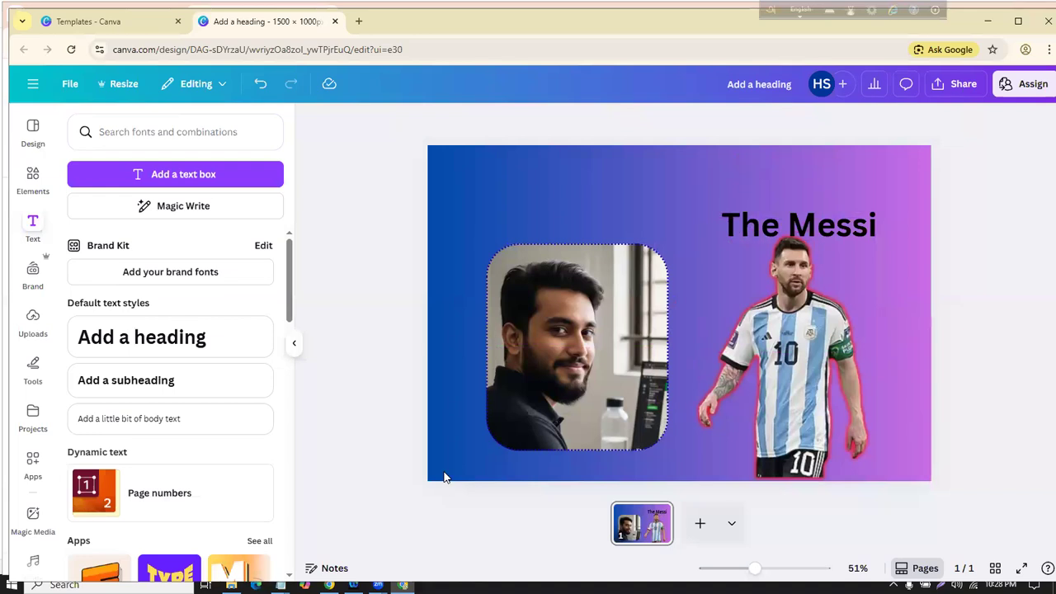
left_click(527, 194)
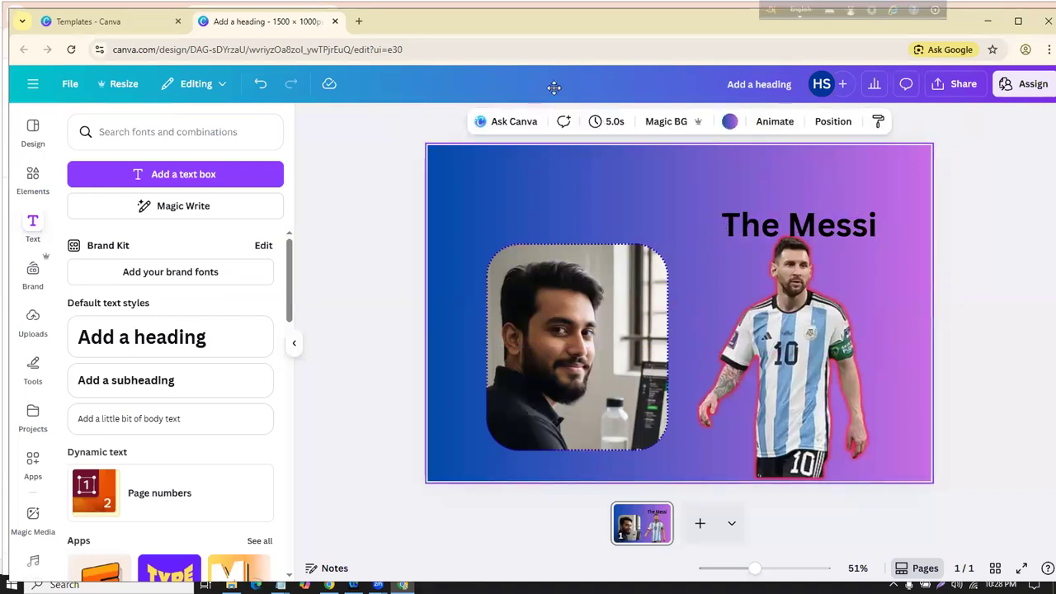
mouse_move(719, 207)
left_mouse_down()
mouse_move(866, 186)
mouse_move(858, 239)
mouse_move(747, 246)
mouse_move(719, 208)
left_mouse_up()
mouse_move(721, 342)
left_mouse_down()
mouse_move(881, 257)
mouse_move(905, 356)
mouse_move(857, 433)
mouse_move(804, 416)
left_mouse_up()
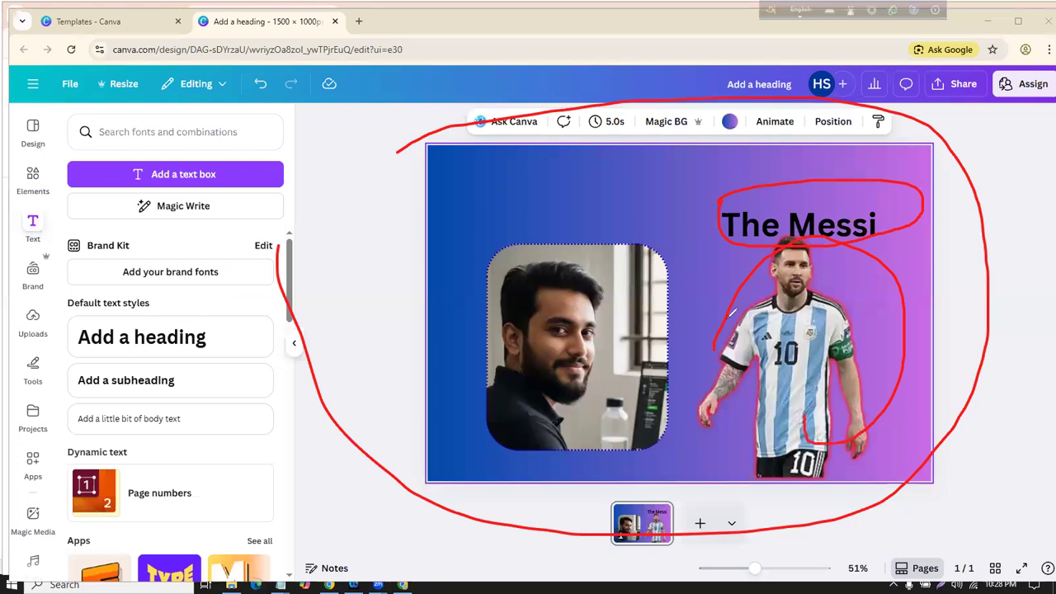
mouse_move(468, 242)
left_mouse_down()
mouse_move(710, 375)
mouse_move(488, 381)
left_mouse_up()
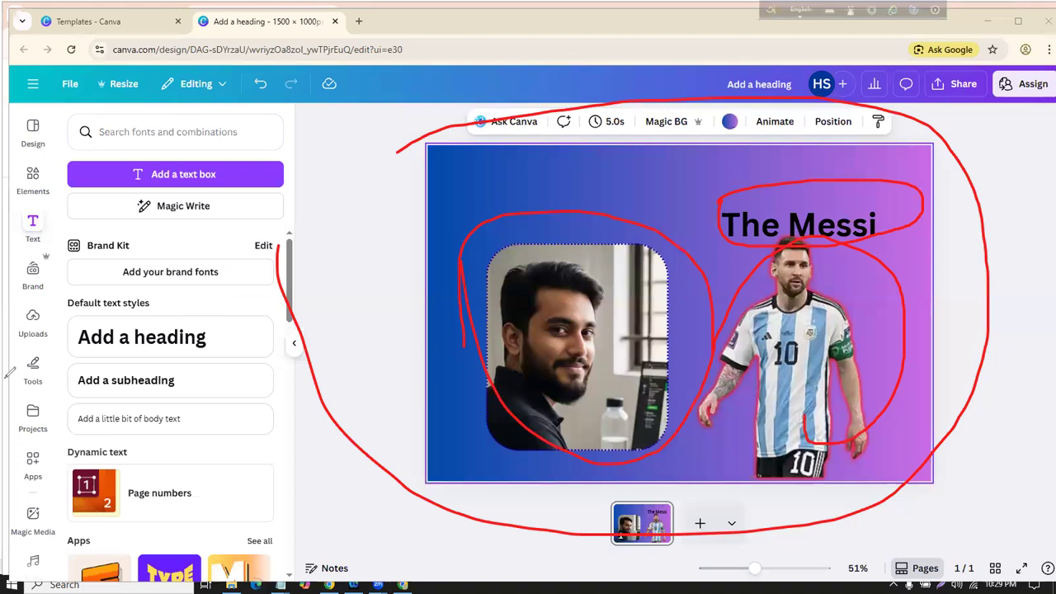
key("Escape")
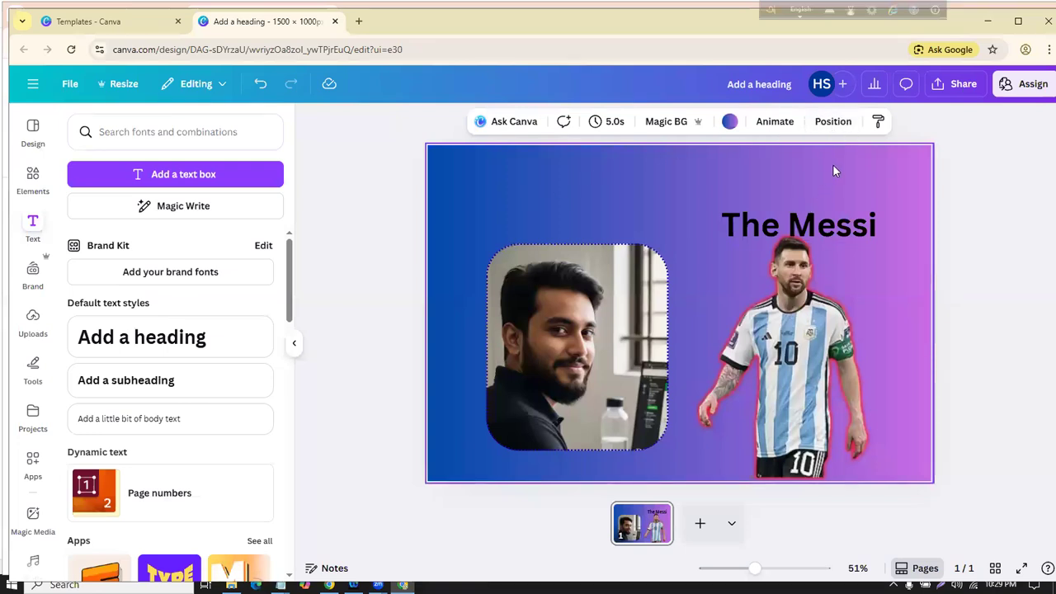
Step: In the Layers list, move The Messi heading behind the Messi cutout
left_click(831, 124)
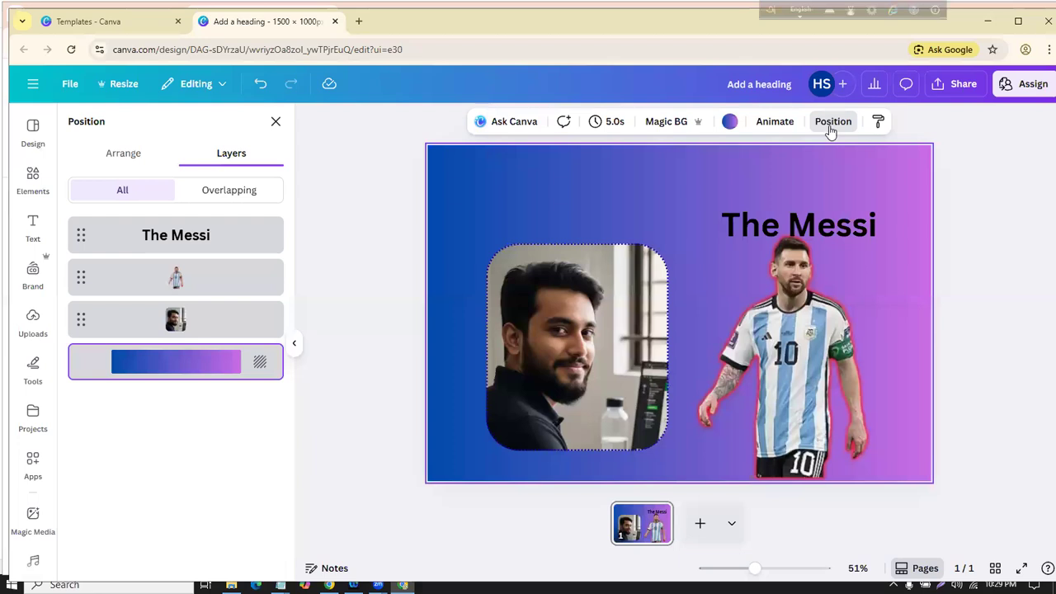
left_click(129, 165)
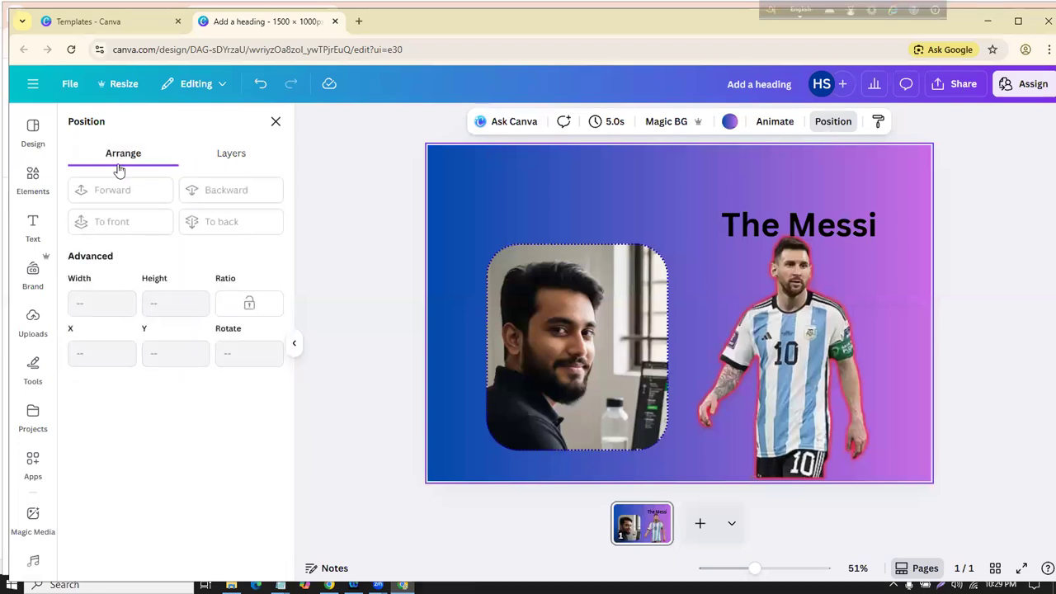
left_click(229, 156)
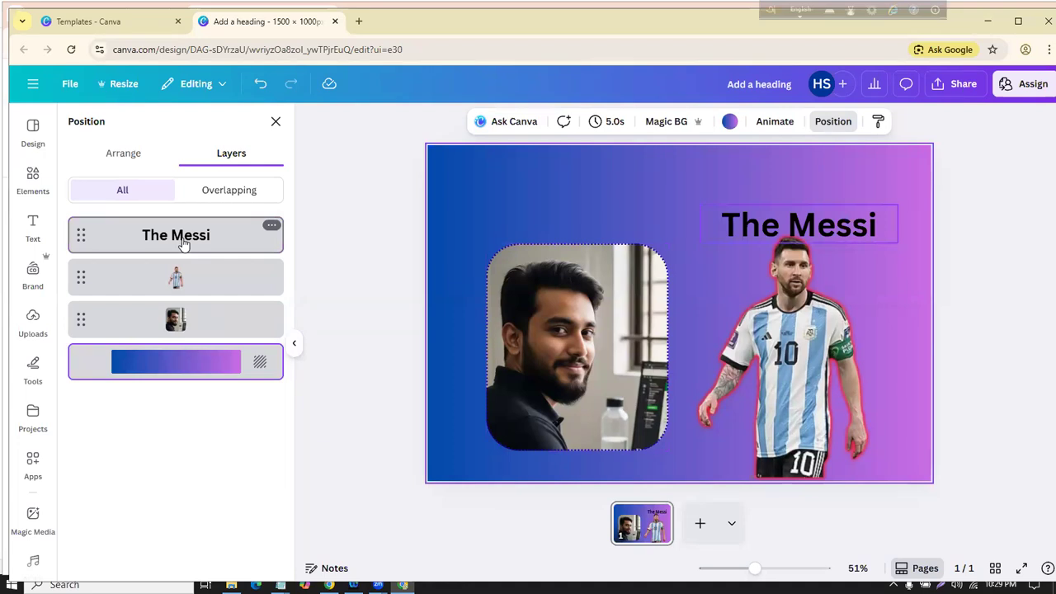
mouse_move(778, 213)
left_mouse_down()
mouse_move(777, 271)
mouse_move(775, 219)
left_mouse_up()
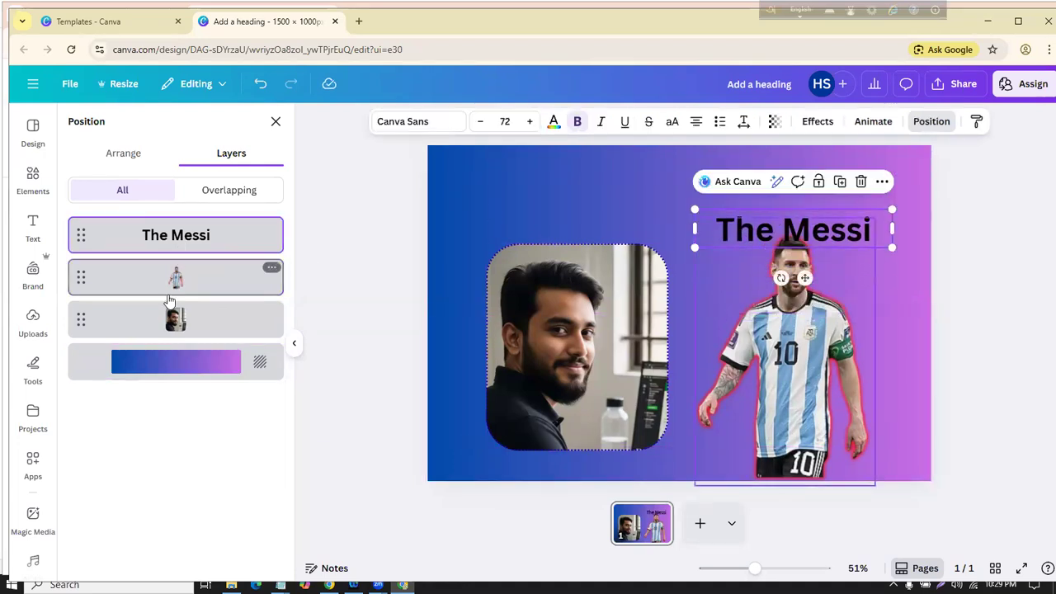
left_click_drag(185, 245, 180, 297)
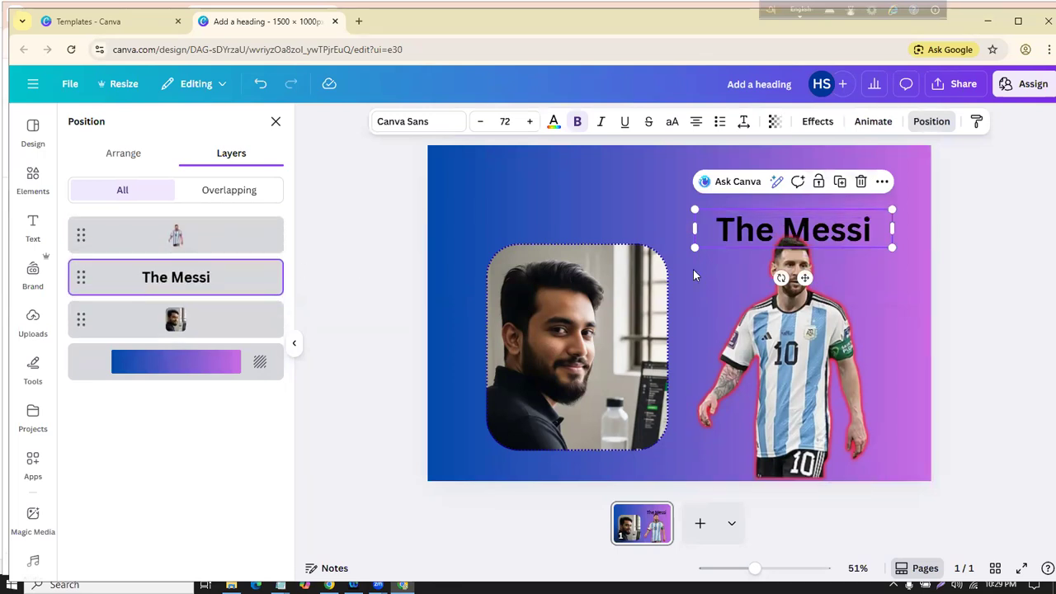
left_click_drag(882, 232, 874, 262)
Step: Enlarge the heading to size 104 and reposition it and the Messi cutout
left_click_drag(645, 214, 594, 212)
left_click_drag(869, 249, 913, 237)
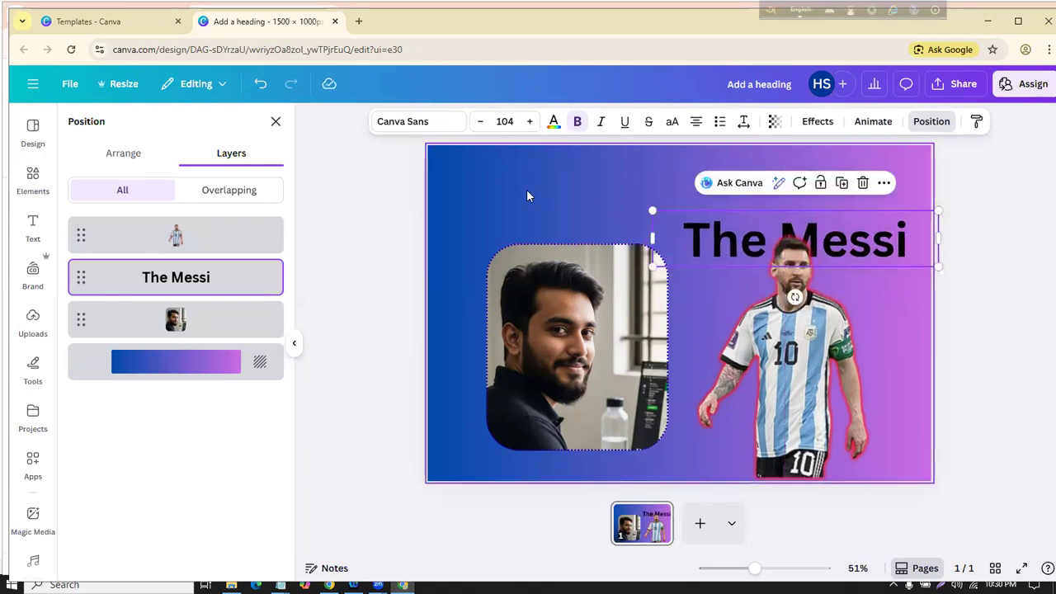
left_click(456, 262)
left_click_drag(696, 219, 755, 180)
left_click(673, 196)
left_click_drag(694, 231, 738, 292)
Step: Enlarge The Messi heading to about size 134 and move it above the portrait
left_click(33, 227)
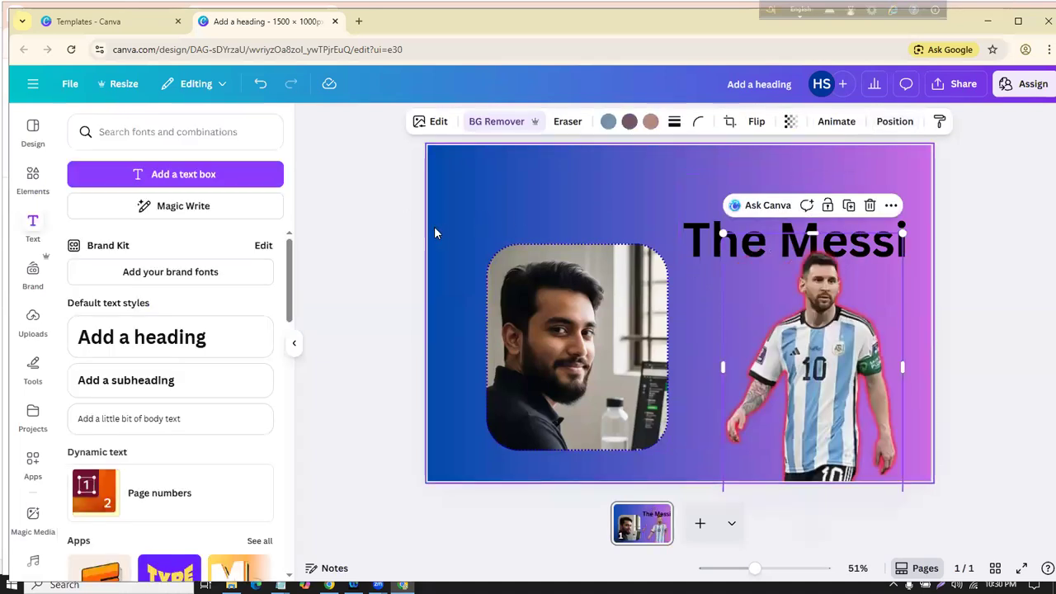
left_click(384, 252)
left_click_drag(715, 241, 471, 276)
left_click_drag(714, 311, 799, 329)
left_click_drag(652, 323, 601, 335)
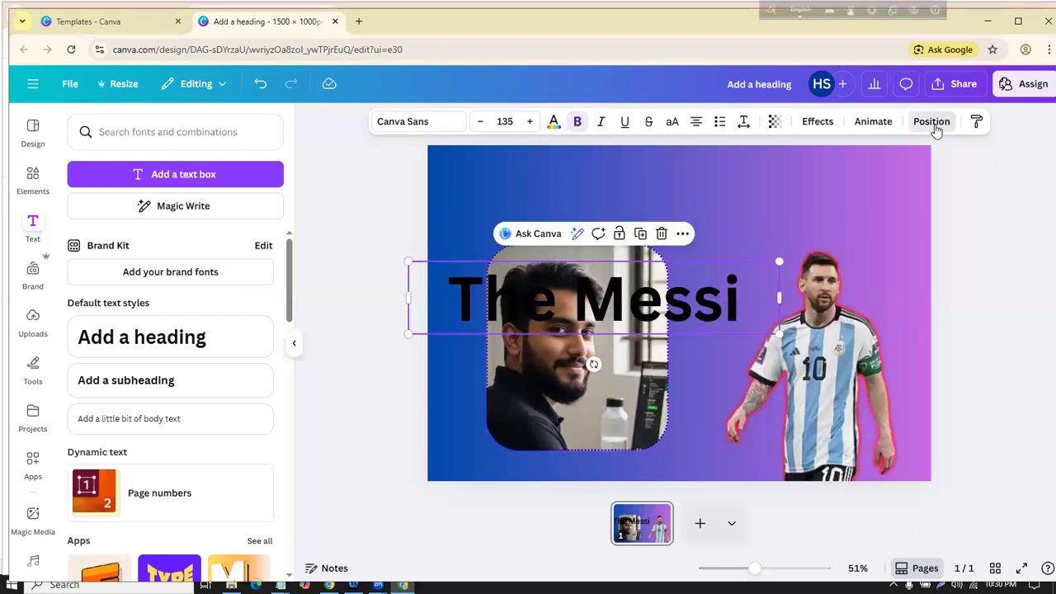
Step: Raise the office photo layer above the heading and lift the heading higher
left_click(933, 125)
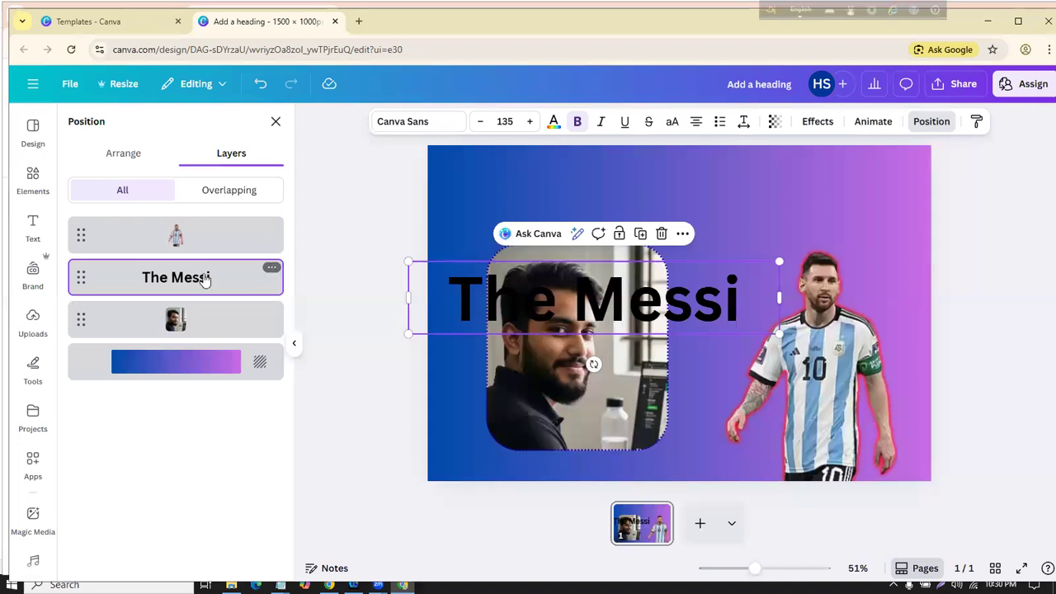
left_click_drag(178, 322, 196, 277)
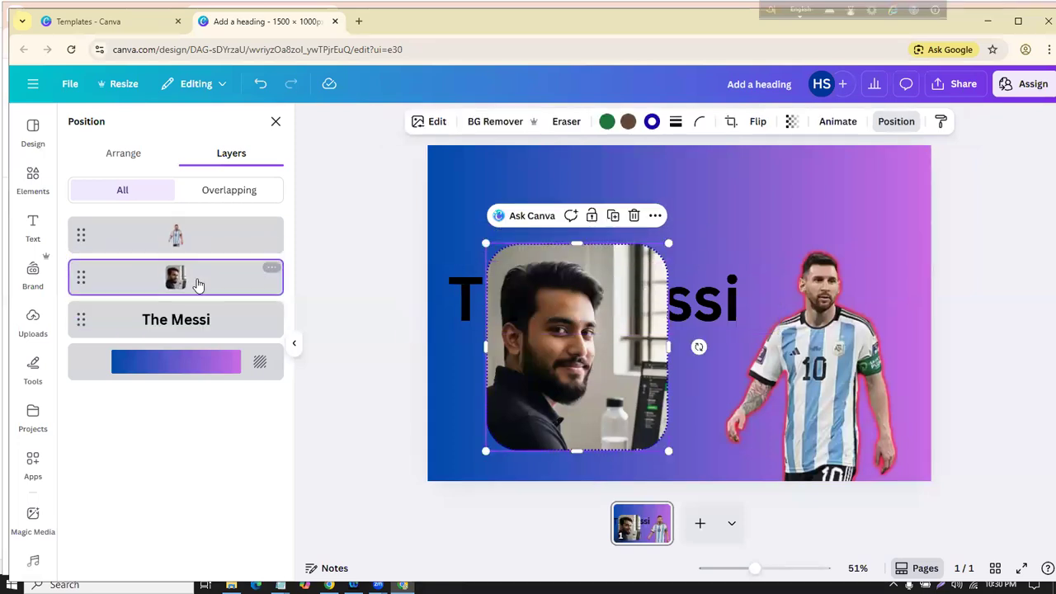
left_click(725, 275)
left_click_drag(699, 310, 719, 256)
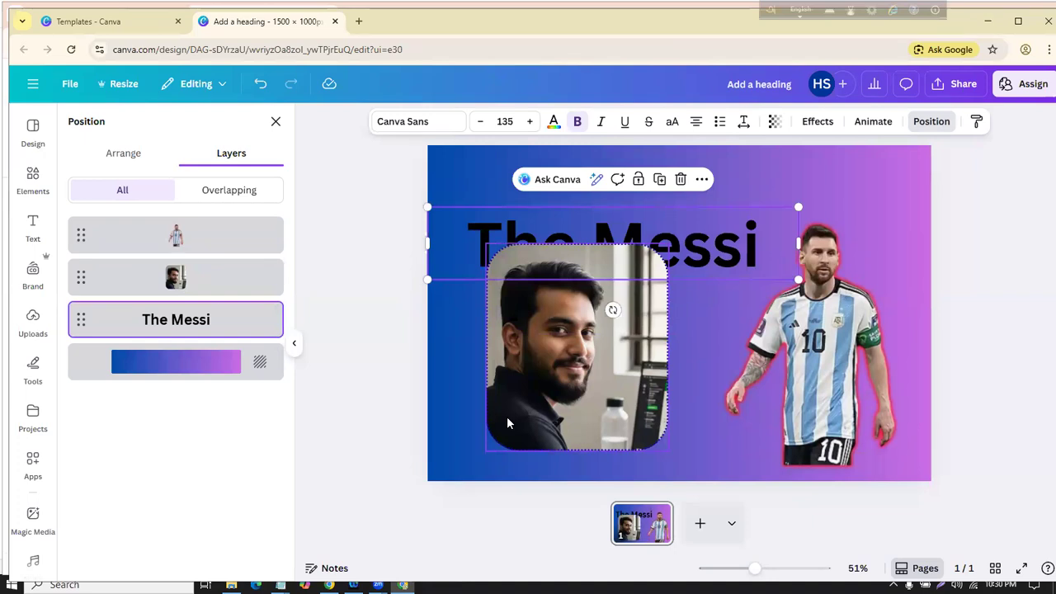
Step: Delete the office photo and move The Messi heading up near the top edge
left_click(369, 233)
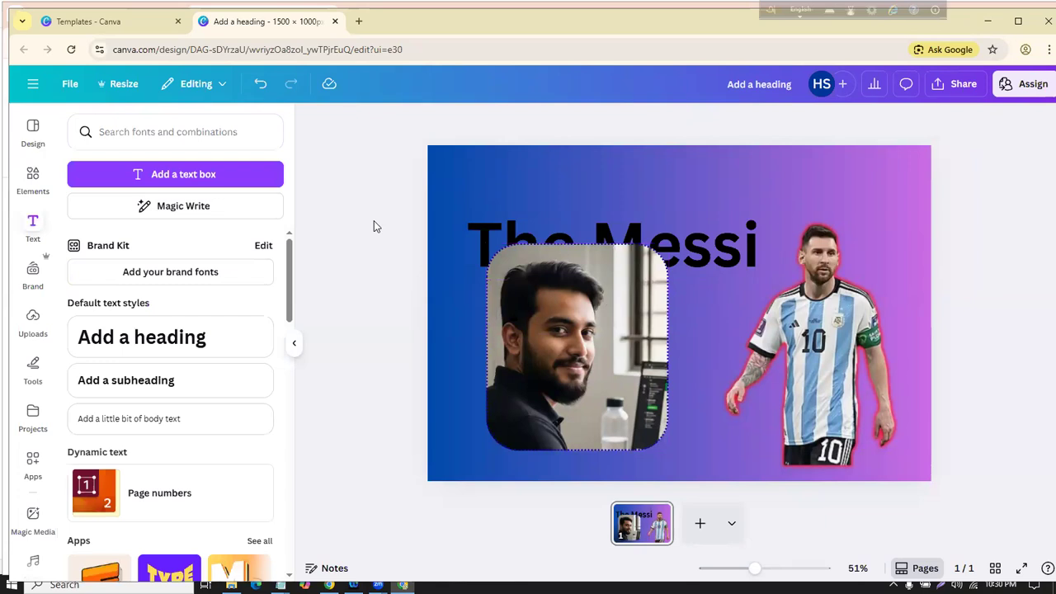
left_click(537, 308)
left_click(632, 217)
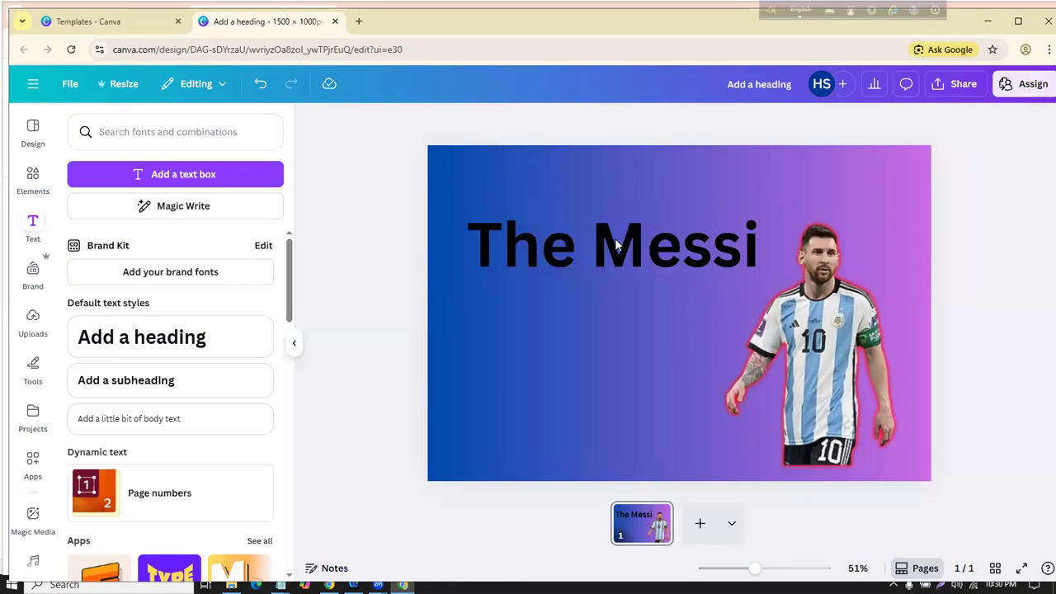
left_click(615, 238)
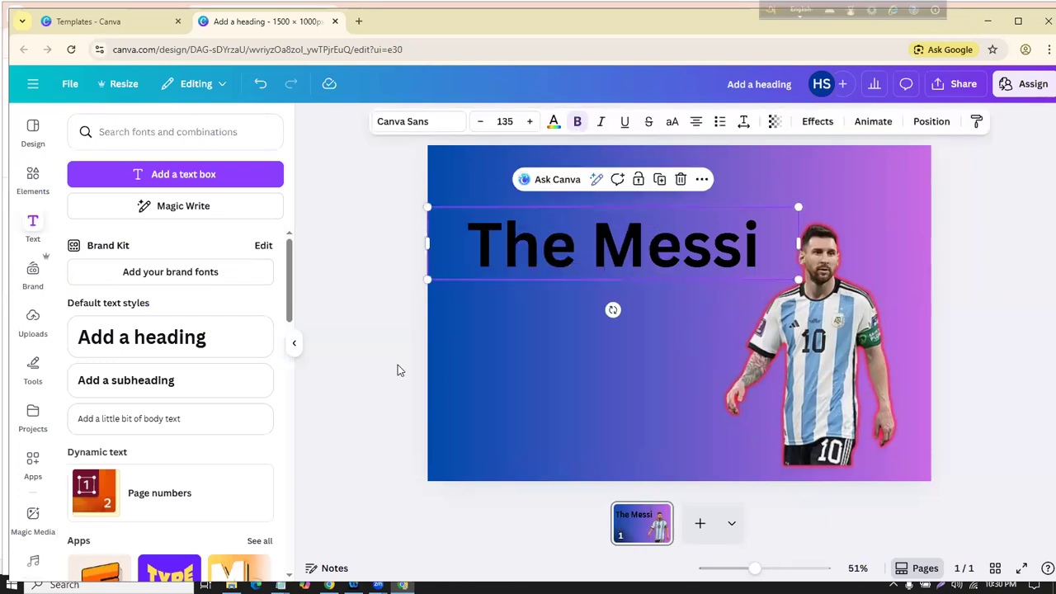
left_click_drag(625, 236, 674, 177)
Step: Move the Messi cutout left, shrink it, and widen the heading's text box leftward
left_click(797, 373)
left_click_drag(797, 373, 529, 375)
left_click_drag(633, 475, 621, 380)
left_click(621, 379)
left_click_drag(565, 348, 590, 382)
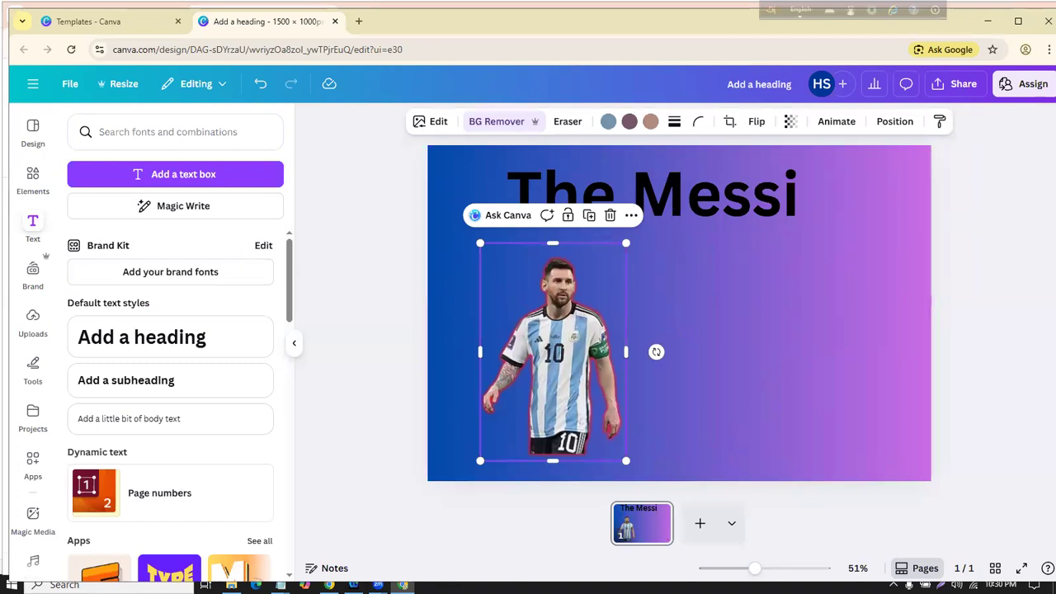
left_click(376, 200)
left_click(576, 198)
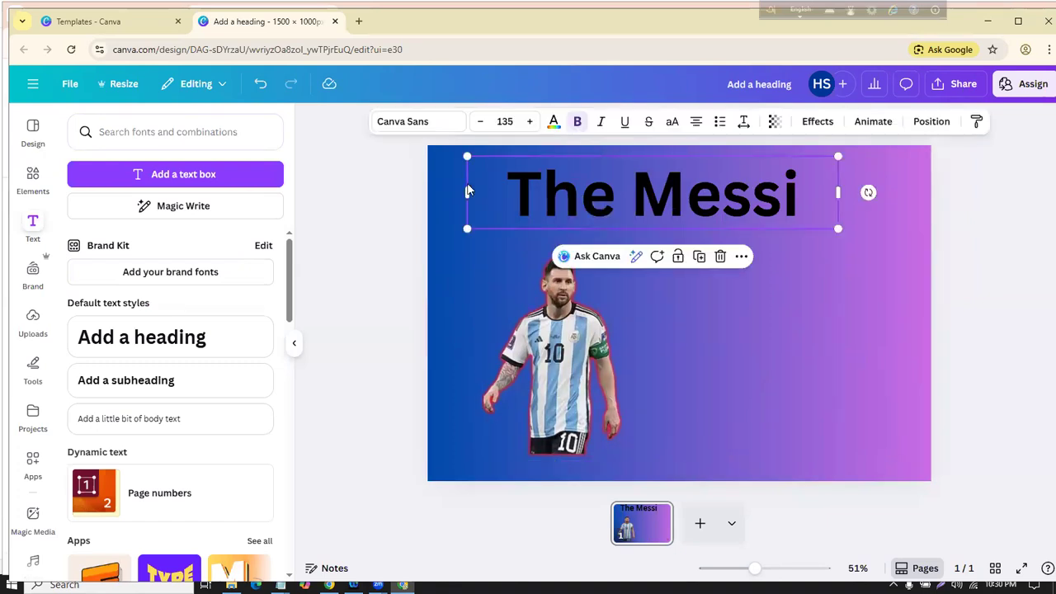
left_click_drag(461, 193, 451, 193)
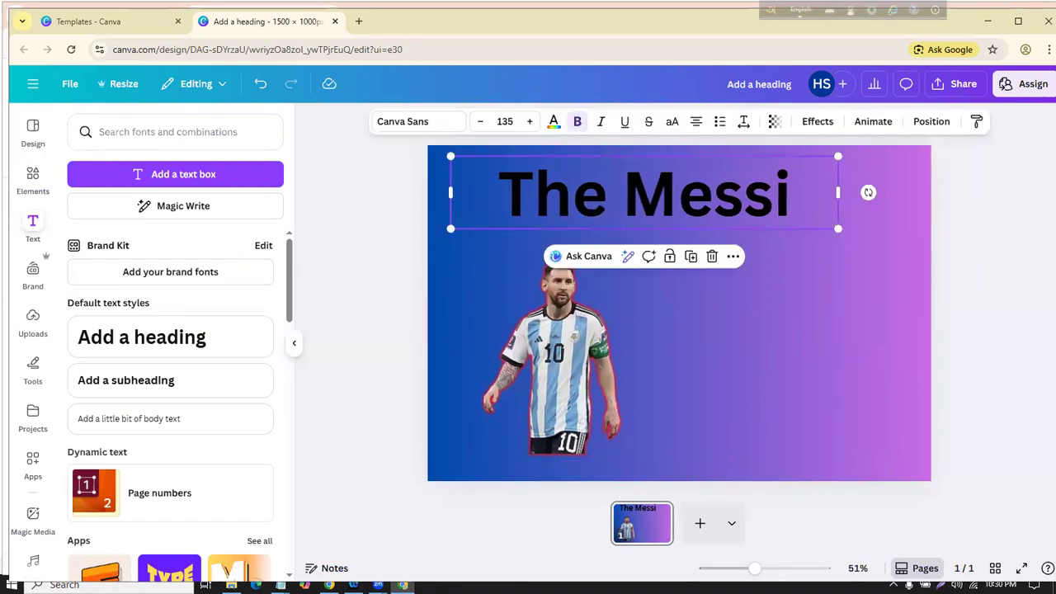
Step: Bring the Class-2 Notepad notes to the front
key("super")
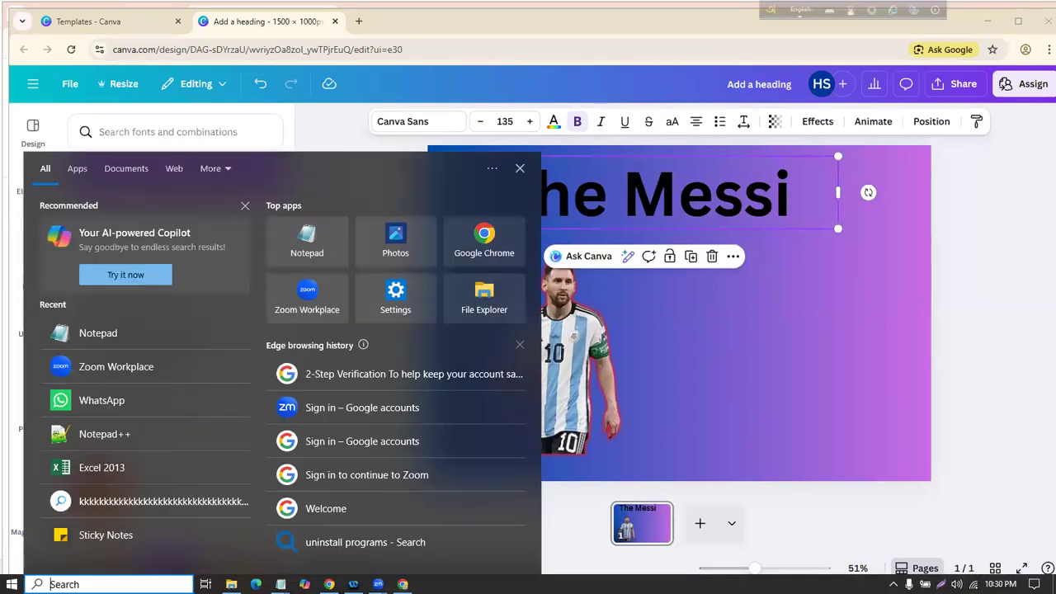
left_click(281, 584)
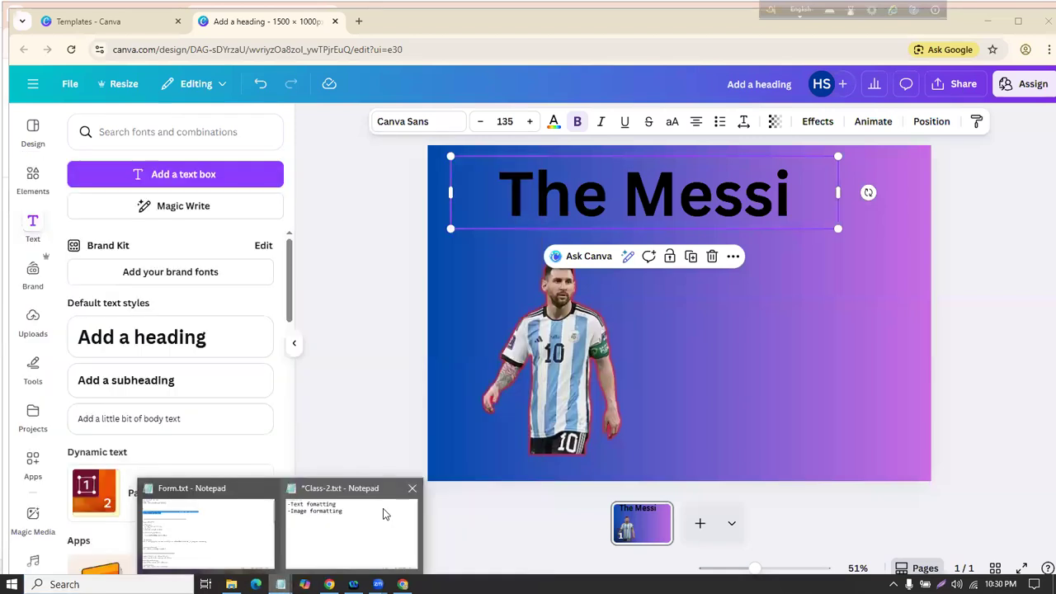
left_click(383, 509)
Step: Add a new line '-Elements' below '-Image formatting'
left_click_drag(13, 112, 425, 111)
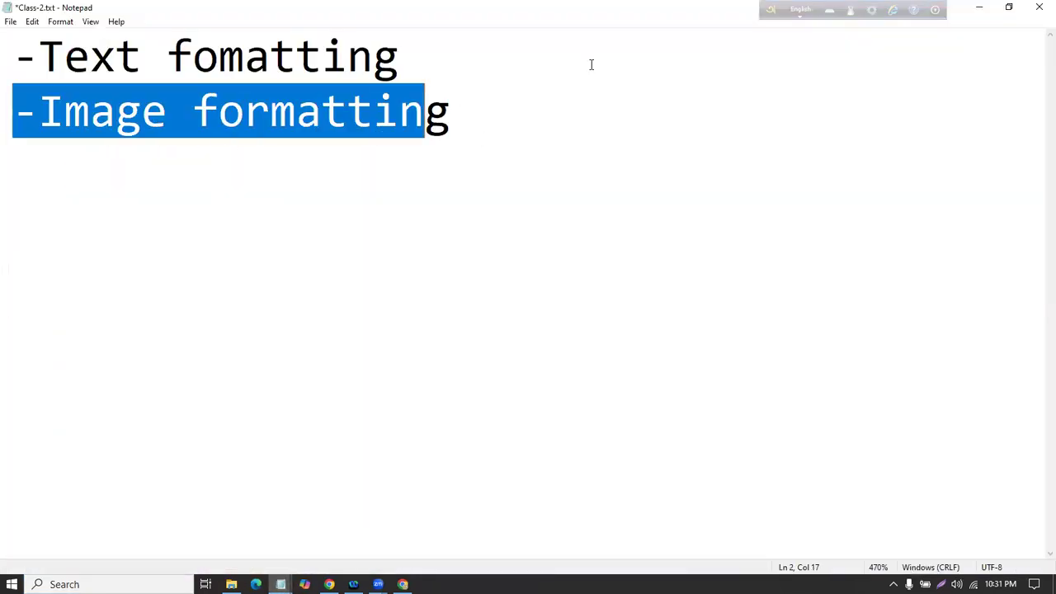
left_click(518, 124)
key("Return")
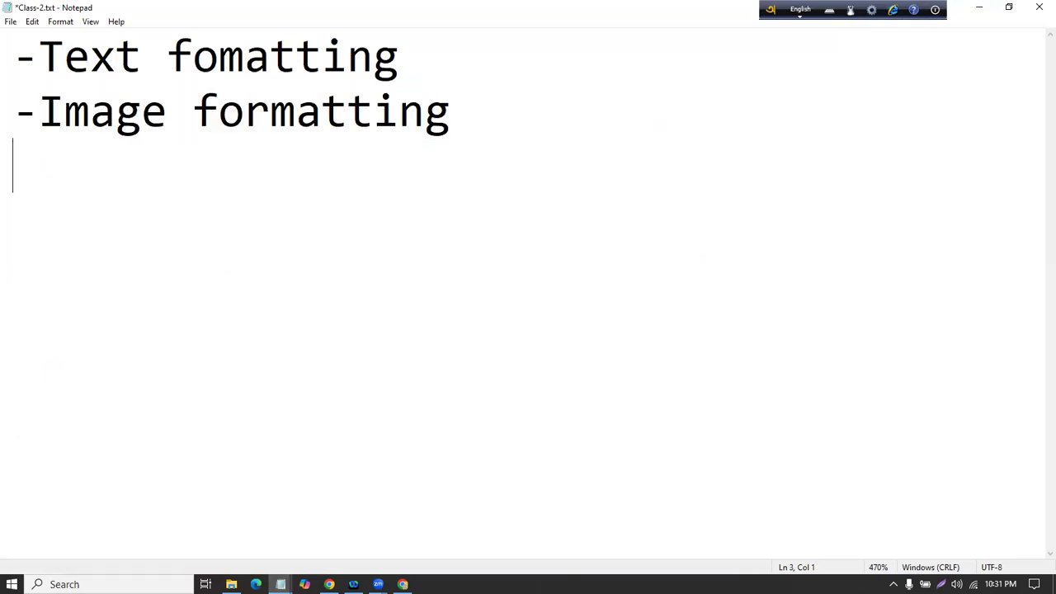
type("-")
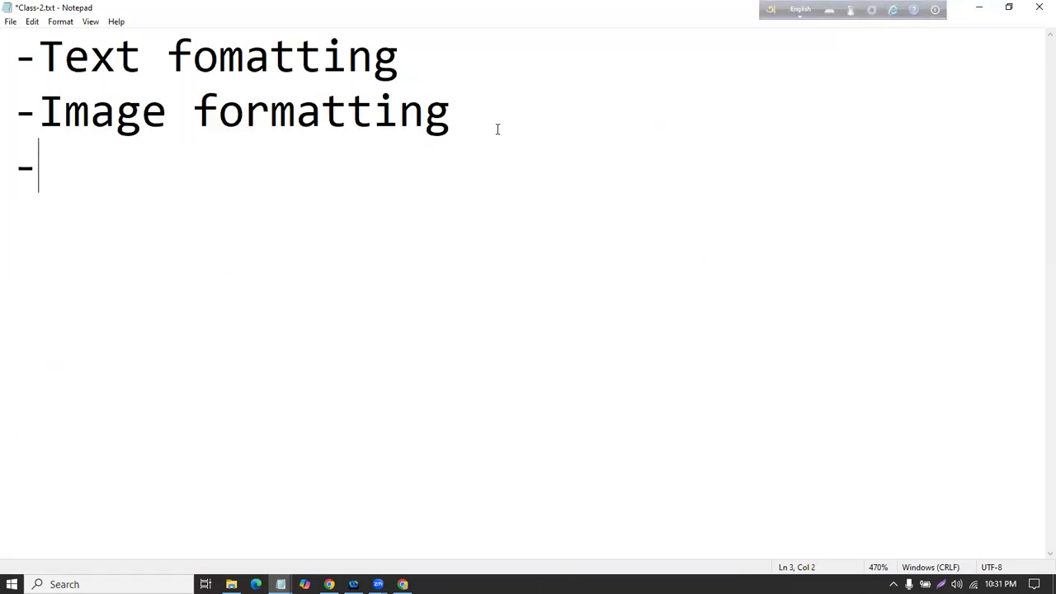
type("Ele")
type("m")
key("BackSpace")
type("ements")
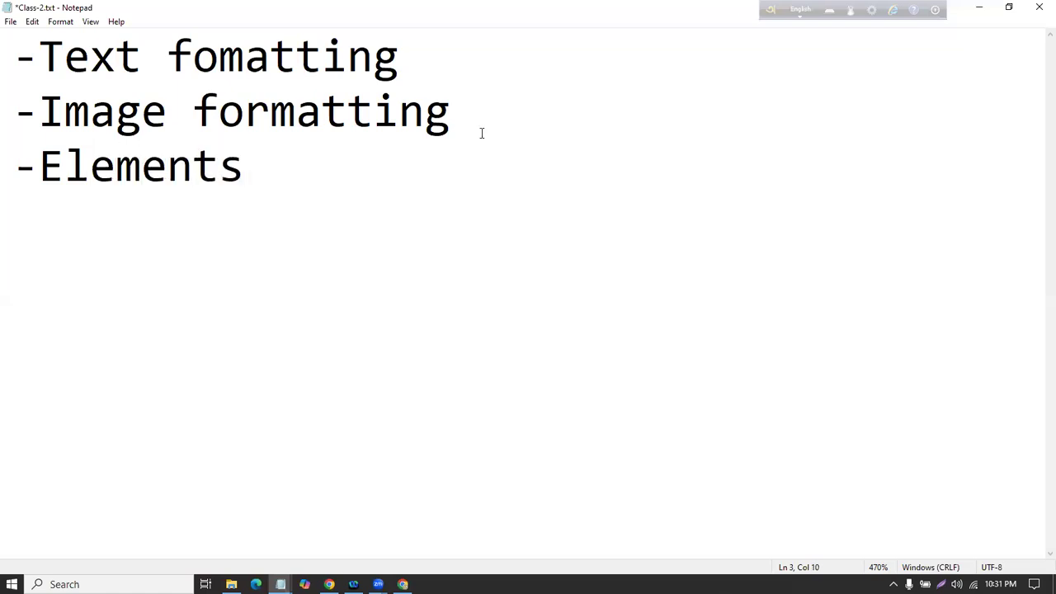
Step: Back in Canva, open the Elements library and scroll its category chips right twice
left_click(978, 8)
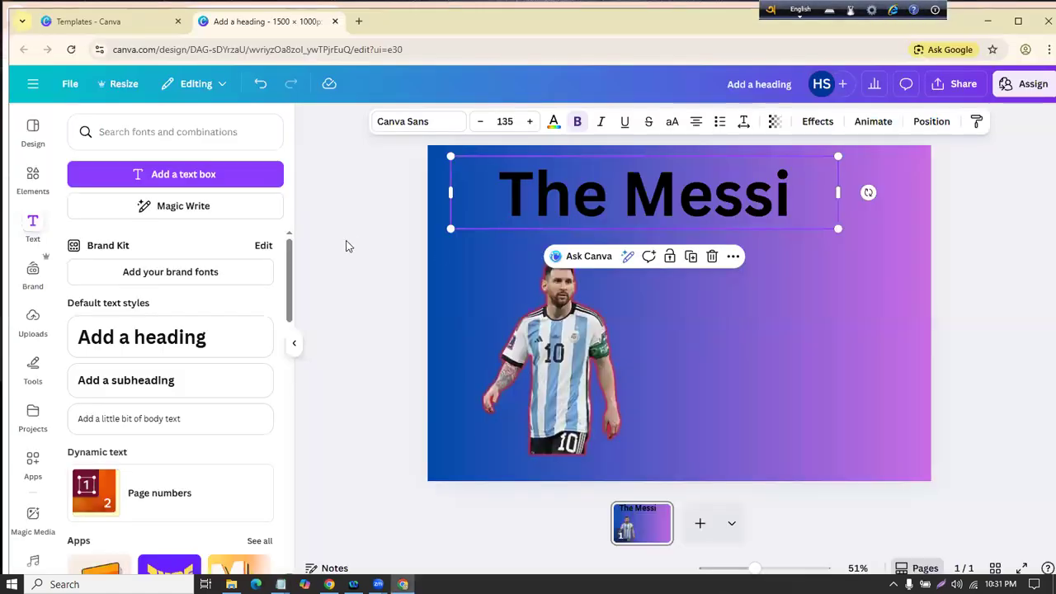
left_click(368, 239)
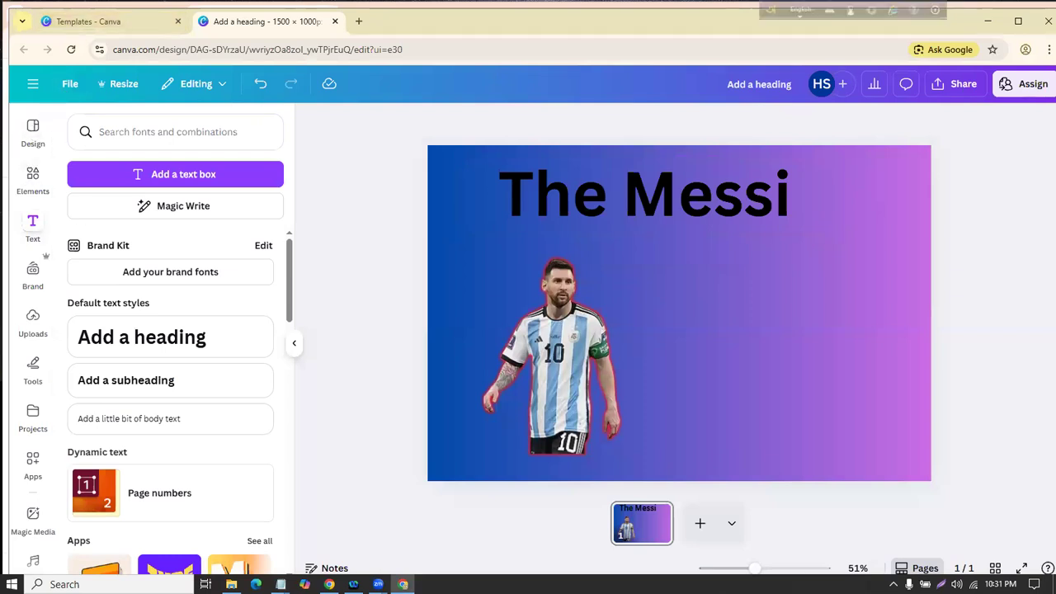
left_click(34, 189)
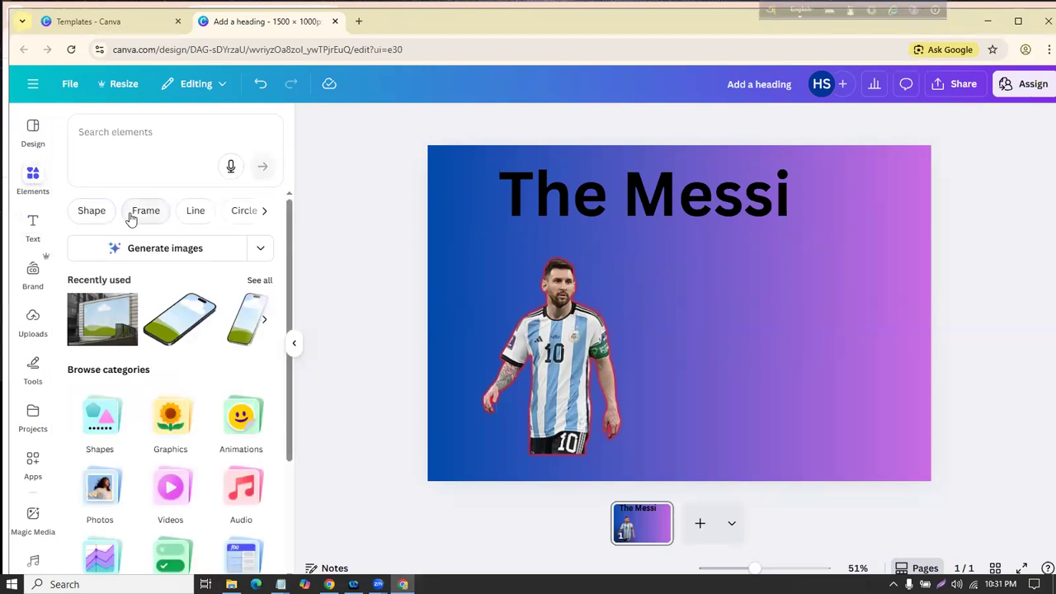
left_click(266, 212)
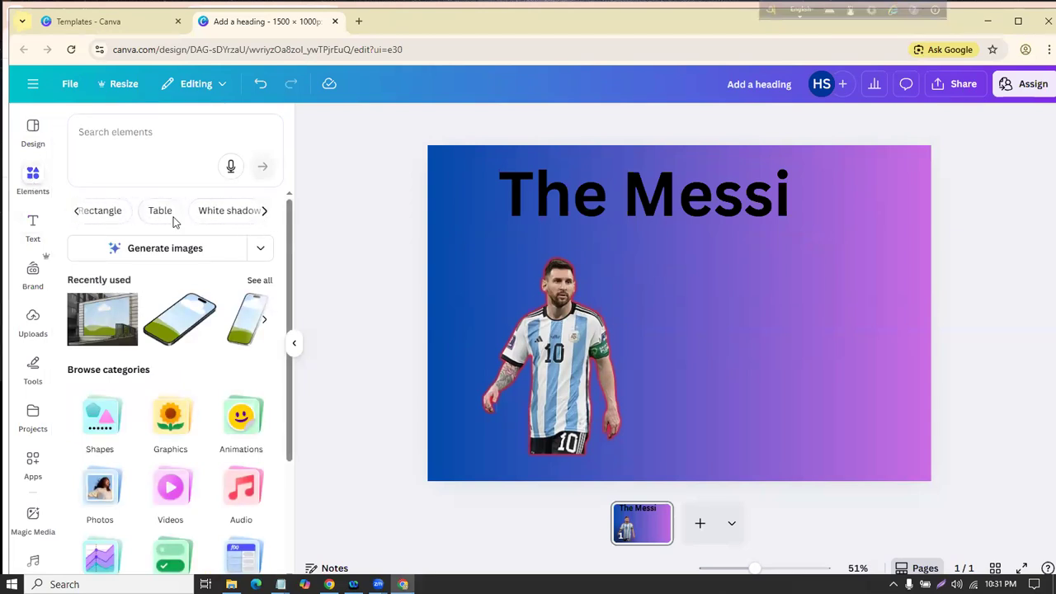
left_click(265, 212)
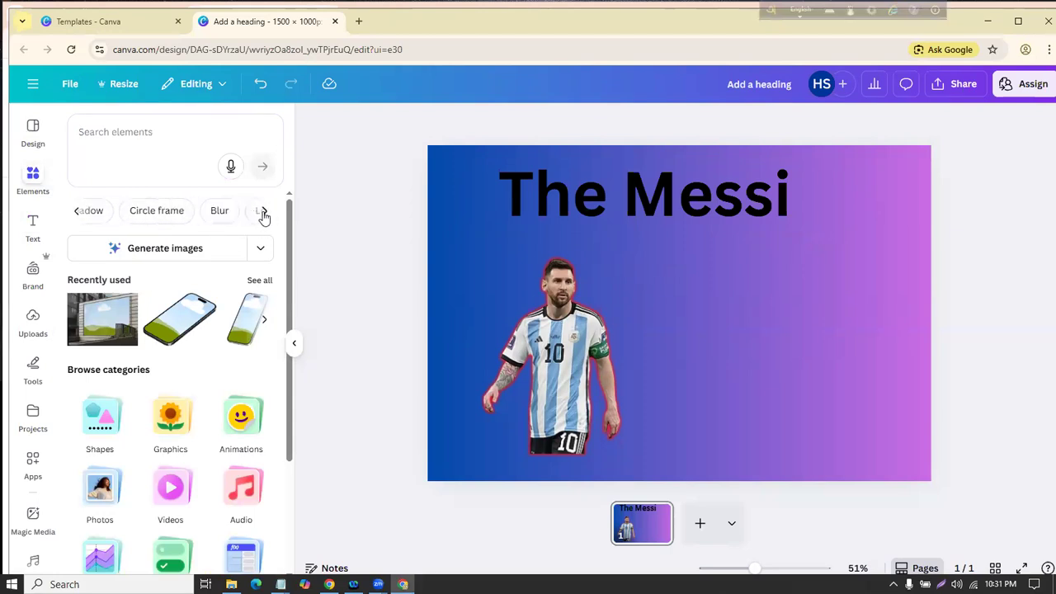
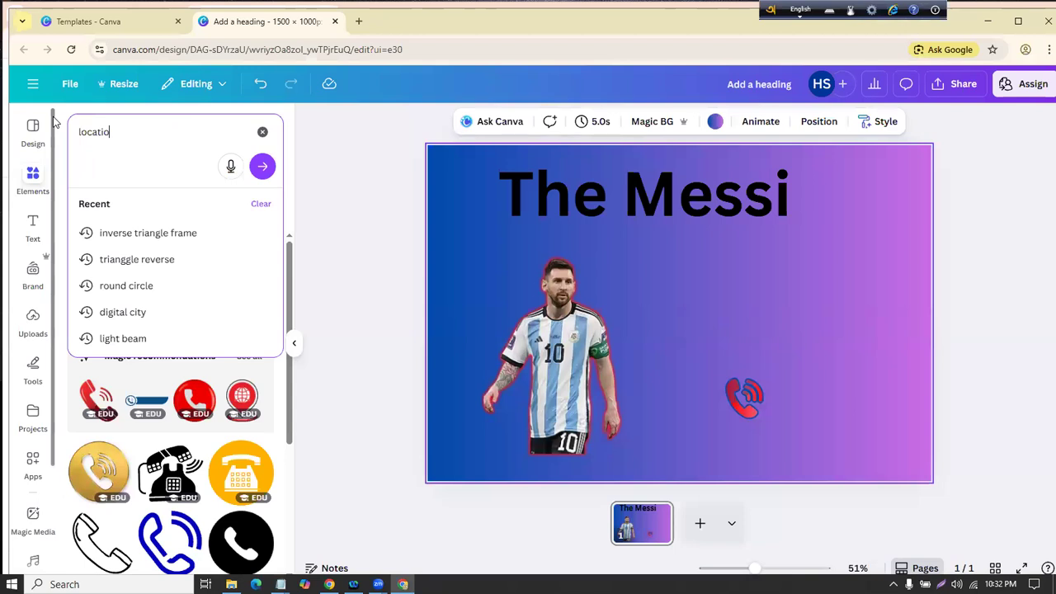
Step: Add the red location pin from the 'location icon' search, shrink it and place it by the phone icon
key("Return")
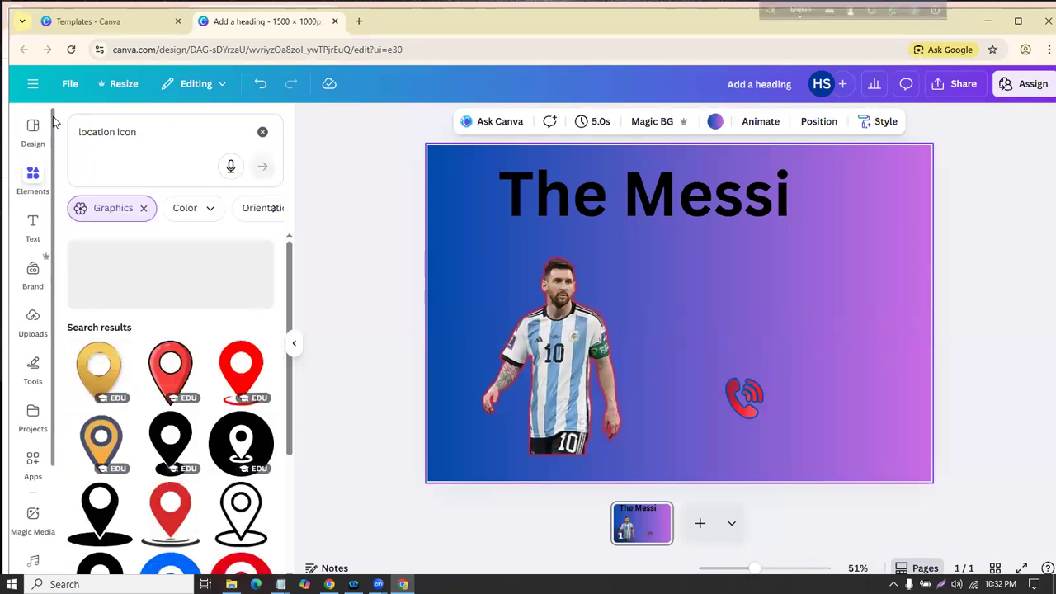
left_click(240, 369)
left_click(761, 309)
left_click(690, 288)
left_click_drag(633, 246, 676, 308)
mouse_move(700, 347)
left_mouse_down()
mouse_move(737, 326)
mouse_move(699, 352)
left_mouse_up()
Step: Recolour the location pin dark blue
left_click(549, 122)
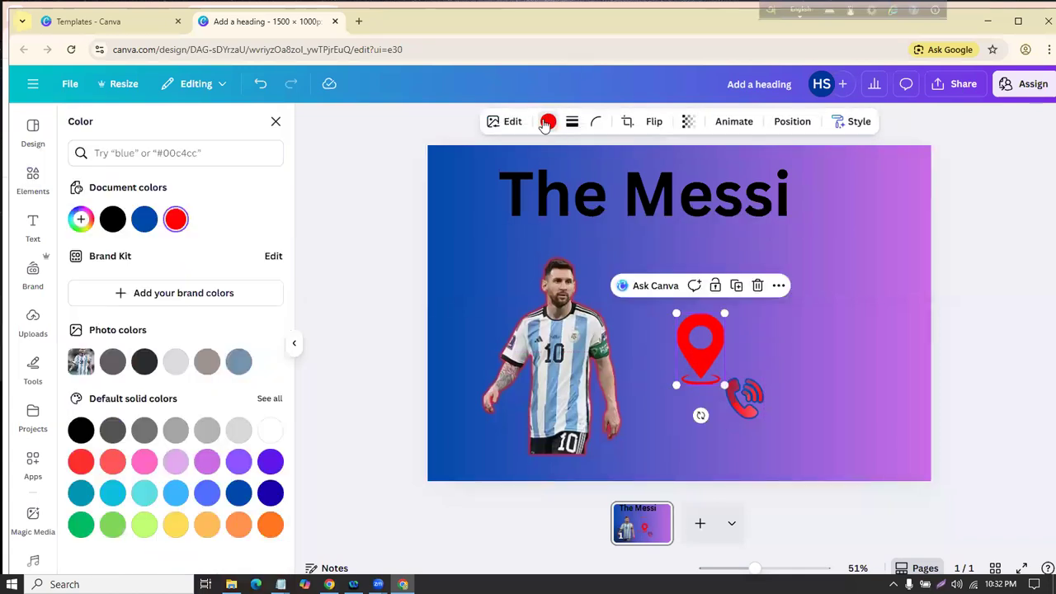
left_click(269, 493)
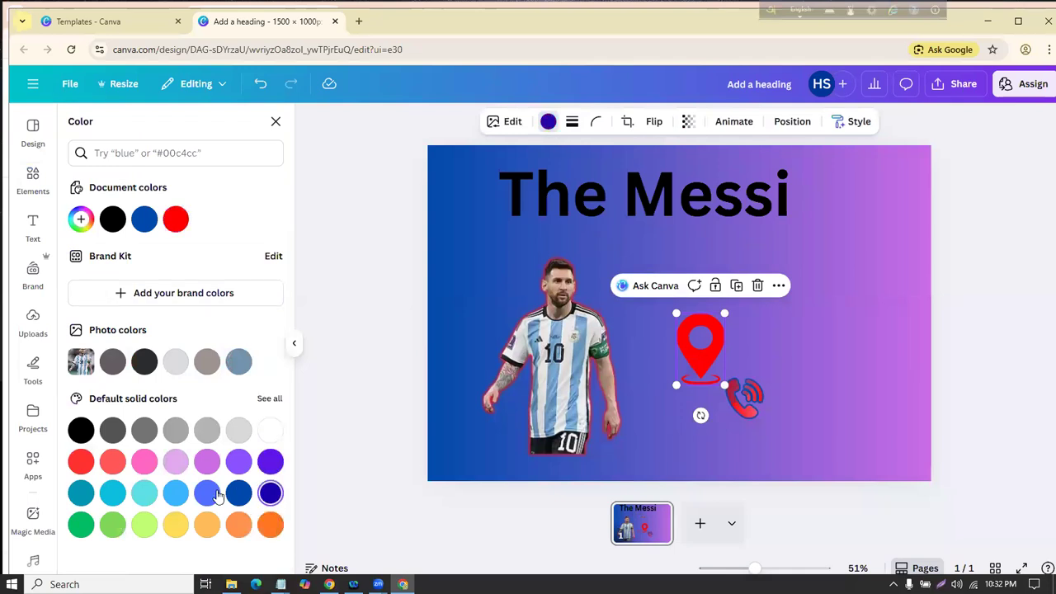
left_click(239, 492)
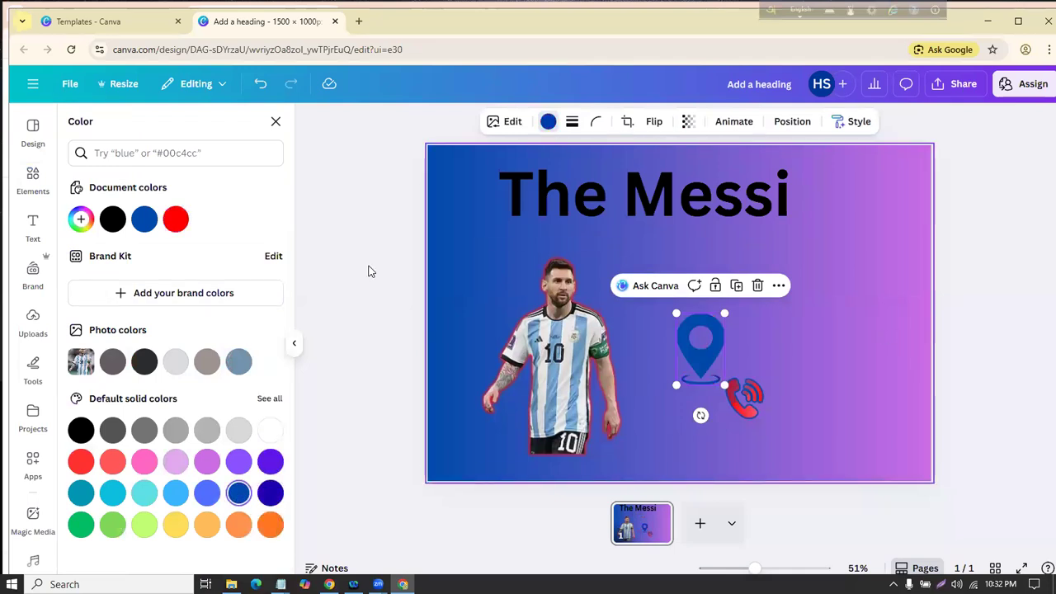
left_click(276, 121)
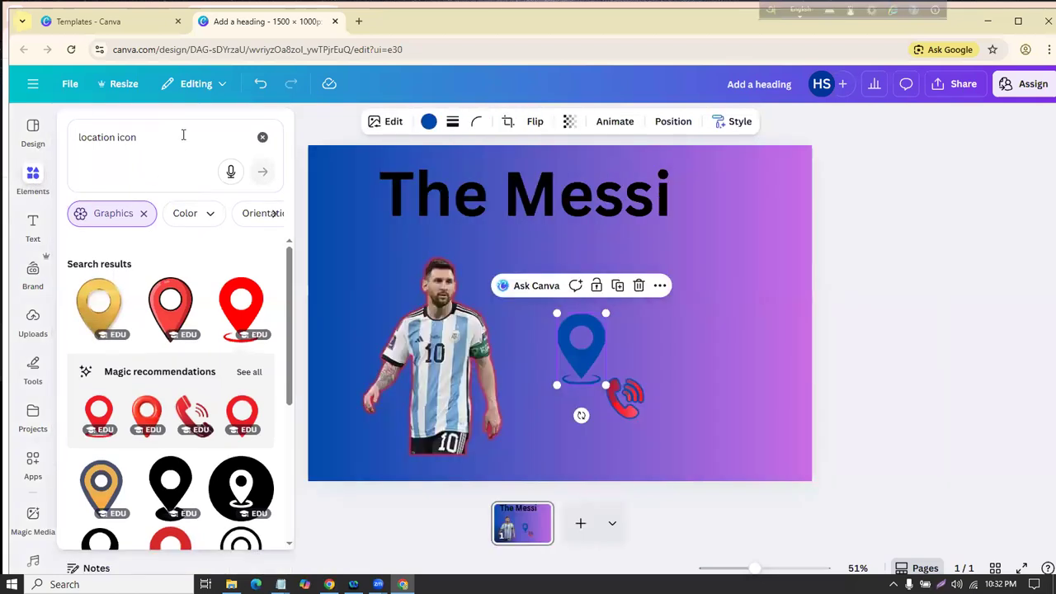
left_click(183, 135)
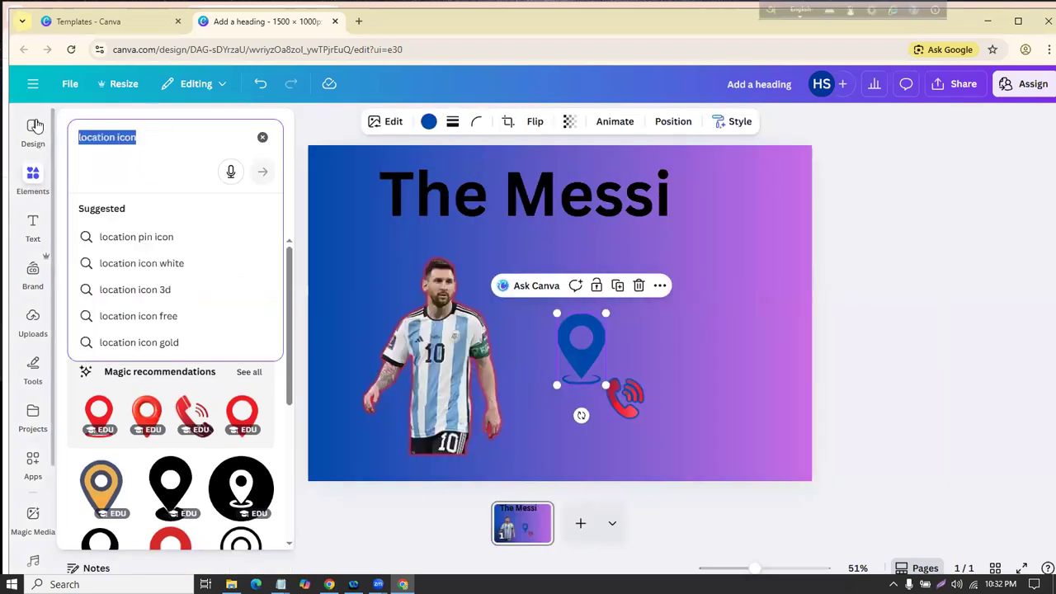
Step: Search the elements for 'danger icon'
key("BackSpace")
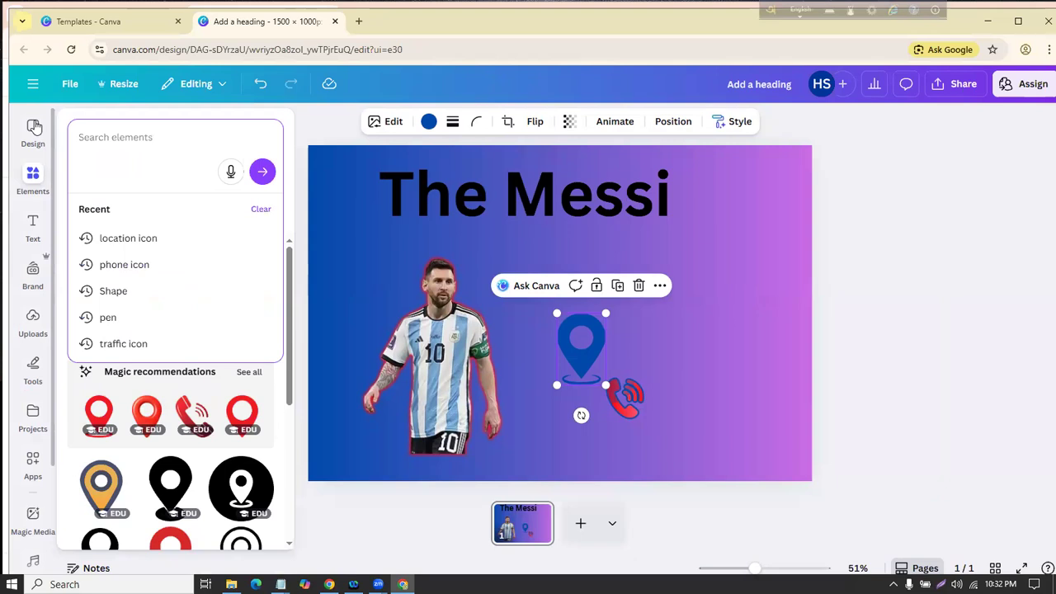
type("danger icon")
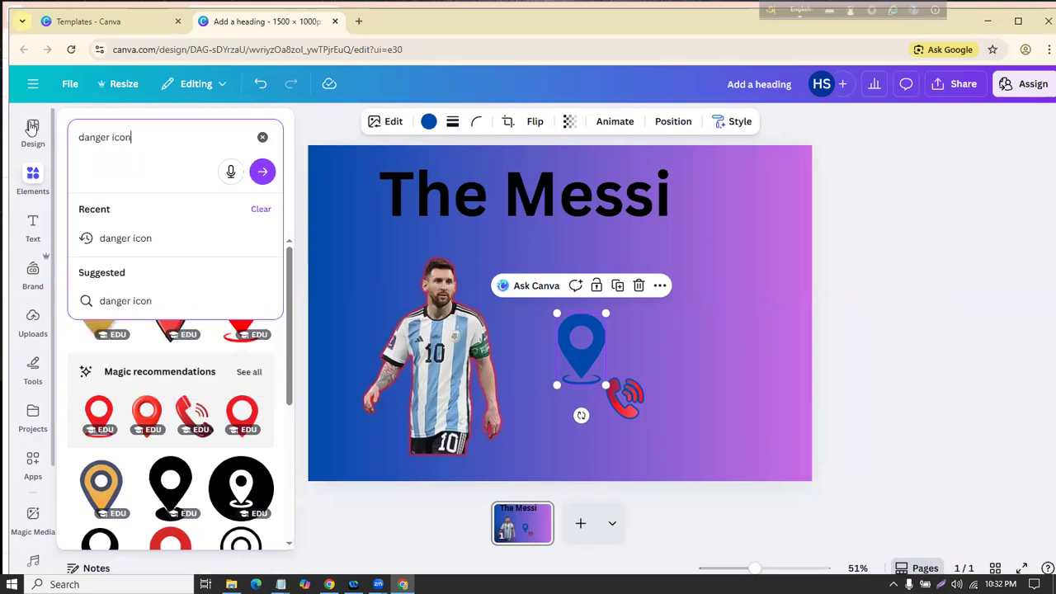
key("Return")
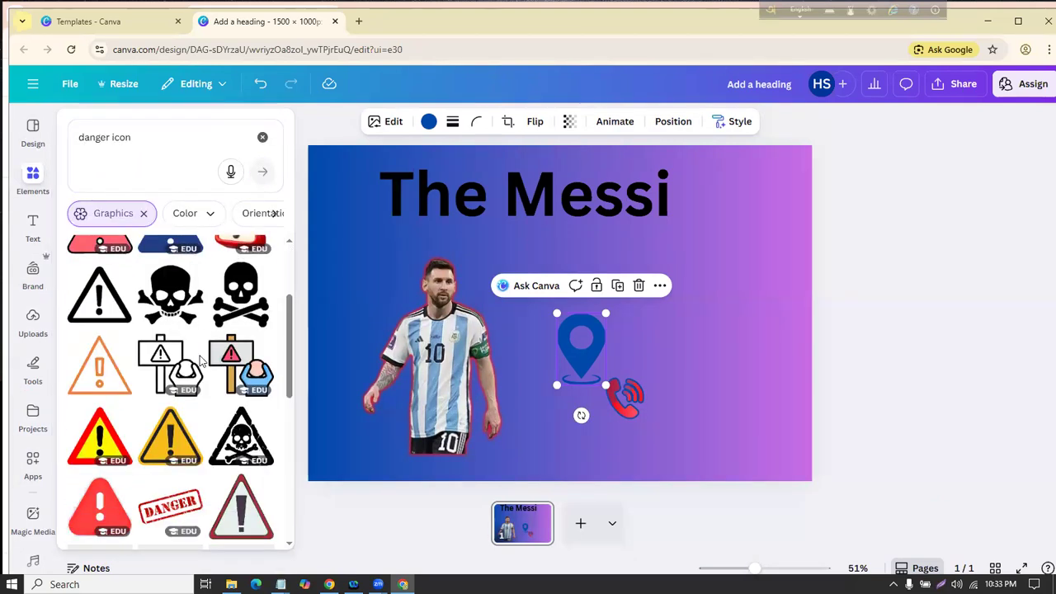
Step: Replace the search query with 'discount icon with 50%' in the Elements panel
left_click(150, 137)
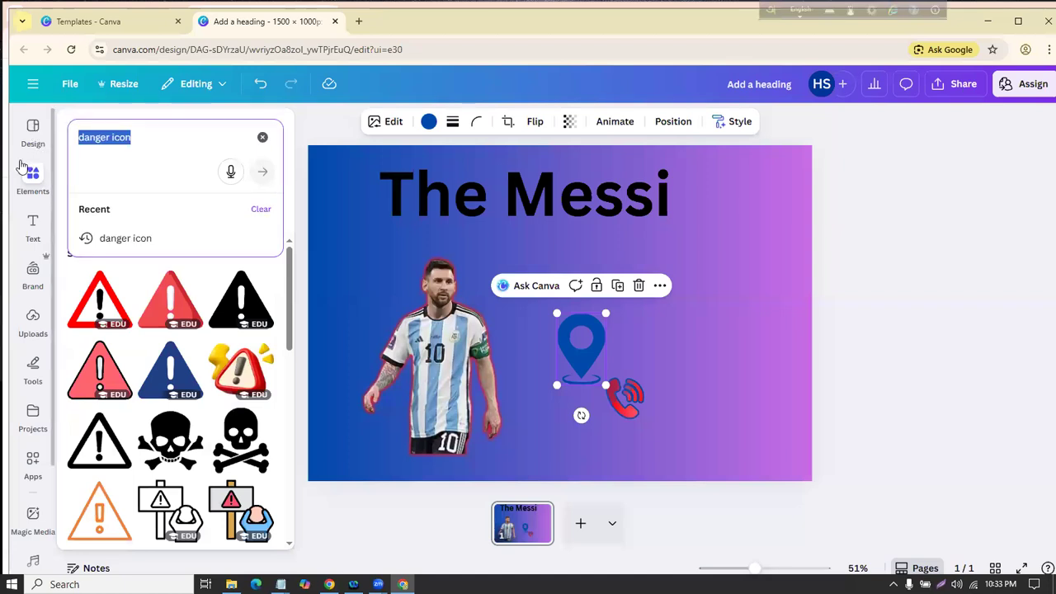
type("discou")
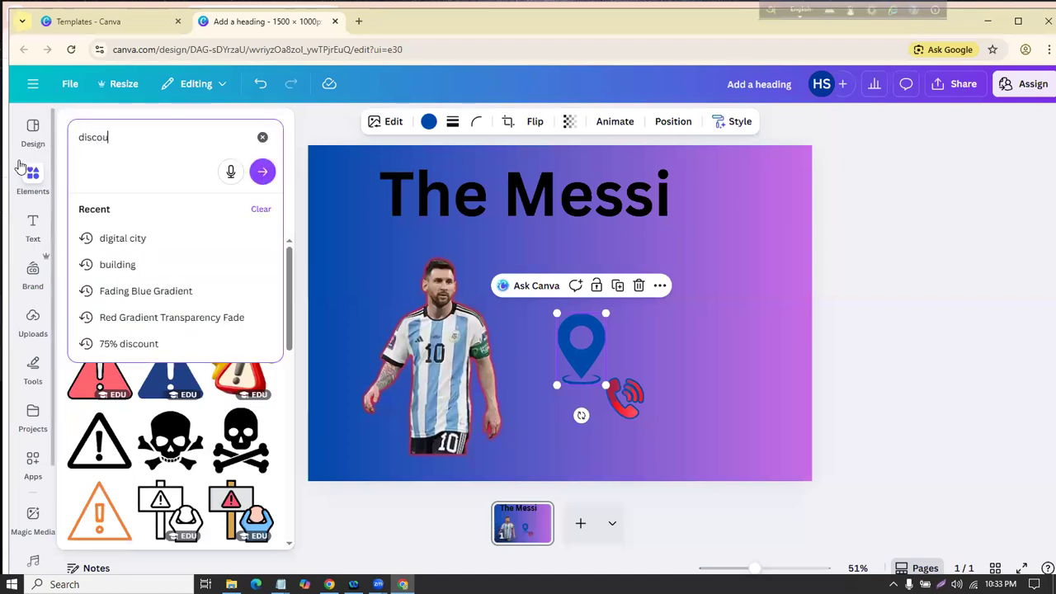
type("nt icon with 50%")
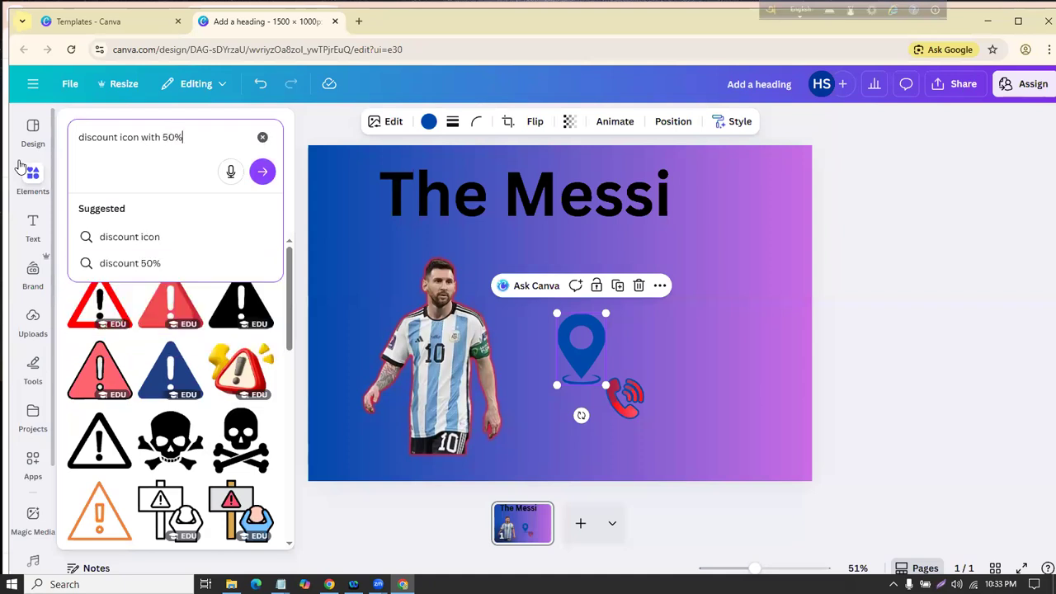
left_click(13, 169)
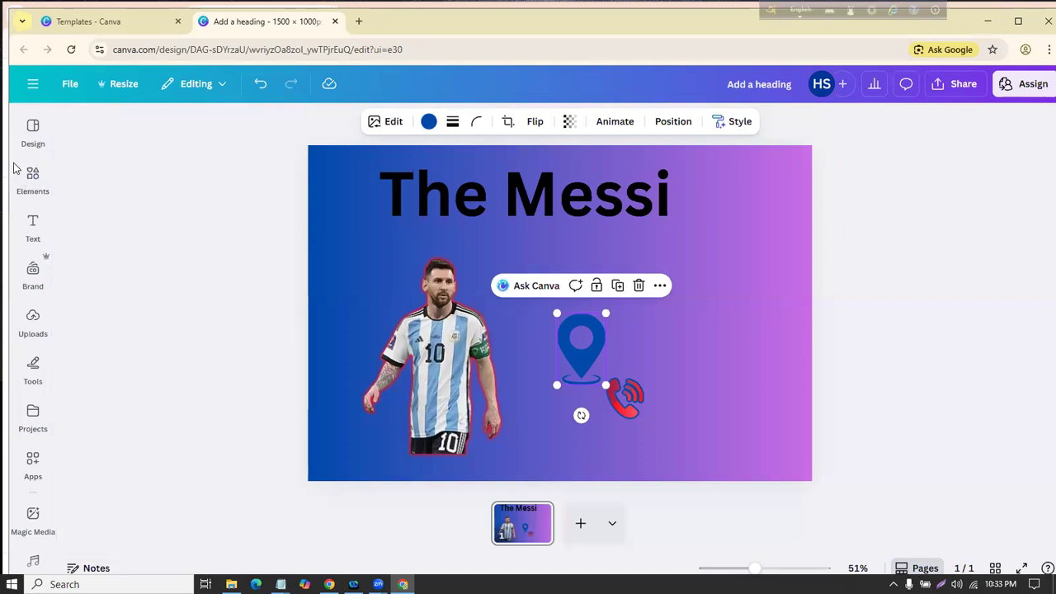
left_click(38, 186)
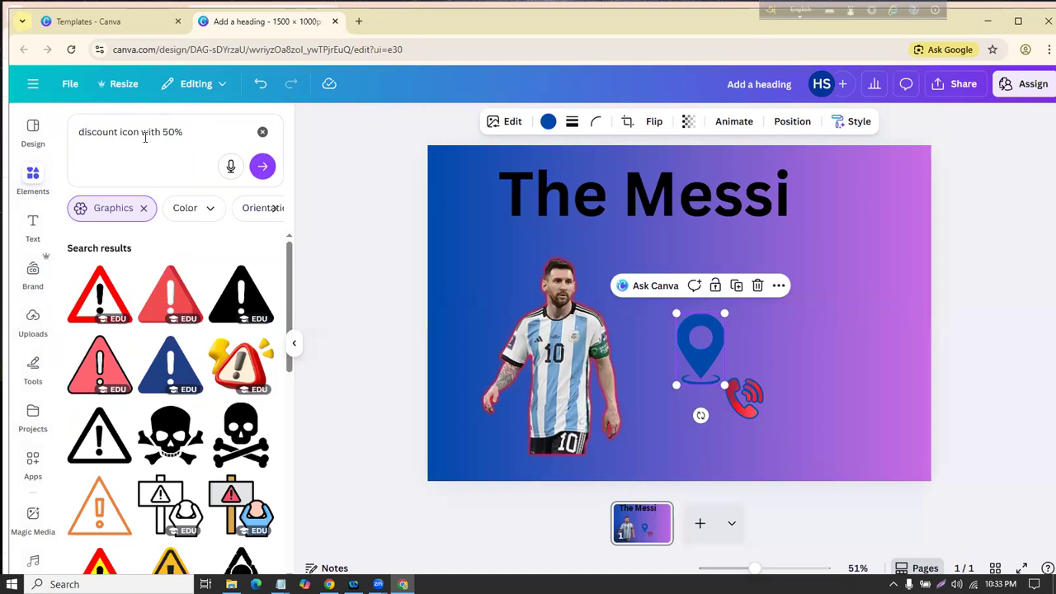
Step: Swap the red 50% OFF graphic for a smaller yellow-red 50% OFF starburst at the upper right
left_click(263, 167)
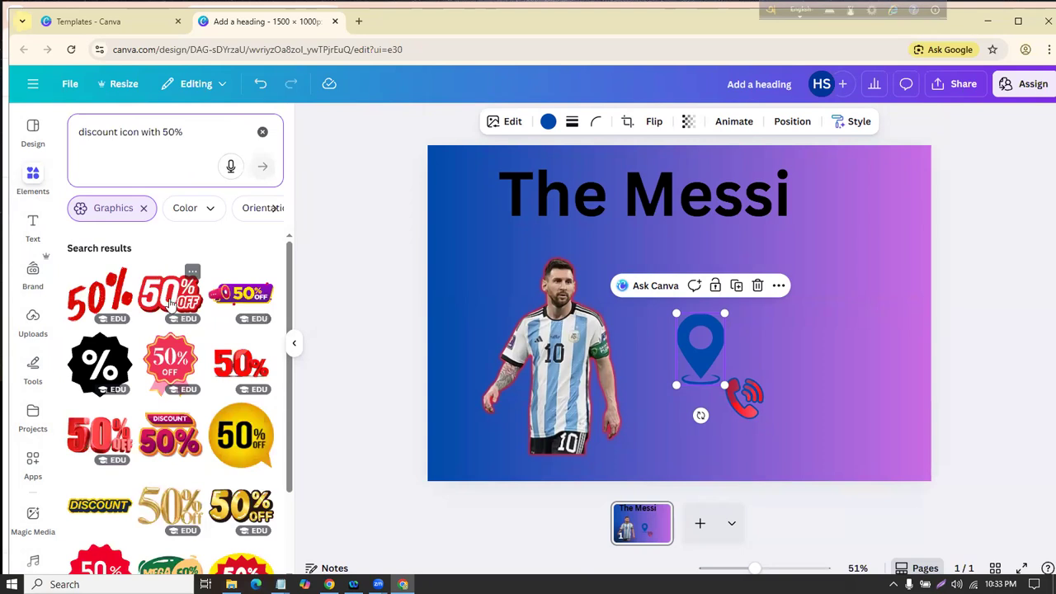
left_click(171, 299)
left_click_drag(641, 313, 789, 280)
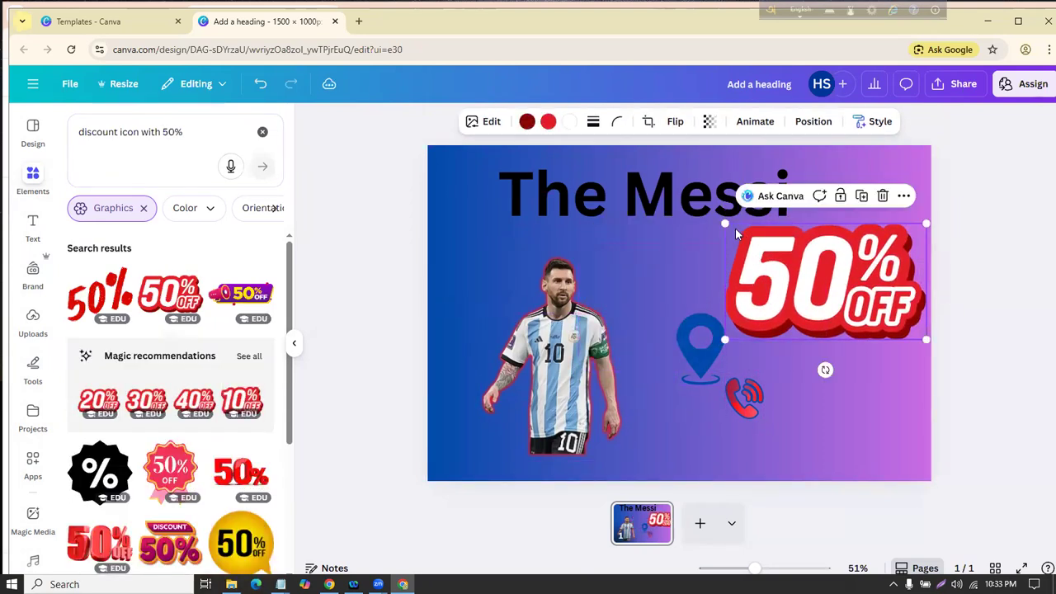
scroll(183, 373, "down", 3)
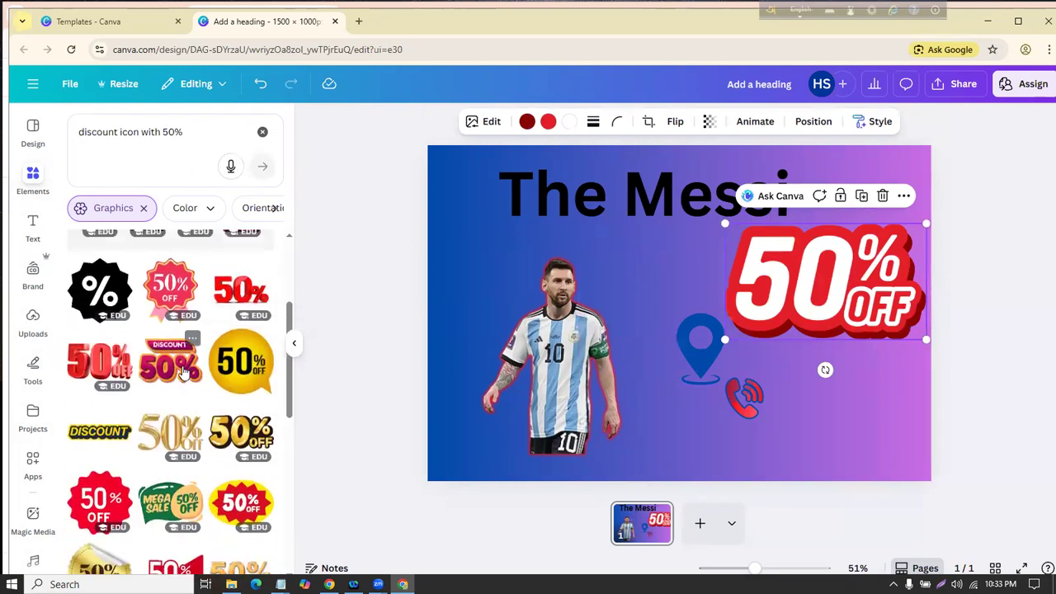
scroll(183, 373, "down", 3)
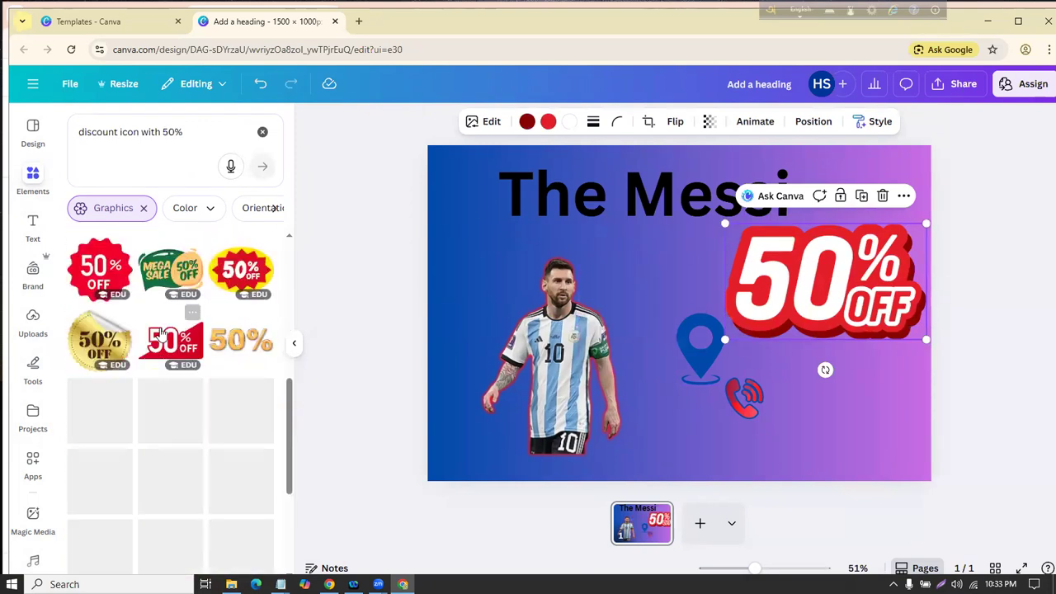
left_click(240, 268)
left_click(797, 287)
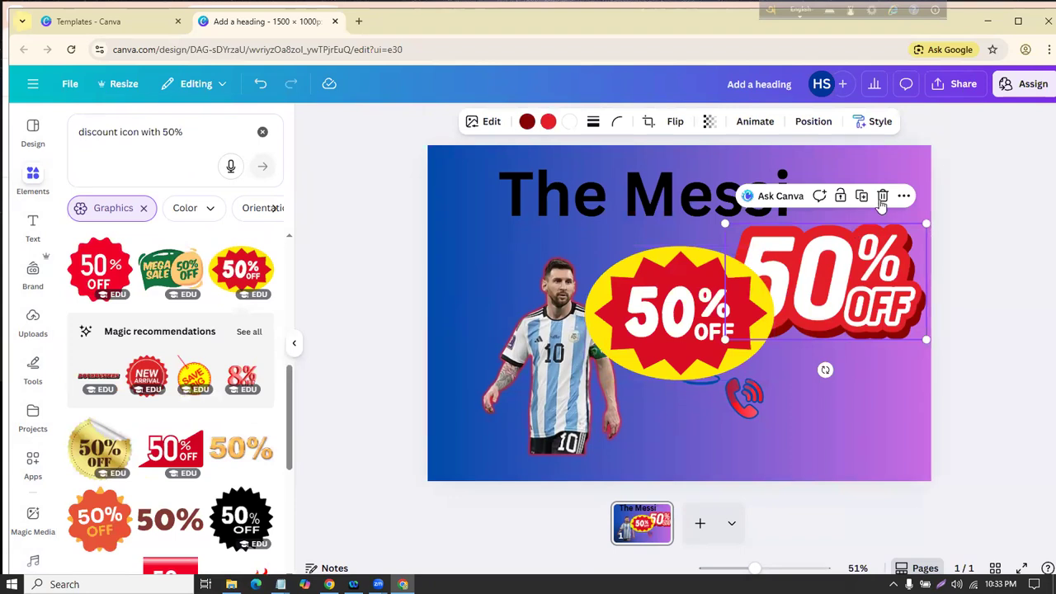
key("Delete")
left_click_drag(722, 311, 854, 281)
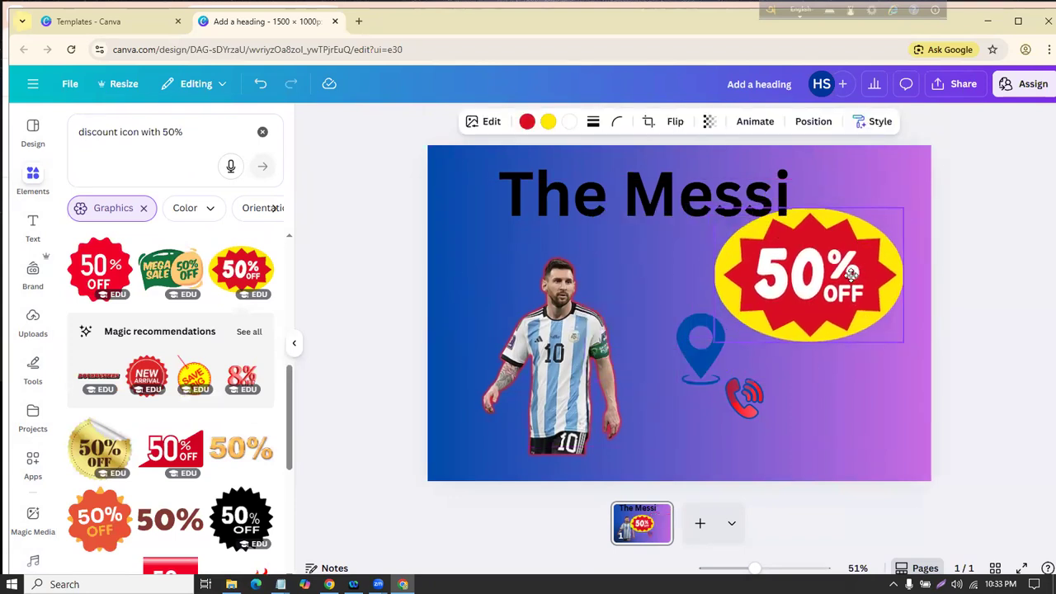
left_click_drag(713, 216, 799, 274)
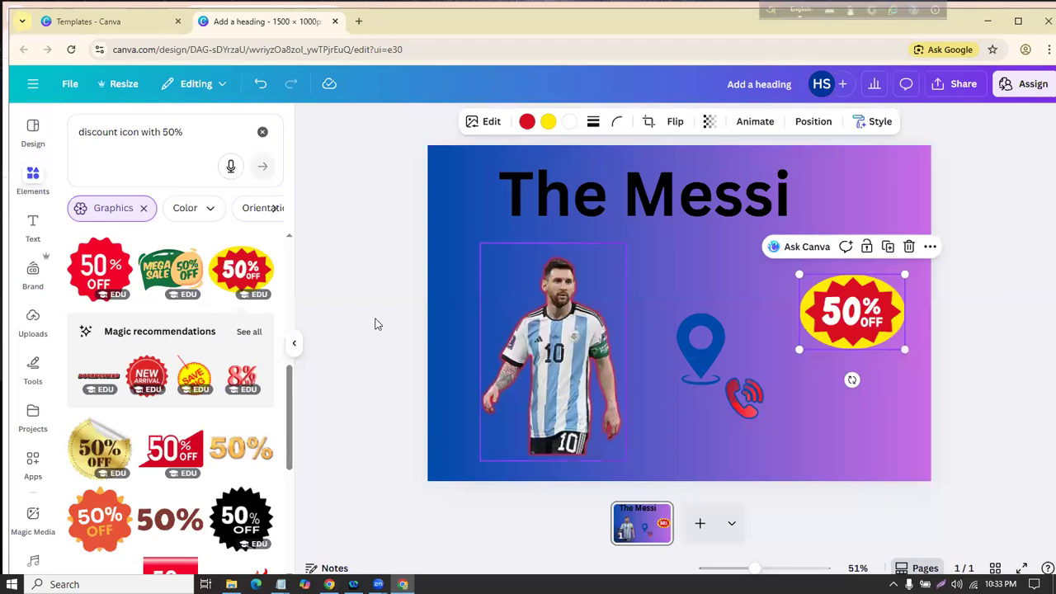
Step: Clear the search and append ', Shape' to the Class-2 notes
left_click(200, 120)
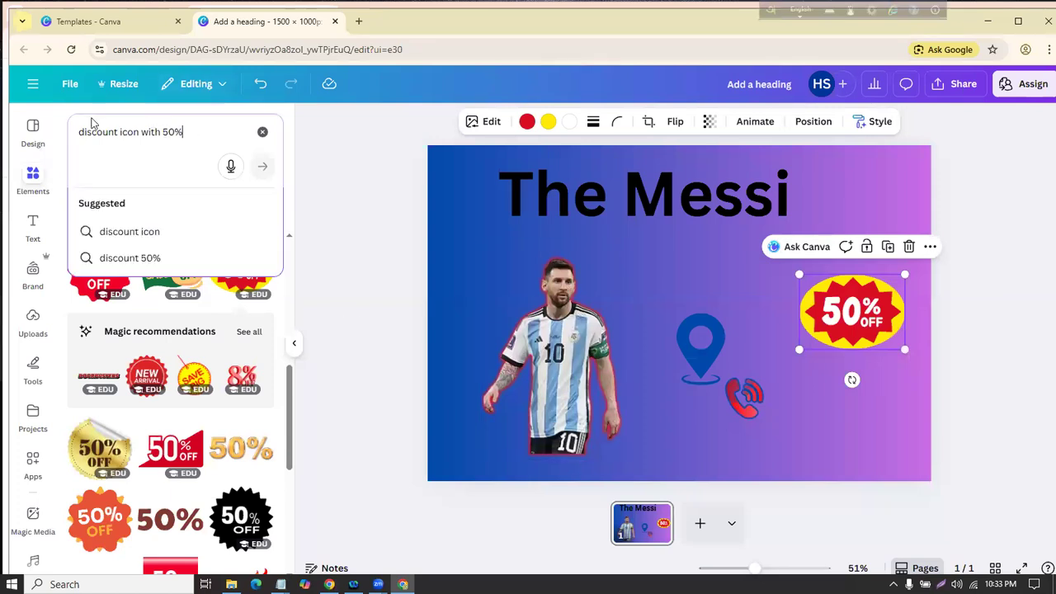
key("BackSpace")
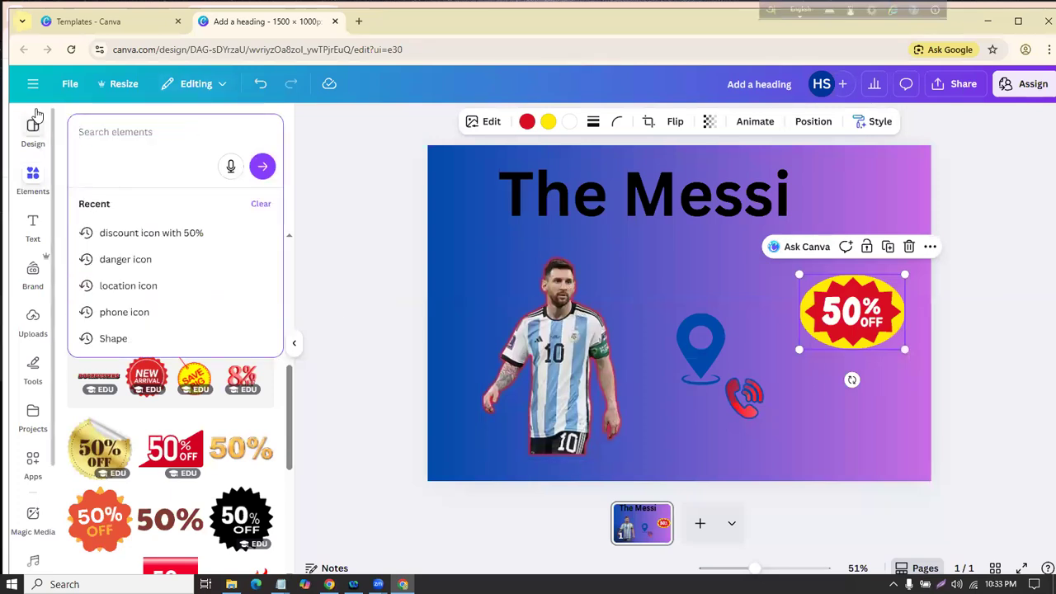
left_click(280, 584)
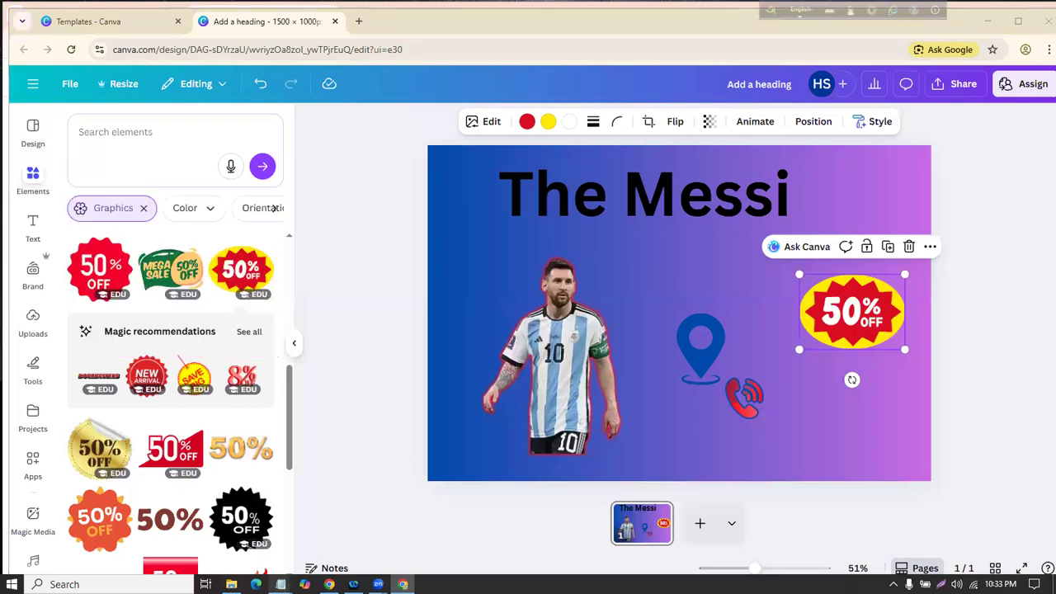
left_click(377, 535)
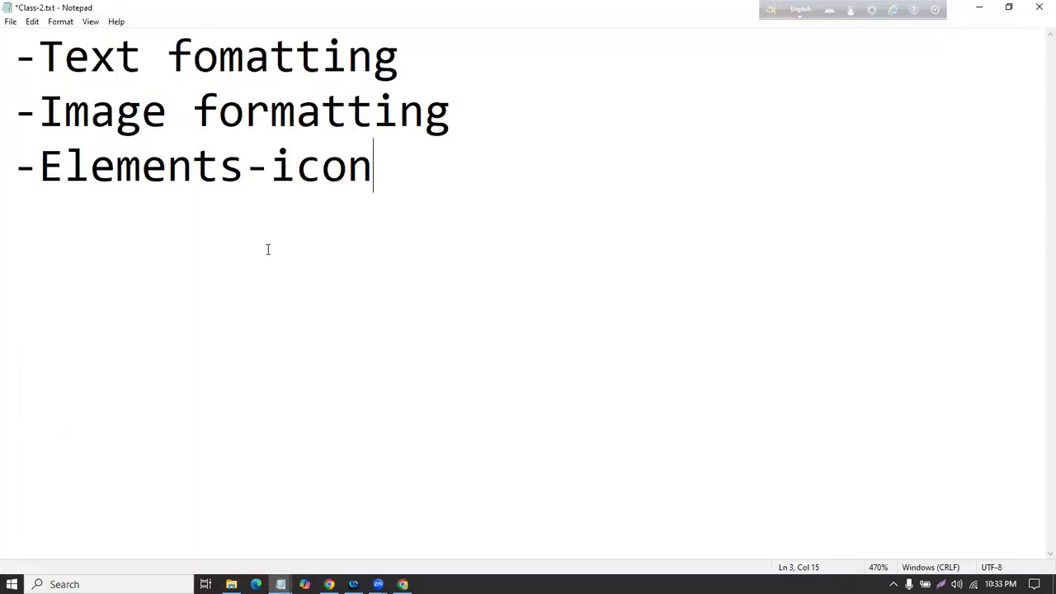
type(", Shape")
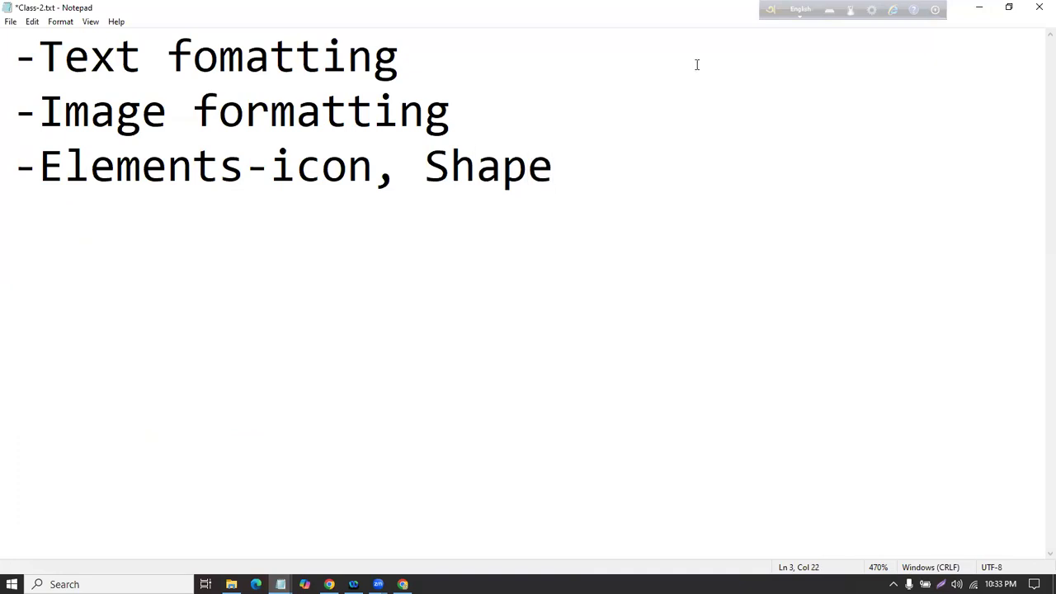
left_click(979, 7)
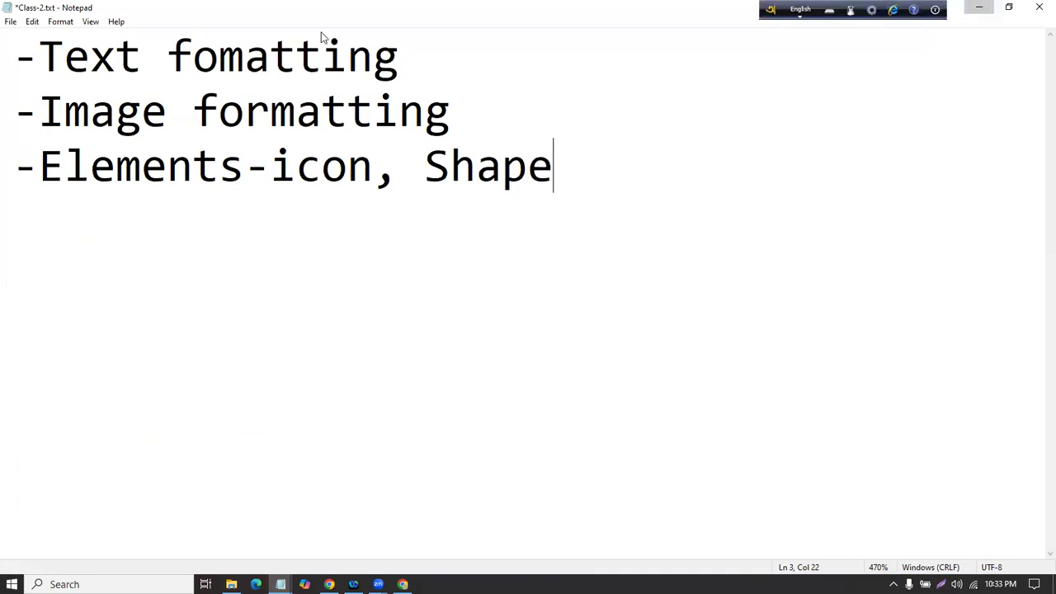
left_click(401, 182)
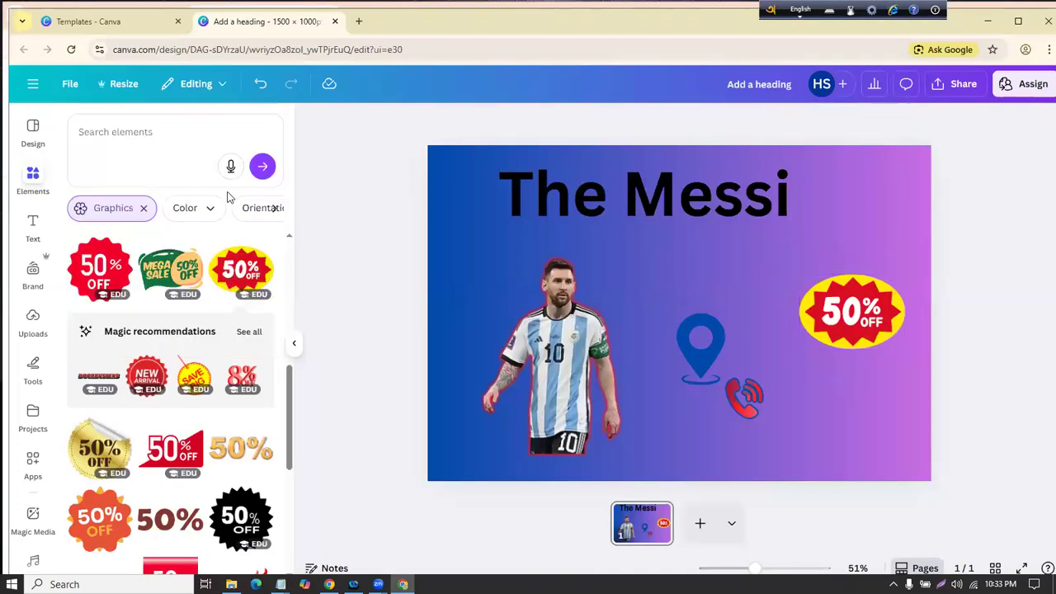
left_click(146, 211)
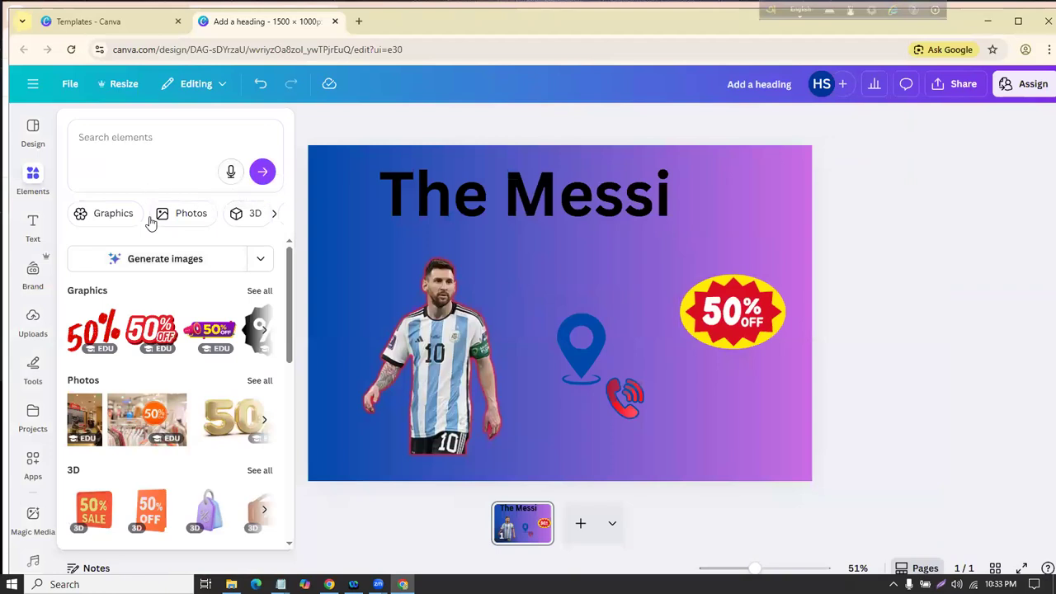
scroll(159, 273, "down", 3)
scroll(160, 272, "down", 3)
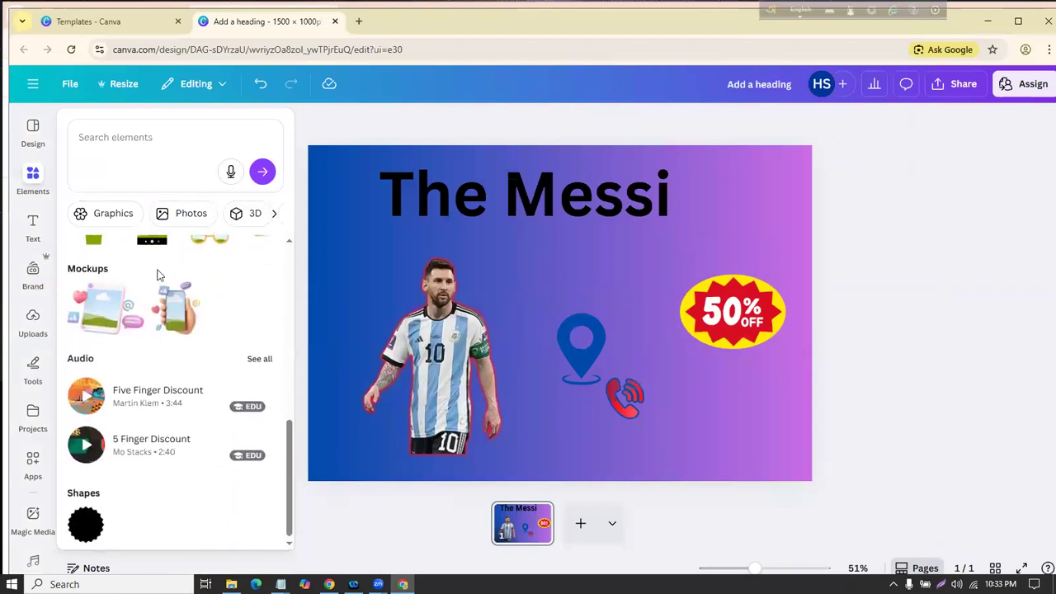
scroll(159, 280, "up", 3)
scroll(160, 282, "down", 1)
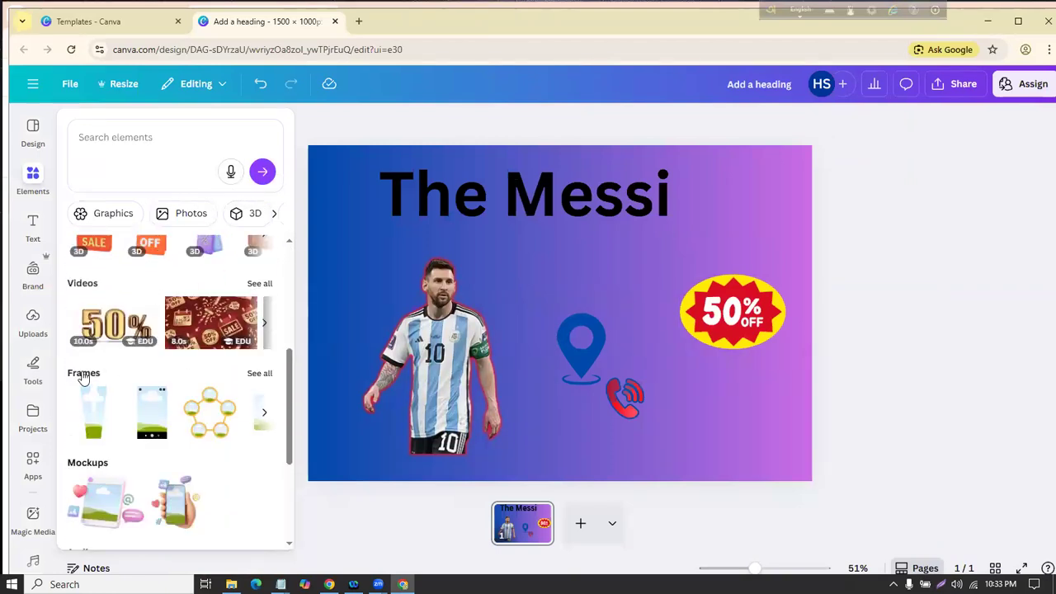
scroll(89, 373, "down", 3)
scroll(138, 355, "up", 4)
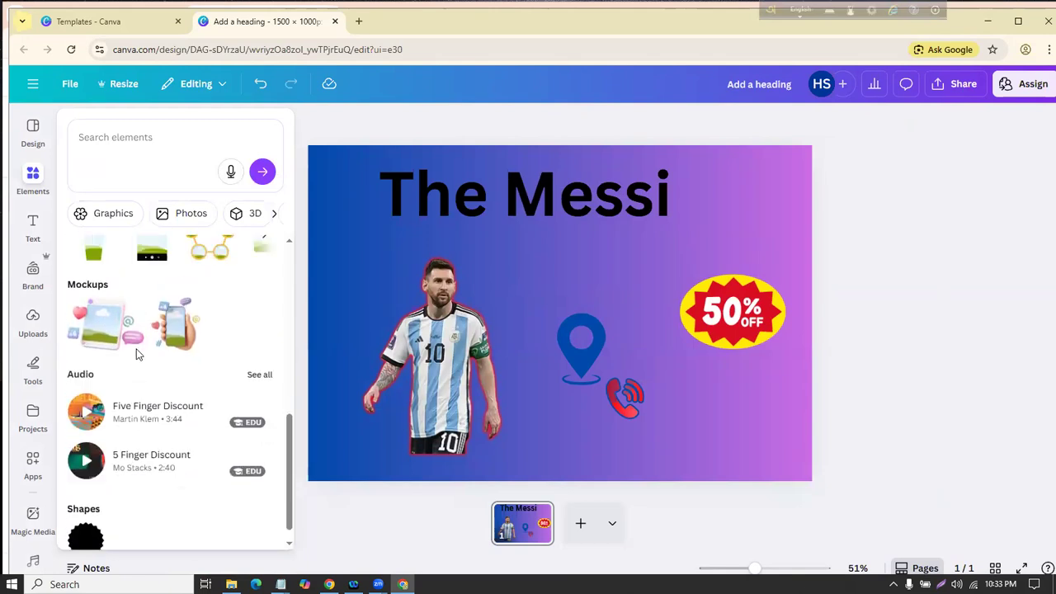
scroll(196, 357, "up", 3)
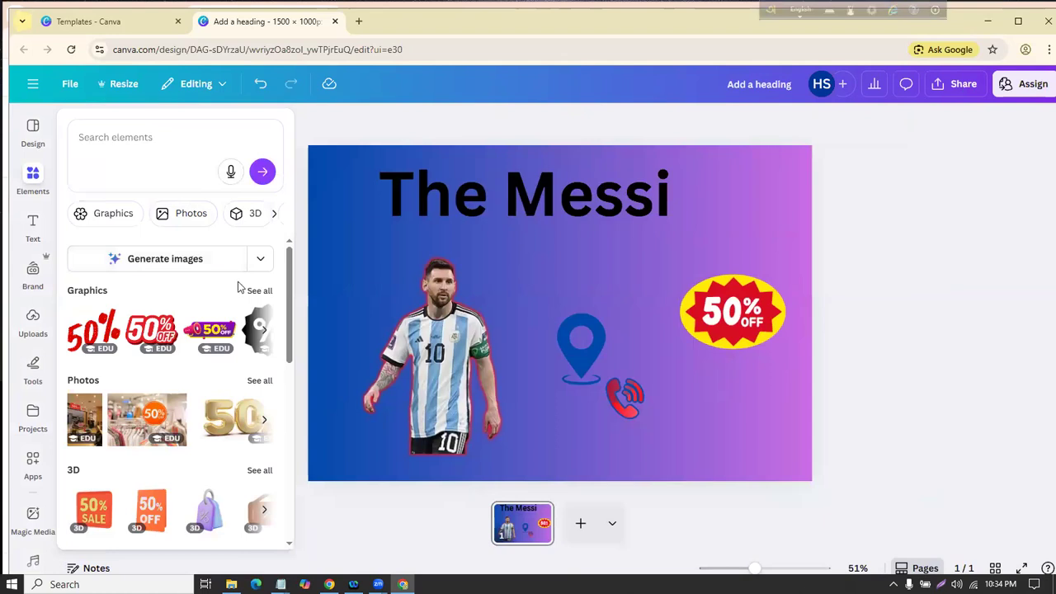
scroll(239, 273, "down", 2)
scroll(236, 283, "down", 2)
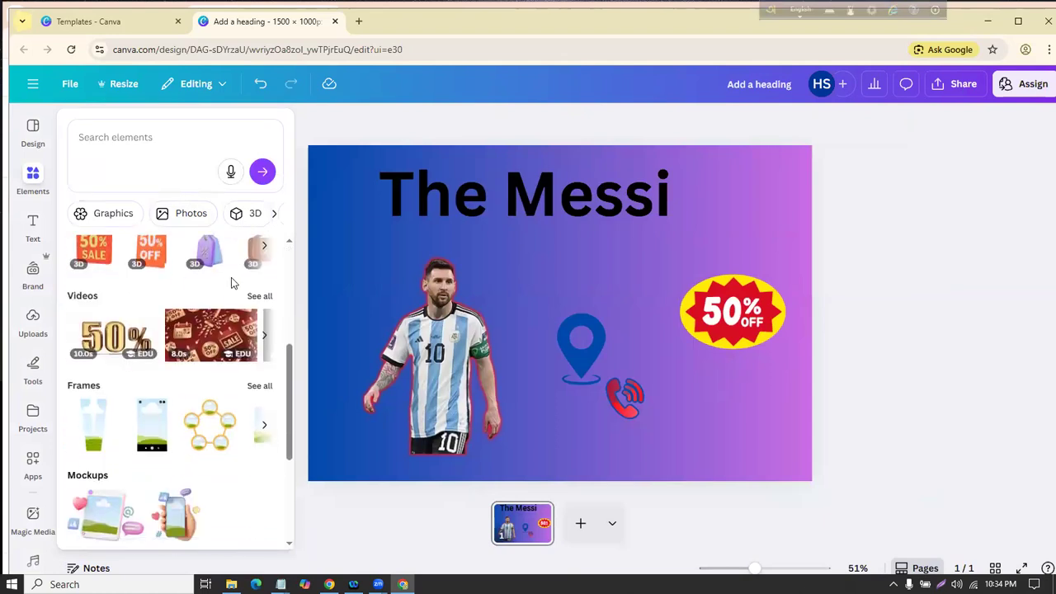
scroll(116, 383, "down", 3)
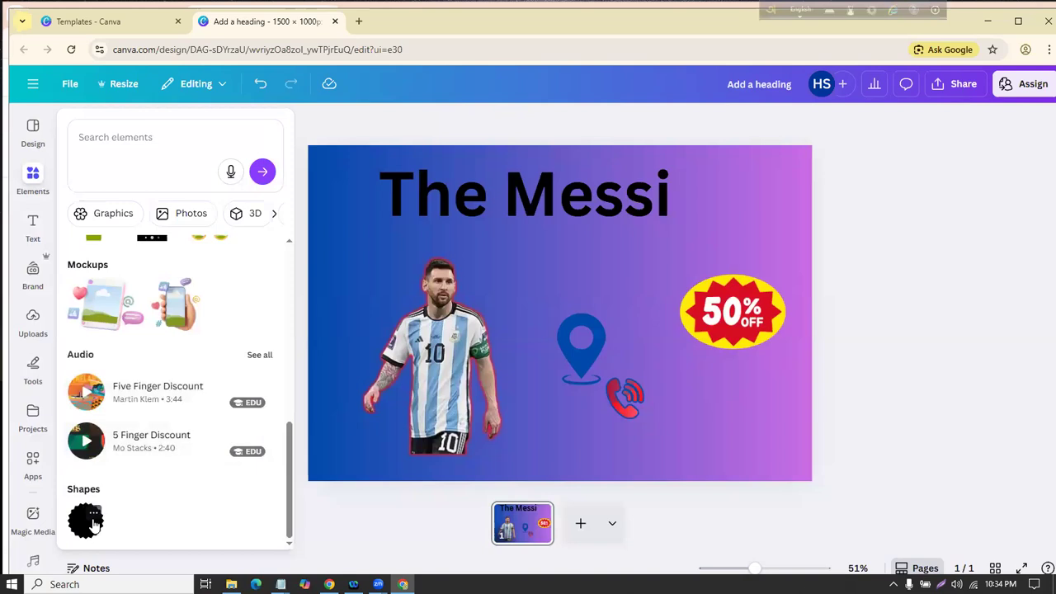
scroll(149, 371, "up", 10)
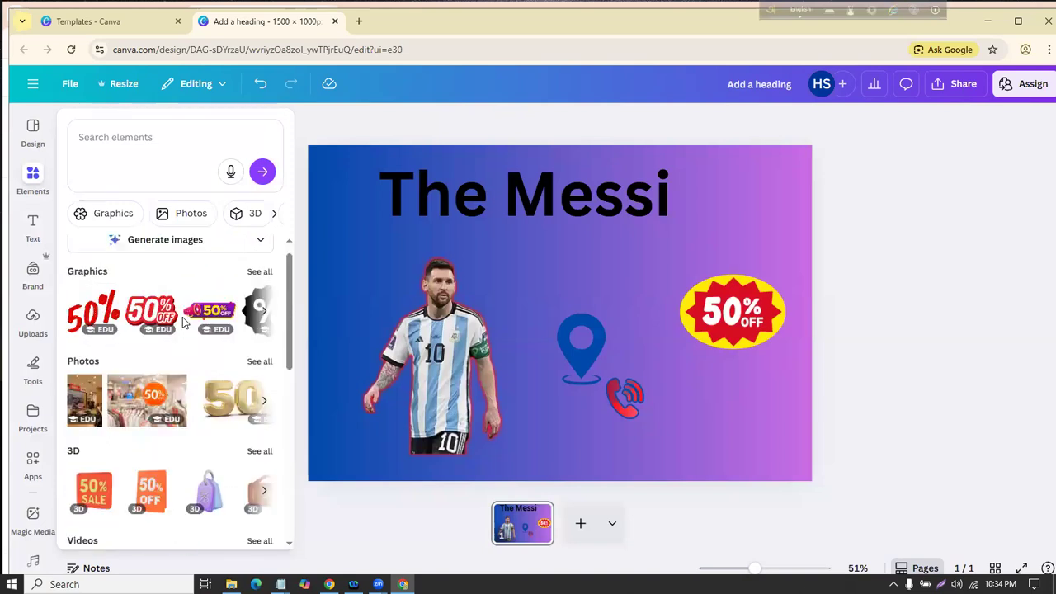
left_click(275, 215)
left_click(277, 216)
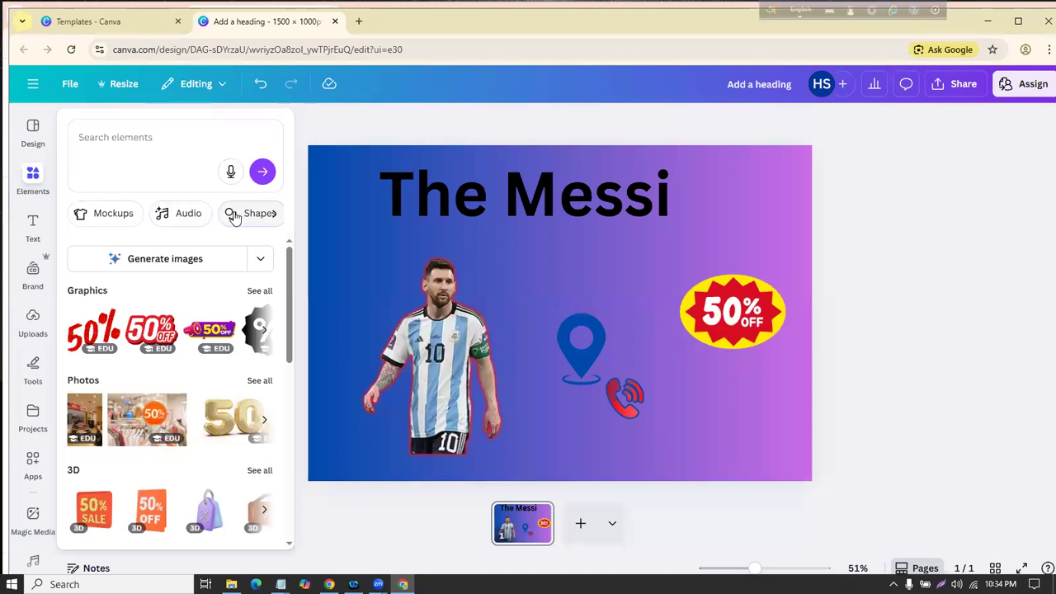
Step: Add a red scalloped badge from the Shapes results to the centre of the design
left_click(249, 213)
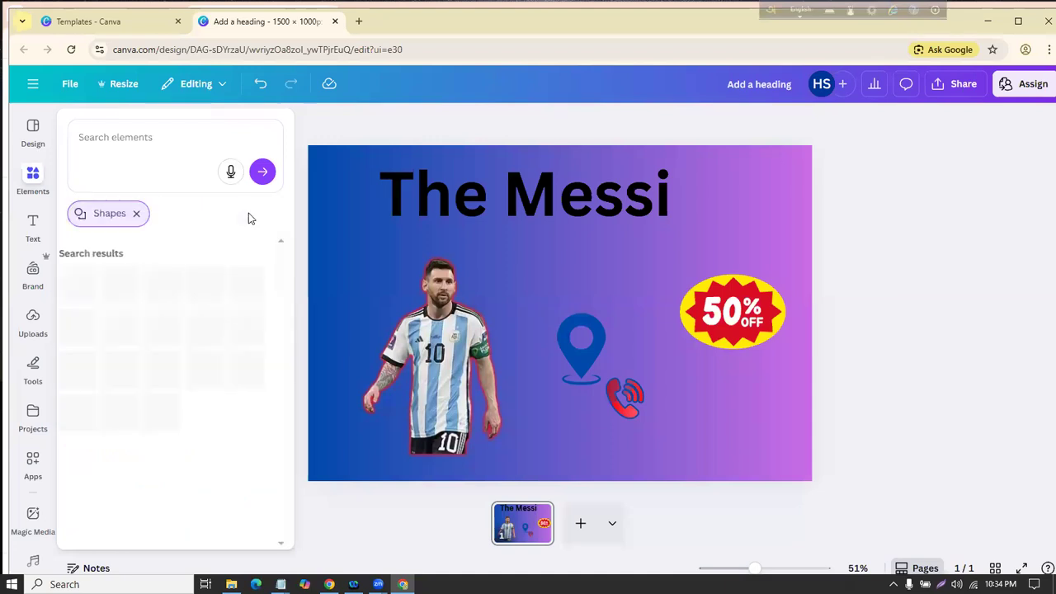
left_click(146, 137)
left_click(365, 127)
left_click(33, 175)
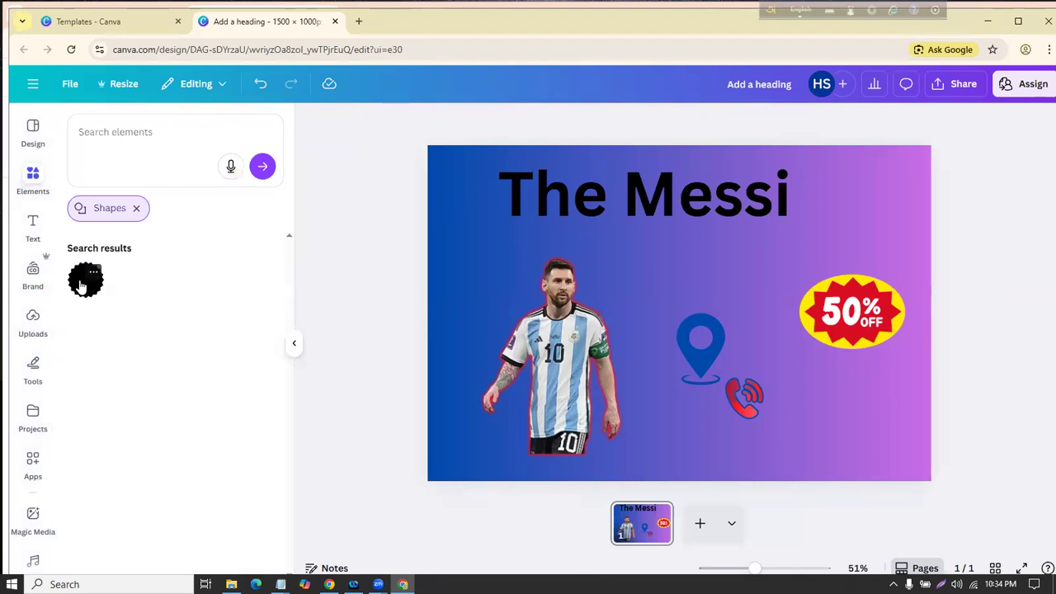
left_click(81, 284)
double_click(648, 313)
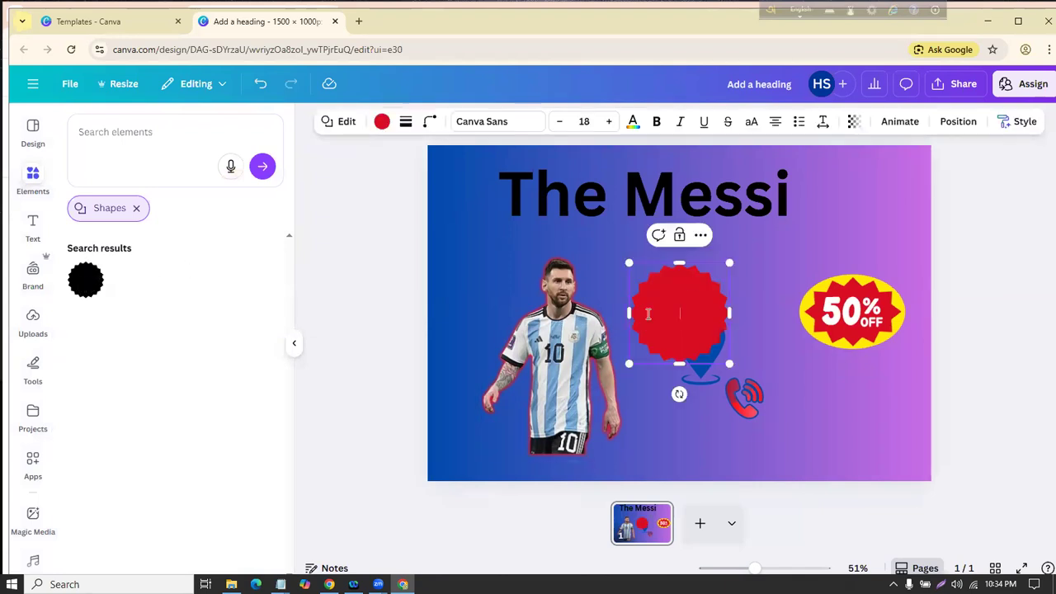
left_click(139, 208)
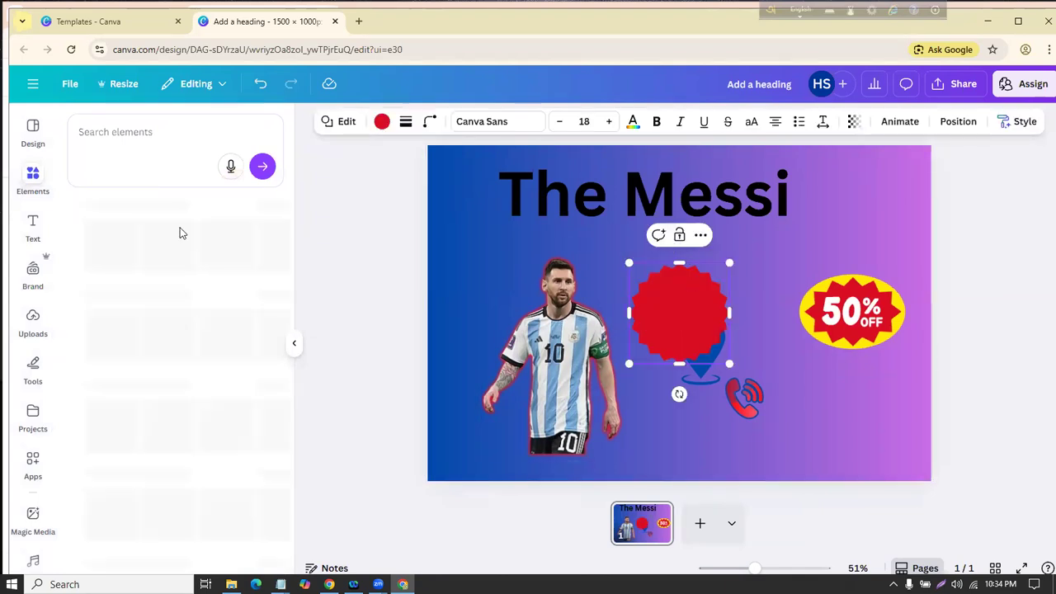
left_click(351, 236)
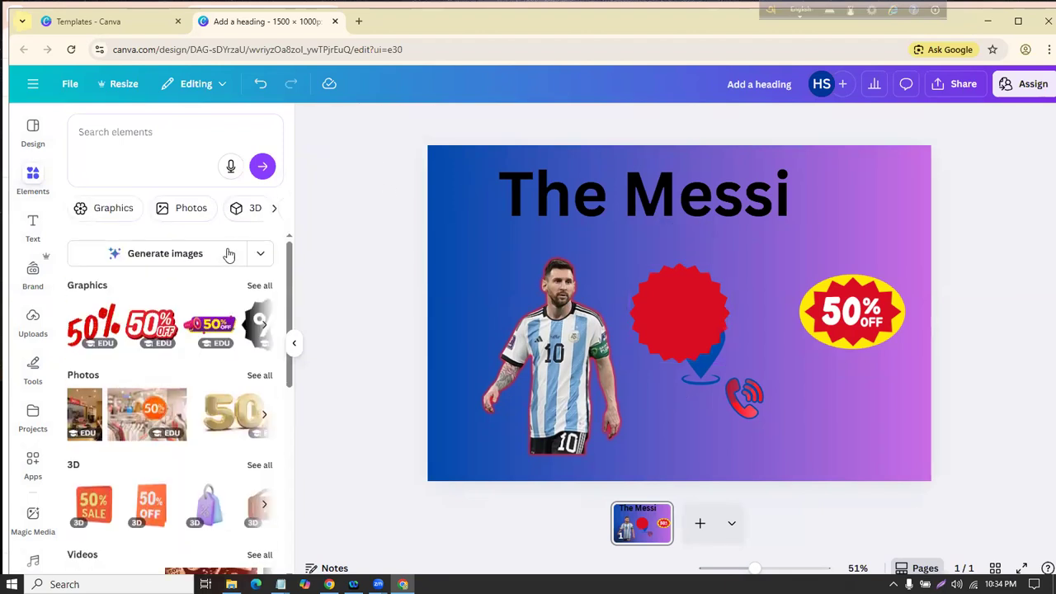
left_click(134, 137)
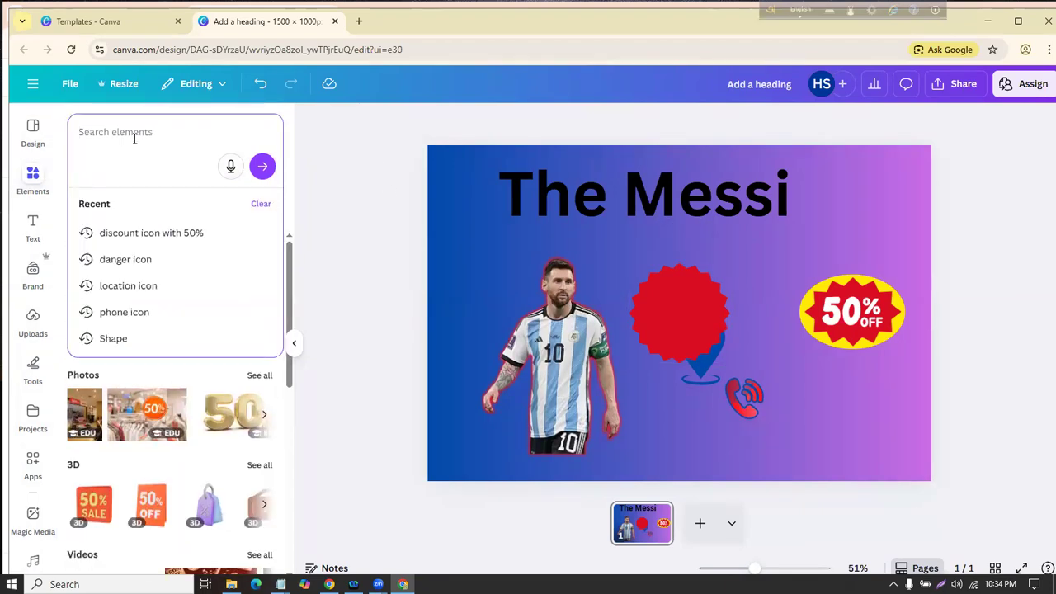
Step: Search elements for 'shape' and show all the Shapes results
type("shape")
key("Return")
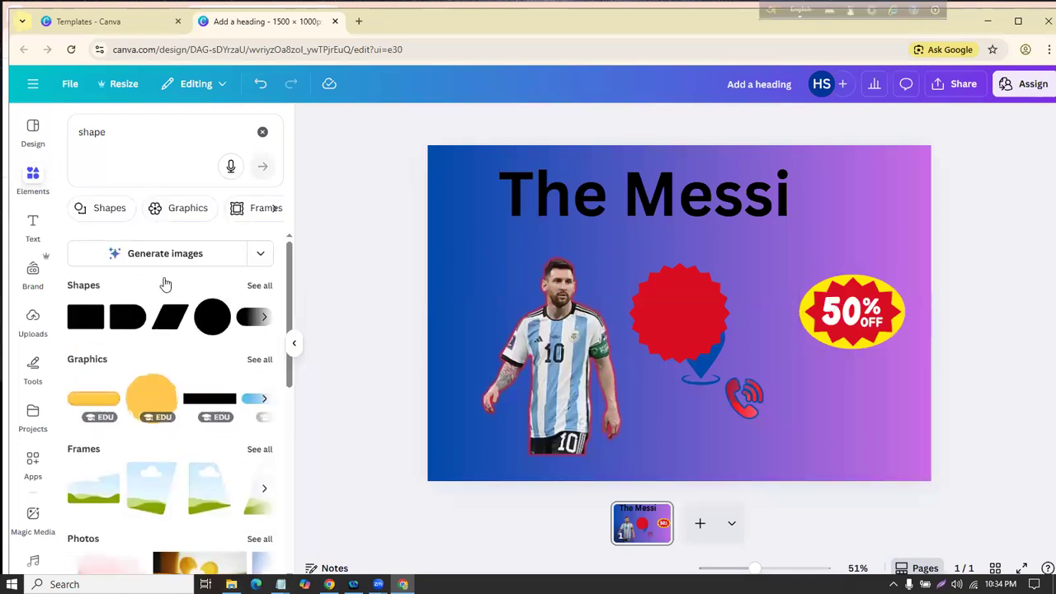
left_click(258, 285)
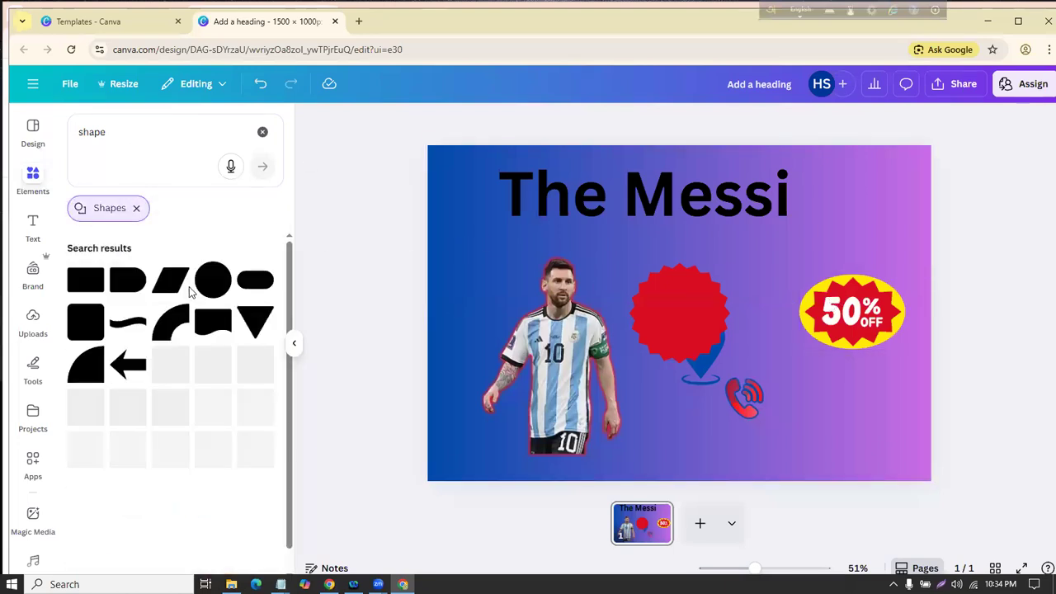
Step: Delete the phone icon, then move the red badge to the top right and delete it
scroll(116, 319, "down", 5)
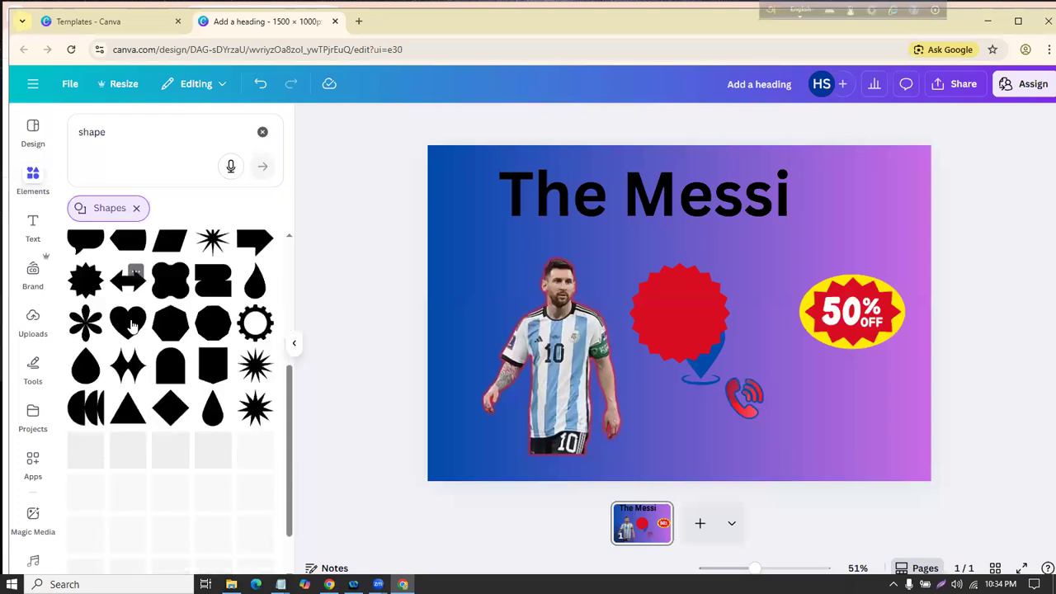
scroll(116, 319, "up", 5)
left_click(737, 394)
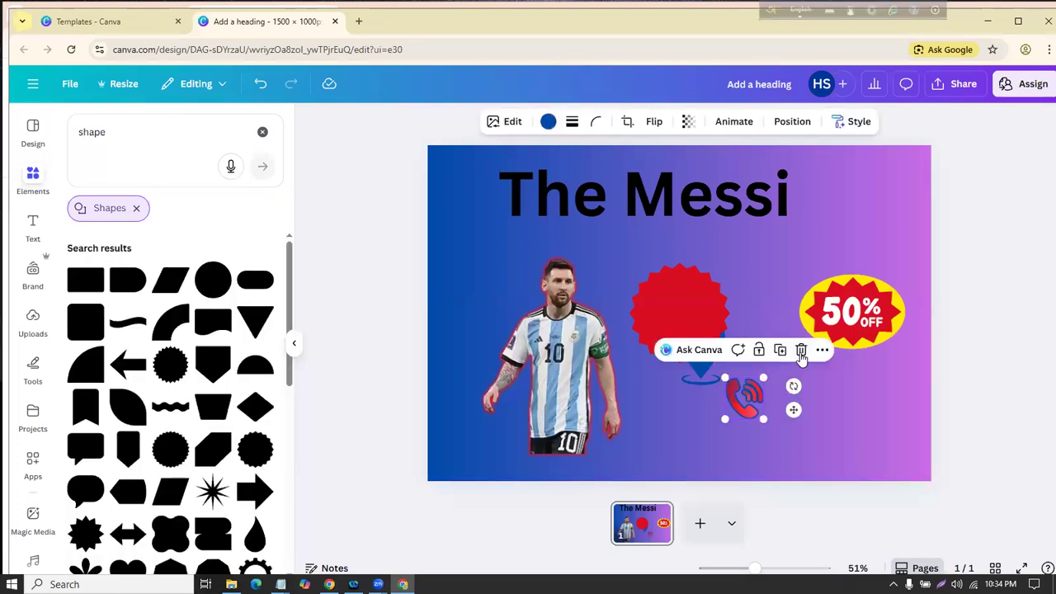
left_click(801, 351)
left_click_drag(674, 309, 814, 207)
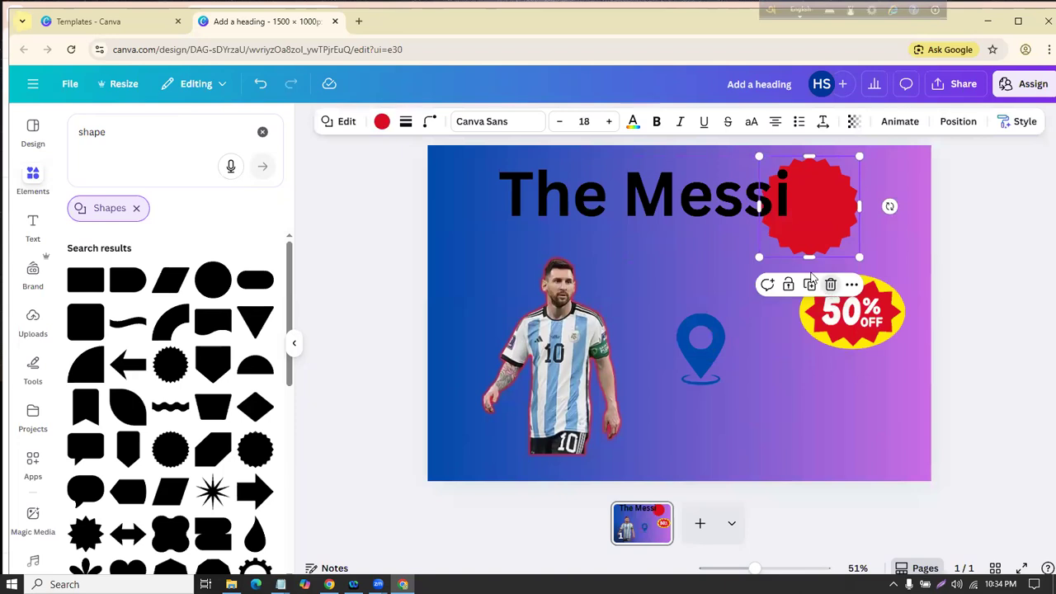
left_click(830, 284)
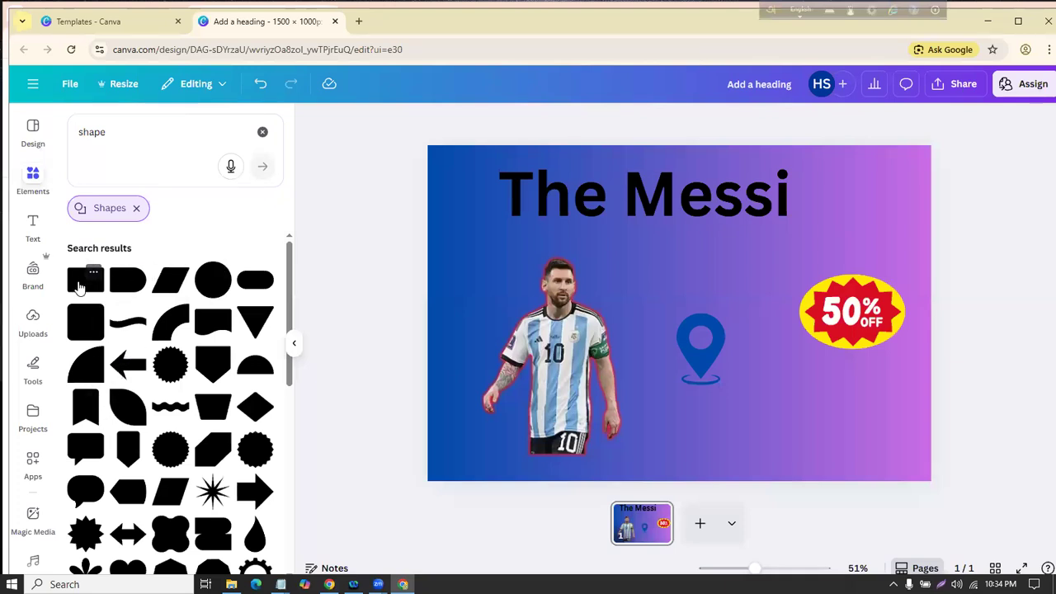
Step: Add a square shape and stretch it into a wide red banner at the lower right
left_click(80, 286)
left_click(351, 289)
left_click_drag(674, 320, 786, 429)
left_click_drag(792, 392, 660, 431)
left_click_drag(870, 431, 887, 425)
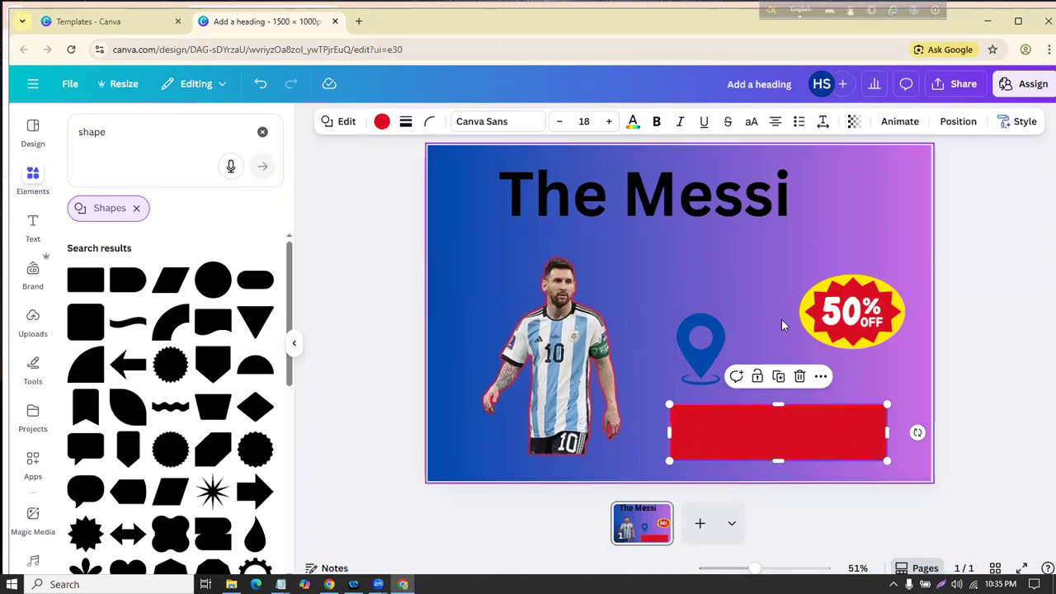
Step: Delete the location pin and move the 50% OFF badge up beside the title
left_click(715, 340)
left_click(757, 287)
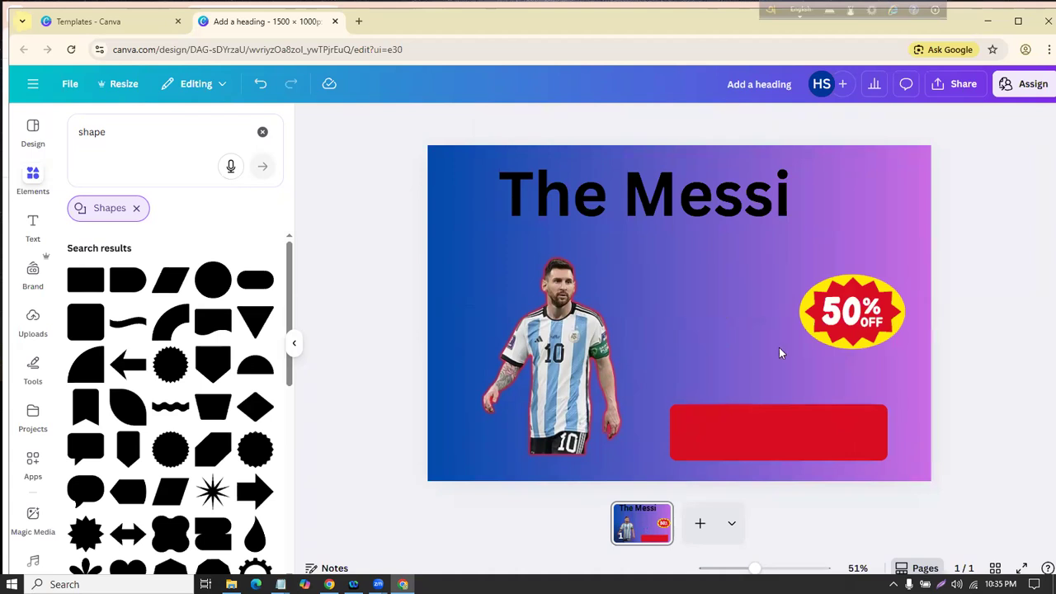
left_click_drag(852, 321, 845, 240)
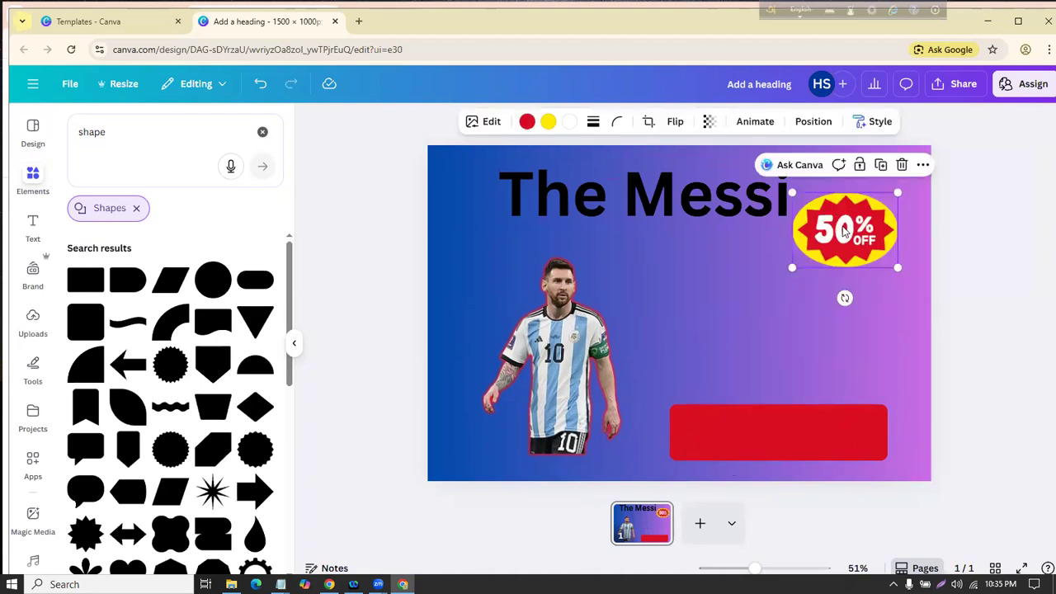
left_click(770, 433)
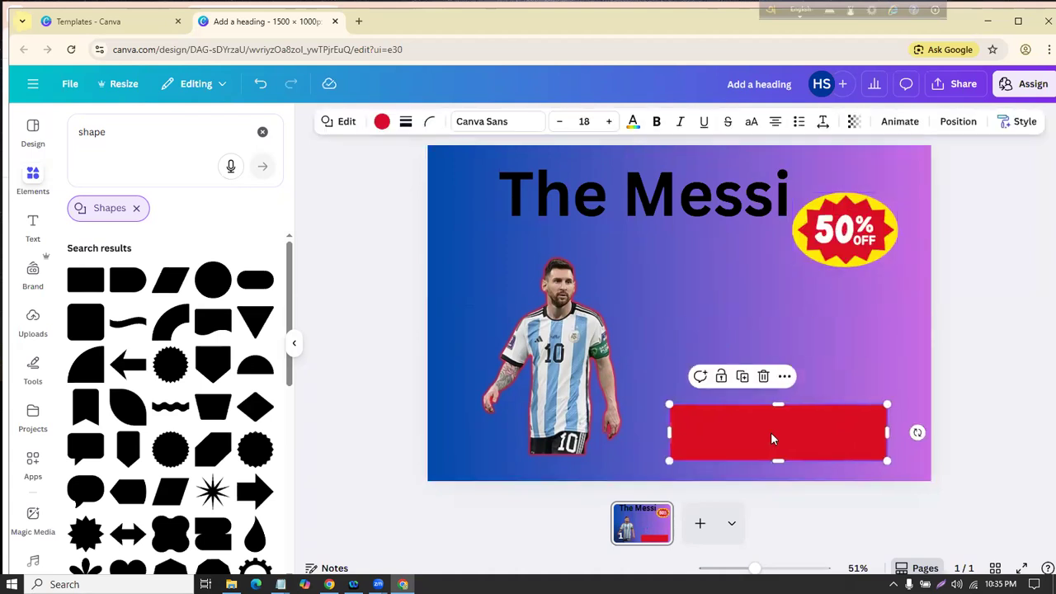
left_click(32, 225)
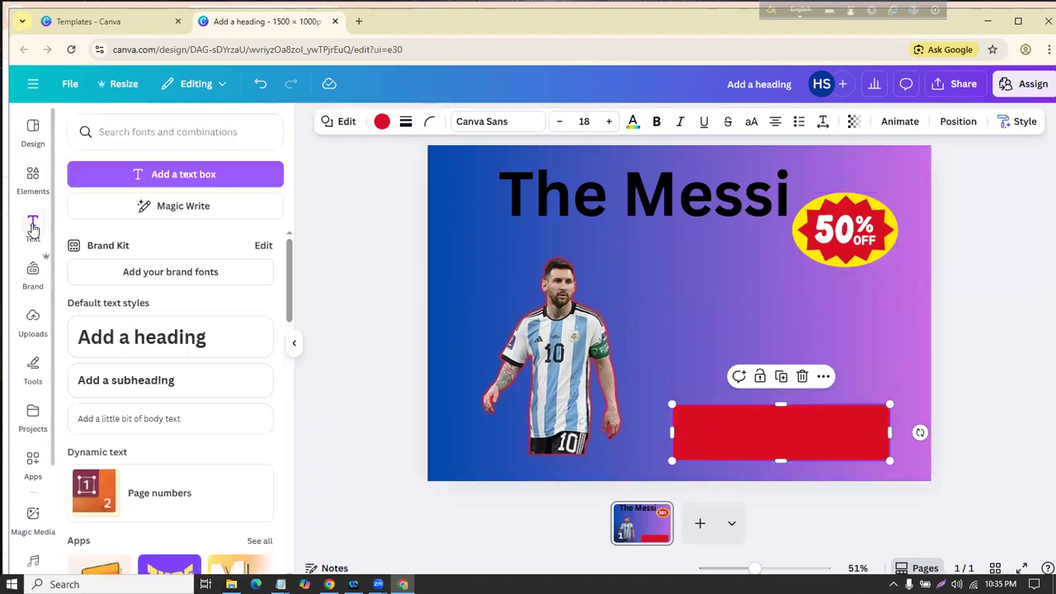
Step: Add a white subheading reading 'HEllo kemon acen' onto the red banner
left_click(152, 380)
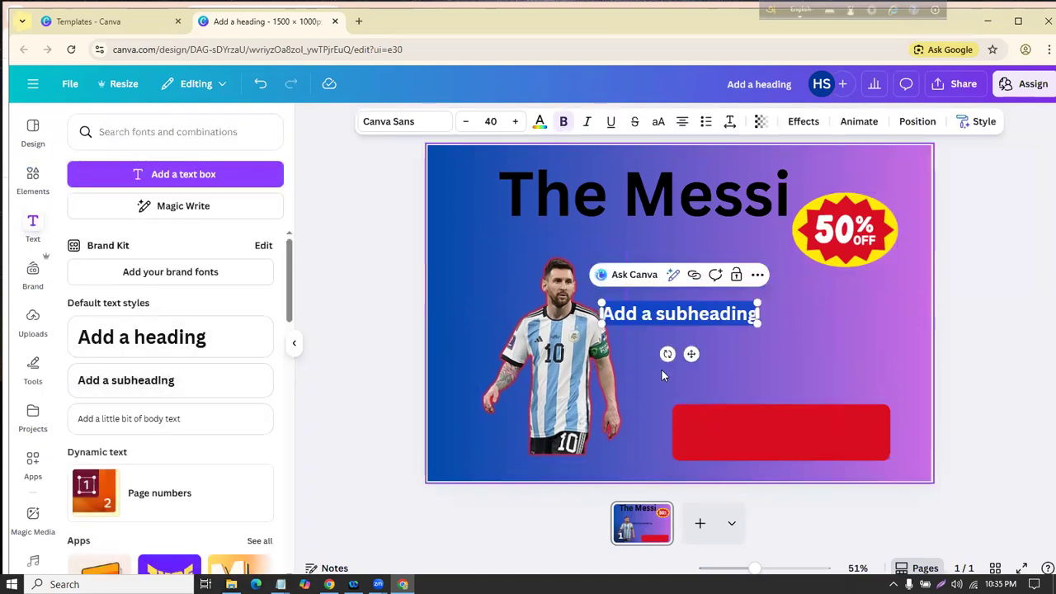
left_click_drag(715, 326, 785, 427)
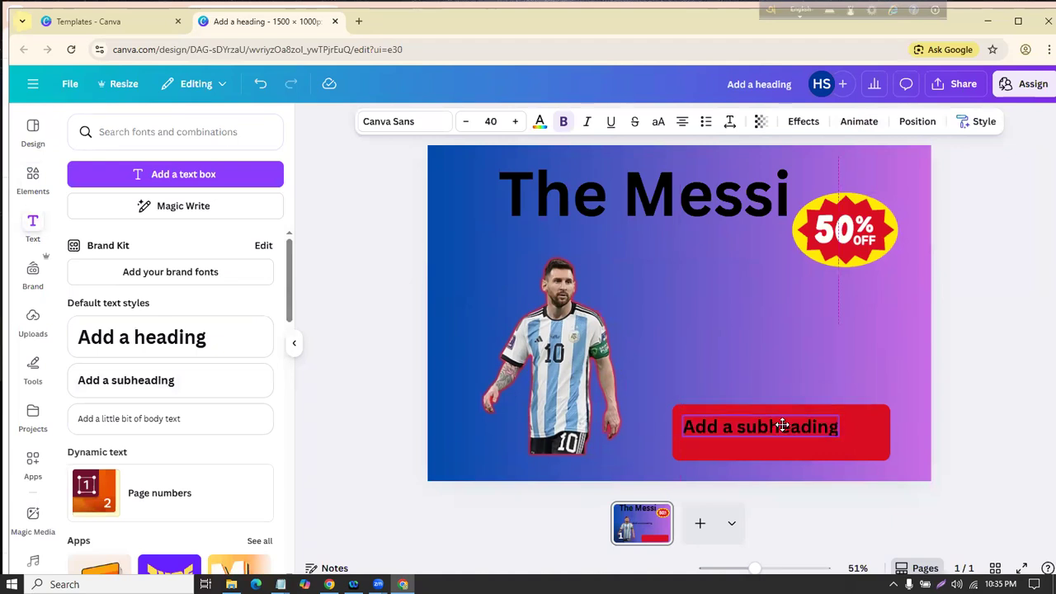
left_click(540, 121)
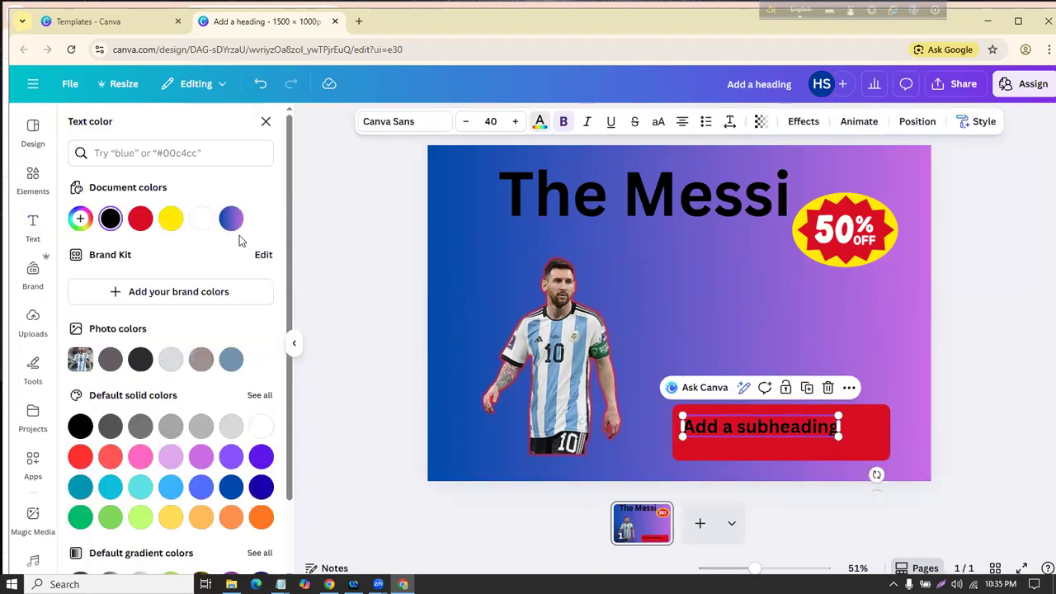
left_click(200, 218)
left_click(761, 435)
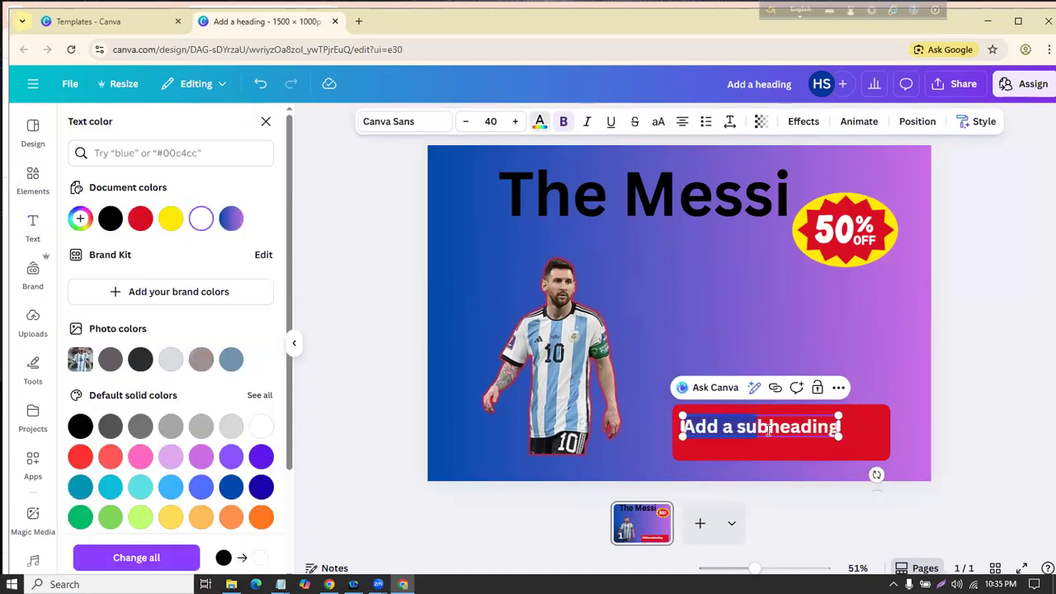
key("BackSpace")
type("H")
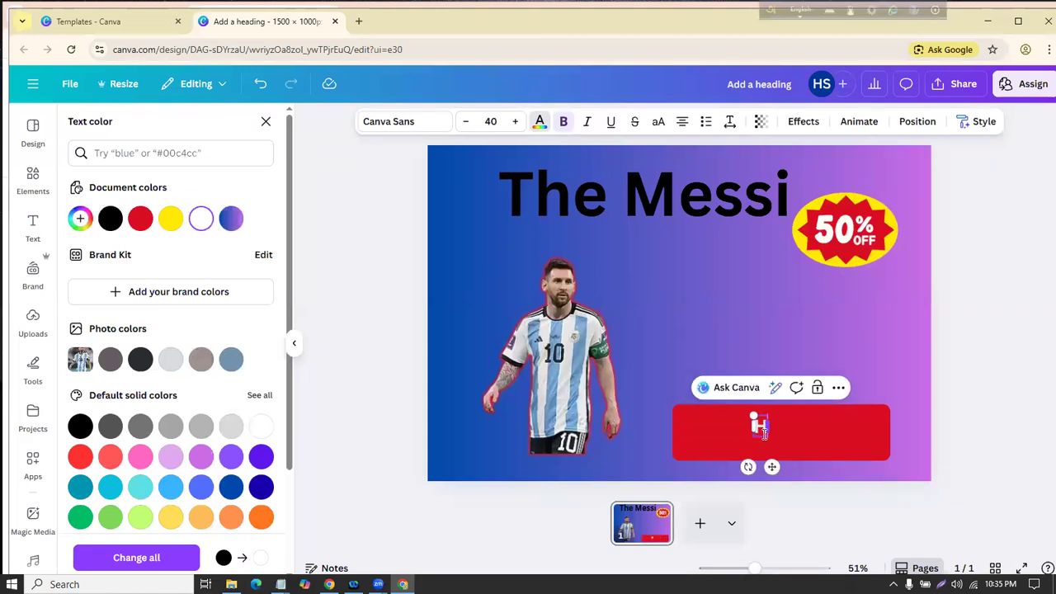
type("ELlo kemon acen")
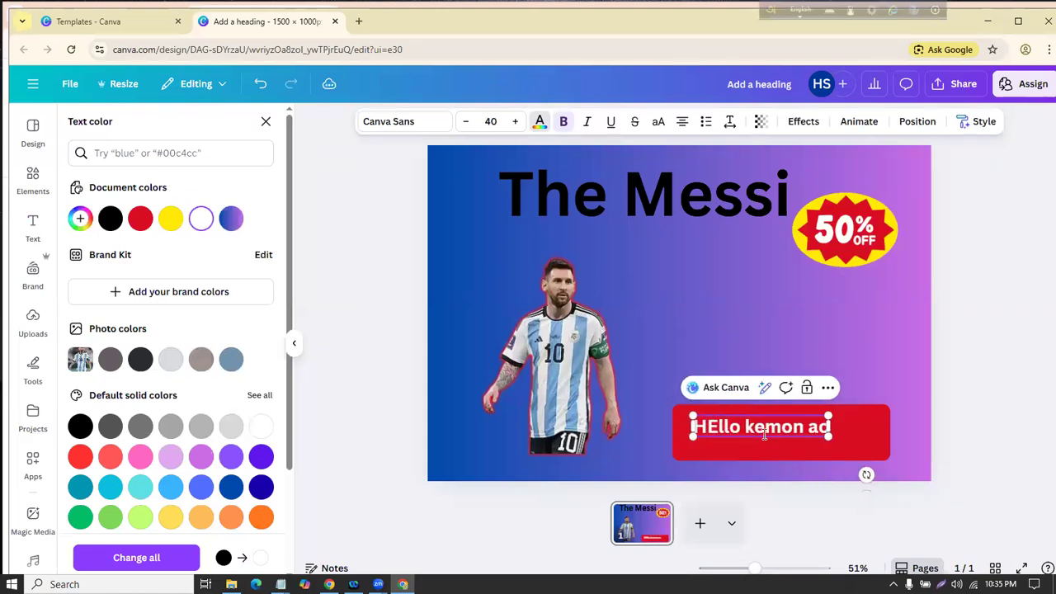
key("Escape")
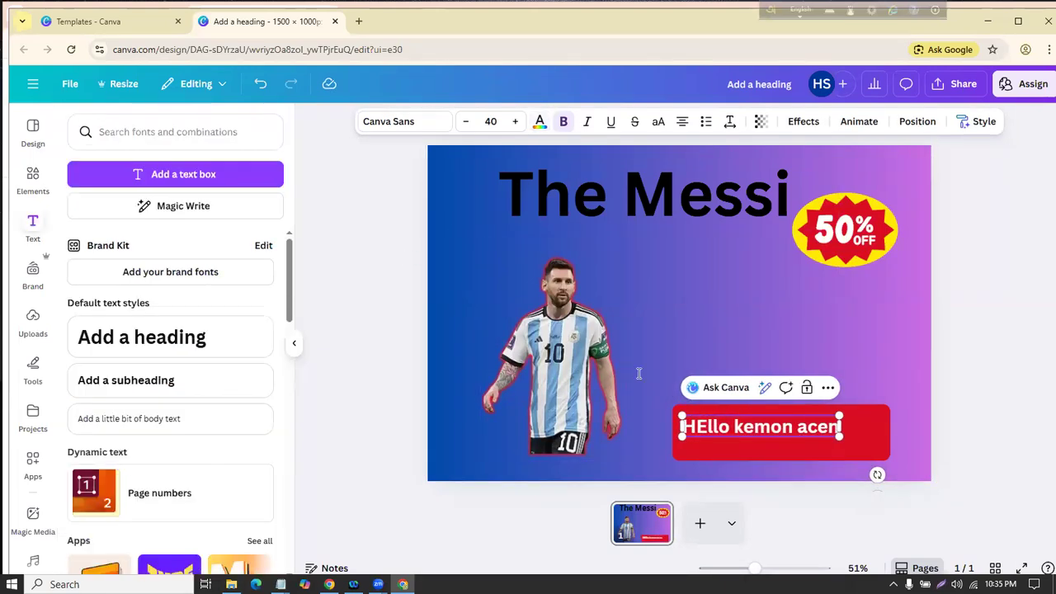
left_click_drag(777, 428, 808, 438)
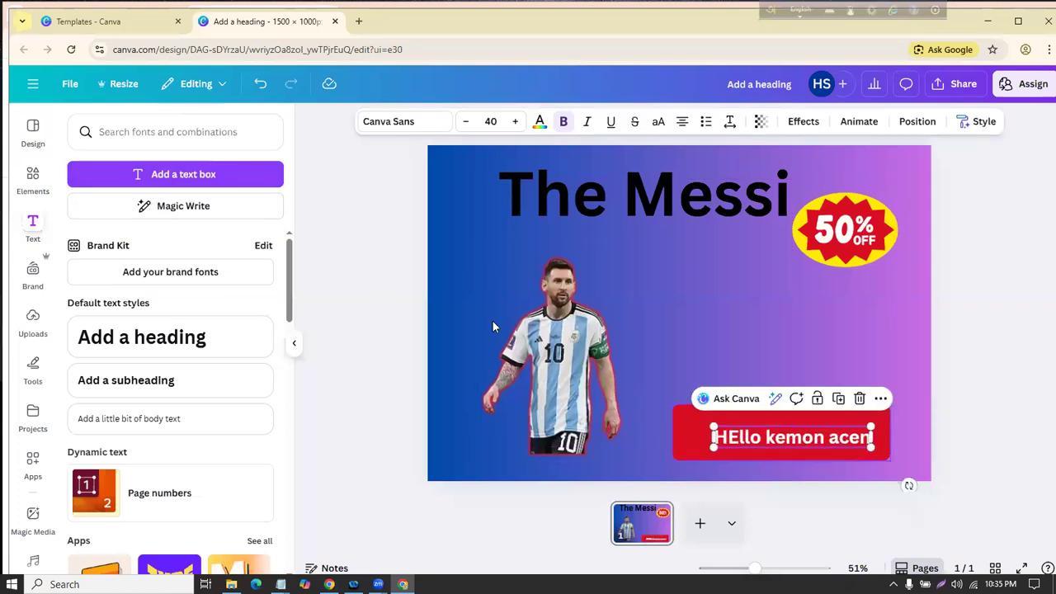
Step: Swap the Shapes filter on the 'shape' results for the Frames filter and browse the frames
left_click(18, 180)
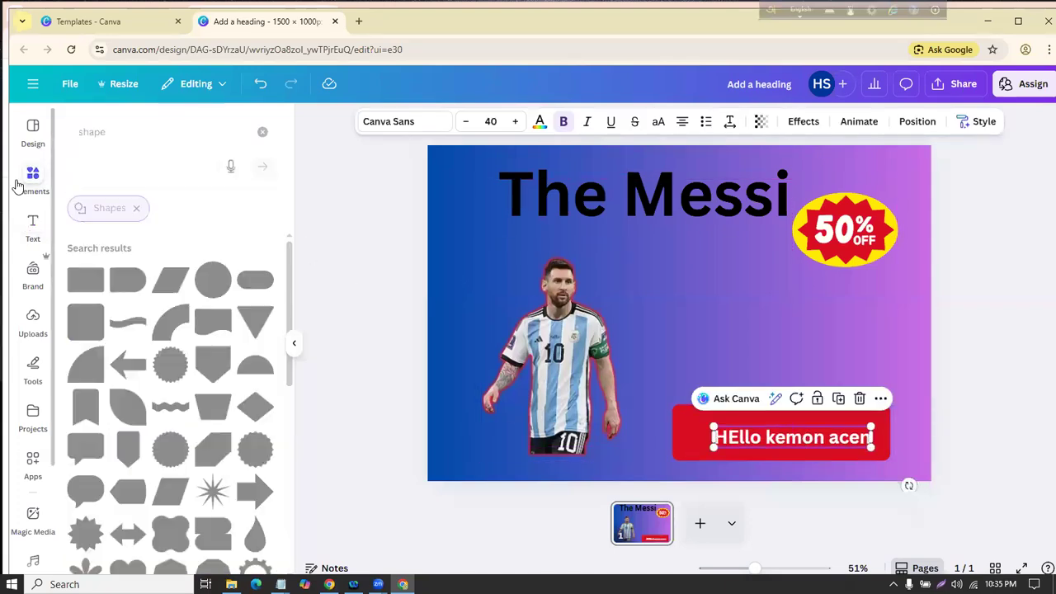
scroll(184, 330, "down", 3)
scroll(183, 330, "down", 5)
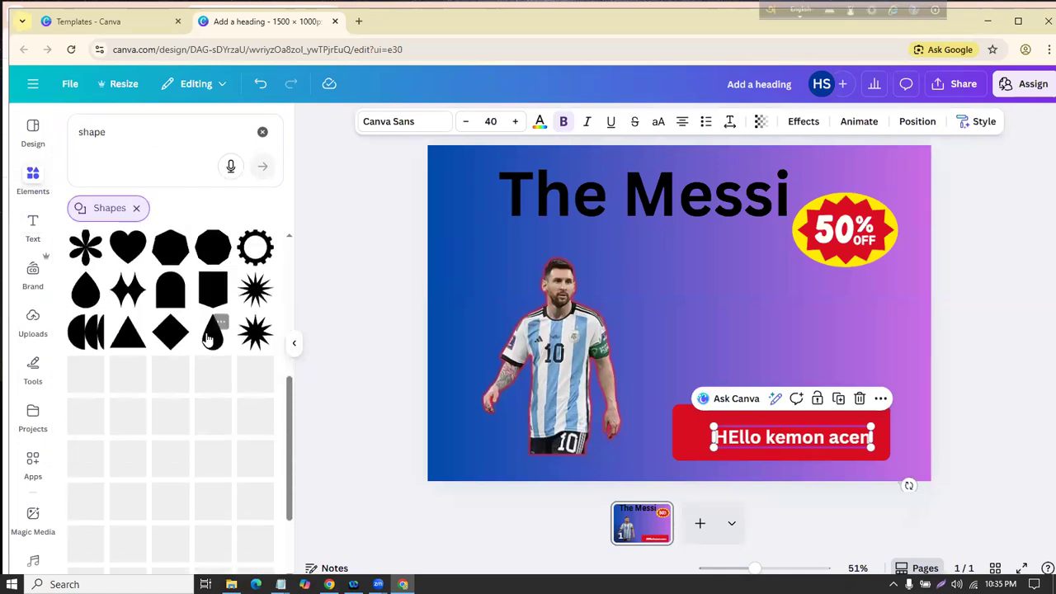
scroll(183, 346, "up", 10)
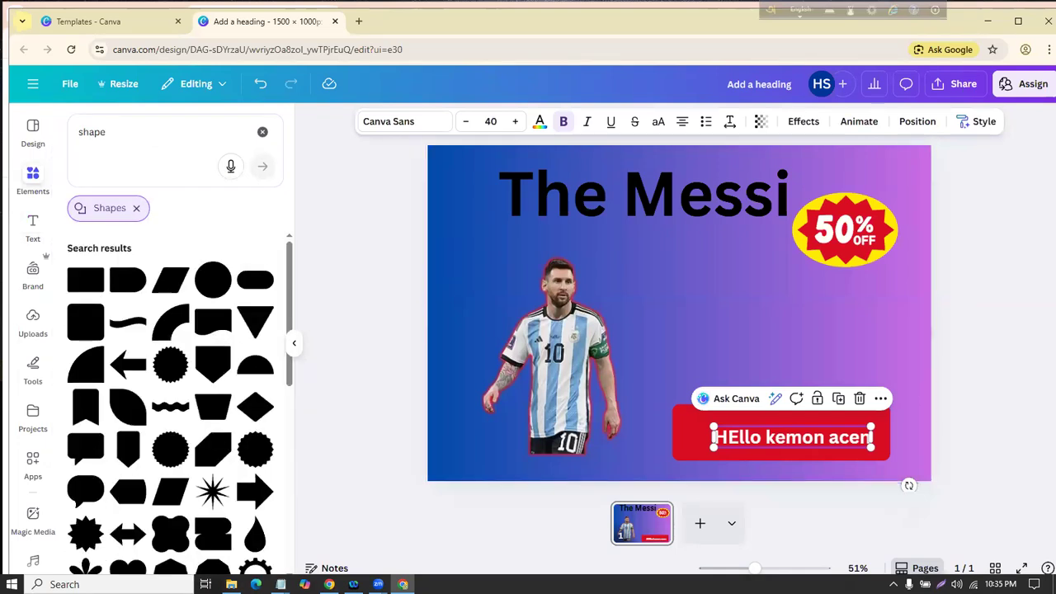
mouse_move(182, 196)
left_mouse_down()
mouse_move(171, 222)
mouse_move(111, 242)
mouse_move(95, 166)
left_mouse_up()
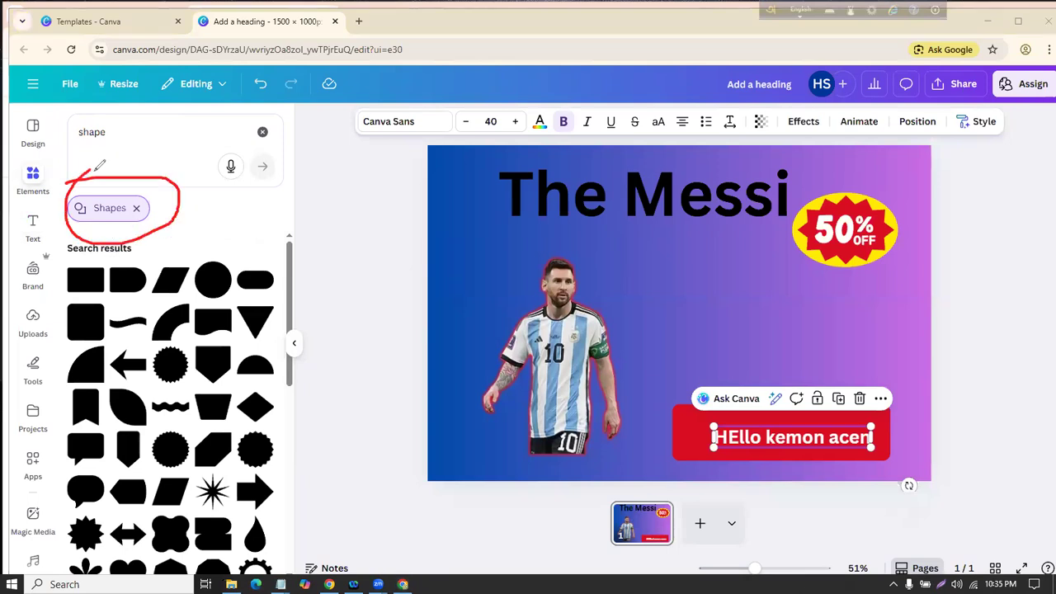
scroll(193, 368, "down", 5)
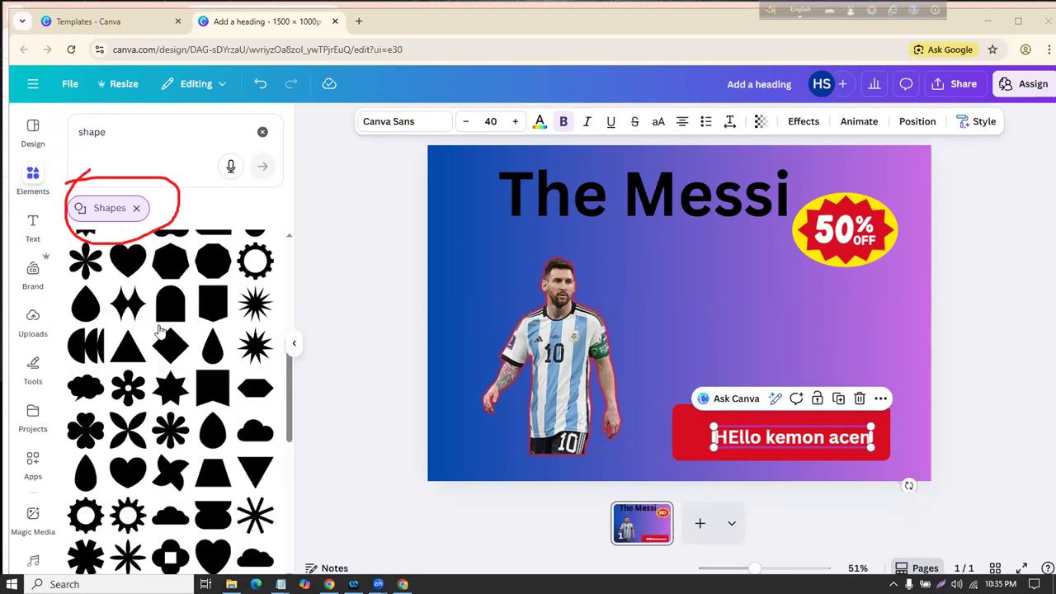
scroll(159, 329, "down", 5)
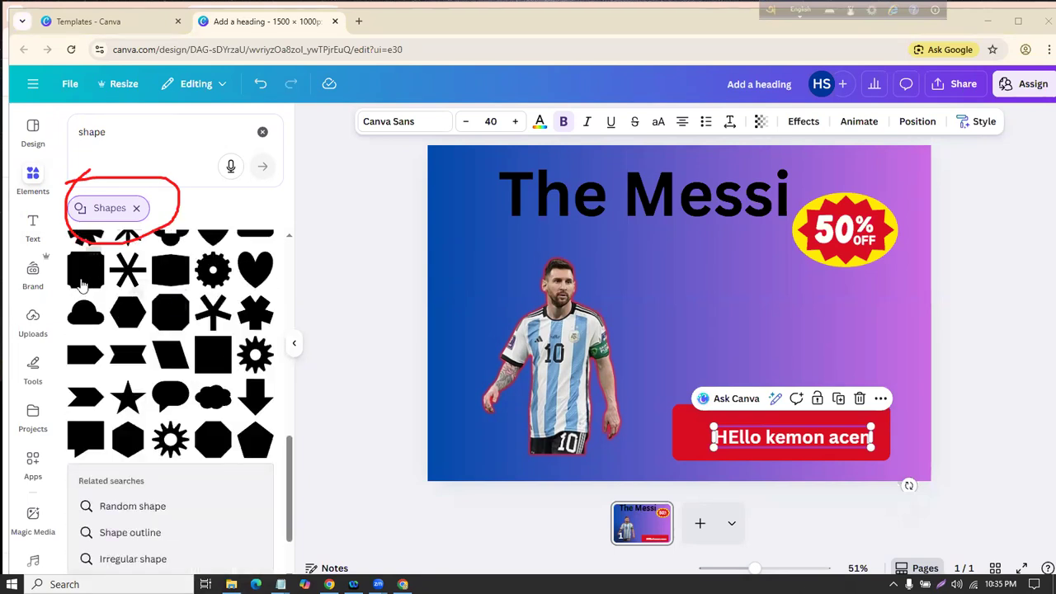
left_click(136, 208)
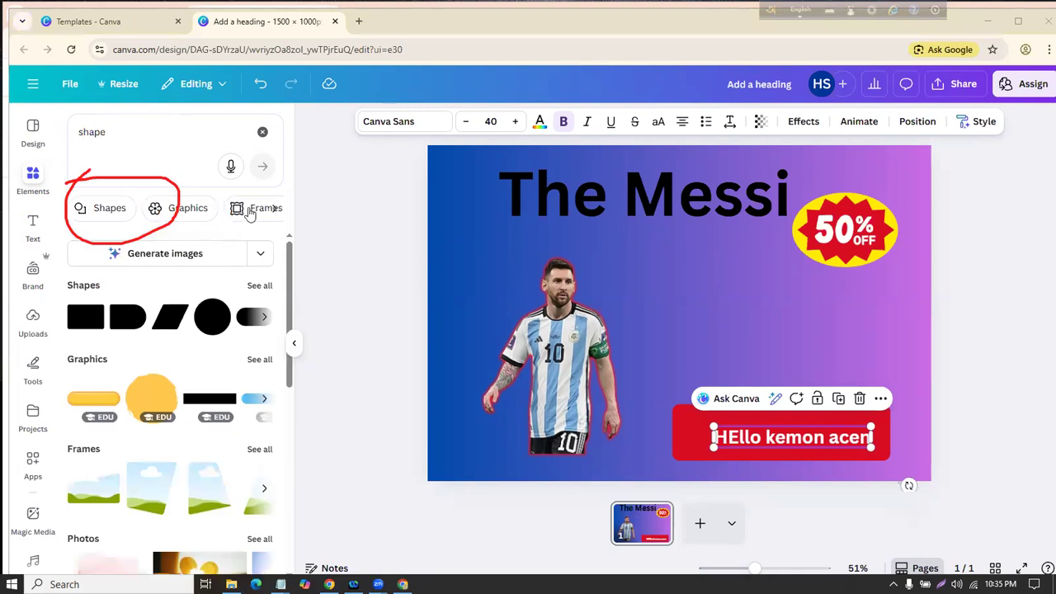
left_click(275, 207)
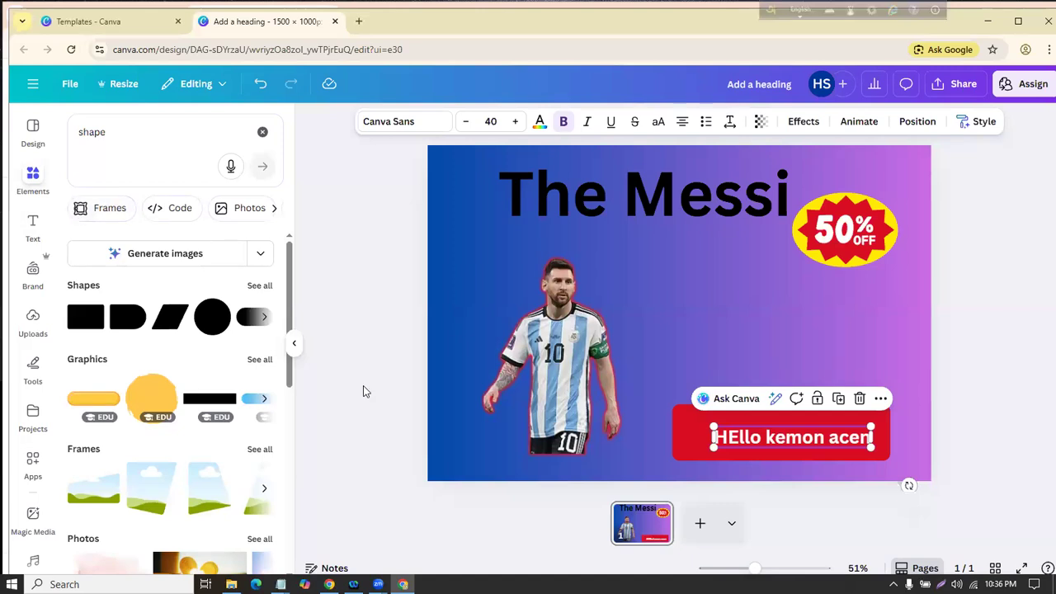
left_click(118, 208)
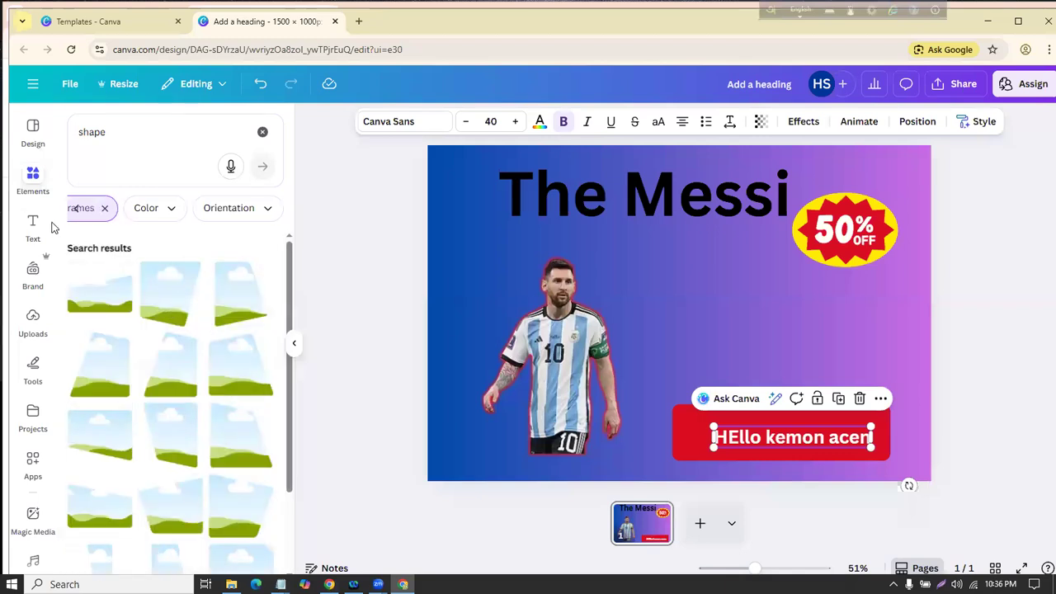
scroll(123, 256, "down", 5)
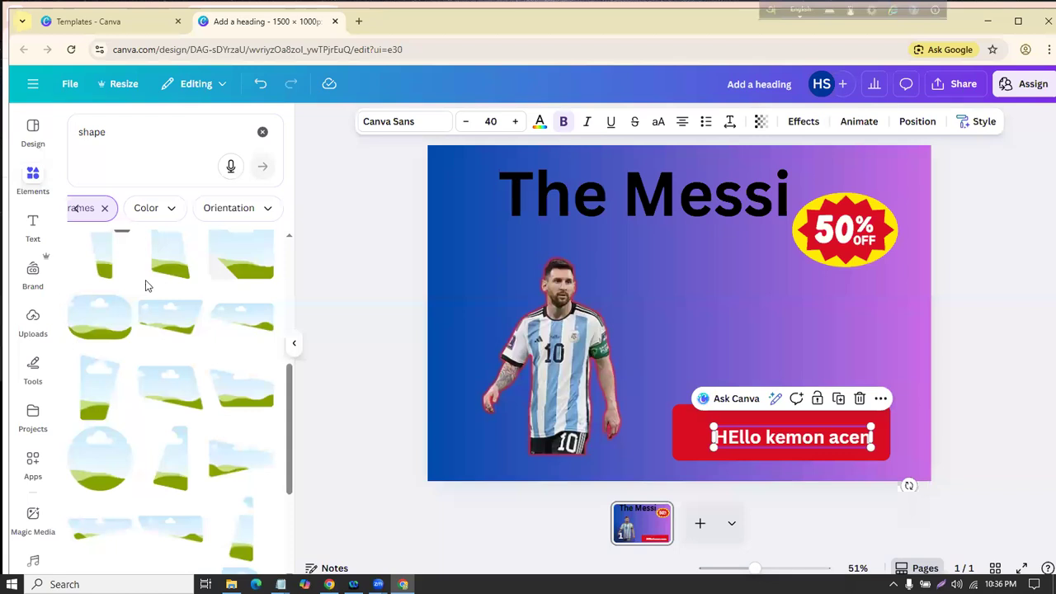
scroll(182, 314, "down", 3)
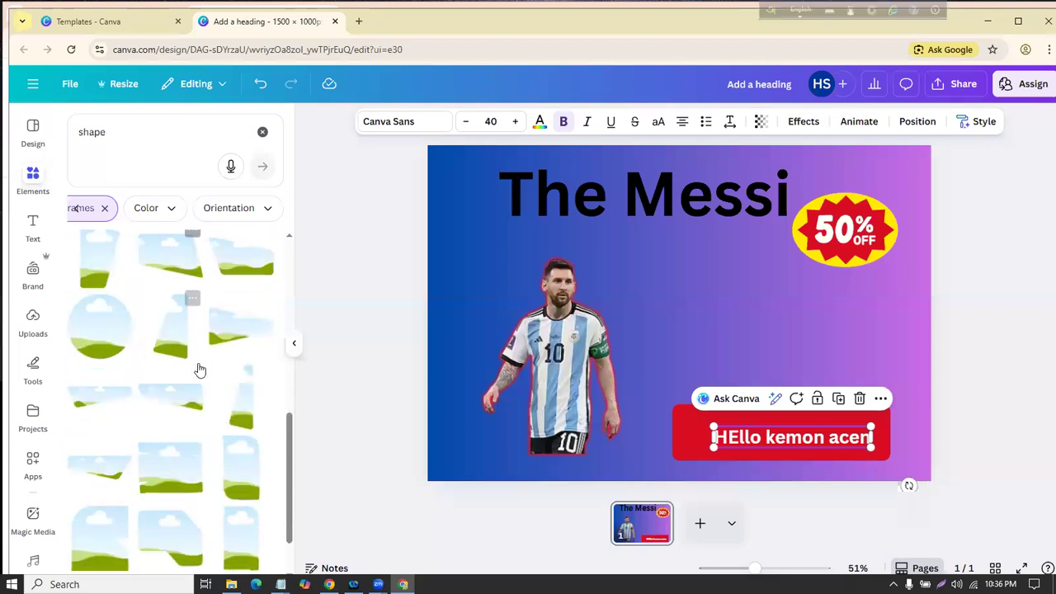
Step: Add a circular frame beside the 50% badge and shrink it slightly
left_click(95, 332)
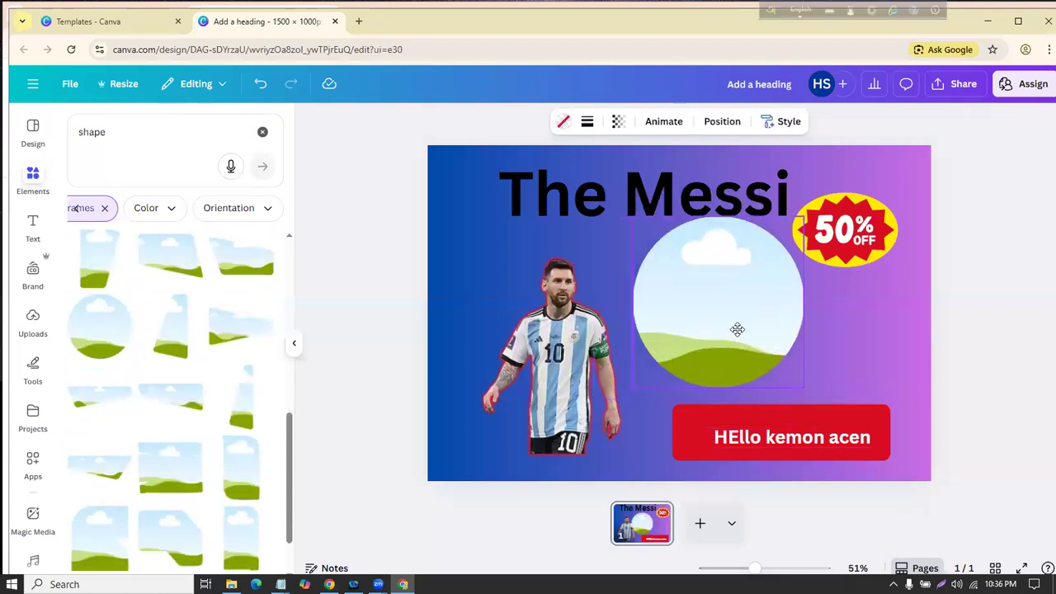
left_click_drag(705, 346, 737, 330)
left_click_drag(634, 218, 658, 243)
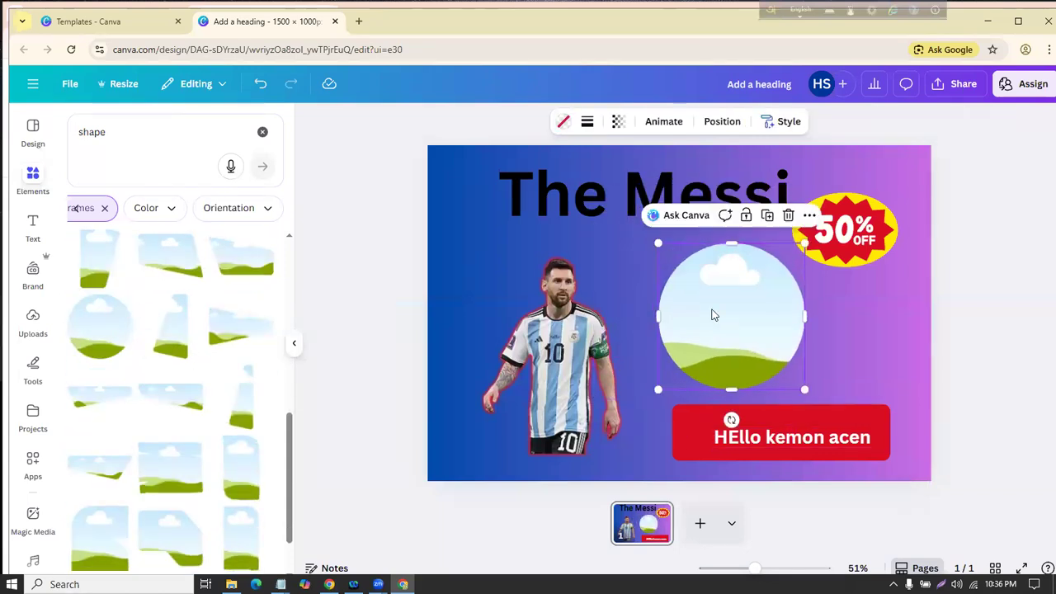
left_click_drag(721, 326, 720, 327)
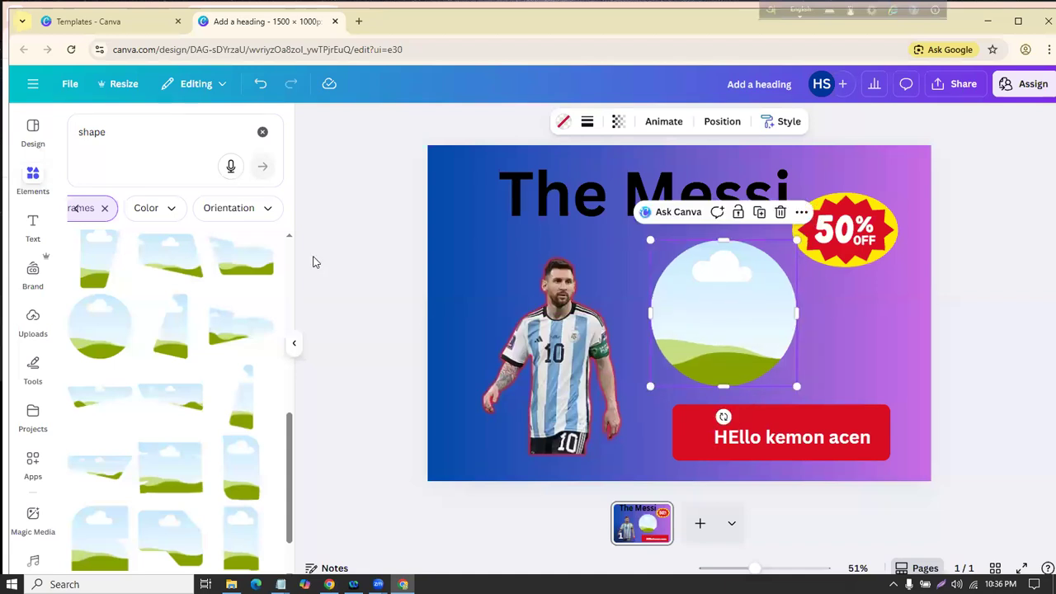
Step: Try an uploaded portrait and the Messi cutout inside the circle frame, undoing both
left_click(32, 324)
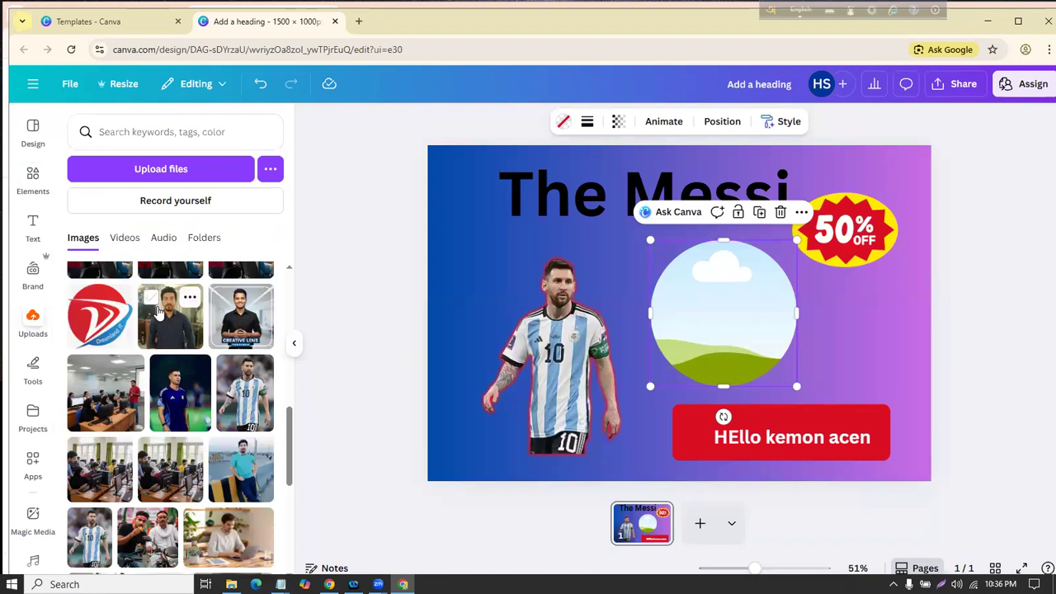
left_click(150, 298)
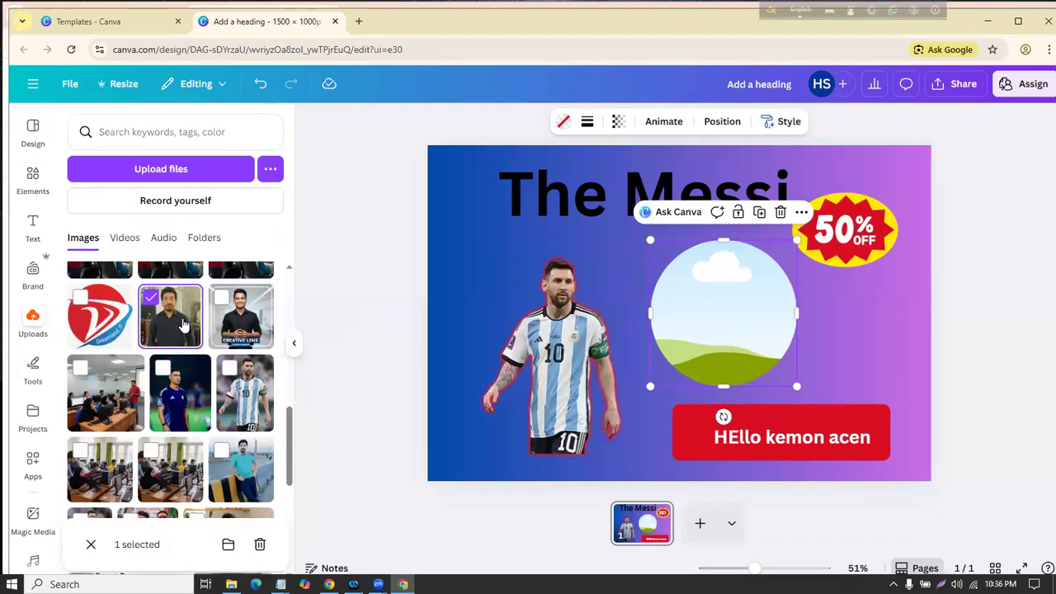
left_click_drag(183, 324, 712, 297)
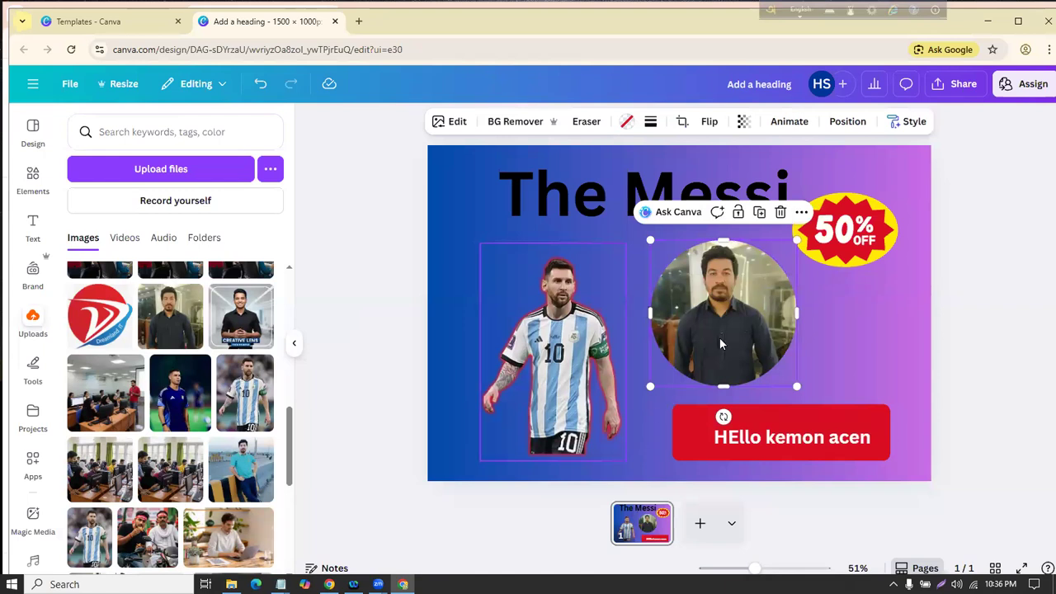
left_click(264, 85)
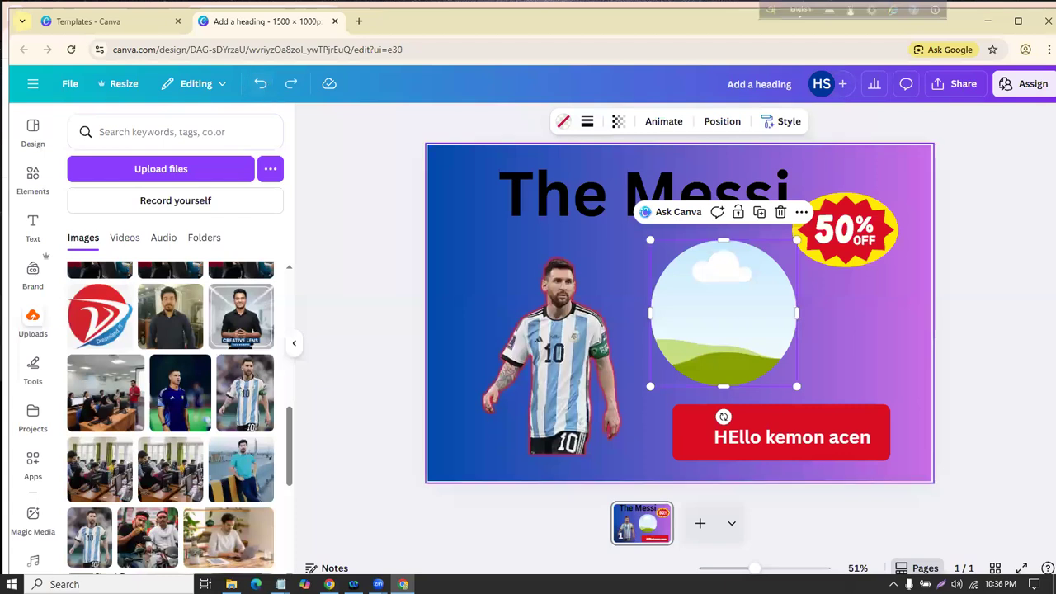
left_click_drag(566, 355, 722, 310)
left_click(261, 84)
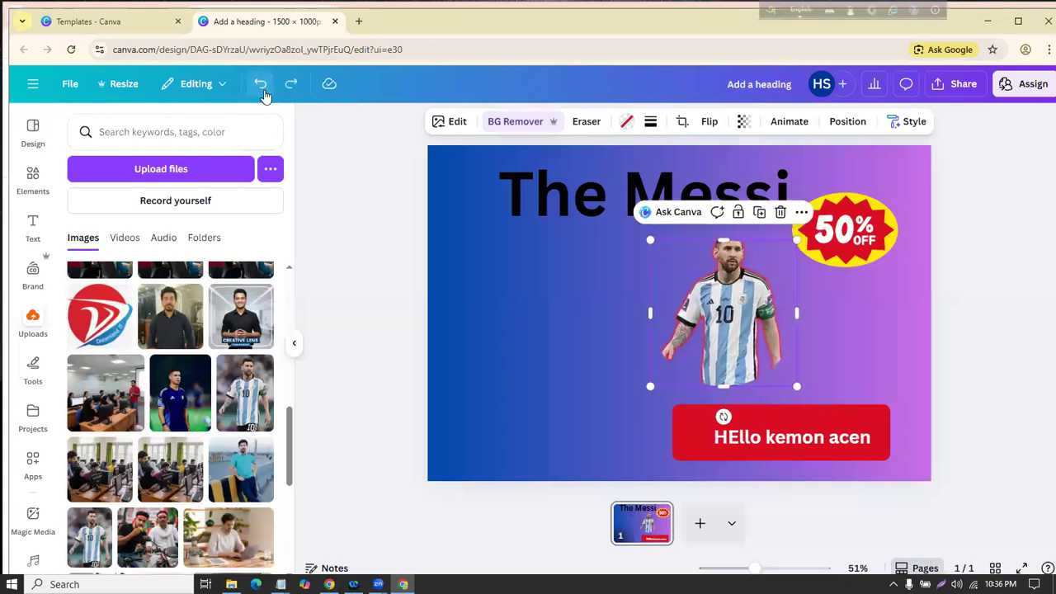
left_click(264, 89)
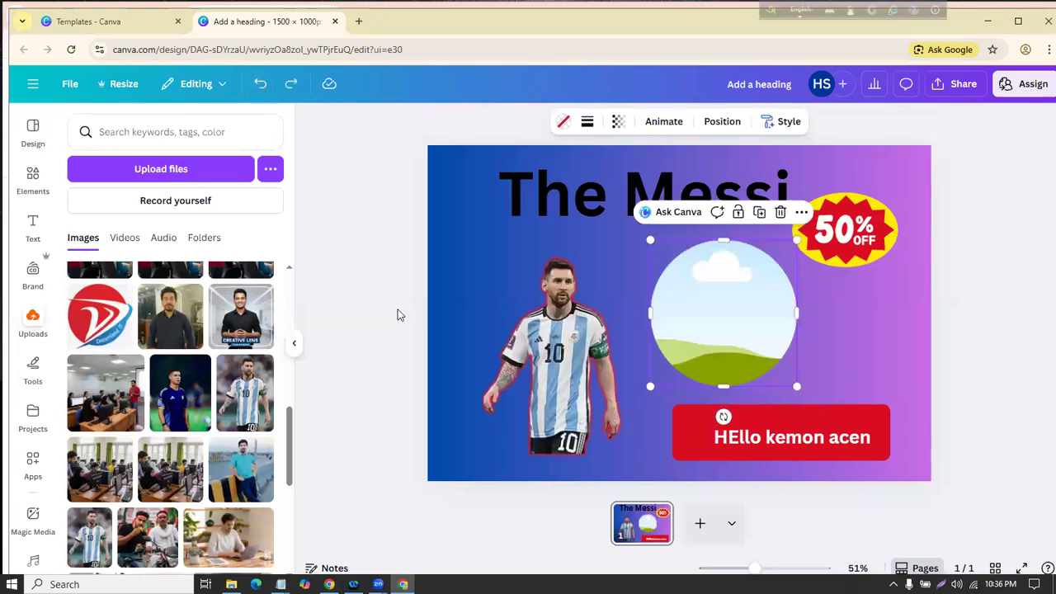
Step: Add the dark-blue-kit player photo, overlapping the circular frame
scroll(180, 376, "down", 2)
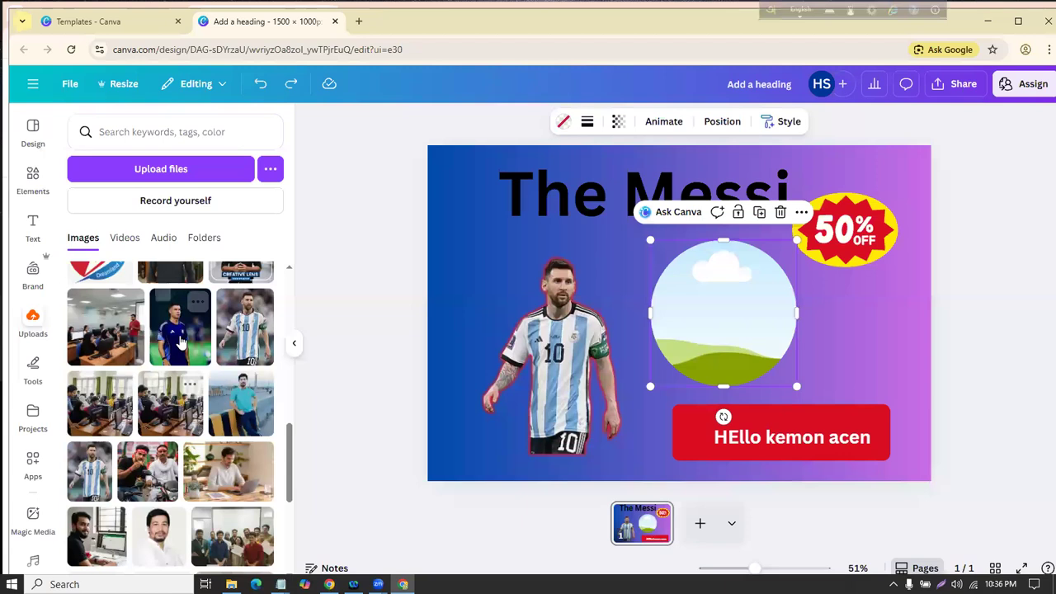
left_click(178, 330)
left_click_drag(696, 272, 933, 289)
left_click(260, 84)
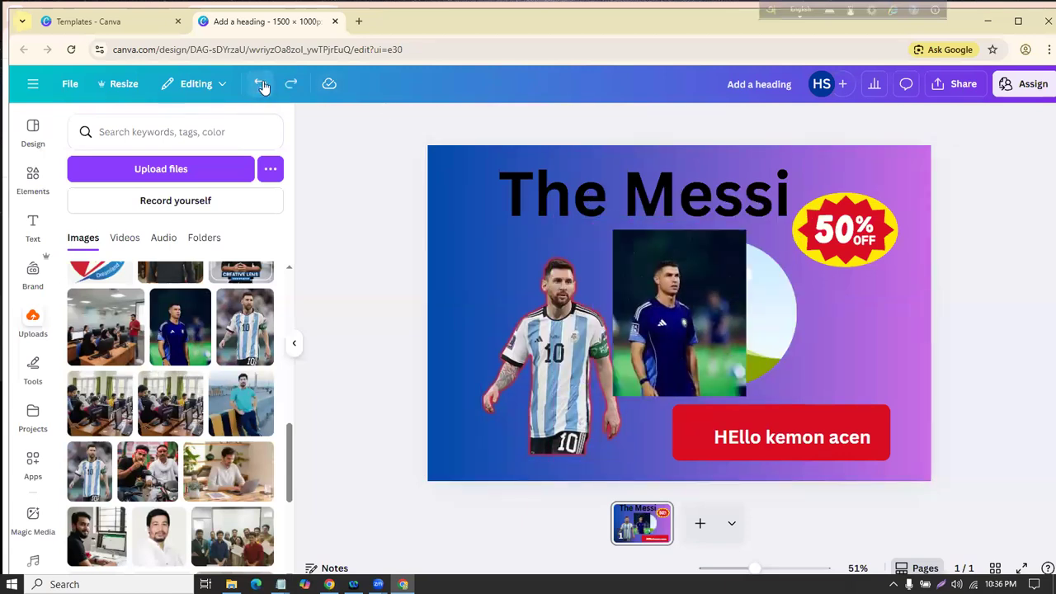
Step: Append ',Frame' to the Class-2 notes in Notepad
left_click(281, 584)
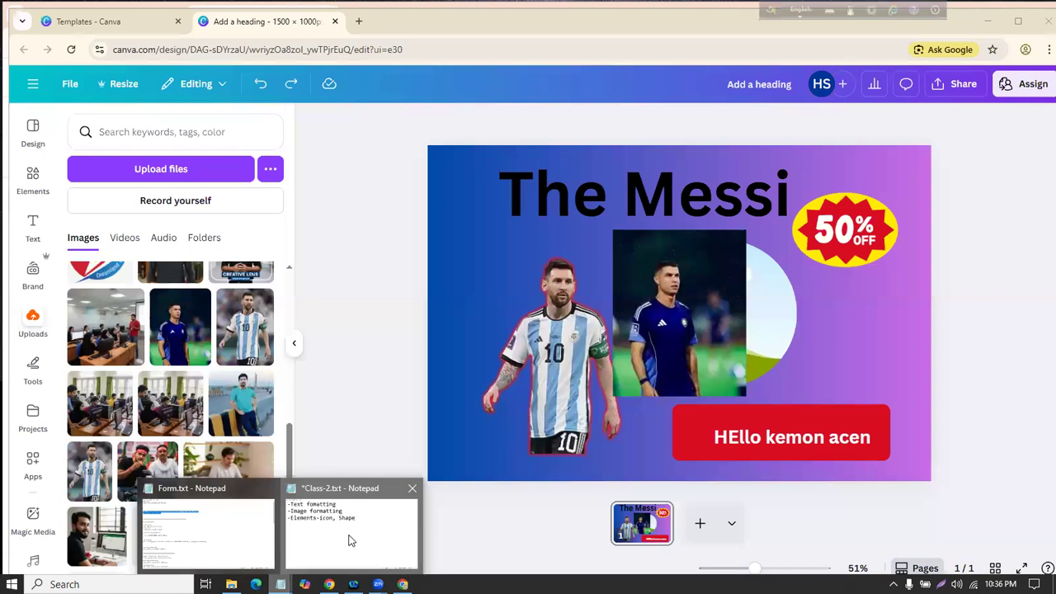
left_click(351, 532)
type(",F")
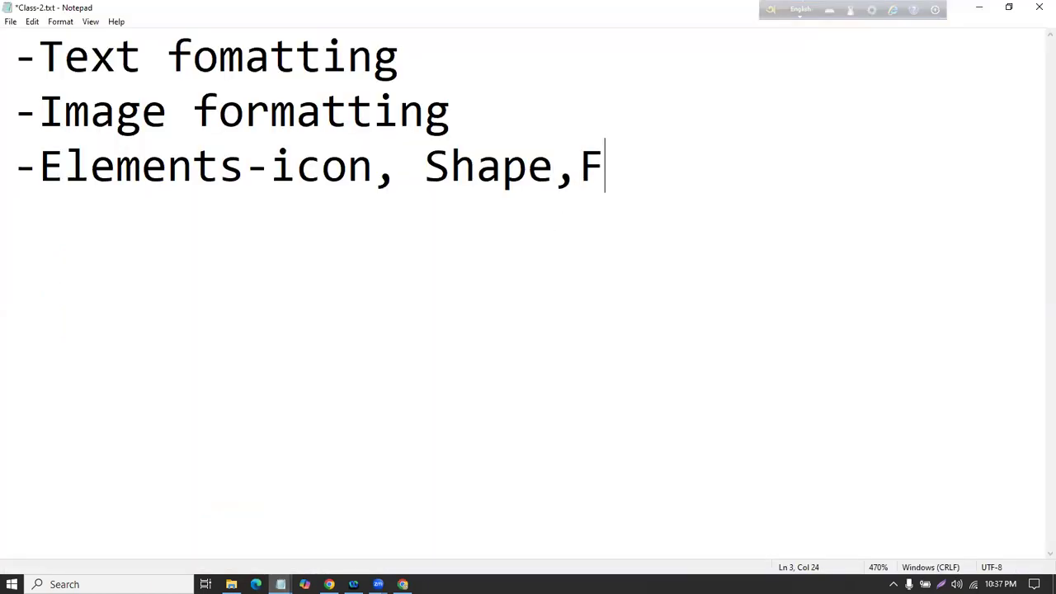
type("rame")
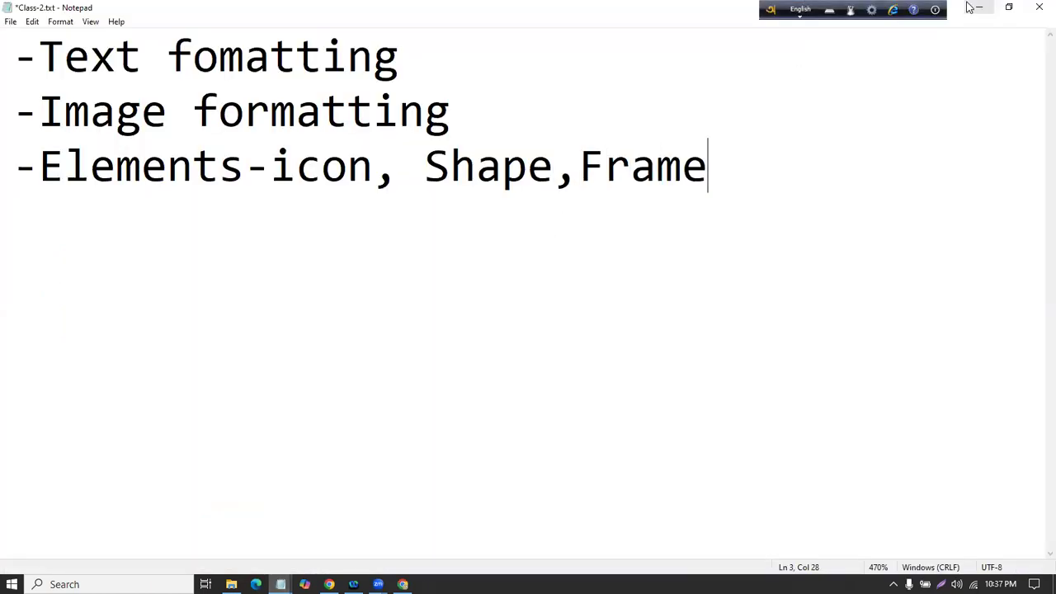
left_click(972, 8)
left_click(33, 175)
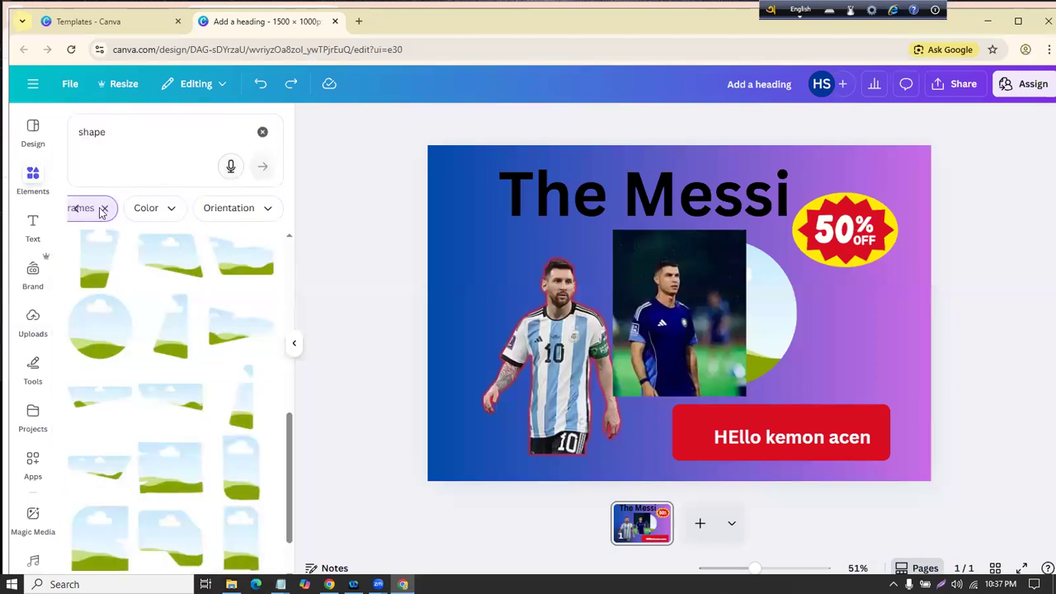
left_click(262, 132)
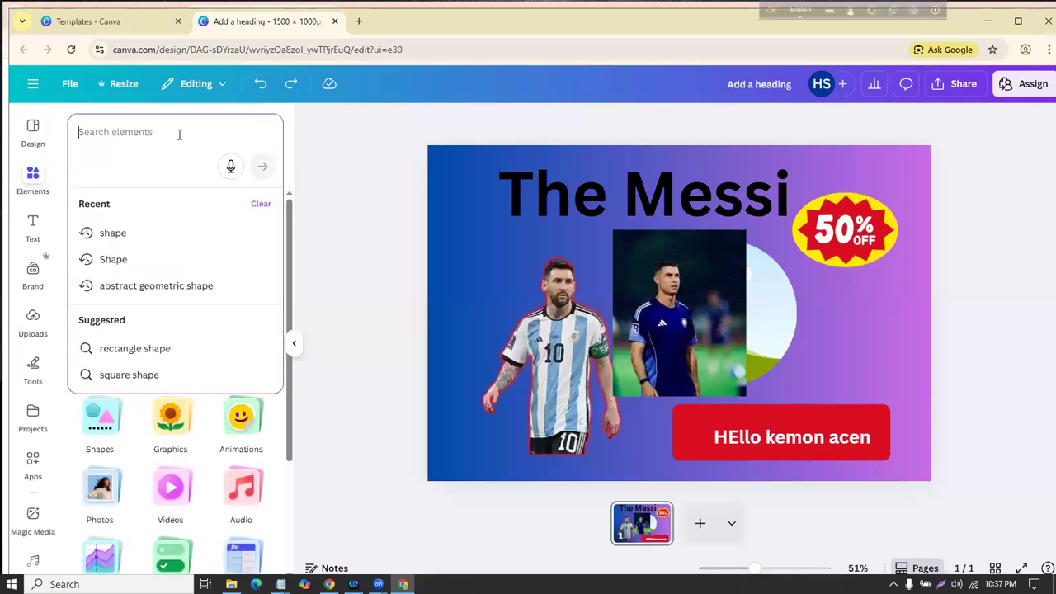
type("ru")
key("BackSpace")
key("BackSpace")
type("a me")
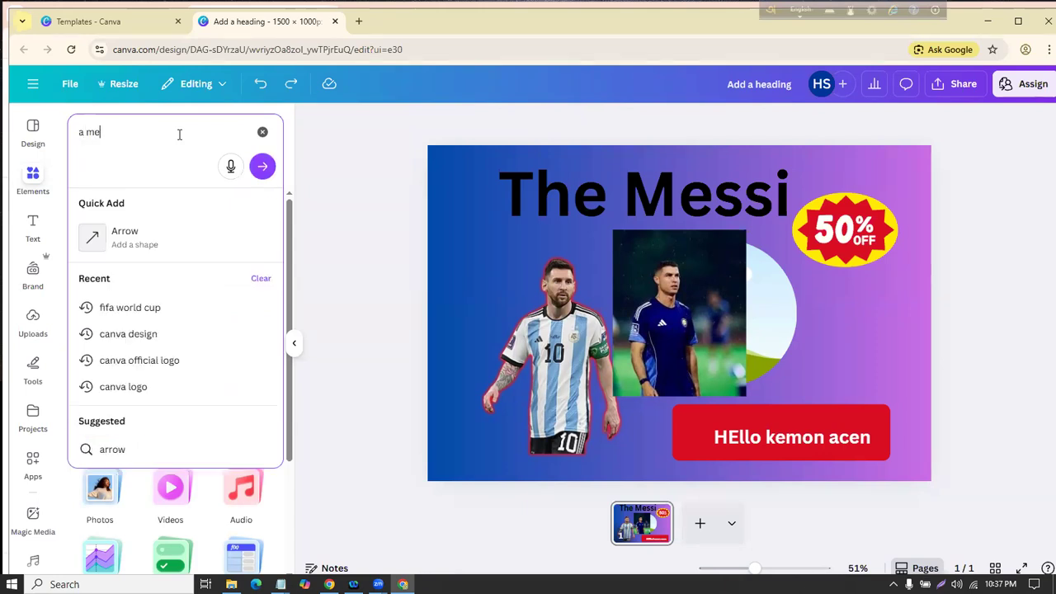
type("n run")
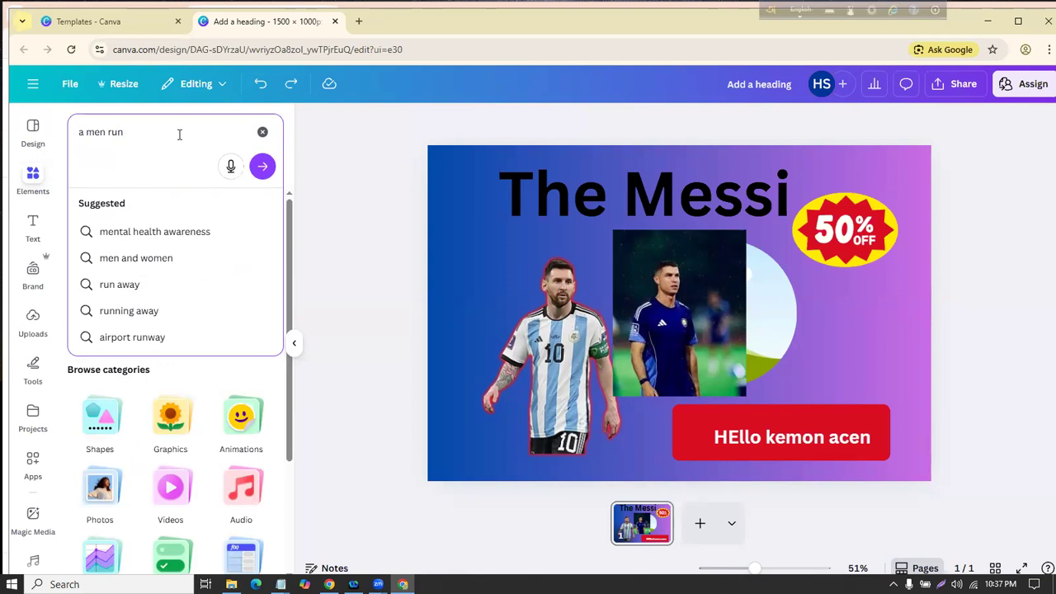
key("Return")
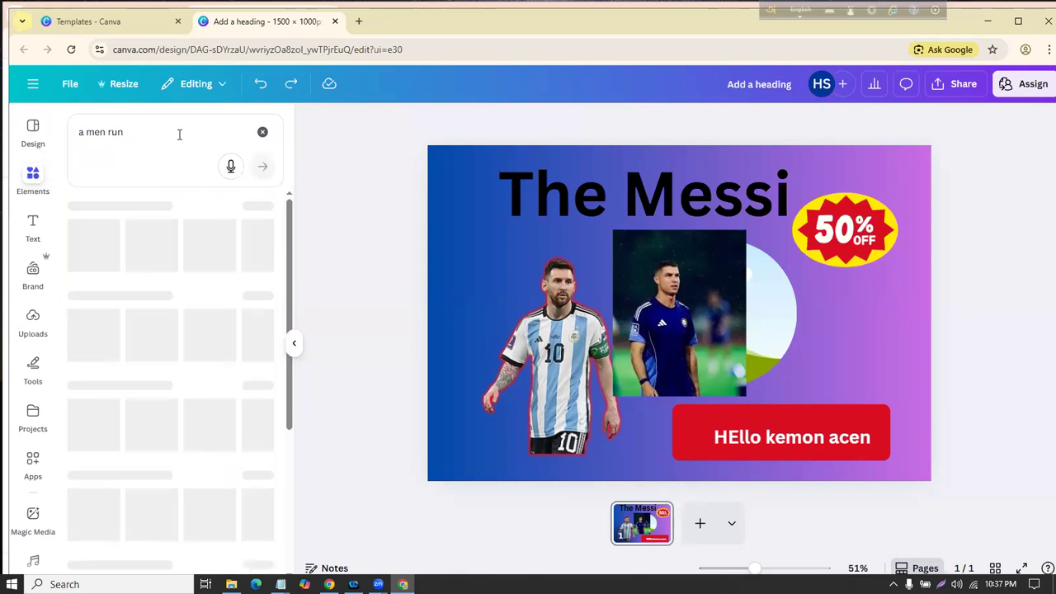
scroll(182, 358, "down", 2)
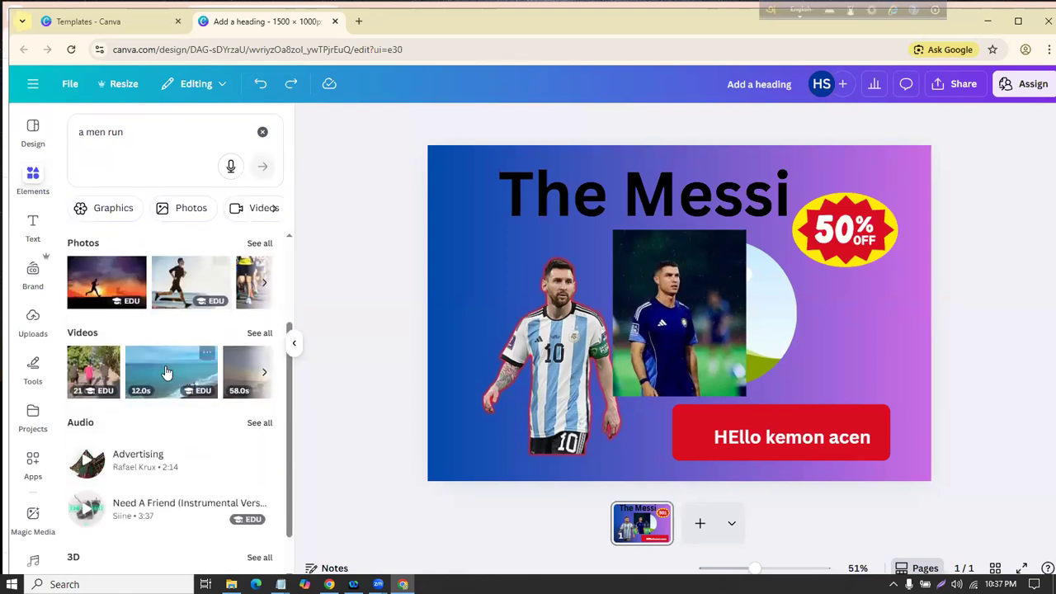
scroll(182, 358, "up", 2)
scroll(99, 330, "down", 1)
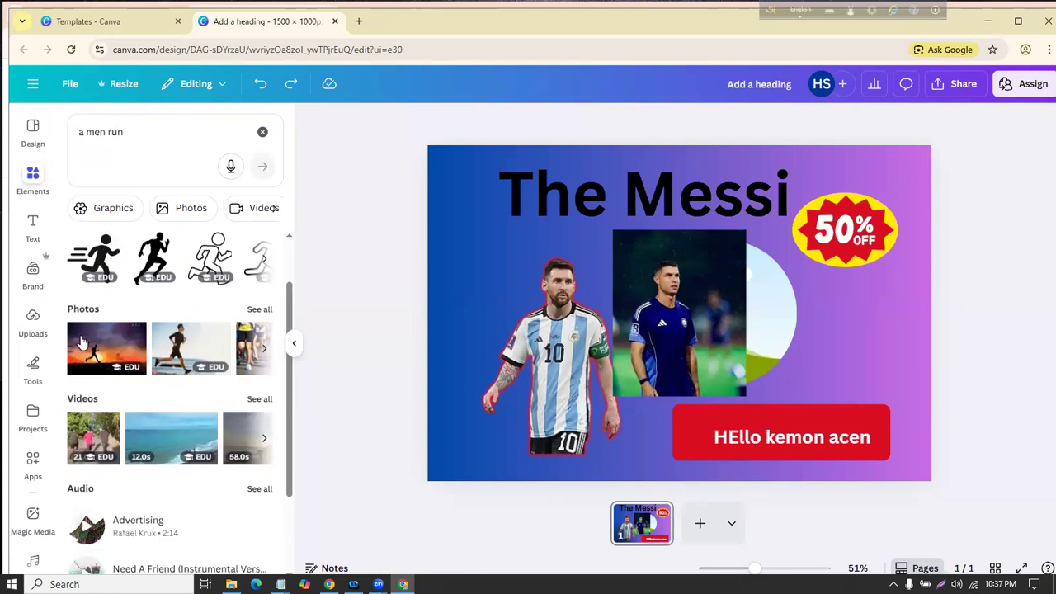
scroll(191, 395, "down", 1)
scroll(115, 375, "down", 1)
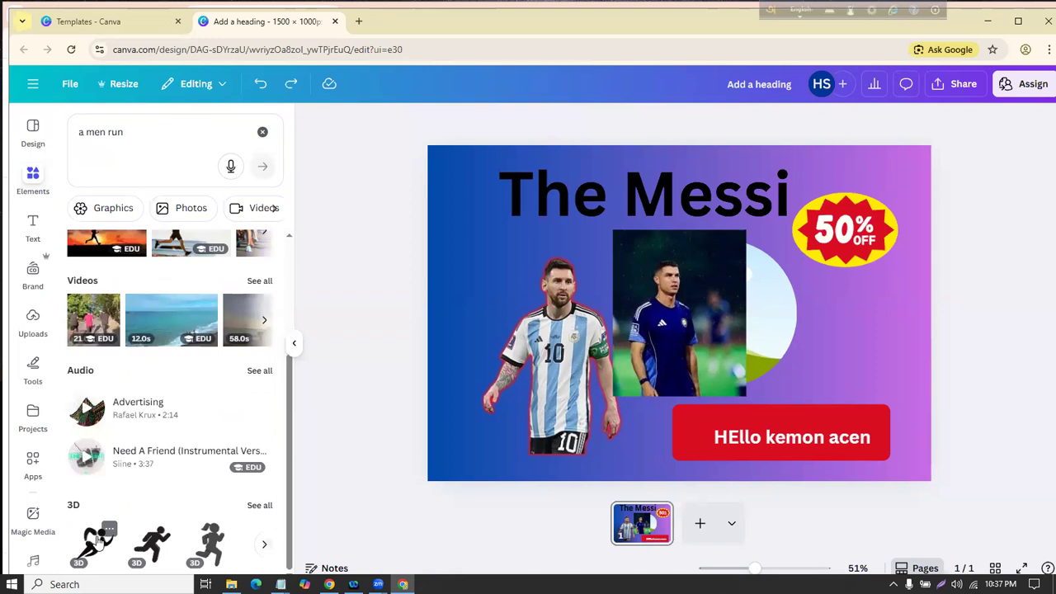
scroll(144, 413, "up", 4)
left_click(107, 137)
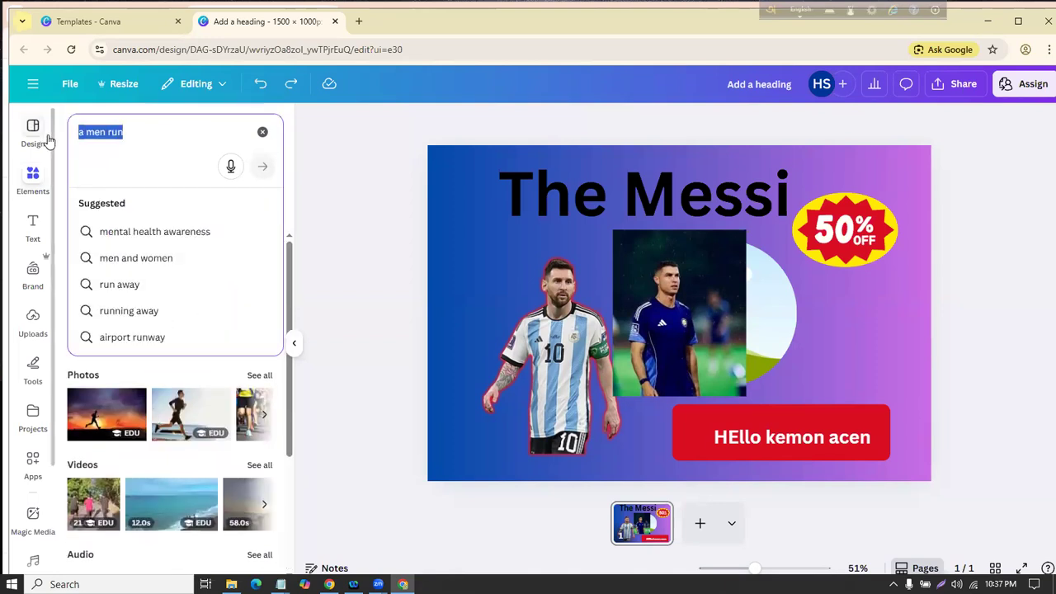
Step: Search elements for 'table' and place the lined table graphic over the Messi photo
key("BackSpace")
type("t")
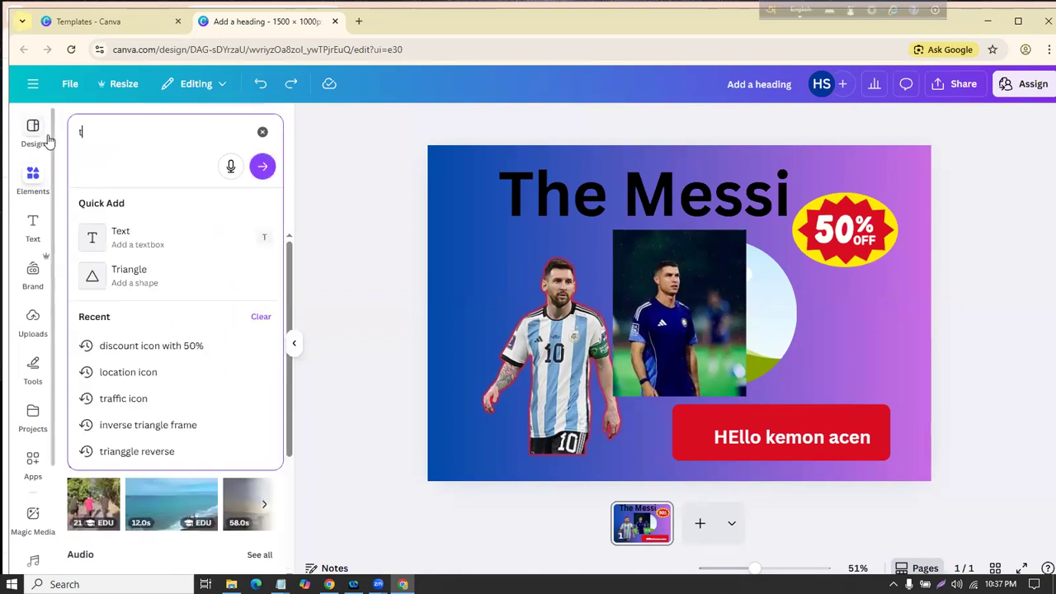
type("able")
key("Return")
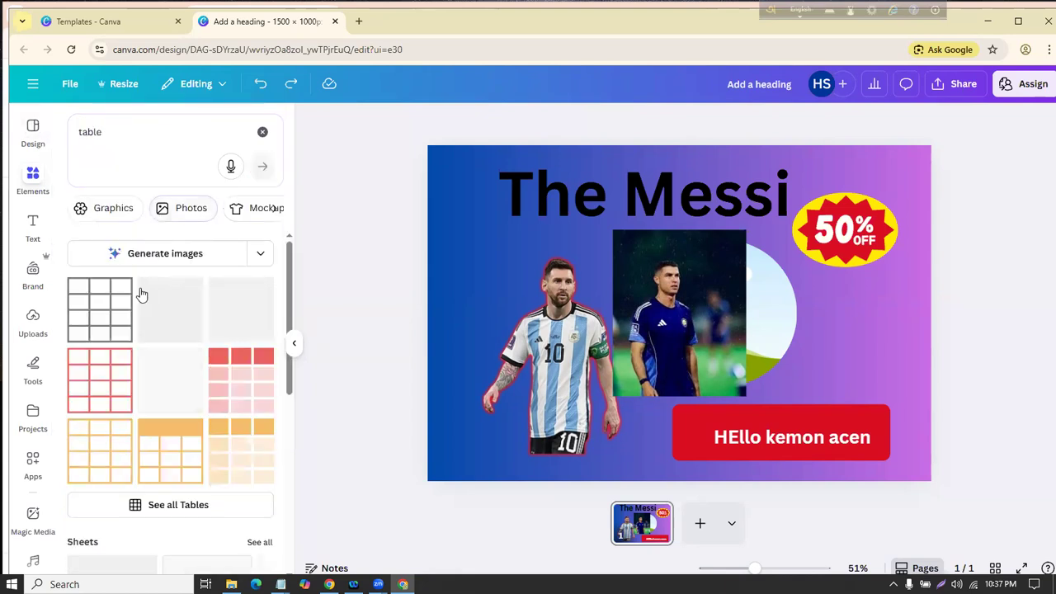
scroll(118, 325, "down", 5)
scroll(121, 344, "down", 3)
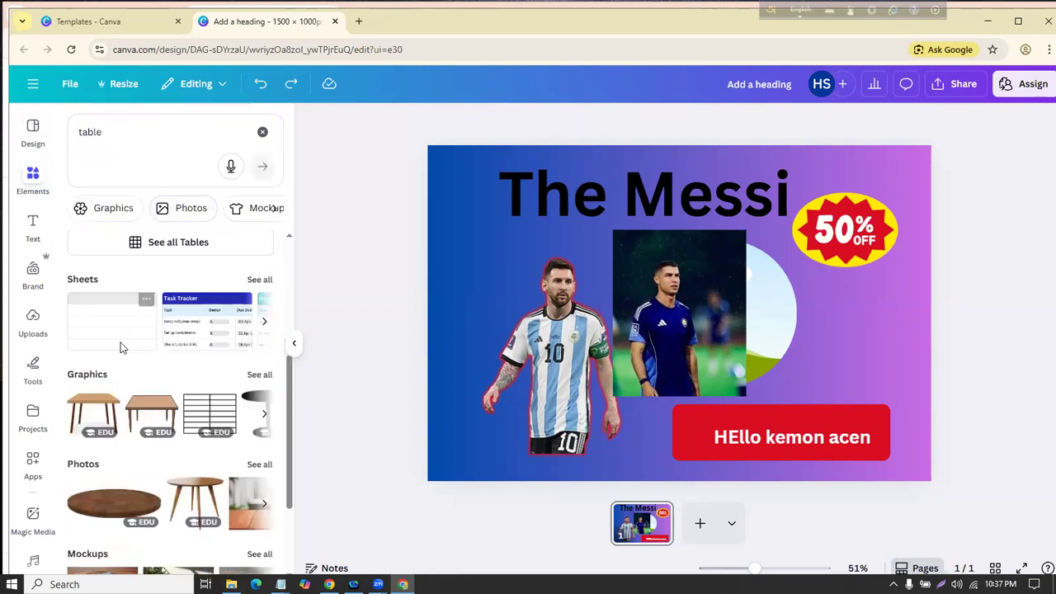
left_click(209, 345)
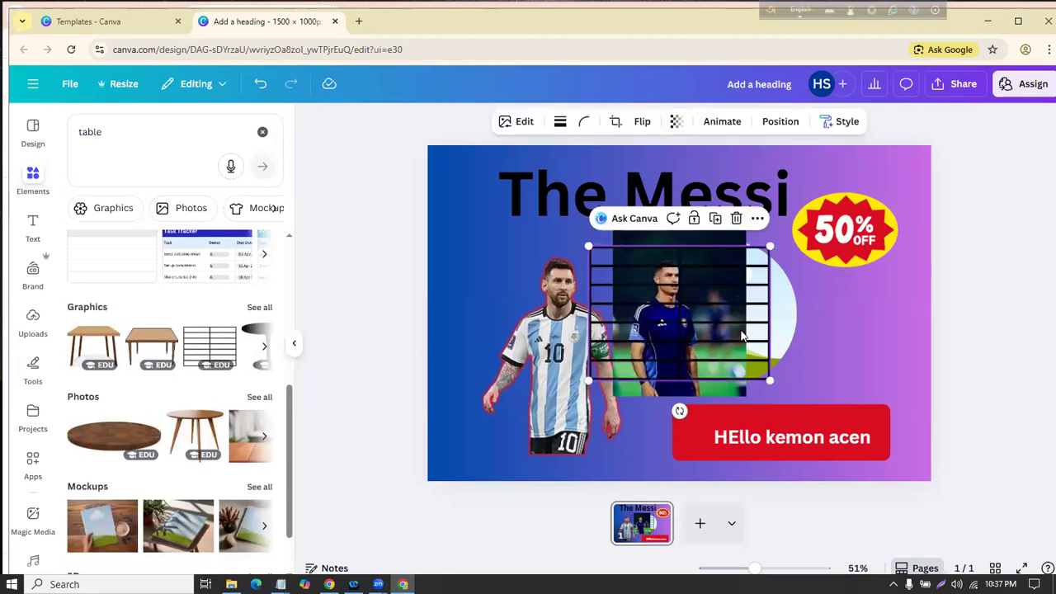
left_click_drag(726, 334, 495, 333)
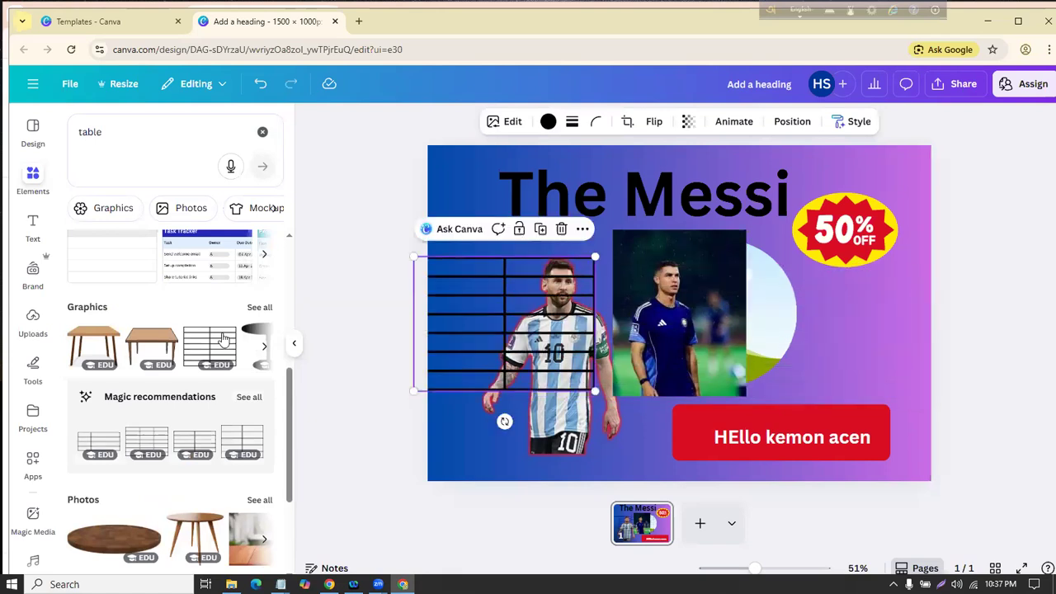
Step: Show all the ready-made sheet templates to add the Gantt Chart
scroll(190, 342, "down", 3)
scroll(190, 342, "up", 3)
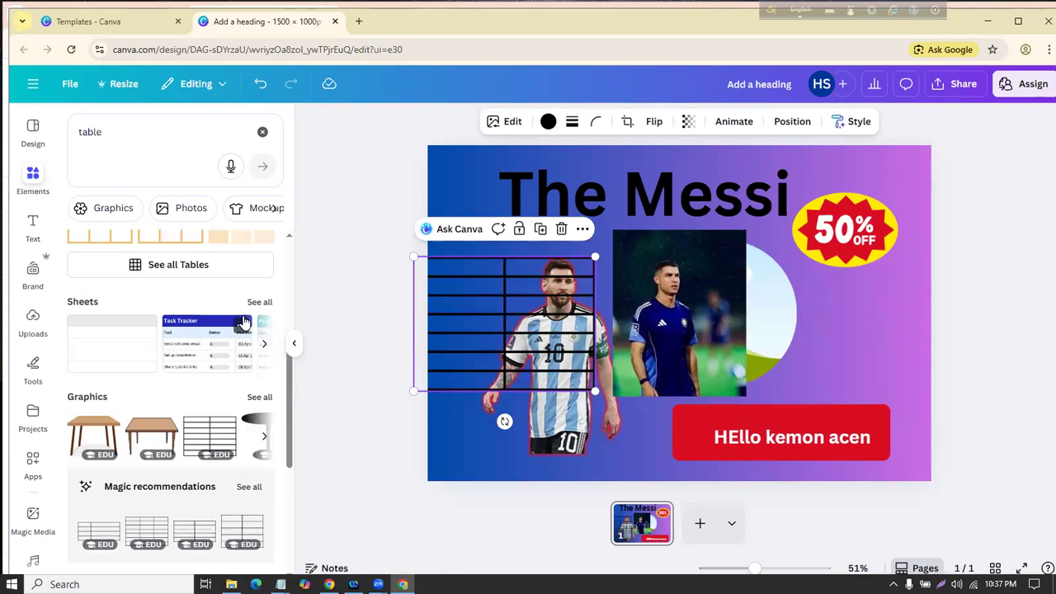
left_click(262, 303)
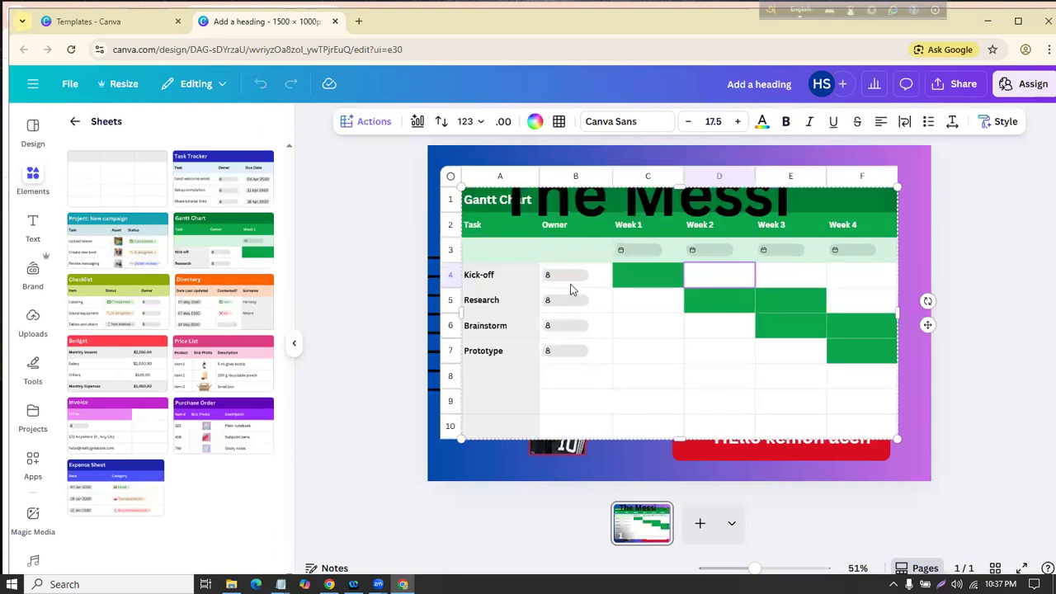
Step: Delete The Messi heading, then the Gantt Chart's Week 2 column and the whole sheet
left_click(492, 275)
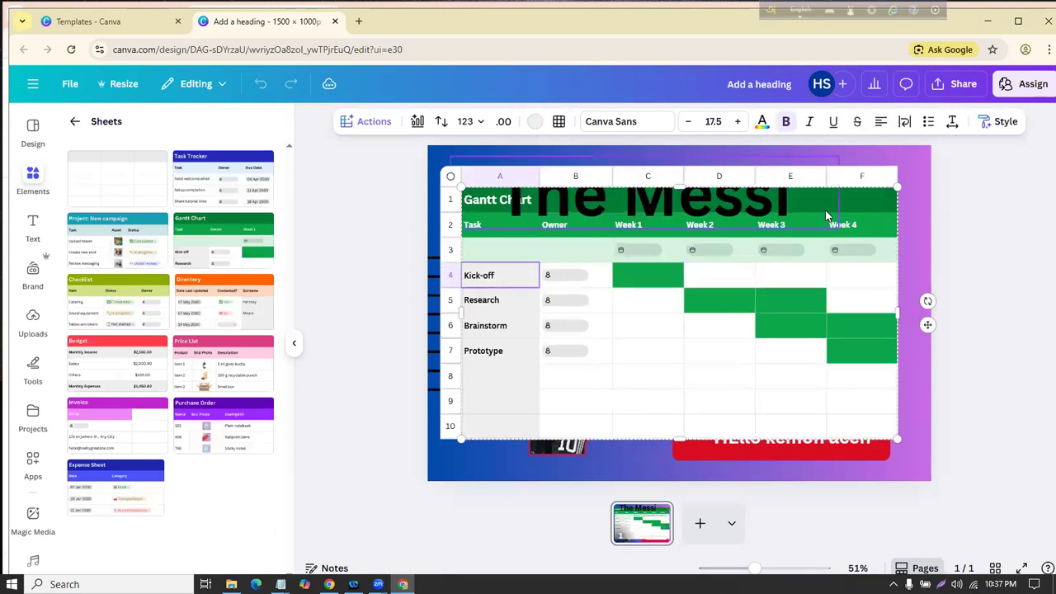
left_click_drag(826, 211, 779, 304)
left_click(667, 224)
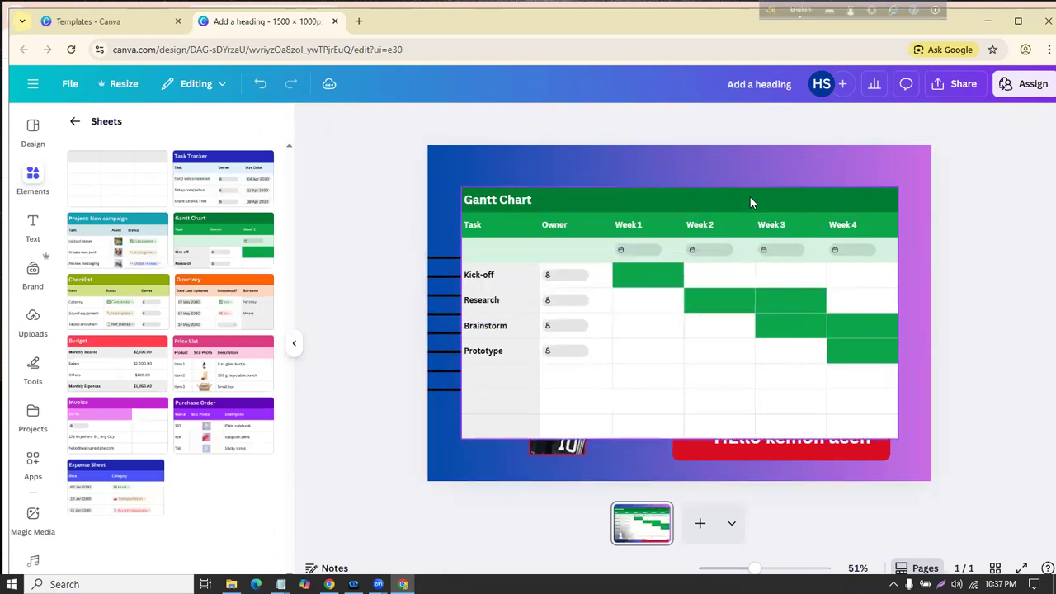
left_click(749, 201)
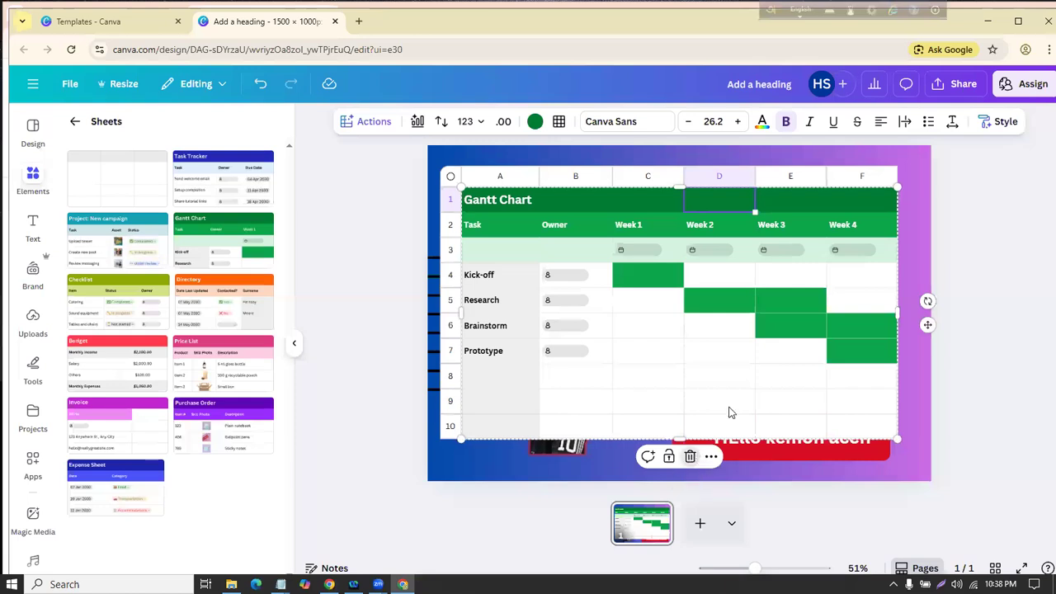
left_click(710, 456)
left_click(707, 493)
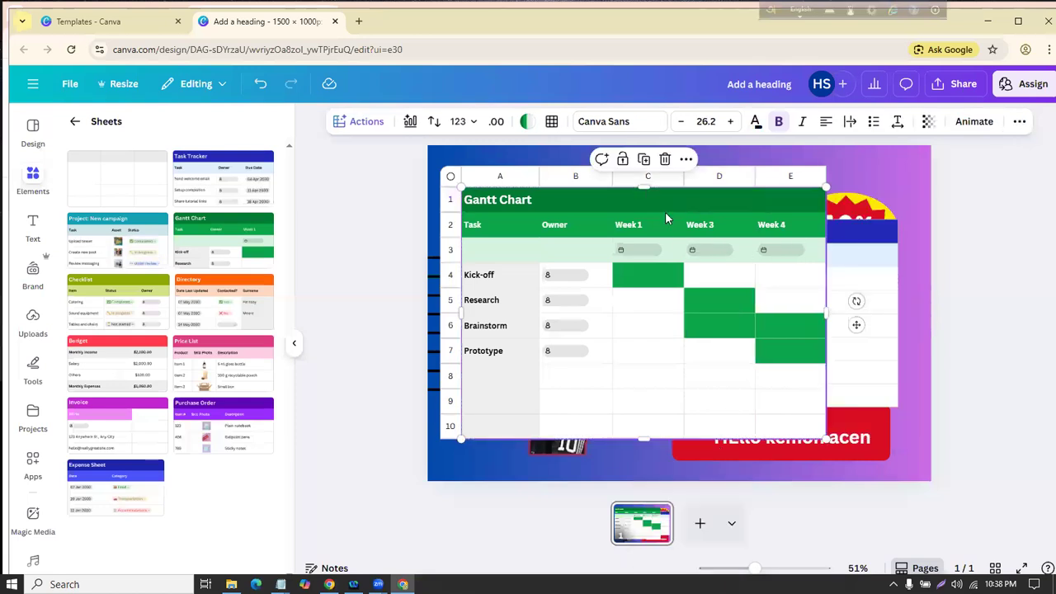
left_click(665, 160)
Step: Delete the Task Tracker sheet's Status column and then the whole sheet
left_click(683, 233)
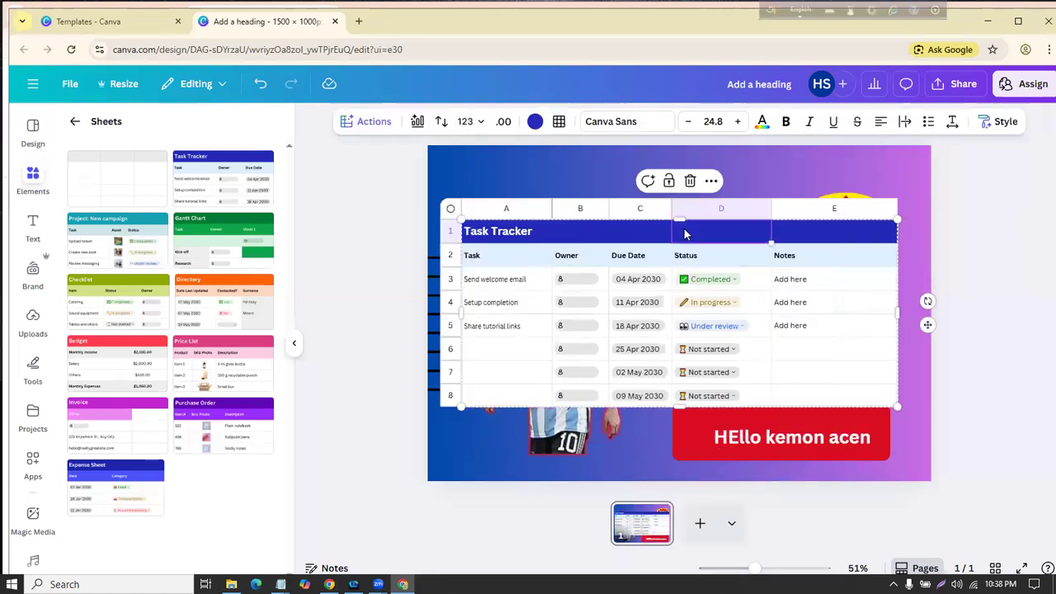
left_click(711, 181)
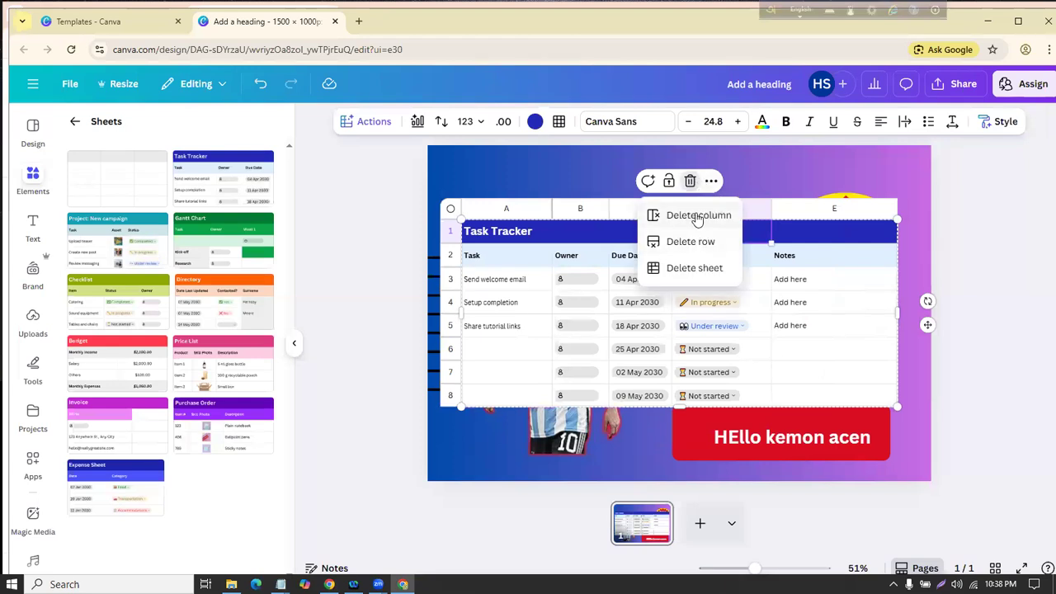
left_click(697, 217)
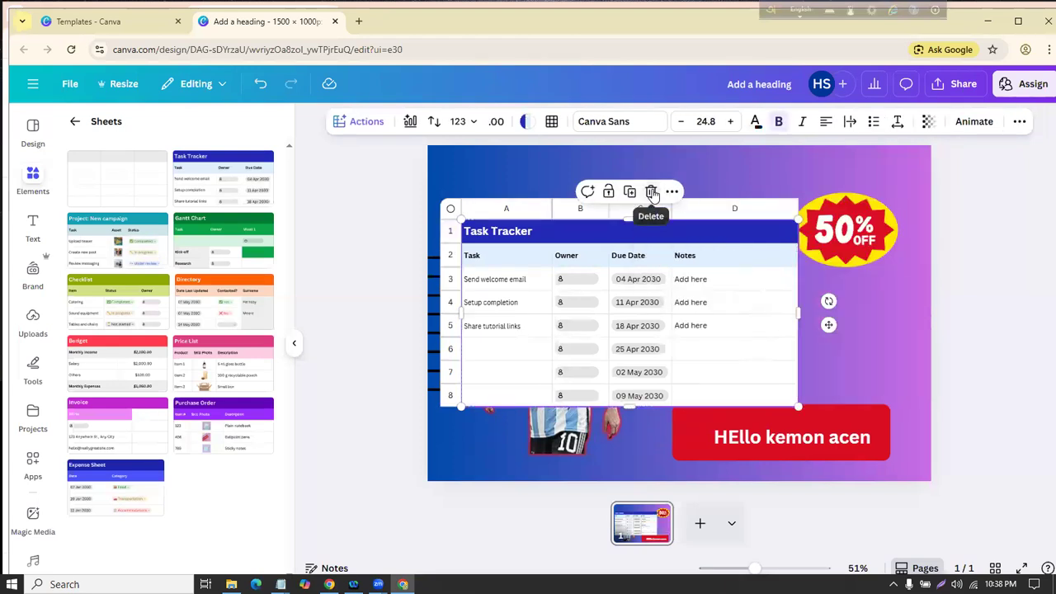
left_click(651, 191)
left_click(556, 284)
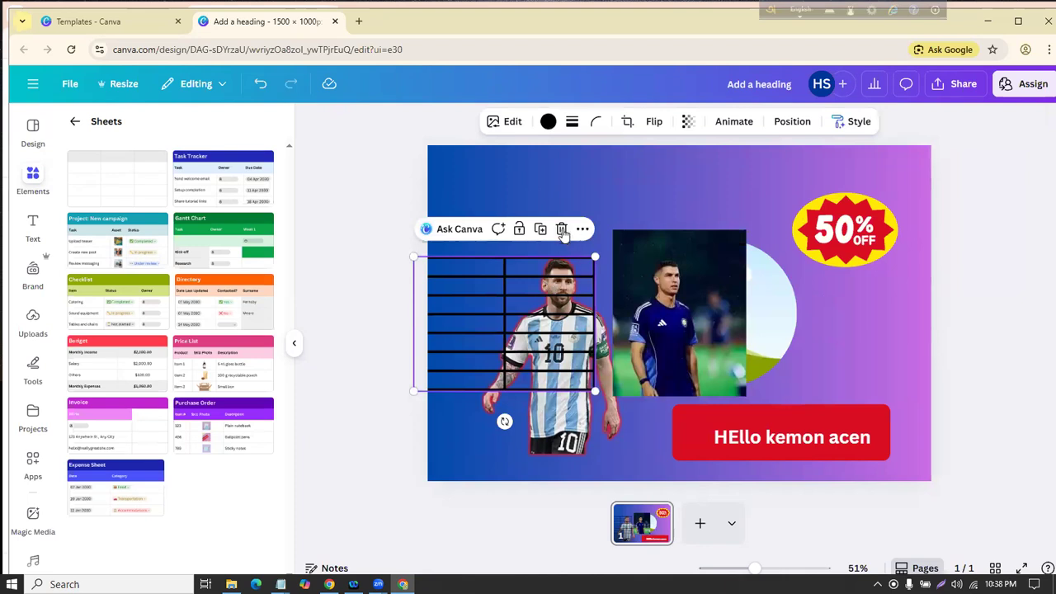
Step: Delete the leftover table graphic, the second player photo and the circle landscape image
left_click(561, 227)
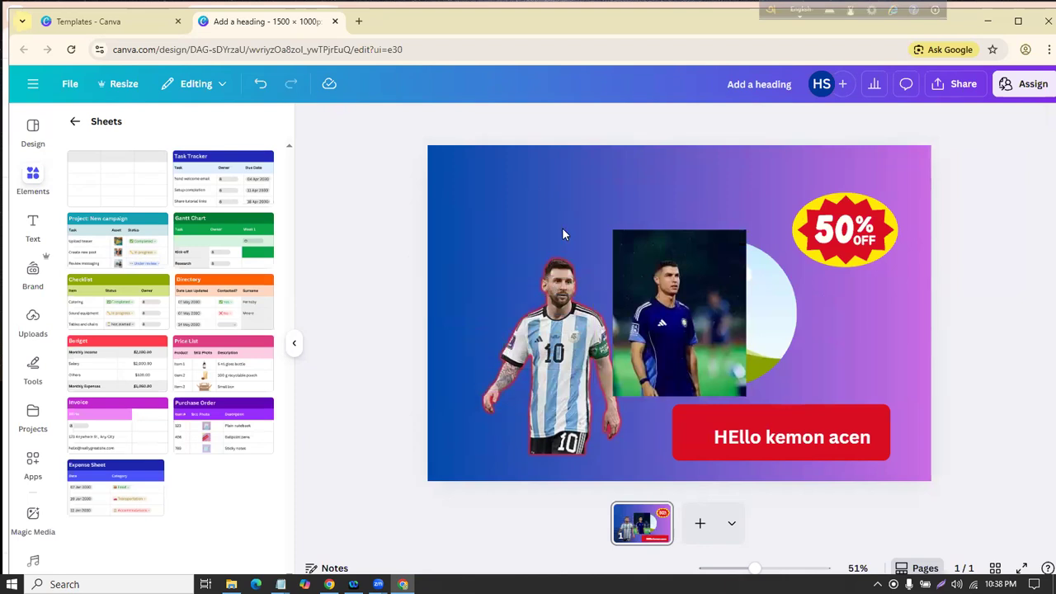
left_click(691, 261)
left_click(735, 199)
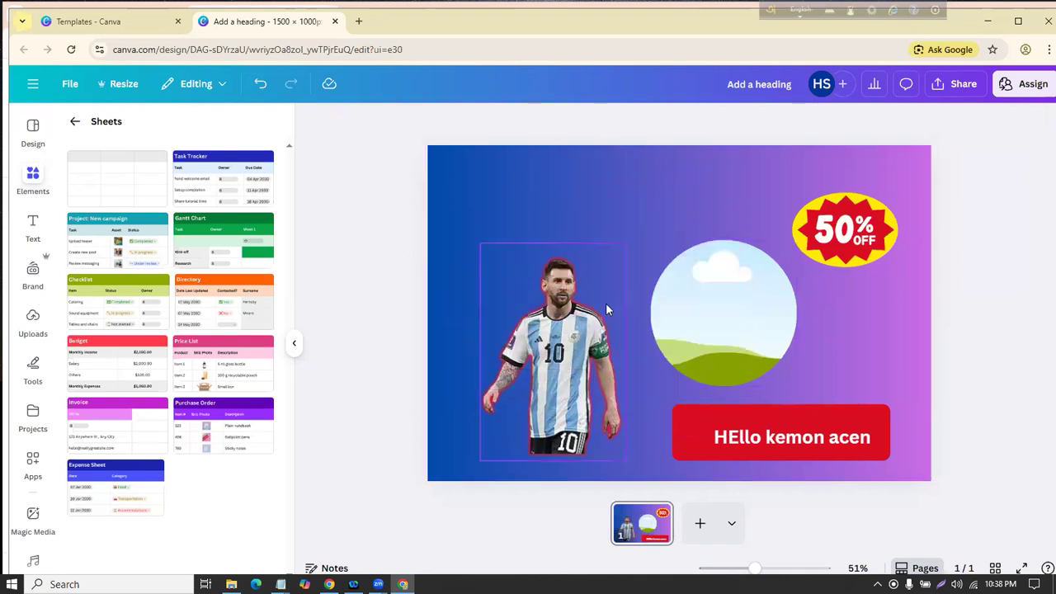
left_click(582, 311)
left_click(733, 308)
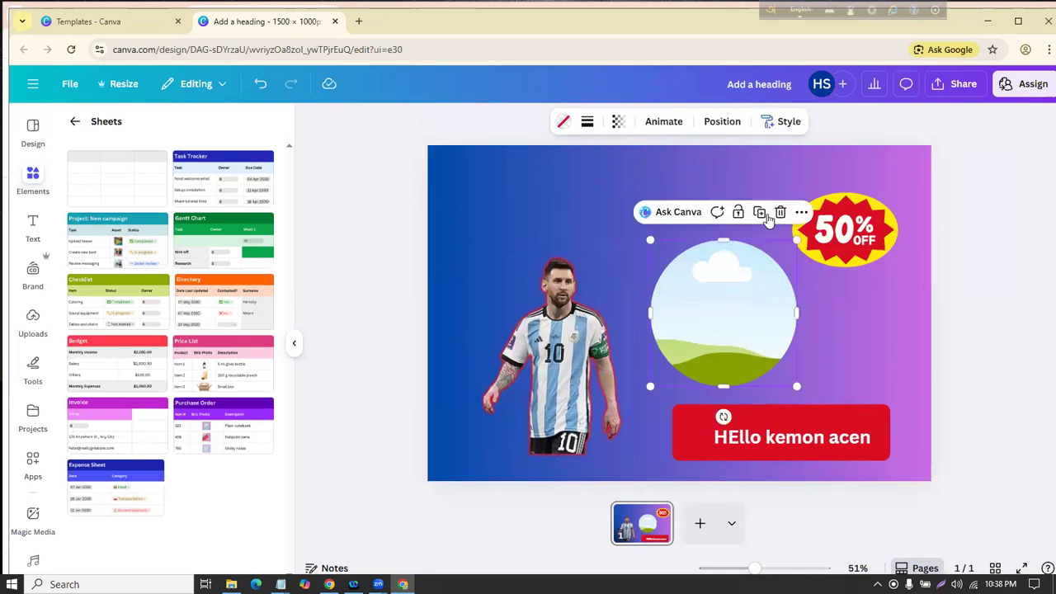
left_click(780, 213)
Step: Delete the HEllo kemon acen text and move the red box higher on the design
left_click(786, 436)
left_click_drag(785, 435, 746, 242)
left_click(809, 206)
left_click_drag(755, 435, 788, 331)
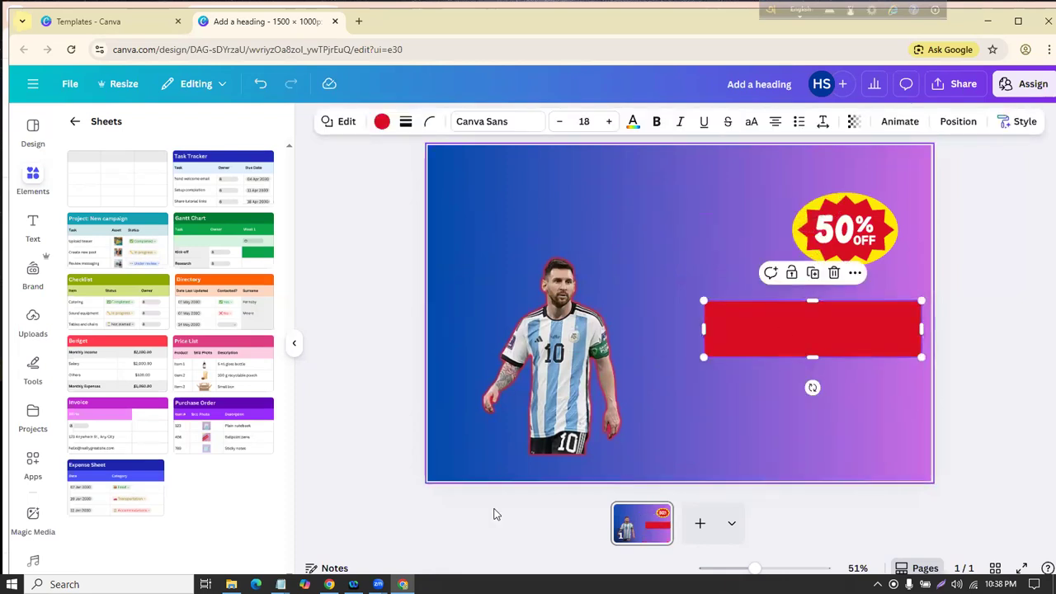
left_click(75, 122)
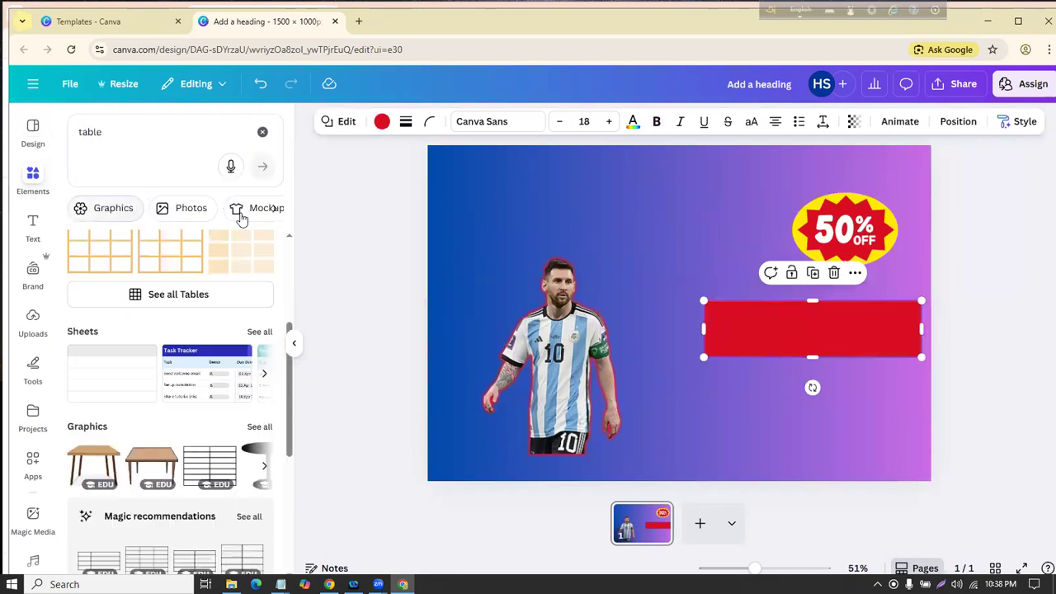
left_click(276, 209)
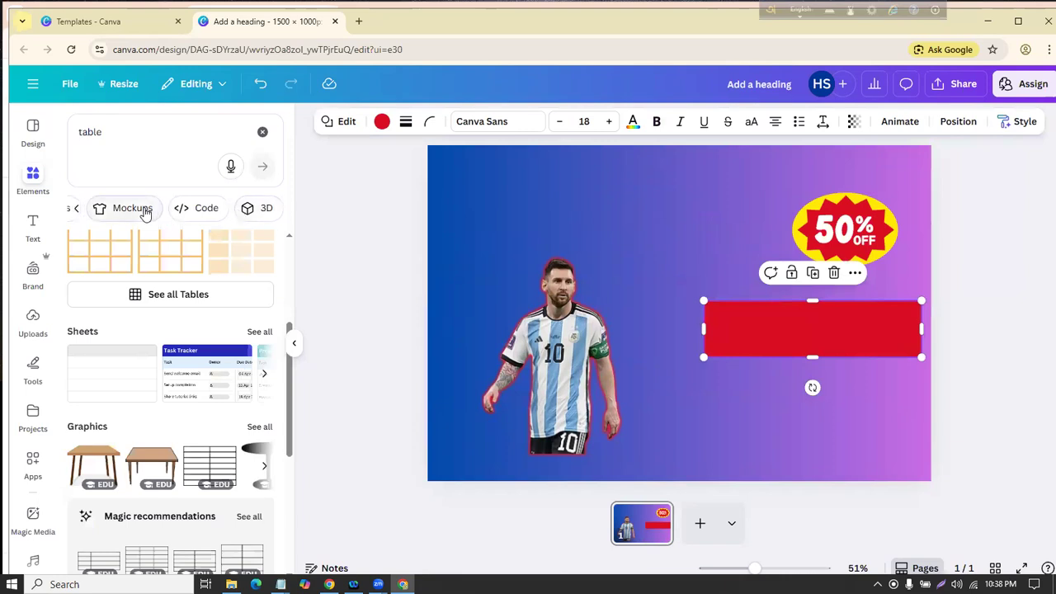
Step: Replace the table search with the Mockups element filter
left_click(147, 136)
key("BackSpace")
type("mock")
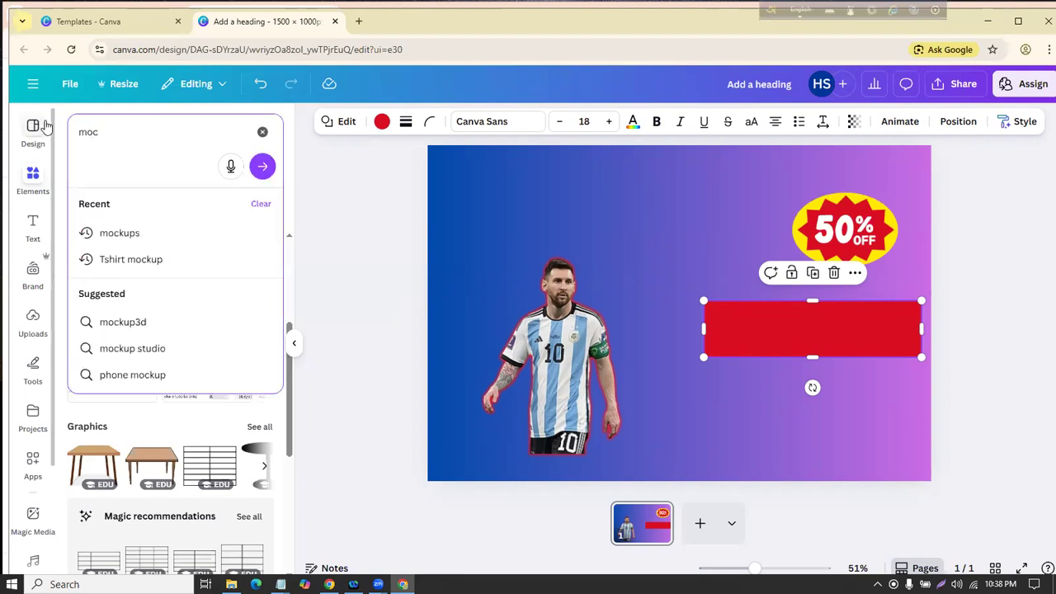
key("BackSpace")
key("BackSpace")
key("BackSpace")
left_click(350, 209)
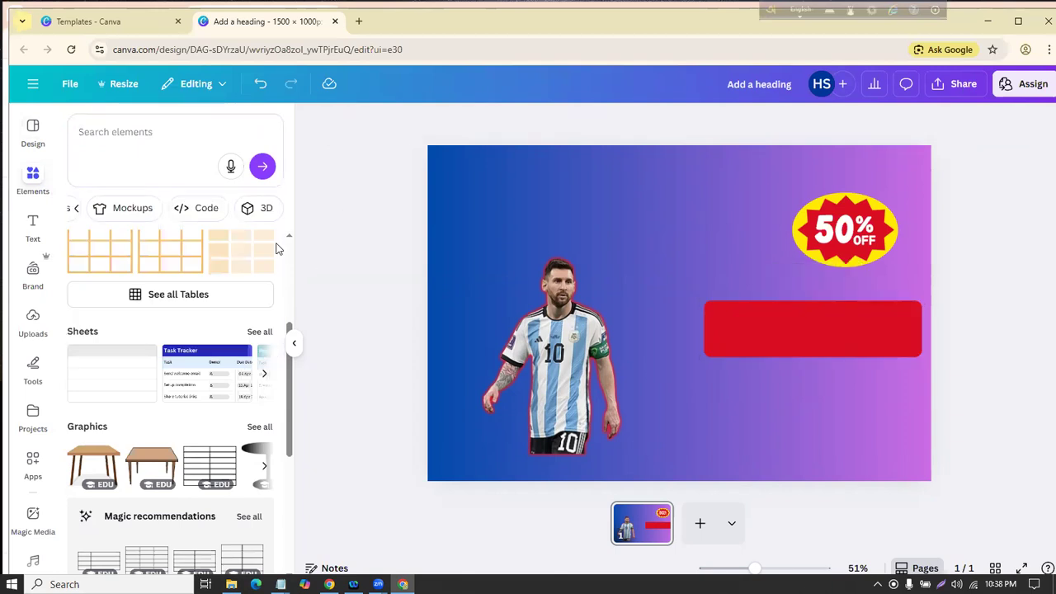
left_click(122, 209)
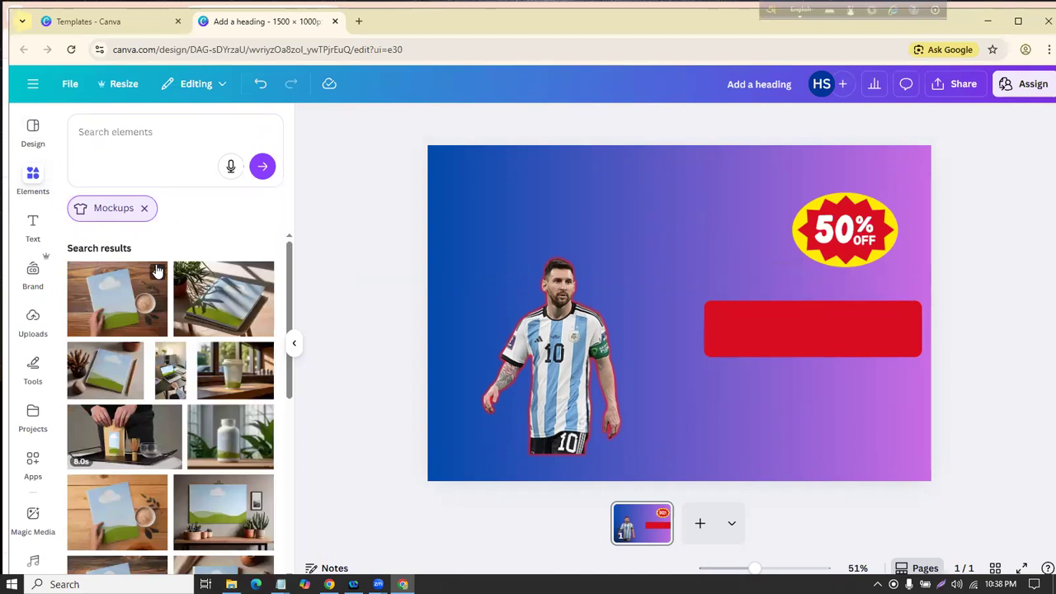
Step: Browse down through the mockup results looking for a mug mockup
scroll(168, 285, "down", 1)
scroll(168, 288, "up", 1)
left_click(95, 291)
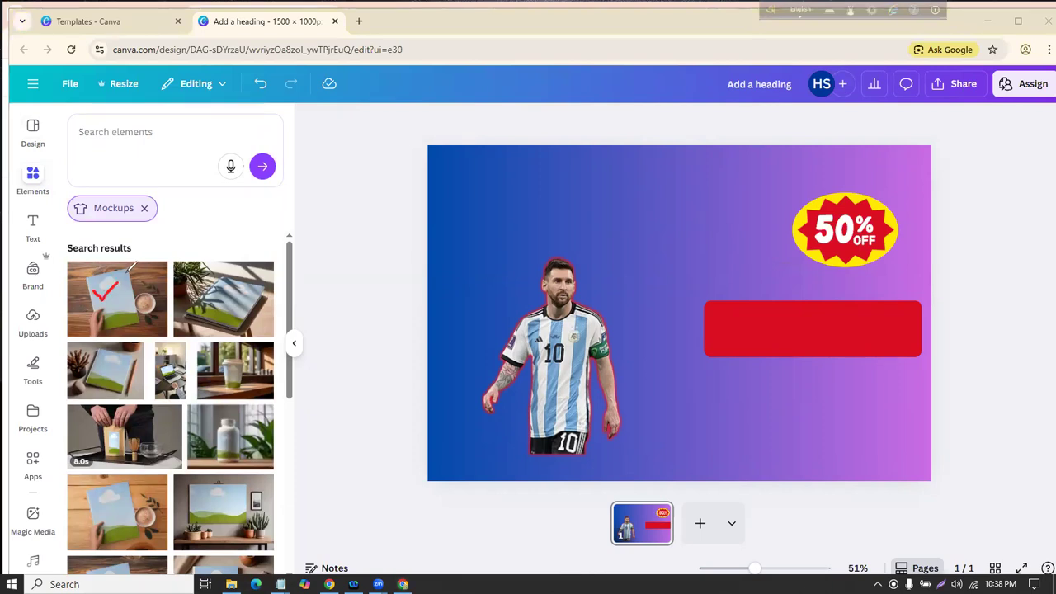
mouse_move(218, 289)
left_mouse_down()
mouse_move(231, 299)
mouse_move(250, 283)
left_mouse_up()
left_click_drag(218, 363, 259, 374)
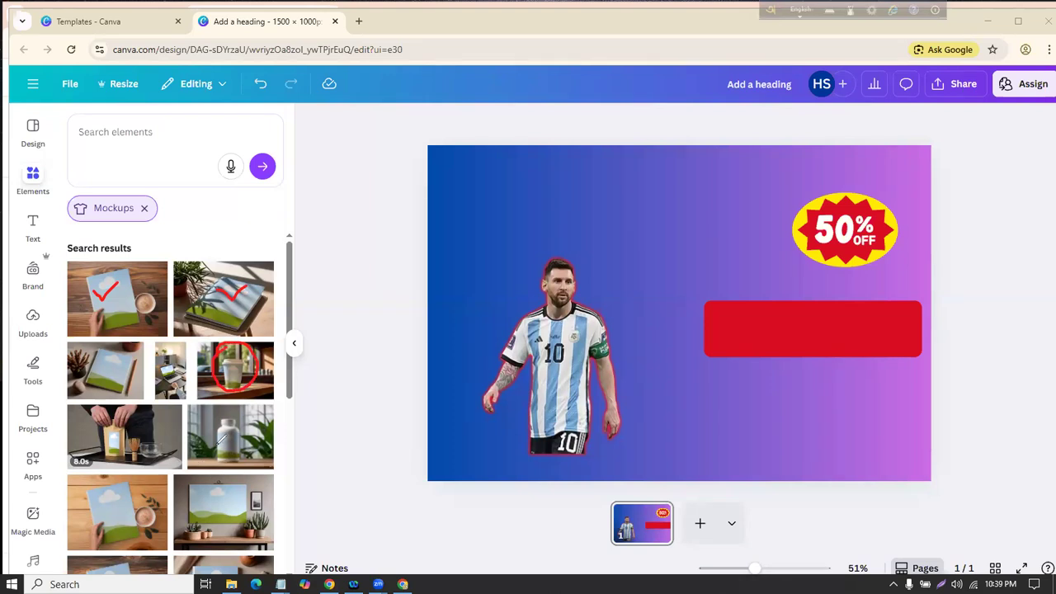
mouse_move(233, 456)
left_mouse_down()
mouse_move(200, 423)
mouse_move(245, 396)
left_mouse_up()
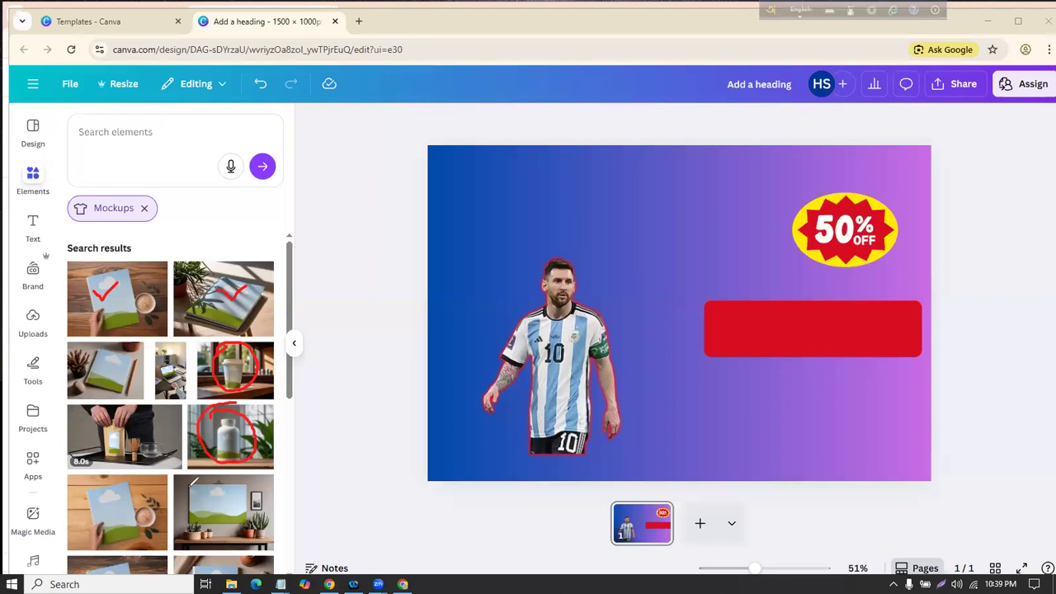
mouse_move(278, 488)
left_mouse_down()
mouse_move(235, 536)
mouse_move(182, 464)
left_mouse_up()
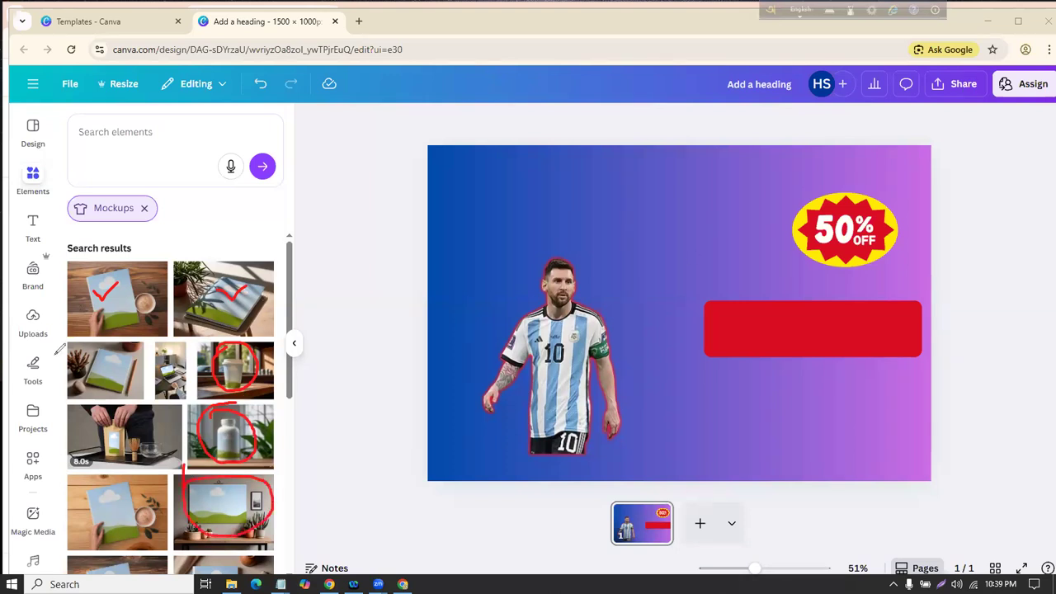
scroll(191, 327, "down", 5)
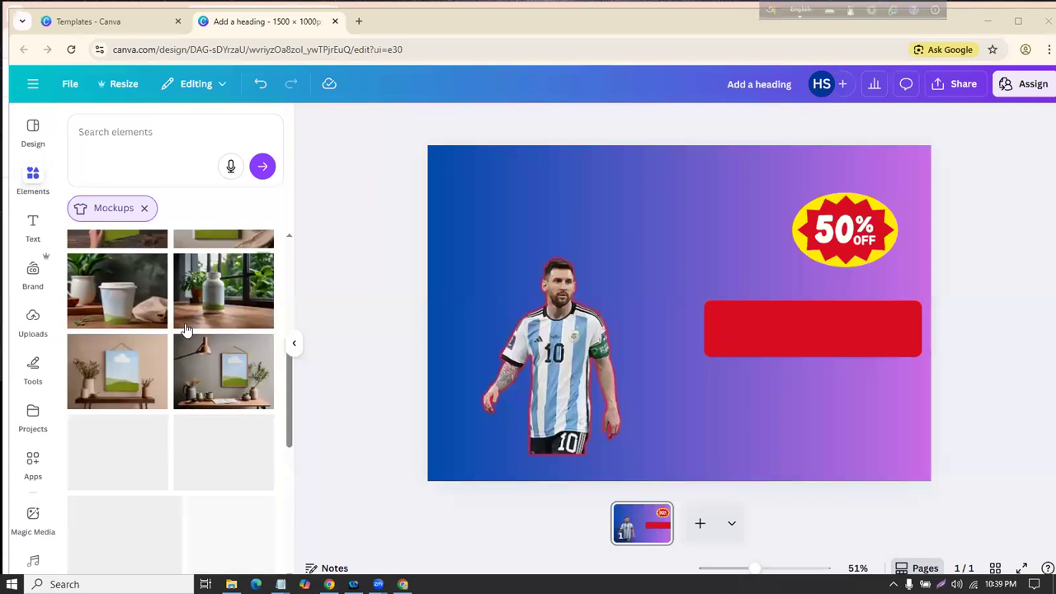
scroll(185, 327, "down", 5)
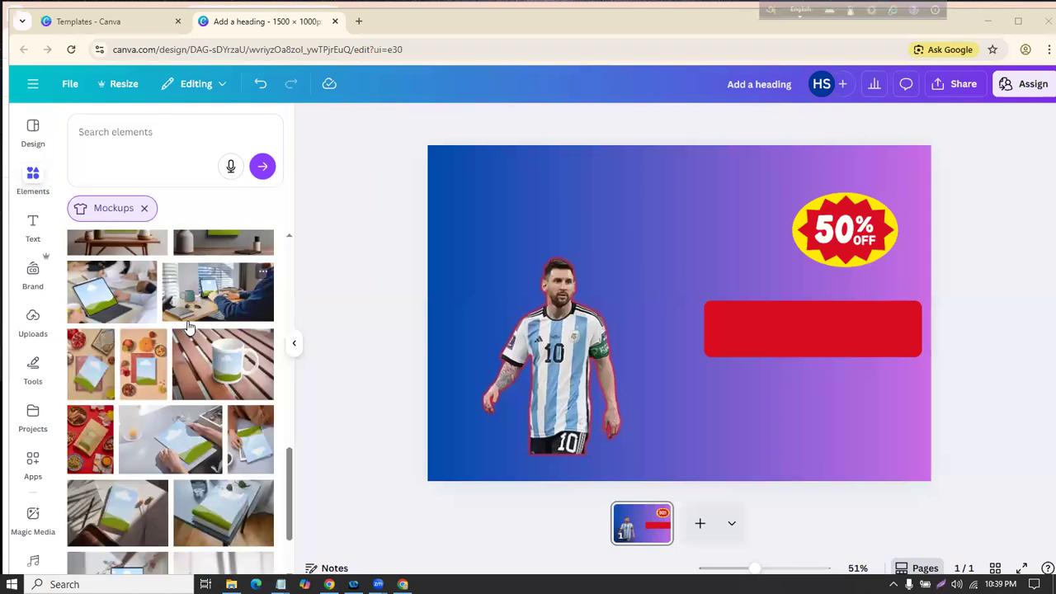
Step: Add the mug mockup and enlarge it to about 946 by 662 on the right side
left_click(211, 373)
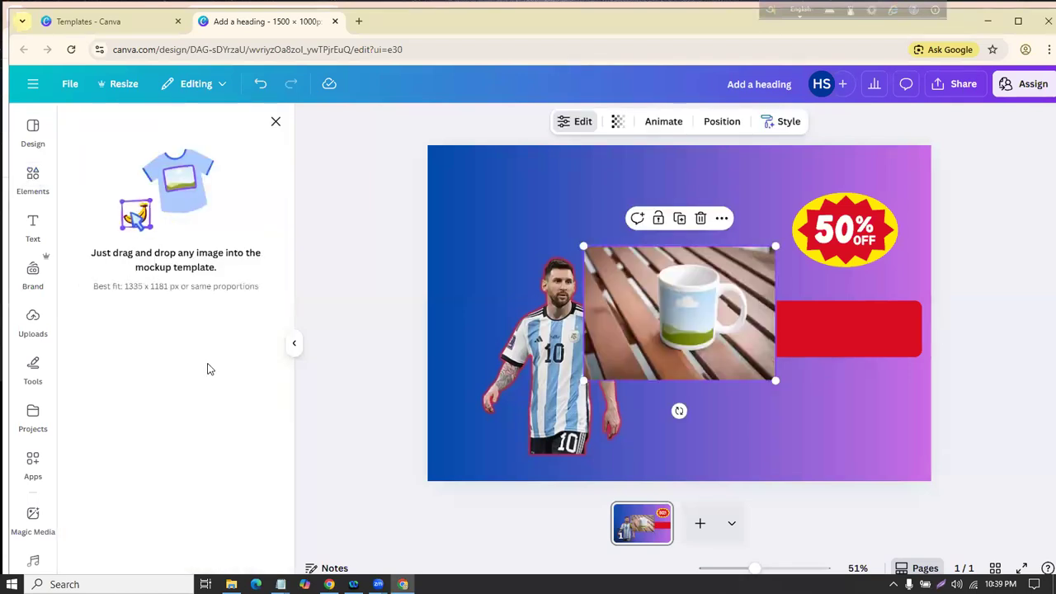
left_click(276, 123)
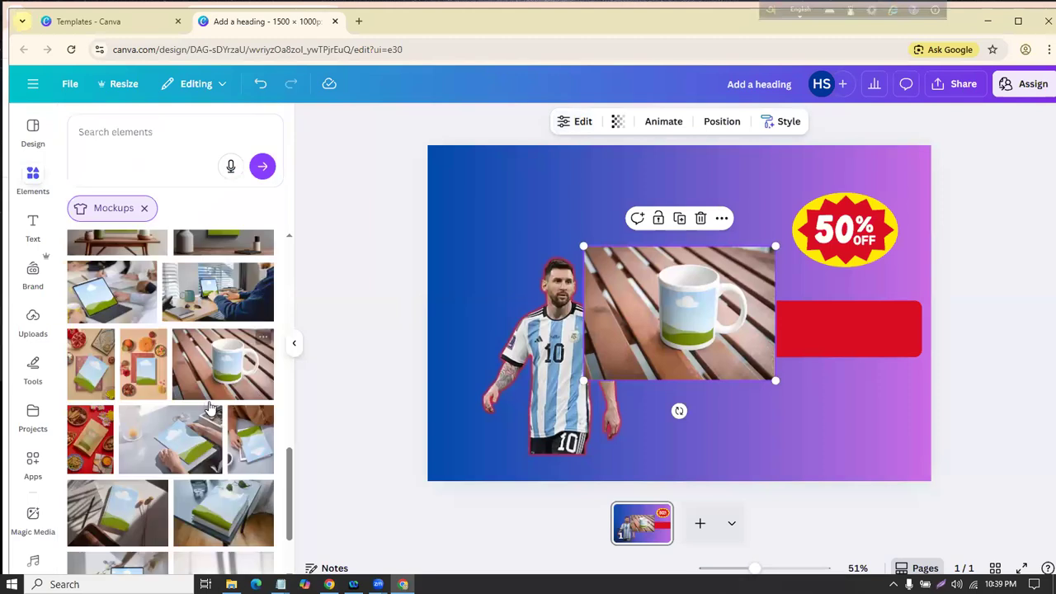
left_click_drag(207, 368, 189, 328)
left_click(701, 308)
left_click_drag(701, 308, 714, 237)
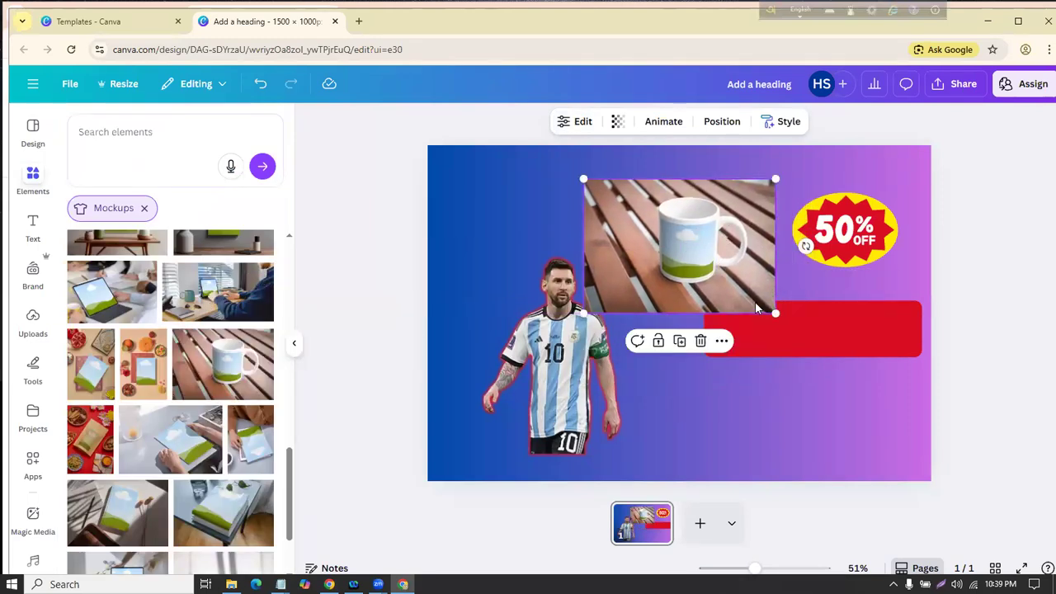
left_click_drag(780, 314, 883, 374)
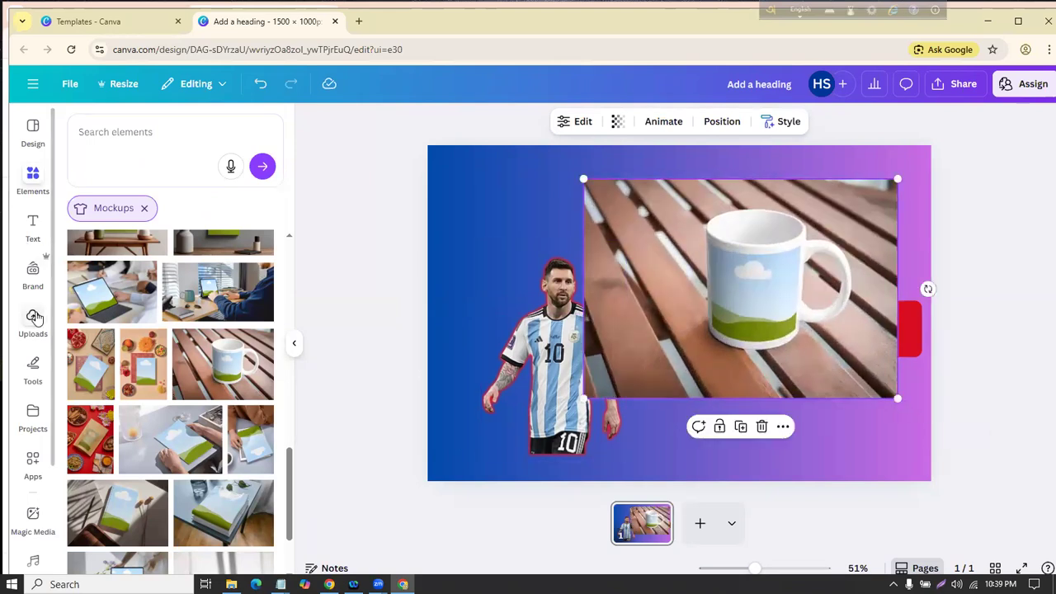
Step: Apply the uploaded portrait photo onto the mug
left_click(34, 318)
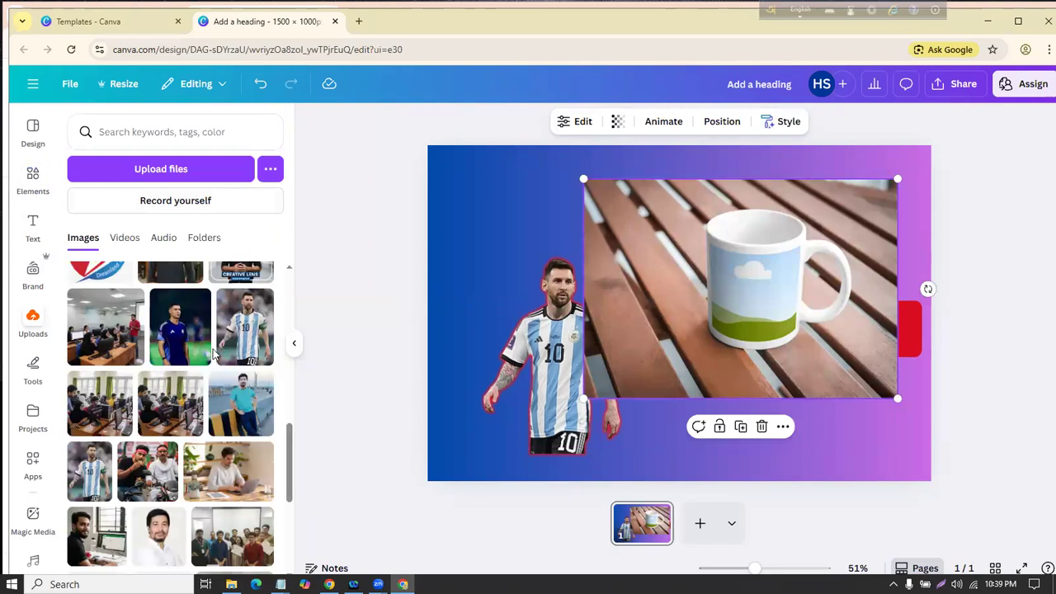
scroll(248, 385, "up", 3)
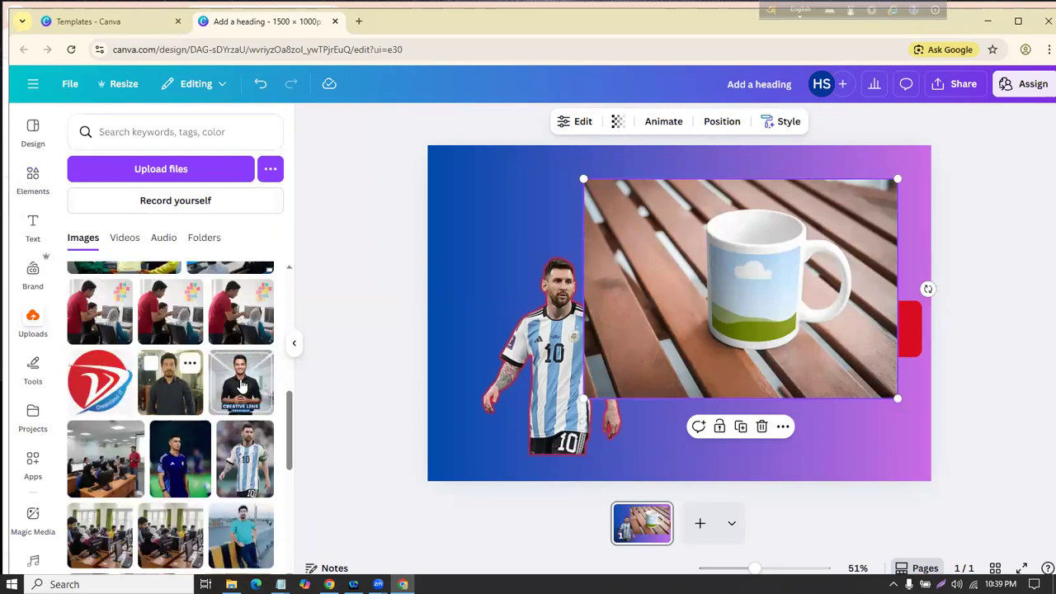
left_click(241, 384)
key("Delete")
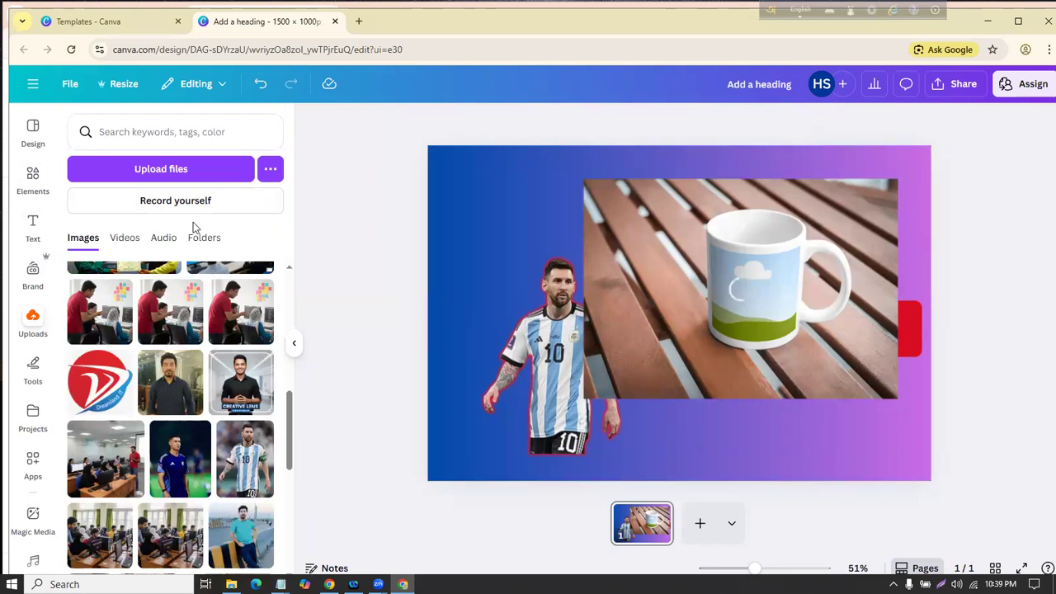
Step: Search the elements library for 'wall mockups'
left_click(33, 178)
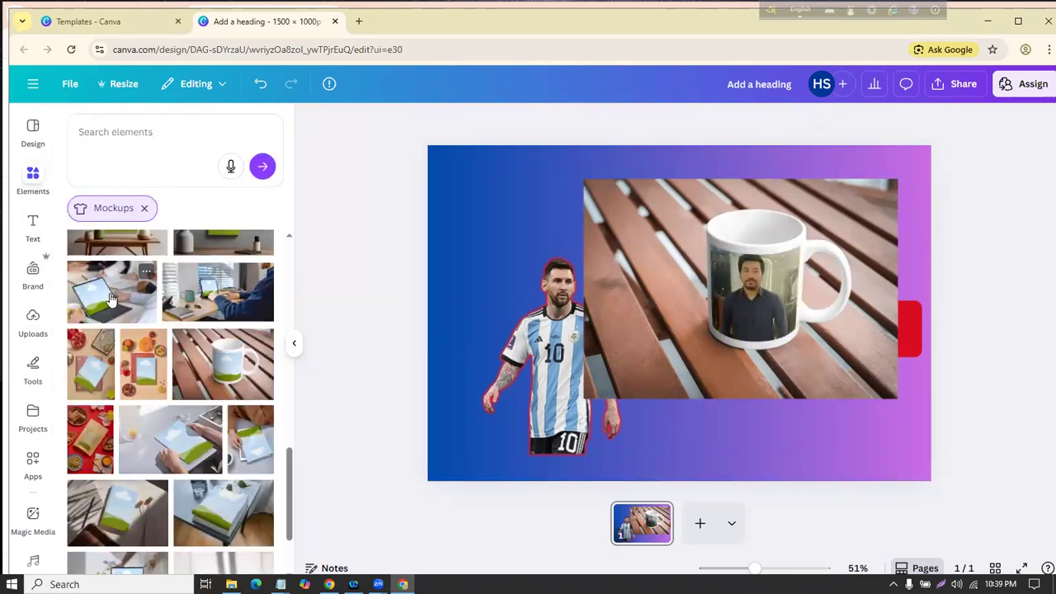
scroll(124, 301, "down", 5)
scroll(132, 313, "down", 5)
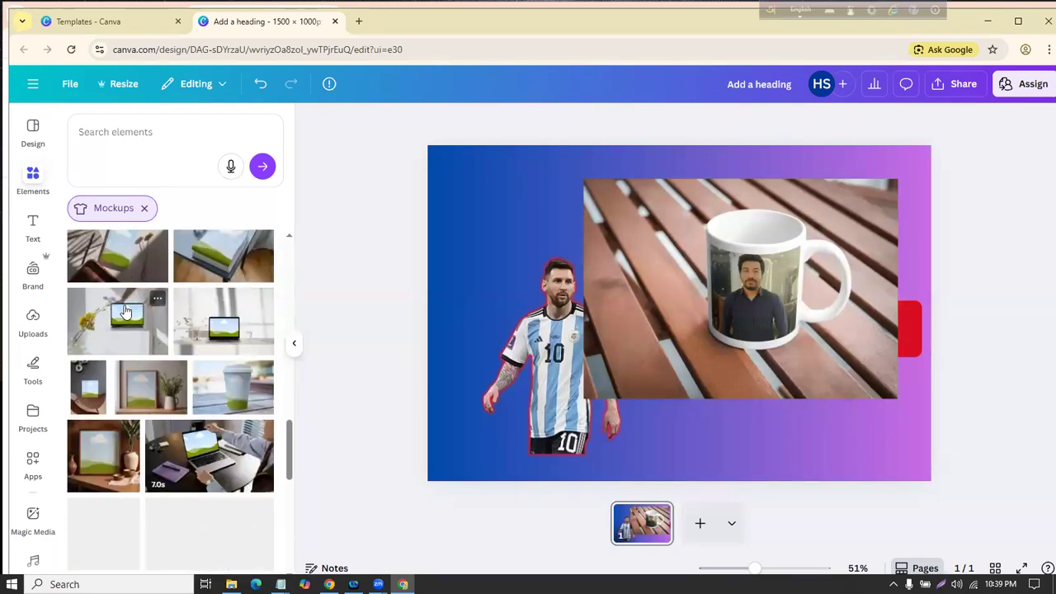
scroll(124, 321, "down", 10)
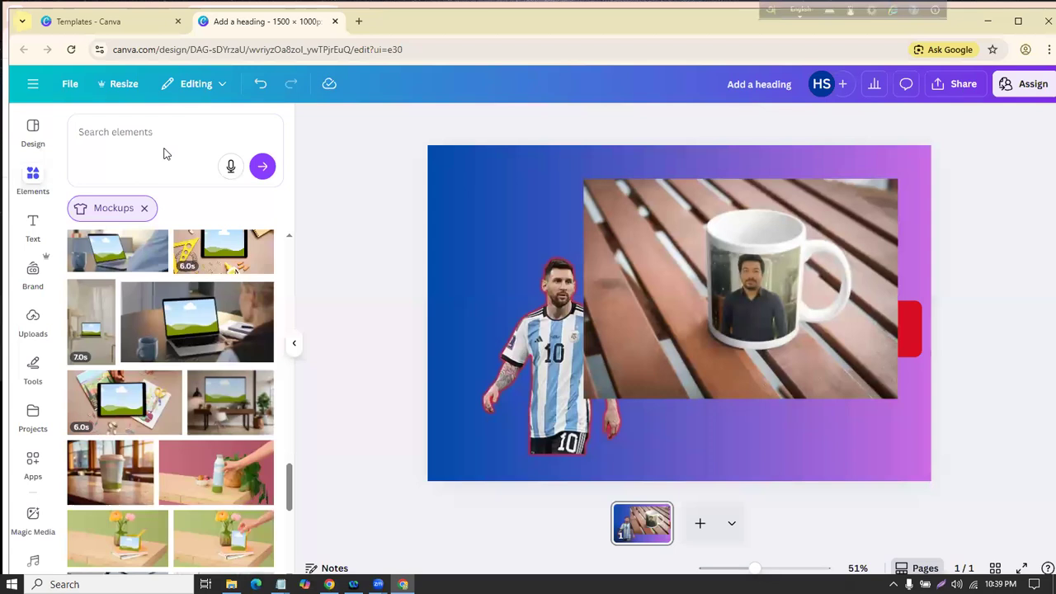
left_click(138, 124)
type("wall")
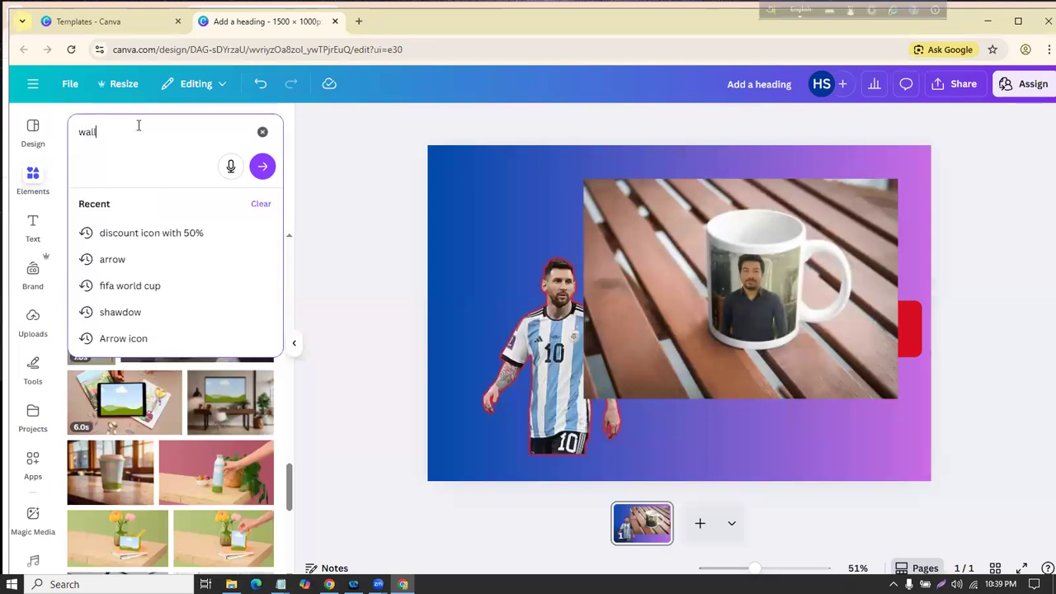
type(" mick")
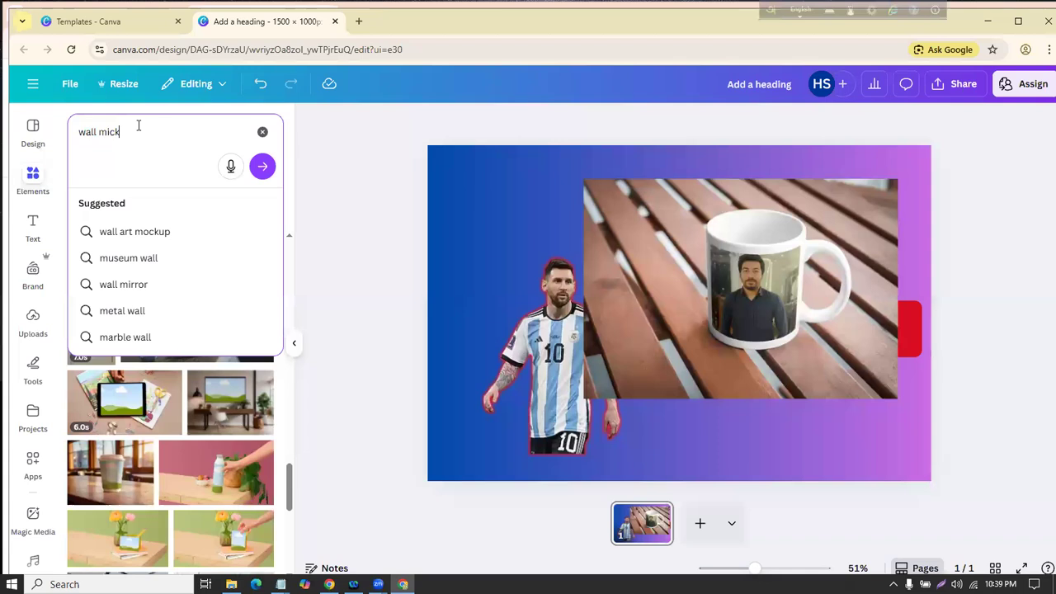
key("BackSpace")
key("BackSpace")
key("BackSpace")
type("ock")
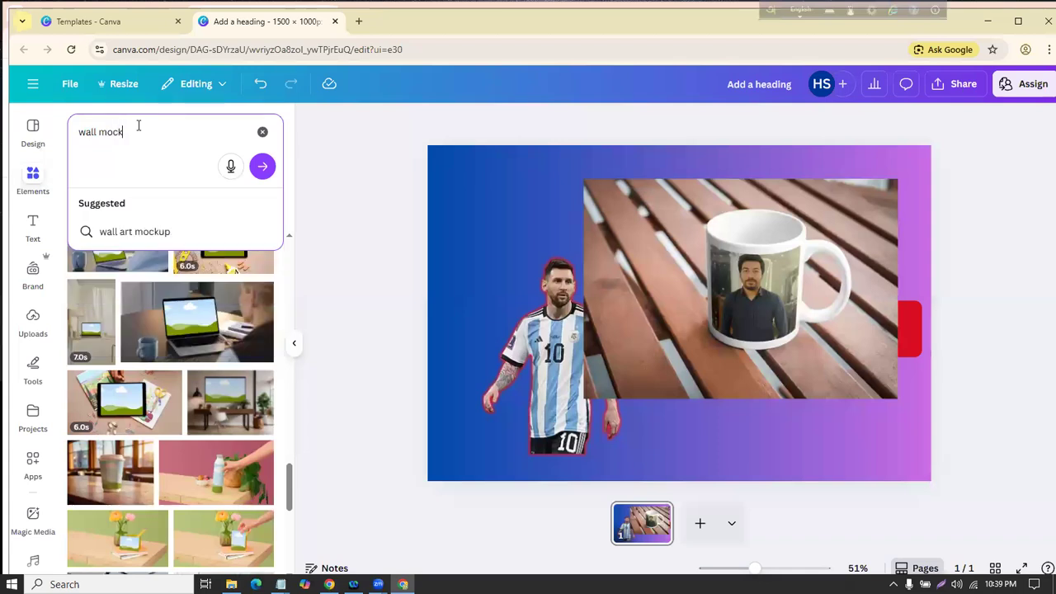
type("ups")
key("Return")
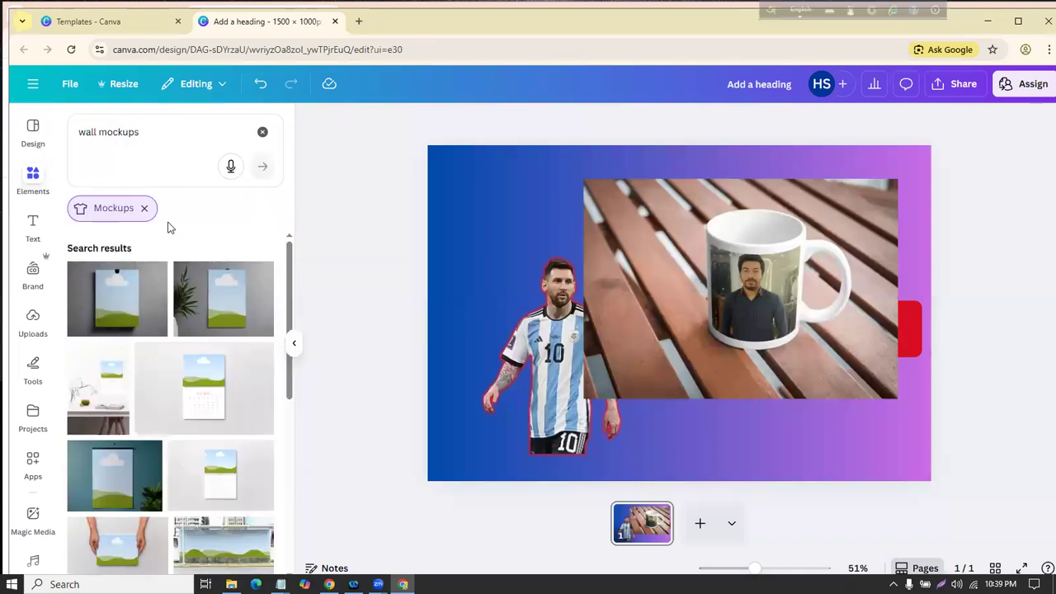
Step: Scroll through the wall mockup results and delete the mug mockup from the design
scroll(186, 312, "down", 10)
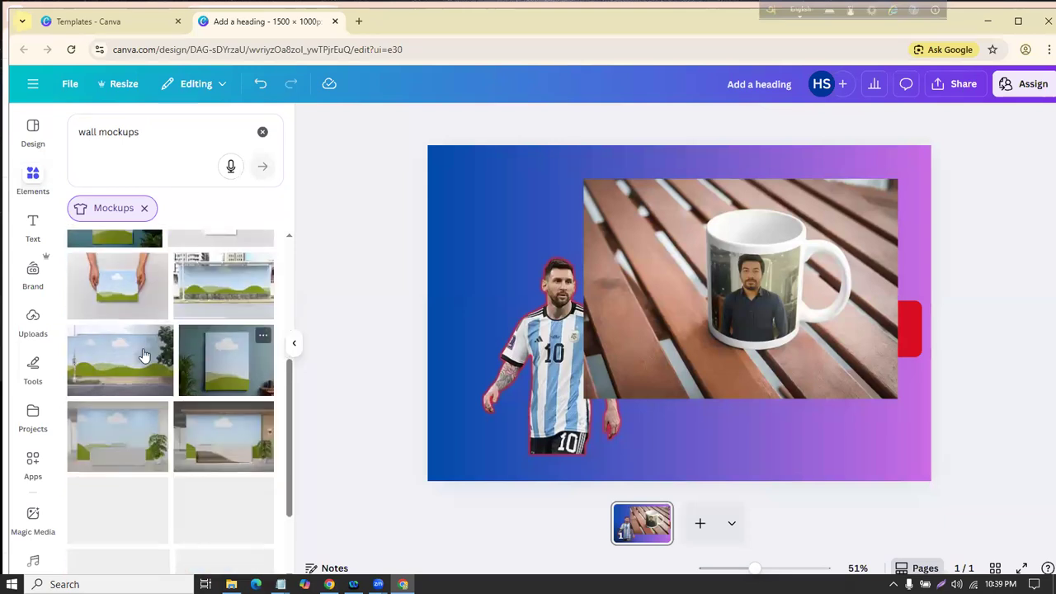
scroll(163, 367, "down", 5)
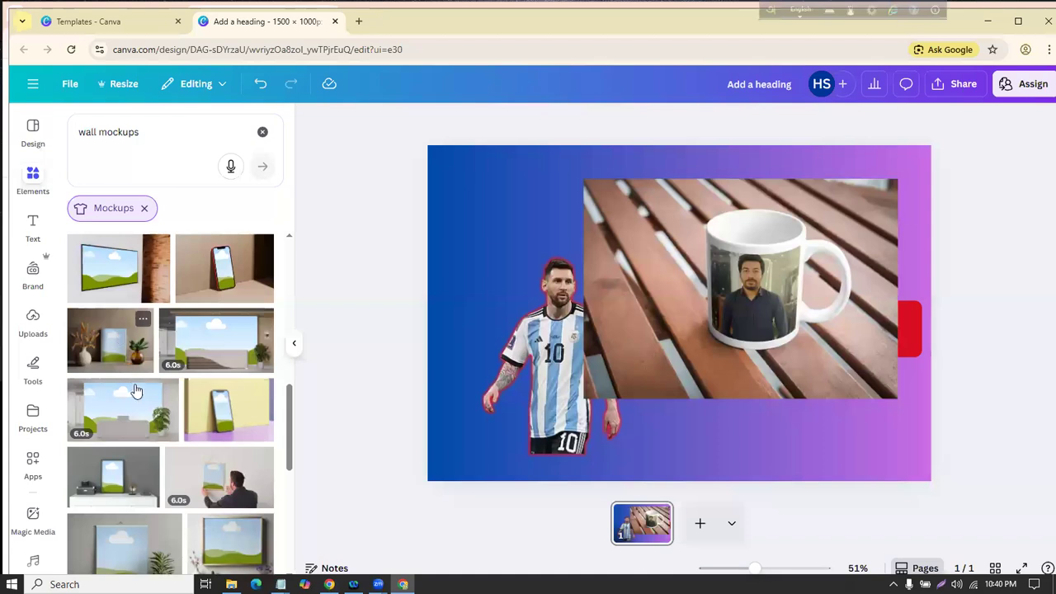
scroll(140, 396, "down", 2)
scroll(182, 361, "down", 1)
scroll(183, 360, "down", 2)
scroll(182, 360, "up", 3)
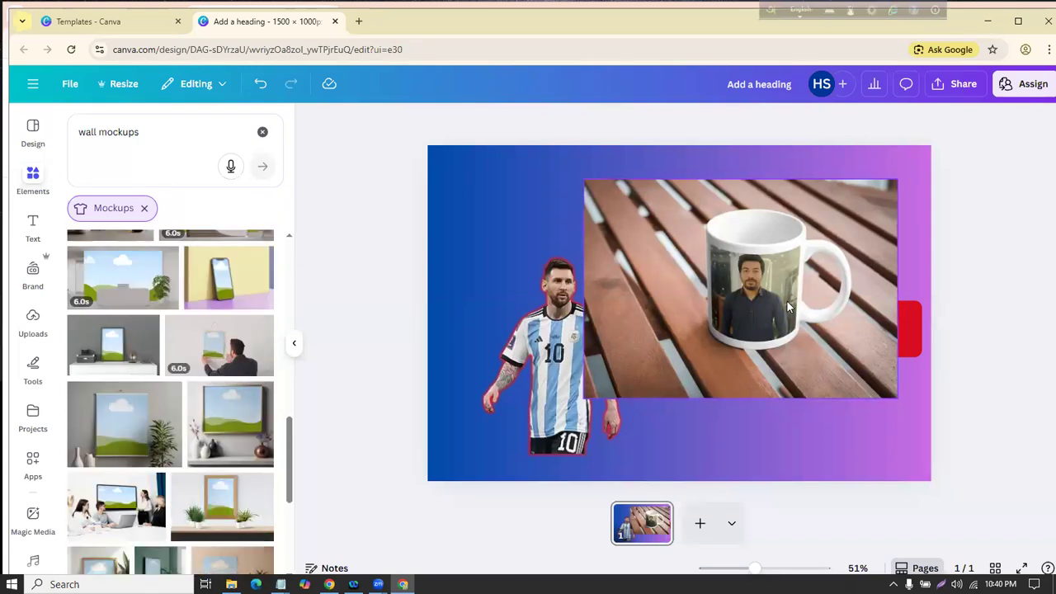
left_click(781, 265)
left_click(762, 425)
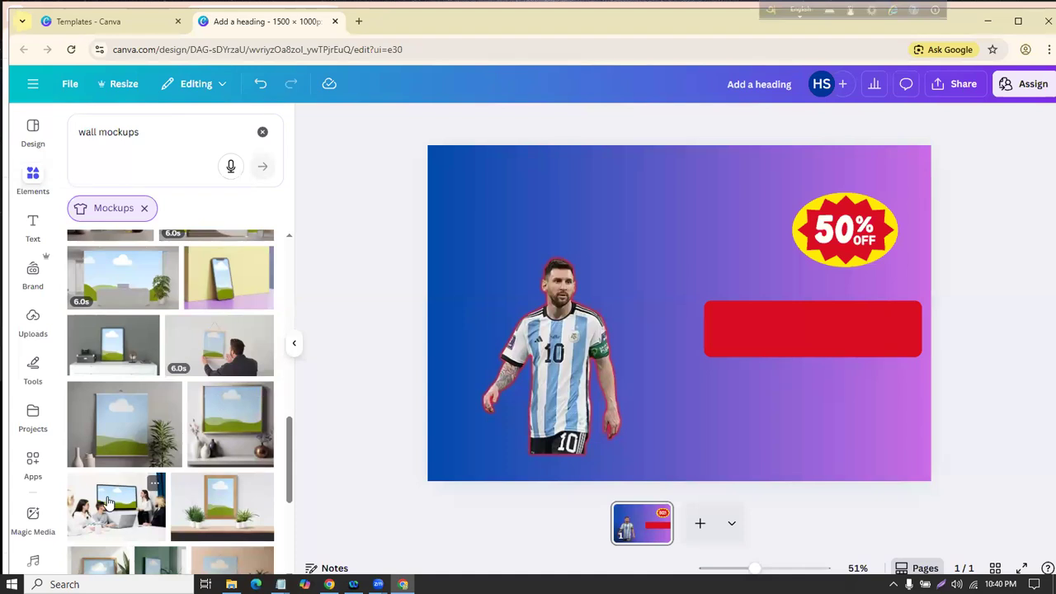
Step: Add the meeting-room screen mockup and enlarge it across the right side
left_click(139, 499)
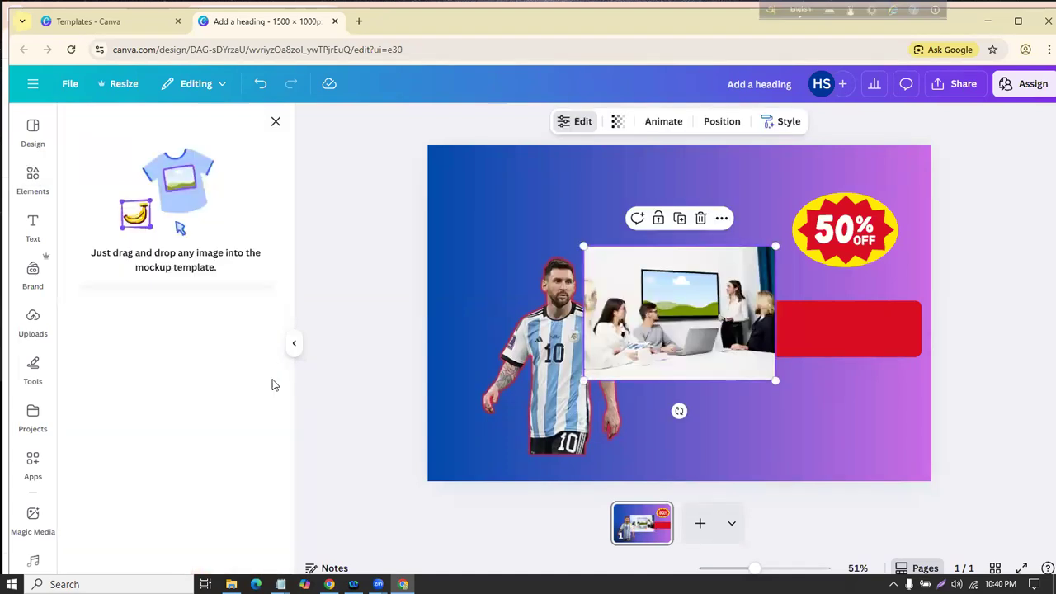
left_click_drag(715, 289, 755, 225)
left_click_drag(817, 314, 785, 319)
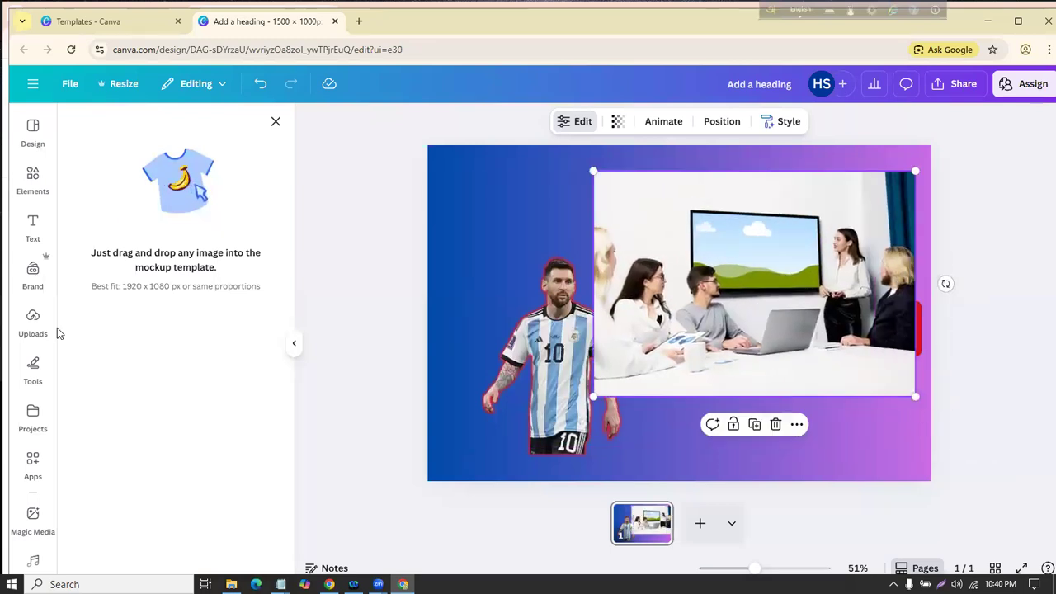
Step: Drop the uploaded portrait onto the mockup's screen, then delete the mockup
left_click(30, 334)
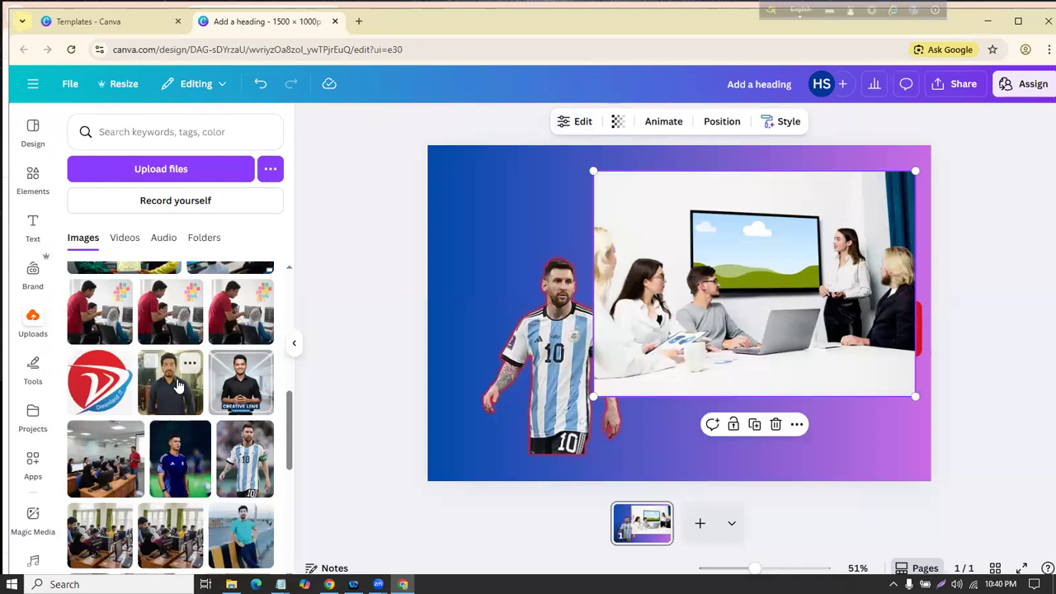
left_click(173, 388)
left_click_drag(640, 331, 702, 288)
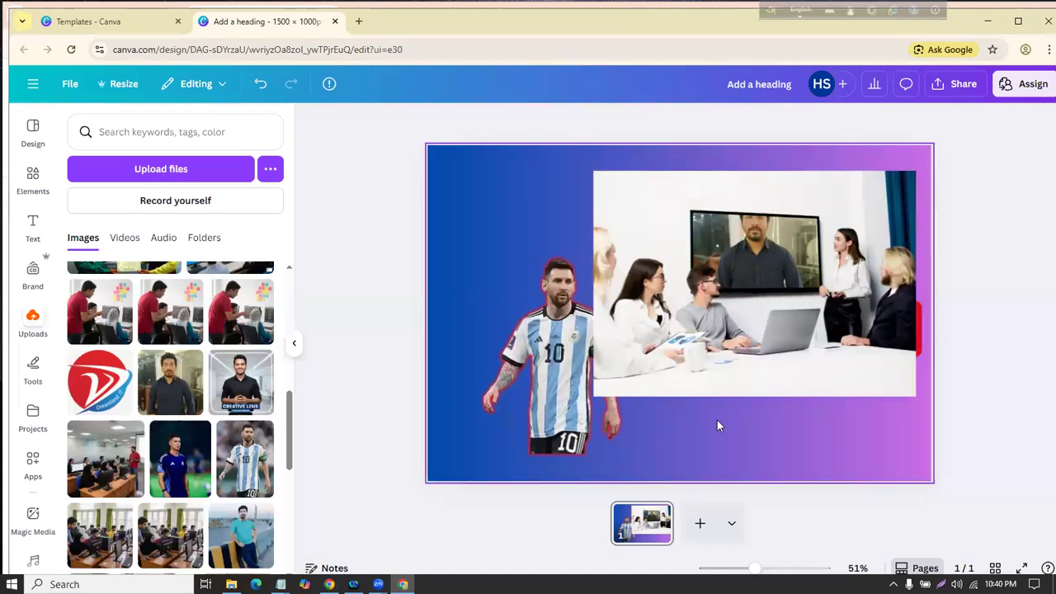
left_click(774, 336)
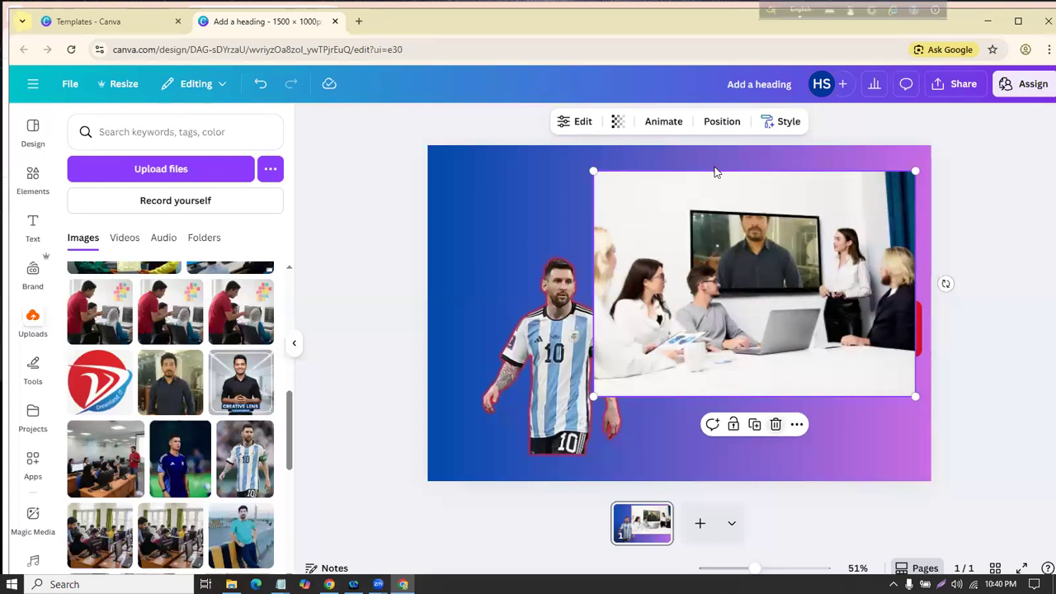
key("Delete")
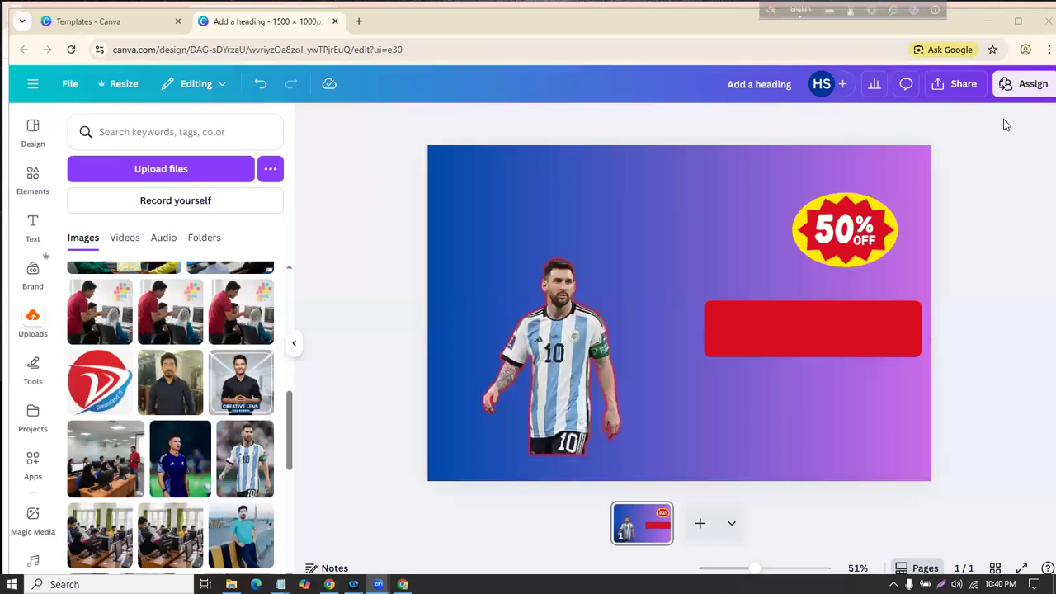
left_click(936, 86)
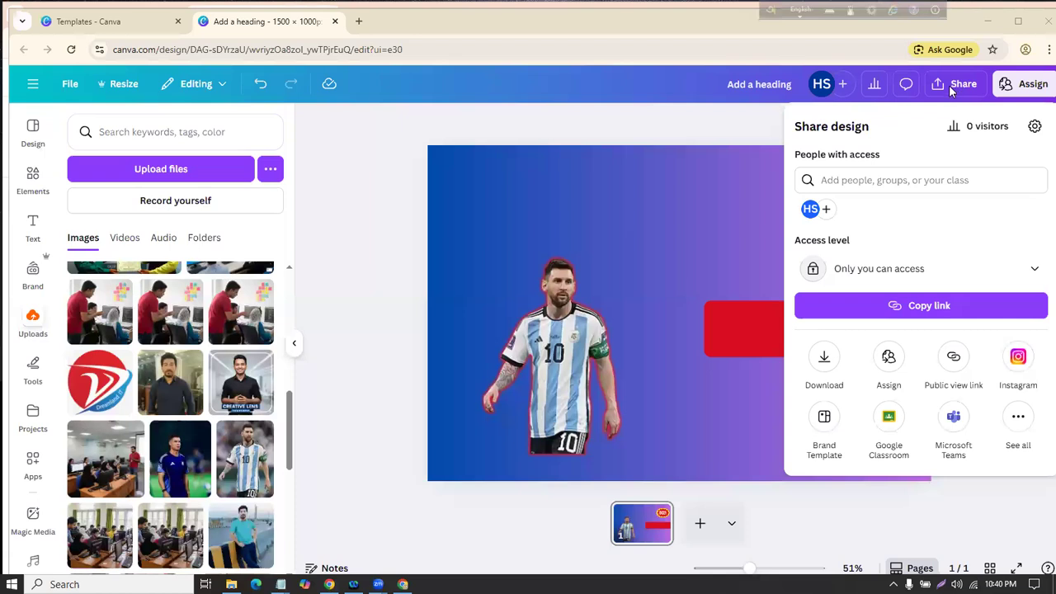
left_click(827, 358)
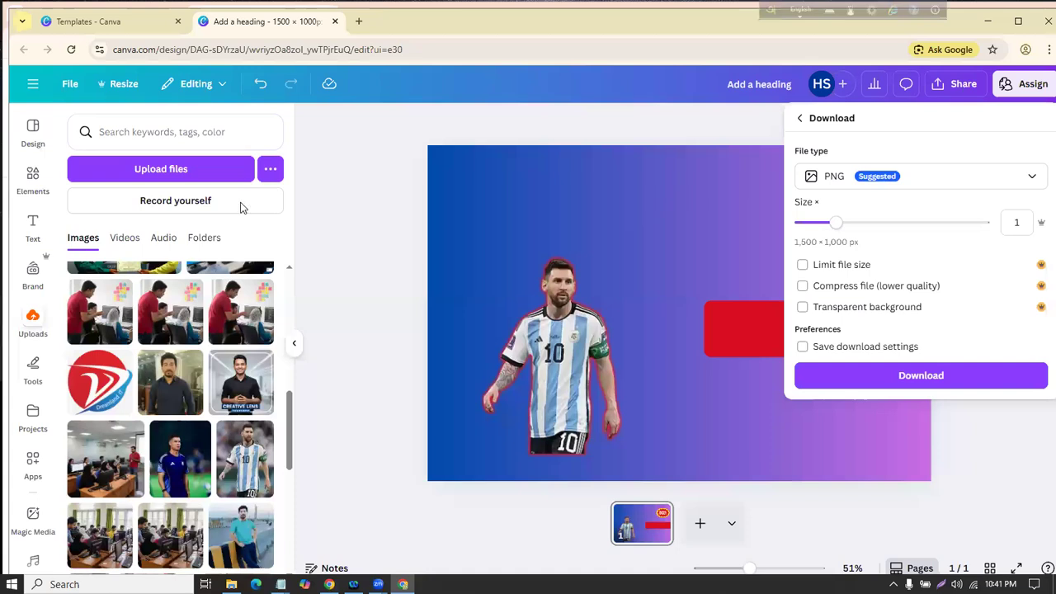
left_click(895, 183)
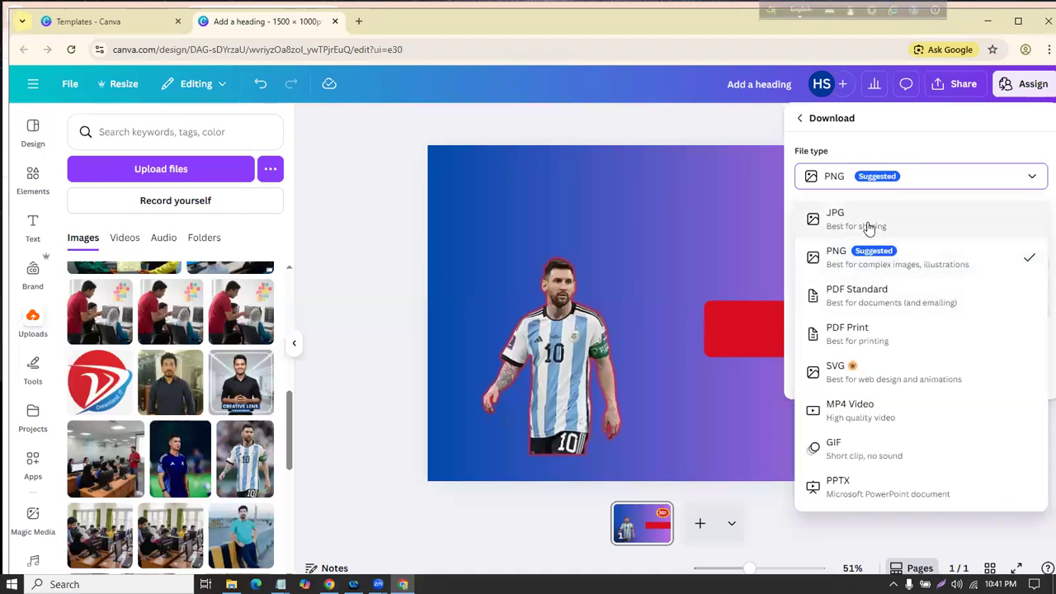
left_click(871, 227)
left_click(874, 185)
left_click(850, 256)
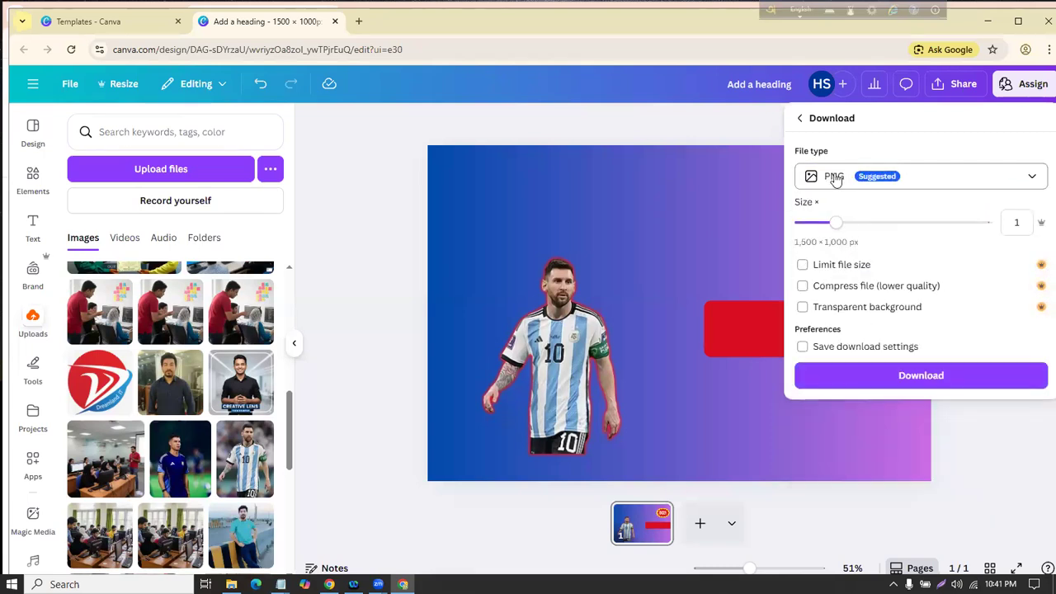
left_click(898, 379)
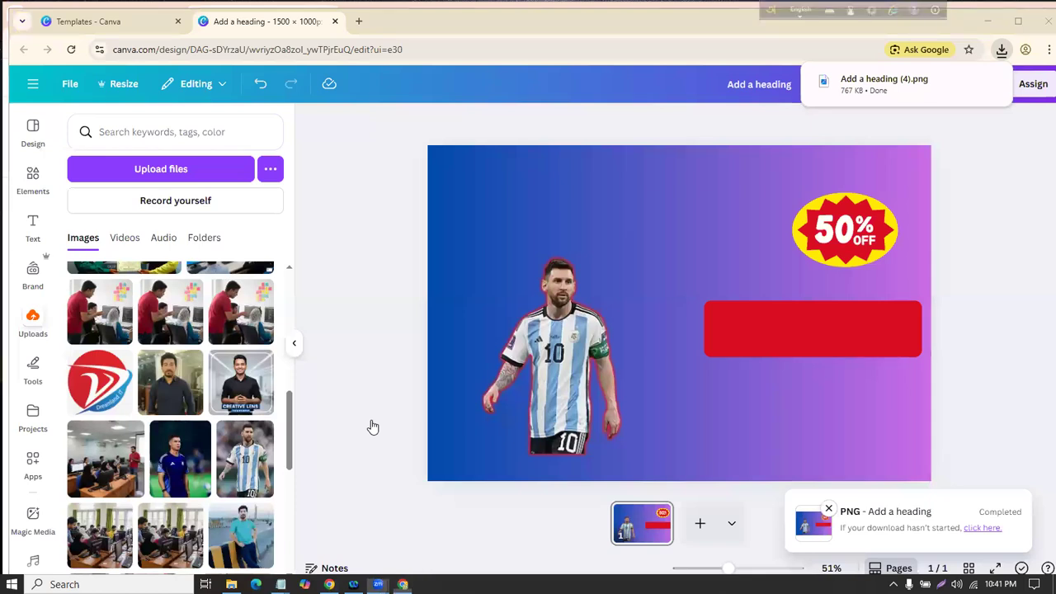
mouse_move(33, 66)
left_mouse_down()
mouse_move(67, 52)
mouse_move(29, 72)
mouse_move(17, 105)
mouse_move(55, 97)
mouse_move(37, 59)
left_mouse_up()
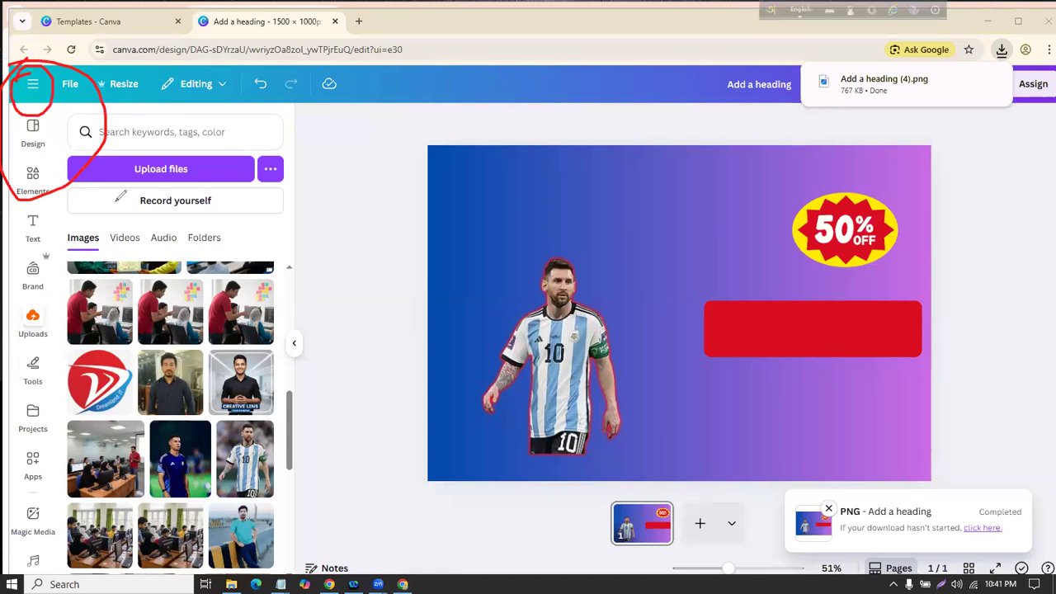
Step: Go to the Projects page and reopen the recent Add a heading design
left_click(33, 80)
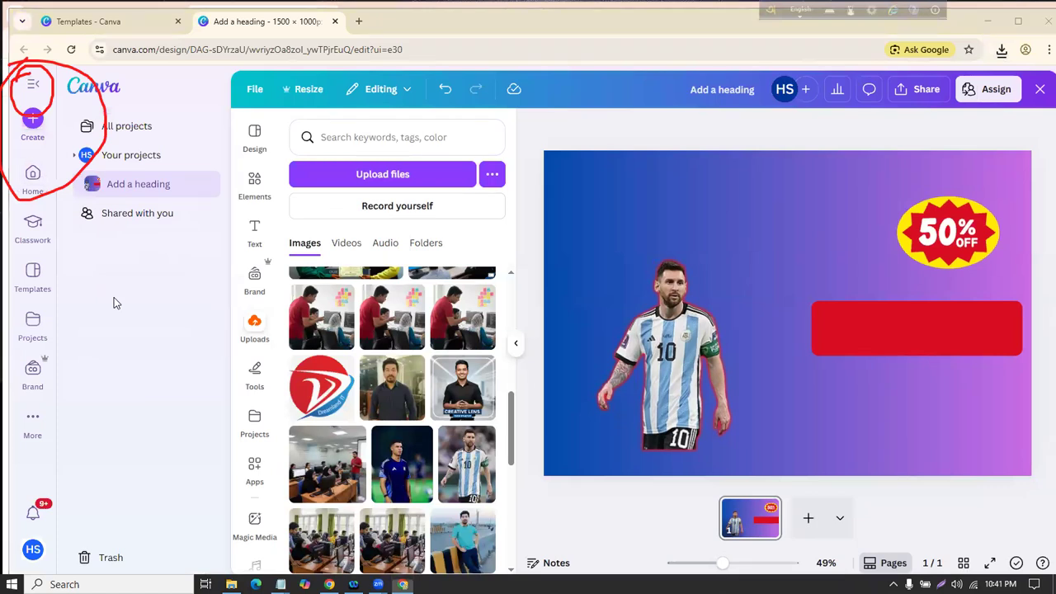
left_click(31, 177)
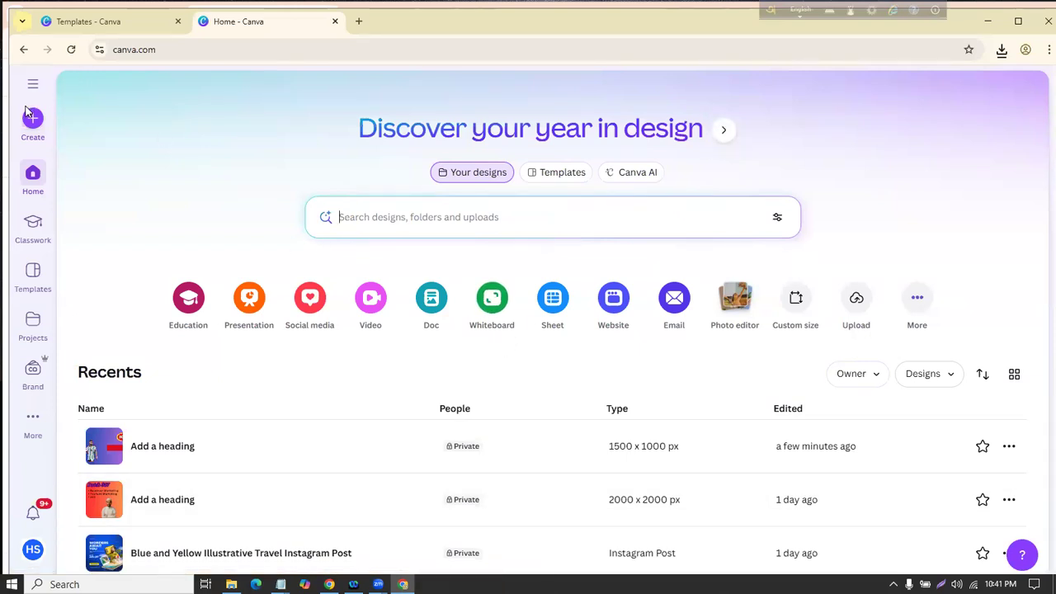
left_click(28, 329)
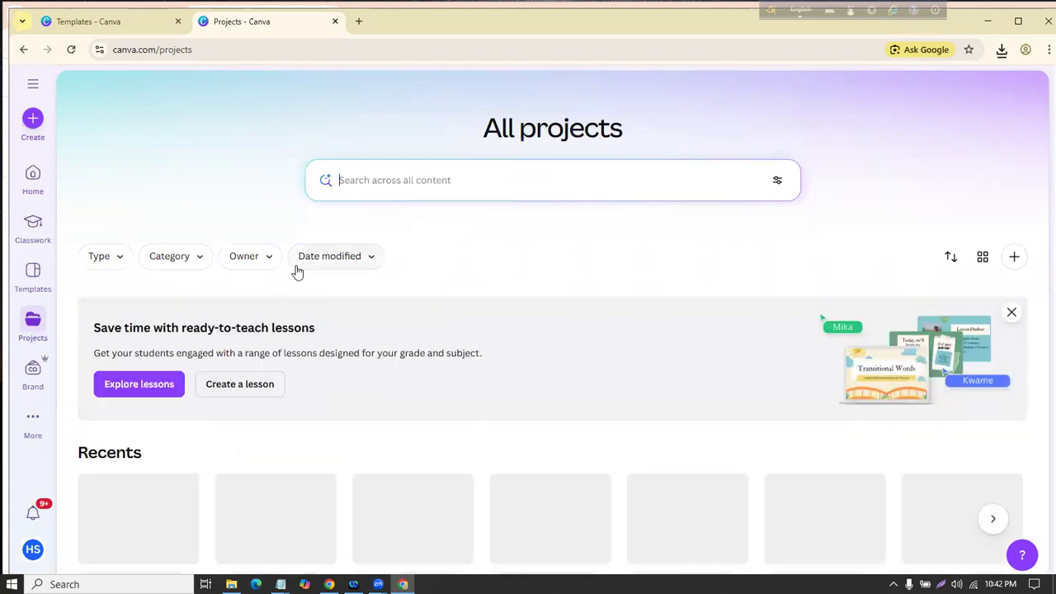
scroll(297, 272, "down", 3)
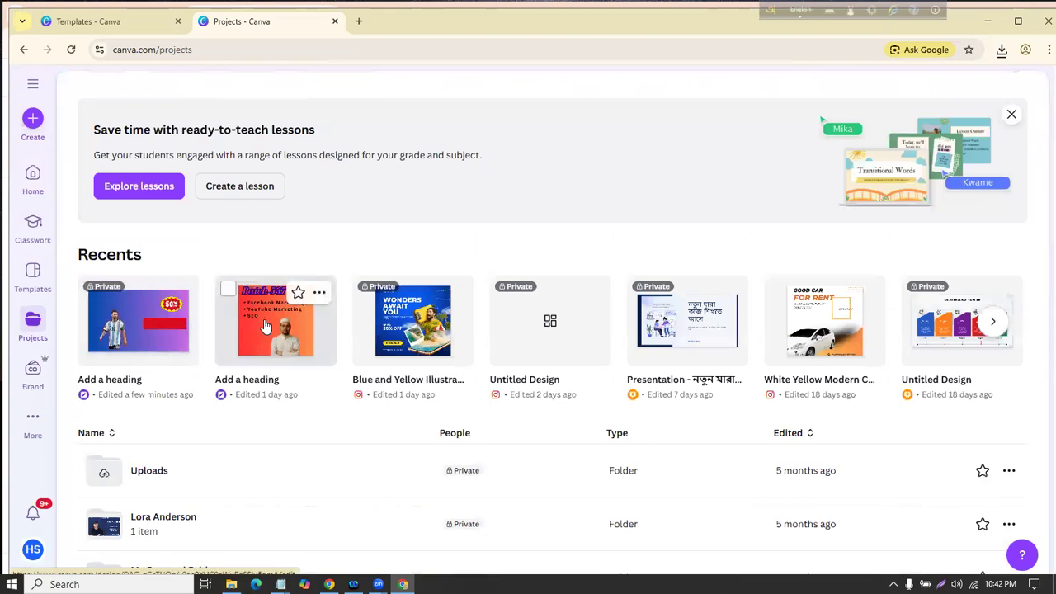
left_click(128, 329)
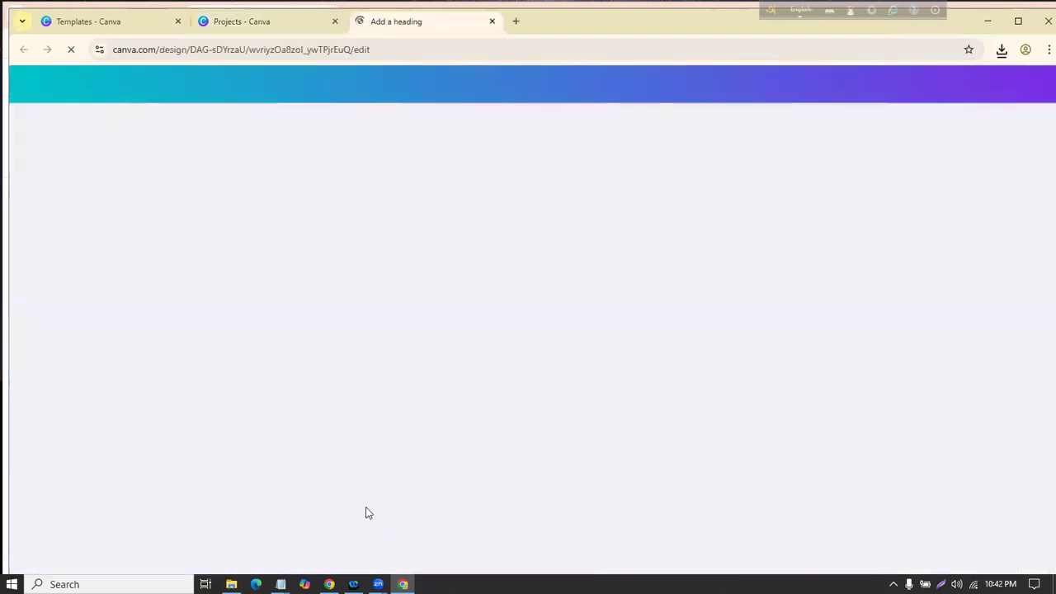
Step: Return to the Projects tab and bring the Class-2 notes to the front
left_click(276, 21)
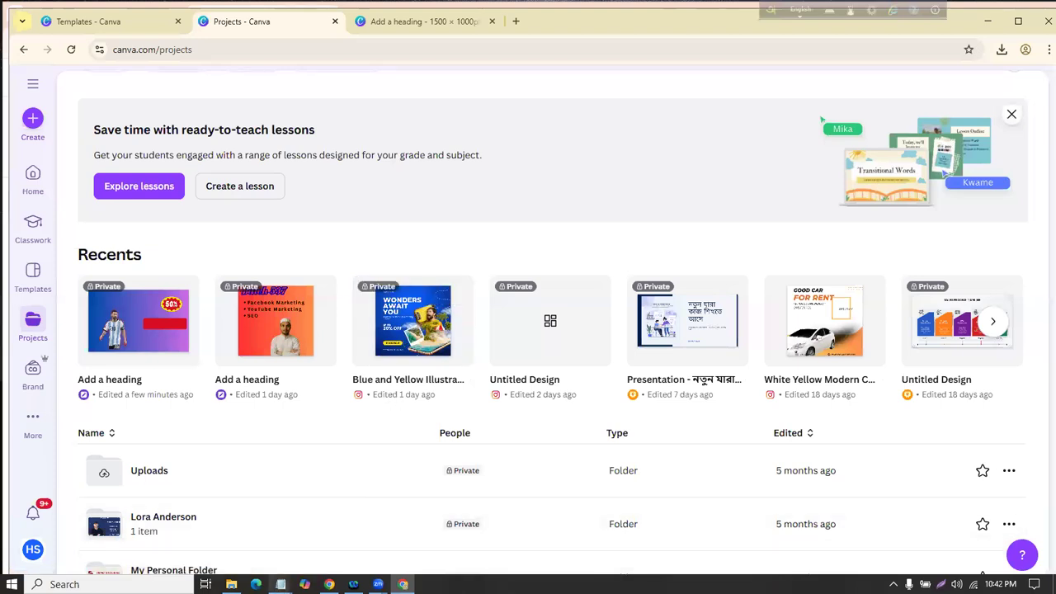
mouse_move(280, 582)
left_click(350, 523)
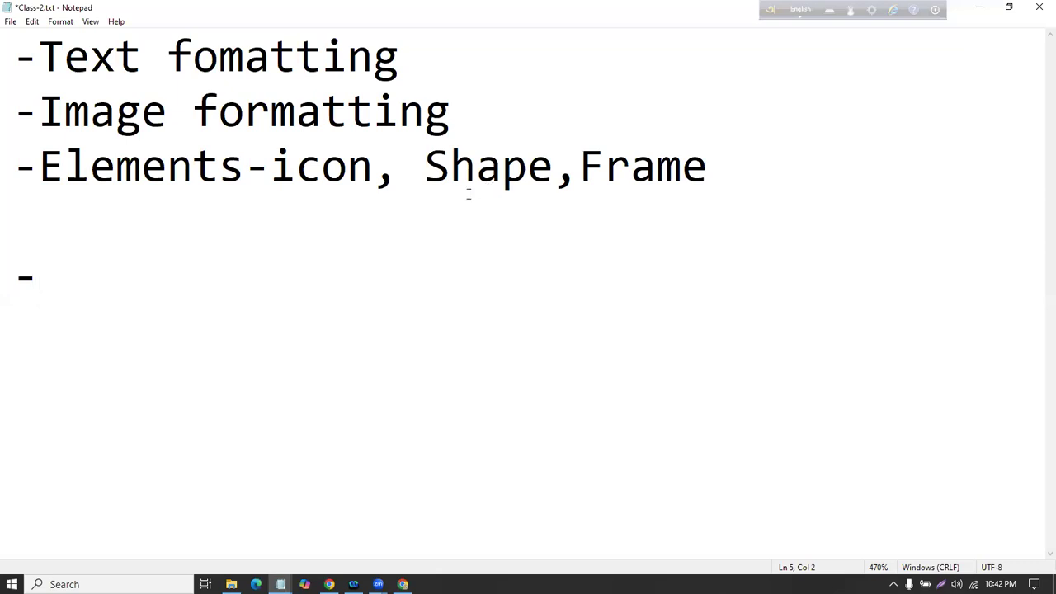
Step: Add '>Custom Design' and 'Template design' lines to Class-2.txt, then minimise Notepad
type(">Cus")
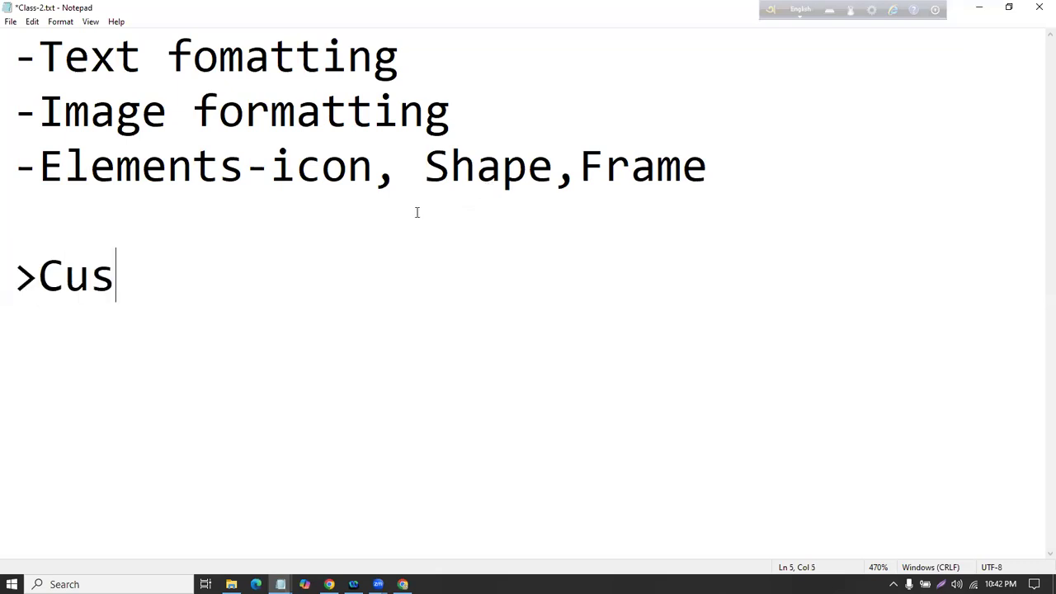
type("tom Design")
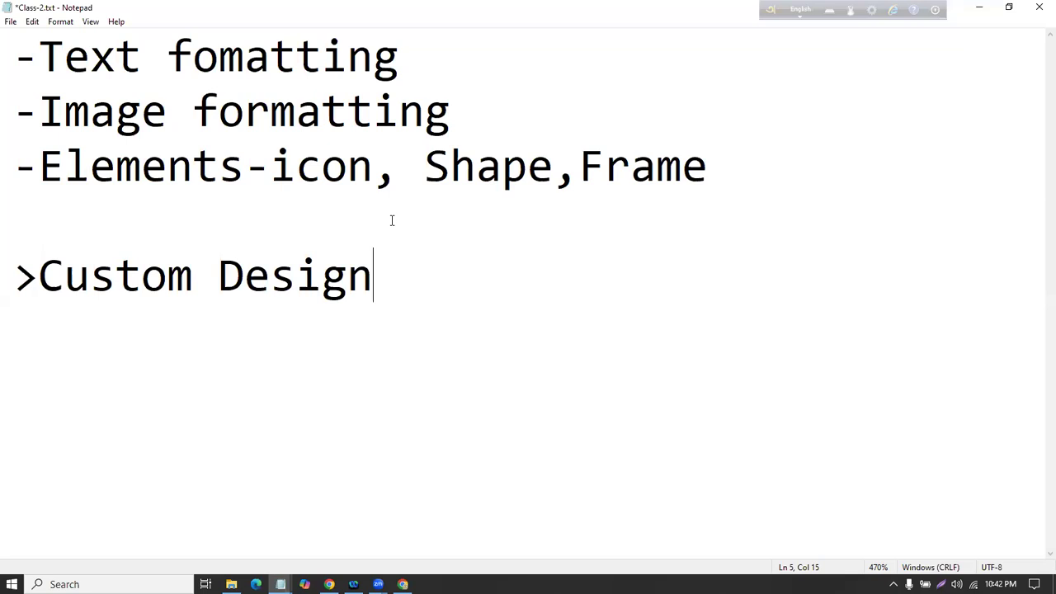
key("Return")
type("Tem")
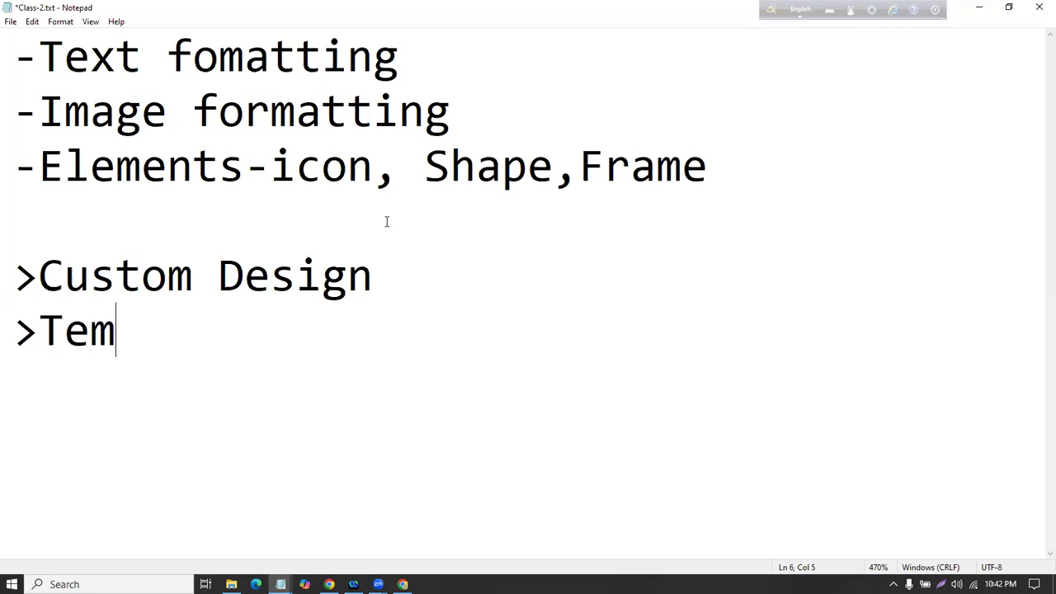
type("plate design")
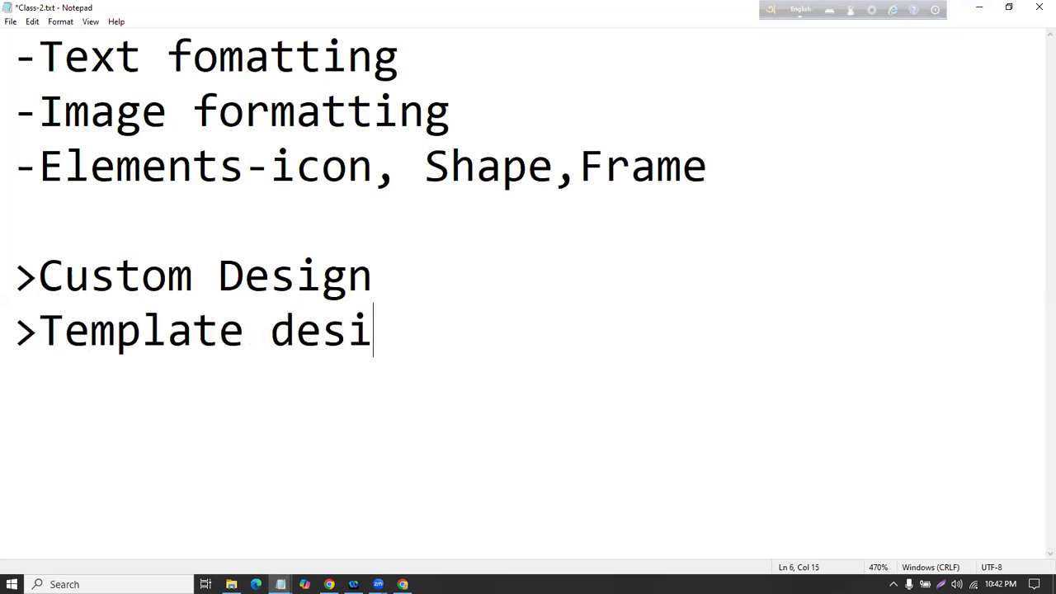
left_click(979, 7)
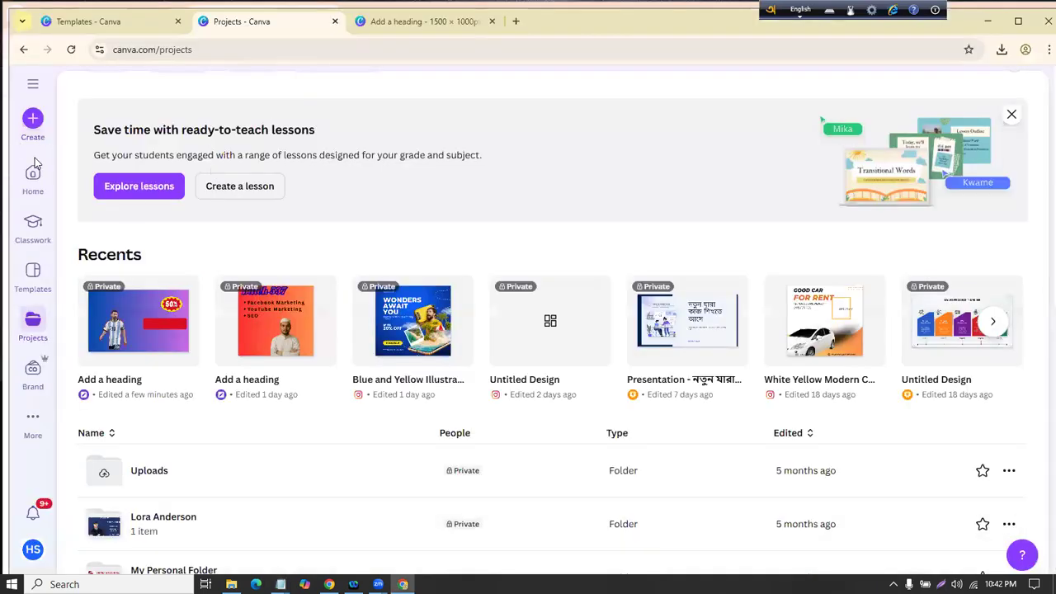
Step: Open the Templates page and browse the Resume category from Explore templates
left_click(36, 272)
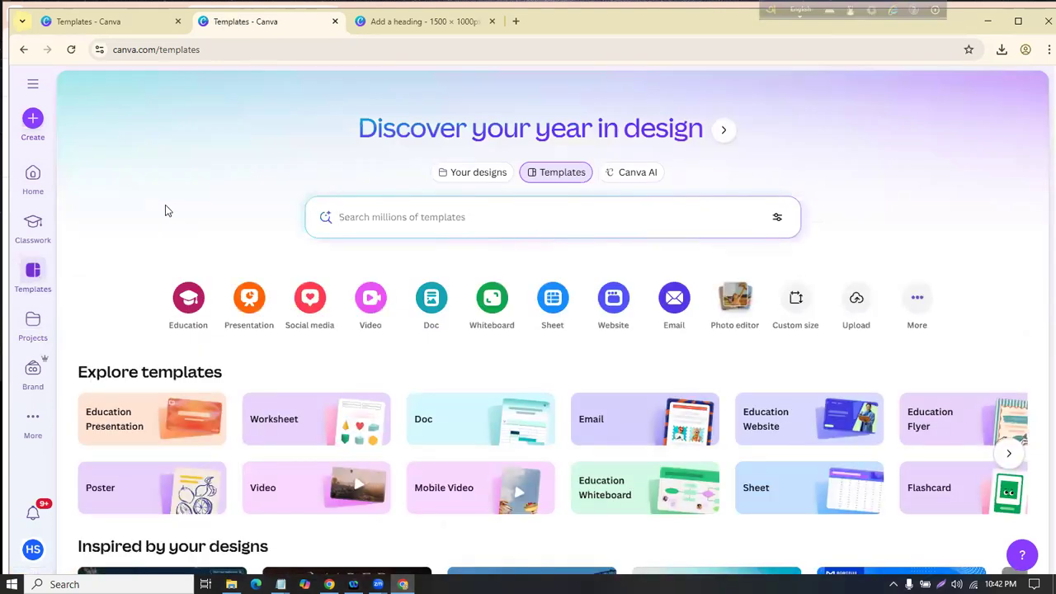
scroll(169, 208, "down", 1)
scroll(169, 208, "down", 1)
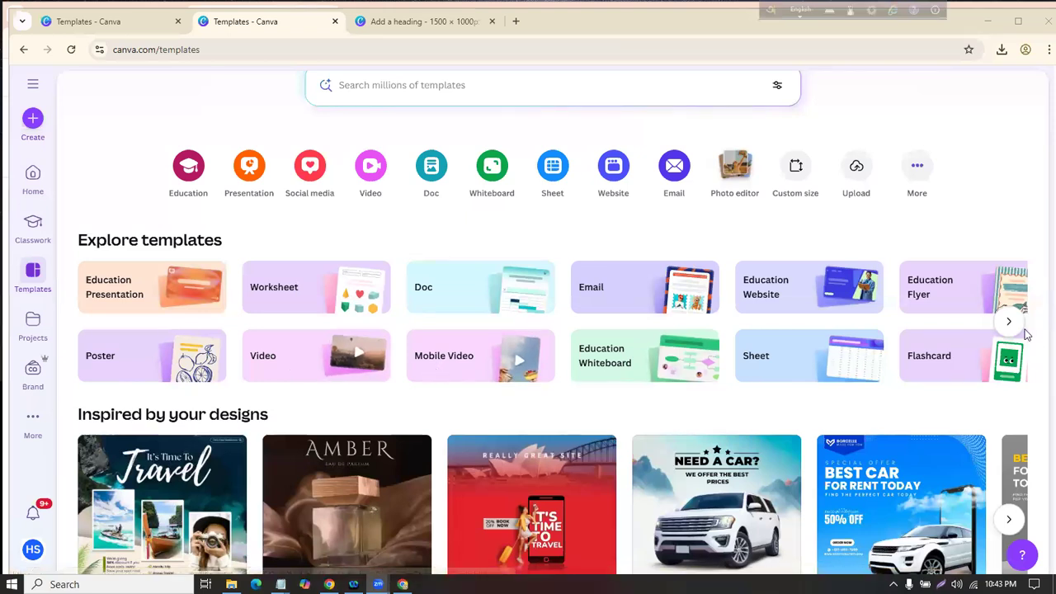
left_click(1010, 323)
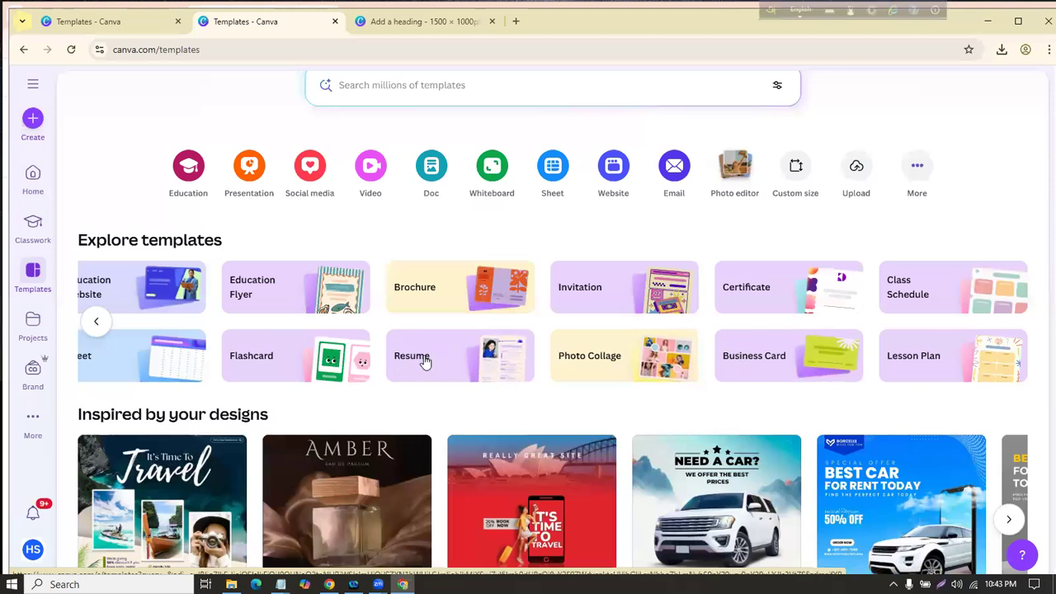
mouse_move(387, 328)
left_mouse_down()
mouse_move(536, 318)
mouse_move(376, 367)
mouse_move(367, 309)
left_mouse_up()
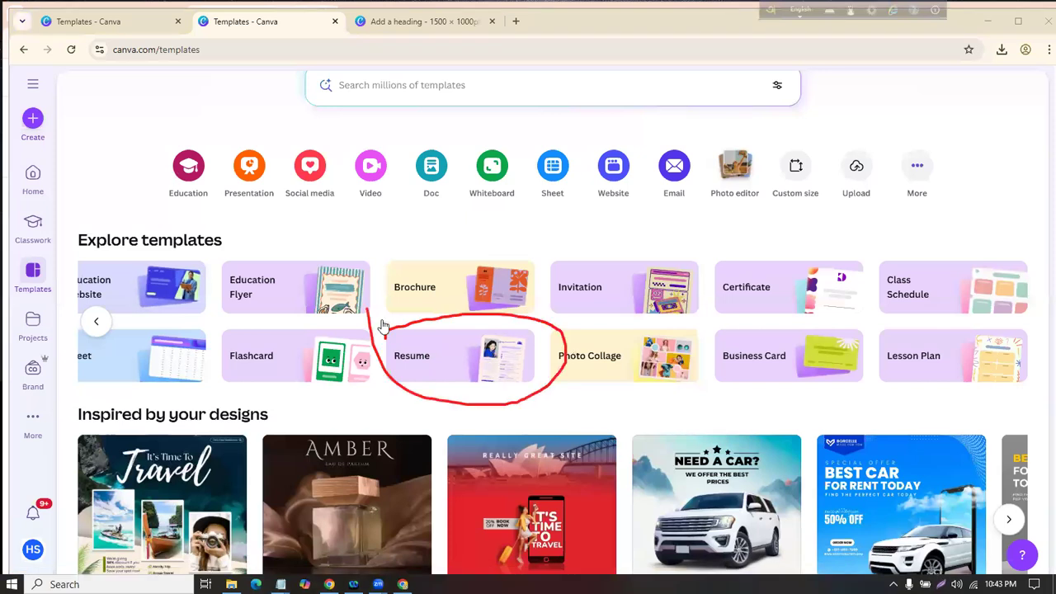
left_click(450, 354)
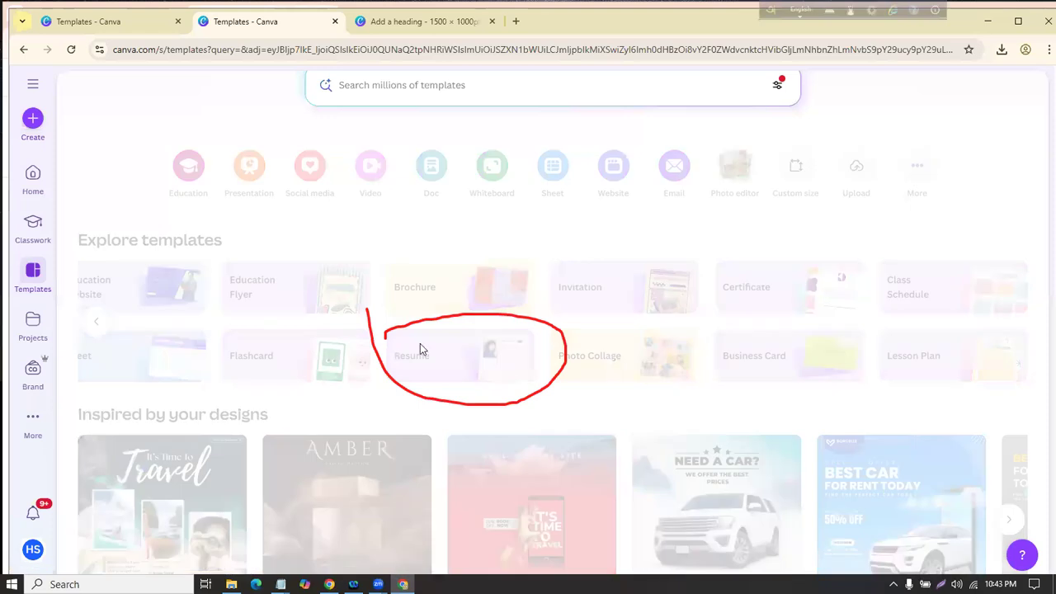
Step: Find the Blue Modern Graphic Designer Resume in the results and customize it as a new design
mouse_move(46, 429)
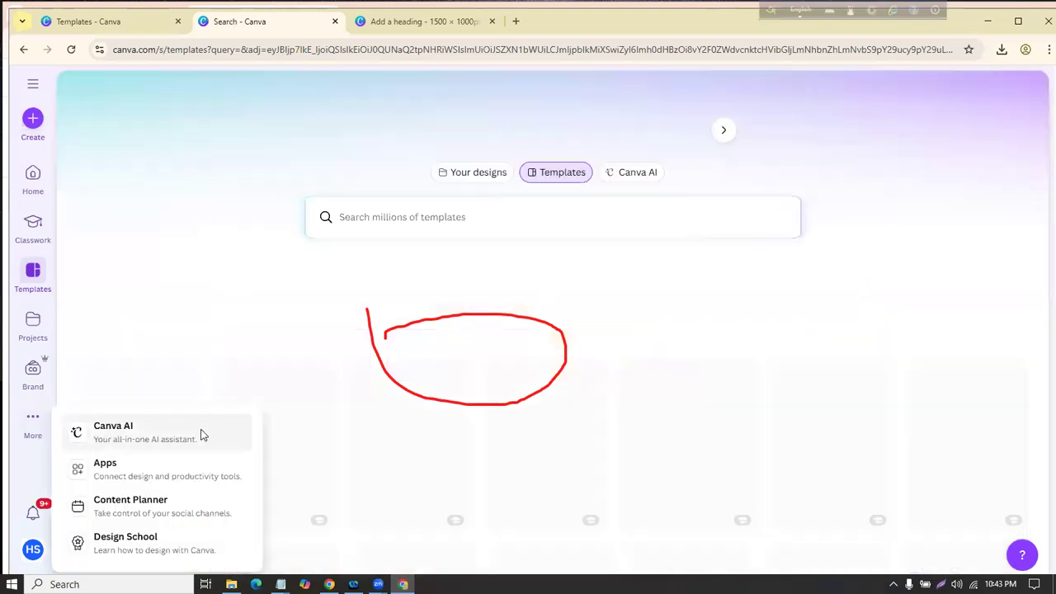
scroll(540, 344, "down", 5)
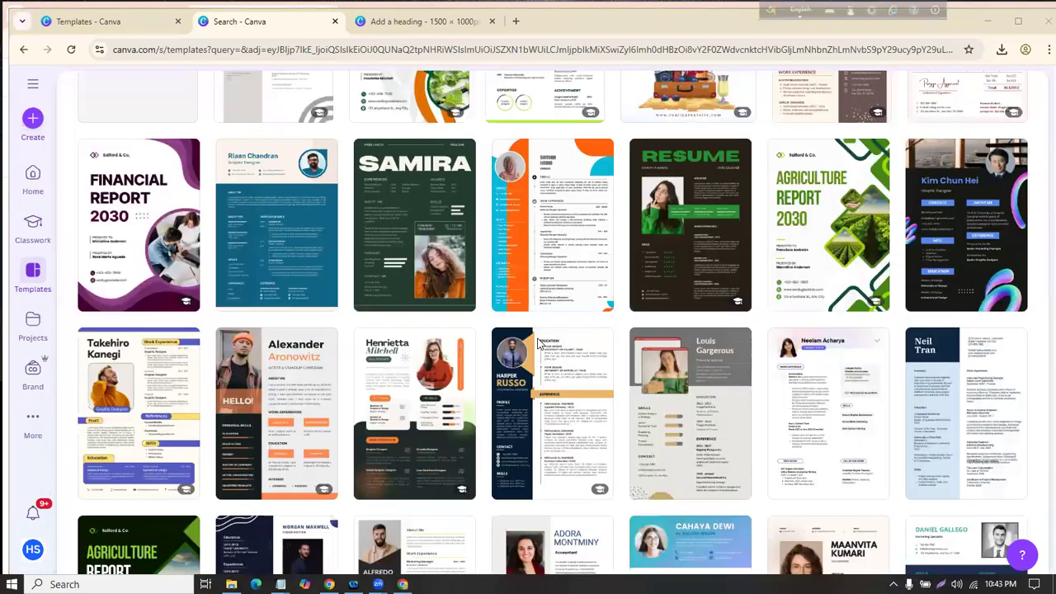
scroll(538, 342, "down", 2)
scroll(535, 346, "down", 4)
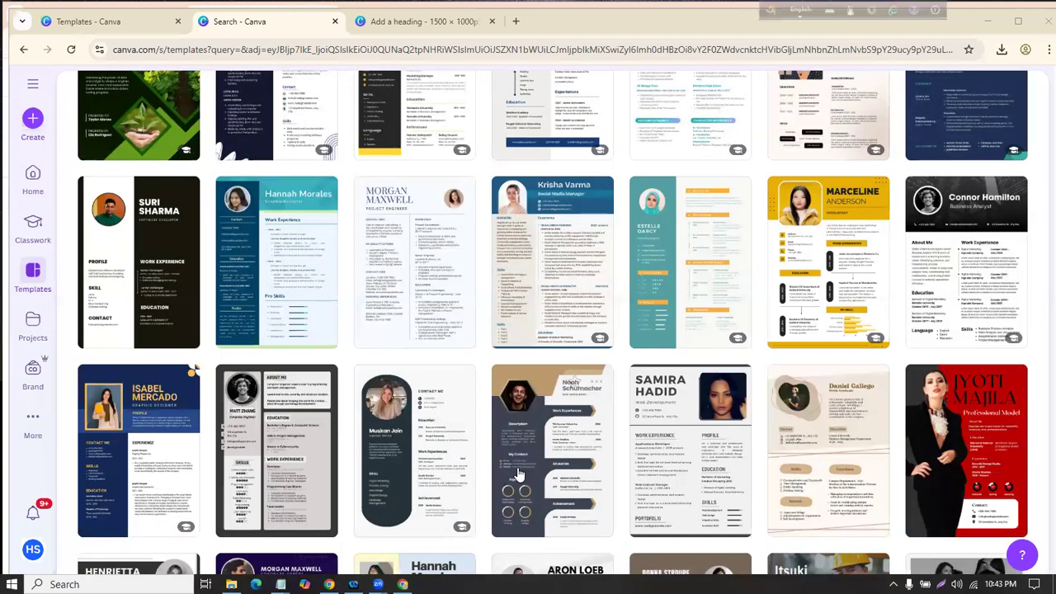
left_click_drag(350, 199, 416, 375)
mouse_move(200, 194)
left_mouse_down()
mouse_move(360, 257)
mouse_move(202, 293)
left_mouse_up()
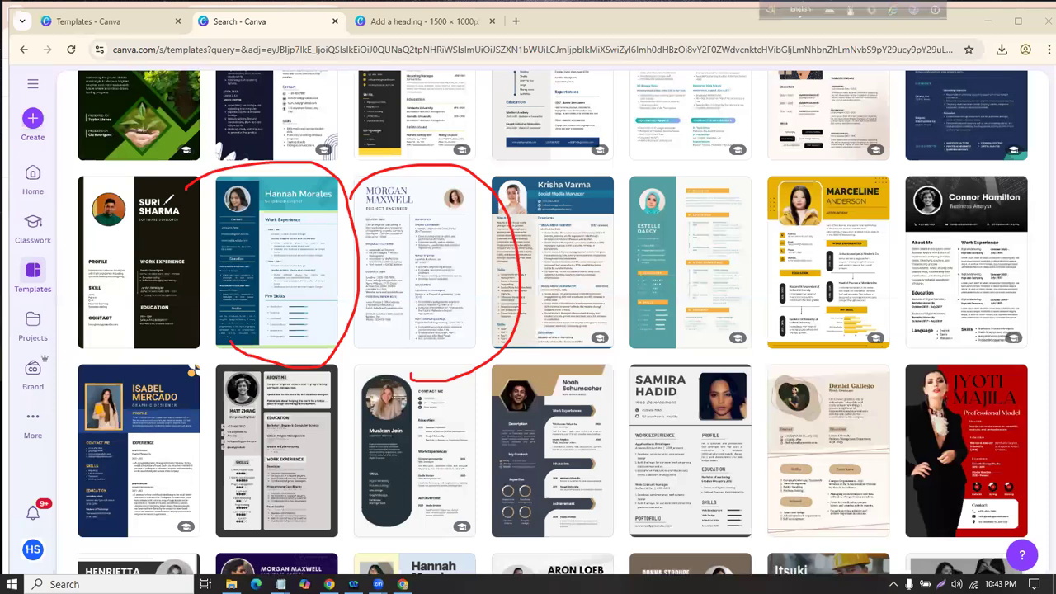
left_click(531, 516)
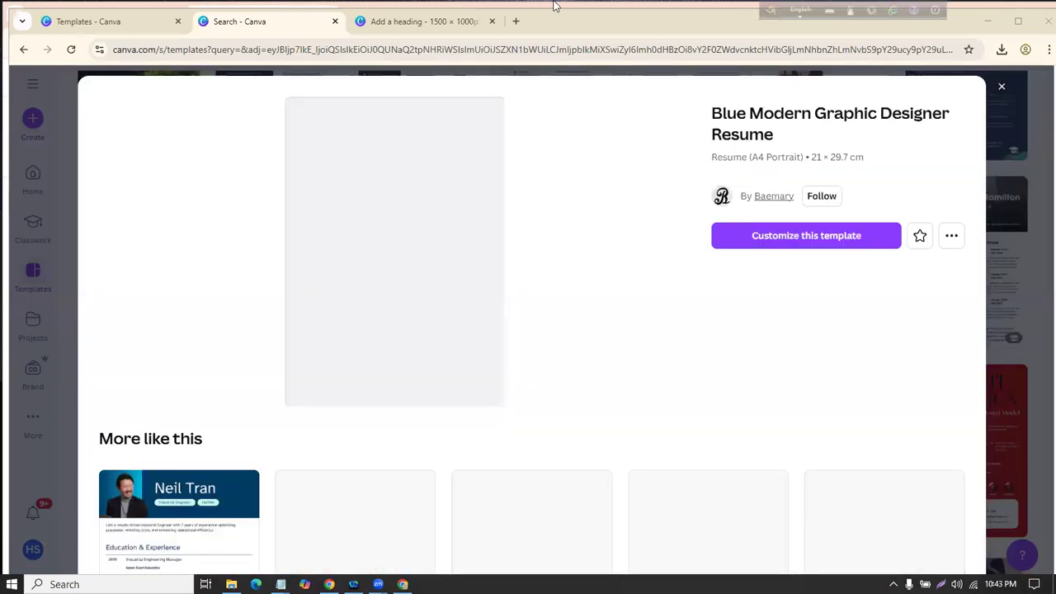
mouse_move(697, 241)
left_mouse_down()
mouse_move(887, 251)
mouse_move(735, 243)
left_mouse_up()
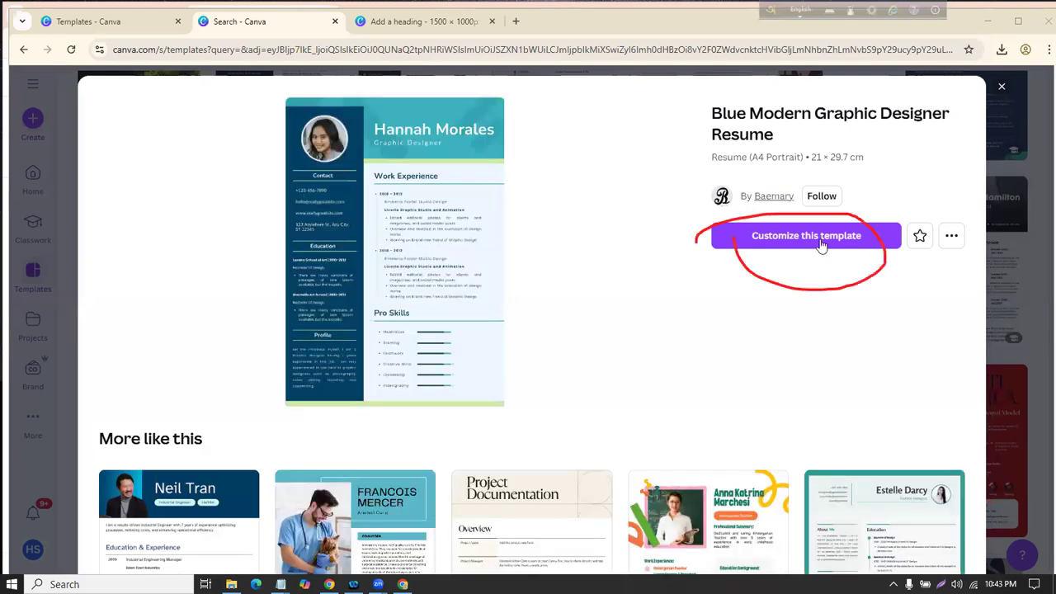
left_click(756, 244)
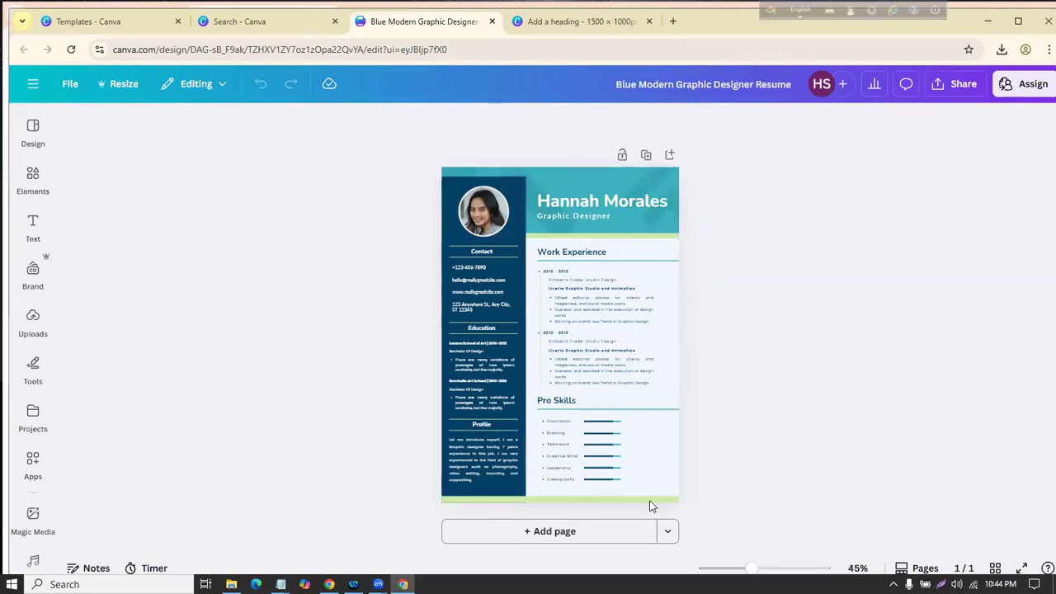
Step: Zoom the resume to 100% with Ctrl+= and select the round profile photo
left_click(664, 472)
left_click_drag(921, 435, 506, 226)
key("ctrl+equal")
key("ctrl+equal")
key("ctrl+equal")
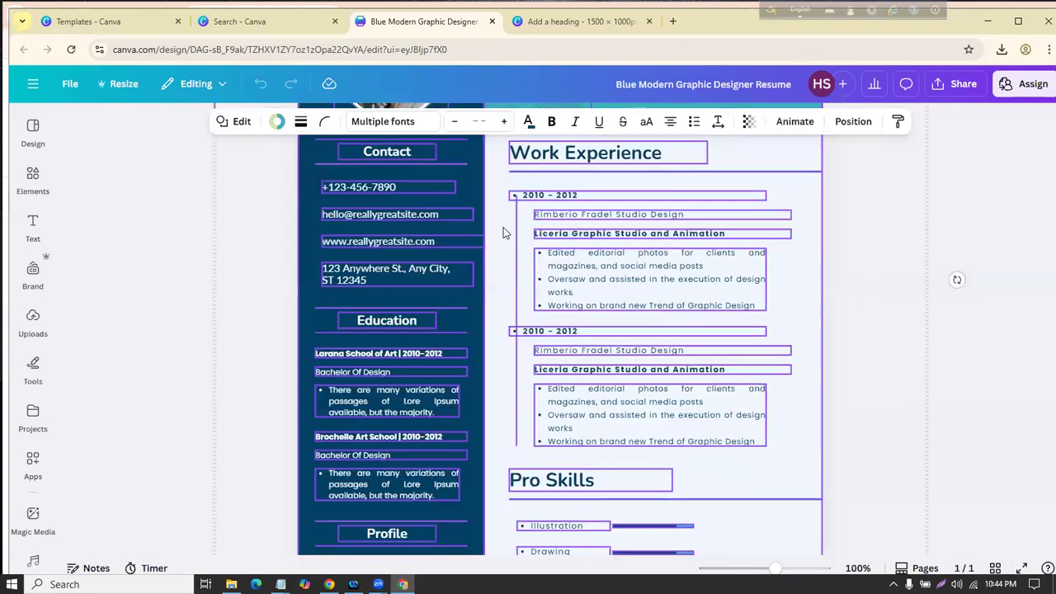
scroll(950, 306, "up", 3)
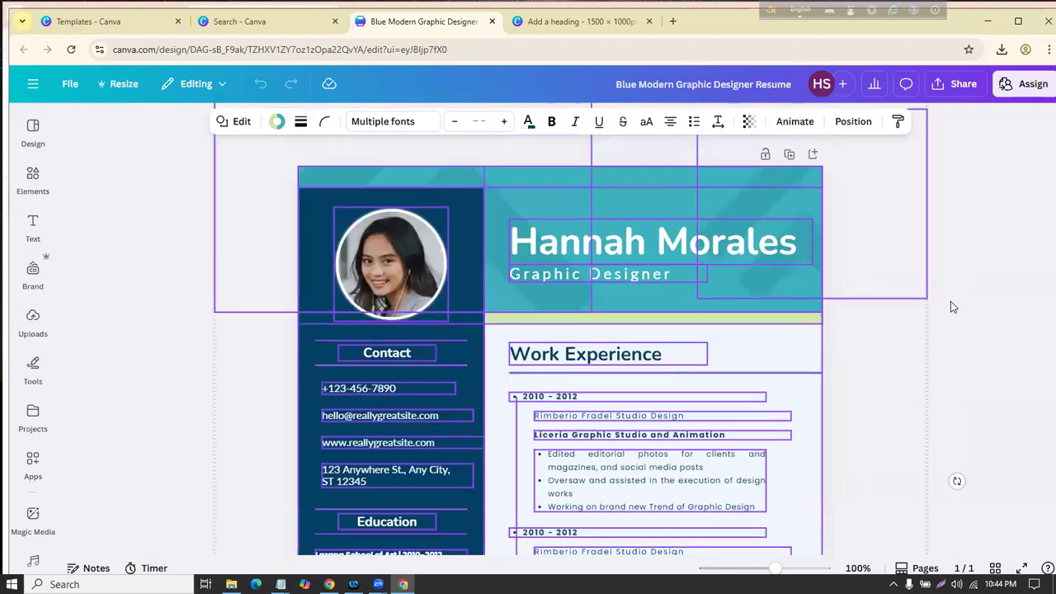
left_click(1034, 382)
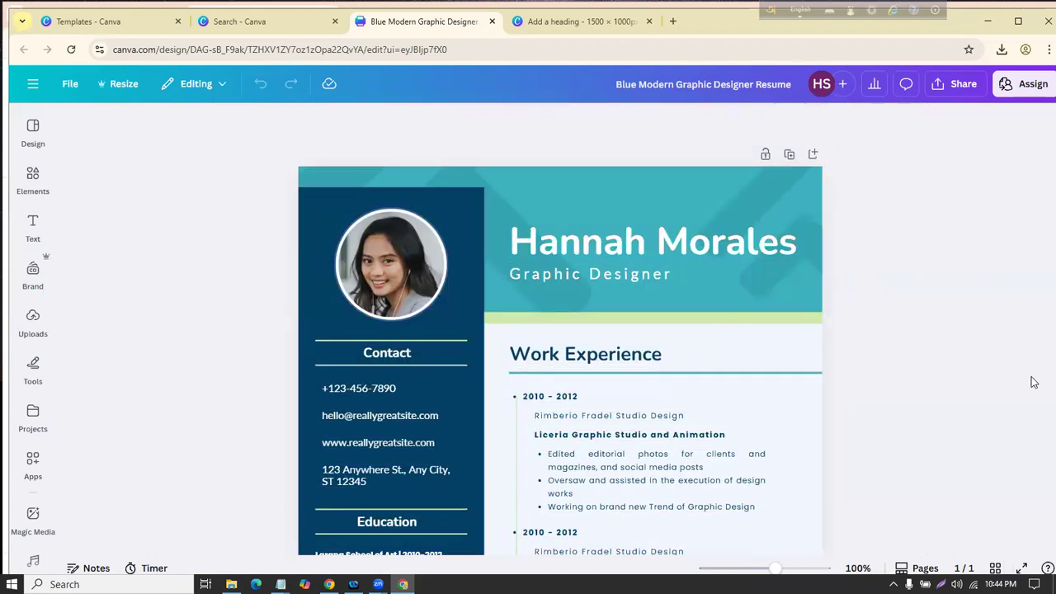
left_click(394, 246)
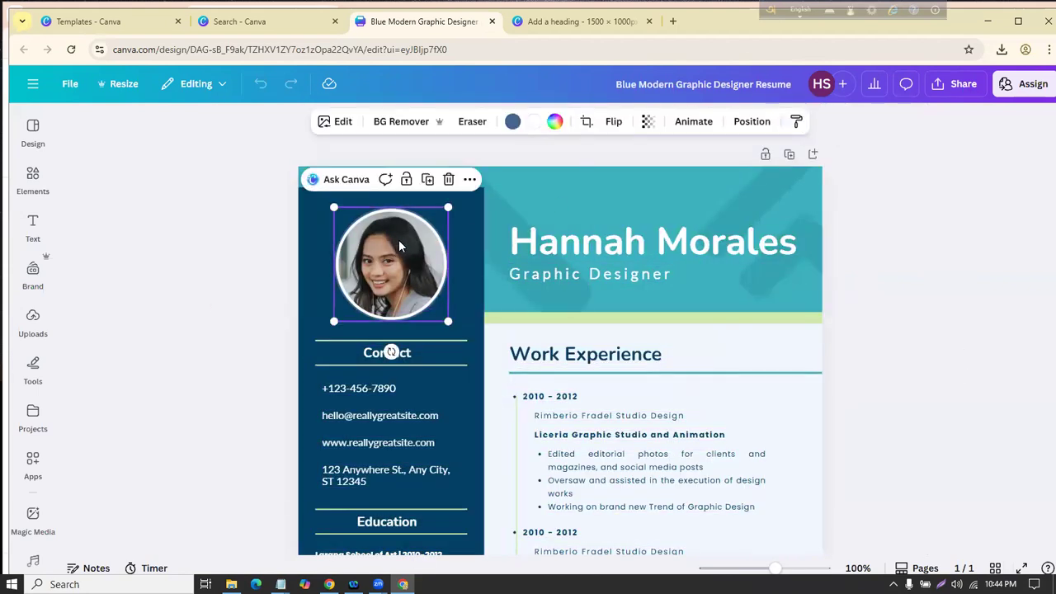
Step: Remove the placeholder headshot and fit an uploaded portrait photo into the circular frame
left_click(448, 180)
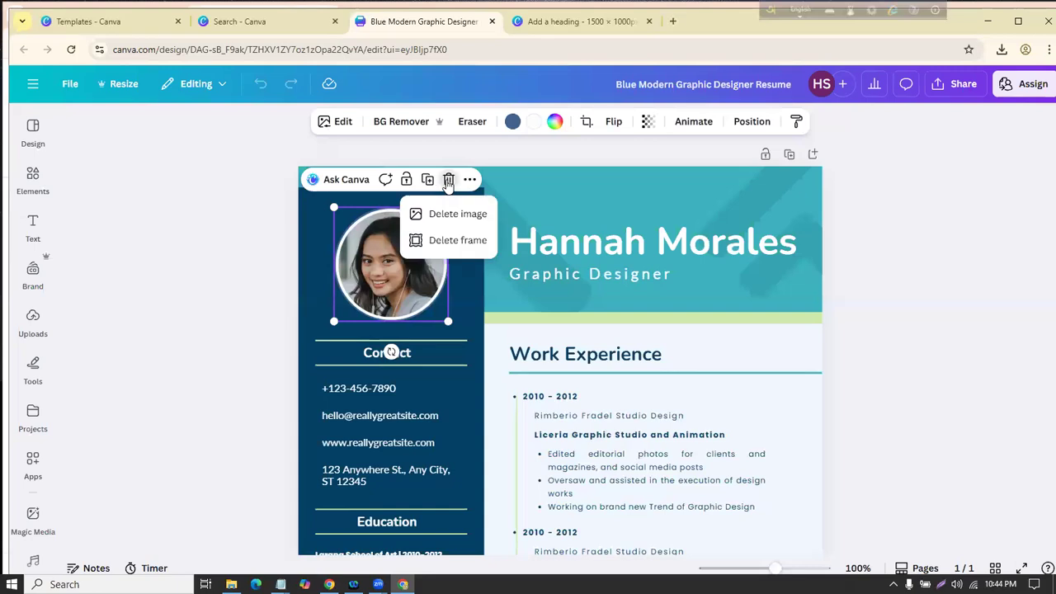
left_click(452, 212)
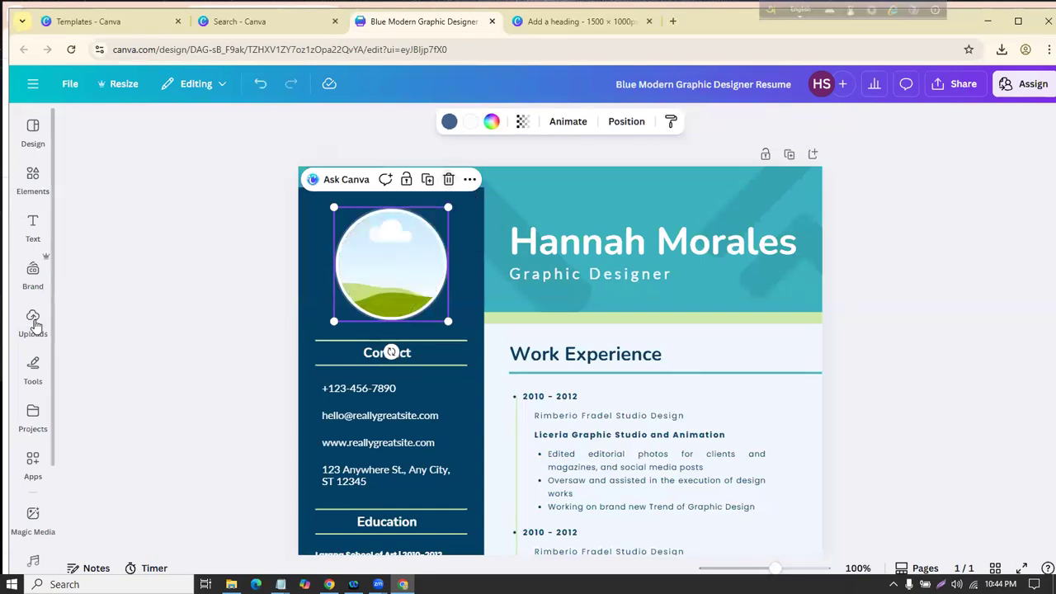
left_click(33, 320)
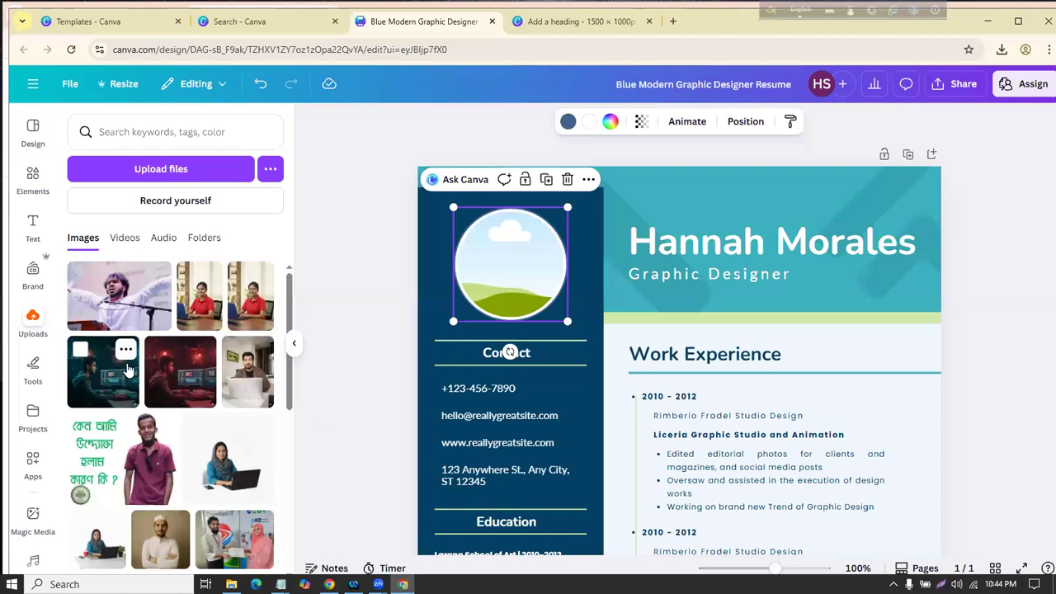
scroll(188, 423, "down", 5)
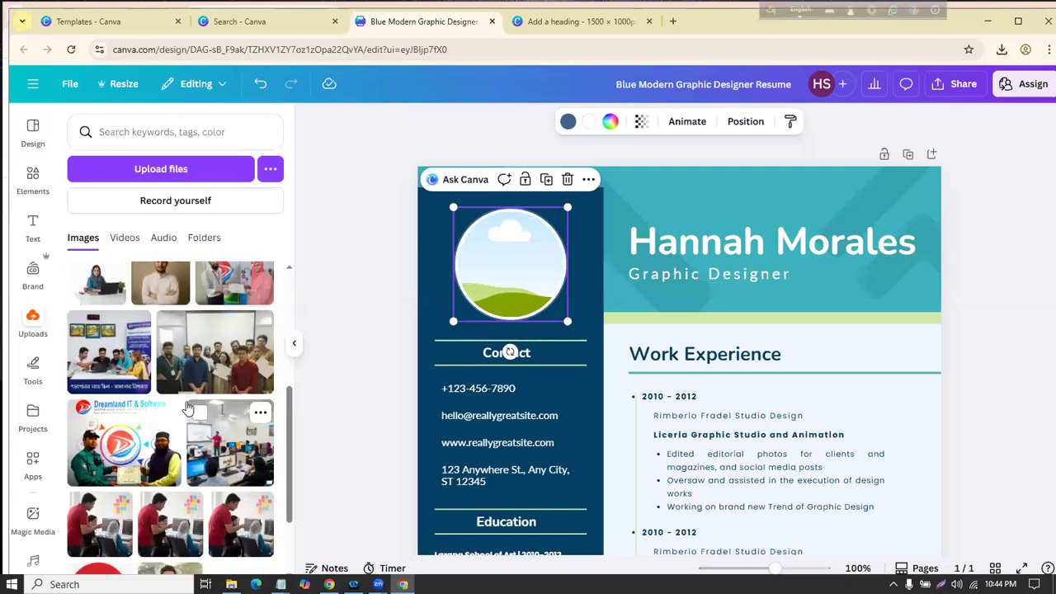
scroll(183, 408, "up", 3)
scroll(183, 406, "down", 5)
scroll(184, 408, "down", 1)
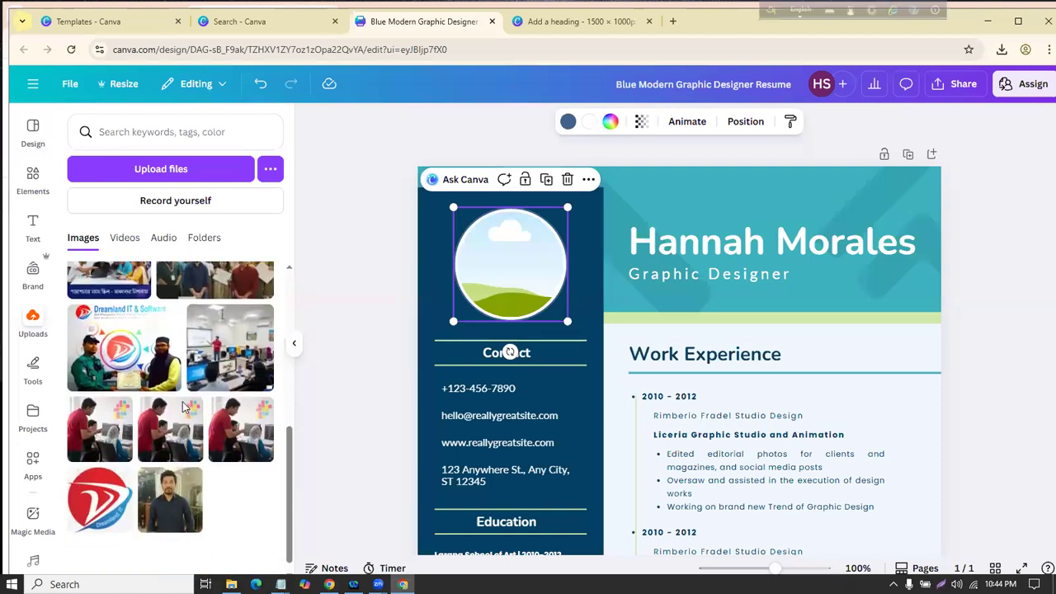
left_click_drag(173, 487, 669, 423)
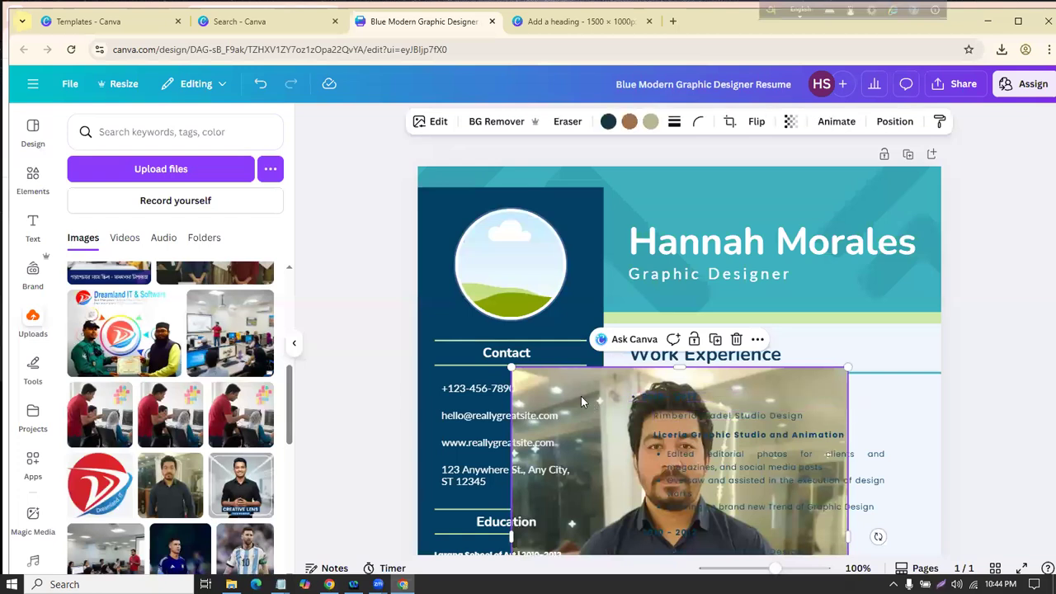
left_click_drag(571, 325, 515, 276)
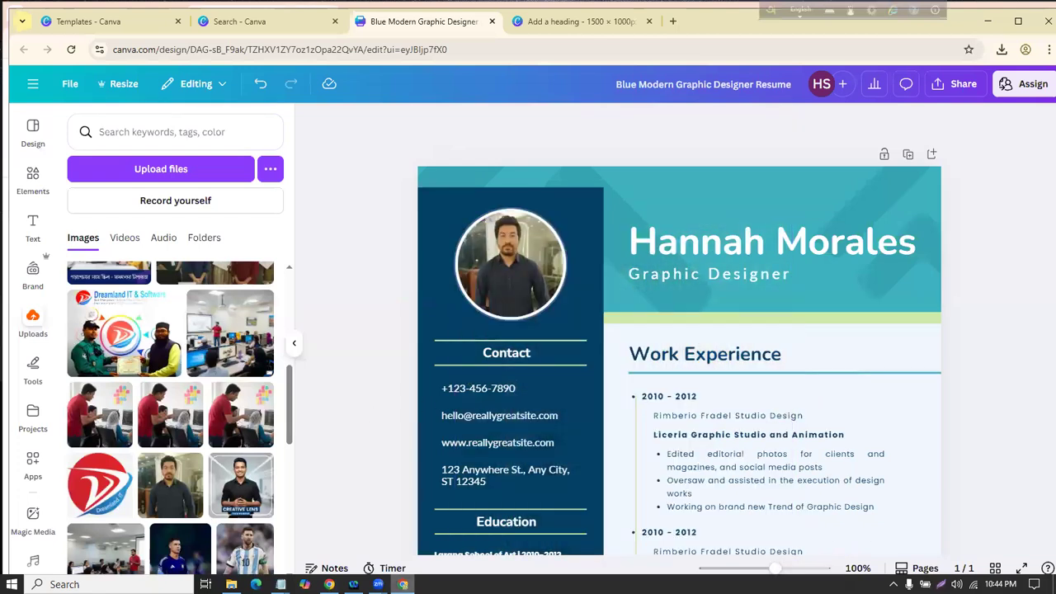
Step: Replace the template's name heading with the owner's full name
double_click(702, 246)
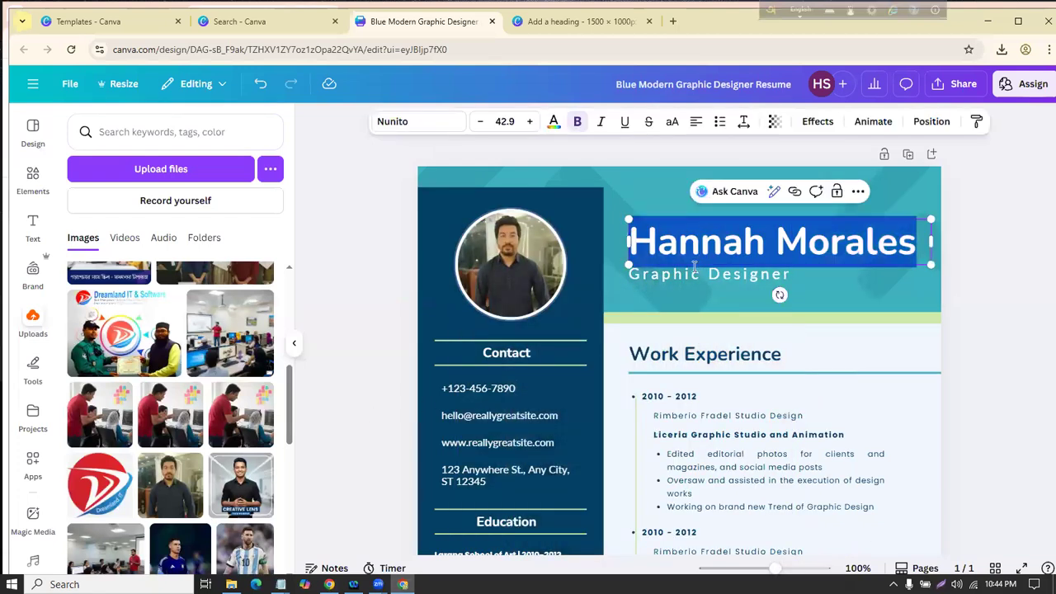
key("BackSpace")
left_click(1002, 349)
Step: Change the Graphic Designer subtitle to 'Digital Marketer'
double_click(746, 272)
type("Digi")
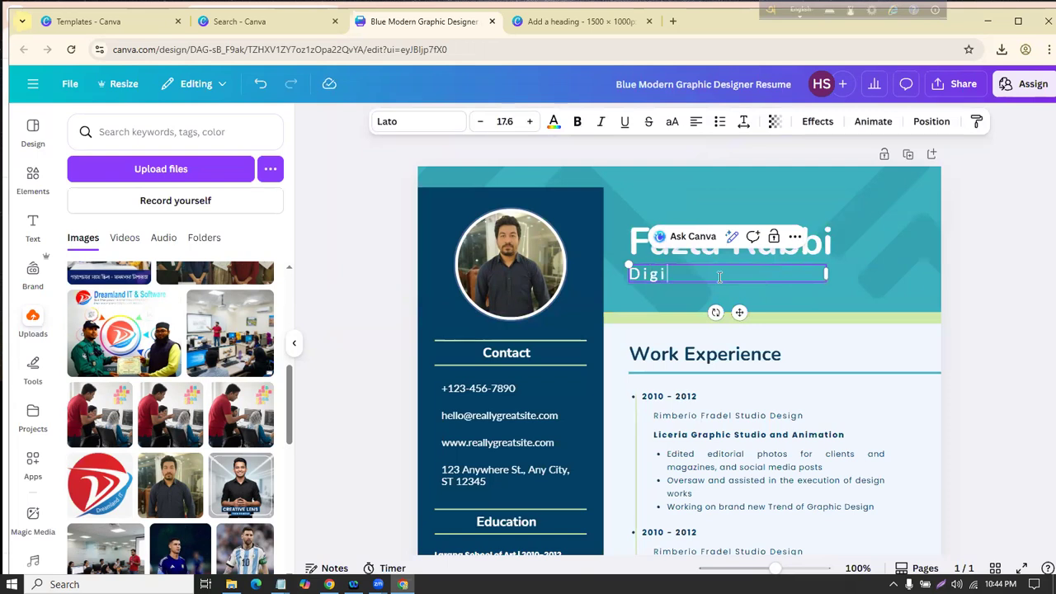
key("BackSpace")
key("BackSpace")
type("gital Marketer")
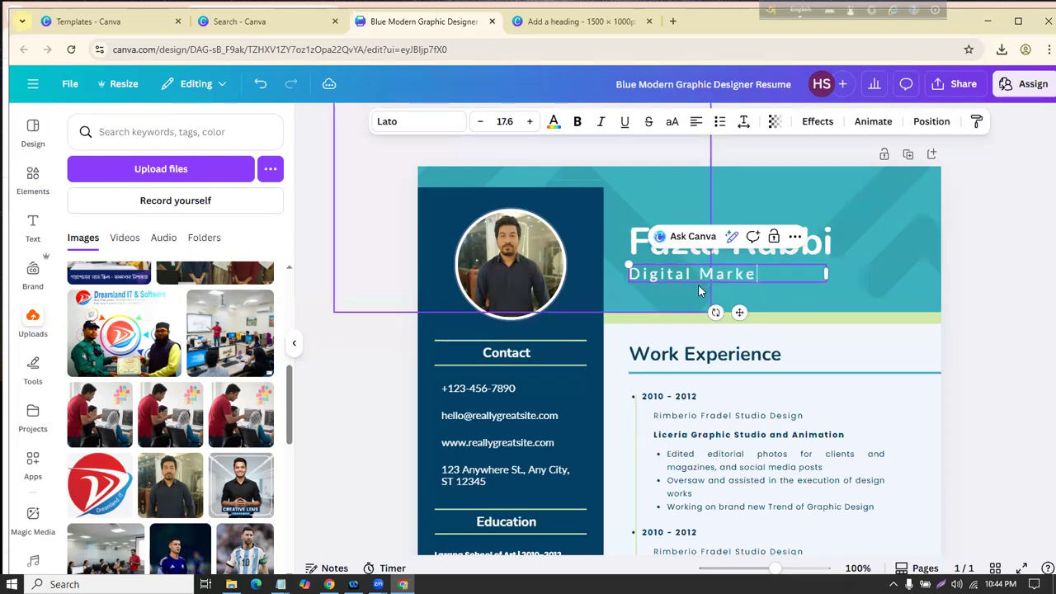
left_click(478, 387)
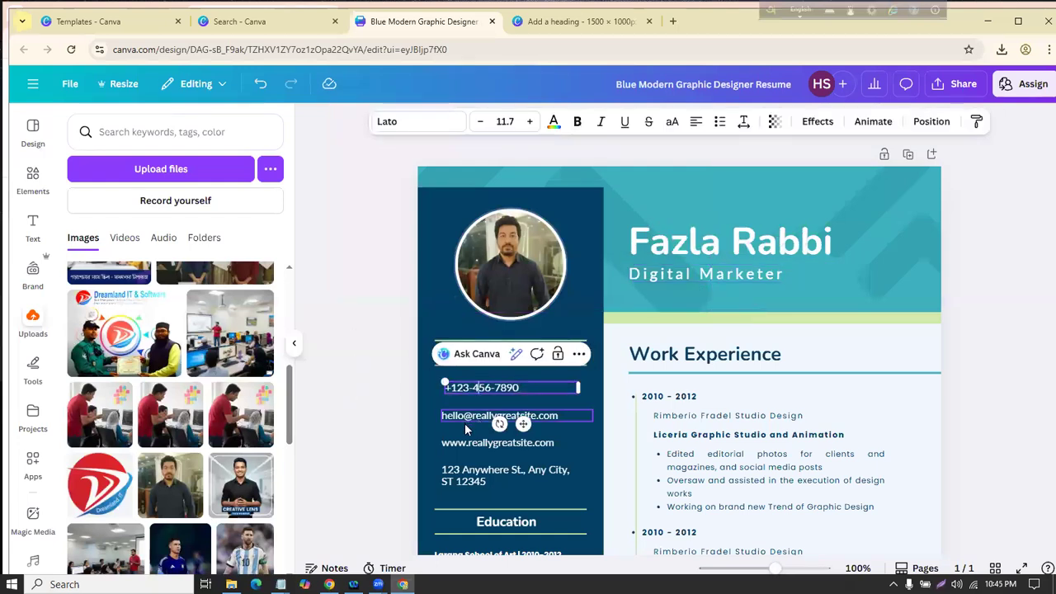
Step: Recolour the phone number text dark indigo
left_click(470, 440)
left_click(478, 387)
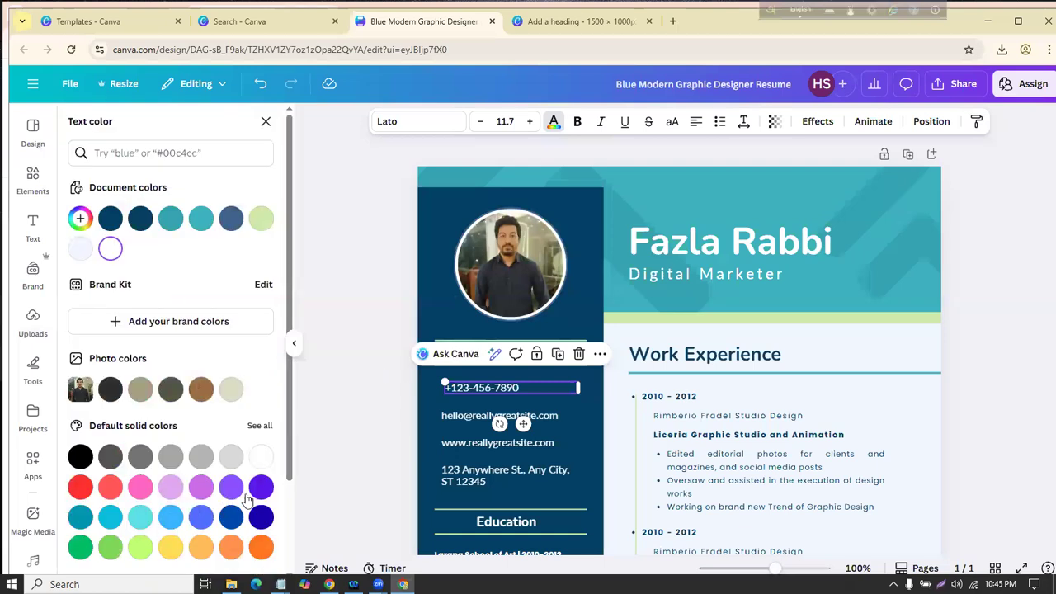
left_click(260, 516)
left_click(33, 322)
scroll(884, 392, "down", 5)
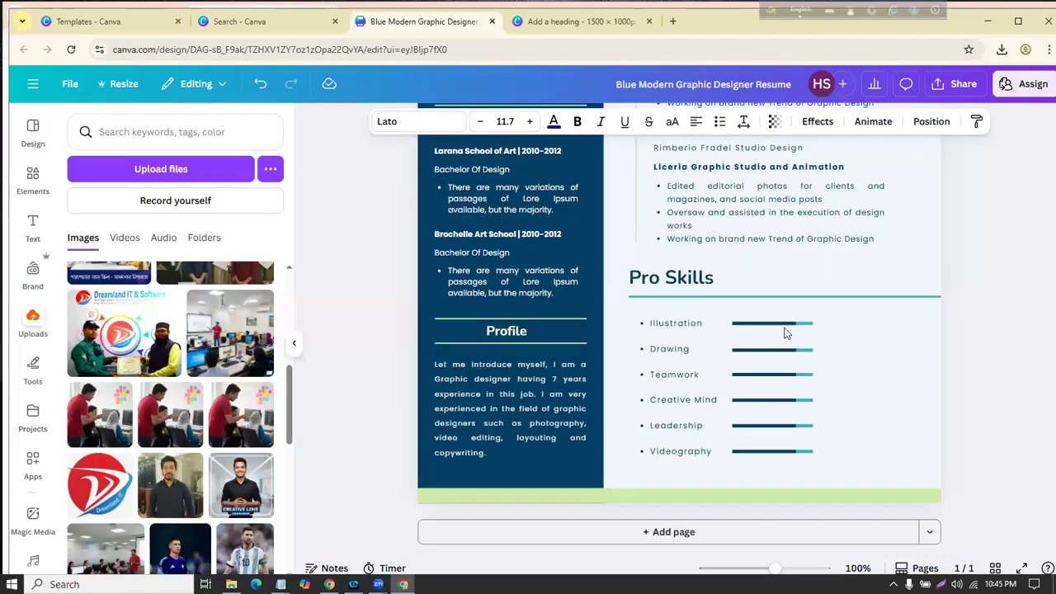
Step: Check the Pro Skills and job bullet list, and nudge the Profile heading slightly up-left
left_click(800, 327)
scroll(792, 330, "up", 3)
left_click(693, 314)
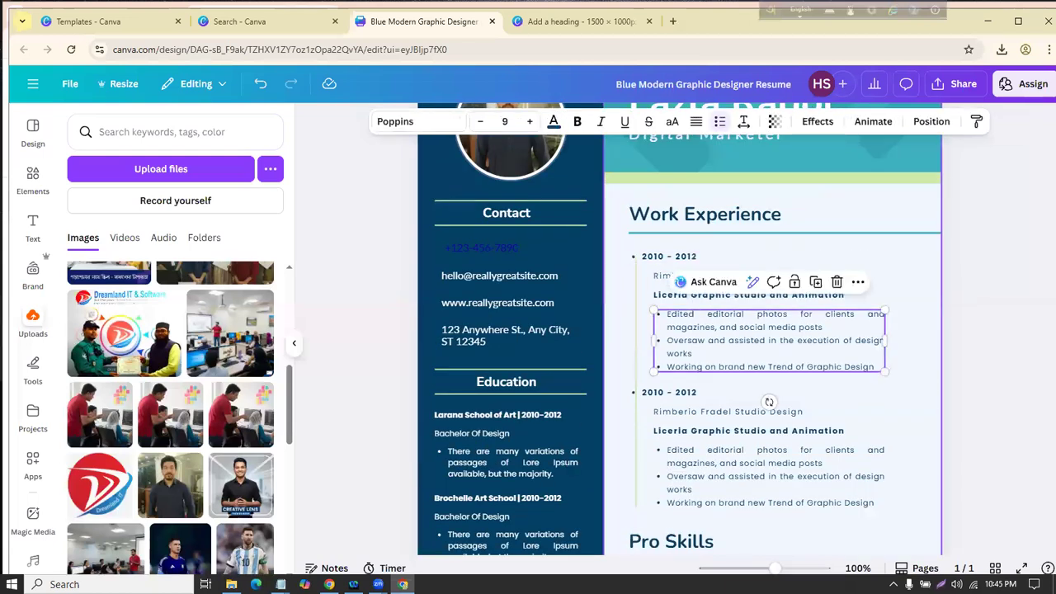
scroll(681, 345, "up", 2)
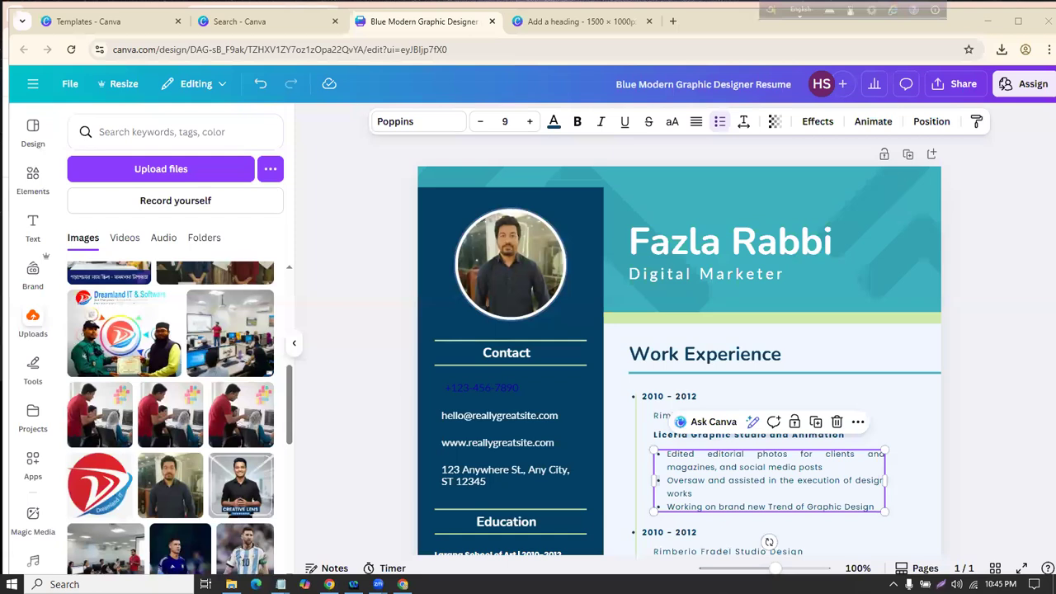
left_click(768, 189)
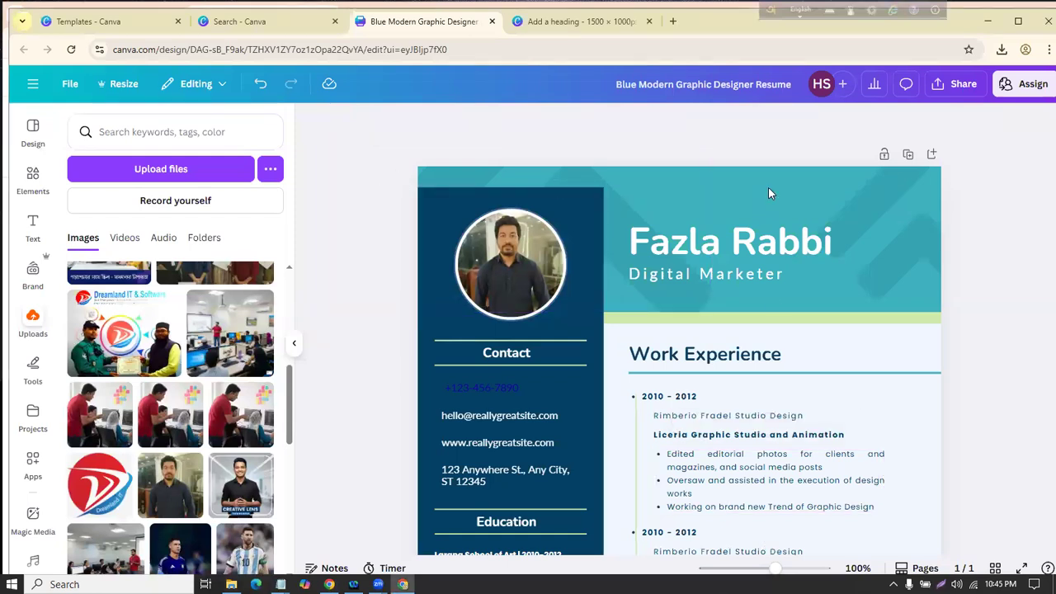
scroll(768, 330, "down", 5)
mouse_move(497, 338)
left_mouse_down()
mouse_move(510, 312)
mouse_move(485, 345)
mouse_move(494, 335)
left_mouse_up()
left_click(395, 325)
left_click(438, 327)
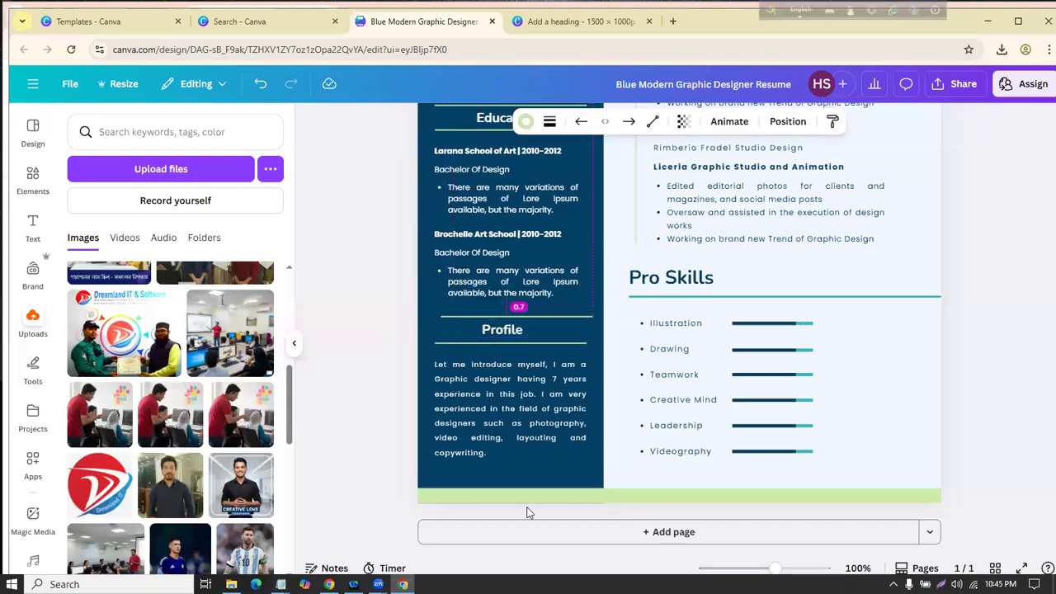
scroll(689, 273, "up", 4)
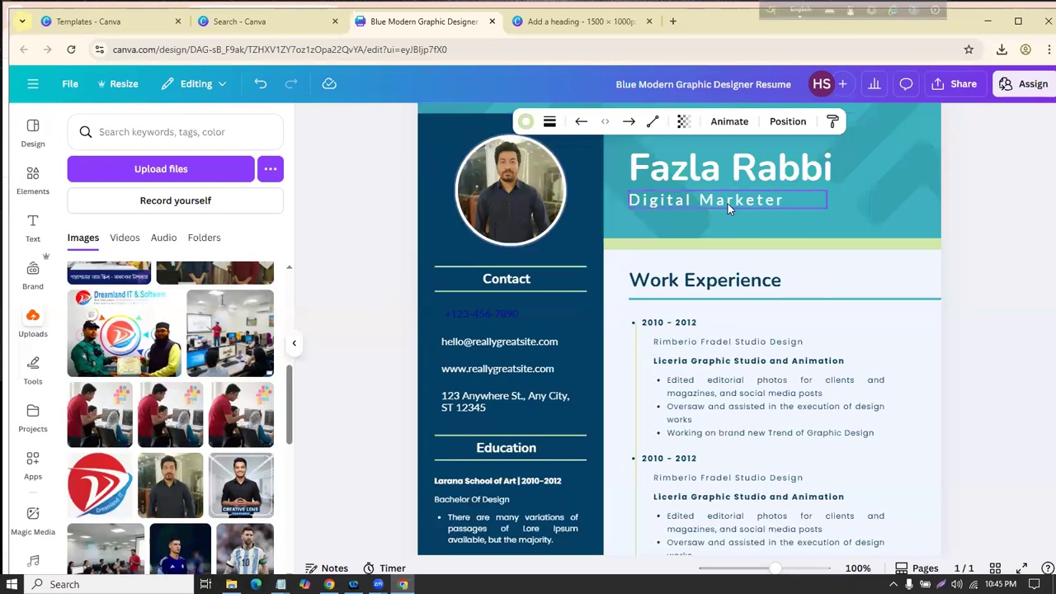
Step: Download the resume as a PDF Standard file and return to the template search tab
left_click(955, 84)
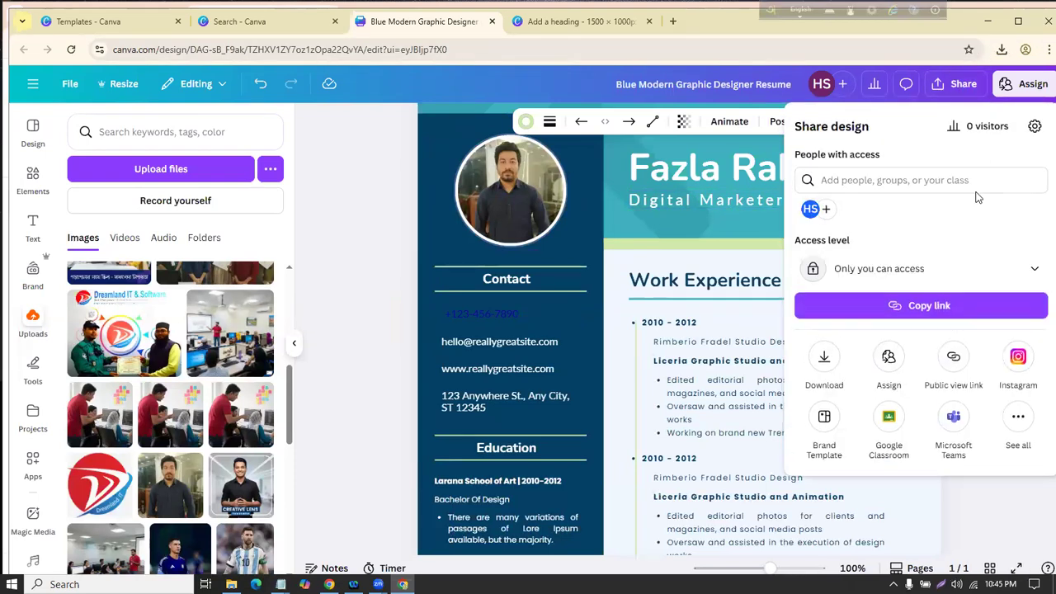
left_click(824, 358)
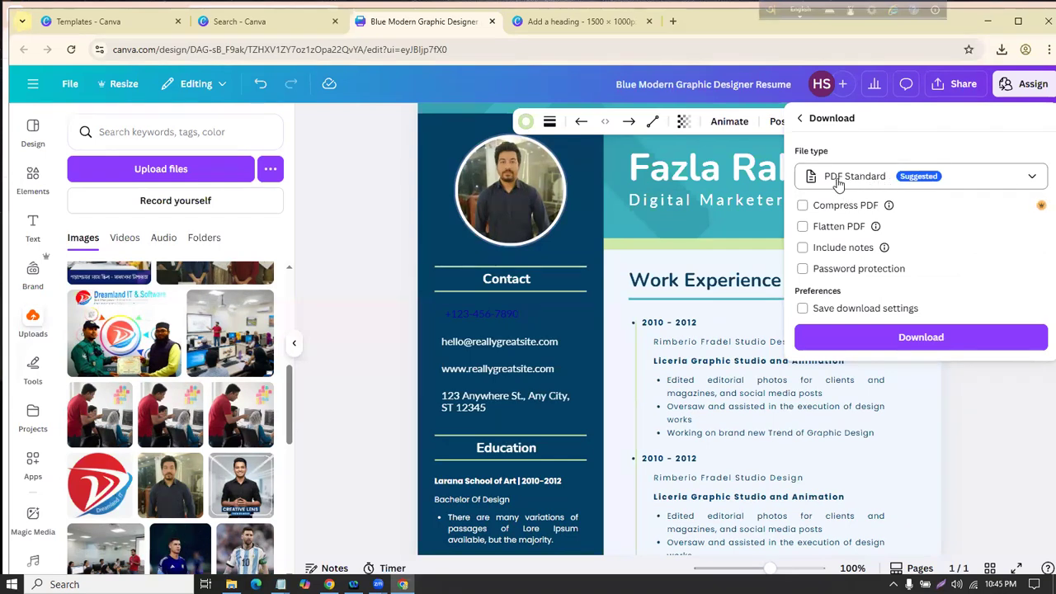
left_click(907, 339)
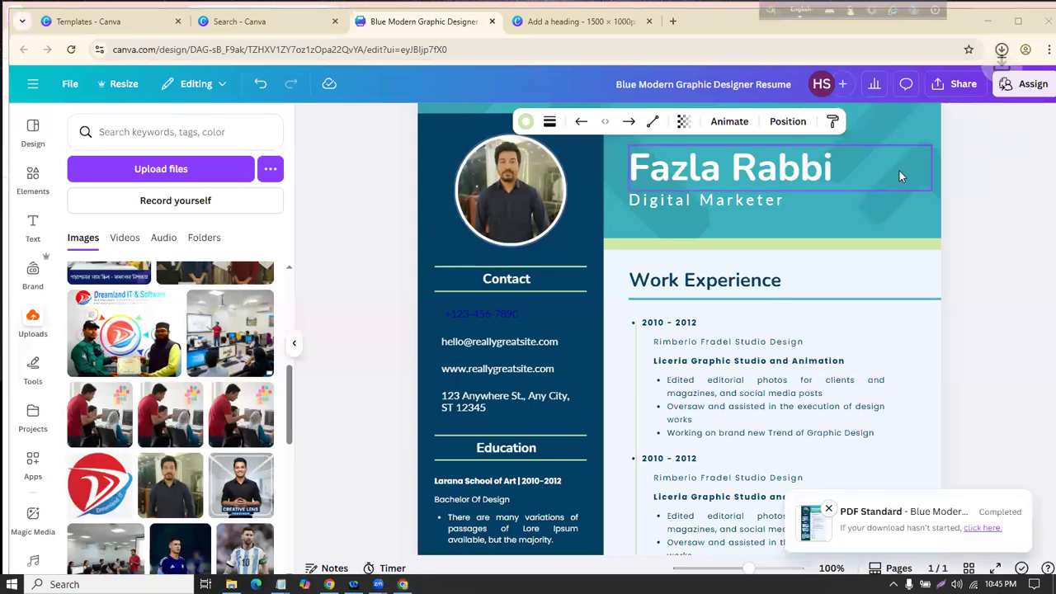
left_click(281, 21)
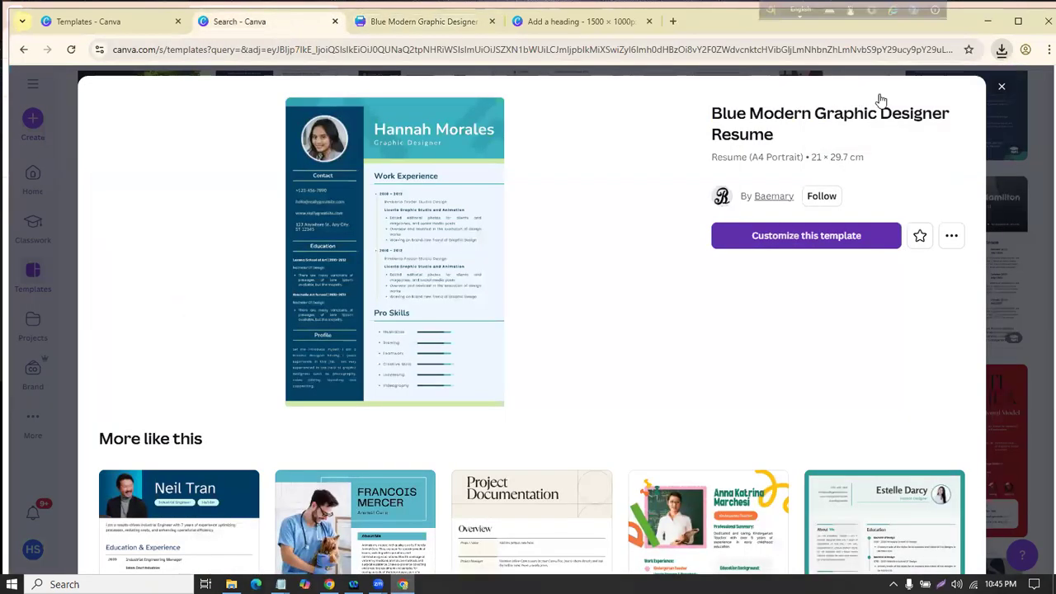
Step: Close the template preview and clear the search and its Resume filter
key("Escape")
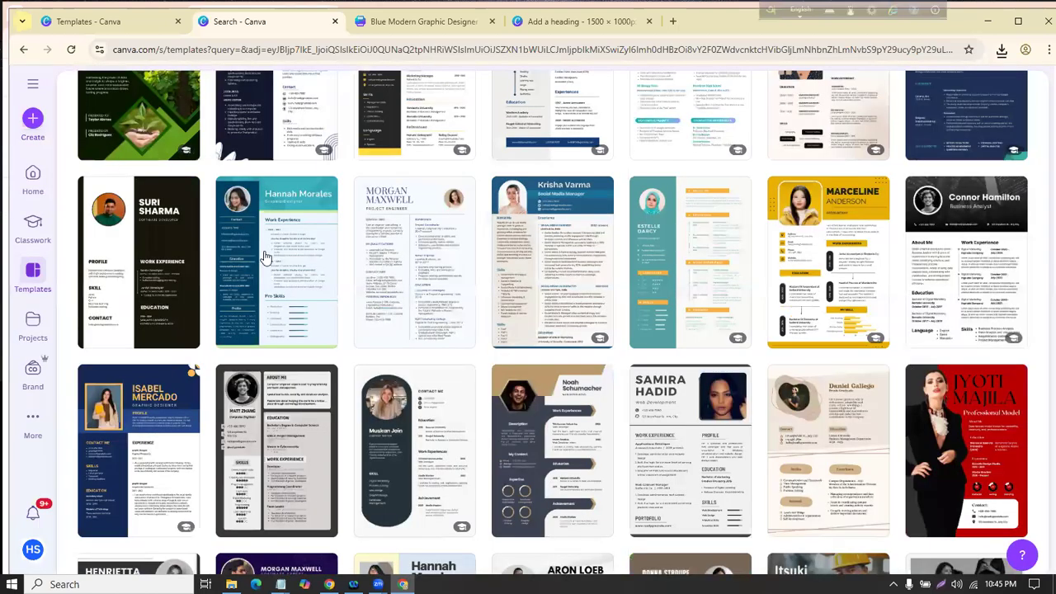
left_click(255, 290)
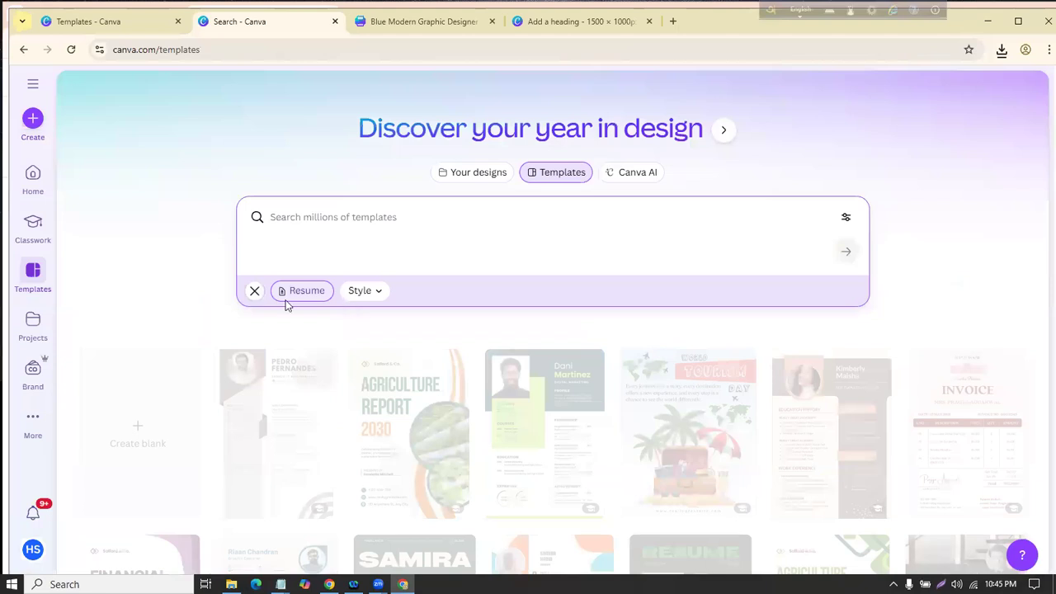
left_click(286, 299)
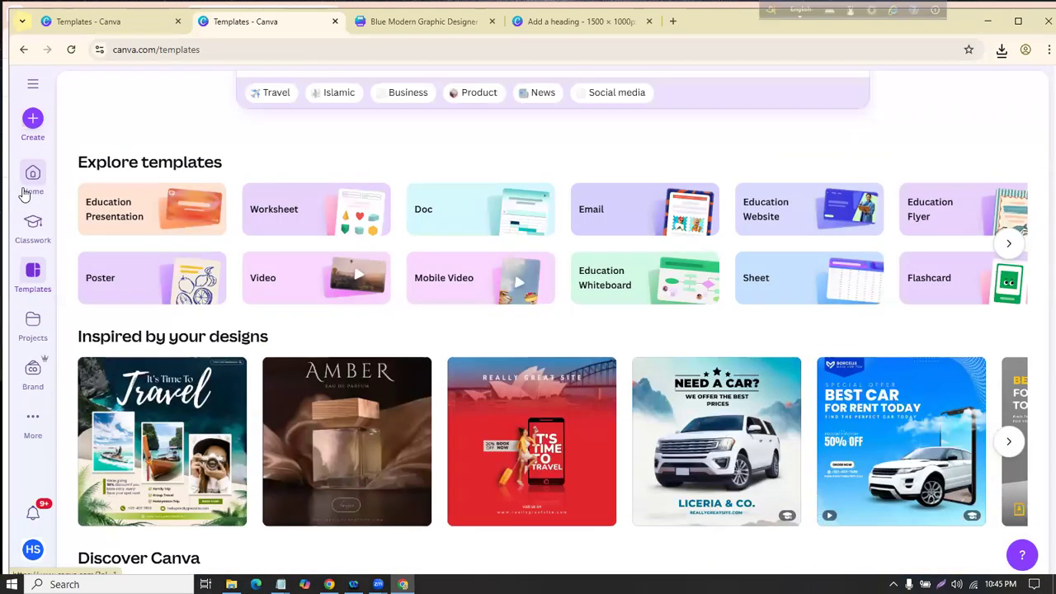
scroll(200, 119, "up", 1)
scroll(196, 127, "up", 2)
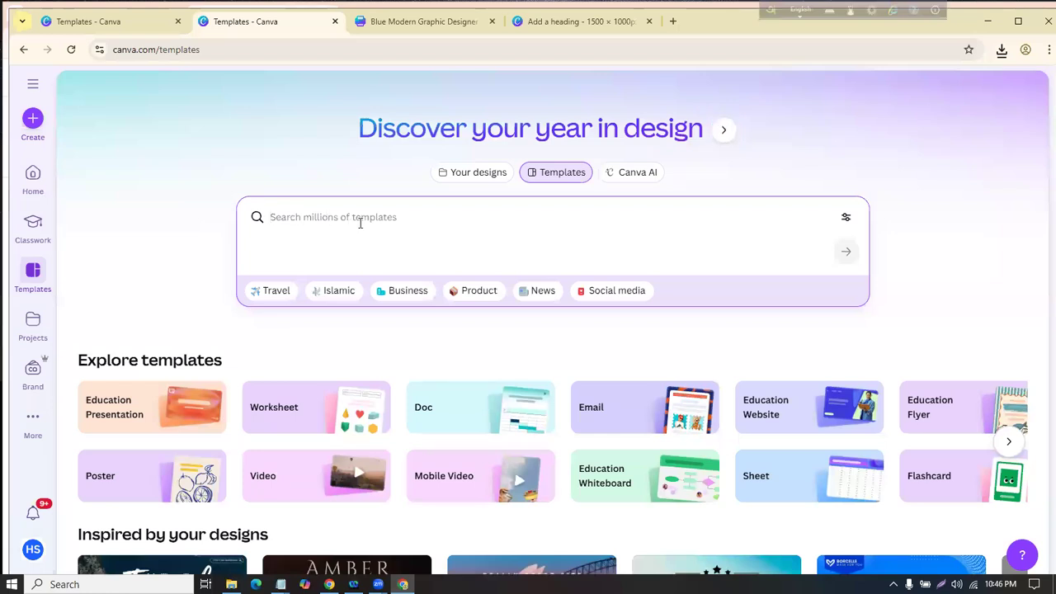
Step: Search templates for 'cv' and preview the teal Architect Resume CV template
type("cv")
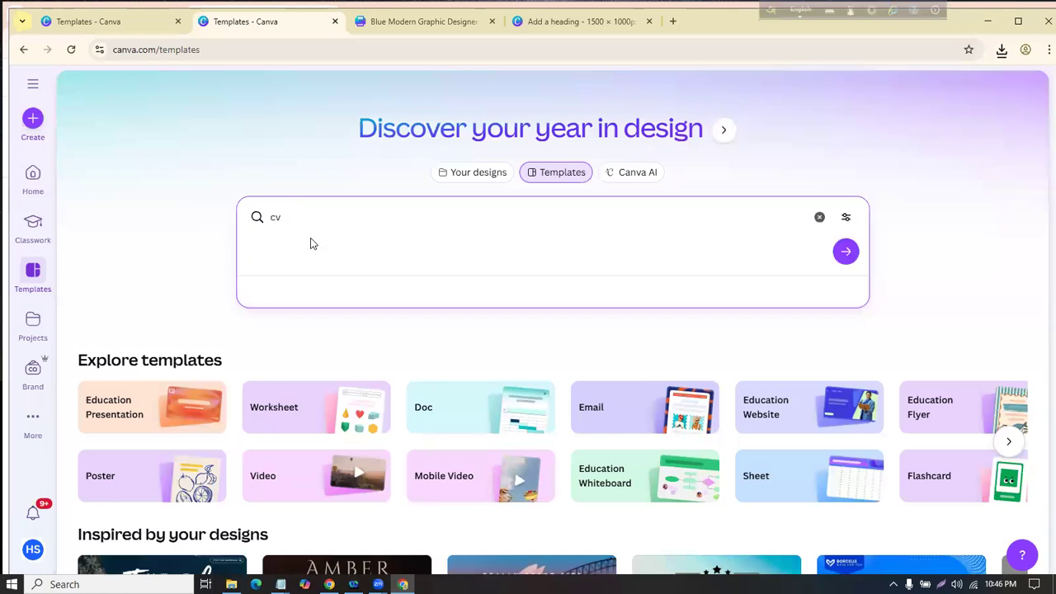
key("Return")
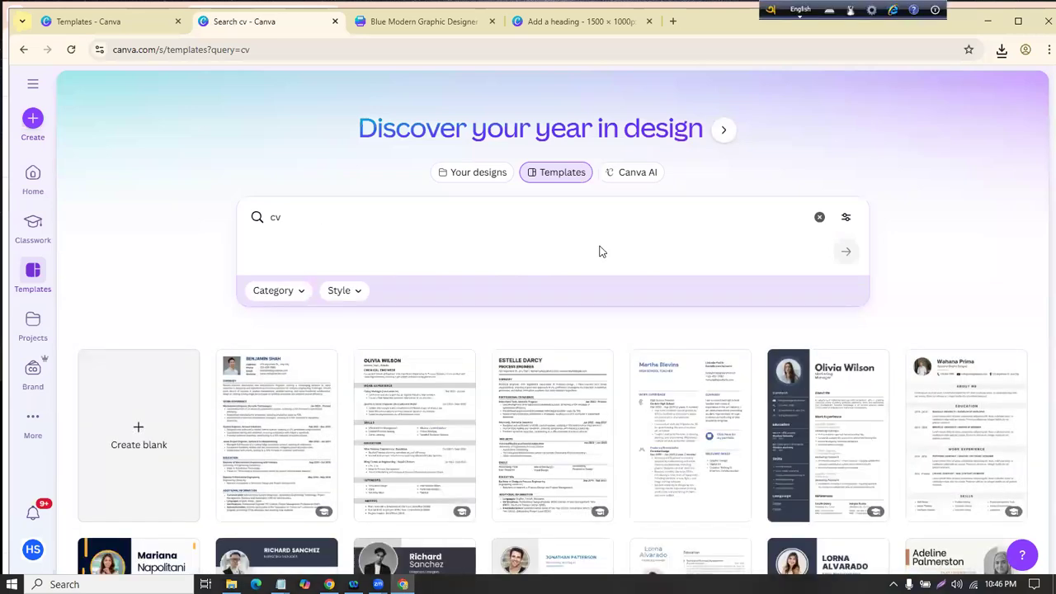
scroll(601, 251, "down", 4)
scroll(597, 250, "down", 8)
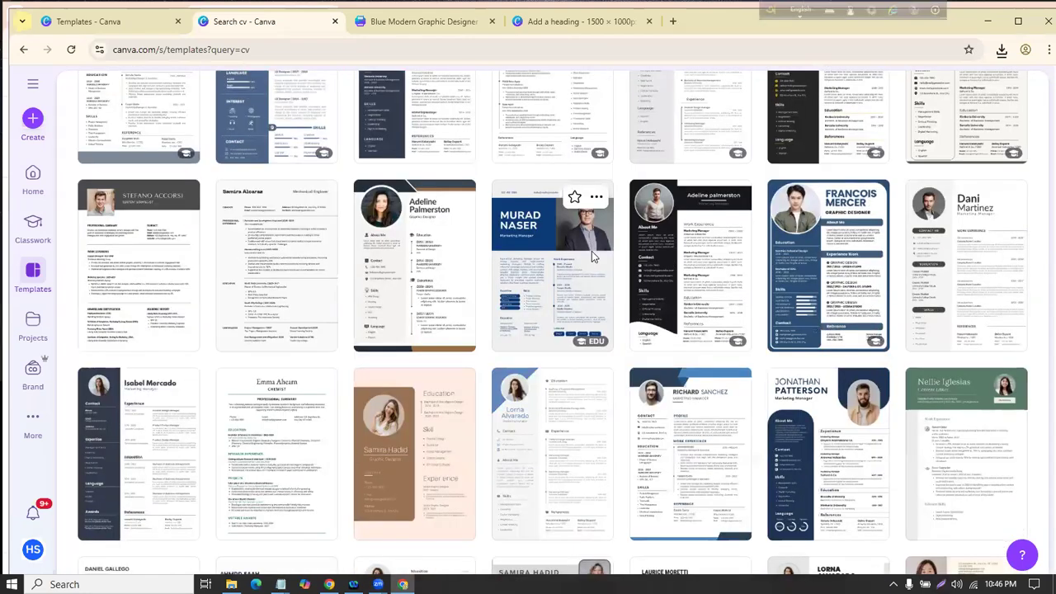
scroll(437, 160, "up", 10)
scroll(394, 155, "down", 3)
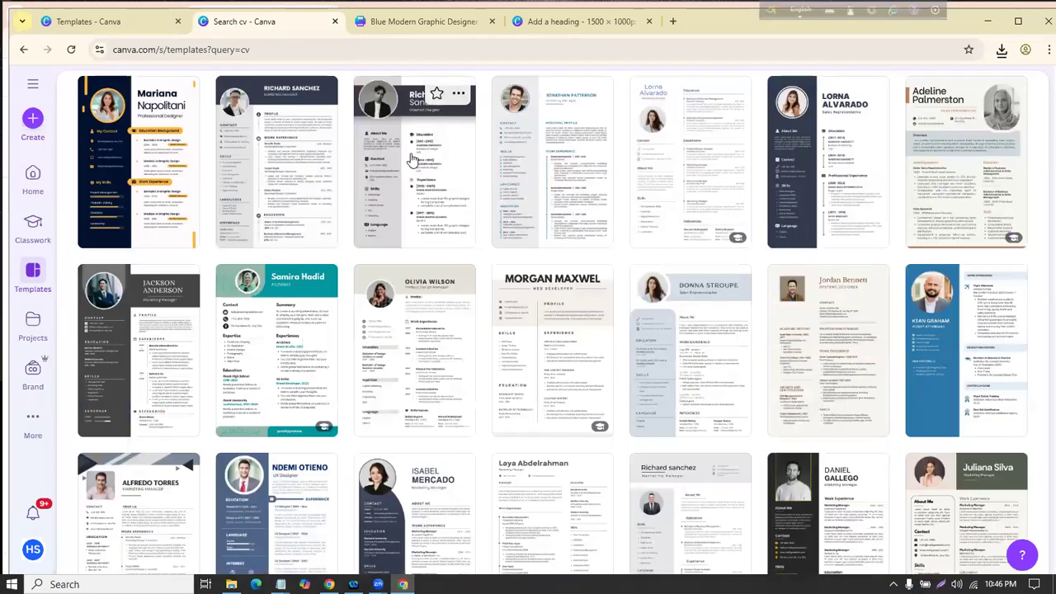
scroll(413, 172, "up", 3)
scroll(416, 173, "down", 3)
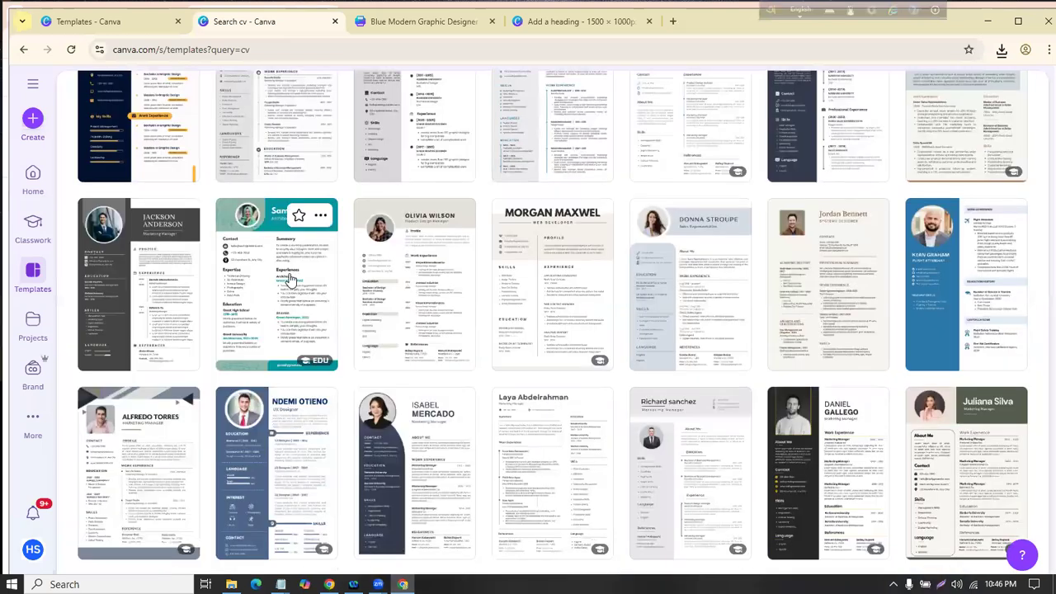
left_click(289, 279)
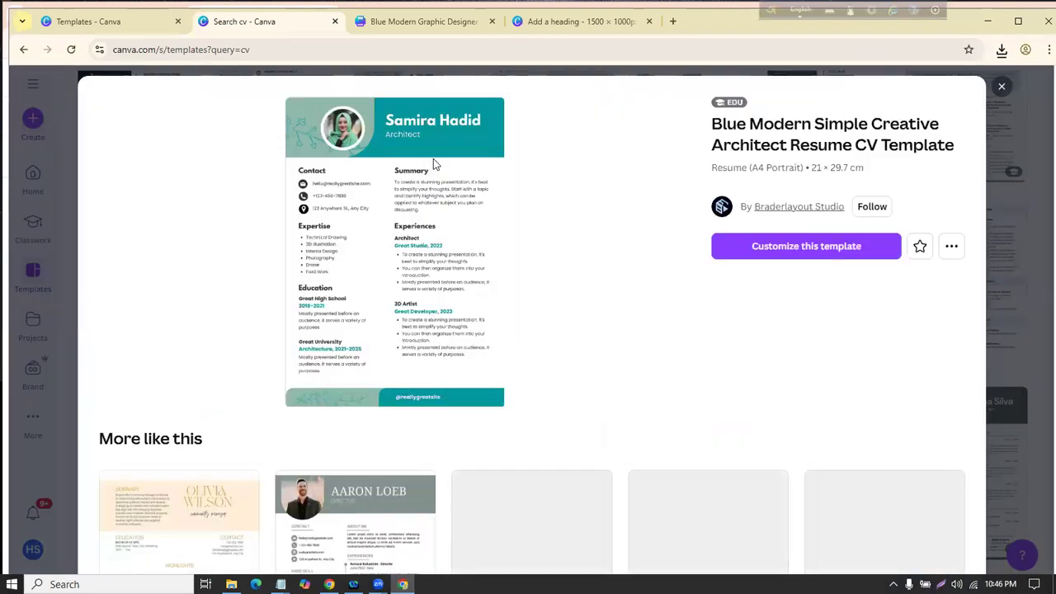
Step: Open the architect resume template for editing in the editor
left_click(821, 251)
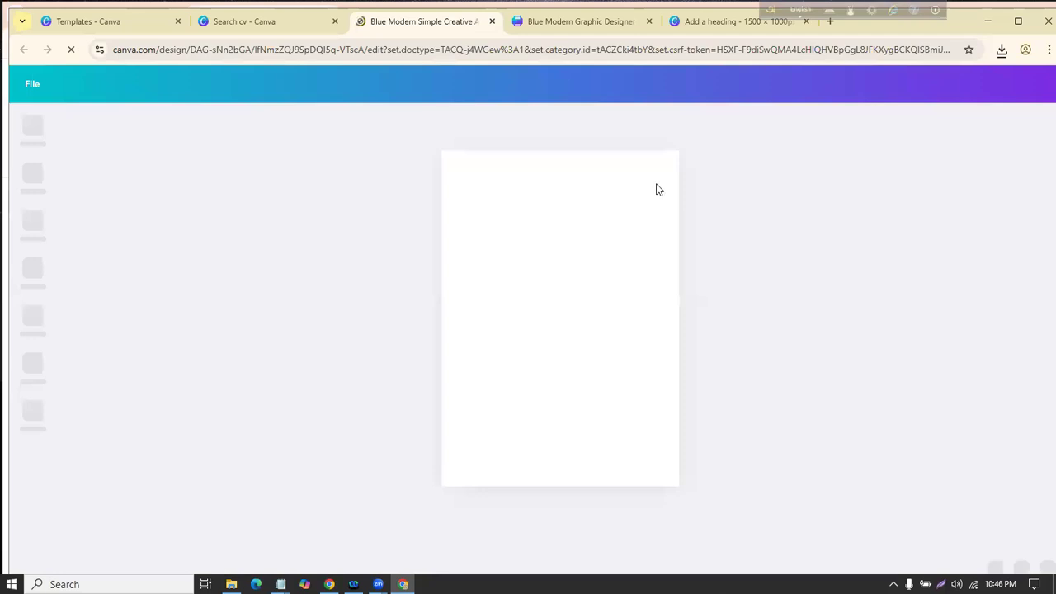
left_click_drag(830, 442, 435, 124)
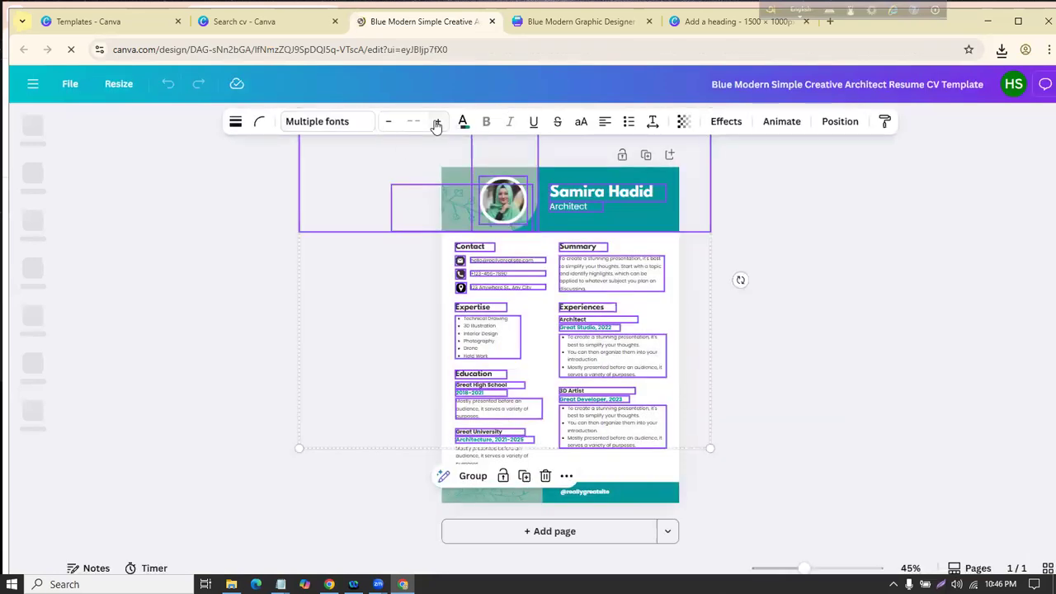
left_click(231, 304)
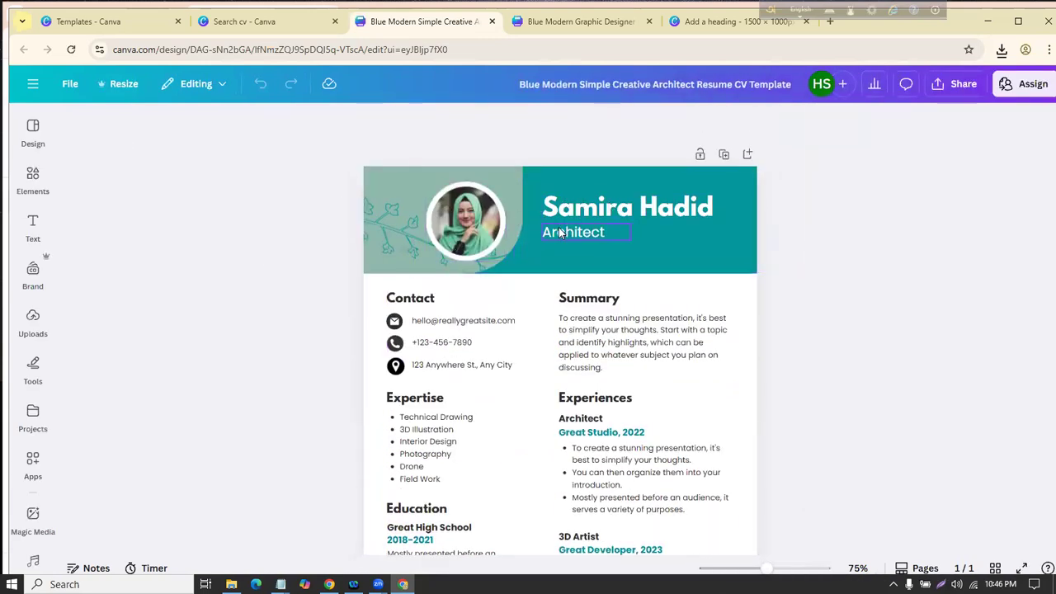
scroll(611, 413, "down", 1)
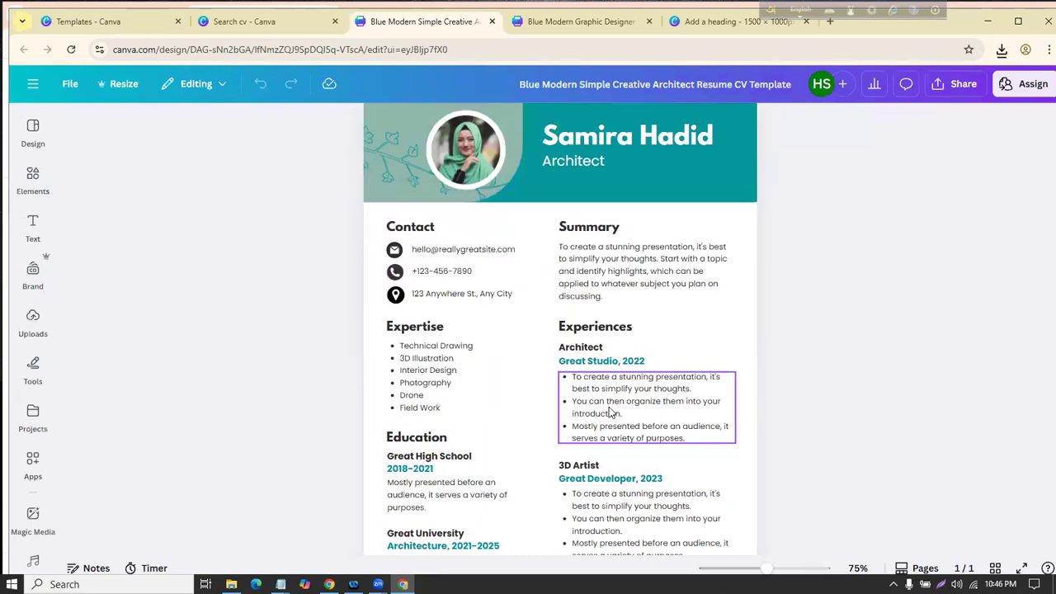
scroll(610, 412, "down", 2)
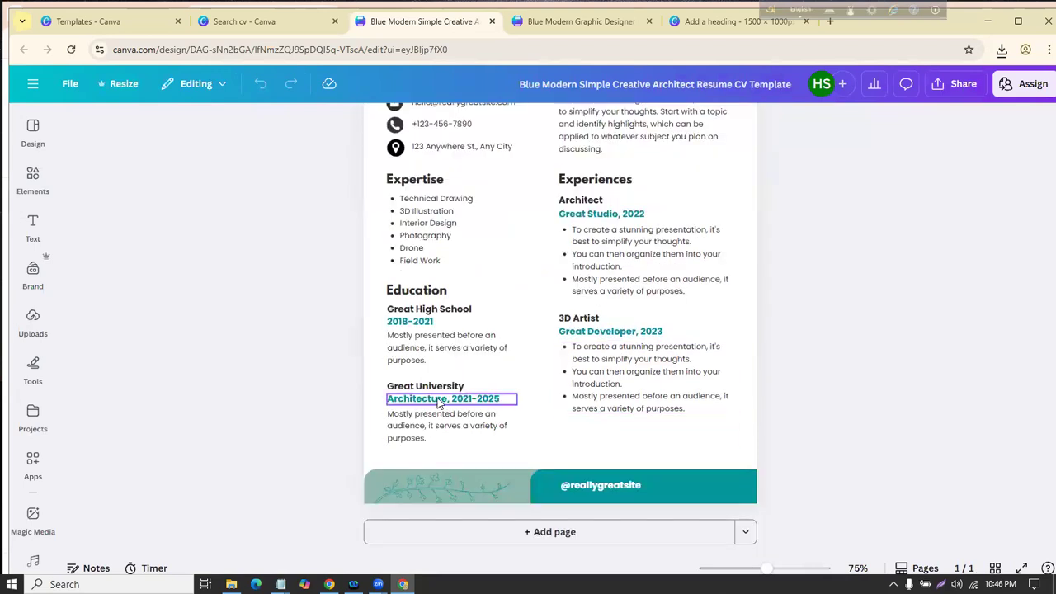
Step: Delete the 3D Artist title, date line and bullet list from Experiences
left_click(605, 332)
key("Escape")
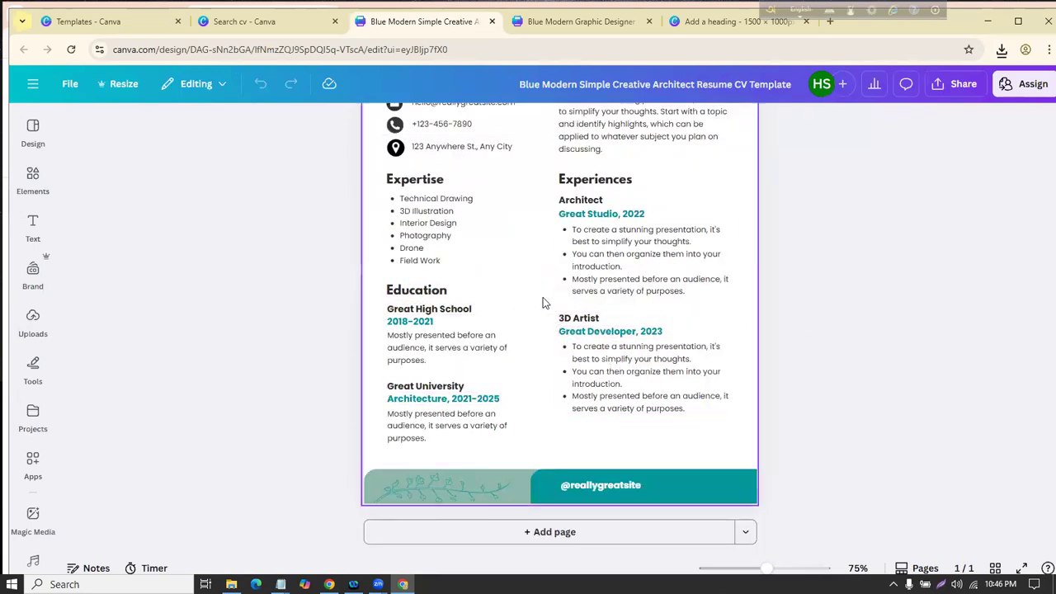
left_click_drag(556, 314, 735, 433)
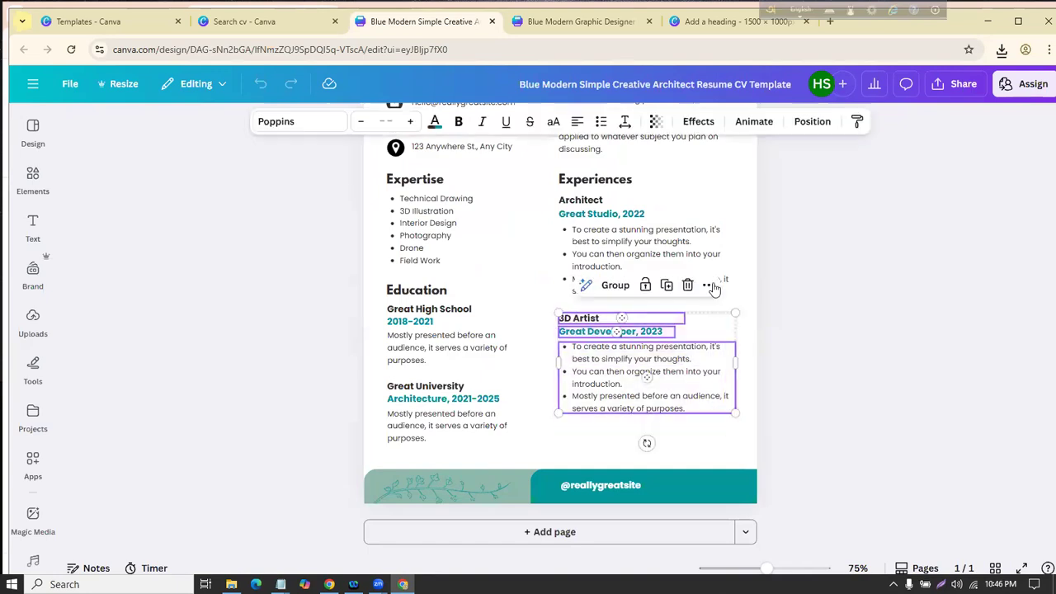
left_click(687, 284)
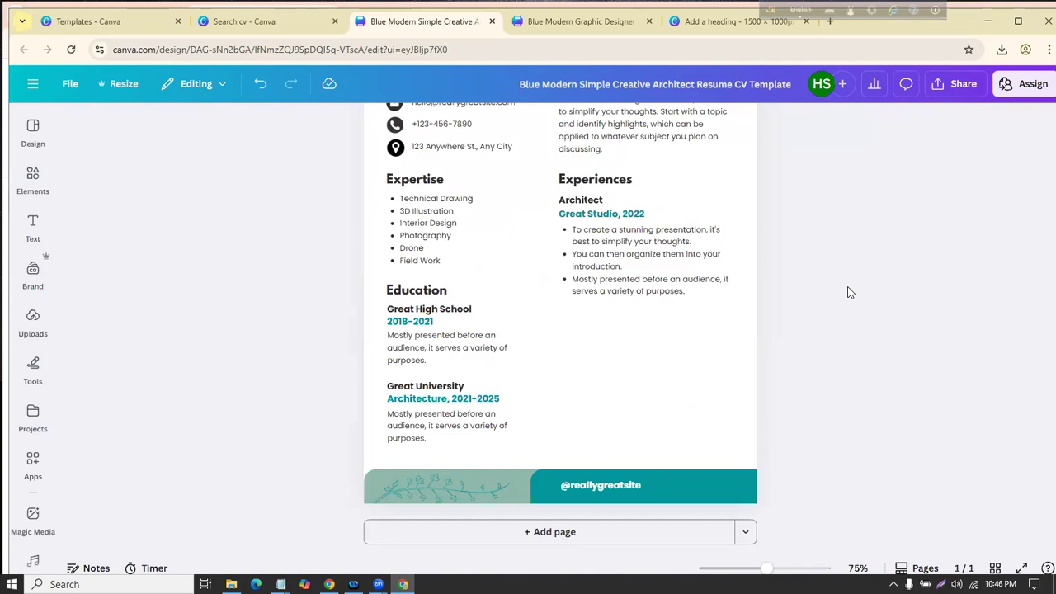
scroll(840, 281, "up", 3)
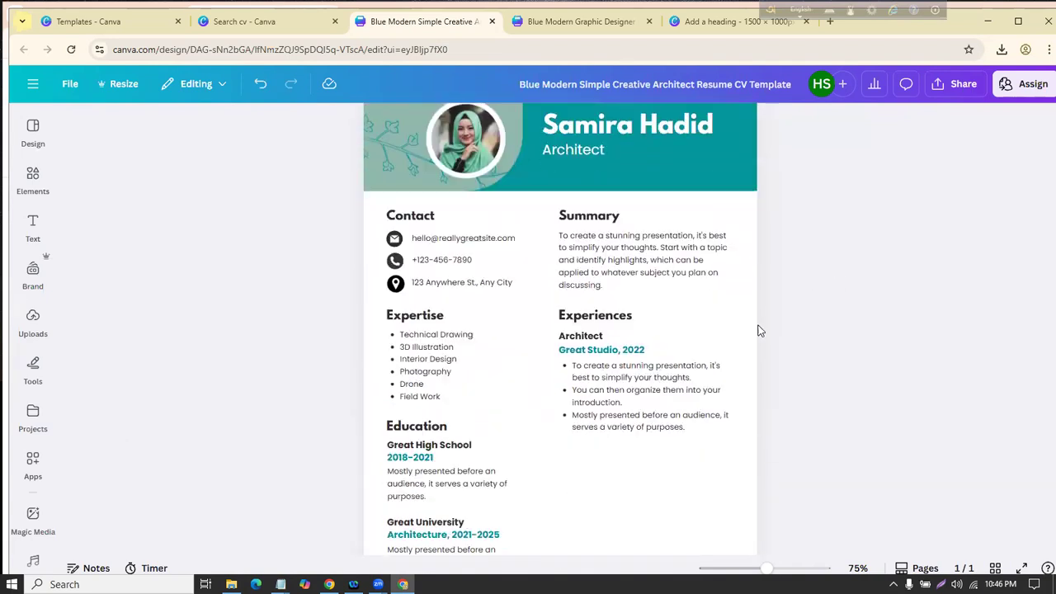
scroll(757, 328, "down", 3)
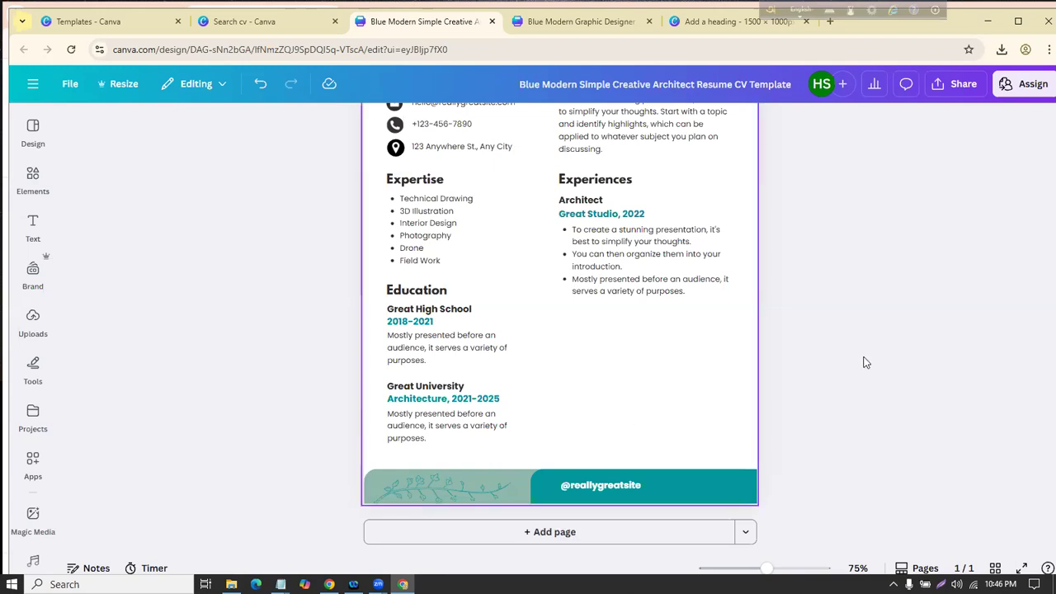
scroll(602, 361, "up", 2)
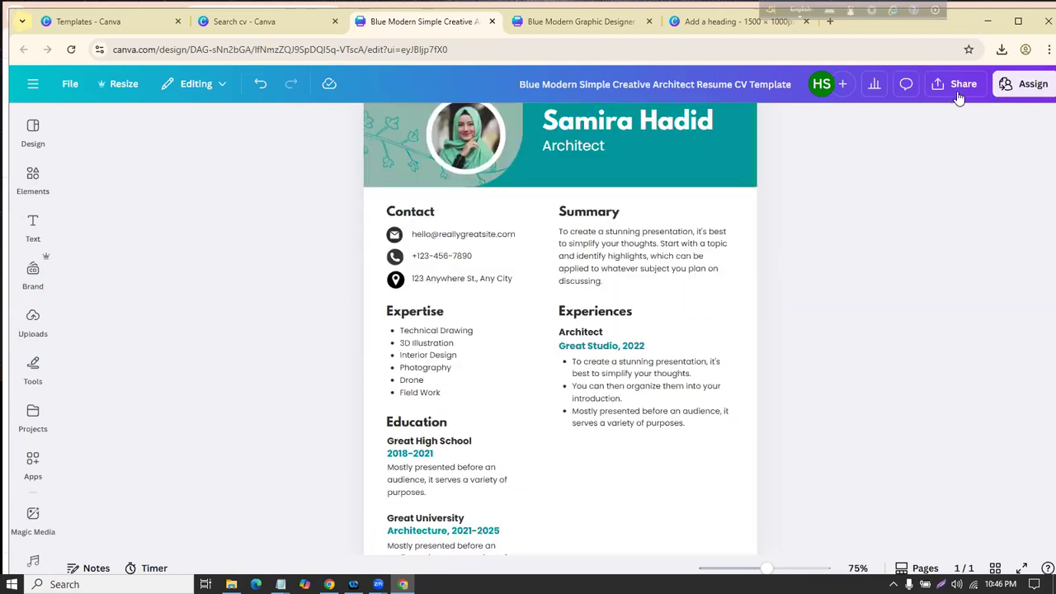
left_click(962, 84)
Step: Return to the 'Search cv' tab, close the template preview and go to Canva Home
left_click(247, 22)
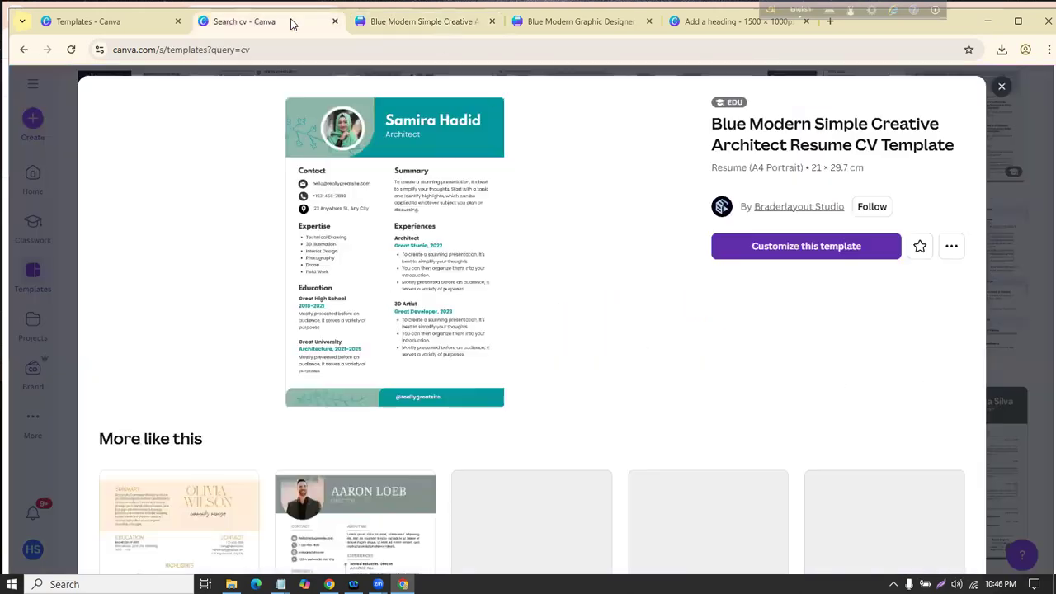
left_click(1002, 88)
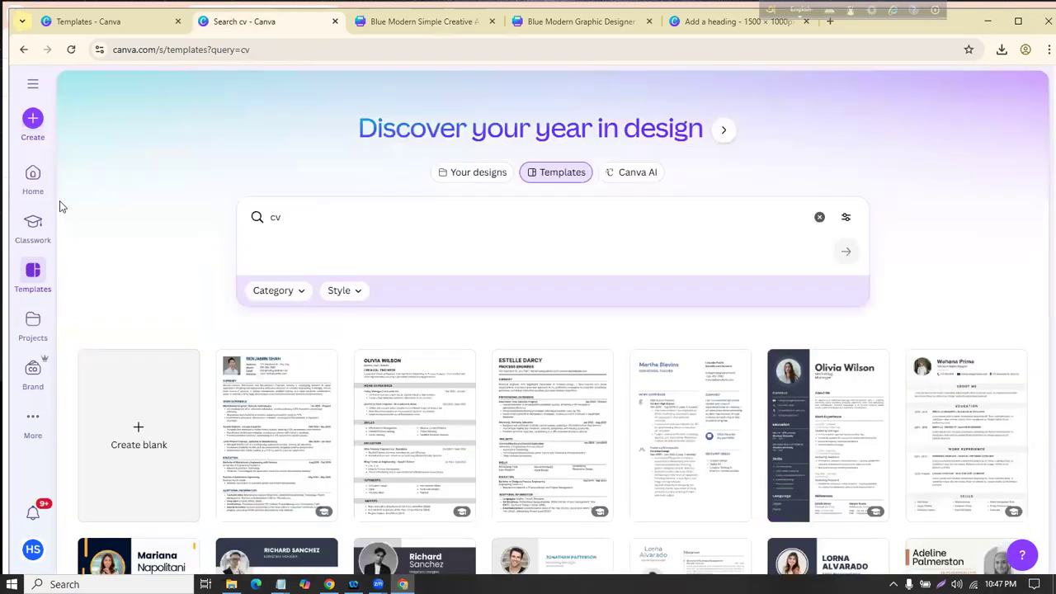
left_click(33, 179)
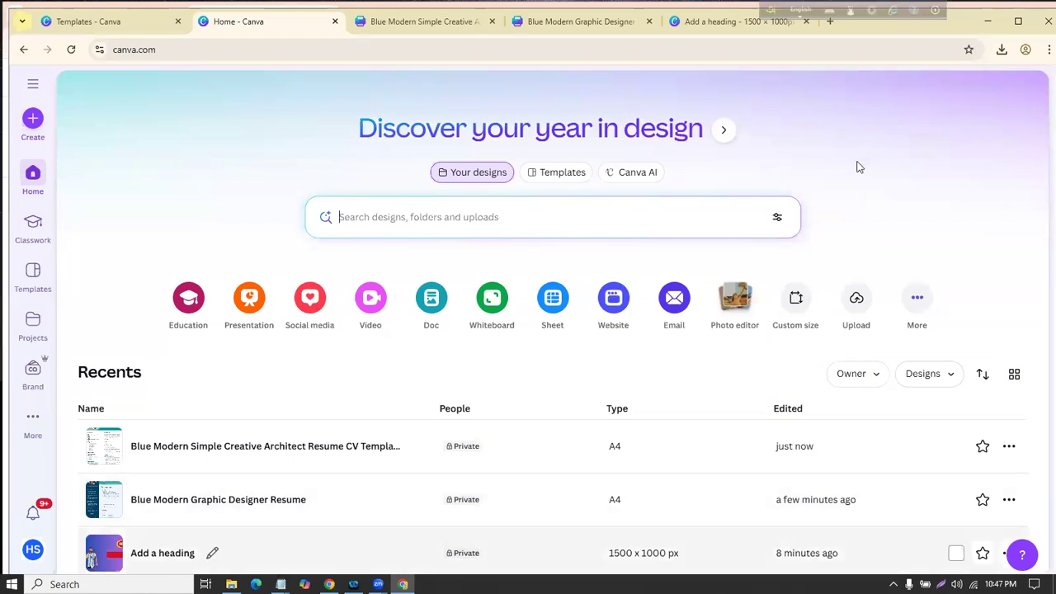
Step: Open the Create a design dialog on the Social media category from the home page
scroll(652, 170, "down", 3)
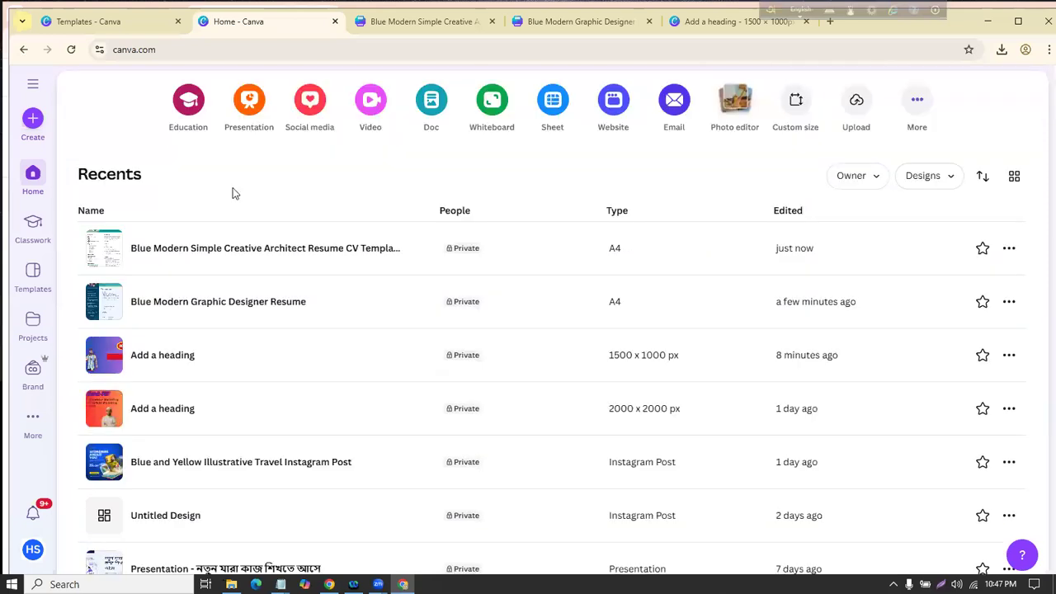
scroll(242, 265, "up", 3)
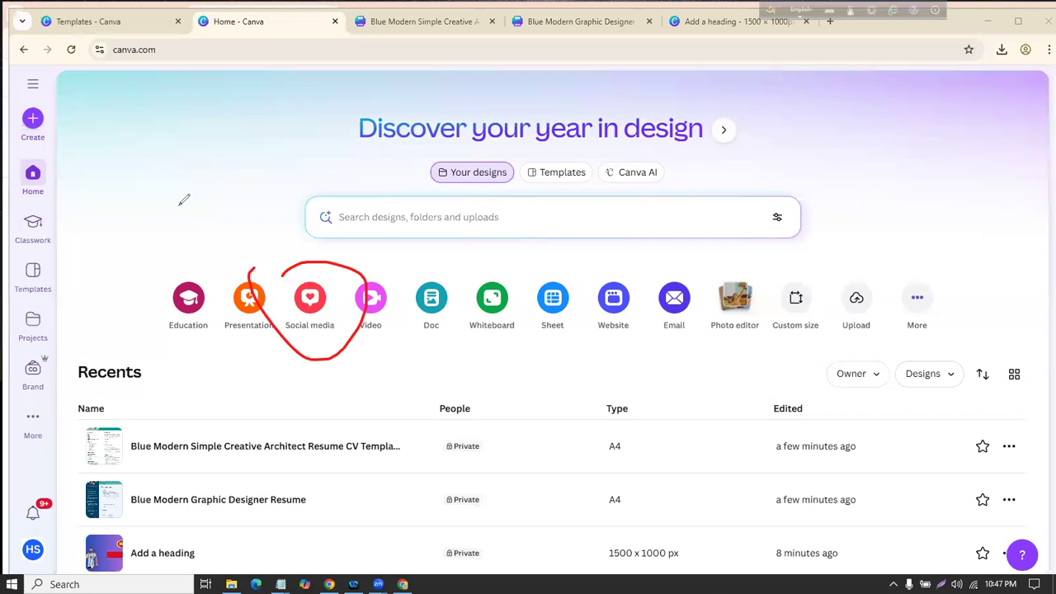
left_click(304, 312)
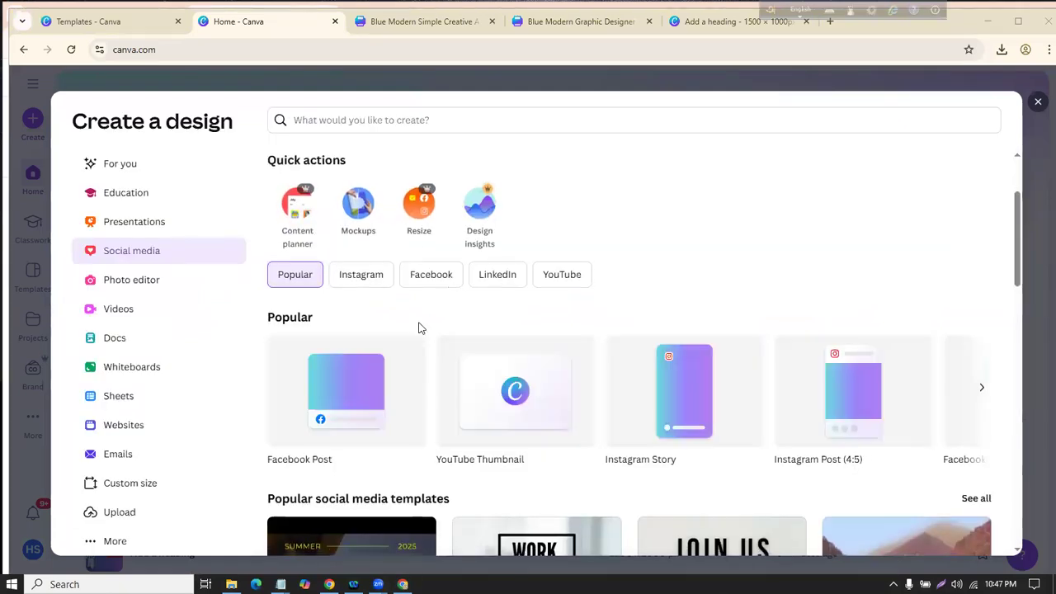
Step: Look over the Social media formats, then dismiss Create a design to get back to Recents
scroll(377, 413, "down", 2)
scroll(372, 365, "up", 2)
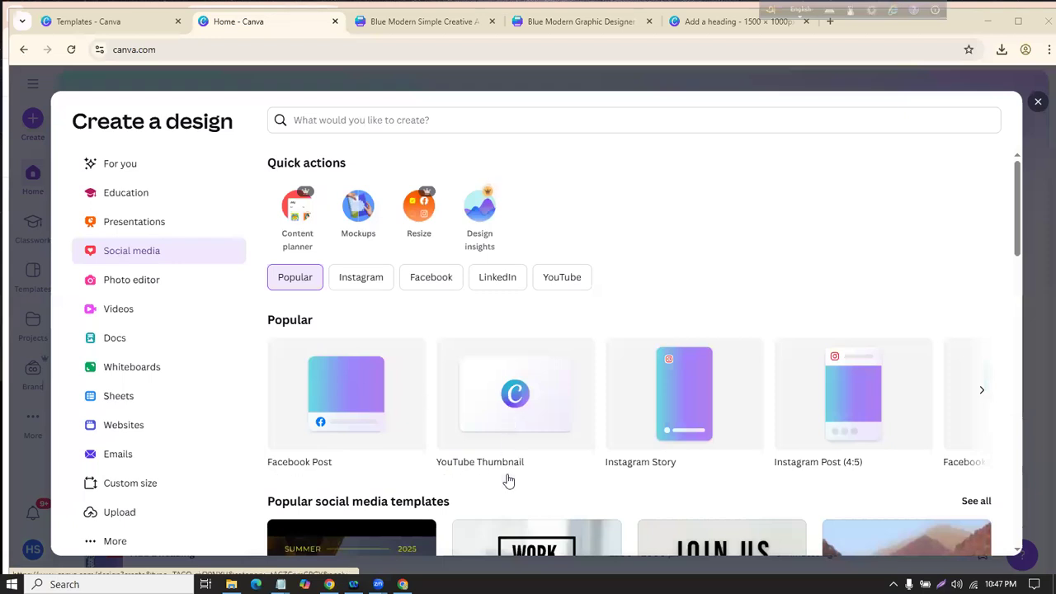
left_click(1038, 101)
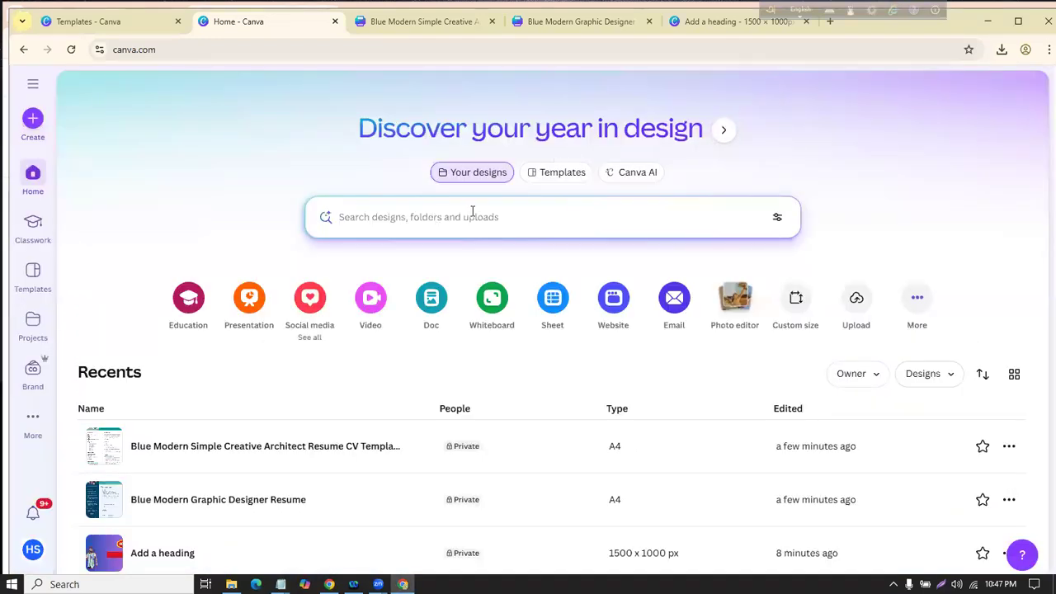
left_click(569, 176)
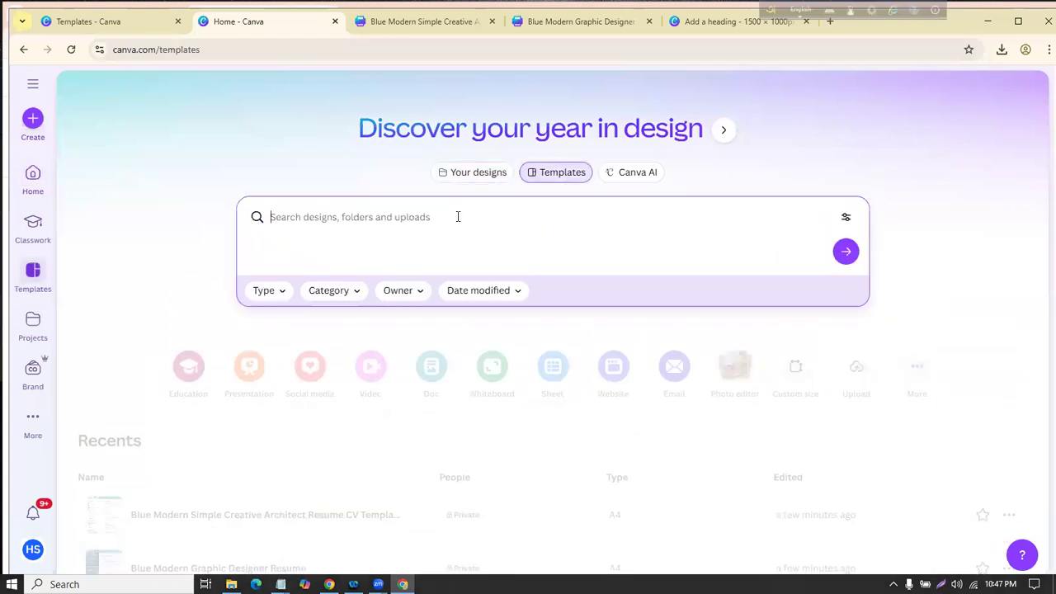
type("xo")
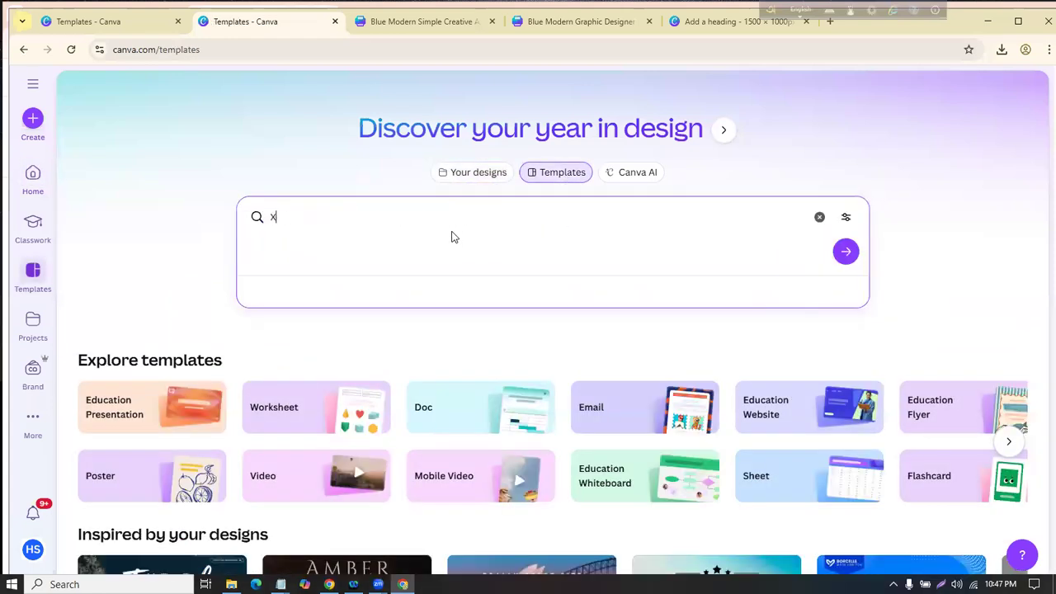
key("BackSpace")
type("FAcebook")
key("ctrl+a")
key("BackSpace")
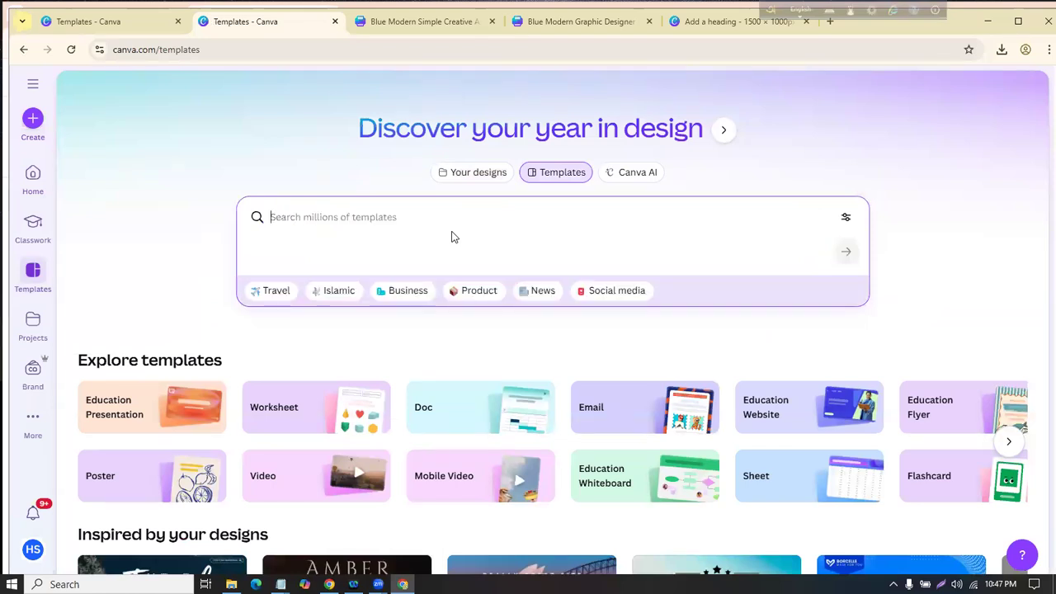
type("facebook ")
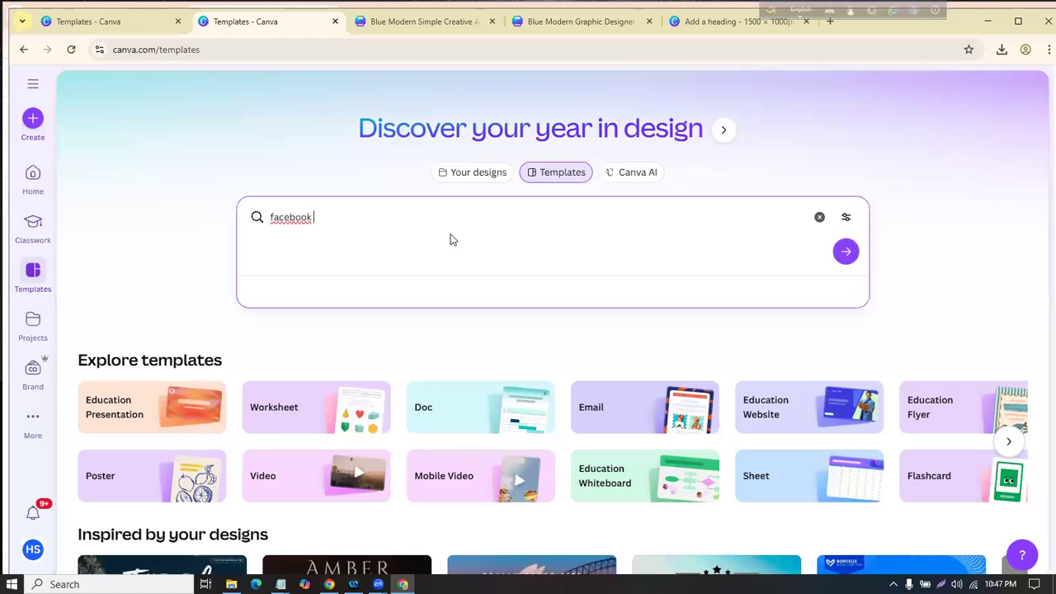
type("computer post")
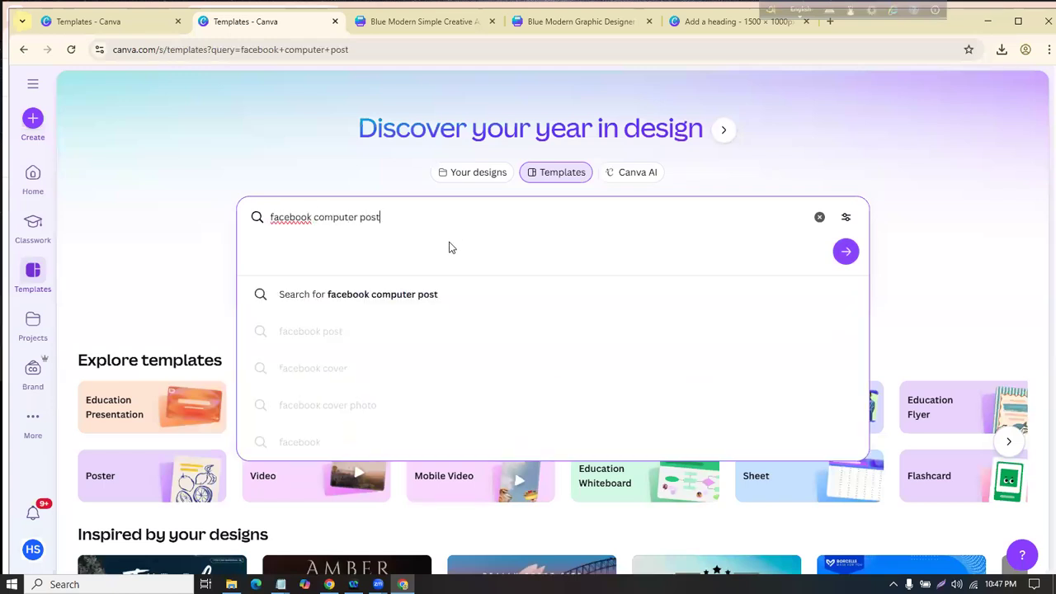
key("Return")
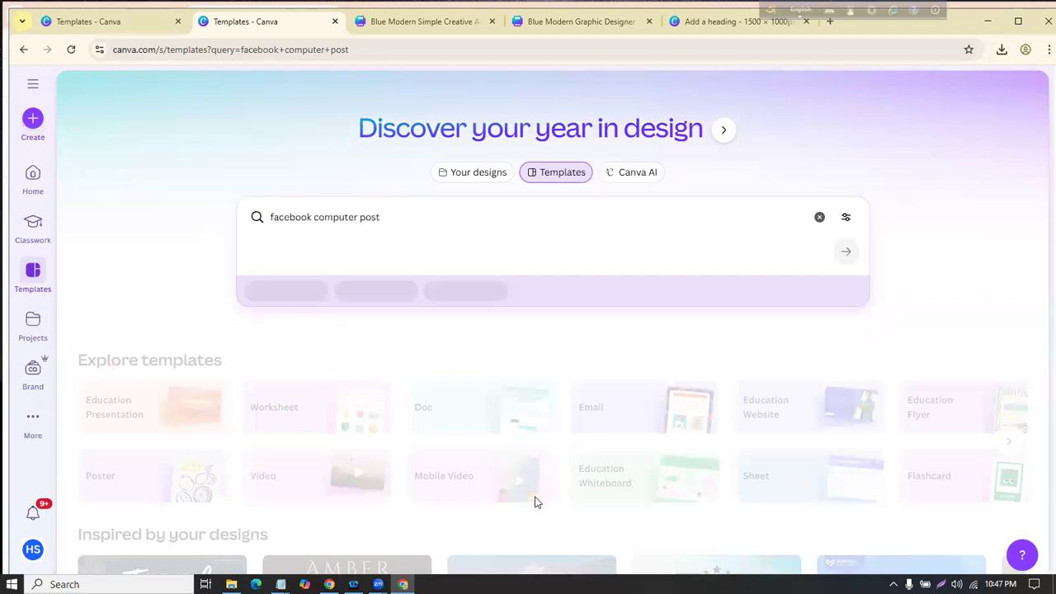
scroll(525, 388, "down", 3)
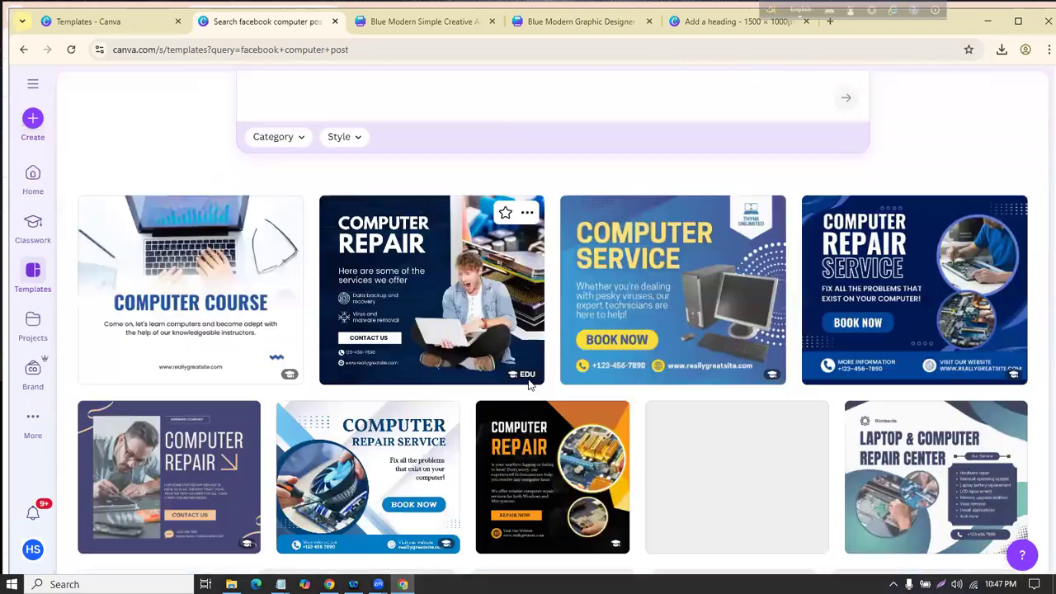
scroll(627, 132, "down", 7)
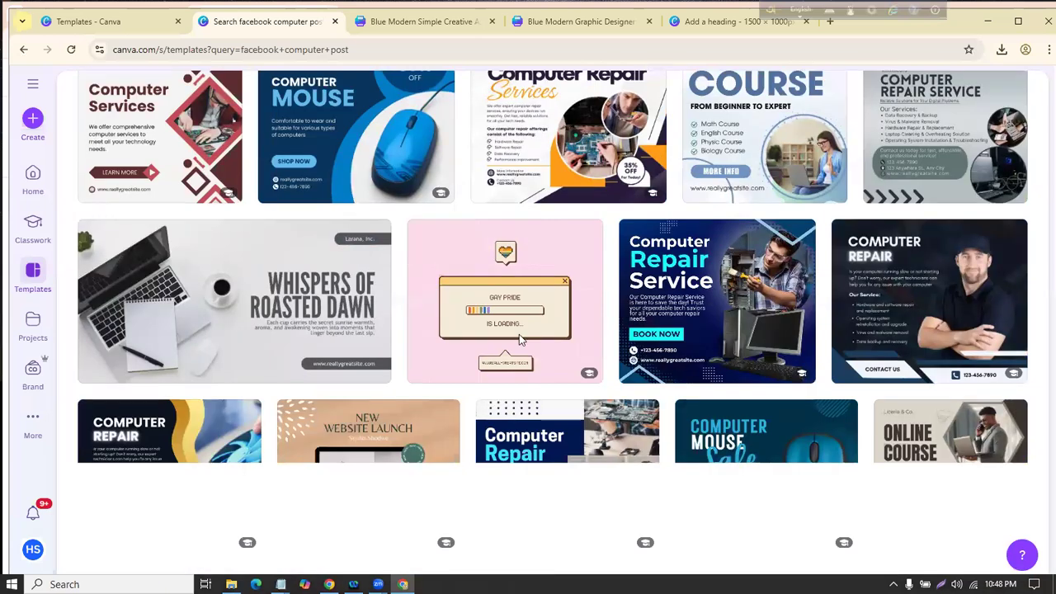
scroll(495, 272, "up", 10)
left_click_drag(441, 209, 223, 204)
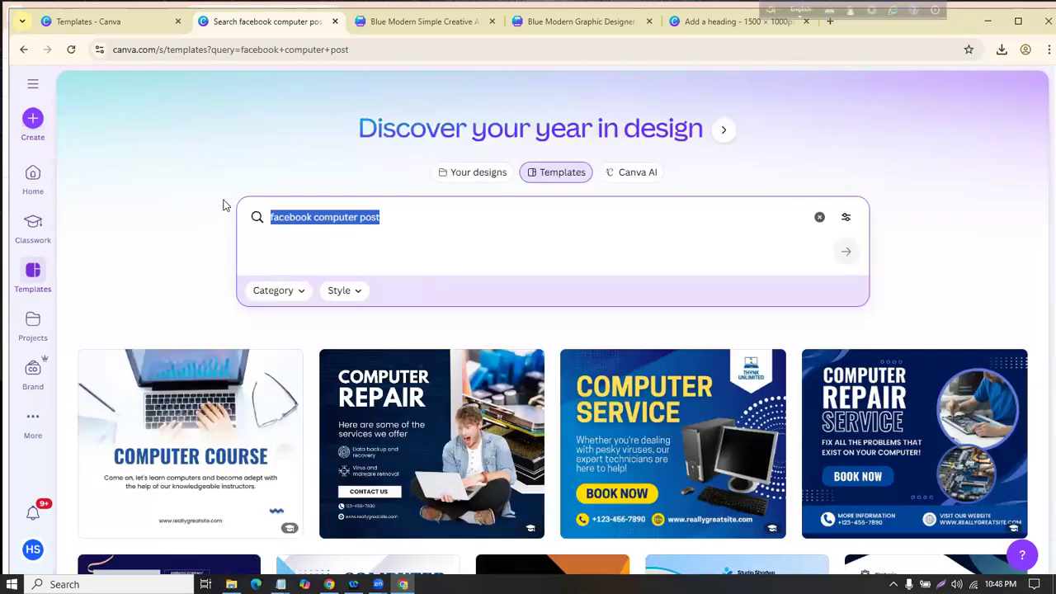
key("BackSpace")
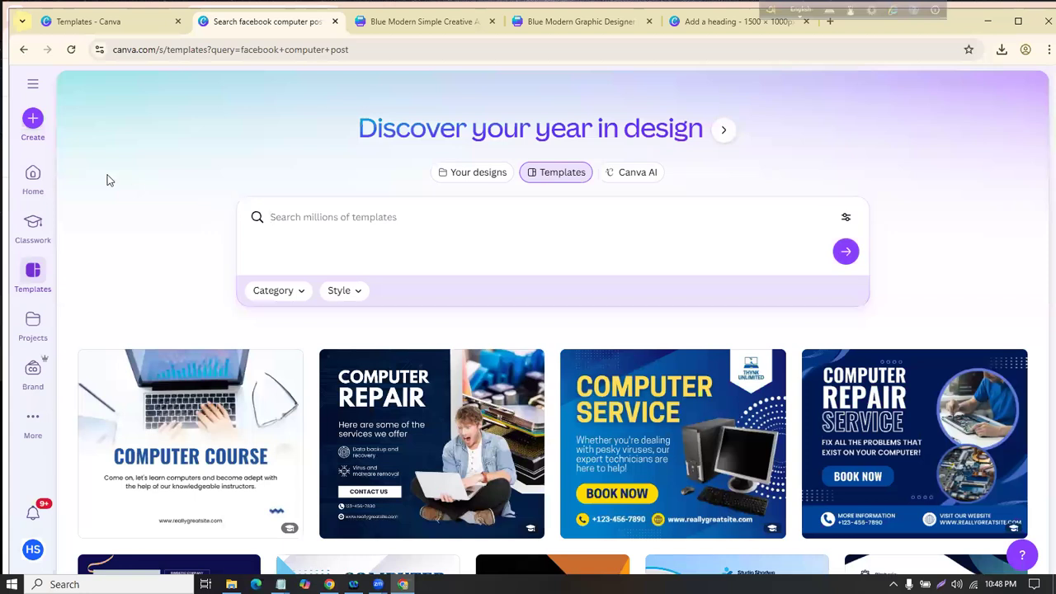
left_click(33, 175)
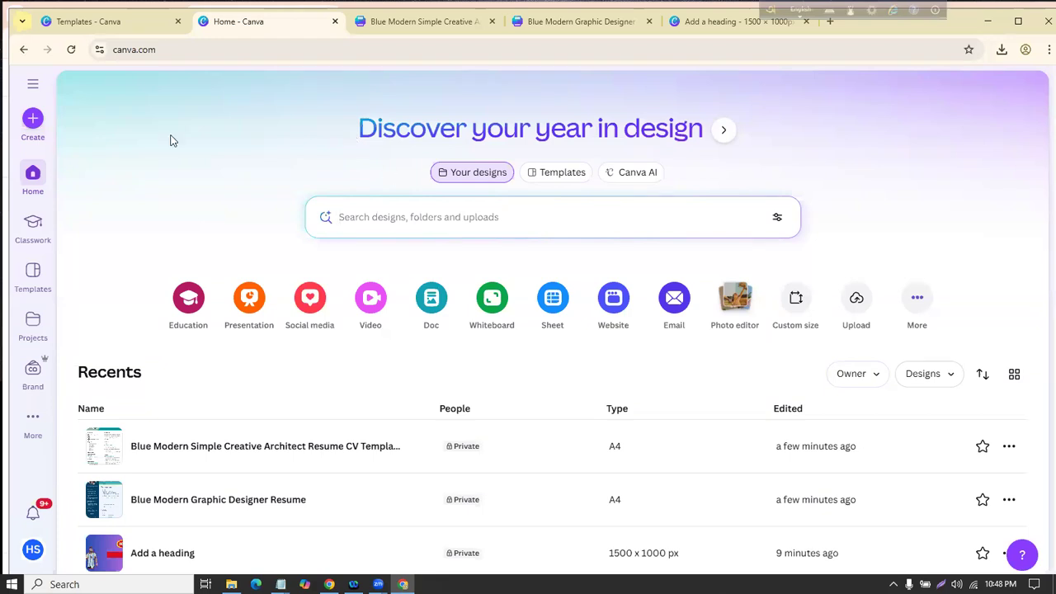
Step: Bring up all Education design types in Create a design, then dismiss the dialog
left_click_drag(10, 158, 74, 161)
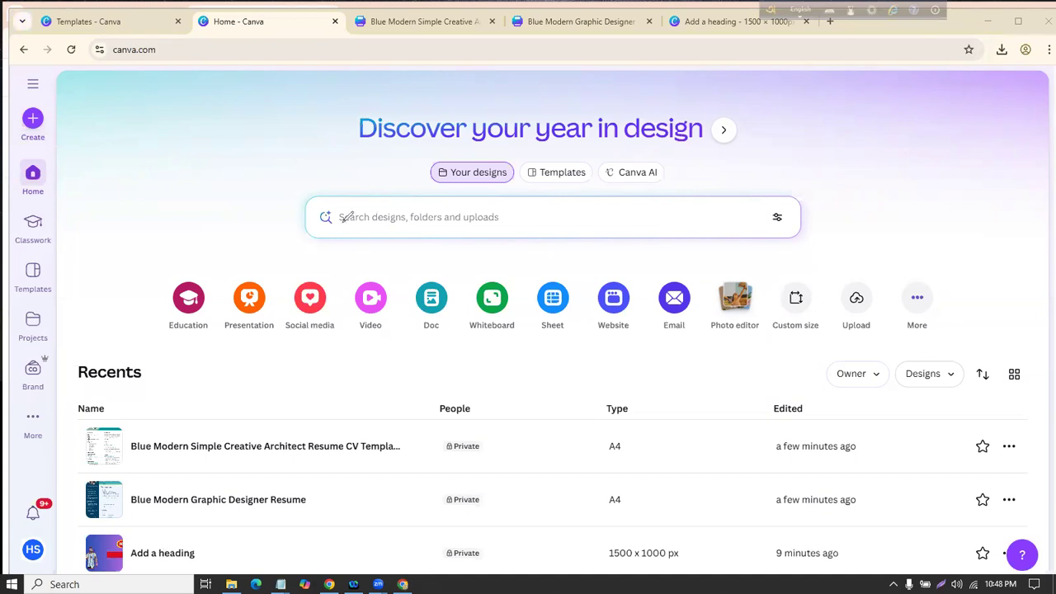
mouse_move(187, 332)
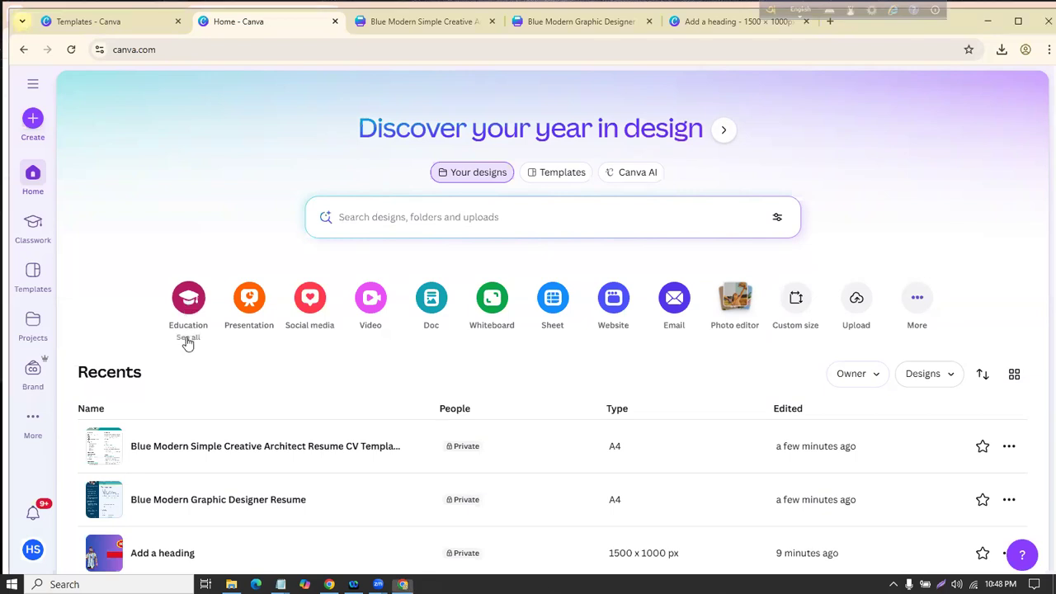
left_click(187, 339)
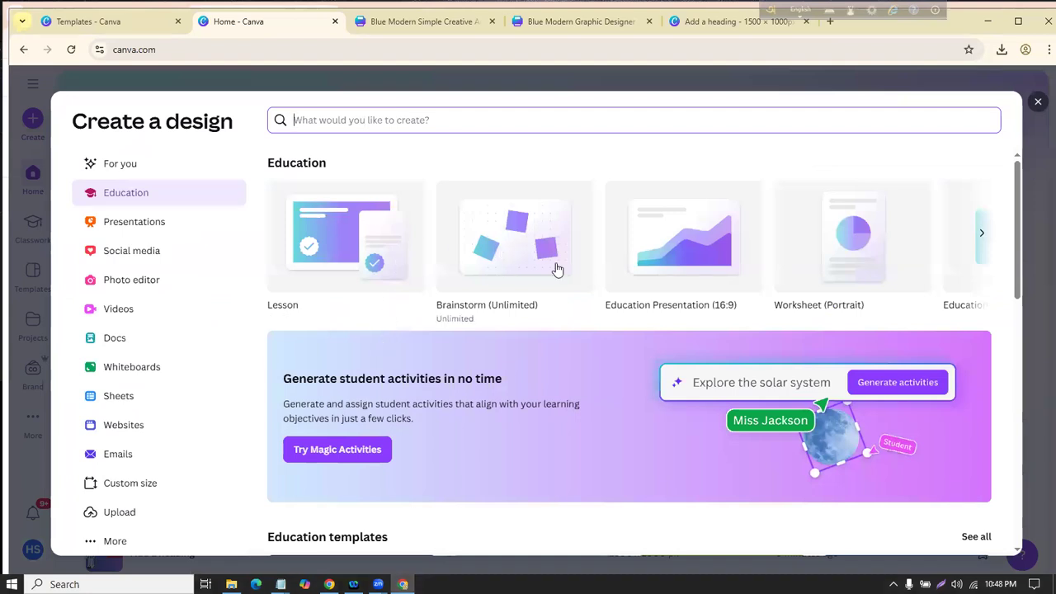
left_click(1038, 102)
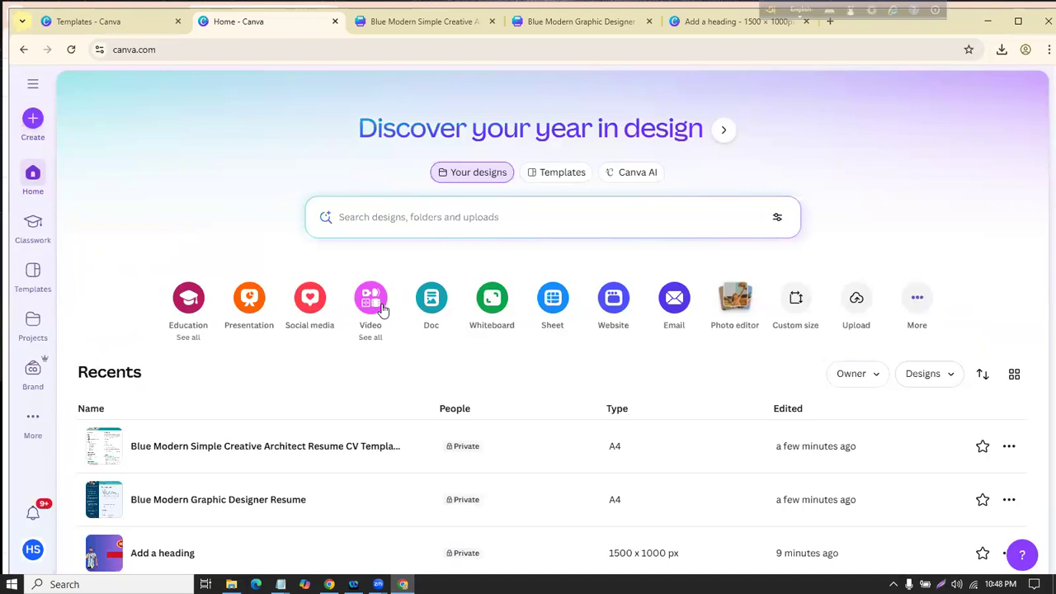
Step: Go to the Templates page with its 'Discover your year in design' search
scroll(449, 280, "down", 2)
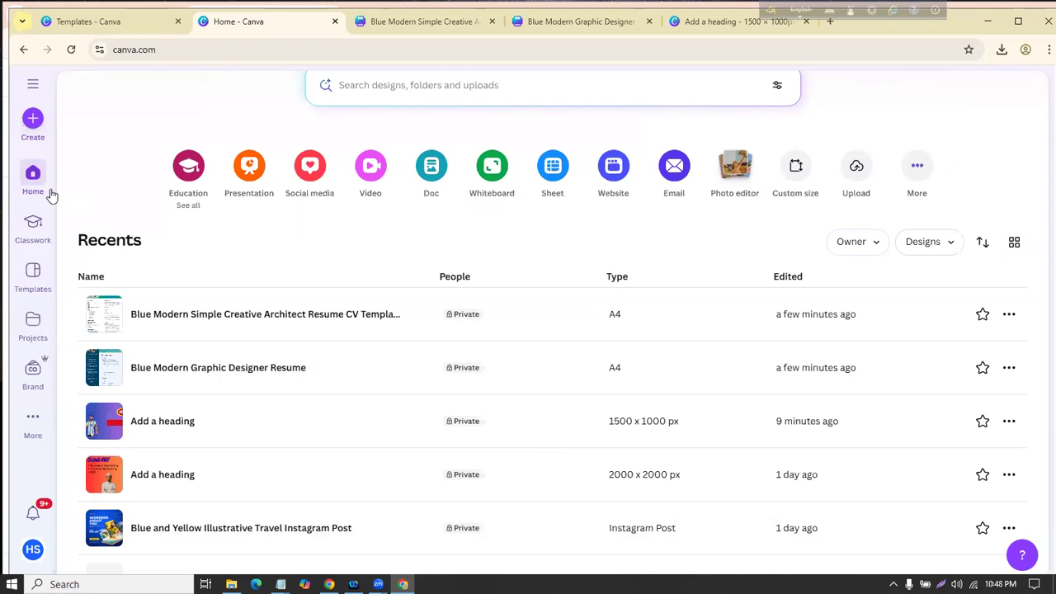
scroll(52, 196, "up", 1)
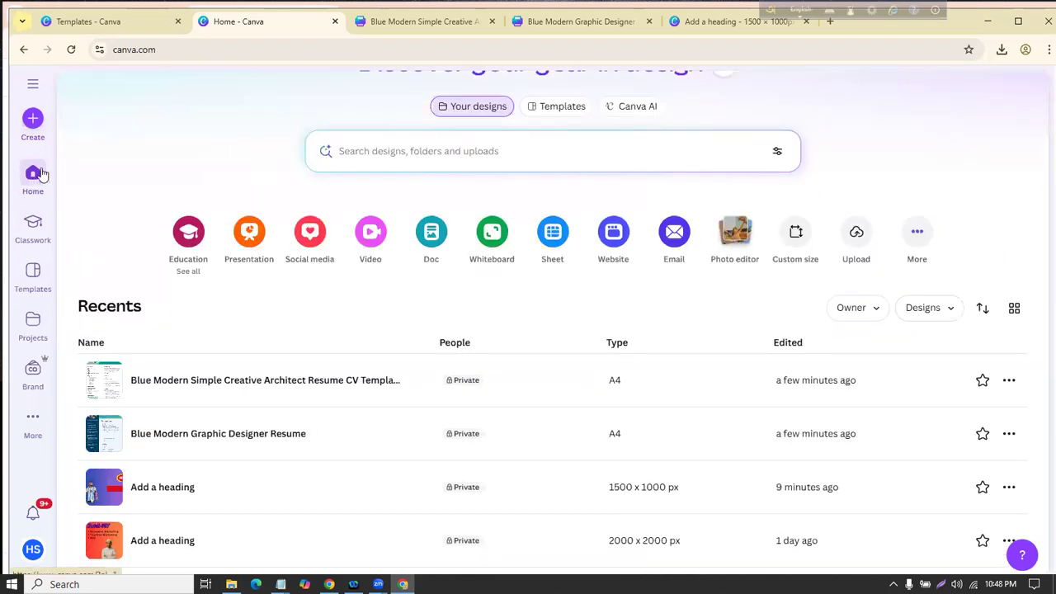
left_click(24, 278)
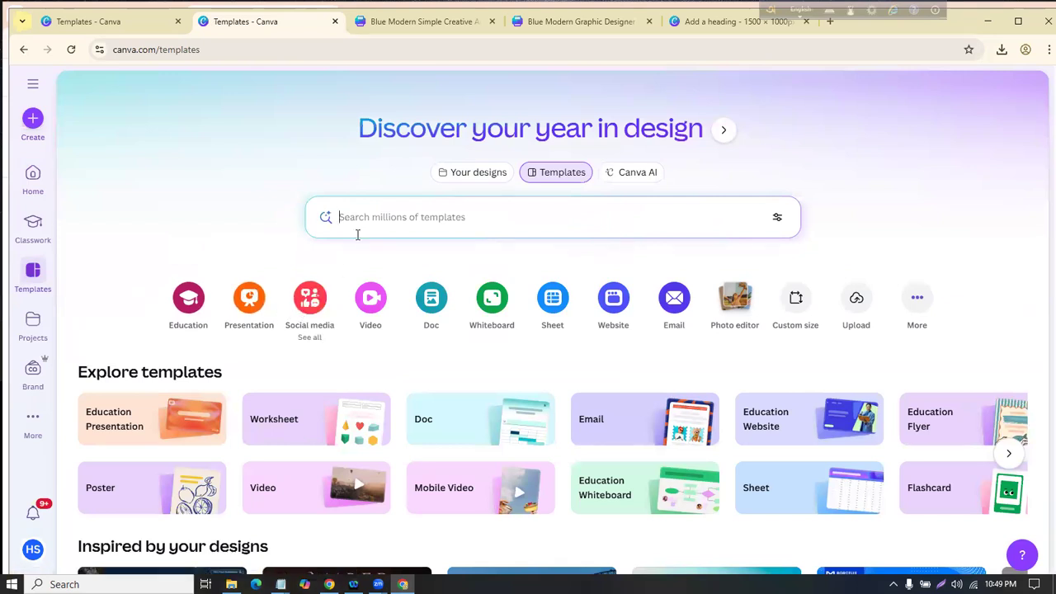
type("Socia")
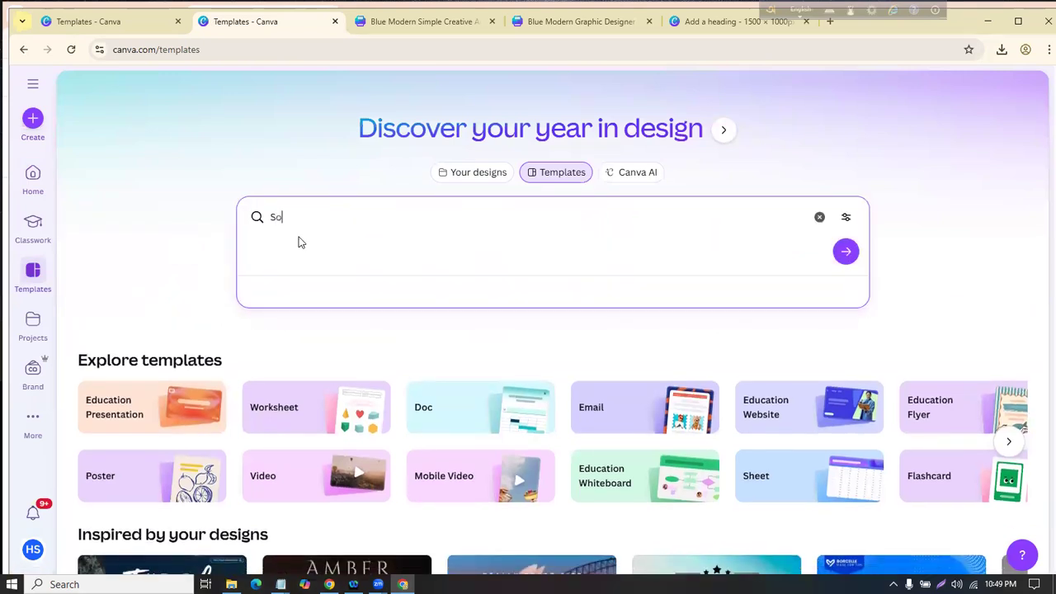
type("l media post")
key("Return")
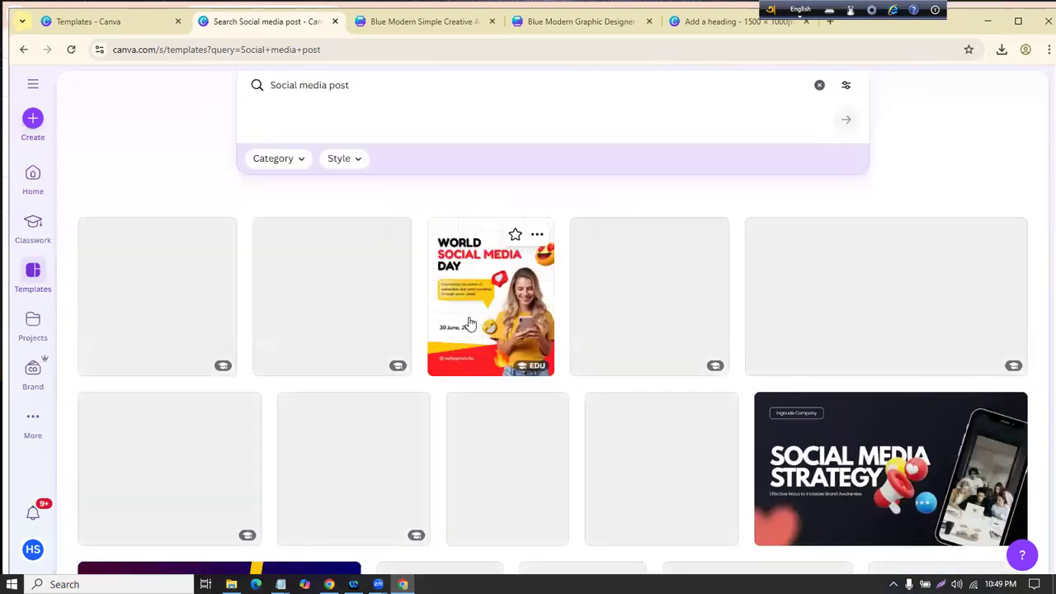
scroll(471, 330, "down", 2)
scroll(471, 330, "up", 4)
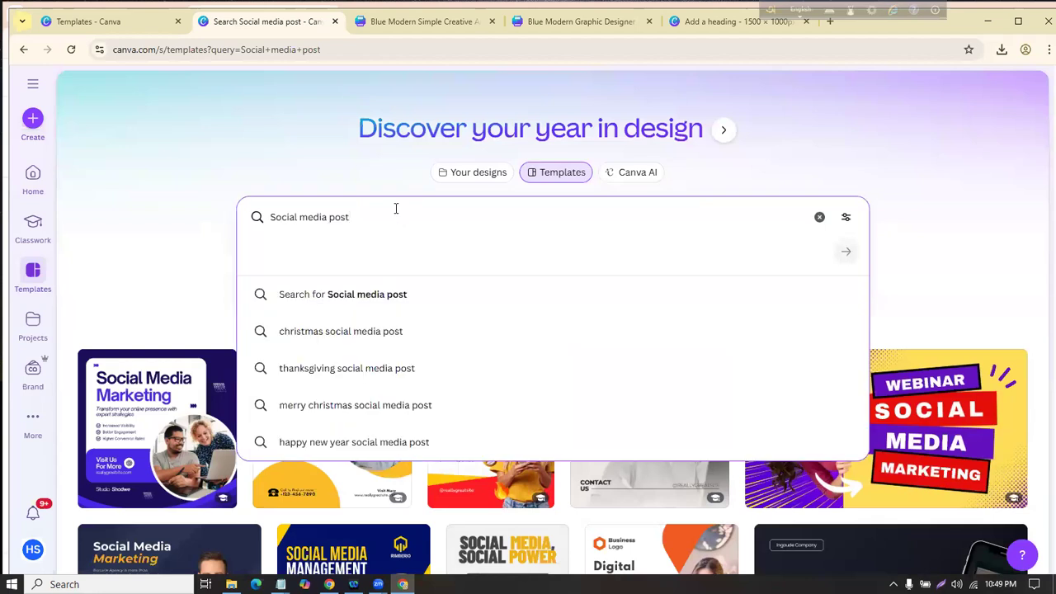
type("mango")
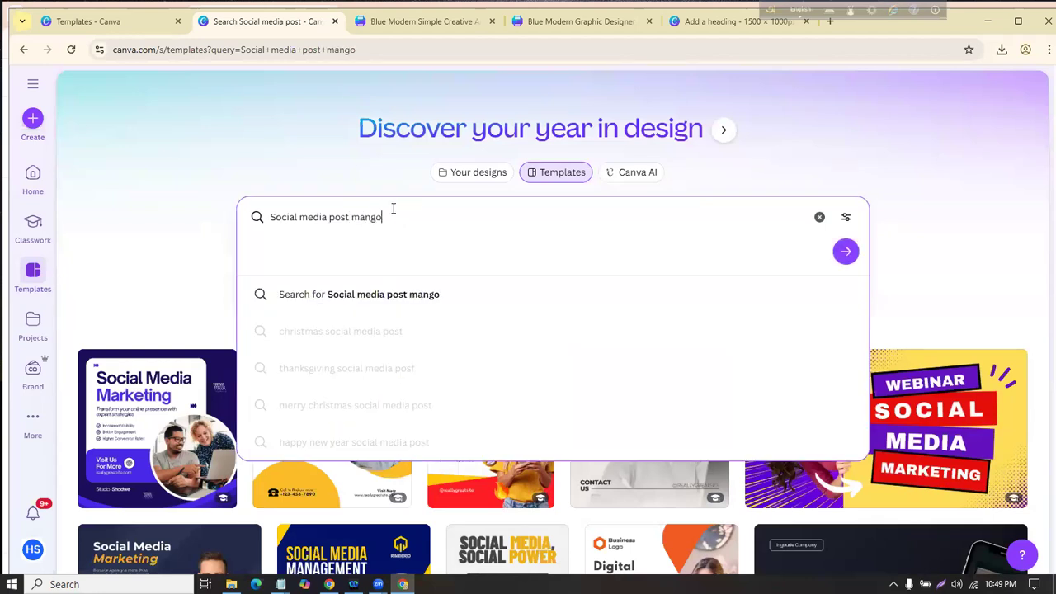
key("Return")
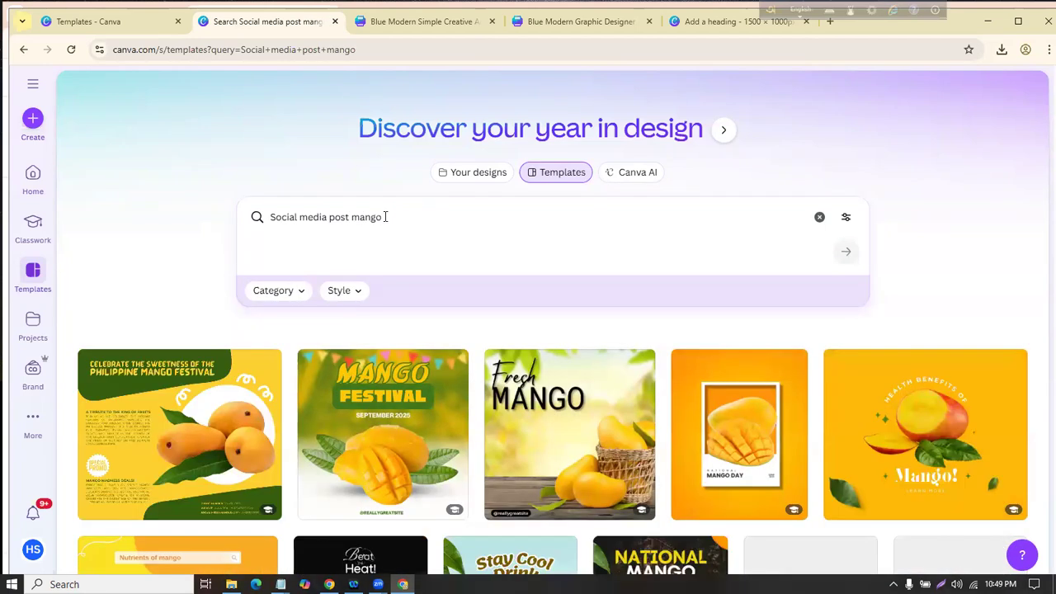
scroll(404, 381, "down", 6)
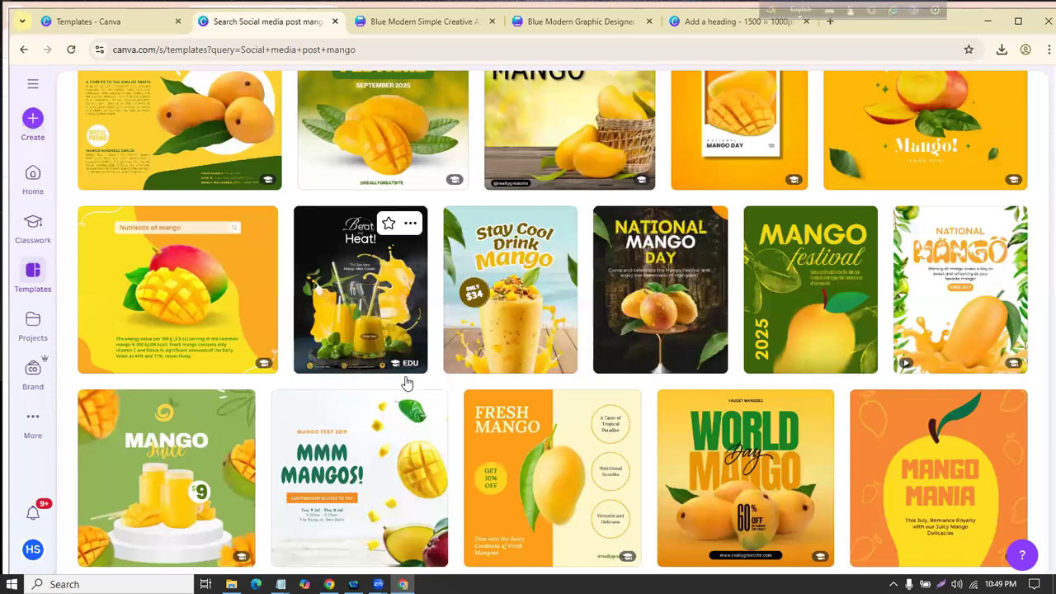
scroll(405, 383, "down", 2)
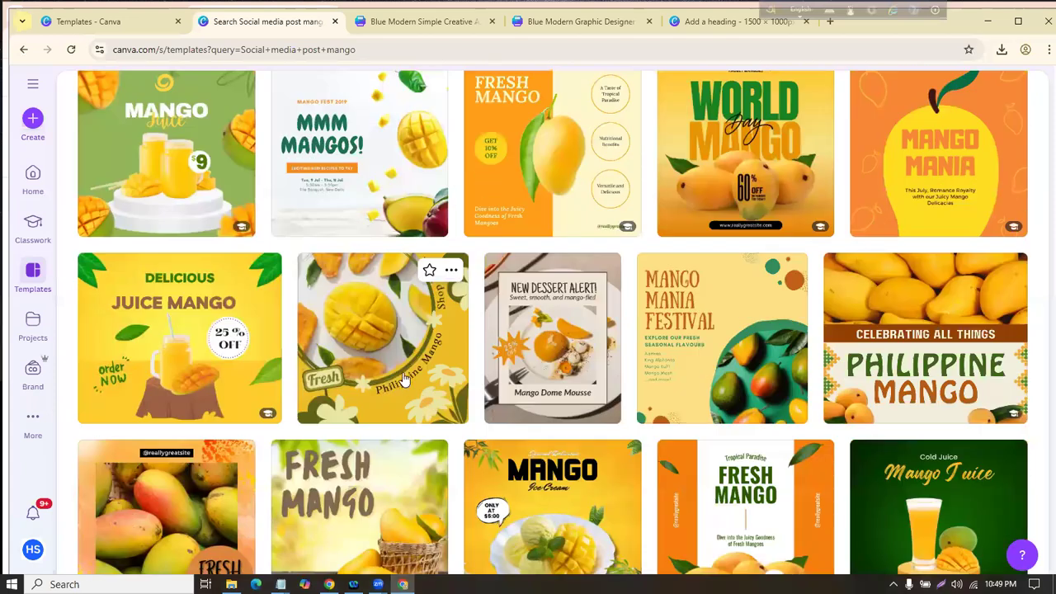
scroll(404, 379, "up", 8)
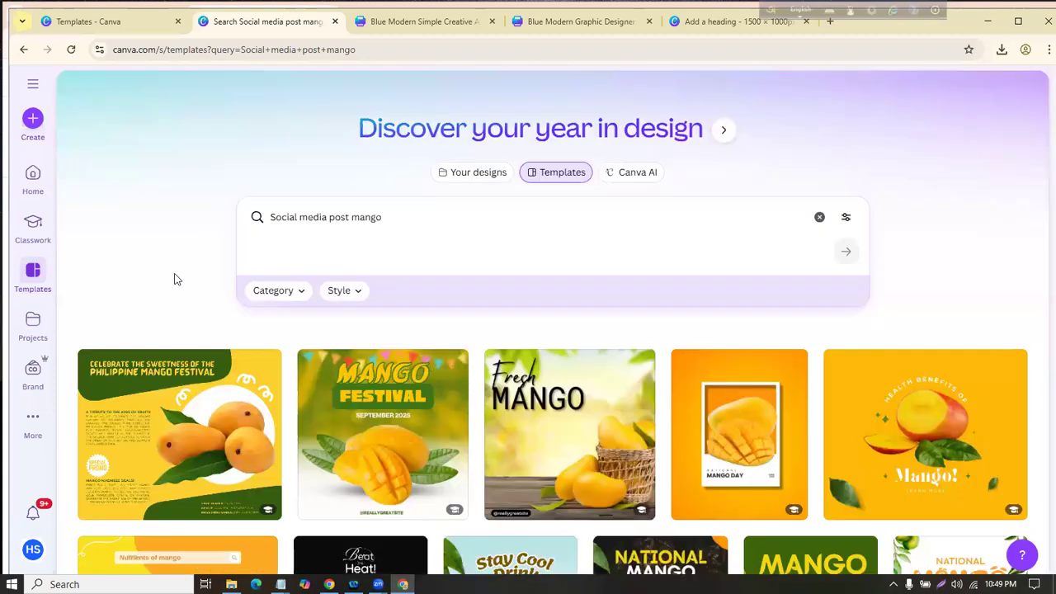
left_click(410, 216)
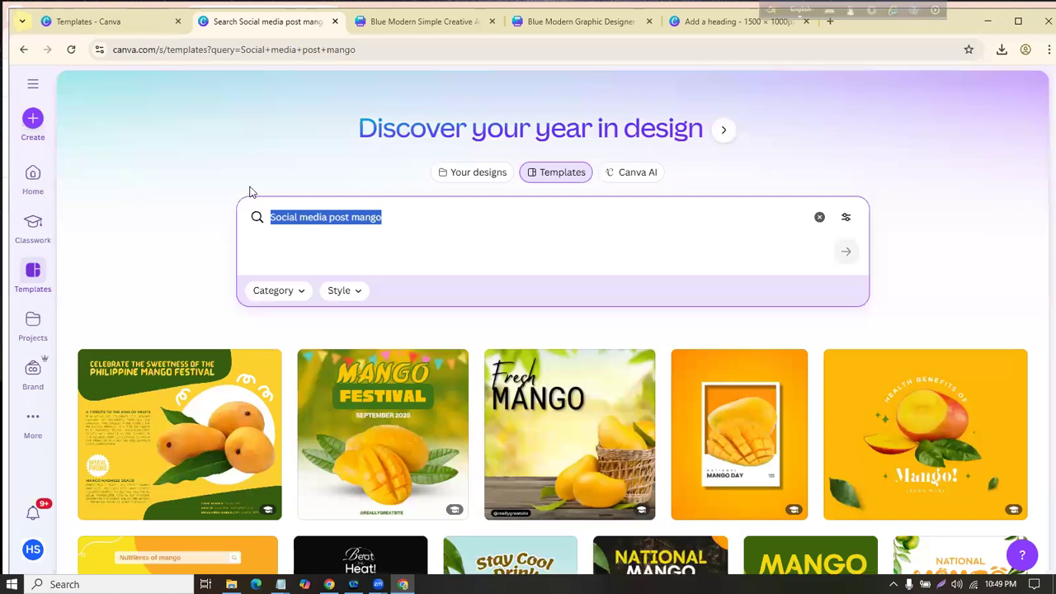
key("BackSpace")
left_click(169, 207)
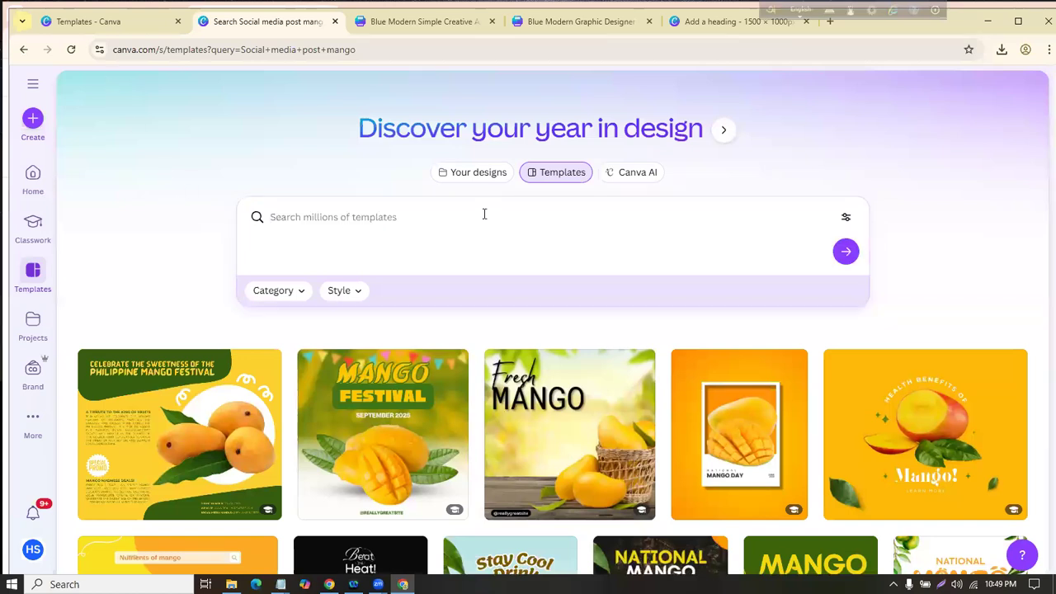
scroll(189, 205, "down", 2)
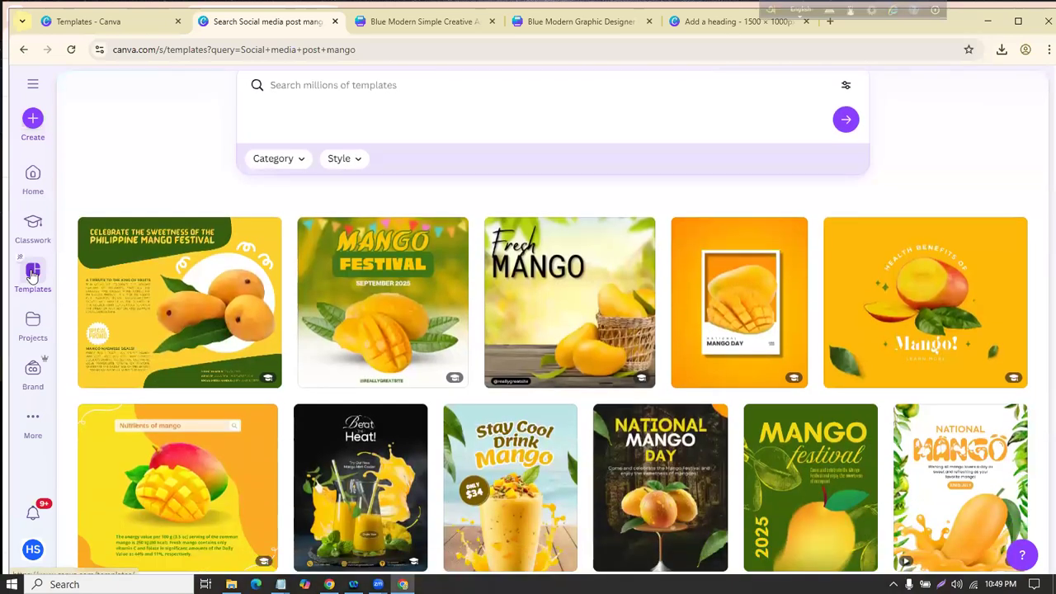
left_click(33, 275)
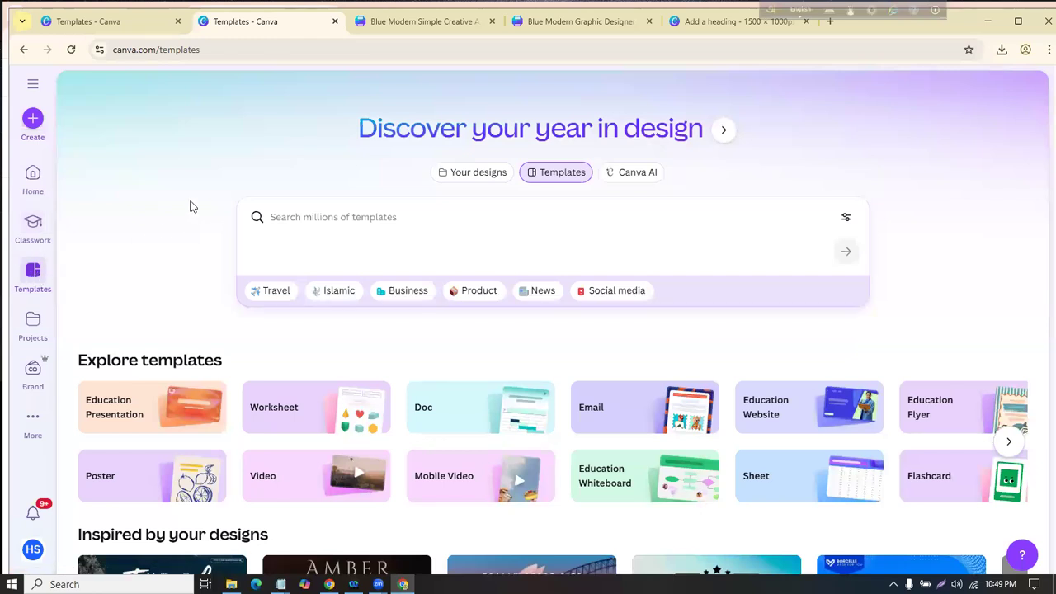
Step: Advance the Explore templates carousel to show Brochure, Invitation, Certificate and Business Card
scroll(190, 206, "down", 1)
scroll(191, 210, "down", 1)
scroll(192, 215, "up", 1)
scroll(193, 216, "up", 1)
scroll(195, 216, "down", 4)
scroll(196, 219, "up", 2)
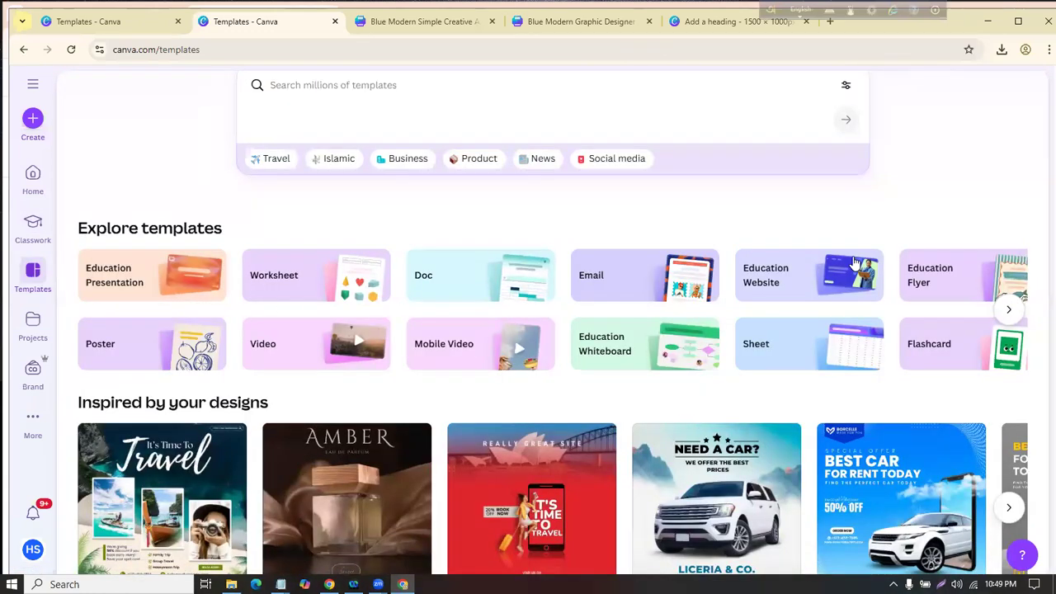
left_click(1015, 312)
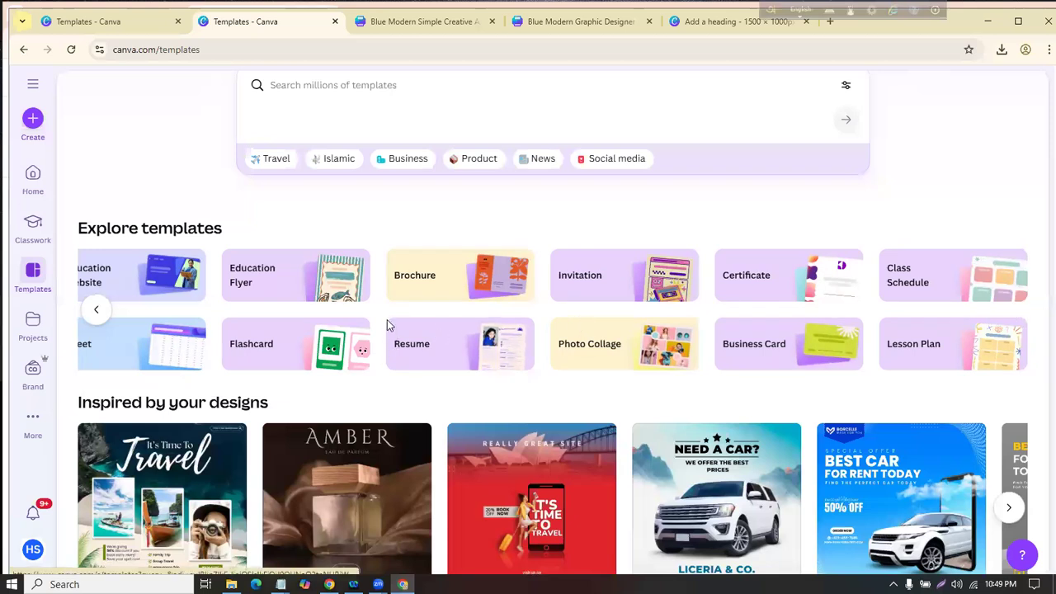
scroll(381, 315, "up", 2)
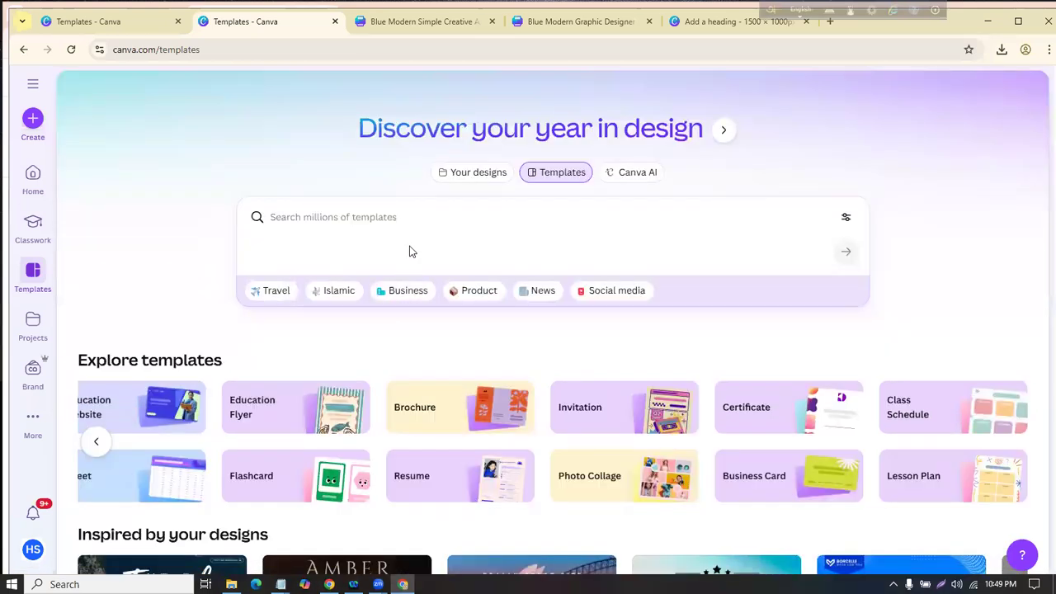
scroll(413, 252, "down", 5)
scroll(423, 263, "up", 3)
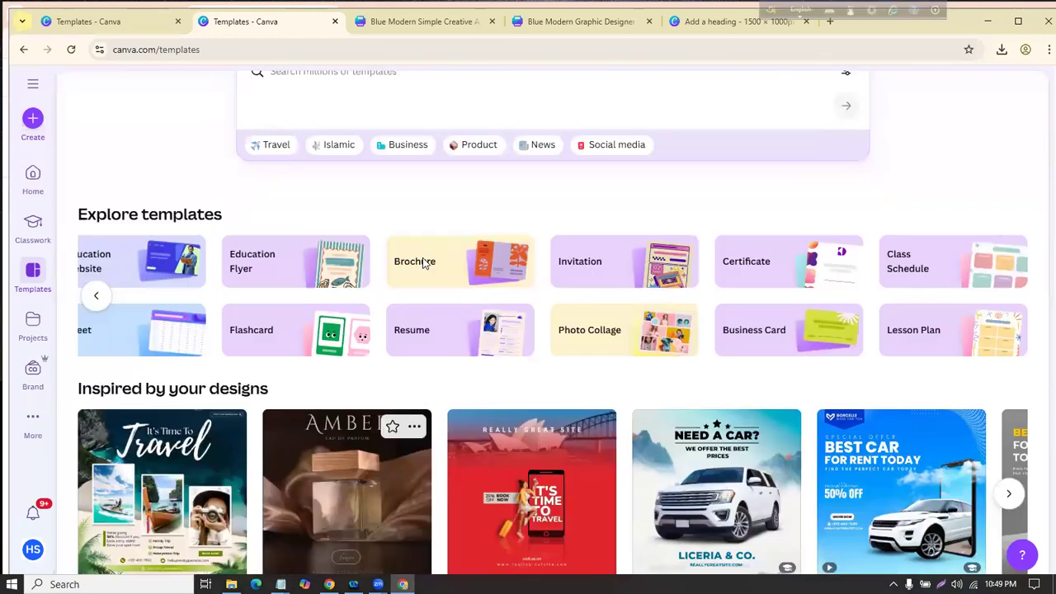
scroll(422, 263, "up", 2)
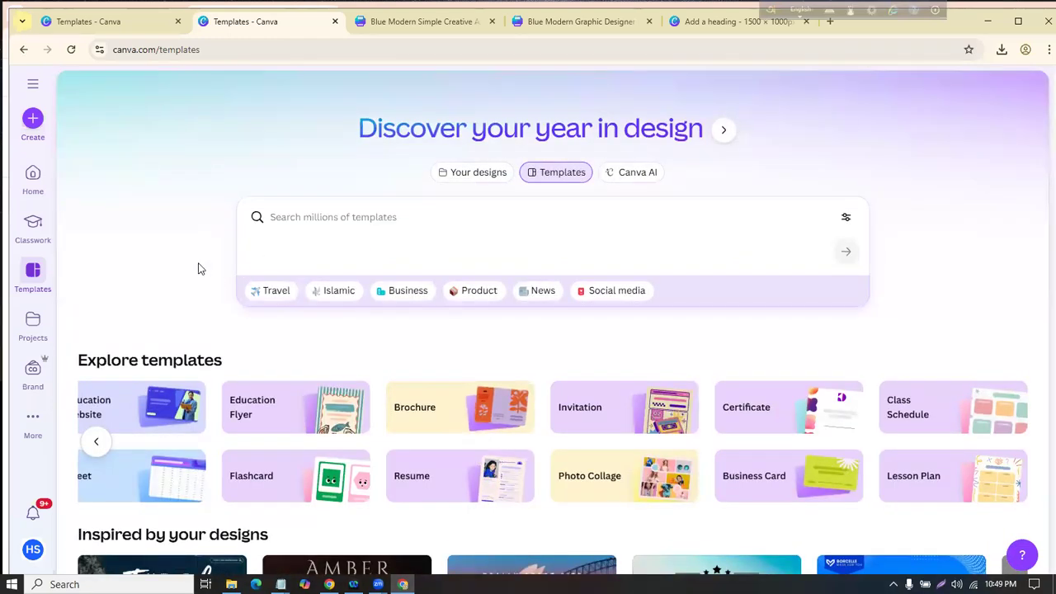
scroll(202, 267, "down", 2)
scroll(218, 257, "up", 1)
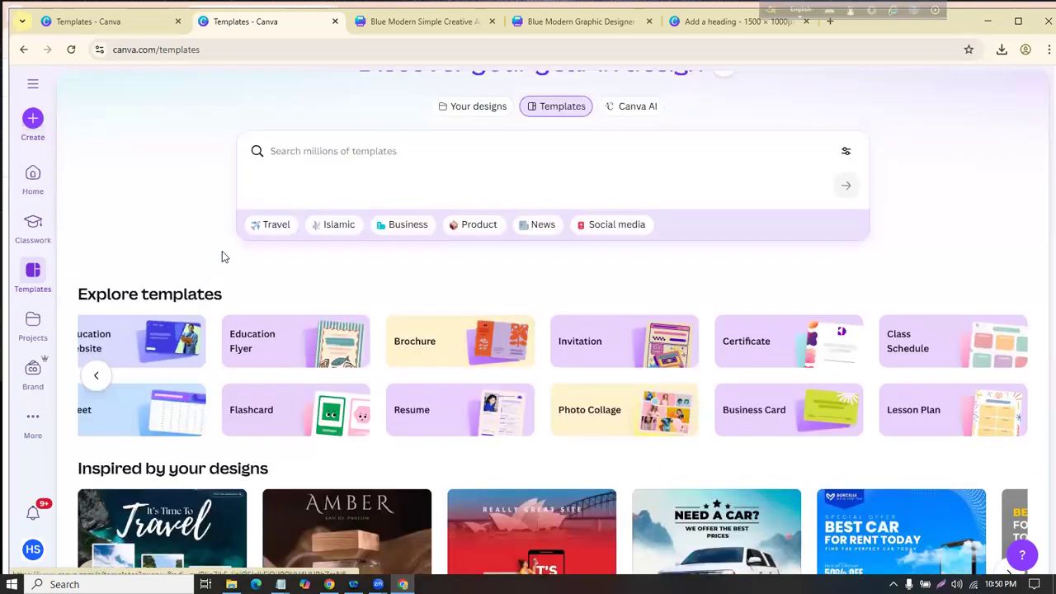
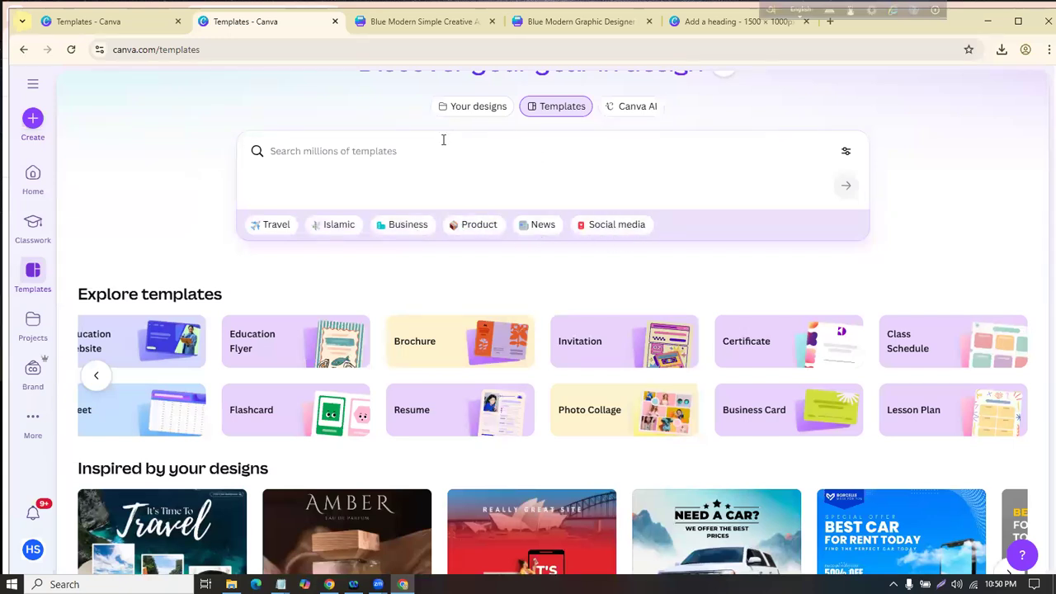
Step: Browse the social media templates, then the extra template categories on the main templates page
left_click(603, 228)
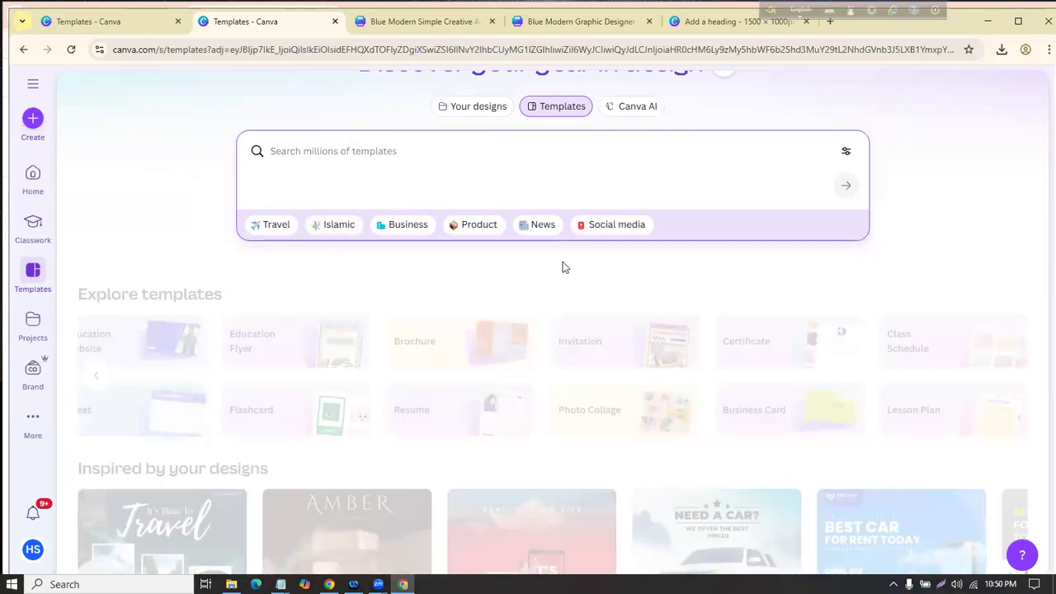
scroll(328, 342, "down", 6)
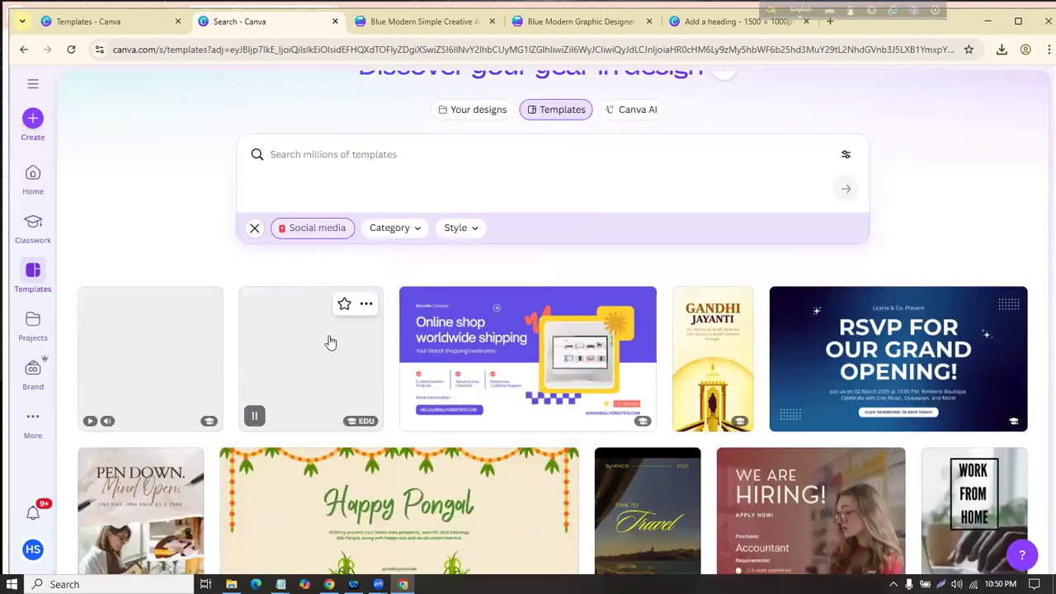
scroll(339, 340, "down", 6)
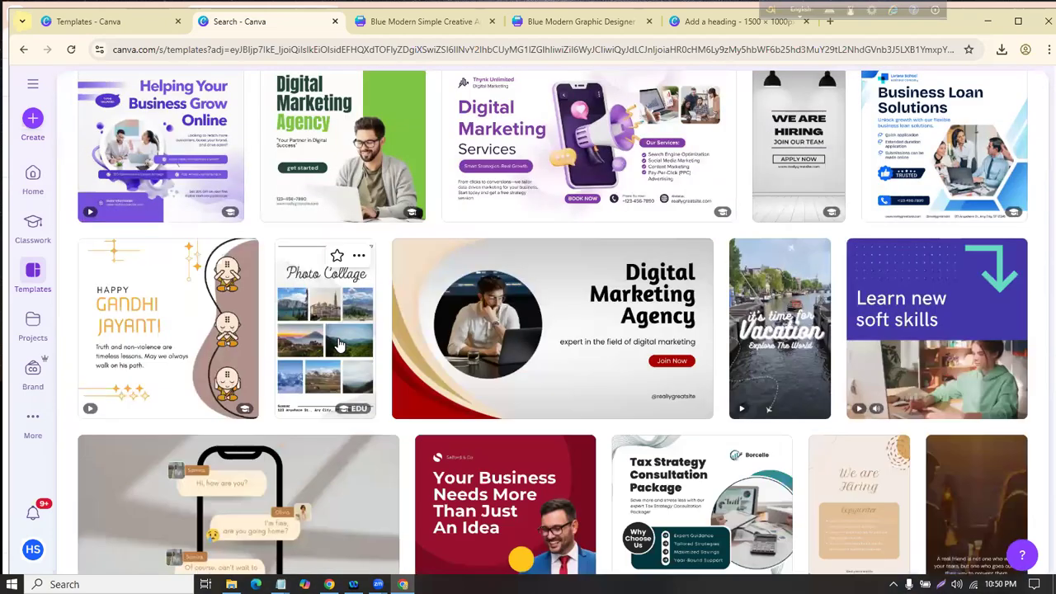
scroll(338, 342, "down", 6)
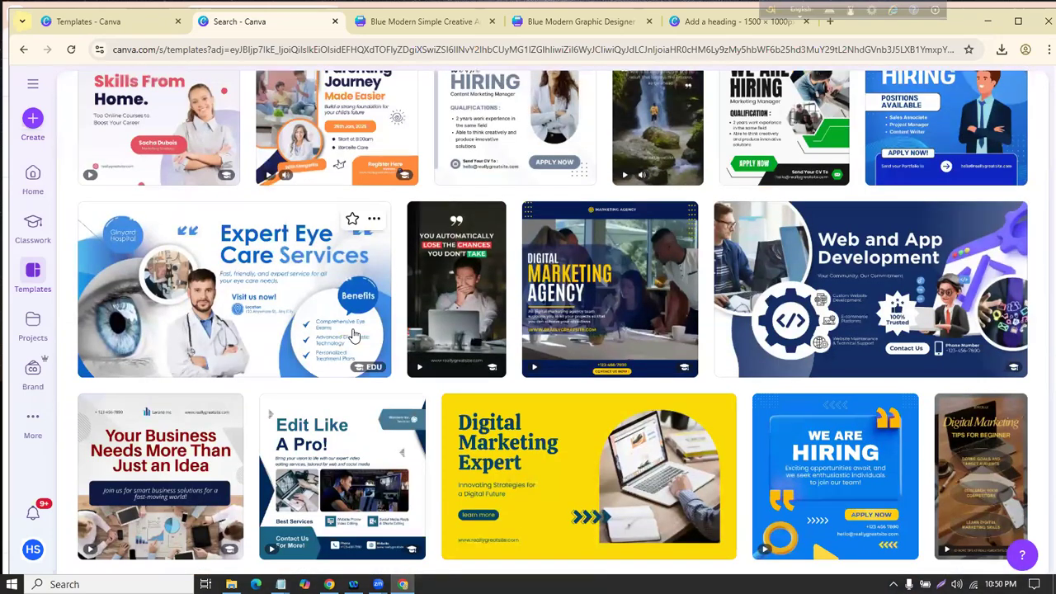
scroll(354, 332, "up", 8)
left_click(27, 283)
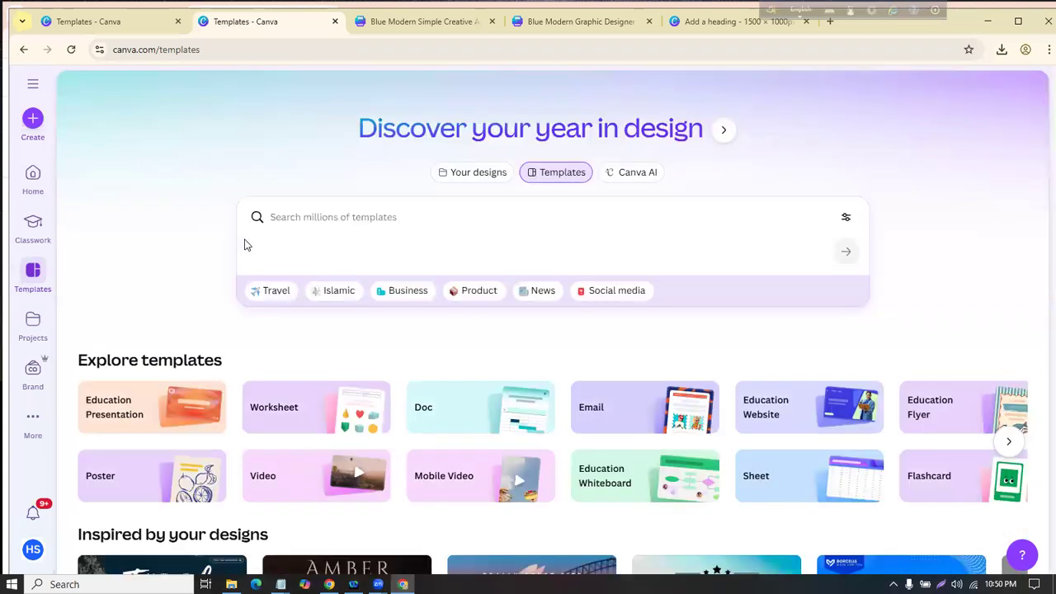
scroll(203, 241, "down", 2)
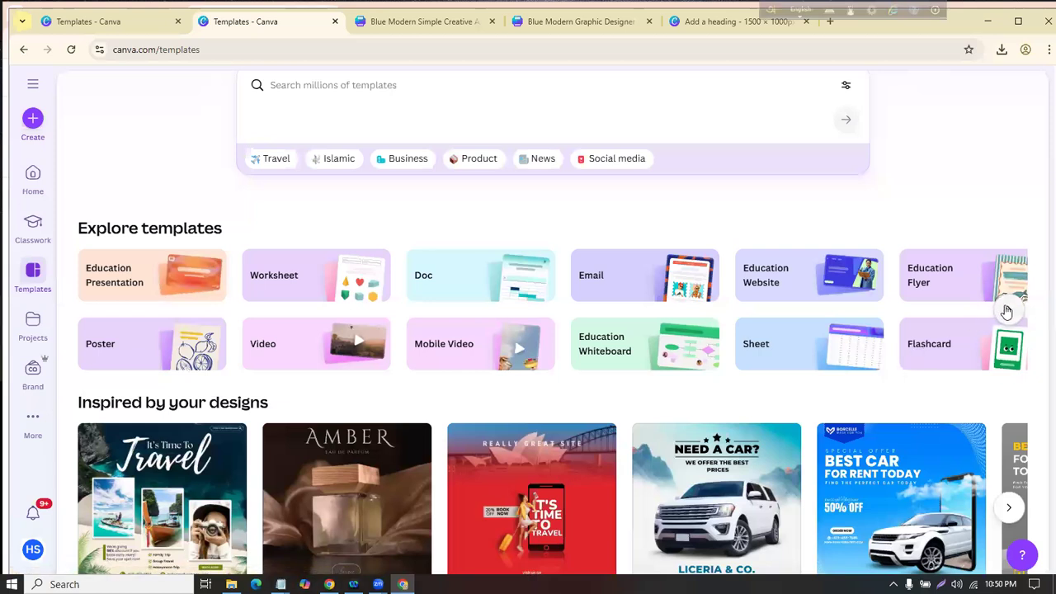
left_click(1007, 311)
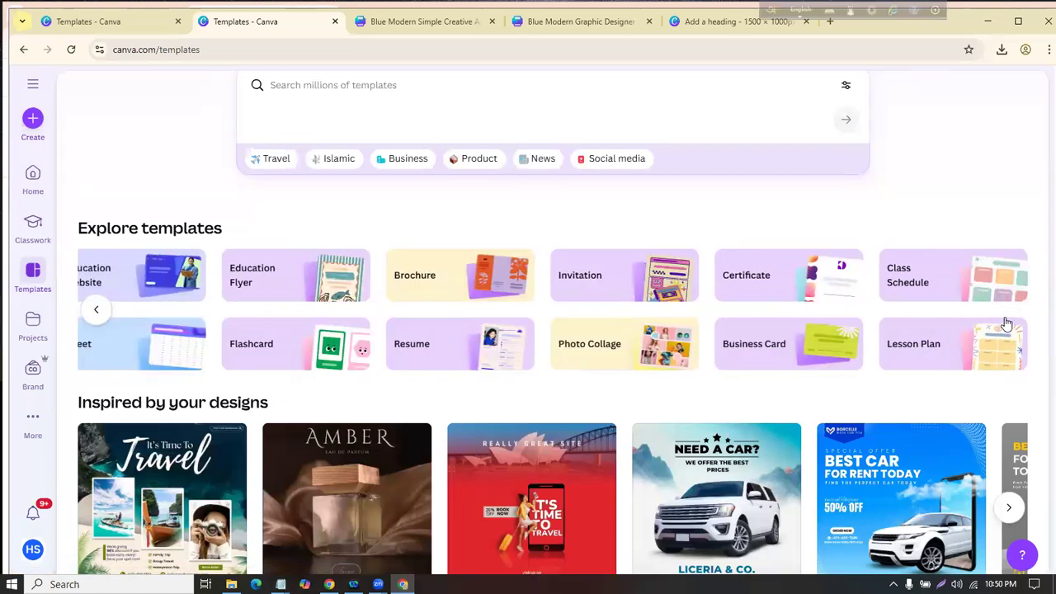
scroll(602, 286, "down", 4)
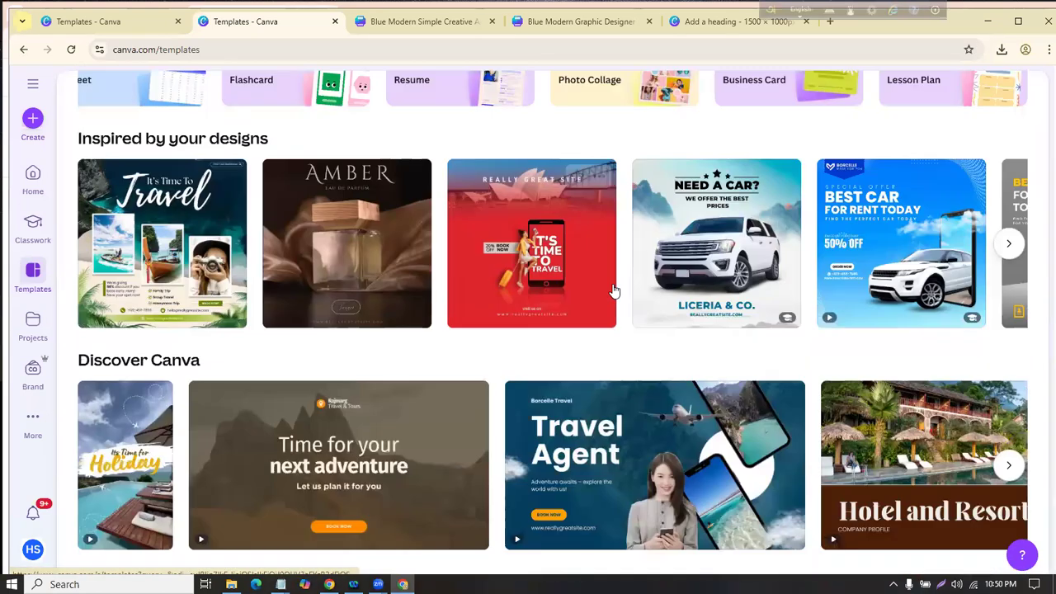
scroll(614, 290, "down", 10)
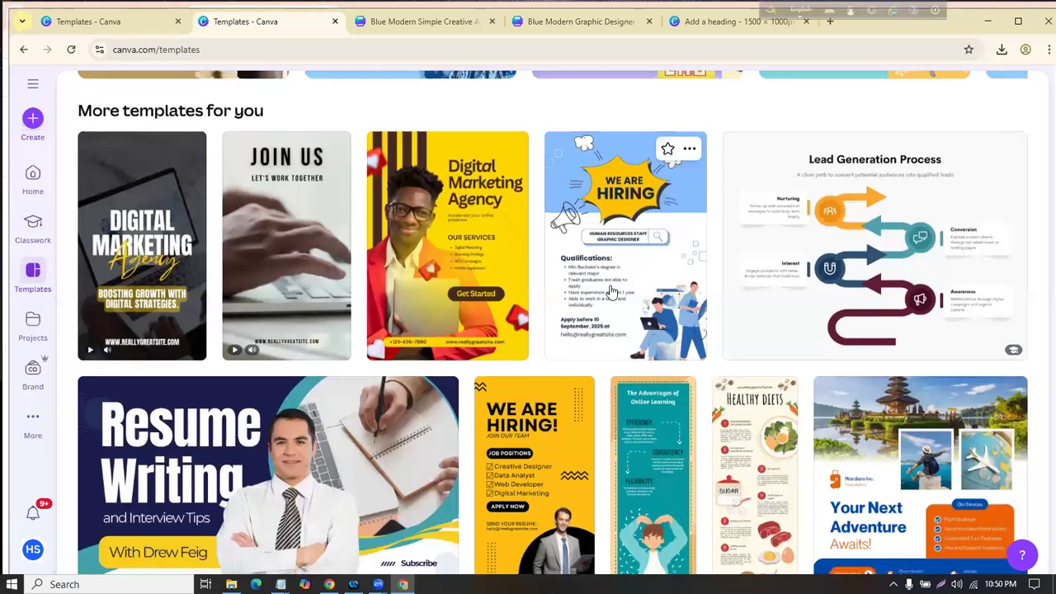
scroll(614, 290, "down", 5)
scroll(624, 284, "up", 8)
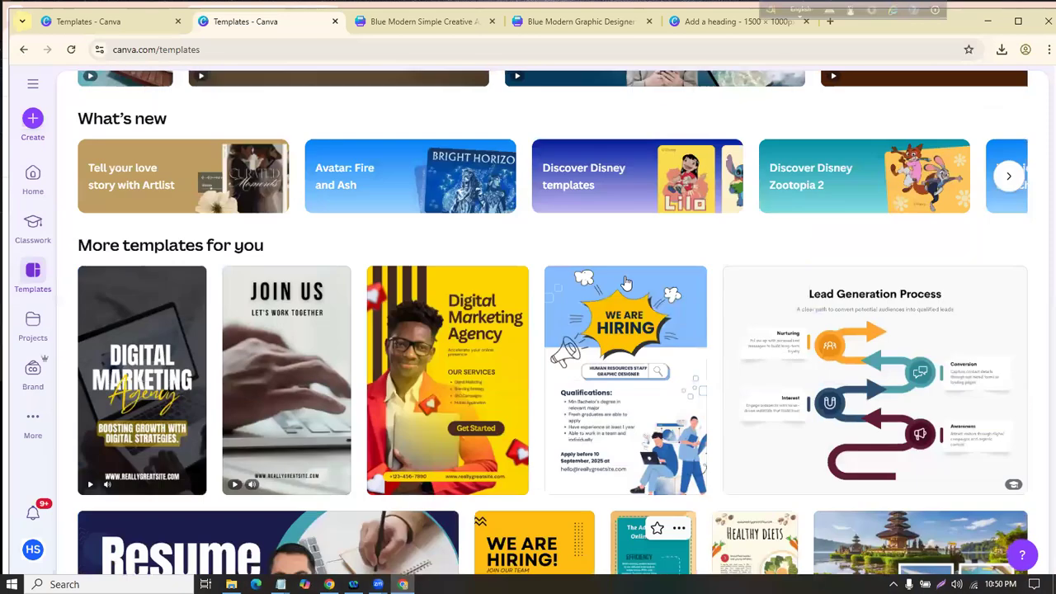
scroll(624, 283, "up", 11)
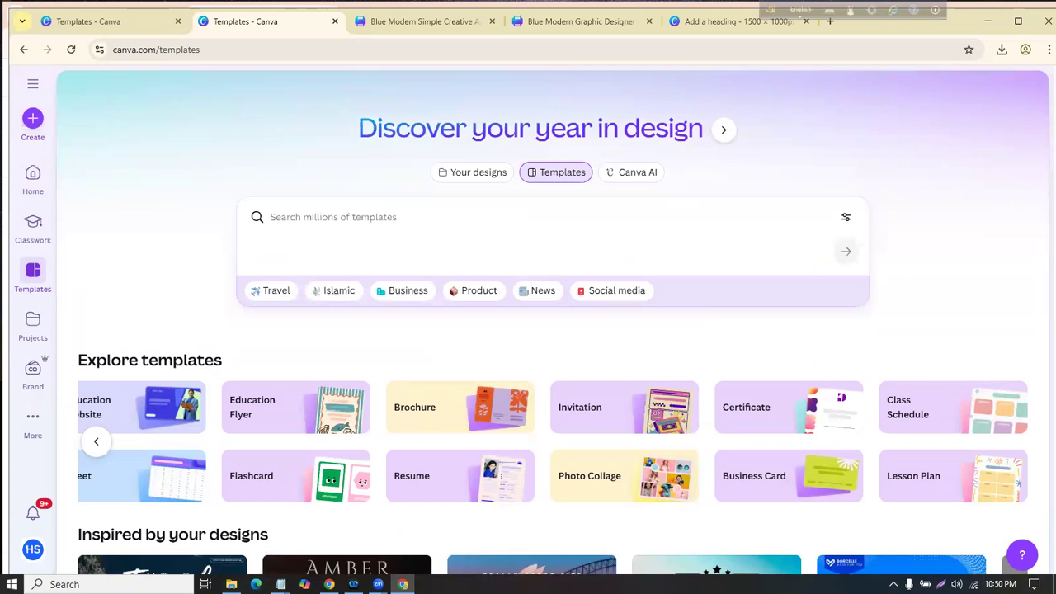
Step: Search templates for 'Facebook post' and look through the results
left_click(381, 215)
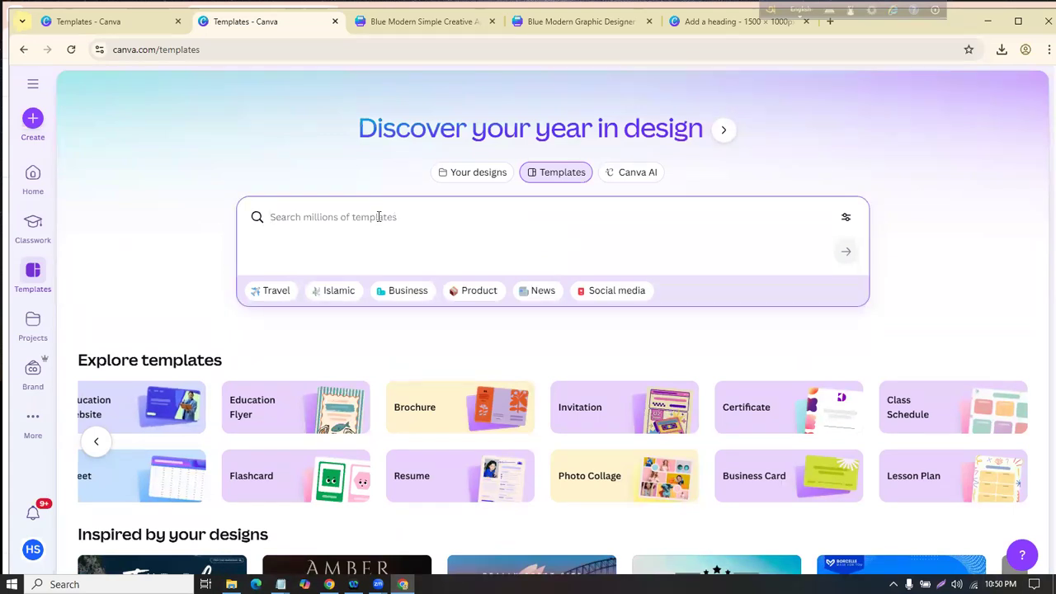
type("Facebook post")
key("Return")
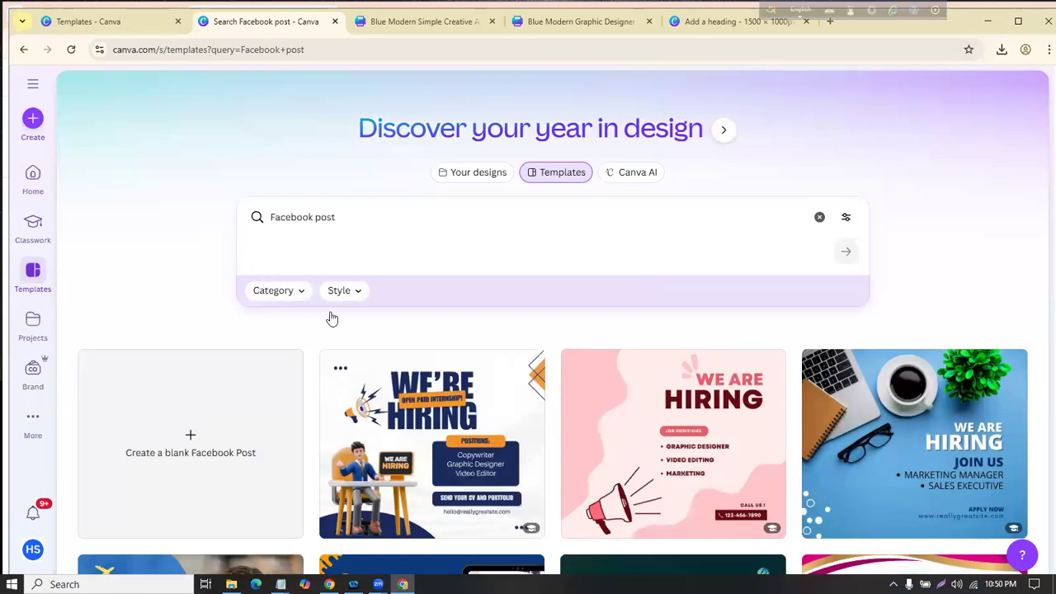
scroll(338, 313, "down", 1)
scroll(353, 310, "down", 8)
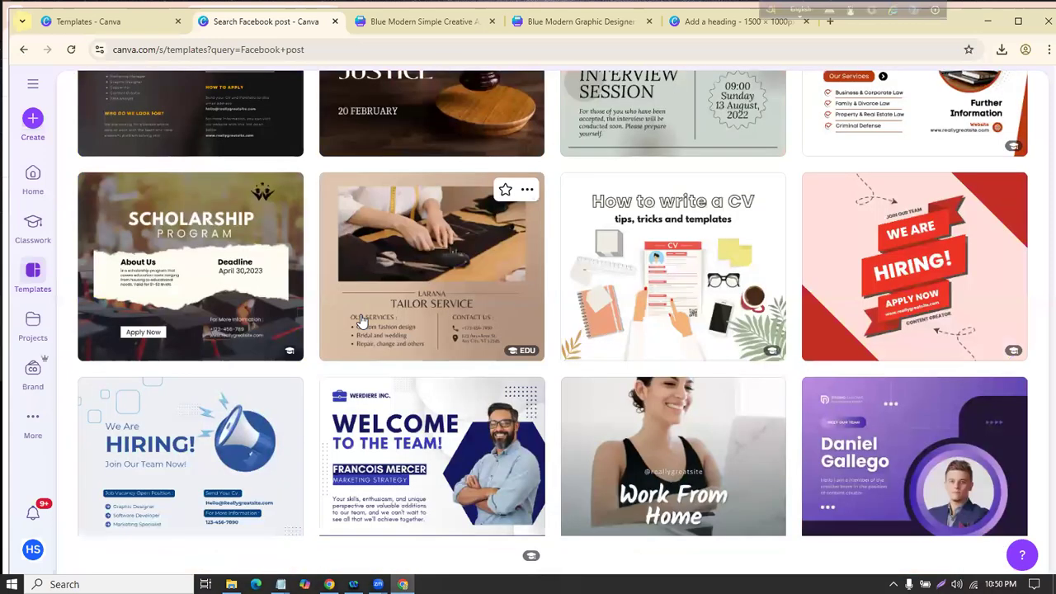
scroll(361, 321, "down", 5)
scroll(361, 324, "up", 15)
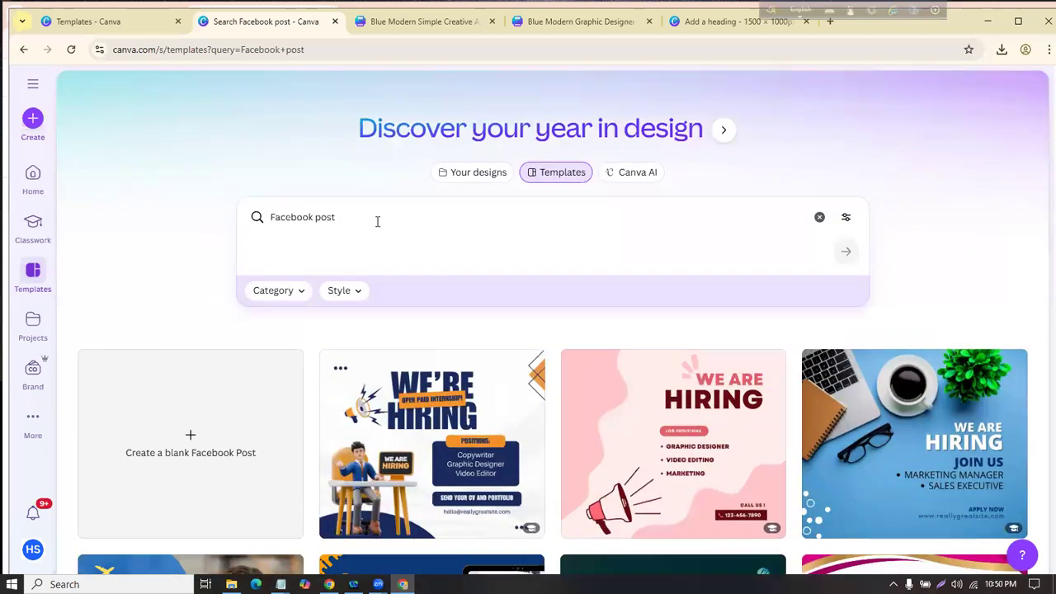
Step: Narrow the search to organic food Facebook posts
left_click(372, 220)
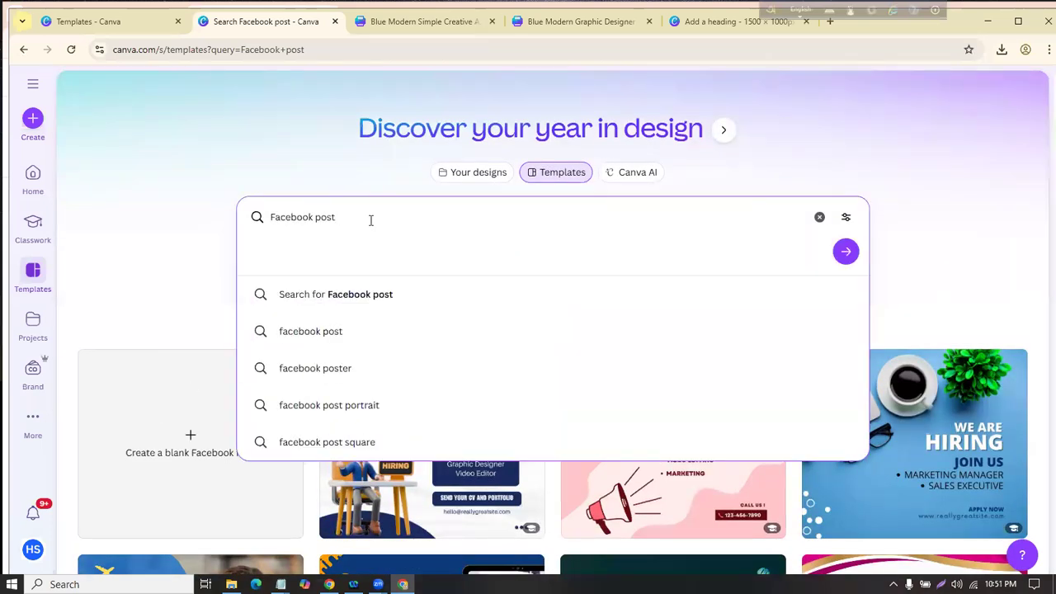
type("organci food")
key("Return")
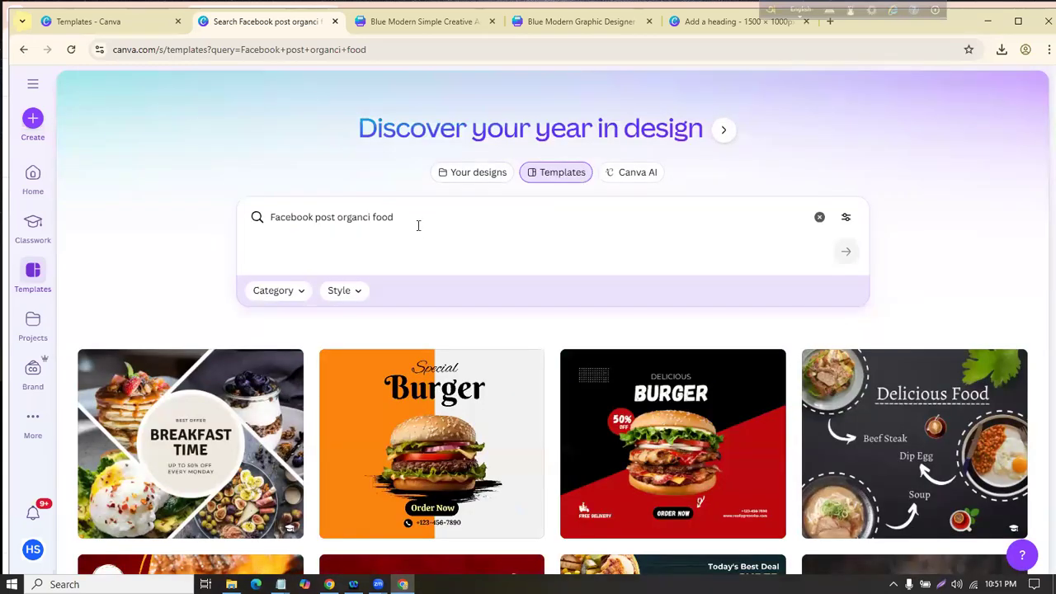
Step: Change the query to 'Facebook post gym' and scroll through the gym designs
left_click_drag(400, 217, 337, 209)
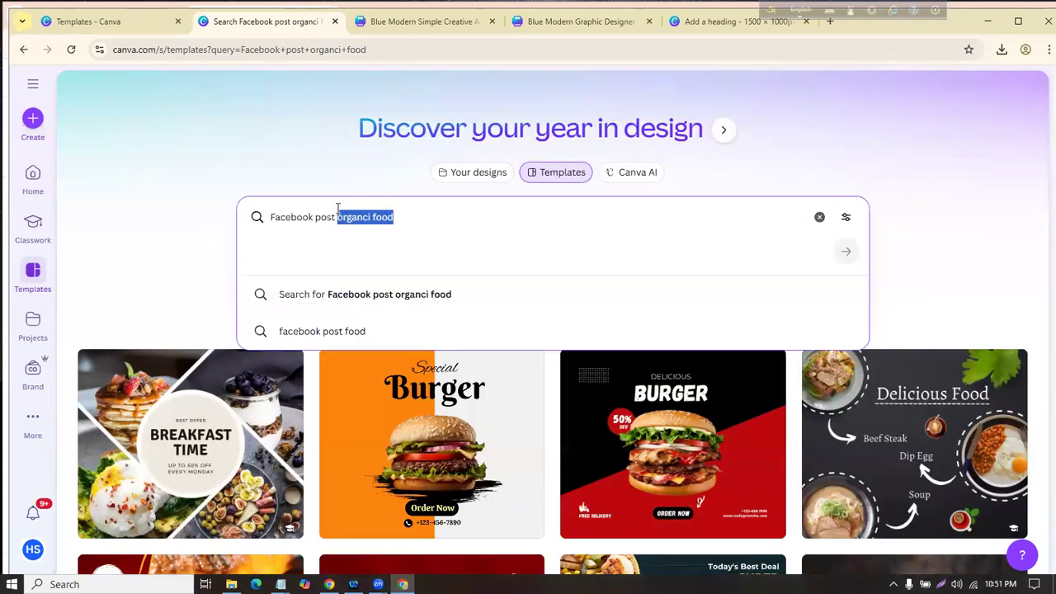
key("BackSpace")
type("g")
key("Return")
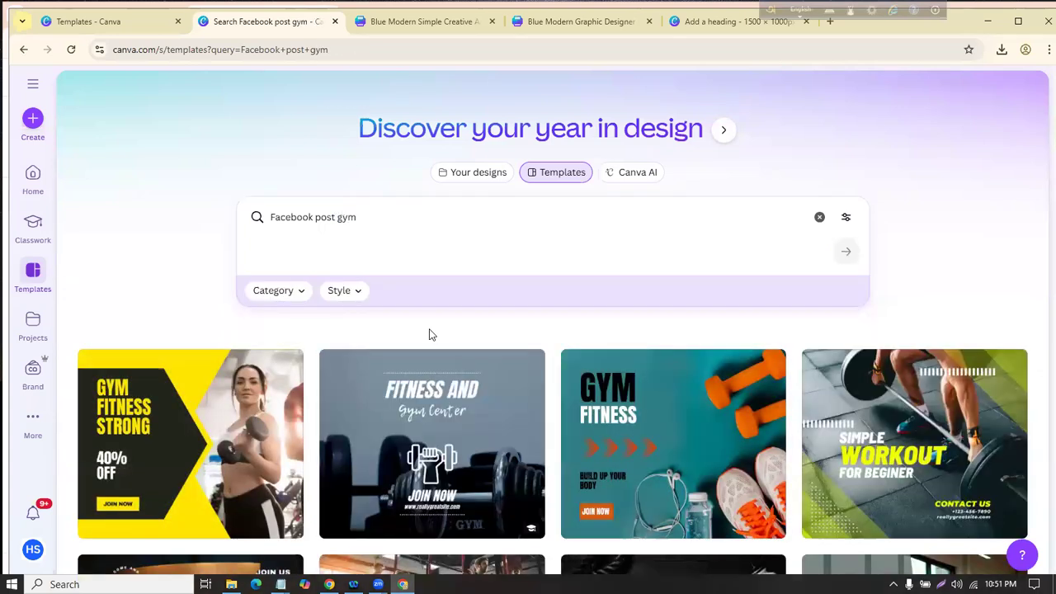
scroll(456, 345, "down", 4)
scroll(459, 338, "down", 4)
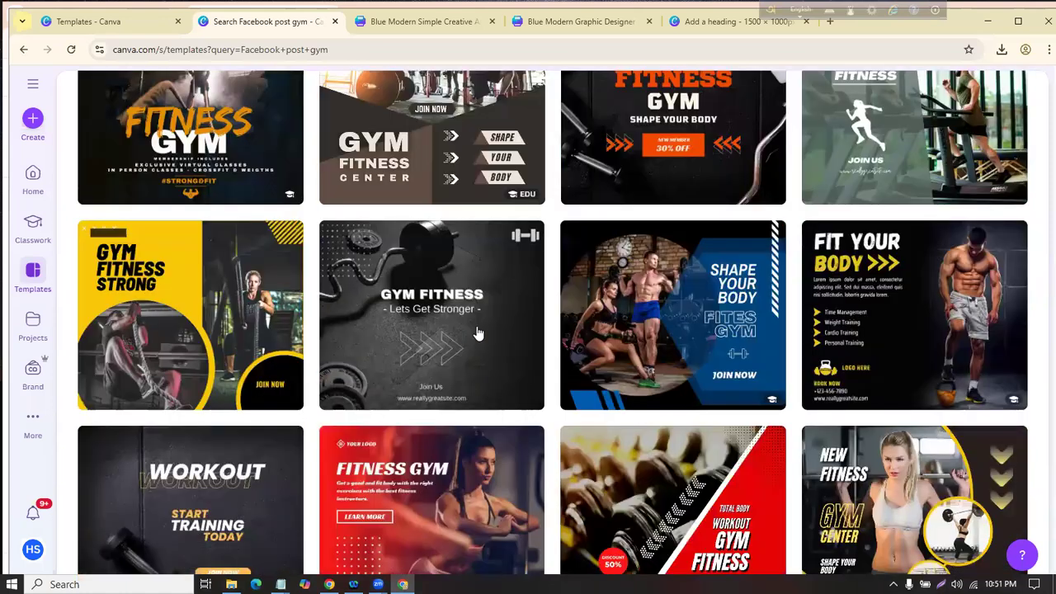
scroll(636, 281, "down", 2)
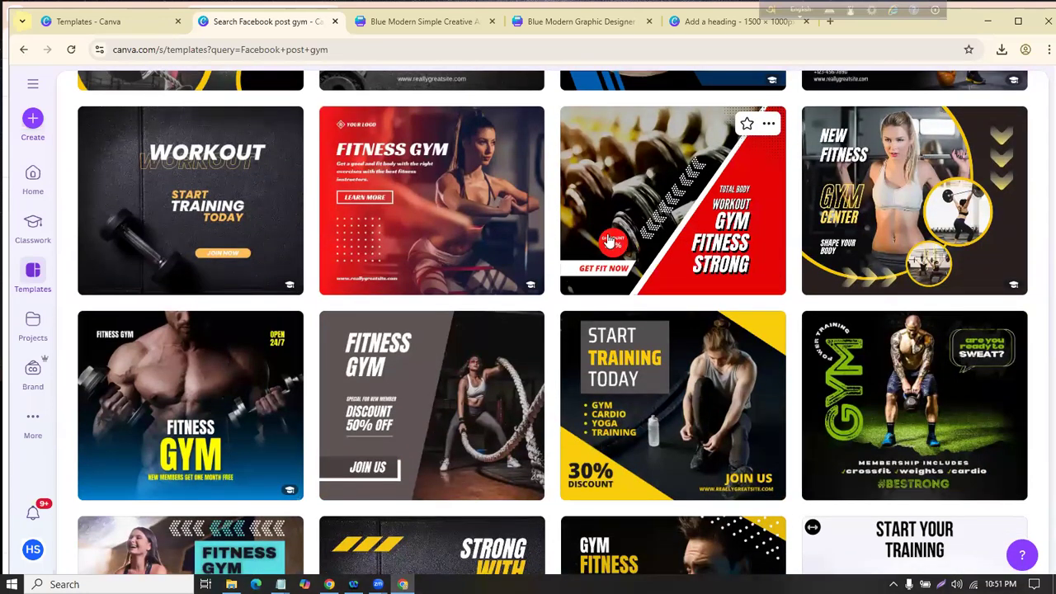
scroll(642, 302, "down", 5)
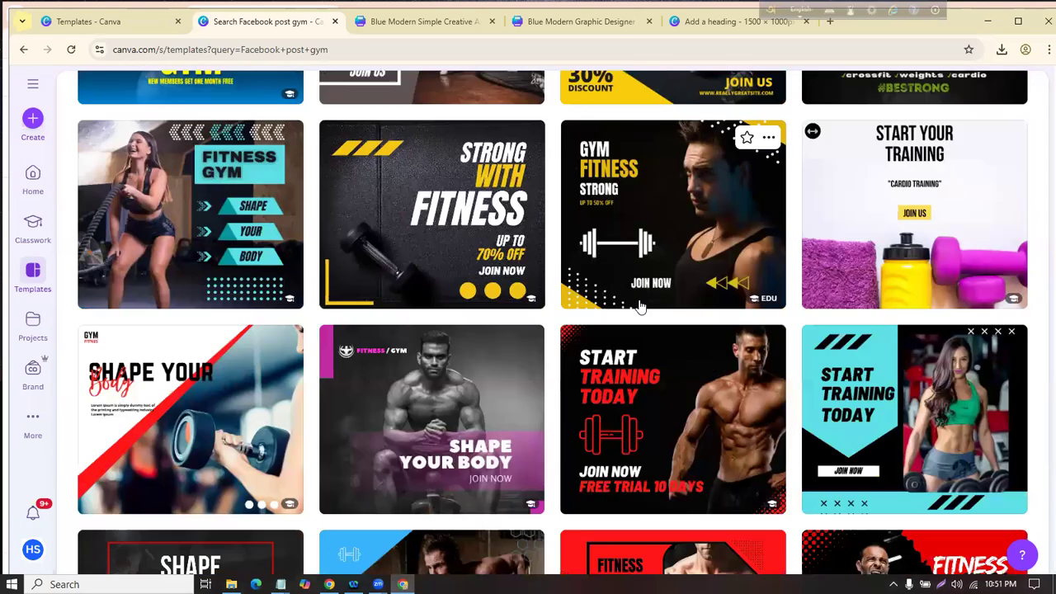
scroll(635, 297, "down", 4)
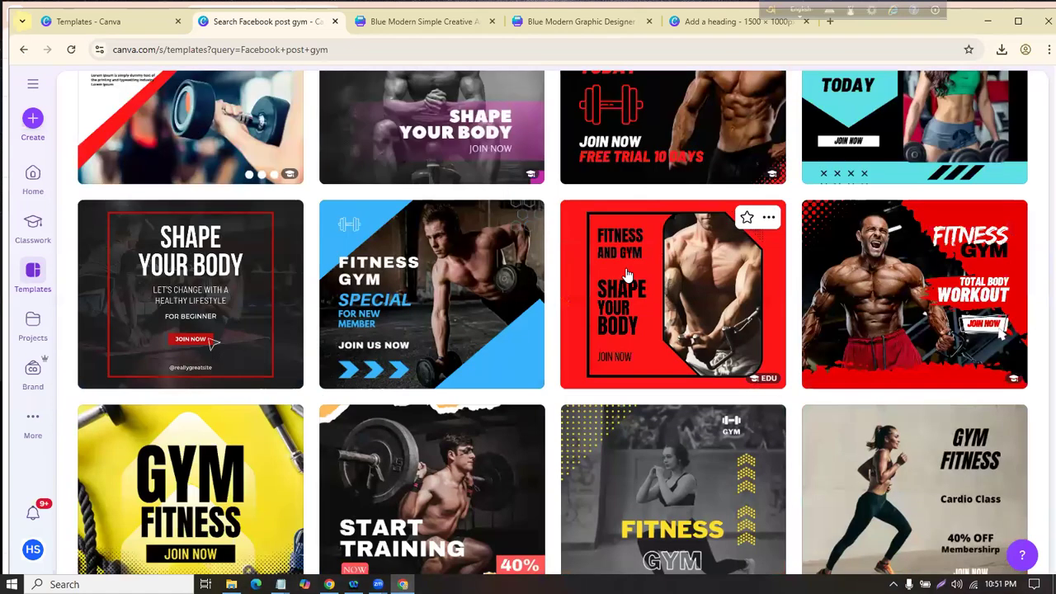
Step: Preview the red Fitness Gym template and start a new design from it
left_click(882, 271)
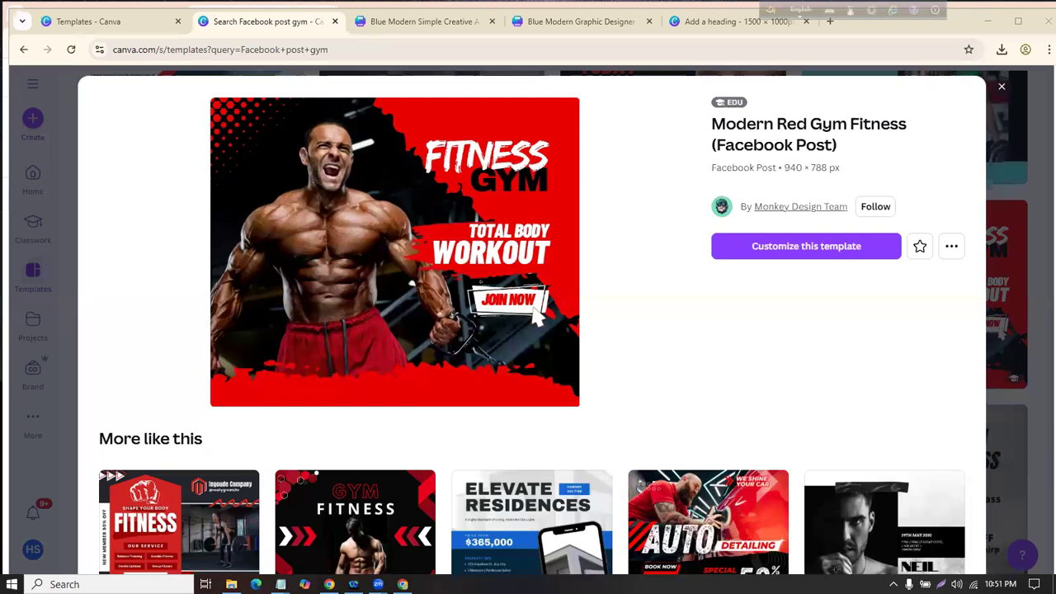
left_click(784, 246)
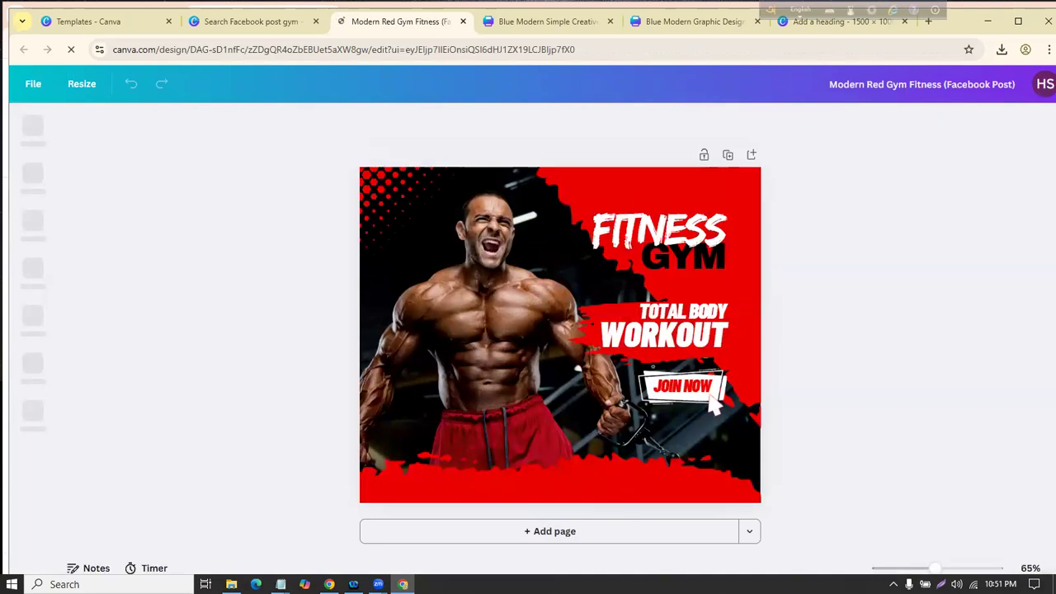
Step: Replace the FITNESS heading with BODY and nudge it slightly upward
double_click(678, 231)
key("BackSpace")
type("BODY")
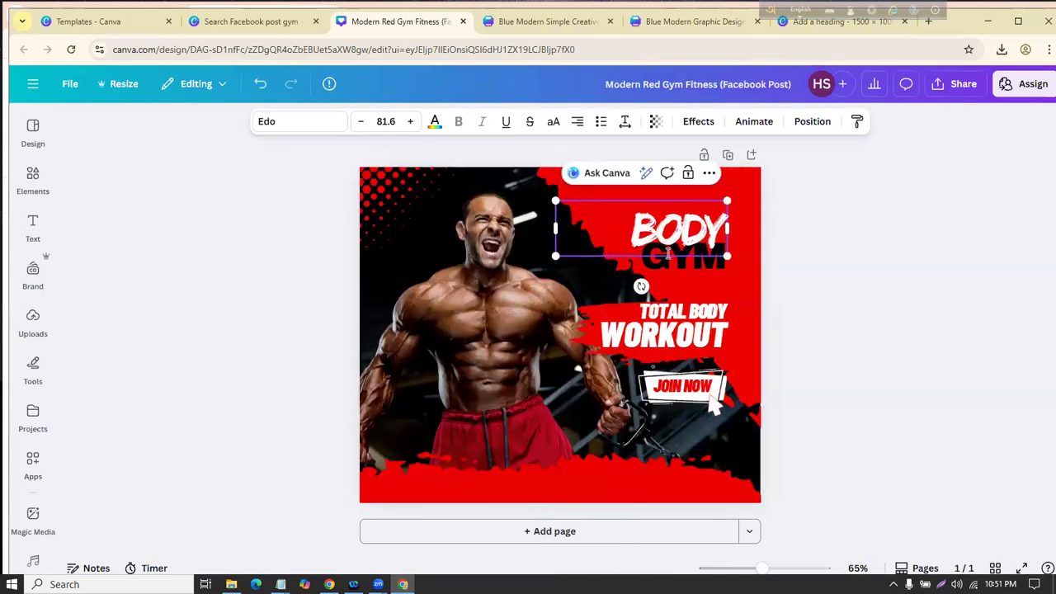
left_click(827, 222)
left_click_drag(700, 216, 699, 208)
left_click(843, 221)
Step: Set the BODY heading in the Archivo Black font
left_click(700, 218)
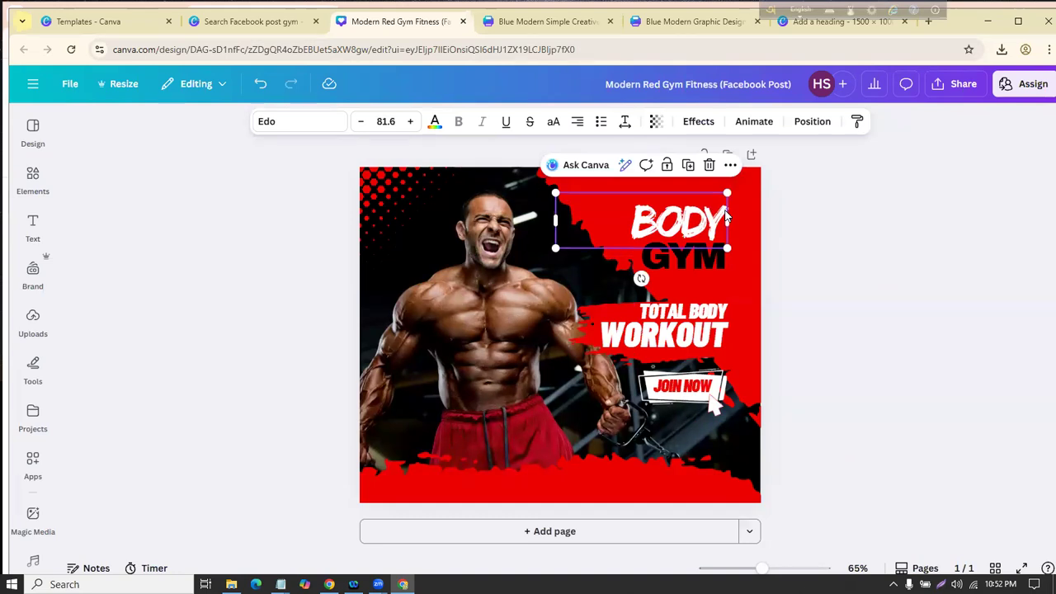
left_click(280, 123)
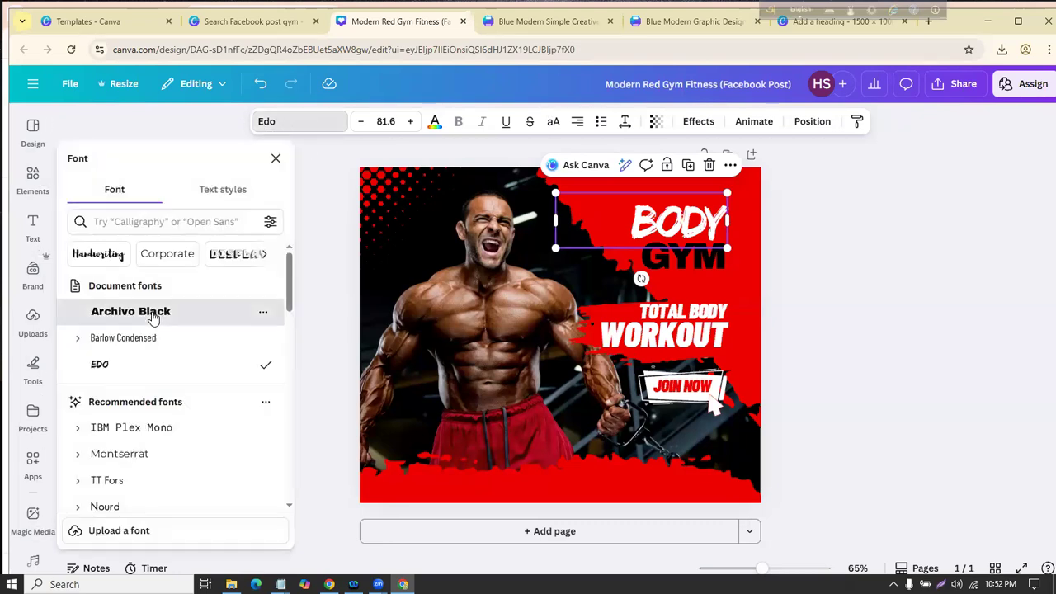
left_click(154, 319)
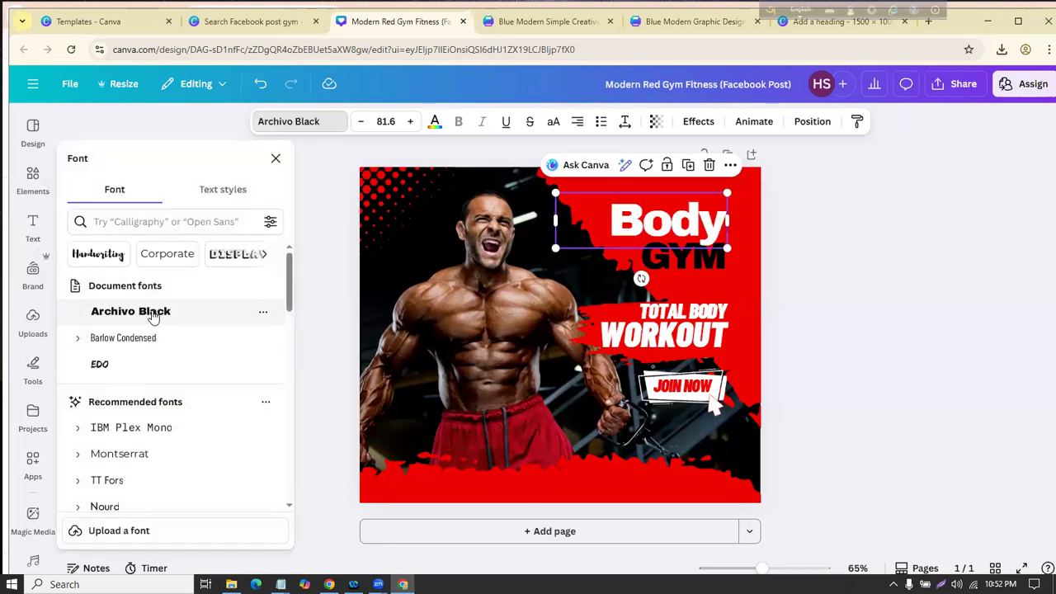
left_click(827, 249)
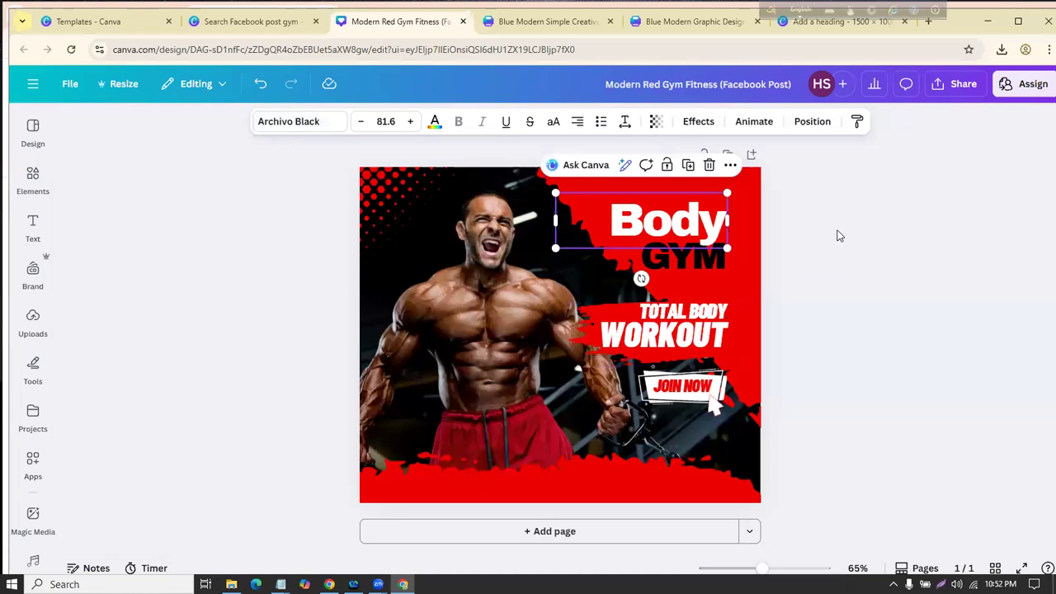
Step: Shift the large red background shape down and to the left
left_click(839, 236)
left_click(733, 171)
left_click_drag(744, 164, 730, 191)
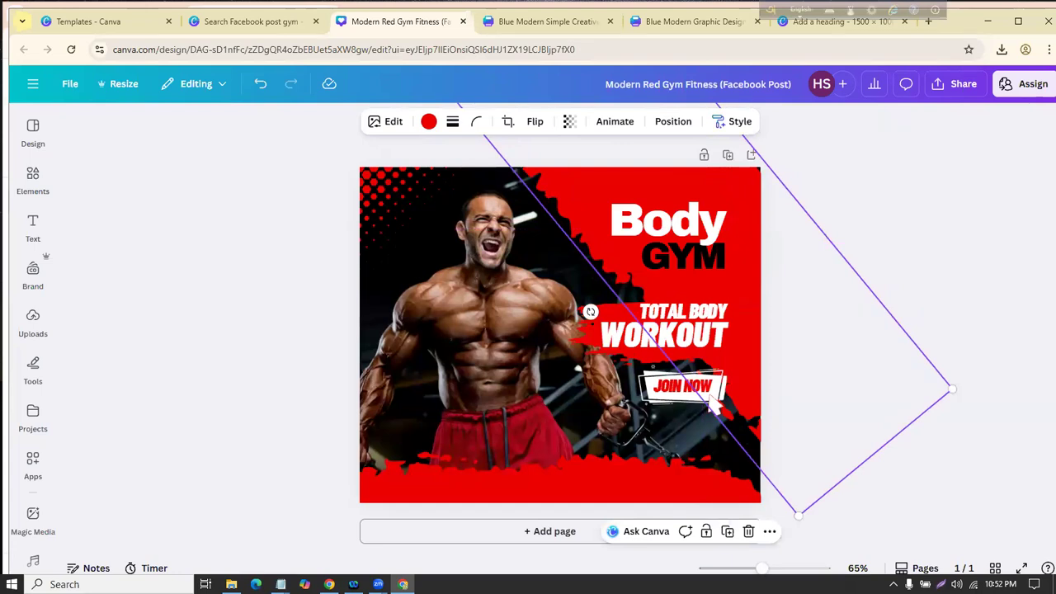
Step: Reposition the diagonal outline shape down and left
left_click(946, 256)
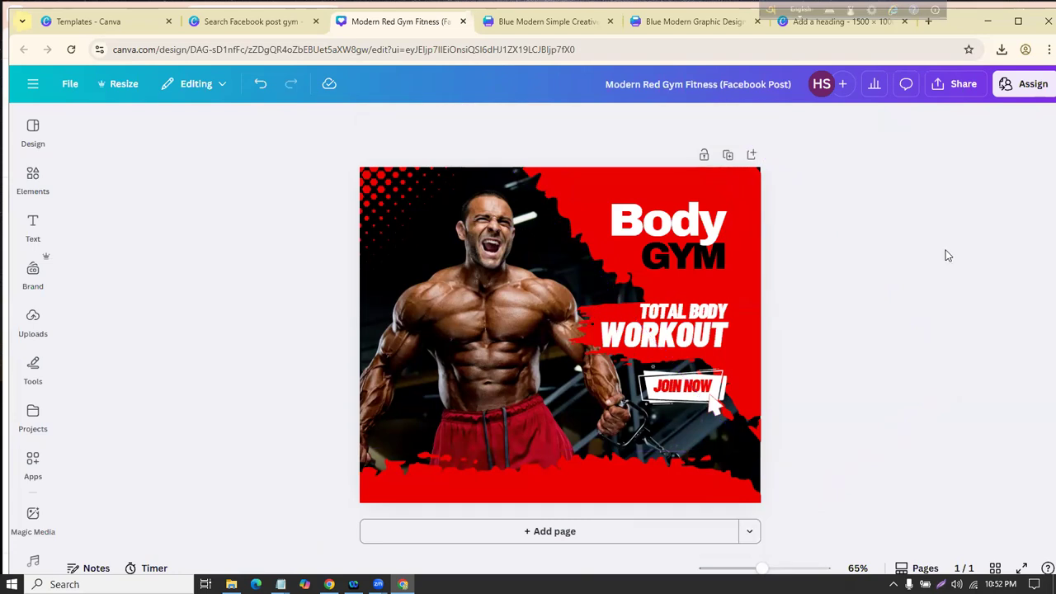
left_click_drag(737, 191, 815, 198)
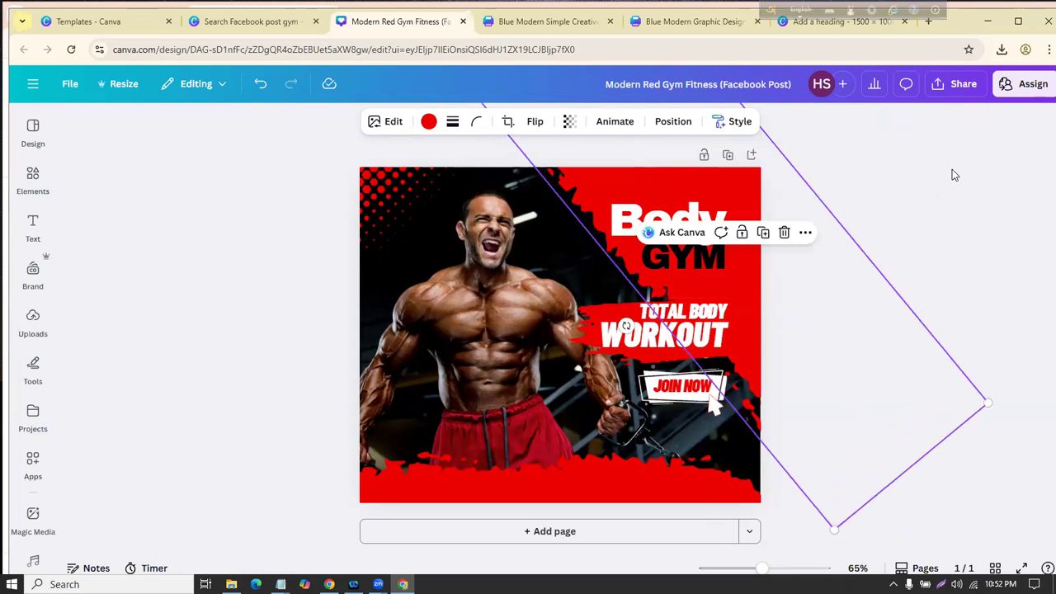
left_click(937, 199)
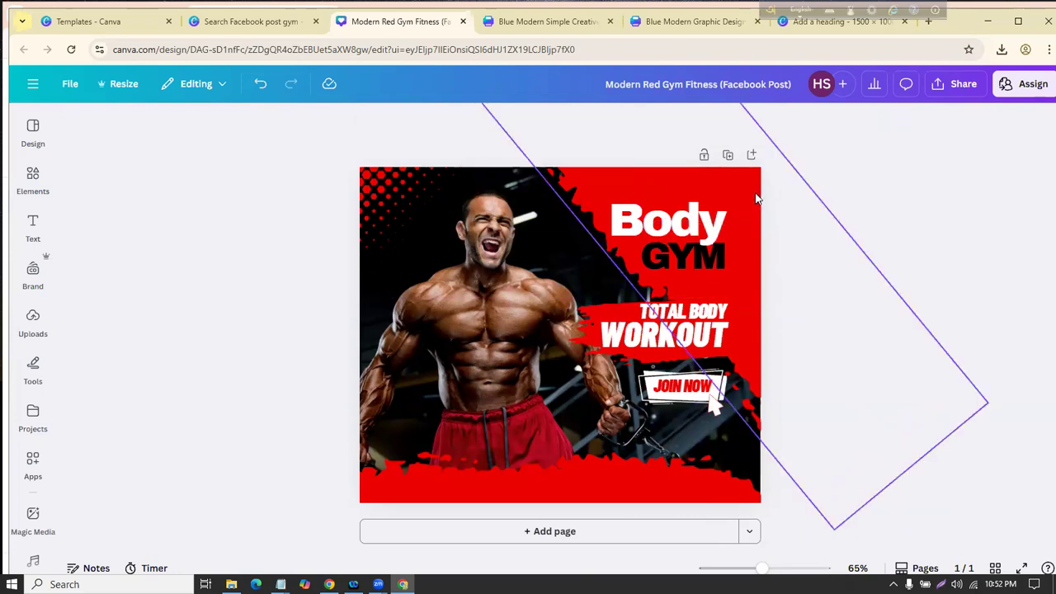
mouse_move(733, 190)
left_mouse_down()
mouse_move(708, 187)
mouse_move(716, 201)
mouse_move(729, 192)
left_mouse_up()
left_click(1012, 147)
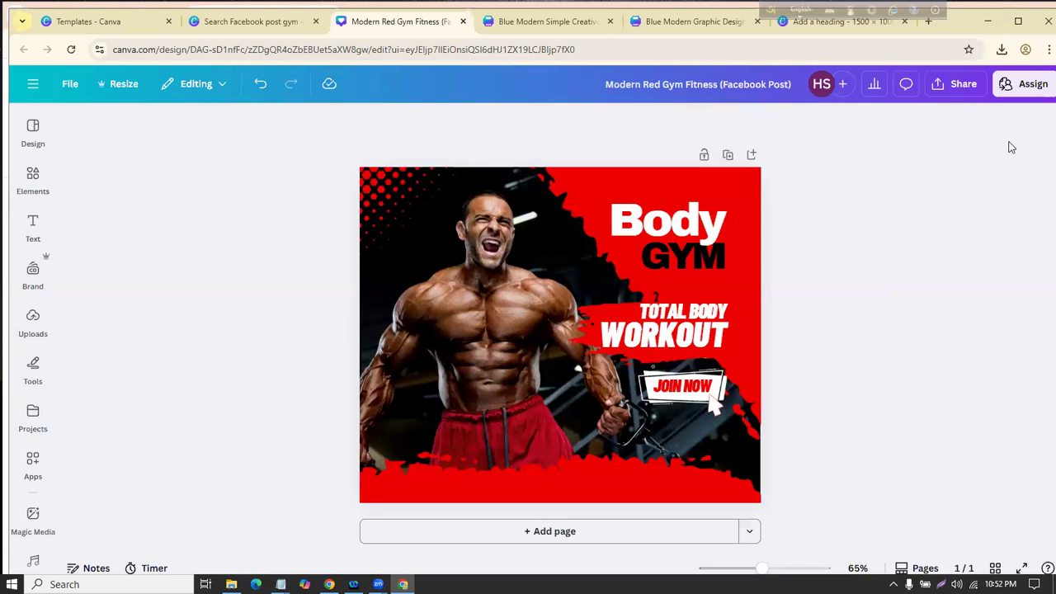
Step: Nudge the corner halftone dots and reposition the red grunge strip at the bottom
left_click(577, 321)
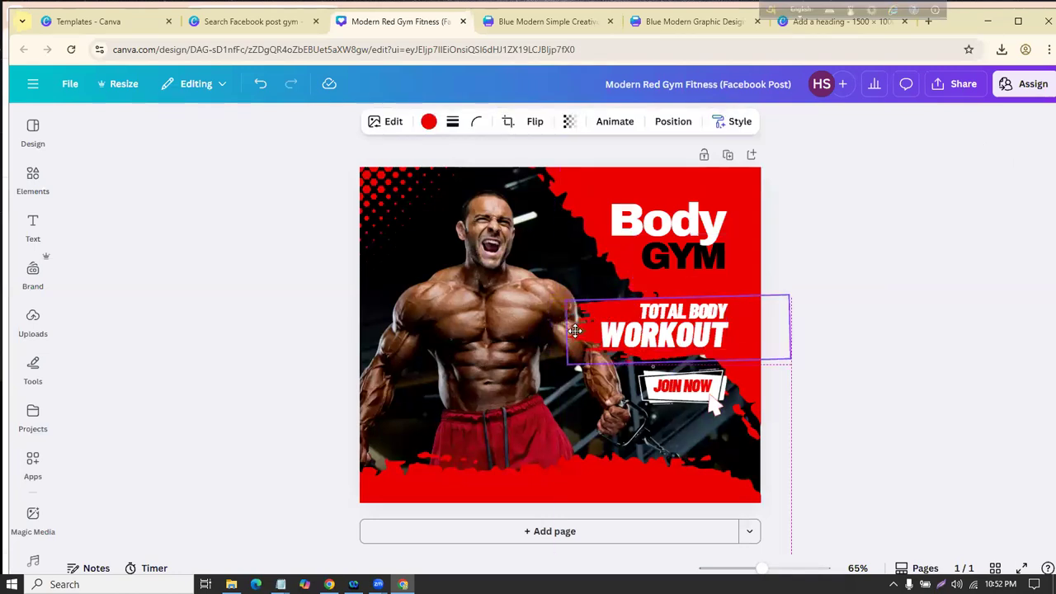
left_click(316, 376)
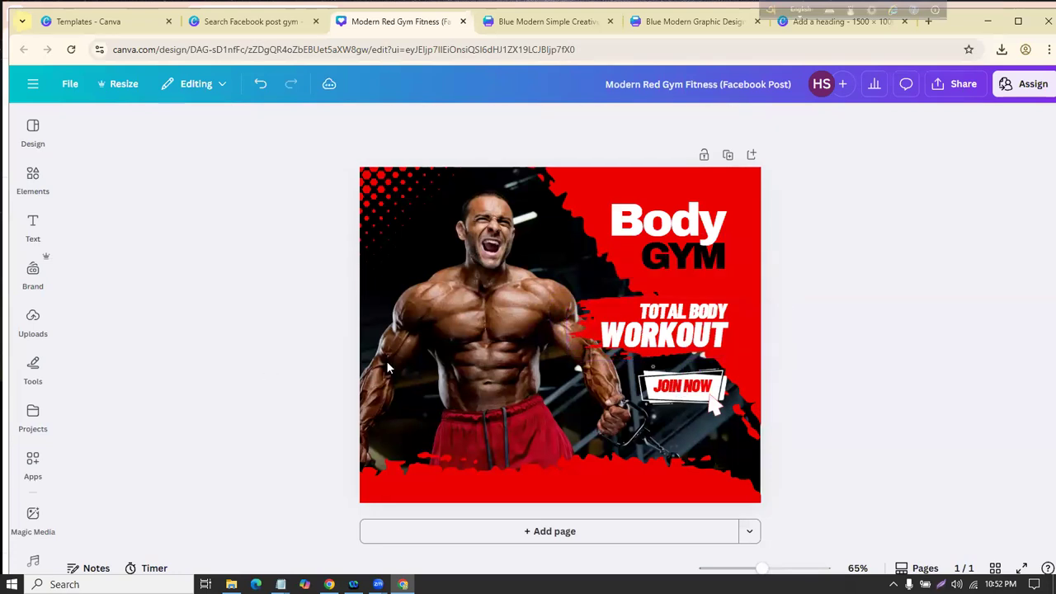
left_click(391, 209)
left_click_drag(394, 204, 413, 226)
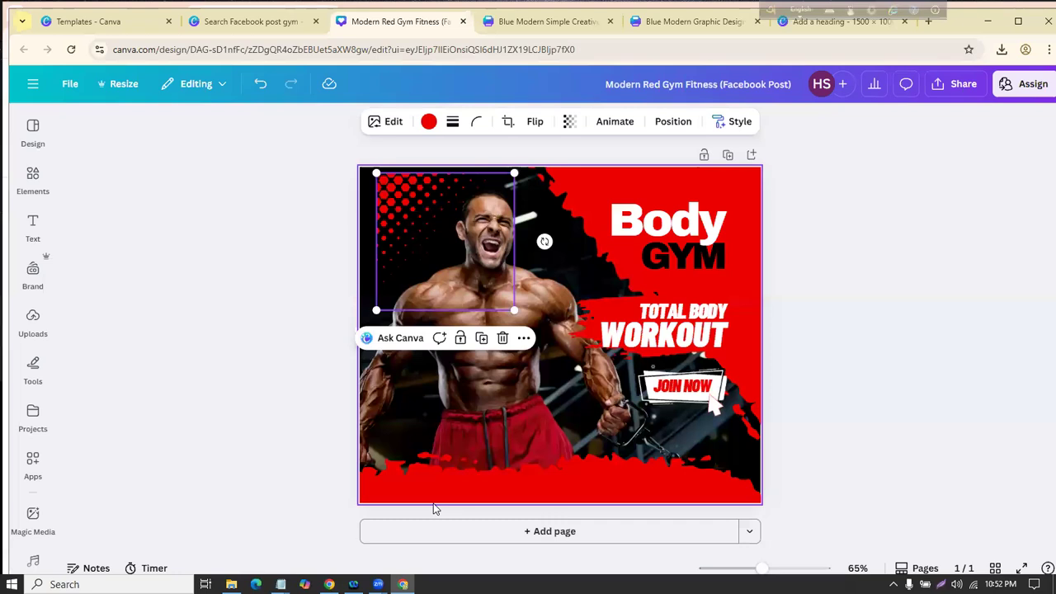
mouse_move(527, 473)
left_mouse_down()
mouse_move(514, 434)
mouse_move(520, 474)
left_mouse_up()
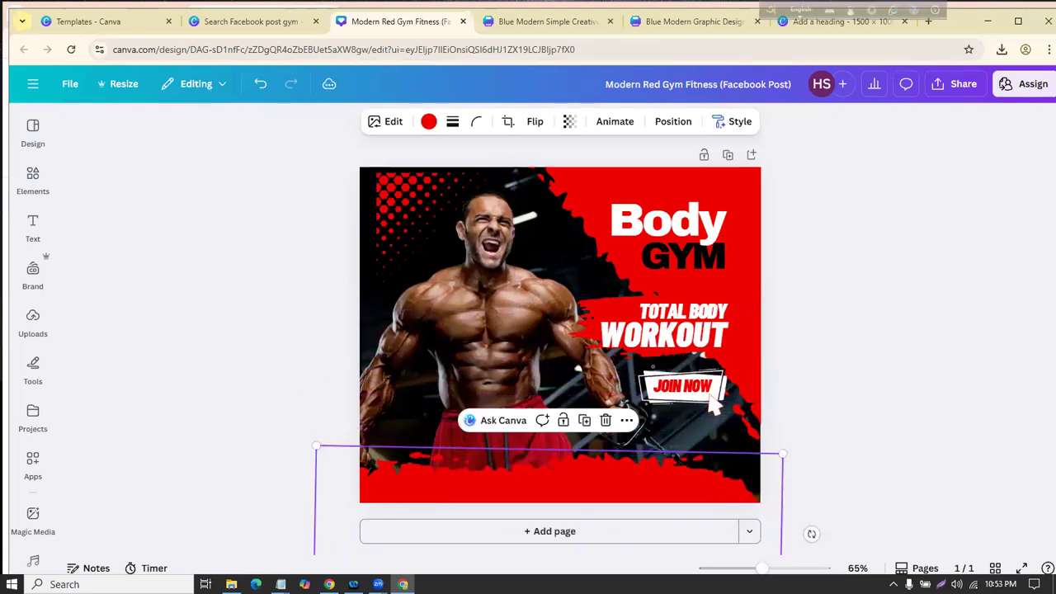
left_click(274, 360)
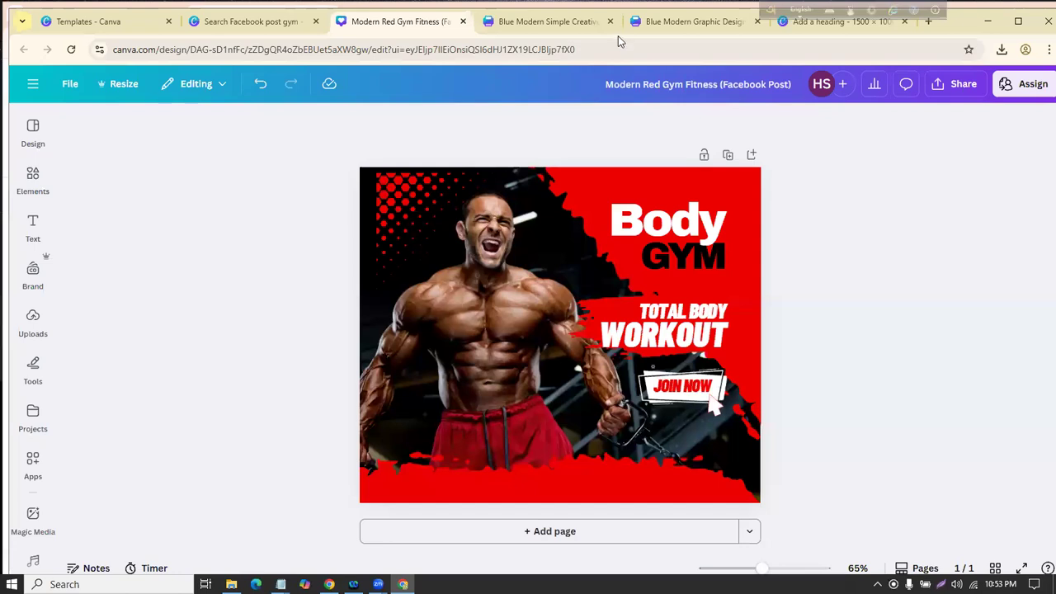
Step: Move the large rotated diagonal shape and push the halftone dots up to the top edge
left_click(582, 175)
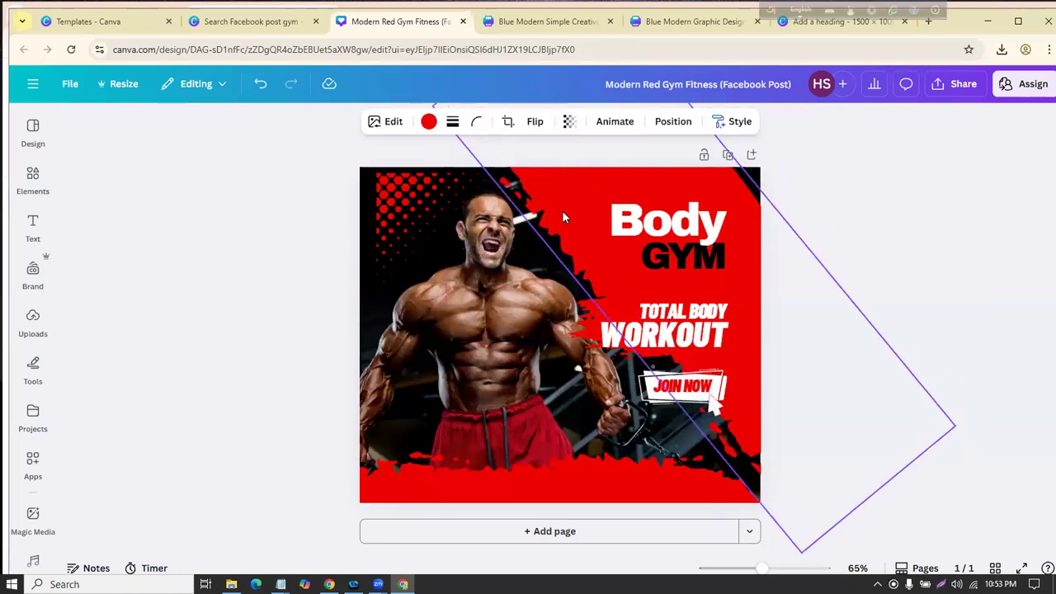
mouse_move(634, 168)
left_mouse_down()
mouse_move(615, 184)
mouse_move(627, 178)
left_mouse_up()
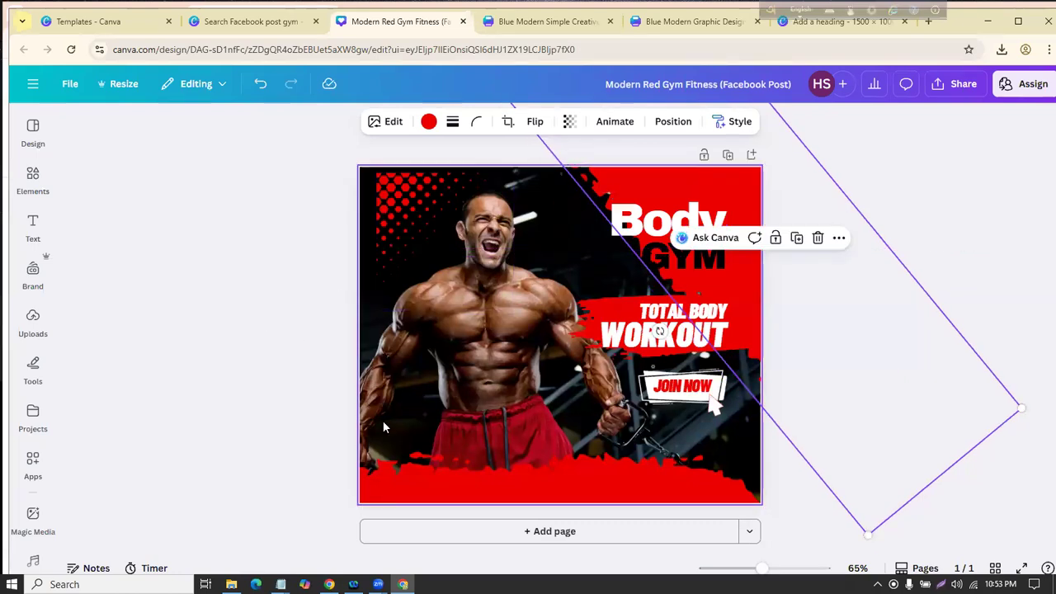
mouse_move(401, 230)
left_mouse_down()
mouse_move(391, 217)
mouse_move(403, 226)
left_mouse_up()
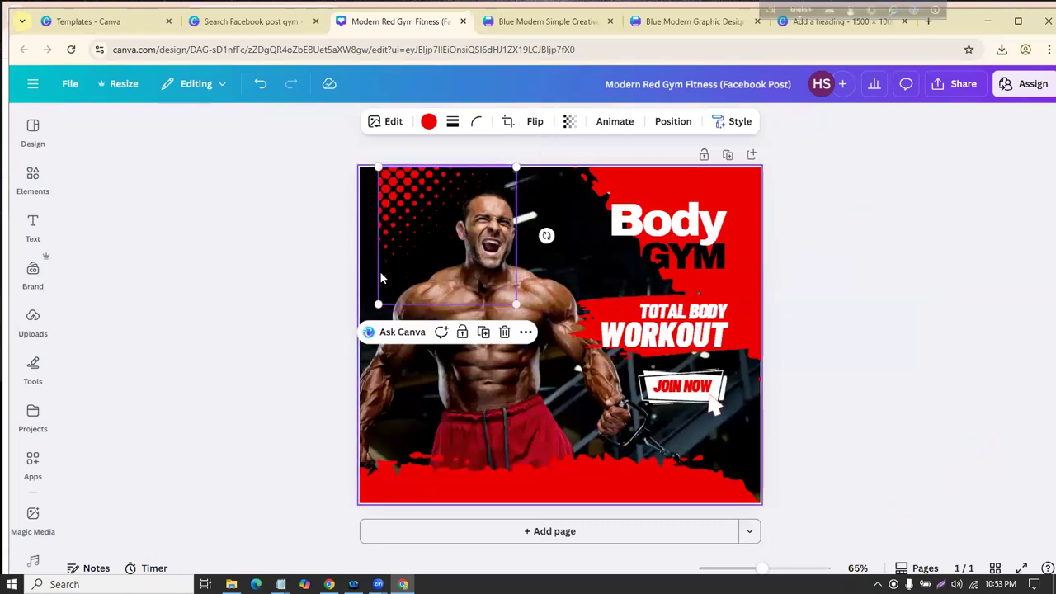
right_click(410, 190)
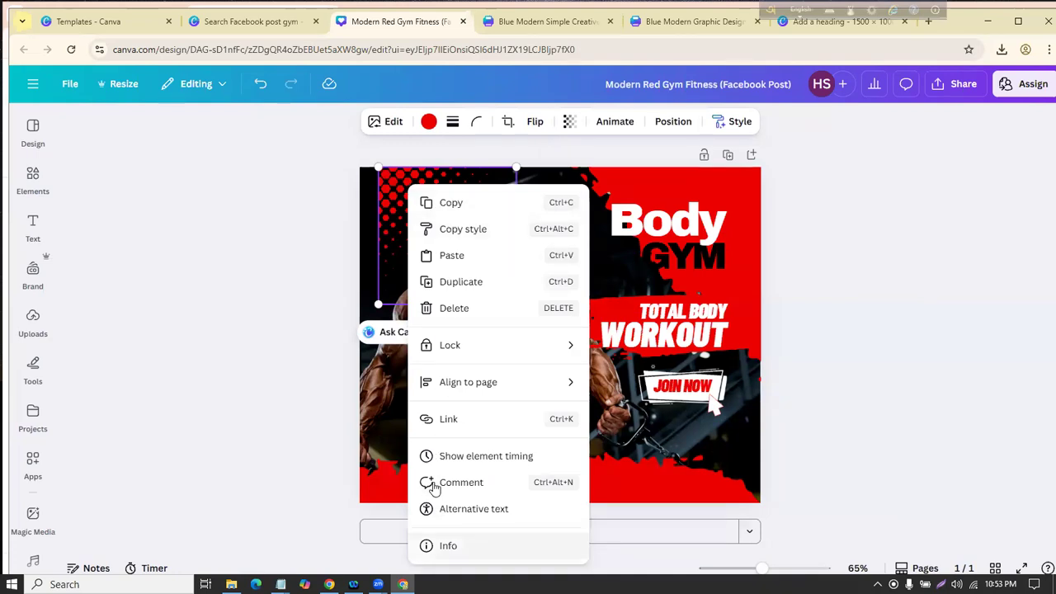
left_click(400, 219)
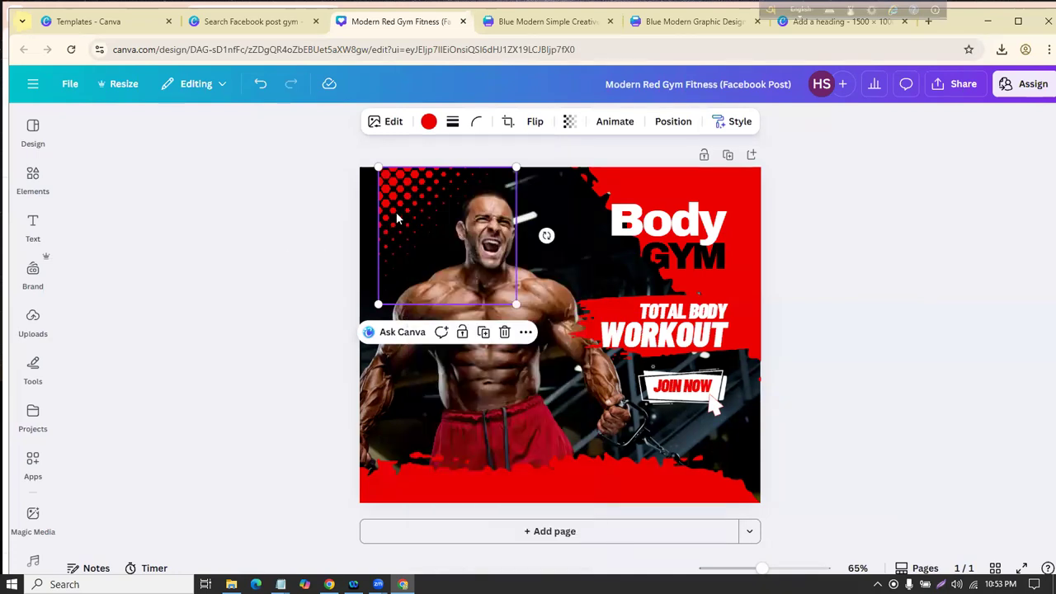
right_click(418, 215)
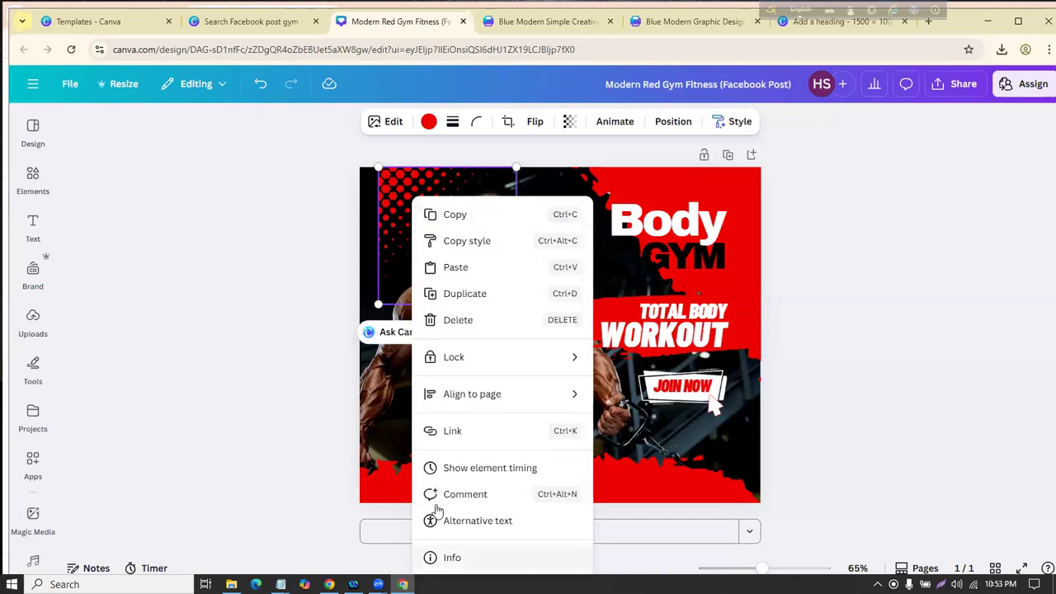
left_click(449, 558)
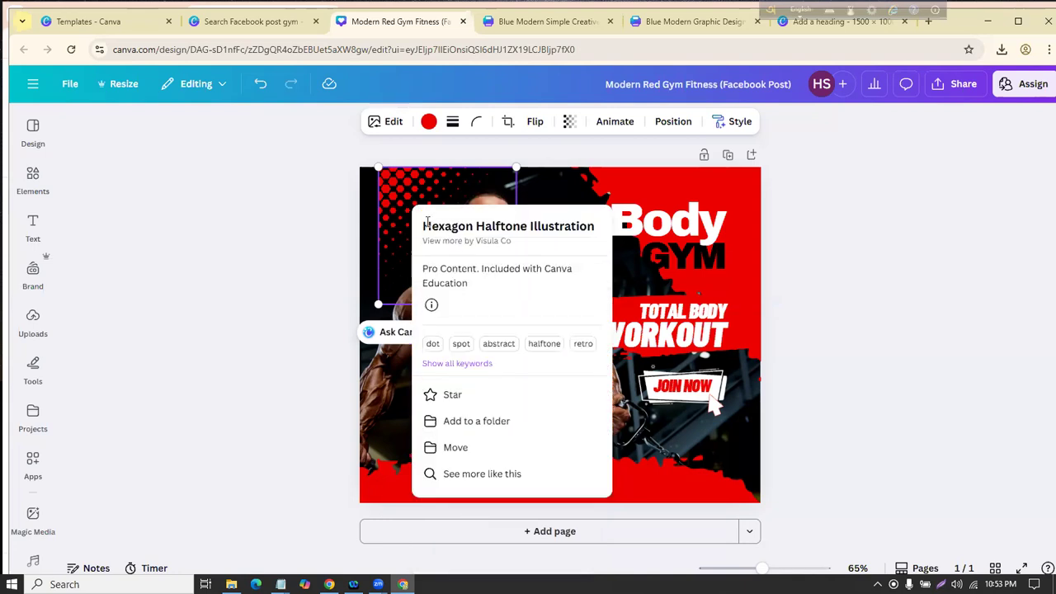
left_click_drag(425, 225, 599, 235)
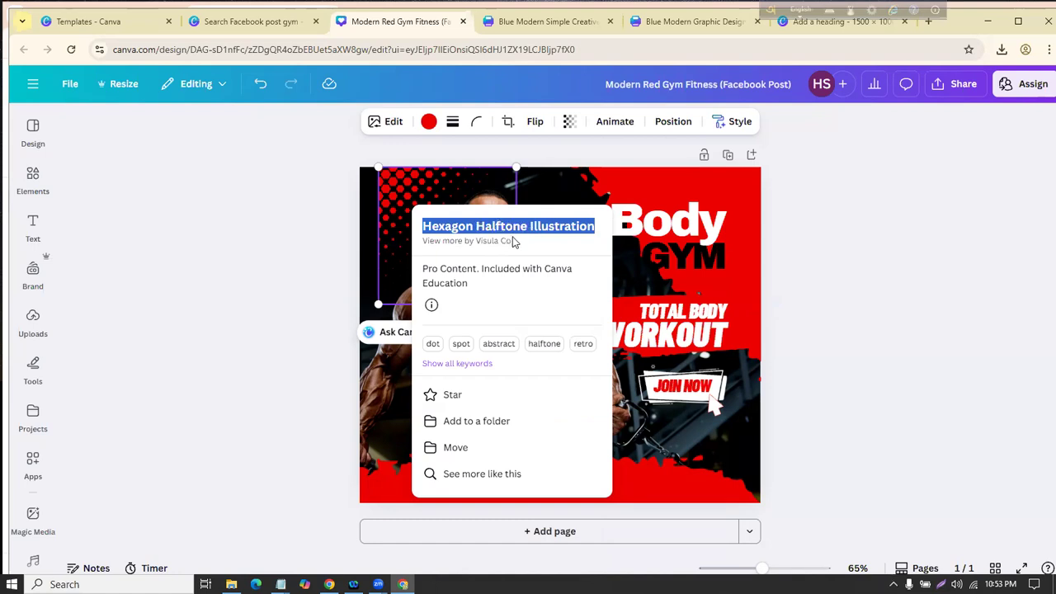
left_click(304, 273)
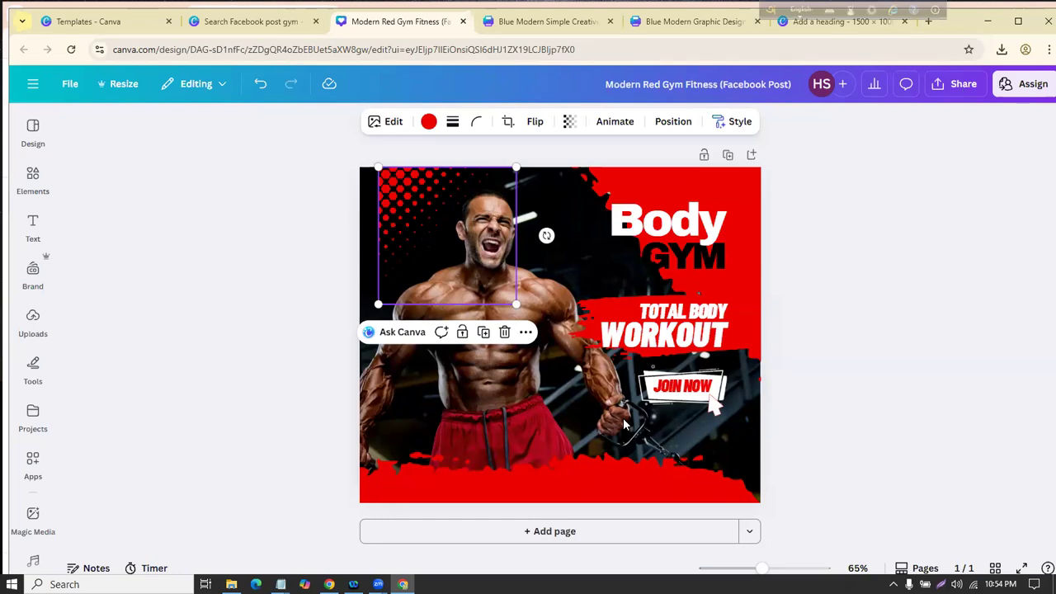
Step: Move the Body heading up a little
left_click(189, 420)
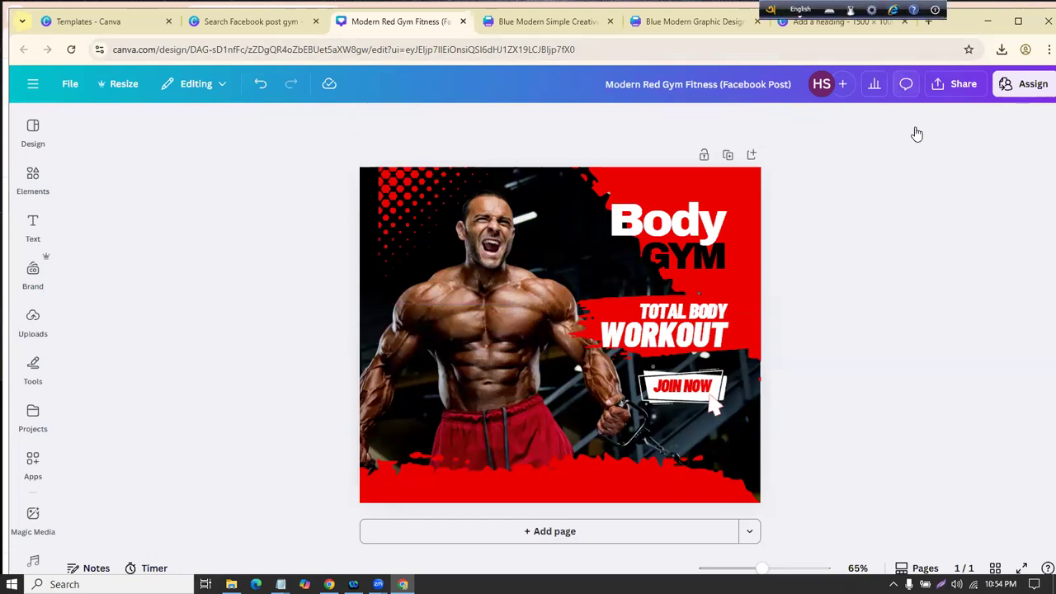
left_click(957, 83)
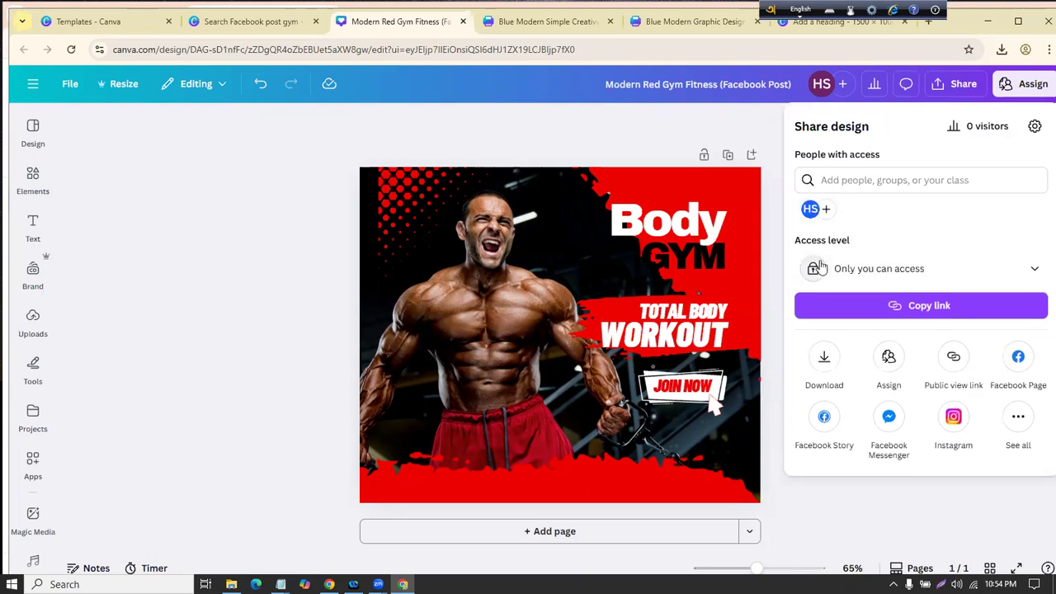
left_click(824, 367)
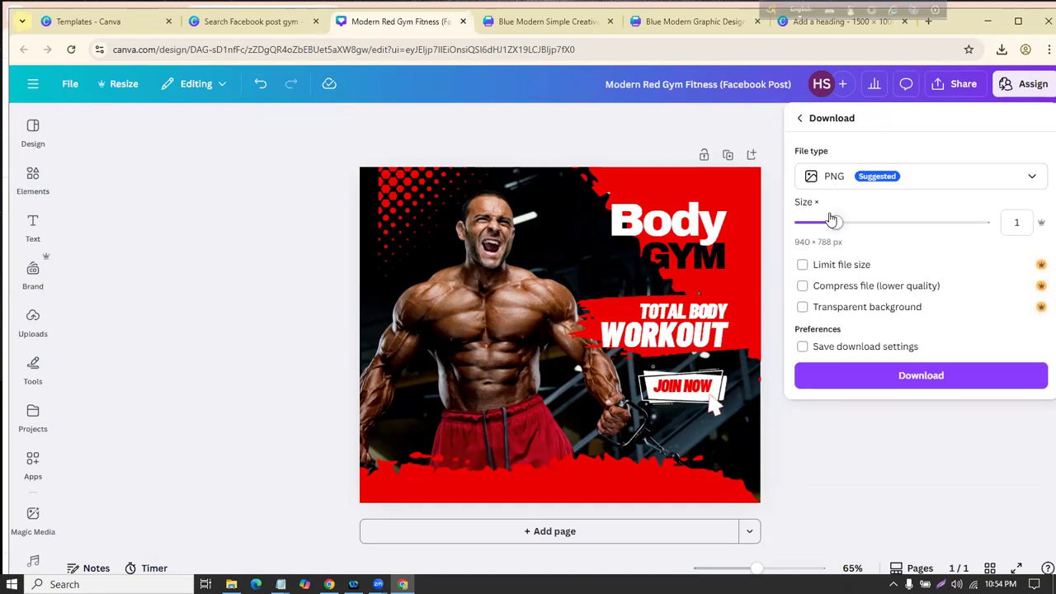
left_click(322, 233)
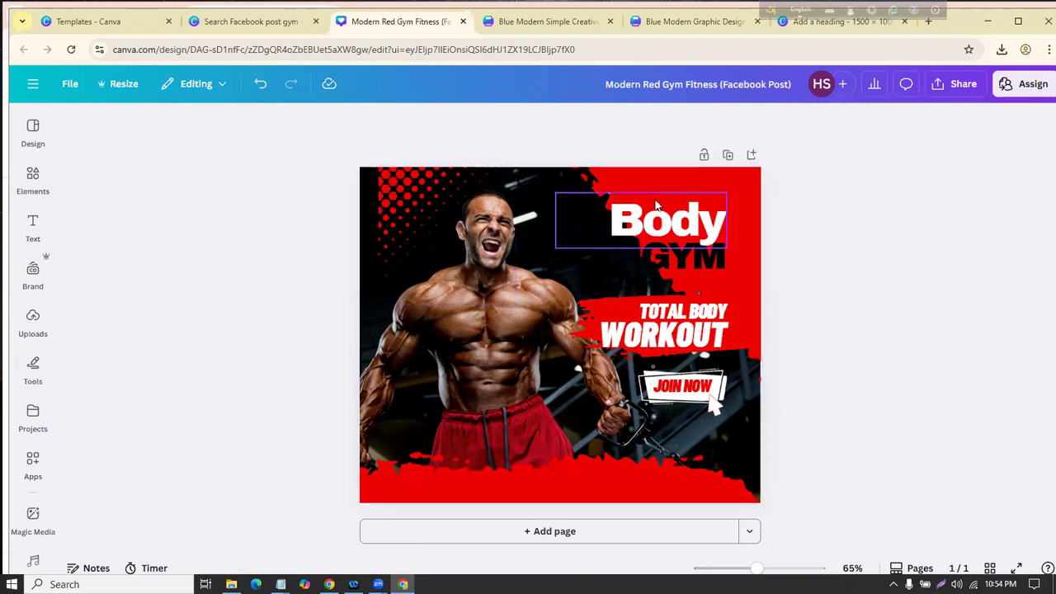
left_click_drag(711, 199, 708, 179)
left_click(310, 274)
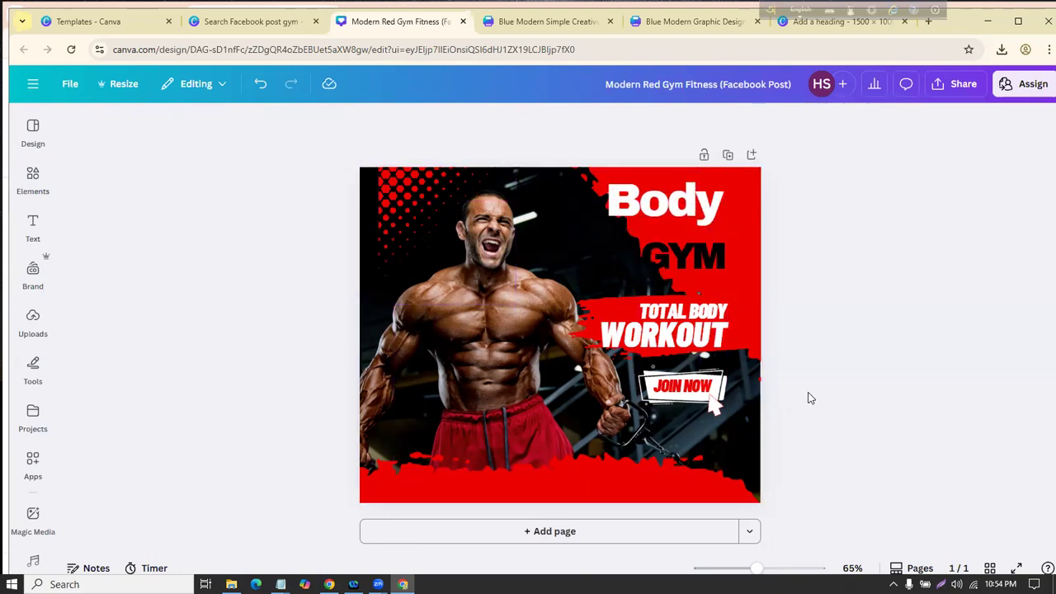
Step: Download the post as 'Modern Red Gym Fitness (Facebook Post).png'
left_click(958, 83)
left_click(825, 373)
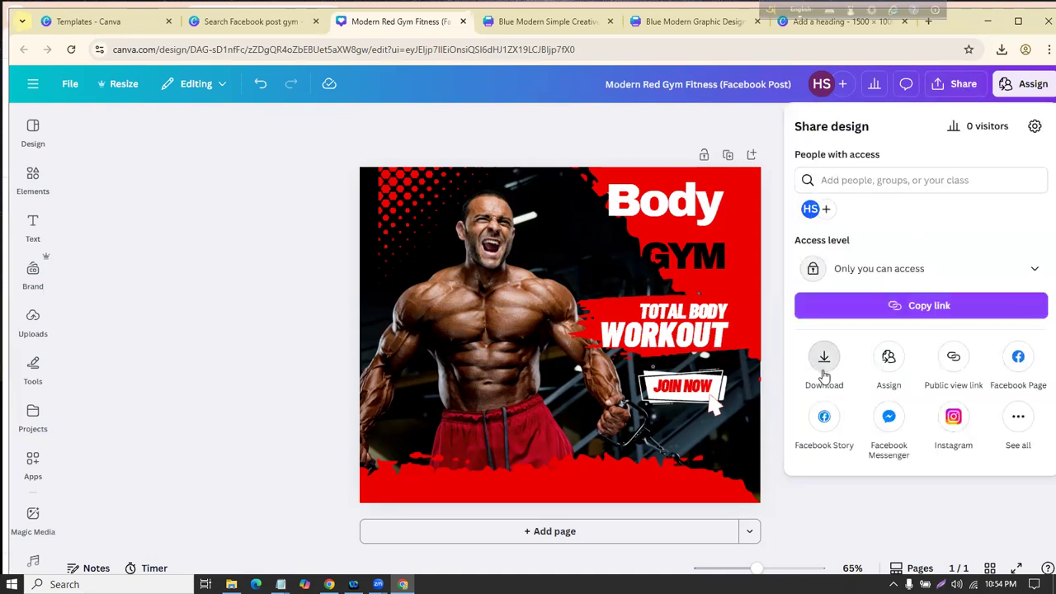
left_click(827, 383)
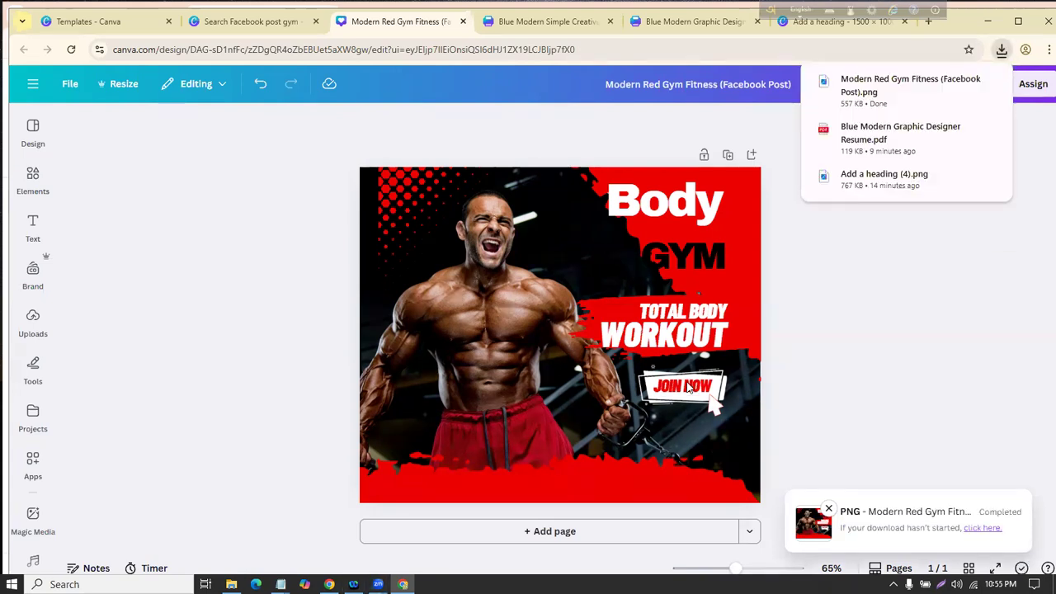
left_click(797, 274)
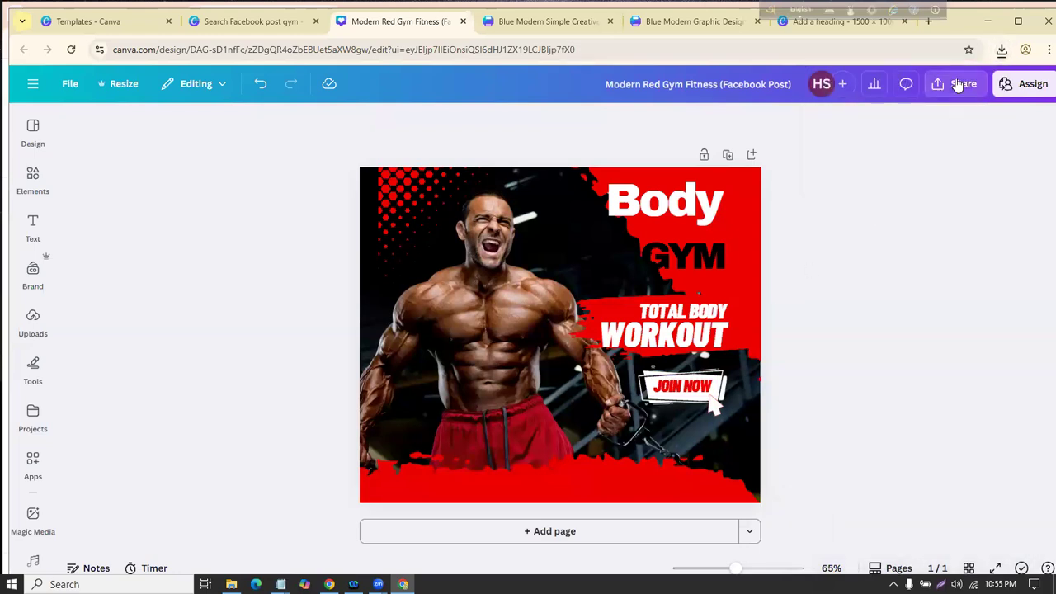
Step: Invite a person found by name with edit access, then return to the gym search tab
left_click(957, 83)
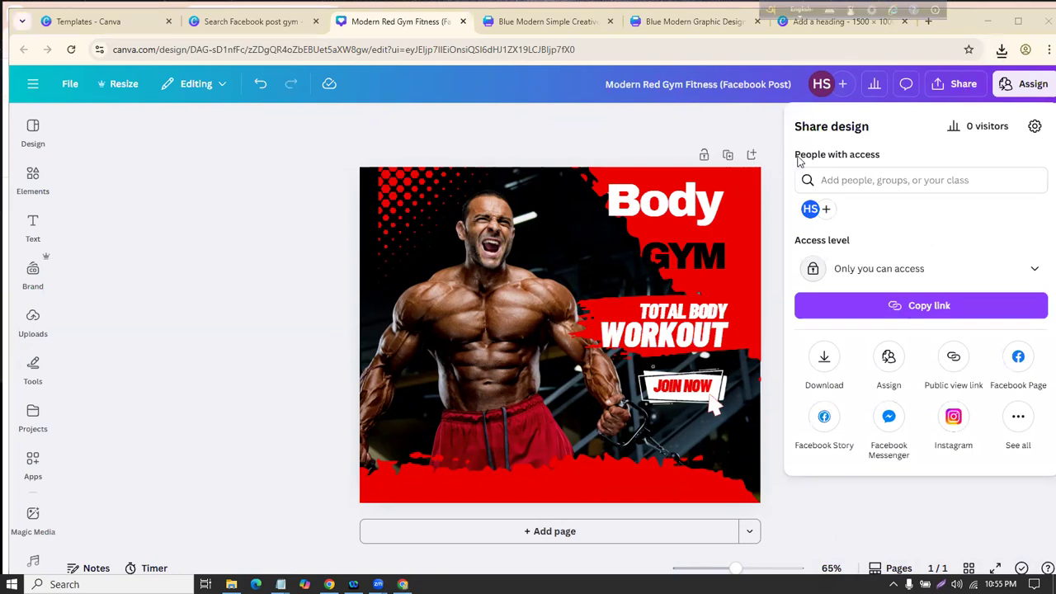
left_click(848, 183)
type("f")
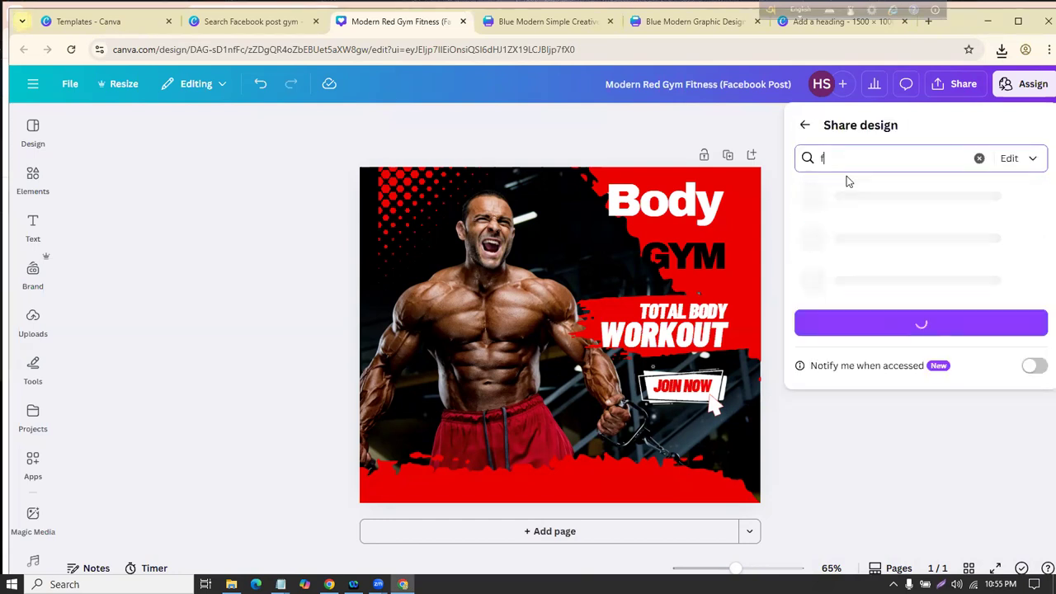
type("ar")
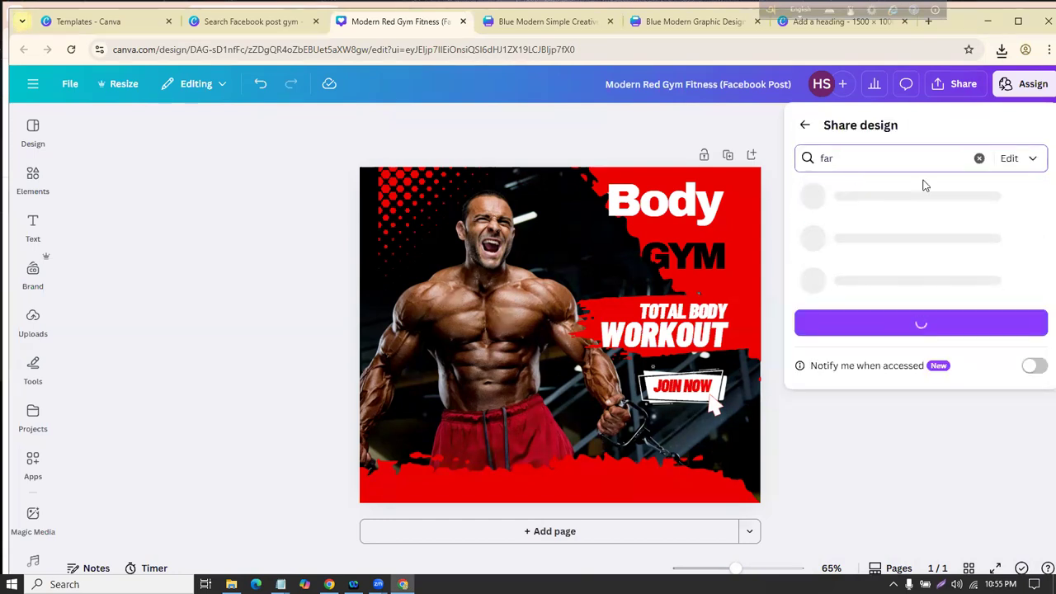
left_click(938, 206)
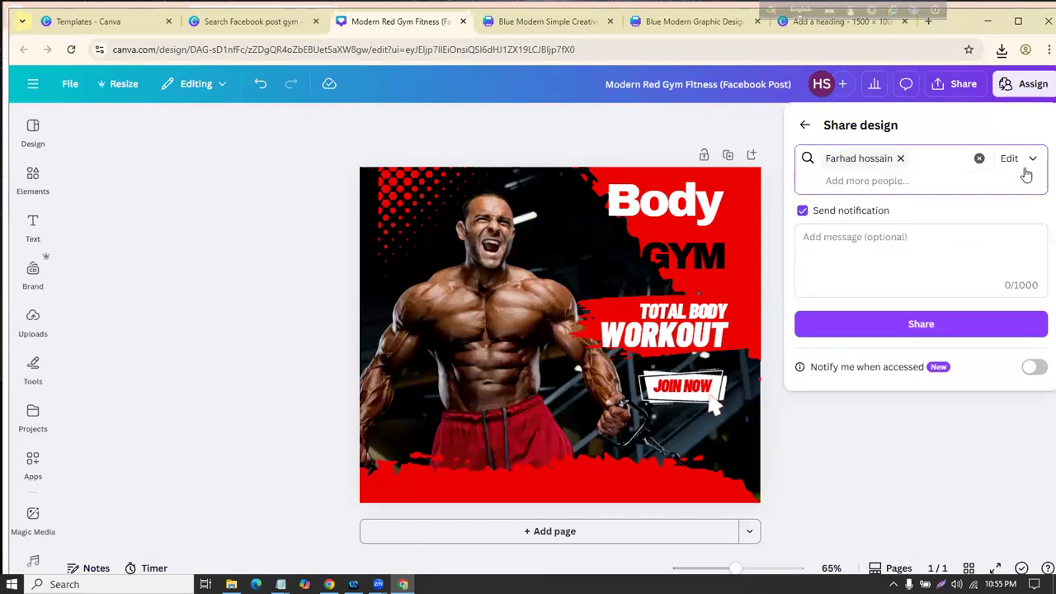
left_click(1027, 159)
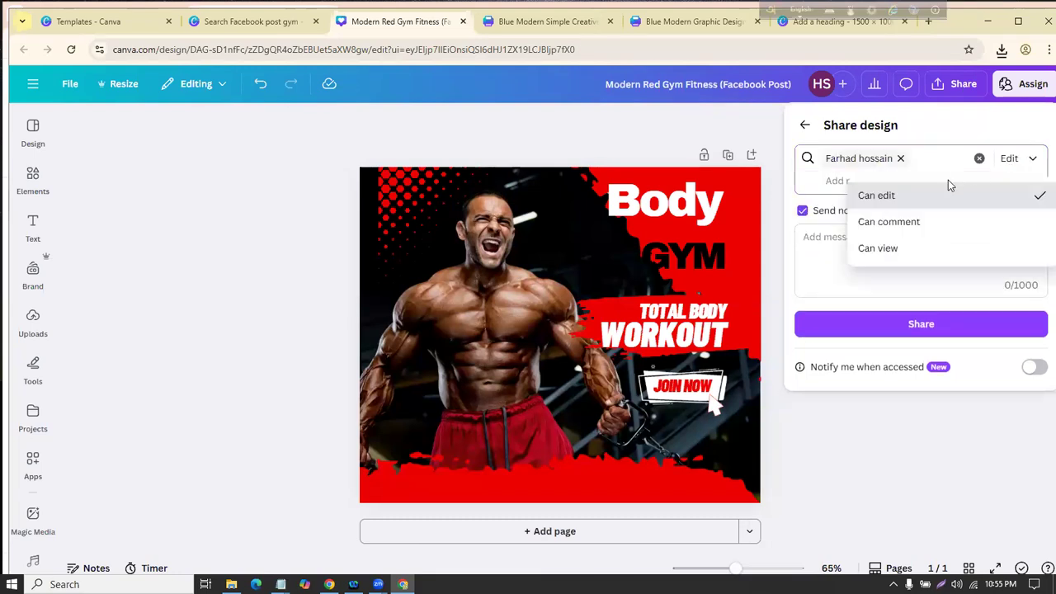
left_click(936, 198)
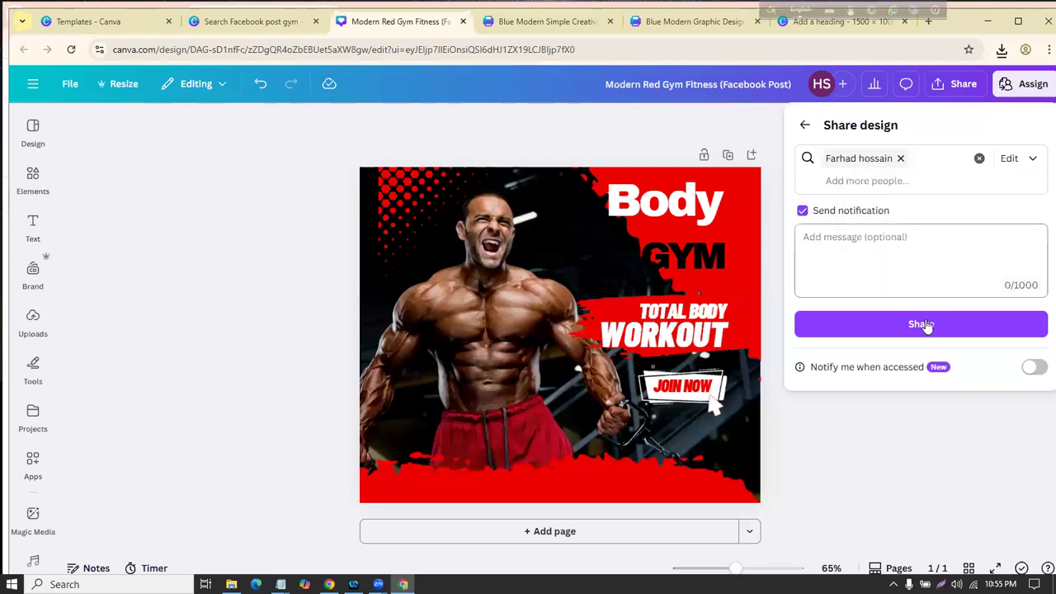
left_click(923, 330)
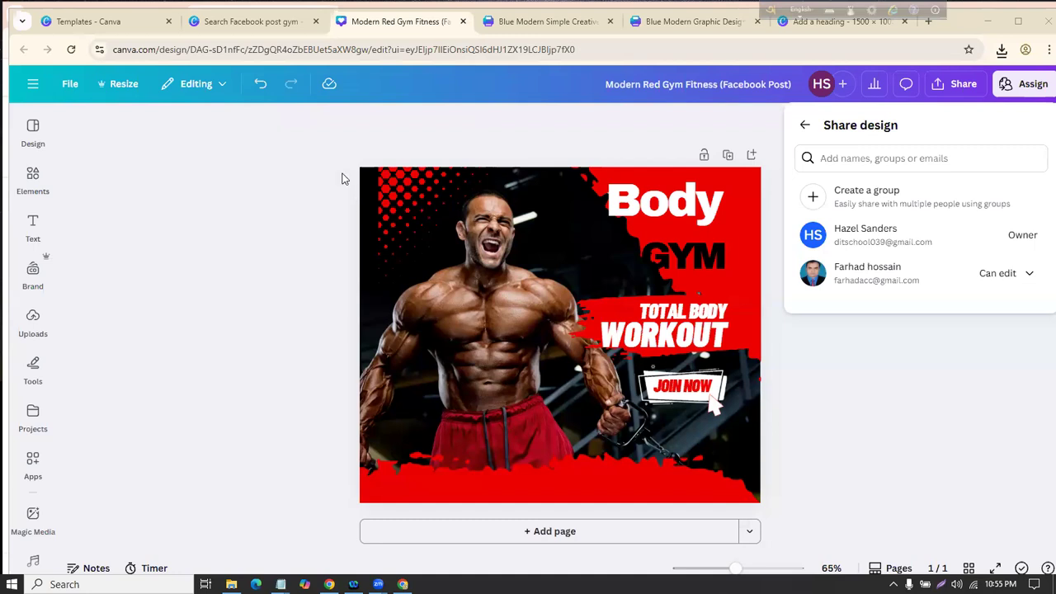
left_click(247, 21)
Step: Close the gym template preview and replace the query with 'instagram post car wash'
scroll(631, 436, "down", 3)
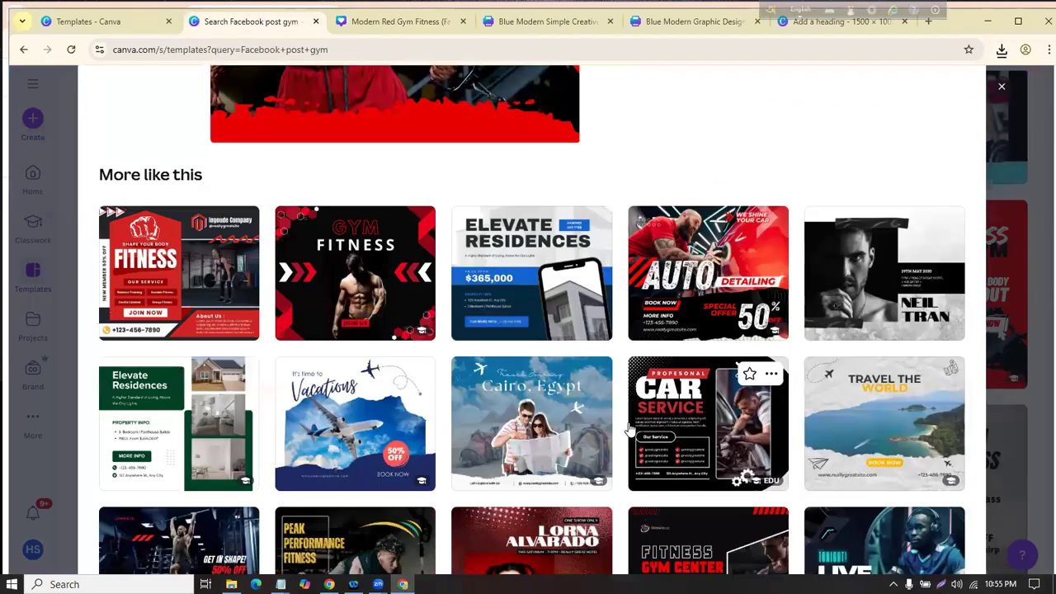
scroll(631, 419, "up", 2)
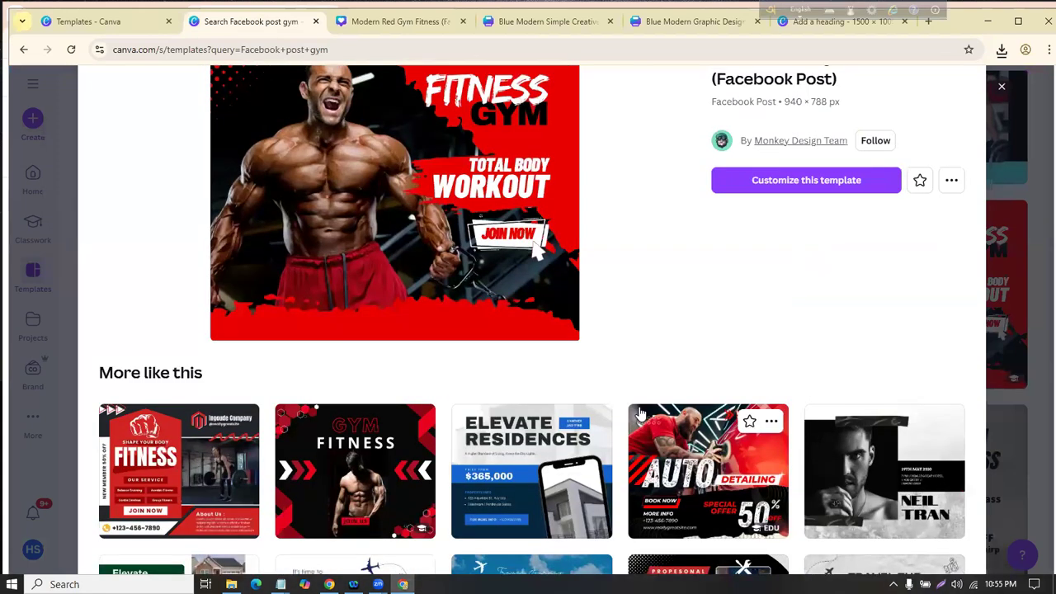
scroll(742, 346, "up", 1)
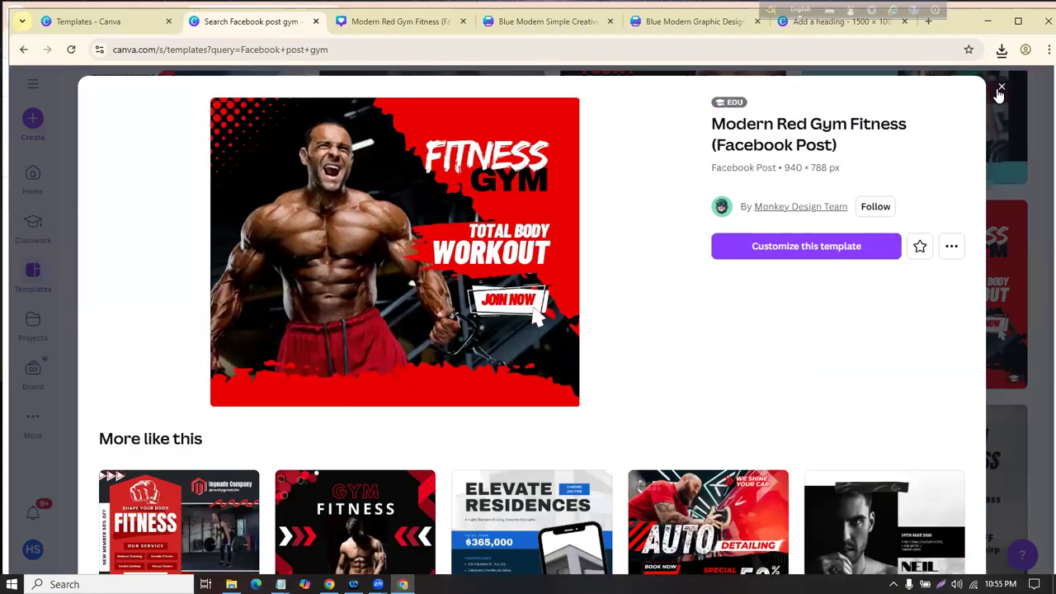
left_click(1002, 87)
scroll(479, 201, "up", 10)
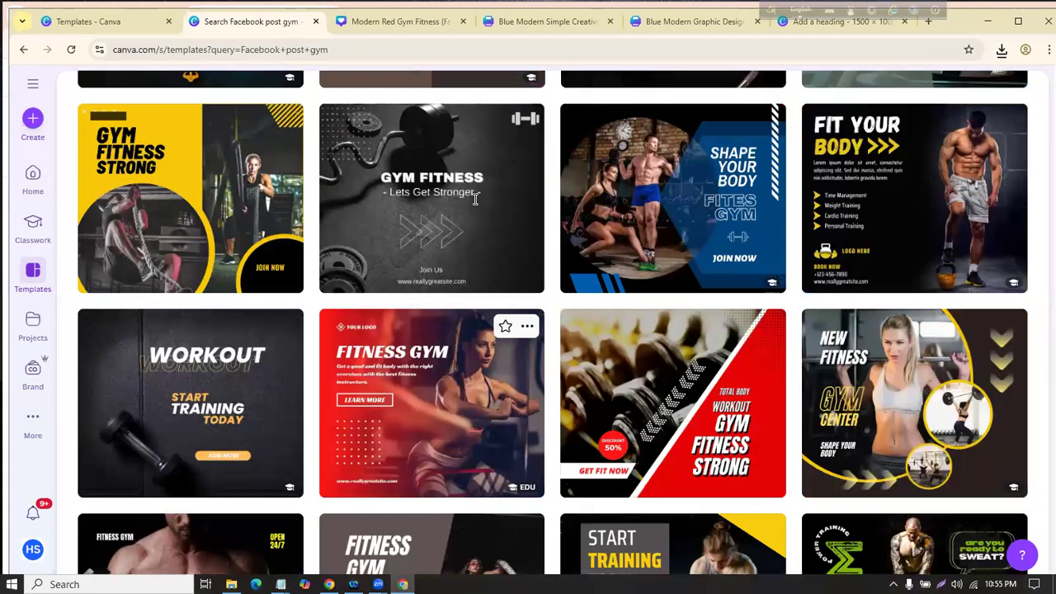
left_click(346, 223)
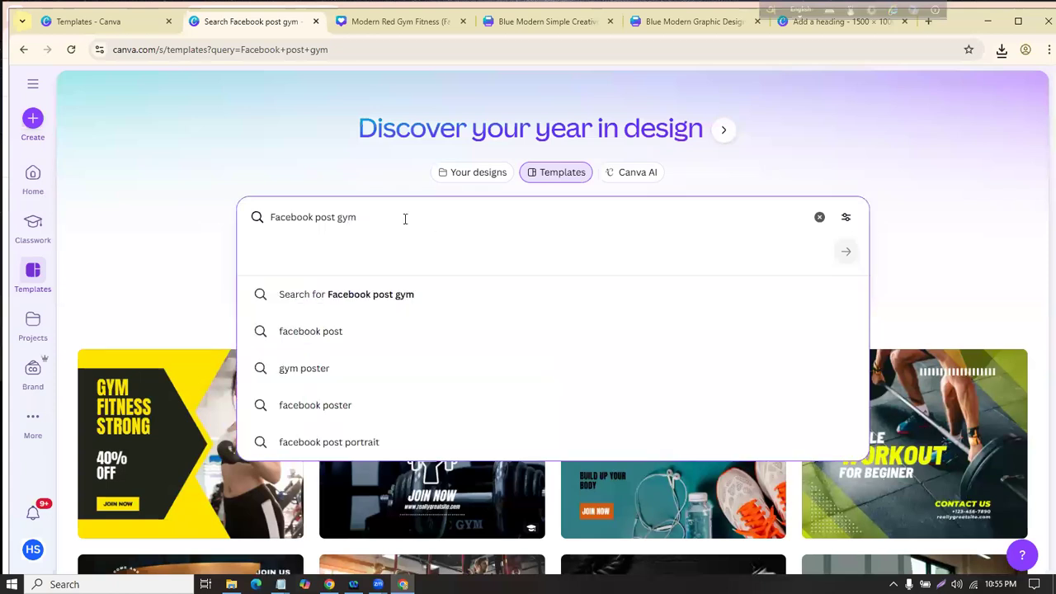
left_click_drag(404, 217, 212, 206)
type("o")
key("BackSpace")
type("instagram post car")
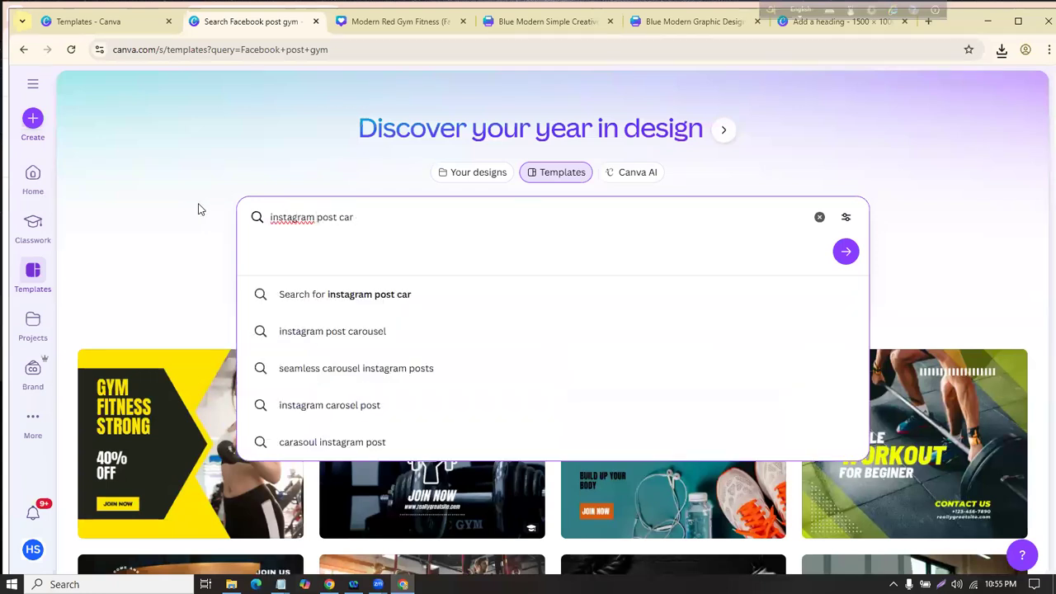
type(" wash")
Step: Run the 'instagram post car wash' search and scan the results, briefly marking templates in red
key("Return")
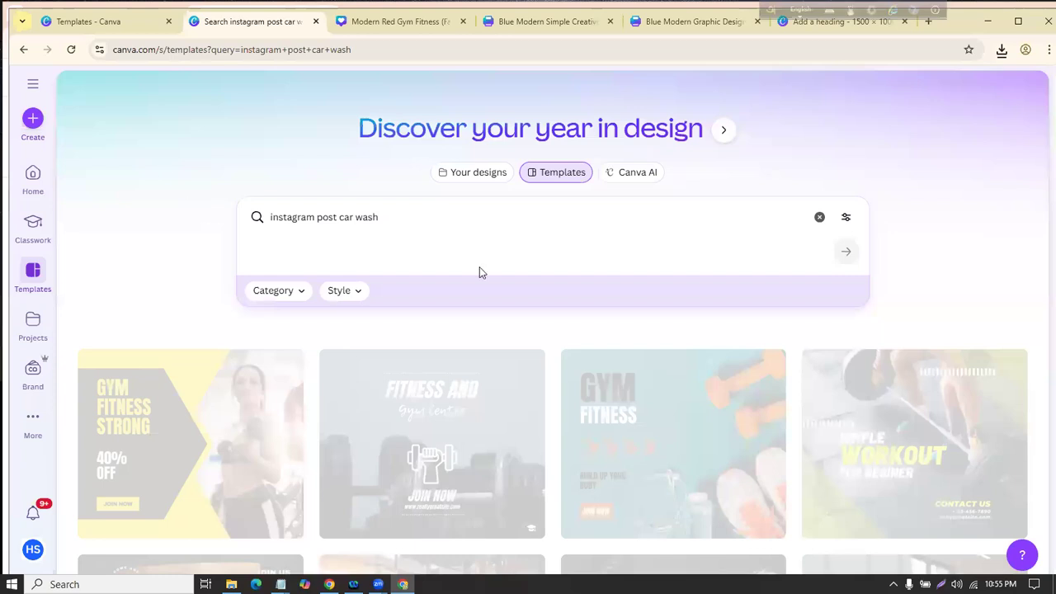
scroll(485, 283, "down", 5)
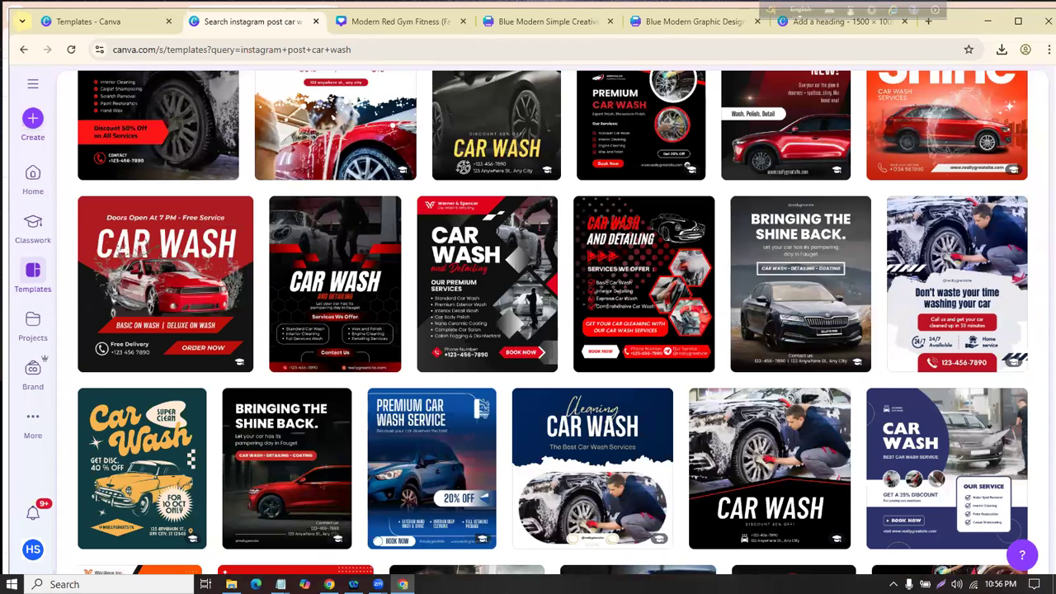
mouse_move(387, 196)
left_mouse_down()
mouse_move(446, 334)
mouse_move(593, 324)
mouse_move(555, 192)
mouse_move(516, 116)
left_mouse_up()
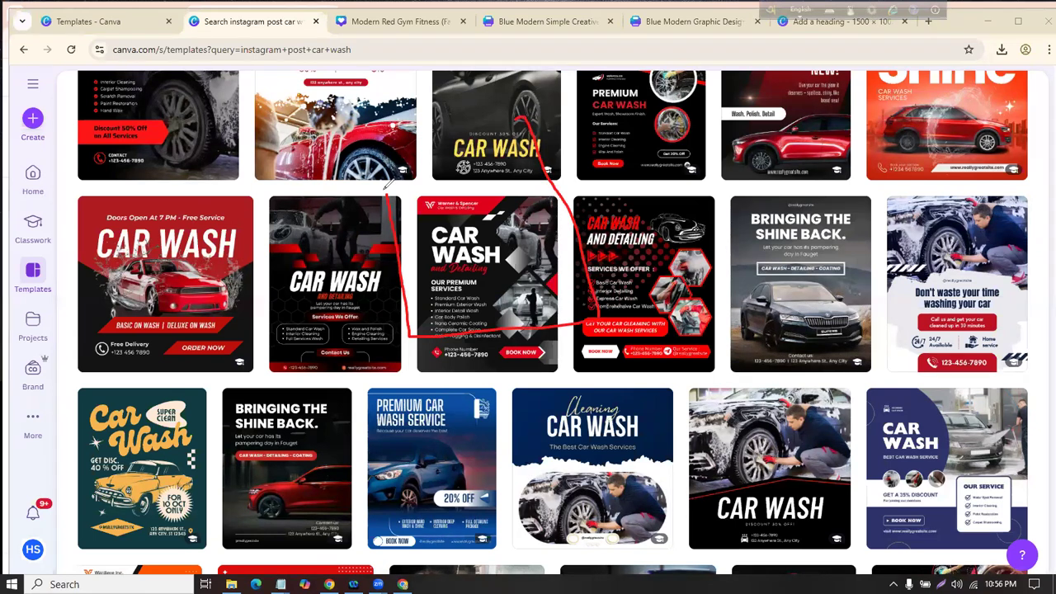
mouse_move(384, 185)
left_mouse_down()
mouse_move(467, 135)
mouse_move(503, 128)
left_mouse_up()
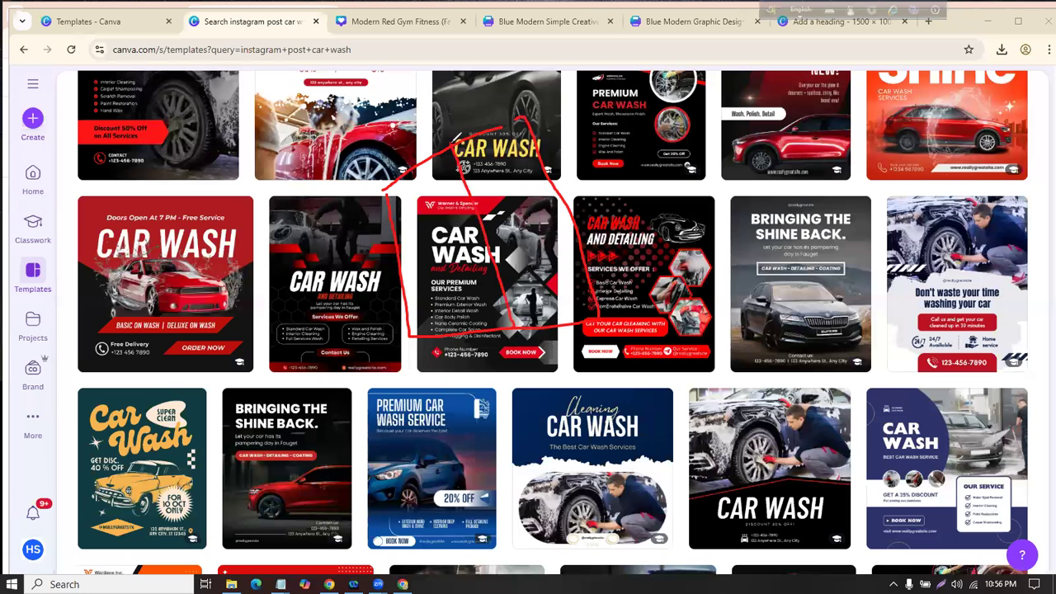
left_click_drag(396, 262, 561, 227)
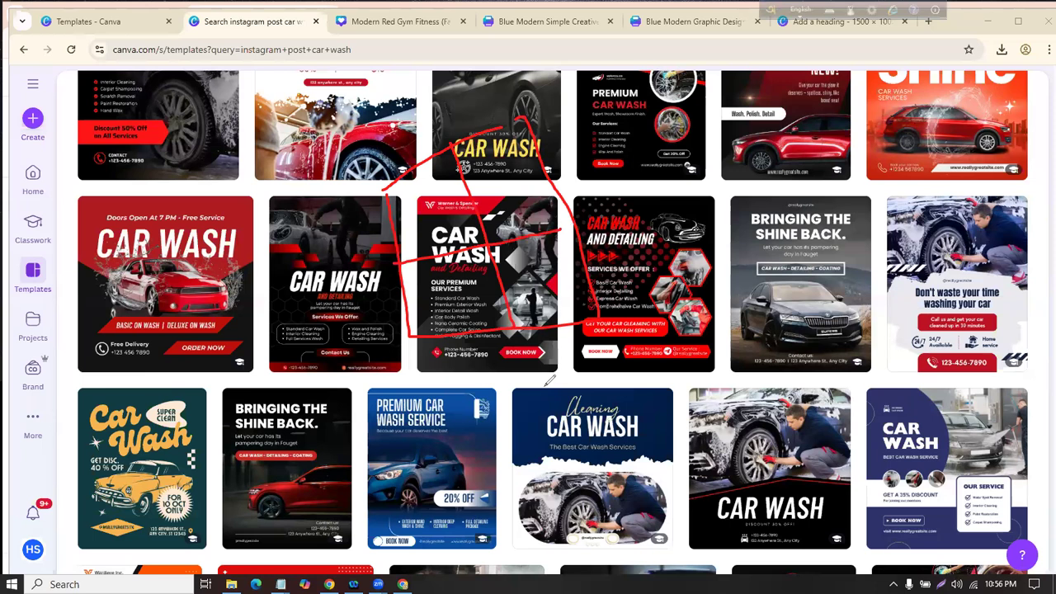
key("Escape")
scroll(474, 277, "up", 3)
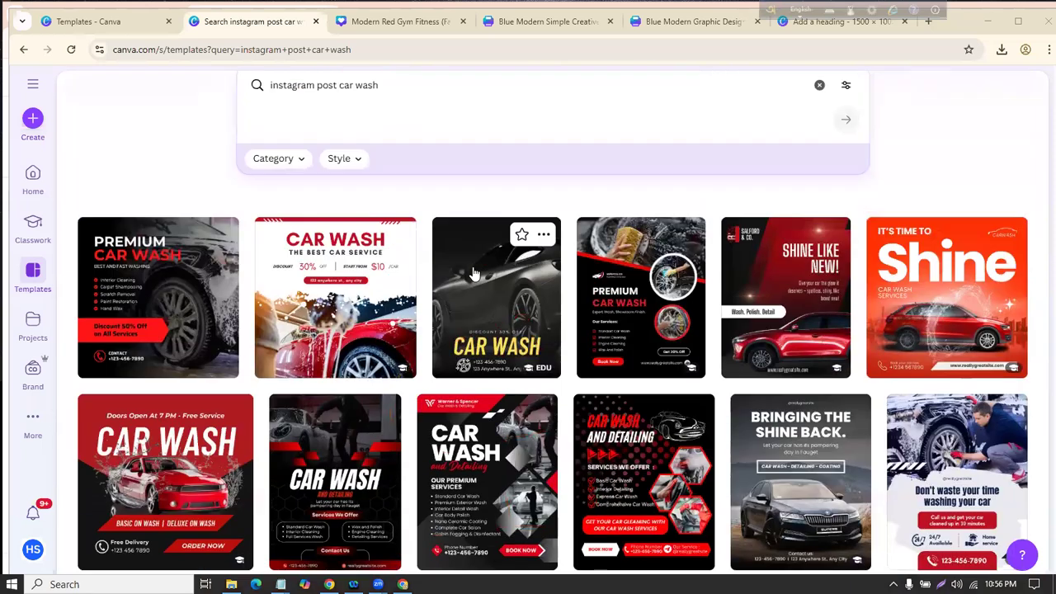
scroll(474, 281, "down", 3)
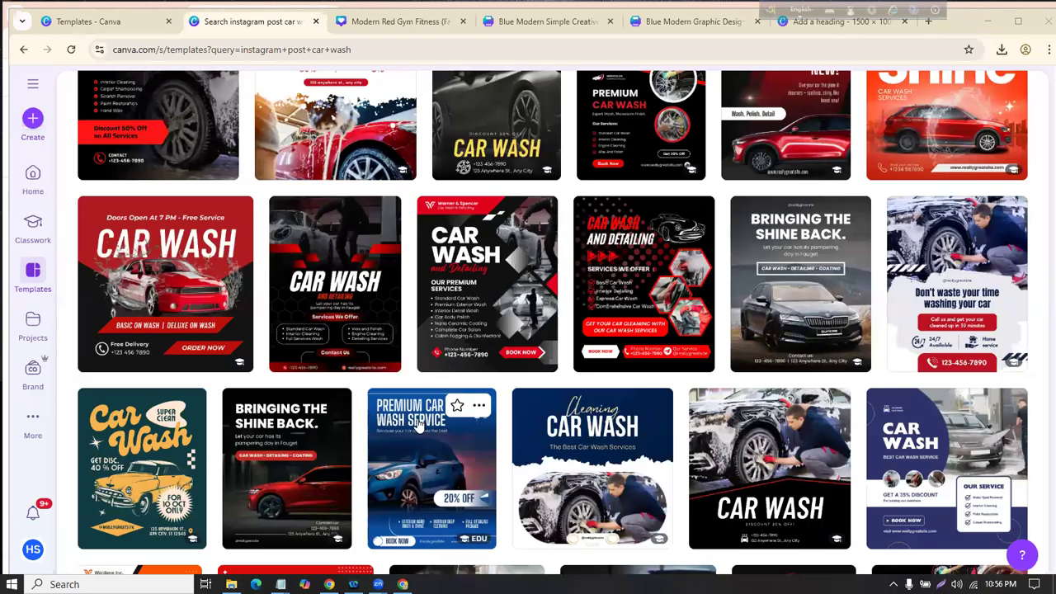
scroll(461, 262, "down", 2)
scroll(460, 262, "down", 1)
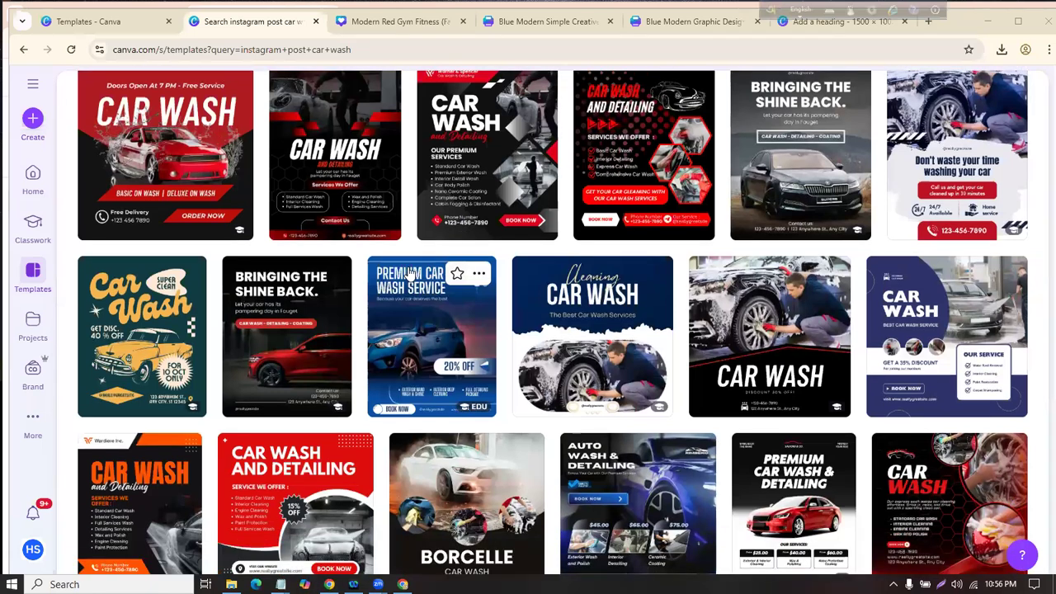
scroll(610, 178, "up", 1)
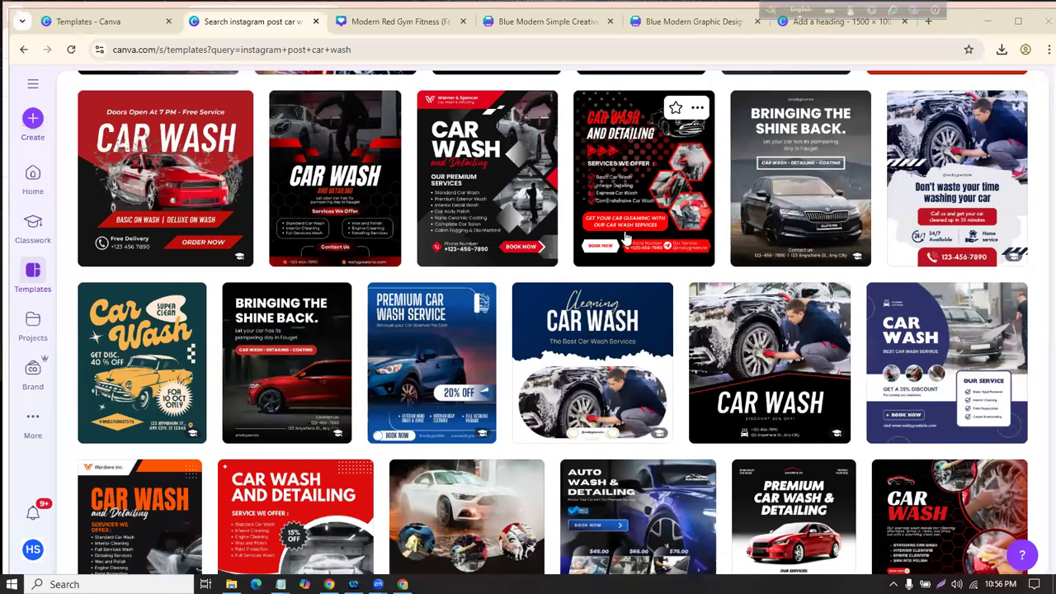
scroll(626, 237, "up", 1)
Step: Preview the 1080 × 1350 px Car Wash and Detailing template and start a design from it
left_click(627, 206)
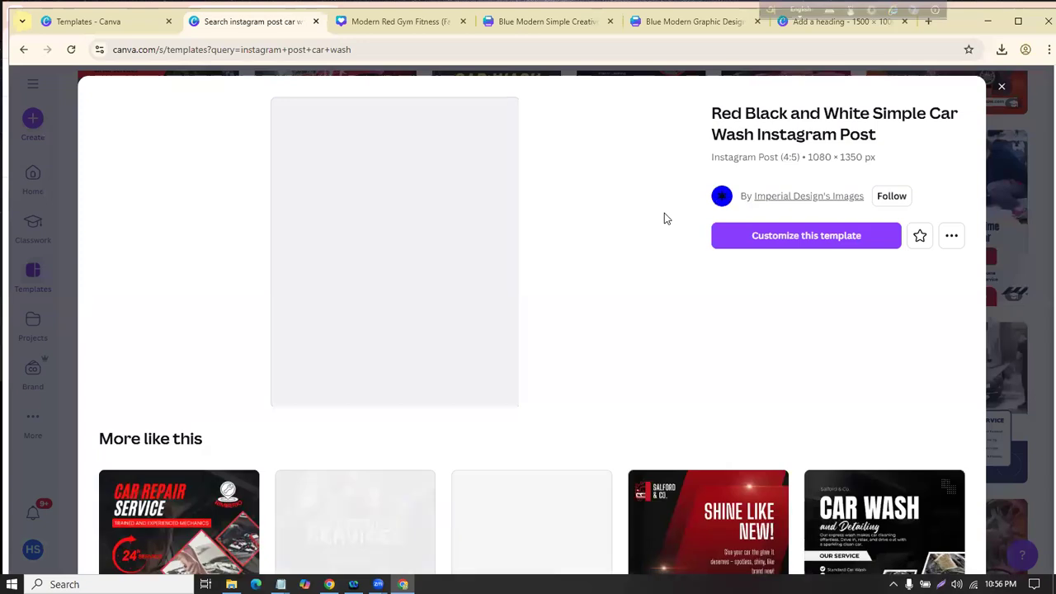
mouse_move(802, 145)
left_mouse_down()
mouse_move(844, 151)
mouse_move(870, 136)
mouse_move(866, 165)
left_mouse_up()
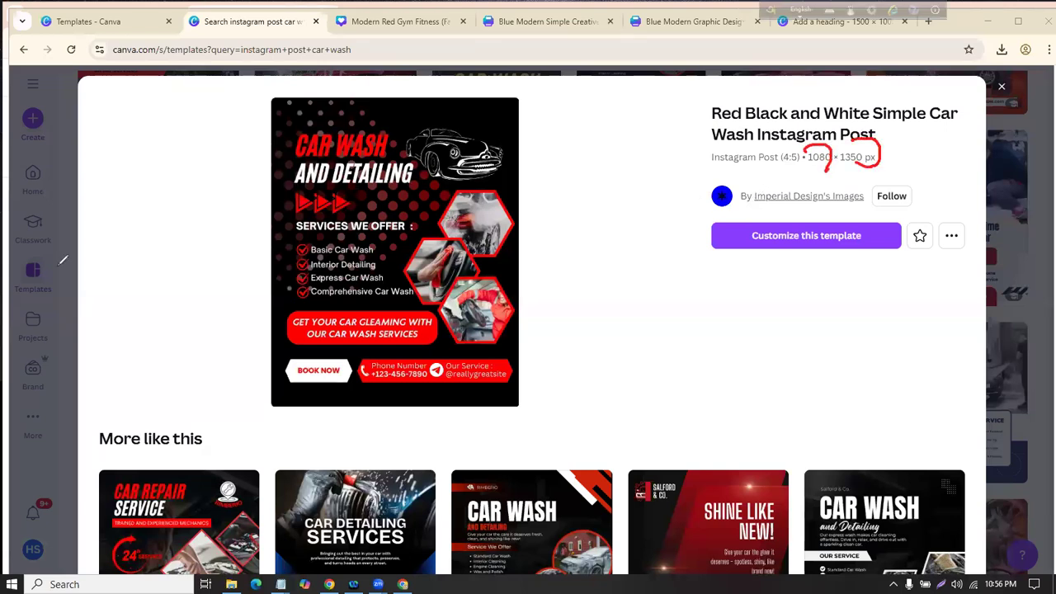
left_click(775, 238)
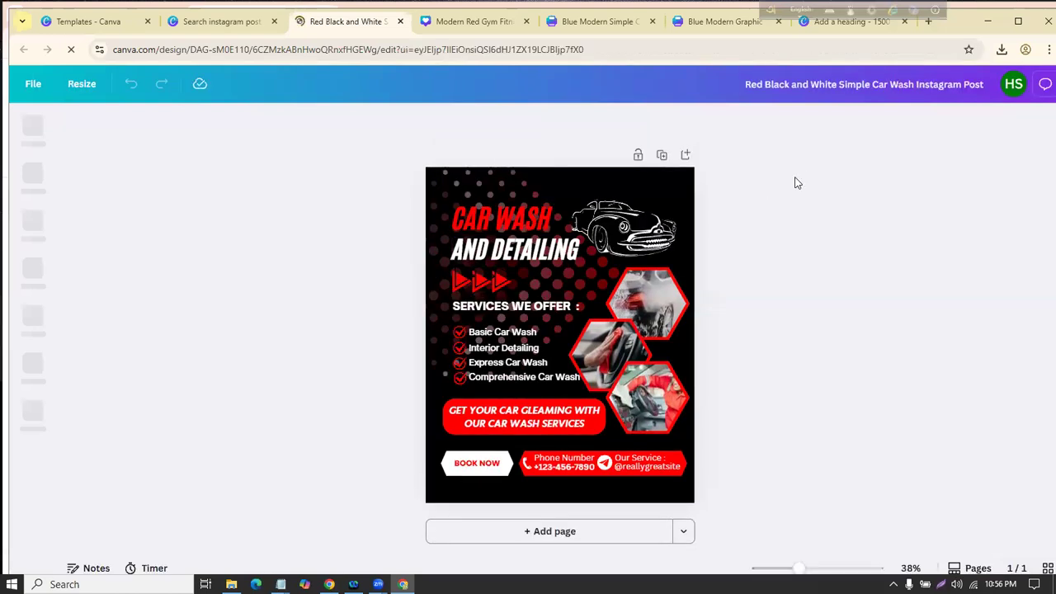
left_click(506, 209)
left_click(652, 235)
left_click(781, 231)
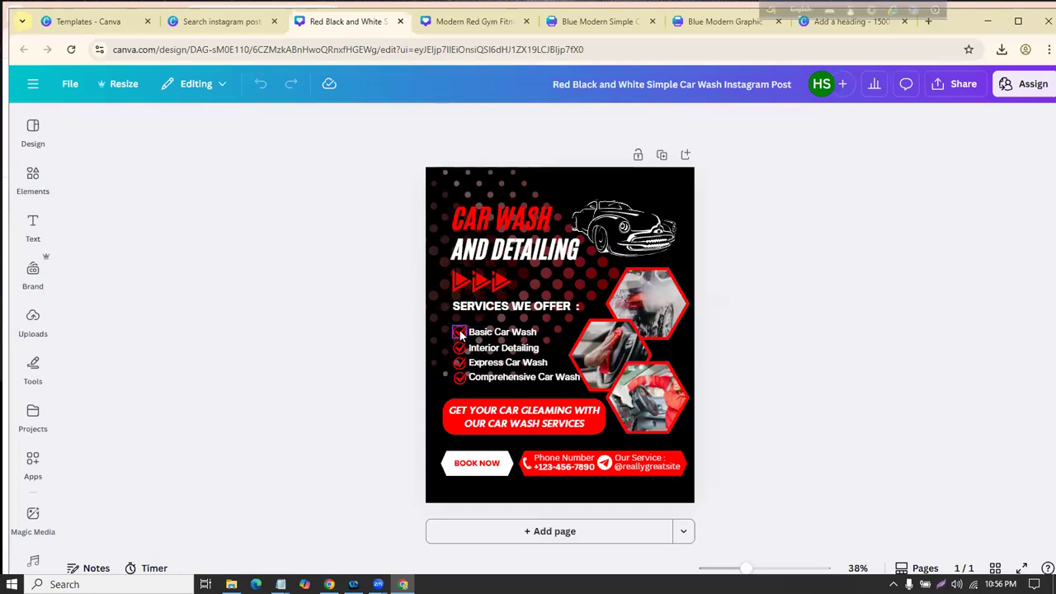
right_click(459, 329)
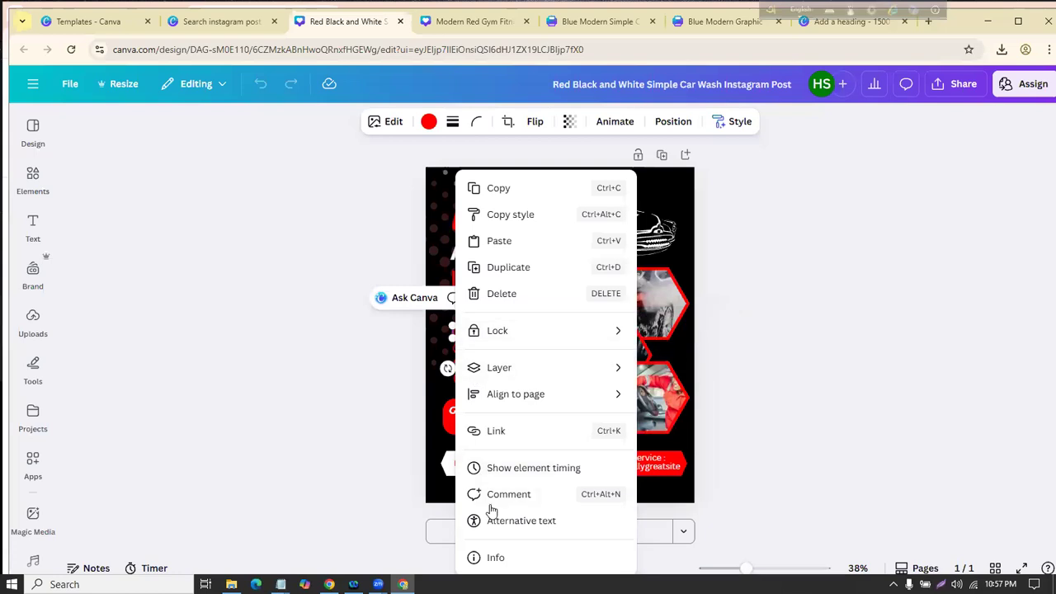
left_click(495, 557)
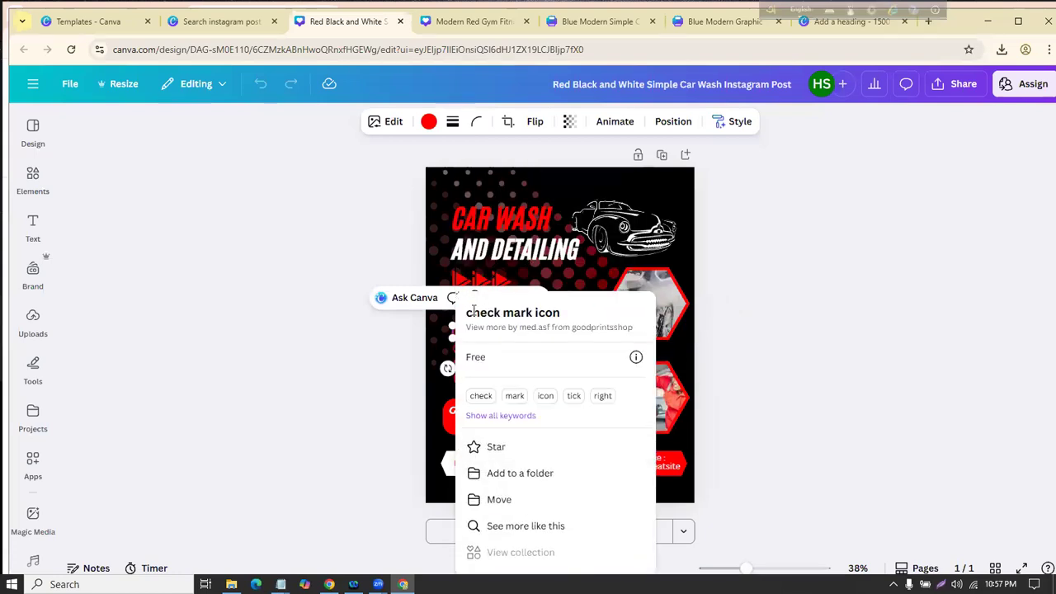
left_click_drag(473, 313, 777, 258)
left_click(778, 258)
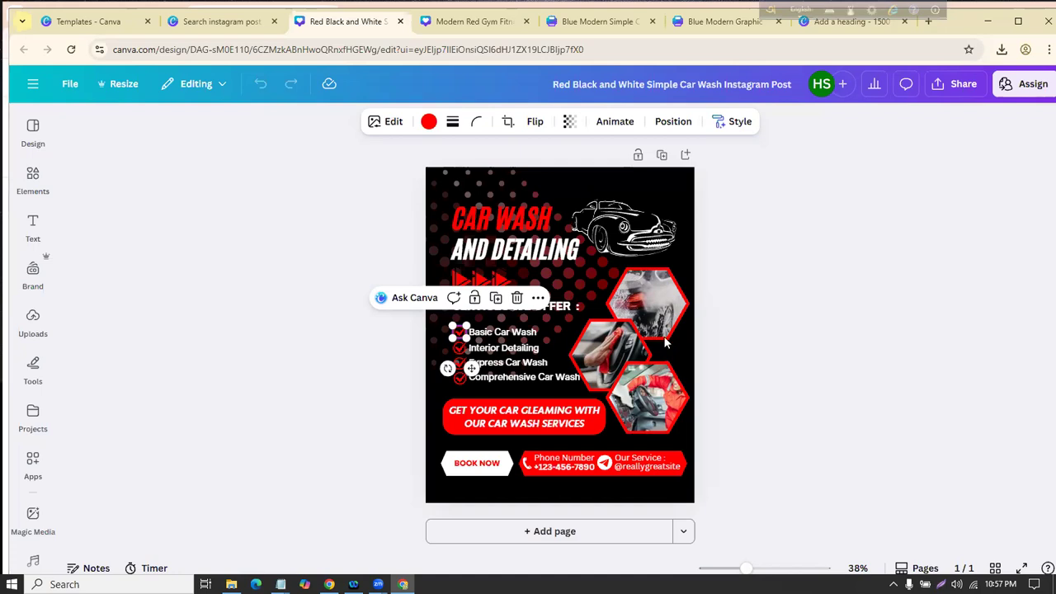
left_click(320, 235)
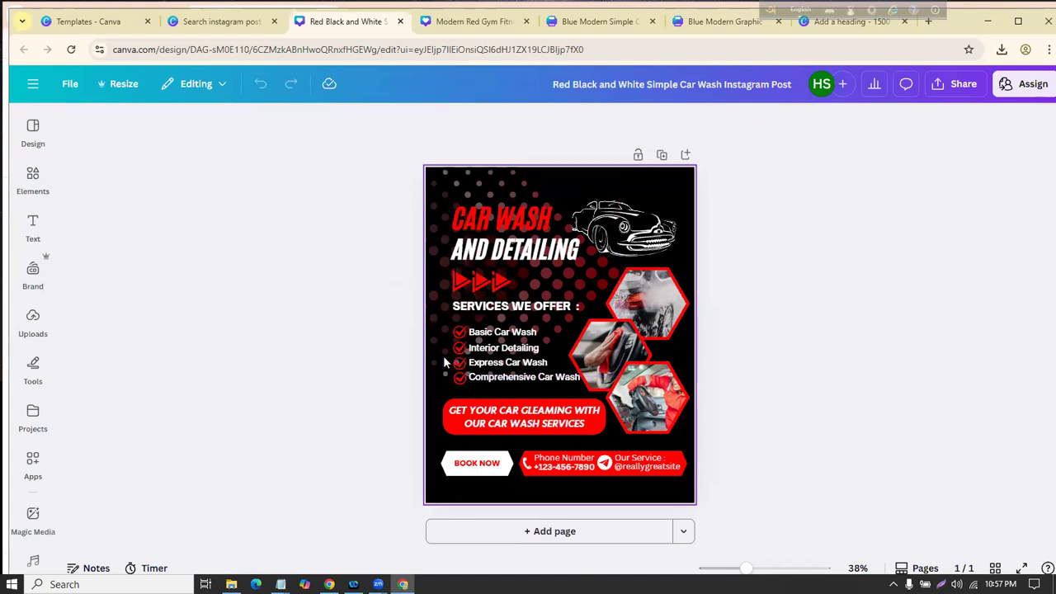
Step: In Class-2.txt, start a new line '-Custom design,' below Template design and zoom out
mouse_move(281, 584)
left_click(325, 546)
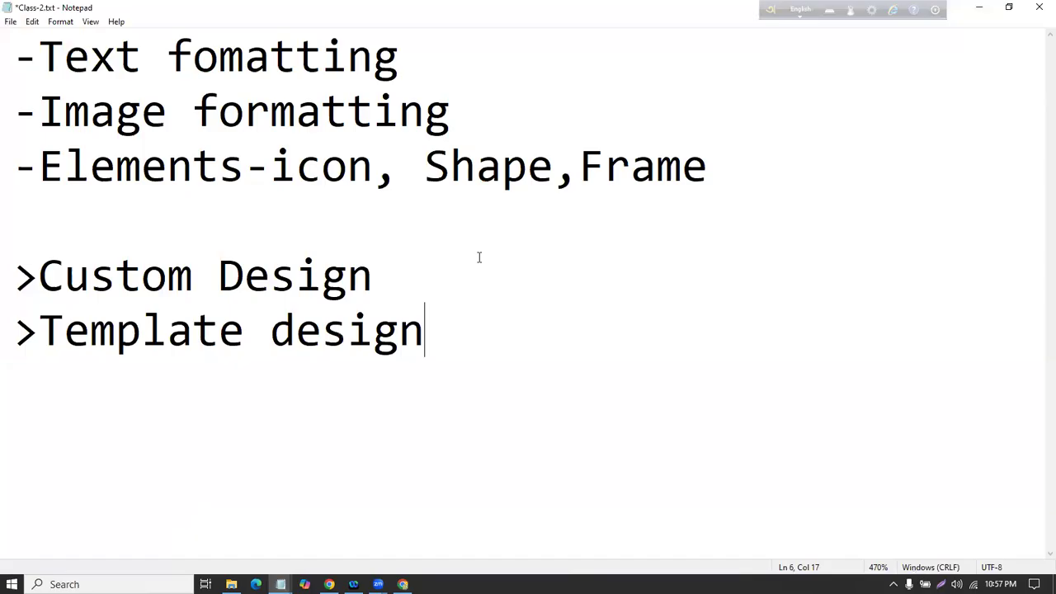
key("Return")
key("Return")
type("-")
key("BackSpace")
key("BackSpace")
key("Return")
type("-Cus")
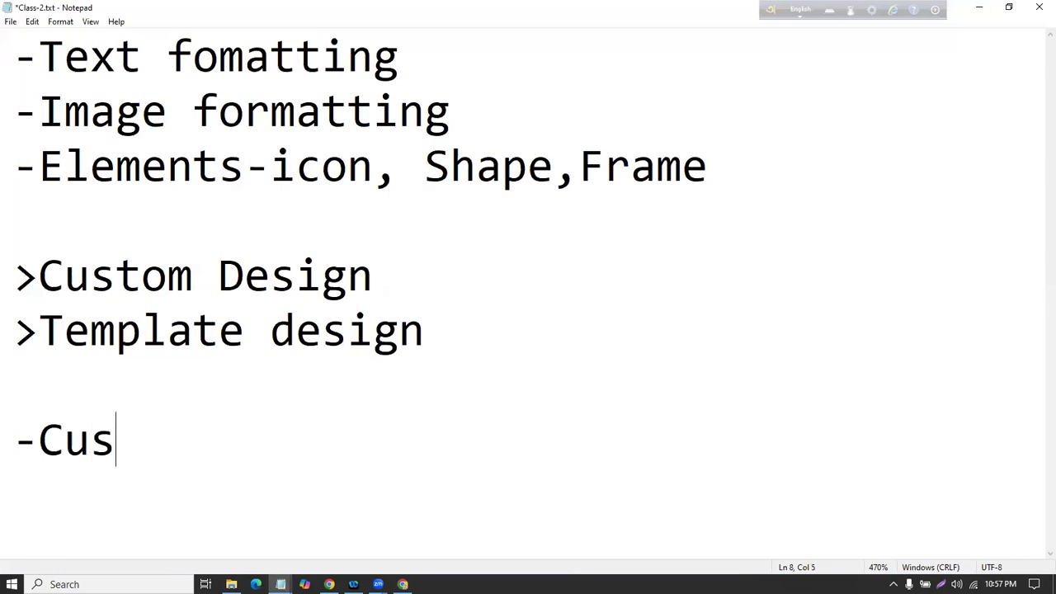
type("tom design,")
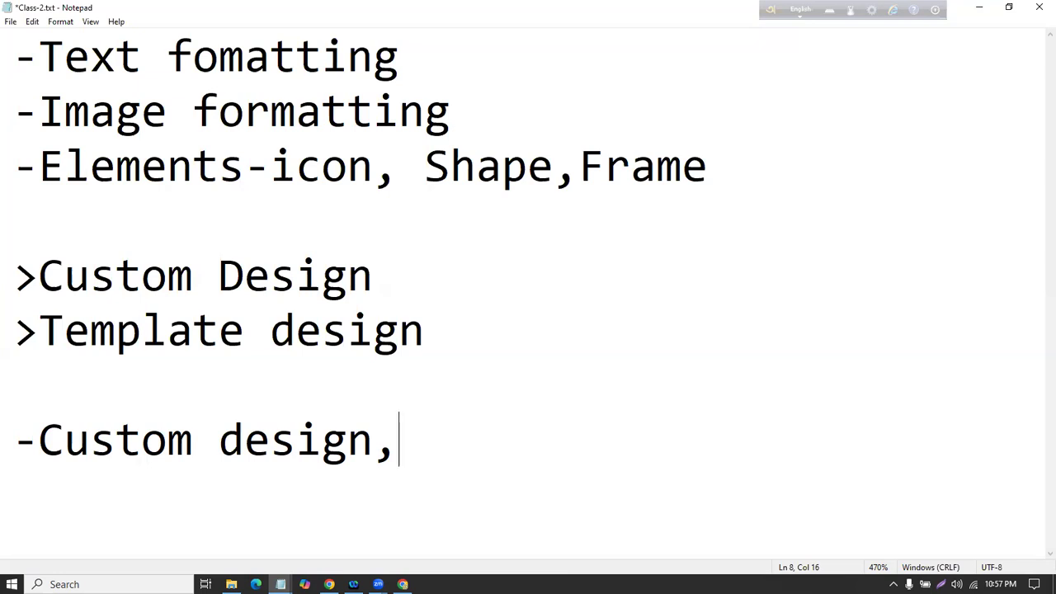
key("ctrl+minus")
key("ctrl+minus")
key("ctrl+minus")
key("ctrl+minus")
key("ctrl+minus")
key("ctrl+minus")
key("ctrl+minus")
key("ctrl+minus")
key("ctrl+minus")
key("ctrl+minus")
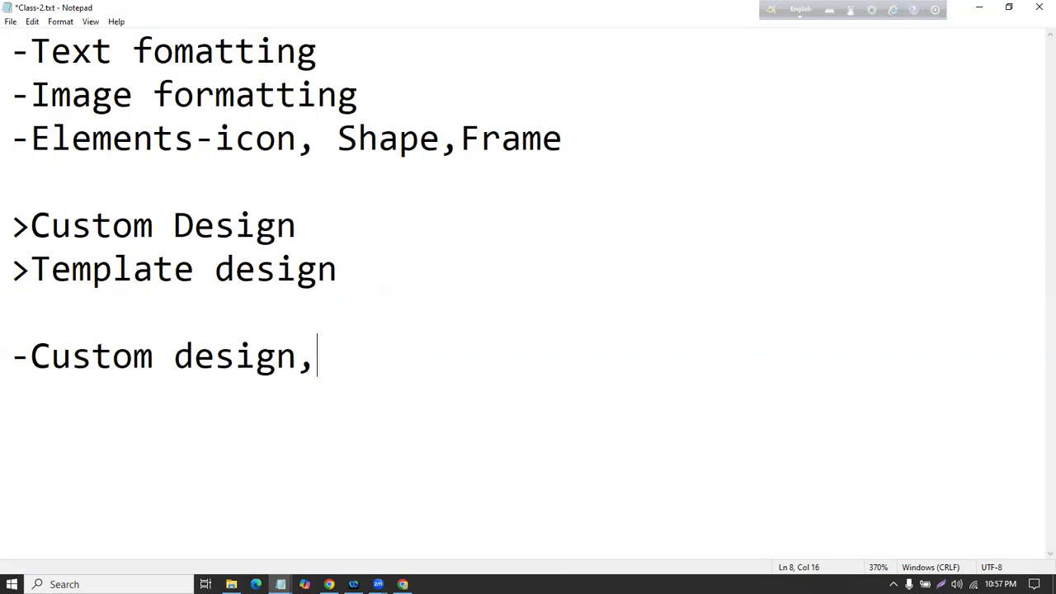
Step: Complete the line with 'Font style,Color combination' and zoom out further
type("Font style,")
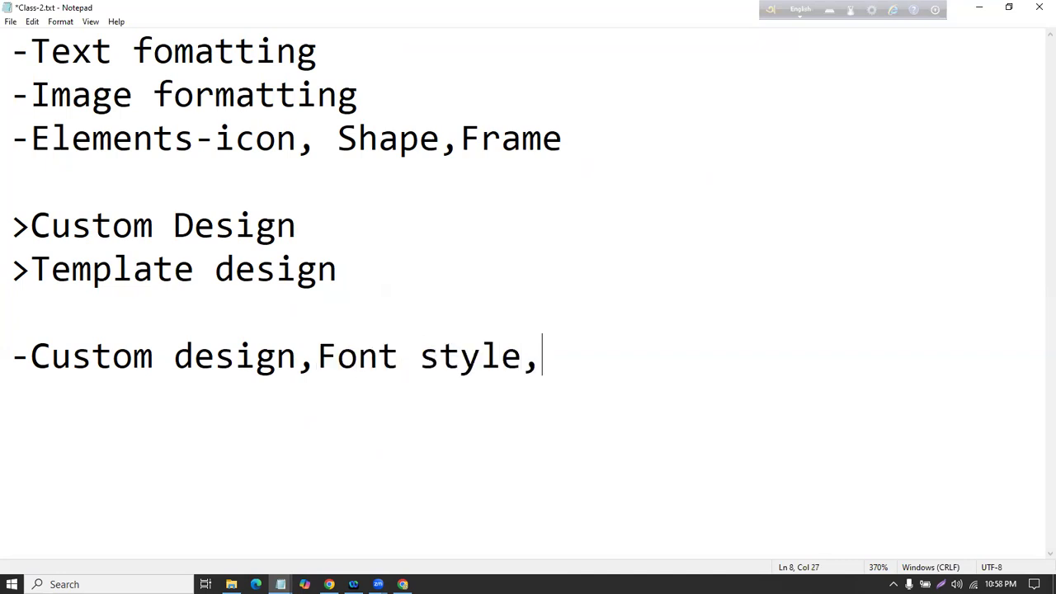
scroll(504, 294, "down", 7, "ctrl")
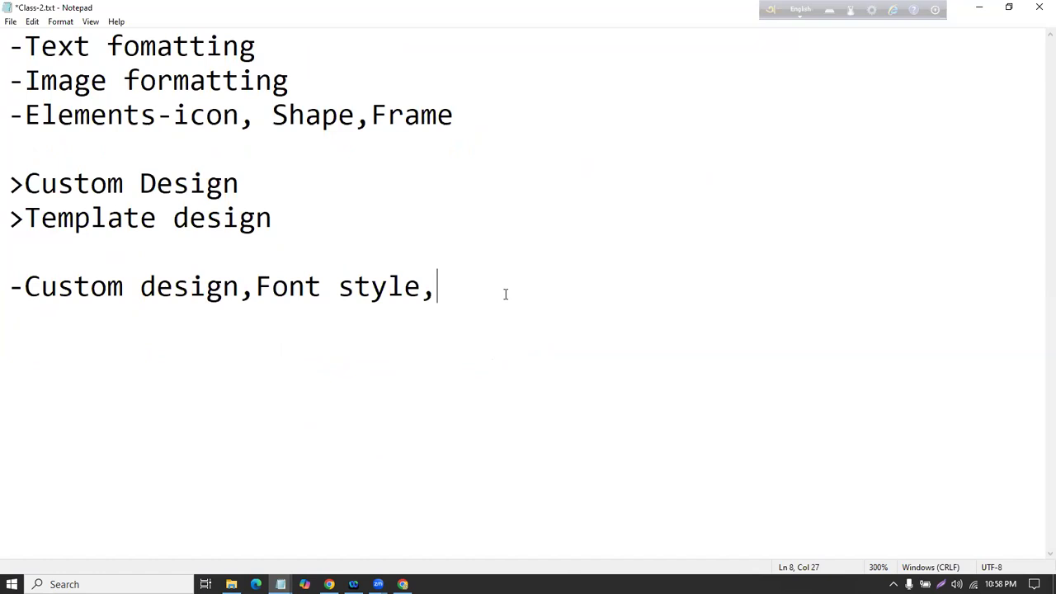
type("Color comi")
key("BackSpace")
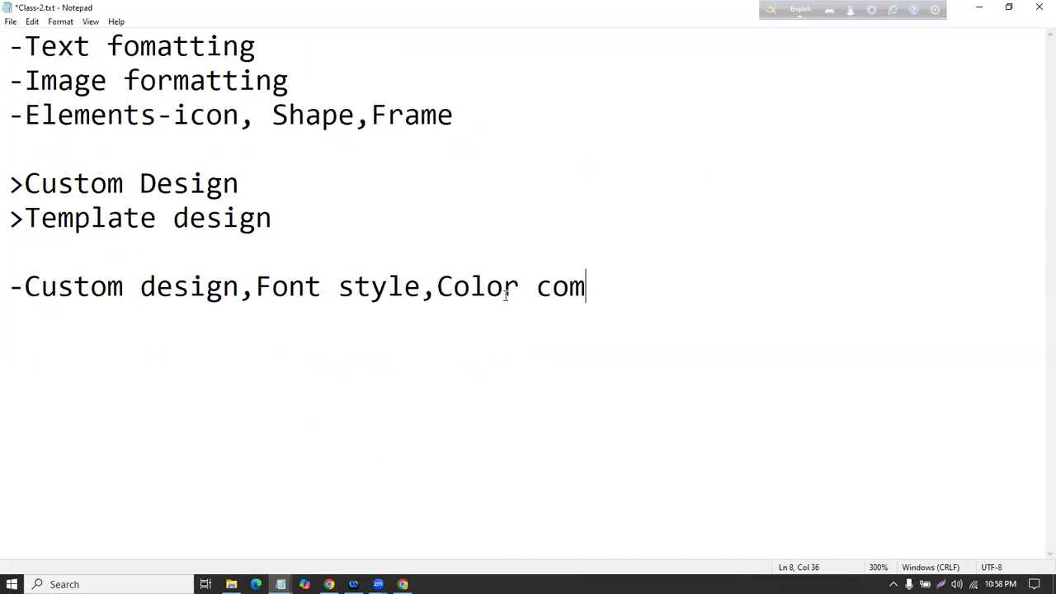
type("bination")
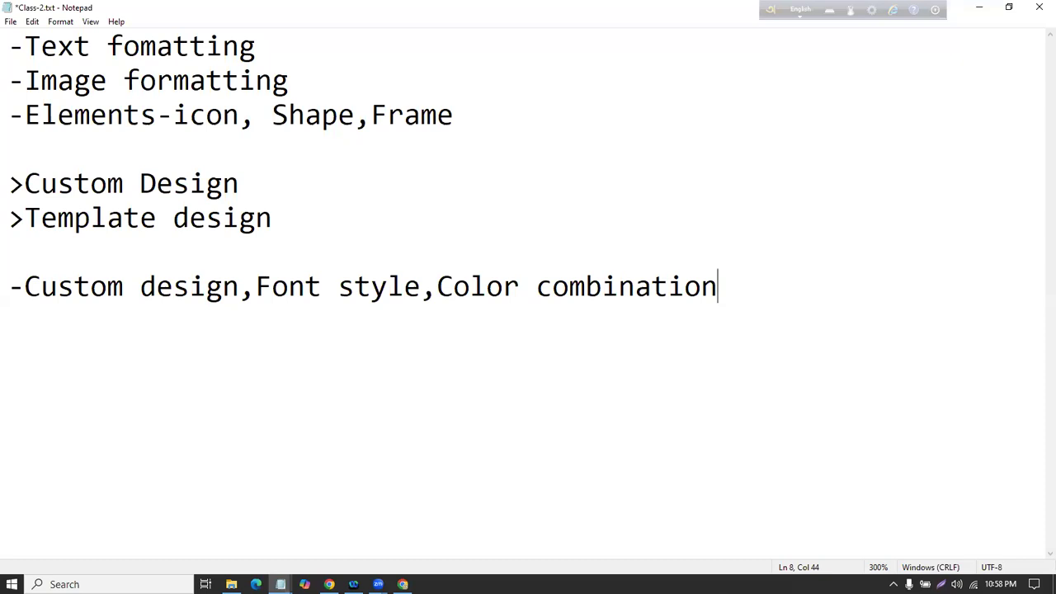
key("ctrl+minus")
key("ctrl+minus")
key("ctrl+minus")
key("ctrl+minus")
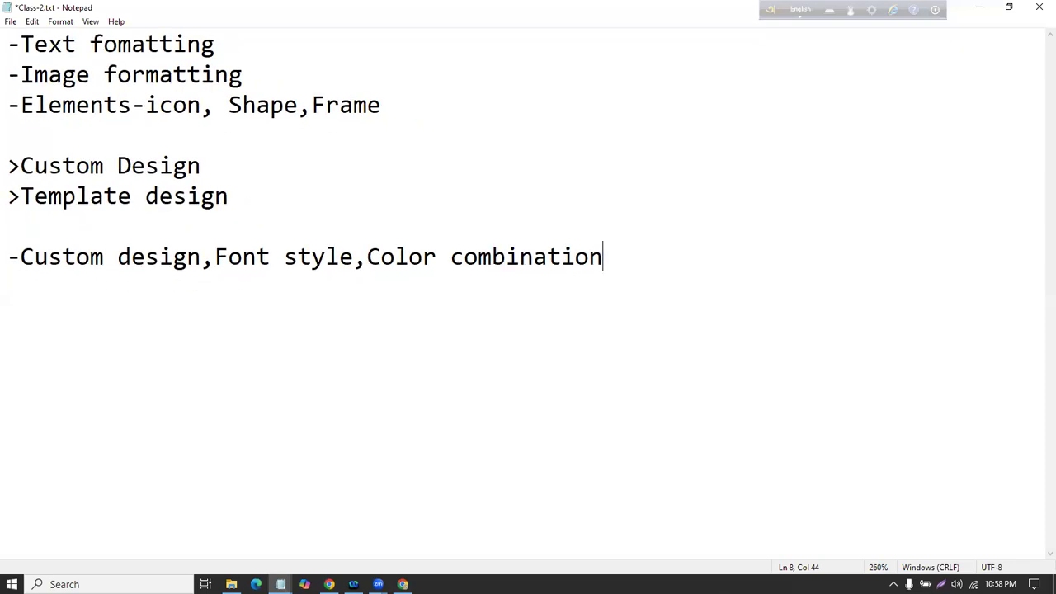
Step: Append ',Template Customize' after 'combination' on the topics line, shrinking the zoom to fit
type(",")
key("ctrl+minus")
key("ctrl+minus")
key("ctrl+minus")
key("ctrl+minus")
key("ctrl+minus")
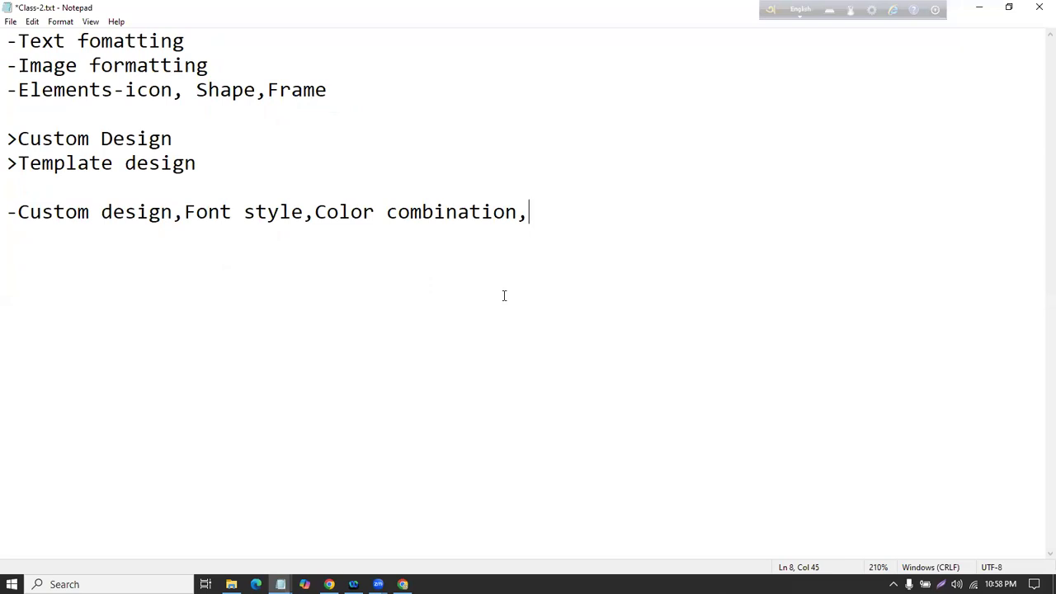
type("Template Customize")
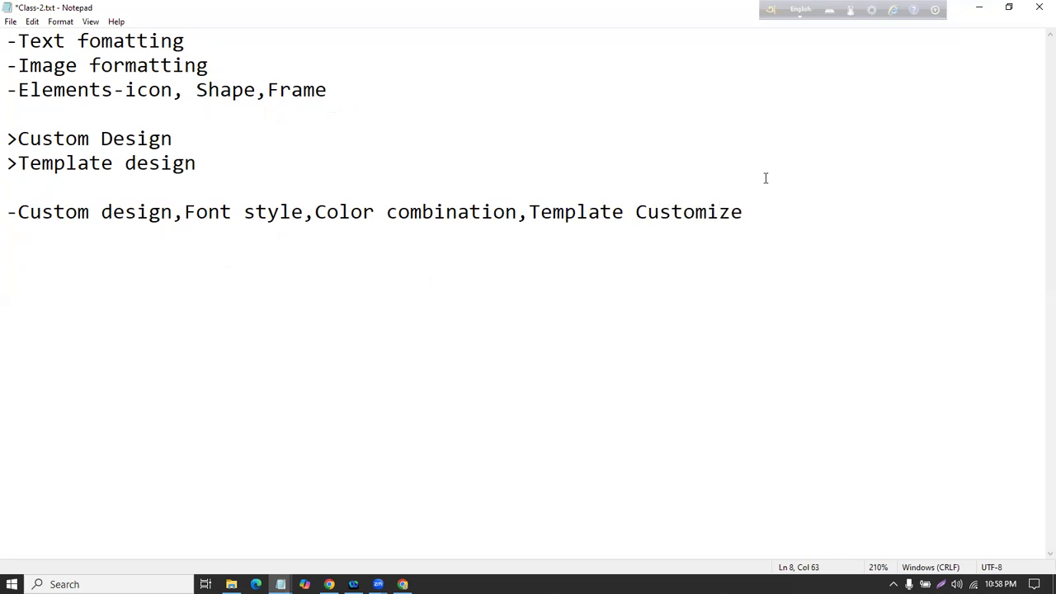
Step: Point out the Custom design topics, then add 'Template Research' to the end of the line
left_click_drag(6, 212, 745, 213)
left_click(188, 247)
left_click(614, 272)
left_click(745, 212)
type(",Template")
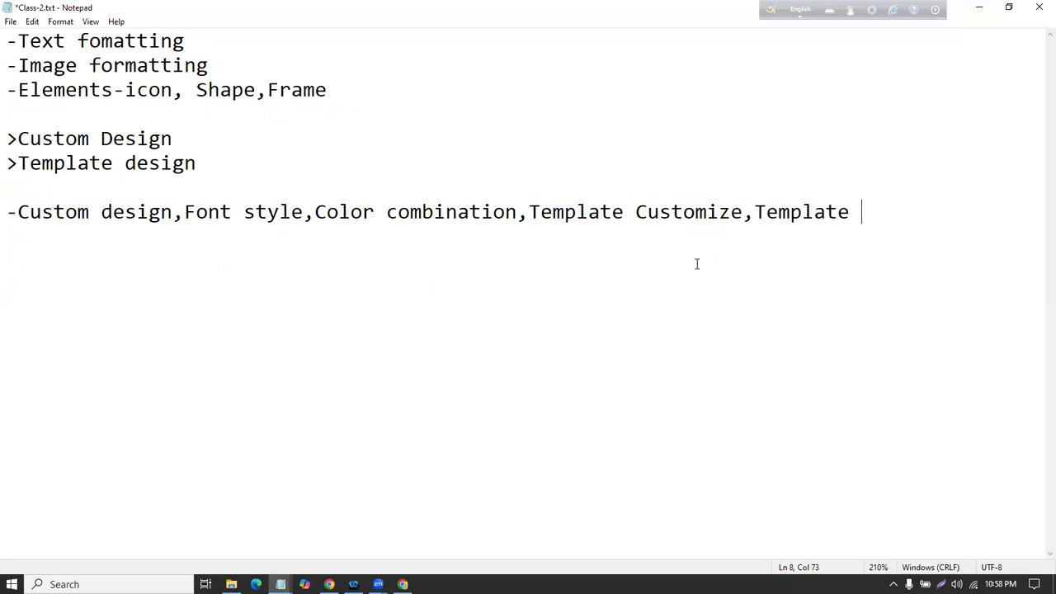
left_click(893, 221)
type("Researh")
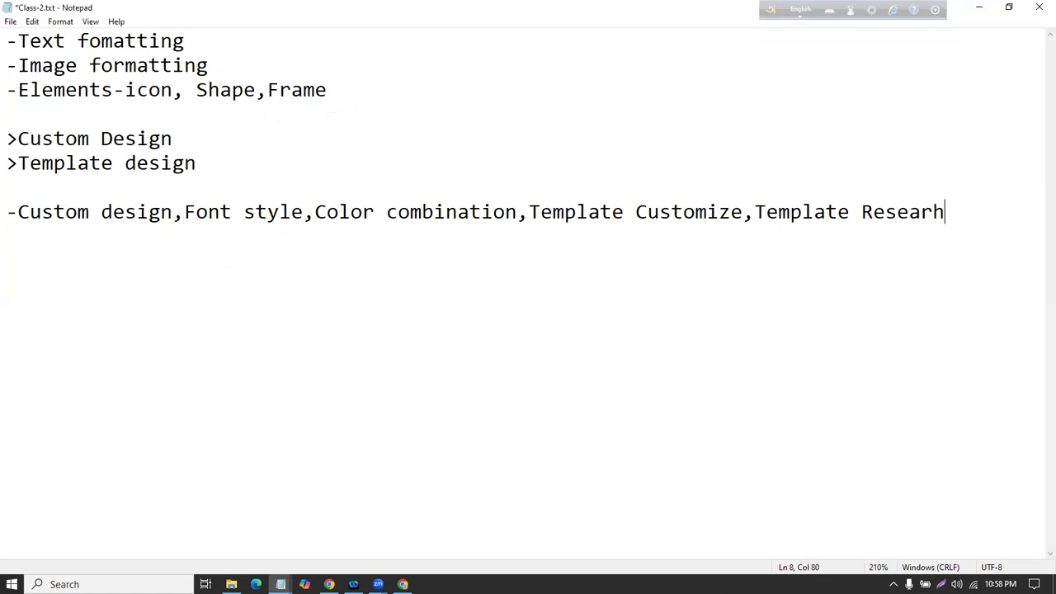
key("BackSpace")
Step: Finish typing 'Research' in the notes and switch over to the Canva browser window
type("h")
left_click(329, 584)
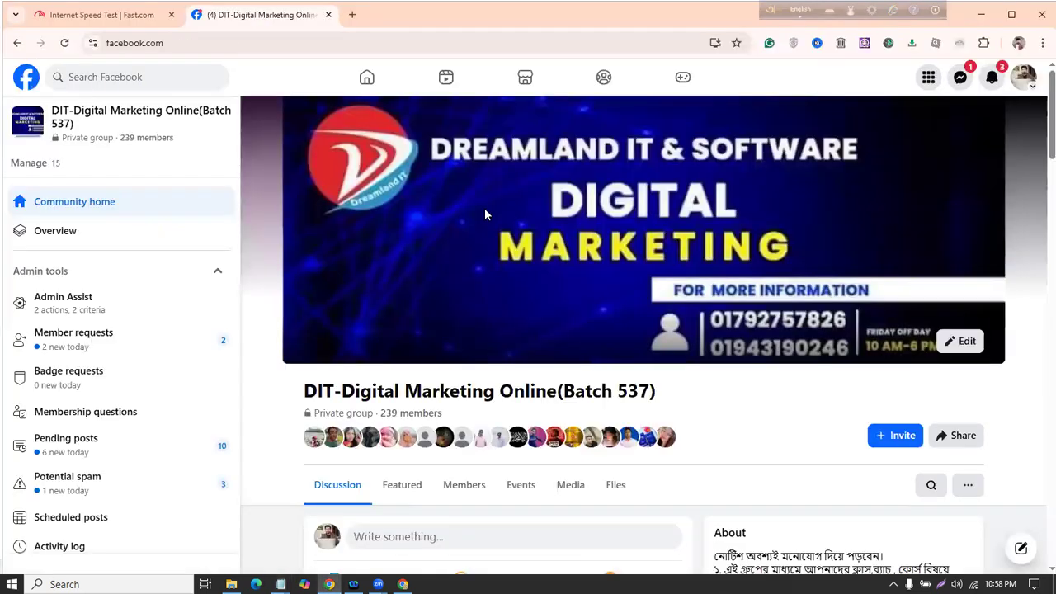
left_click(27, 77)
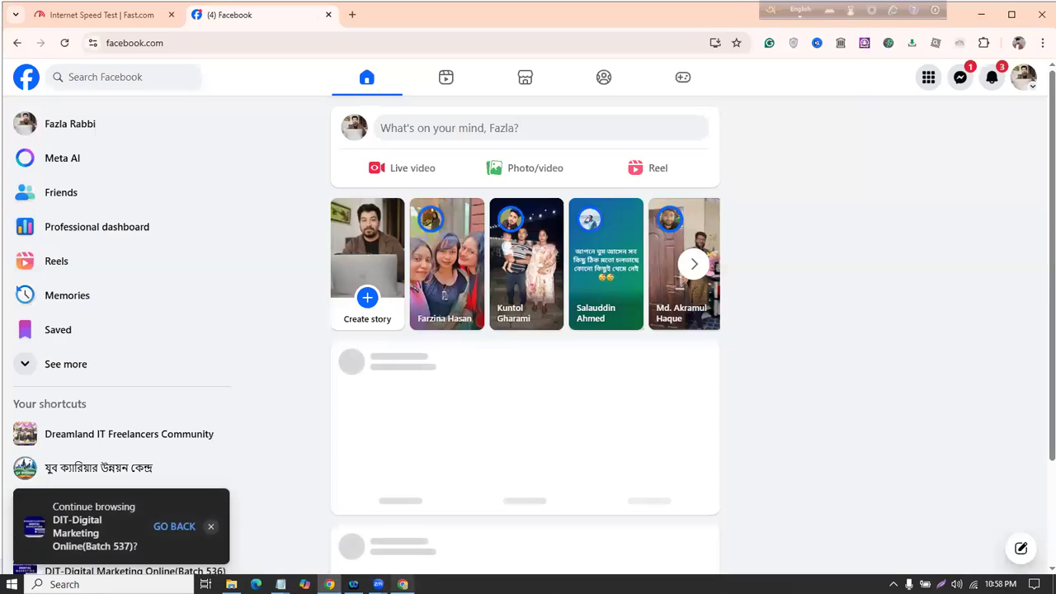
left_click(403, 584)
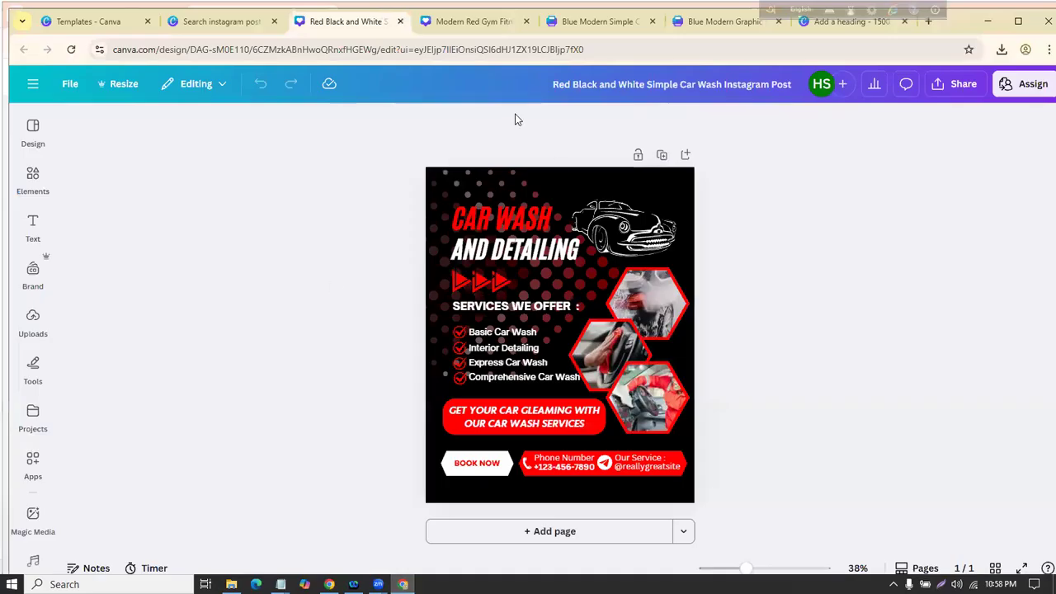
Step: Scroll the Instagram post search results and open the Car Rental template
key("ctrl+shift+Tab")
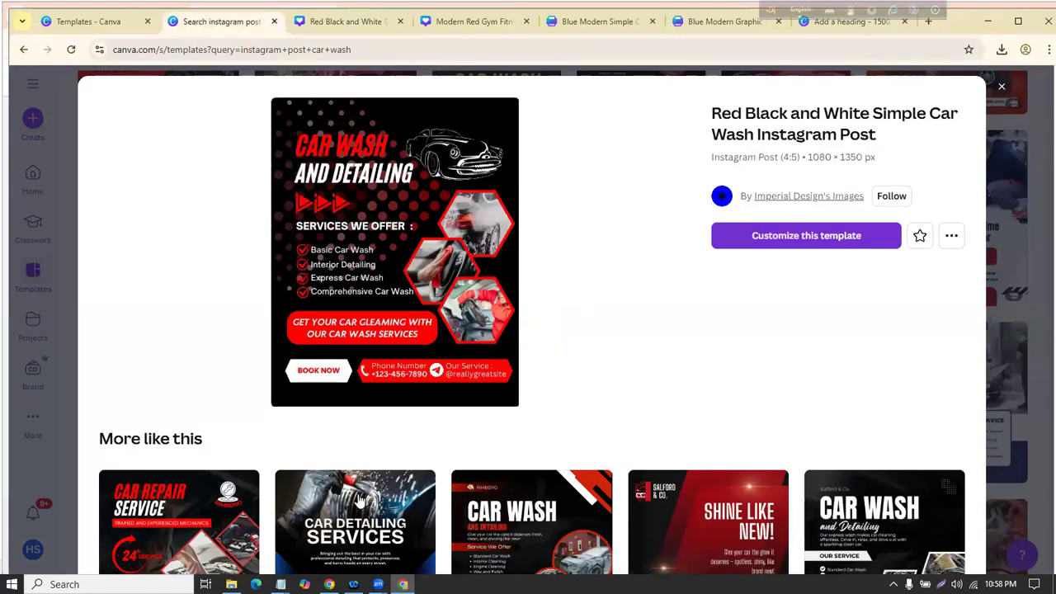
scroll(360, 424, "down", 5)
scroll(537, 286, "down", 4)
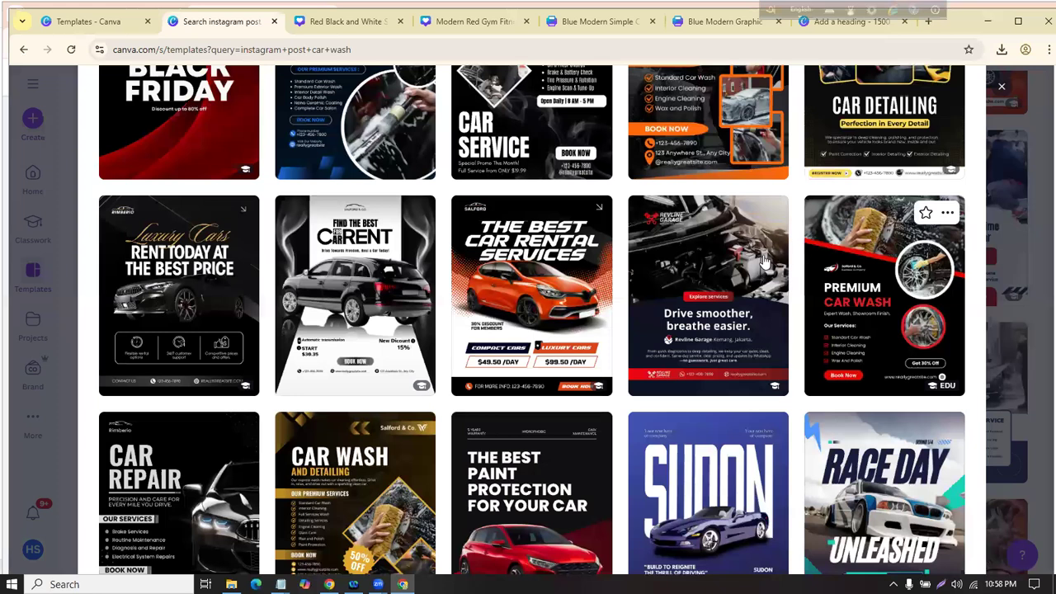
left_click(357, 277)
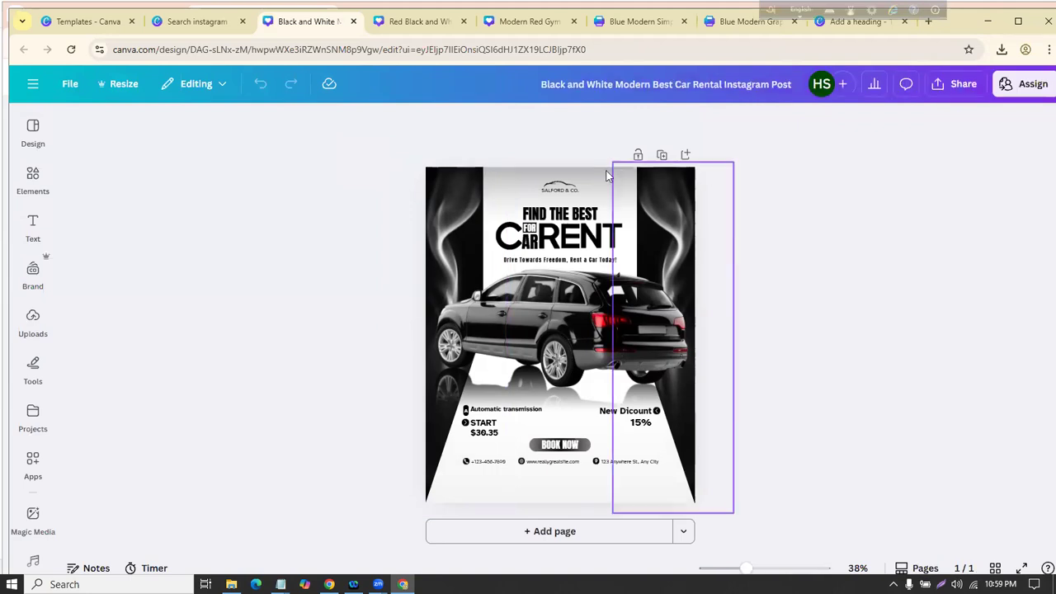
Step: Select the headline texts, car and smoke images and show the poster's Layers list
left_click_drag(783, 377, 716, 174)
left_click(865, 141)
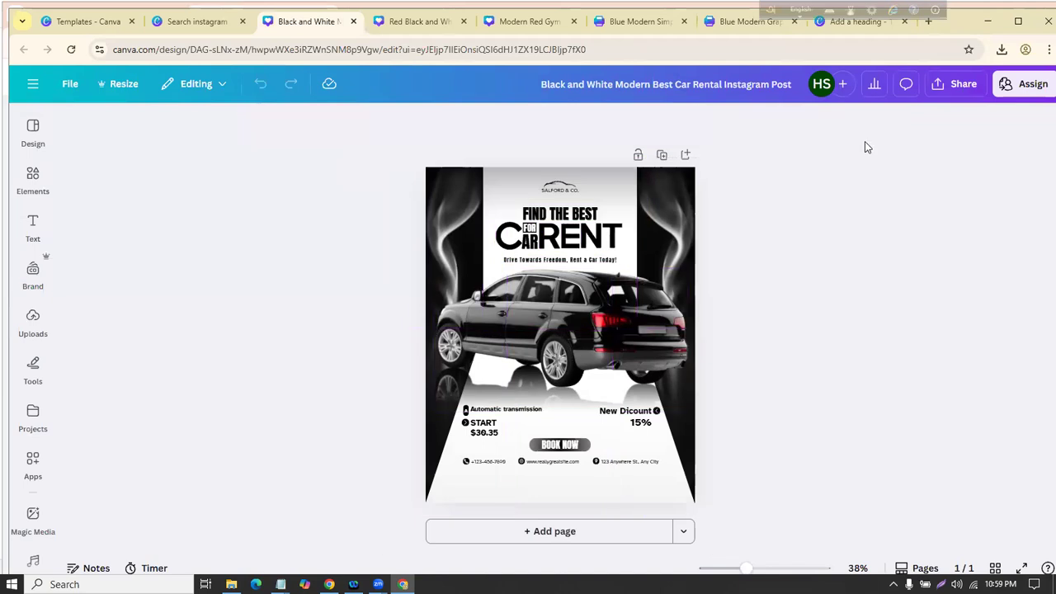
left_click_drag(324, 416, 861, 160)
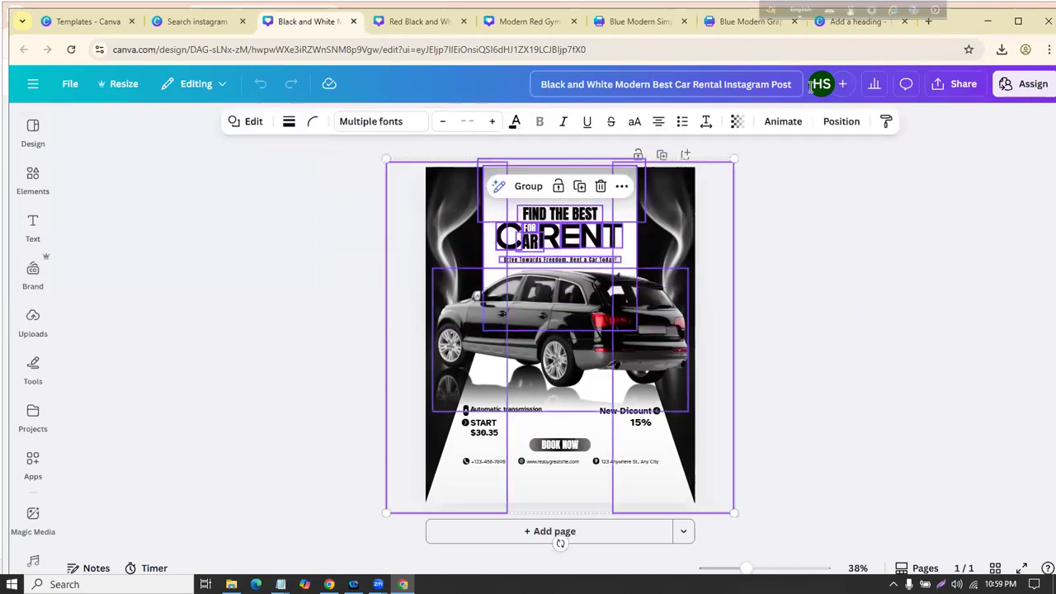
left_click(841, 122)
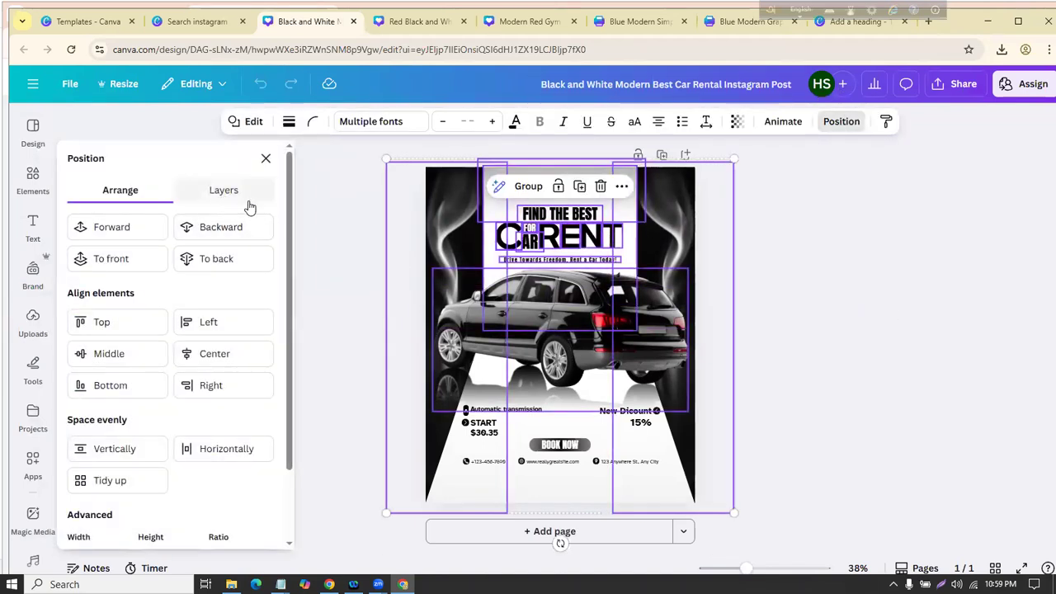
left_click(243, 197)
scroll(173, 293, "down", 6)
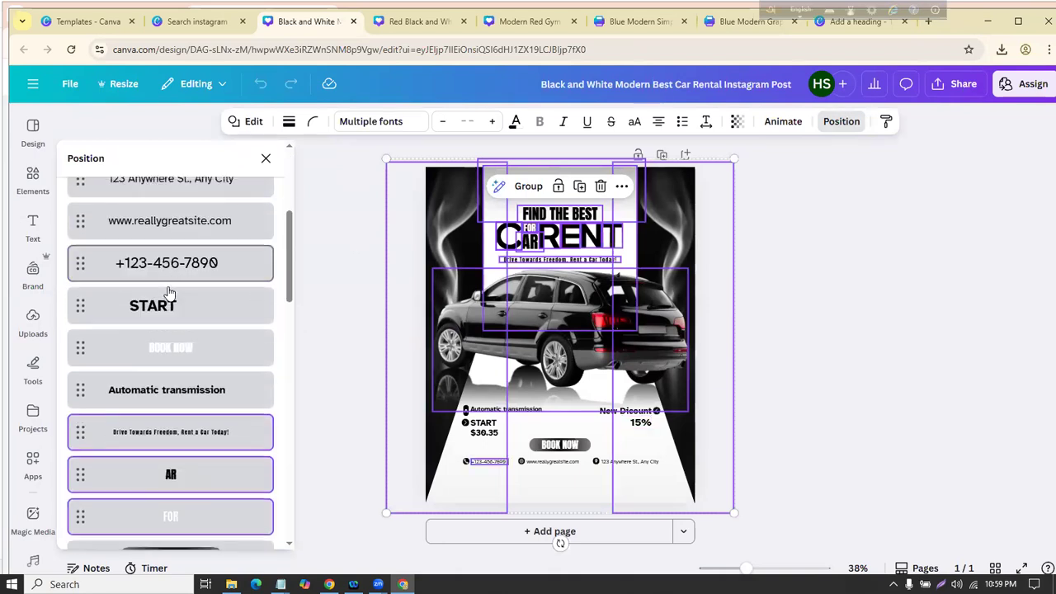
scroll(174, 302, "down", 10)
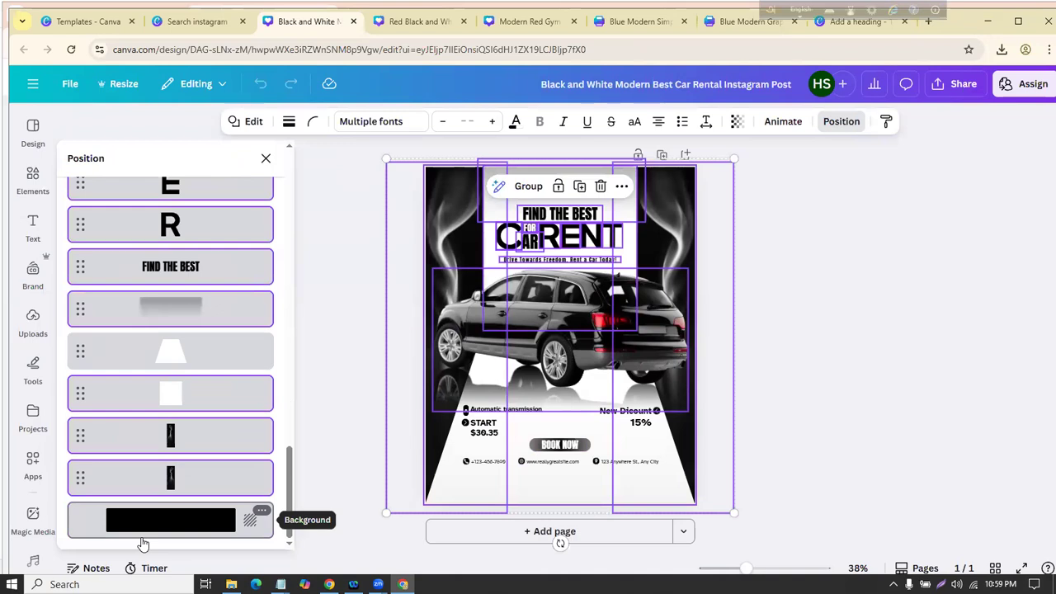
Step: Check a layer's options and the location pin icon's Info, then return to the Class-2 notes
left_click(261, 468)
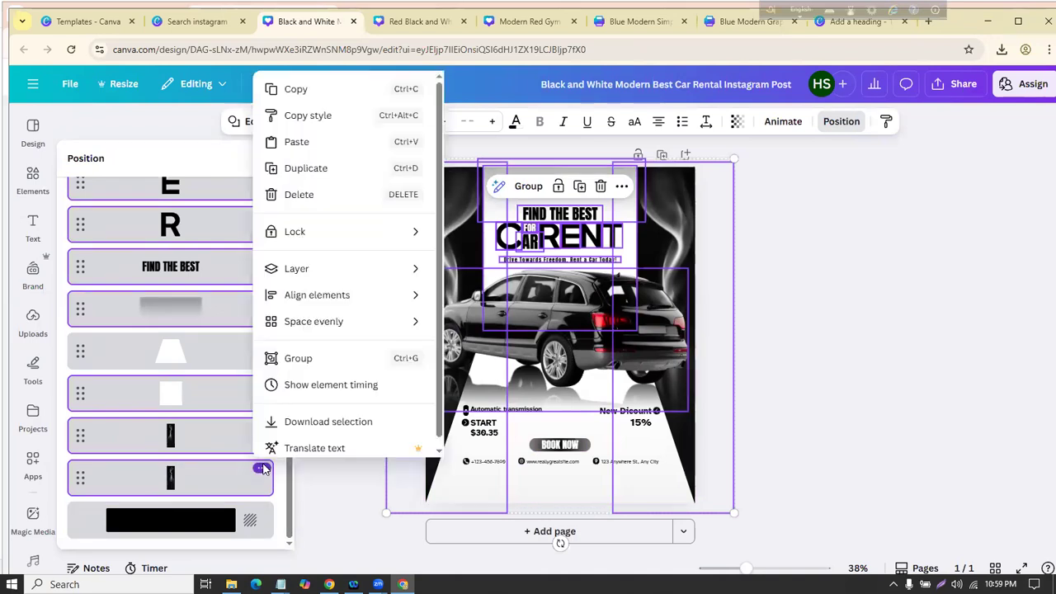
scroll(333, 243, "down", 1)
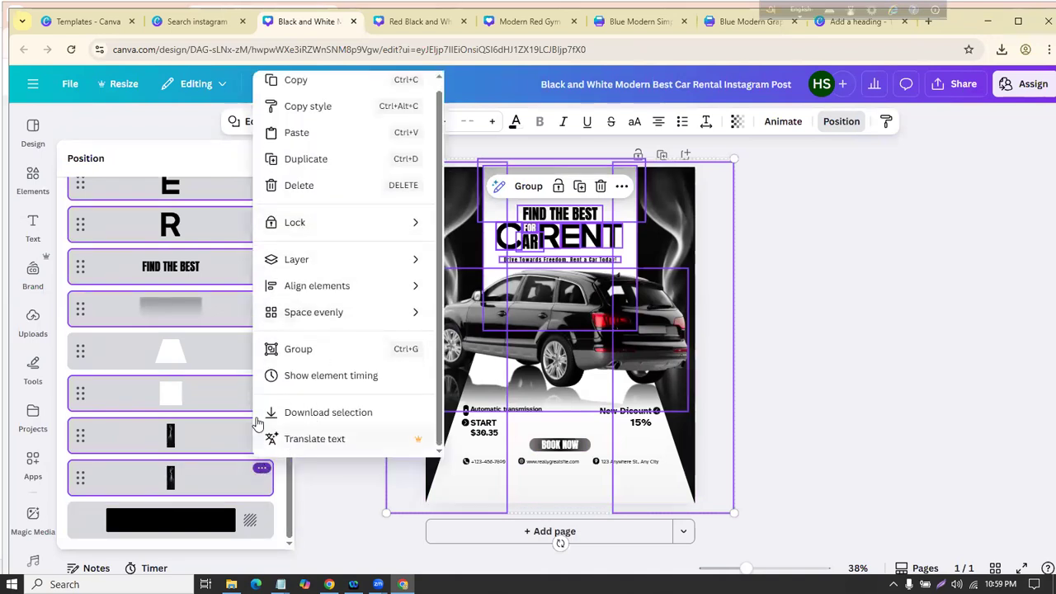
left_click(297, 477)
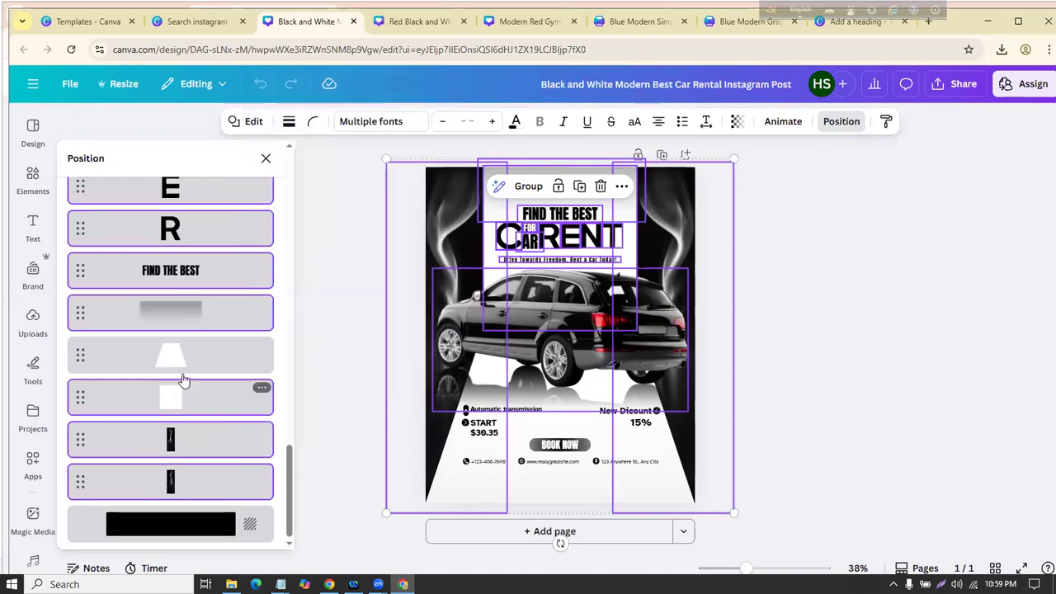
scroll(189, 379, "up", 5)
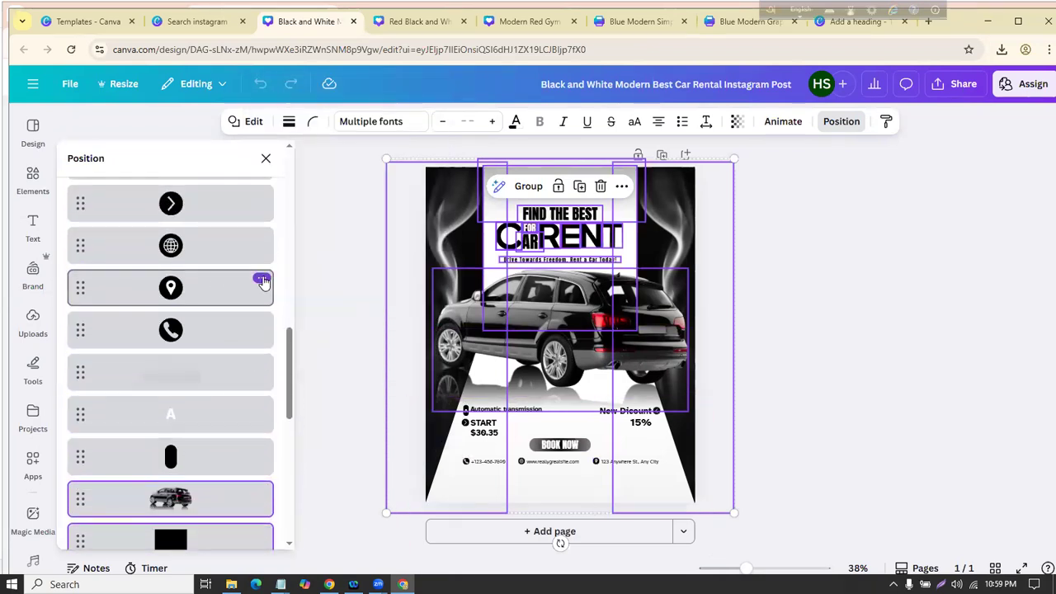
left_click(260, 278)
scroll(313, 479, "down", 2)
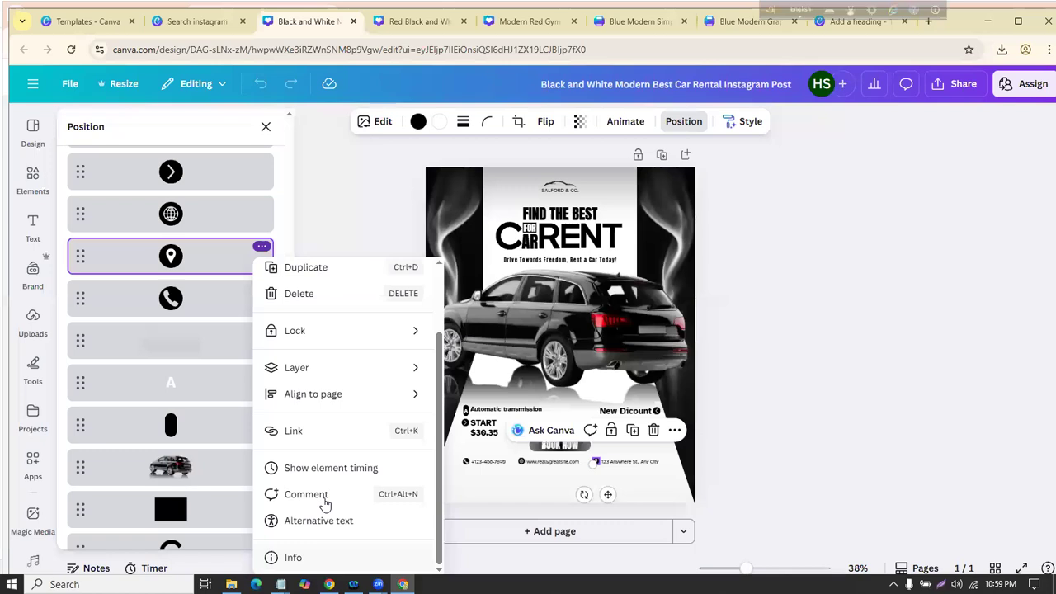
left_click(293, 557)
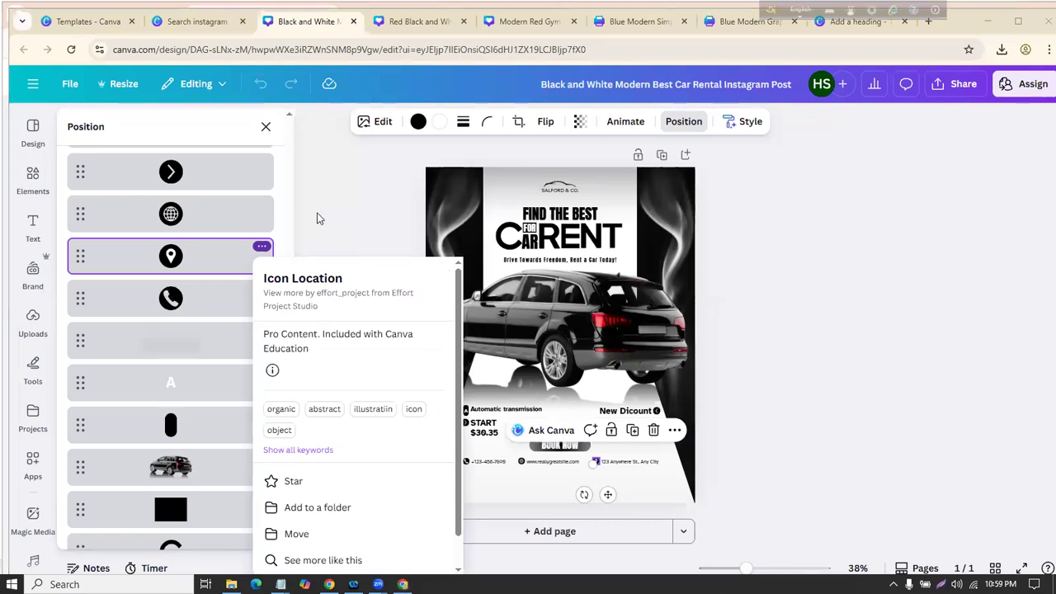
left_click(292, 224)
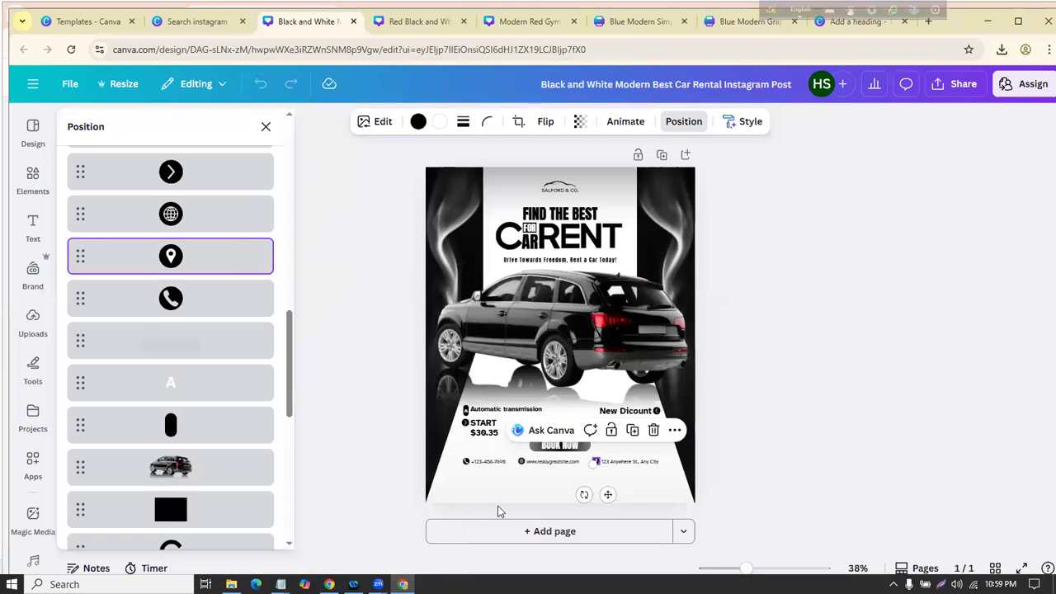
mouse_move(280, 585)
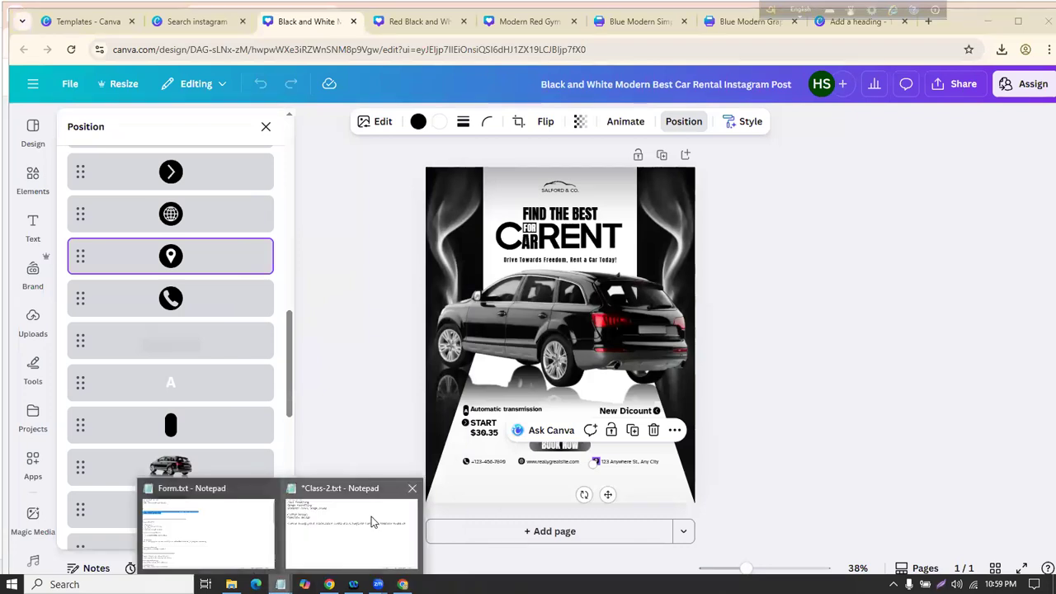
left_click(351, 528)
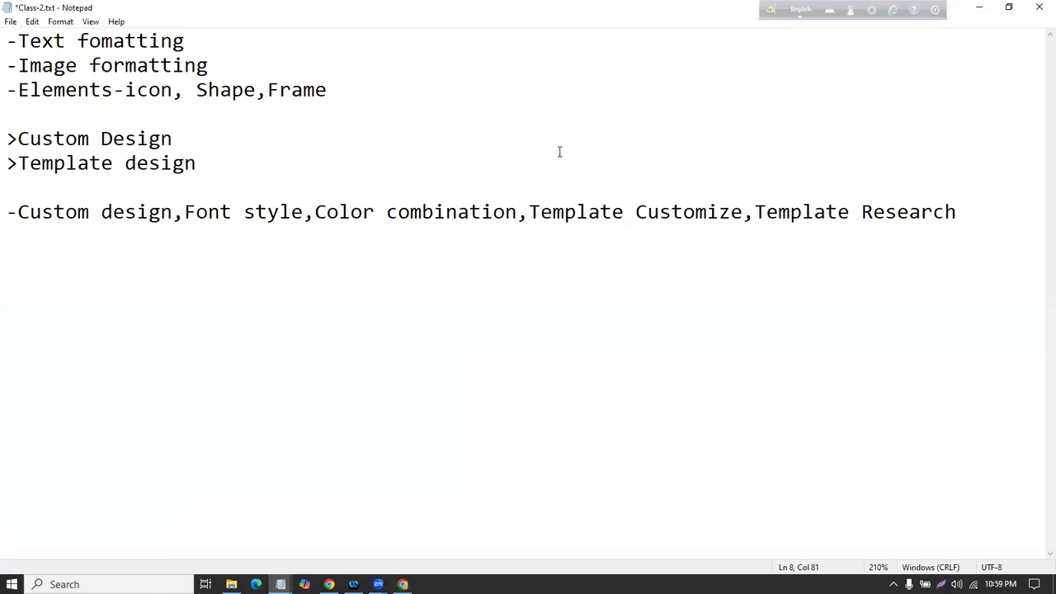
Step: Add 'Hw: 2 ta design' below the topics, then go to the DIT-Digital Marketing Online(Batch 537) group
key("Return")
key("Return")
type("Hw: 2 ta design")
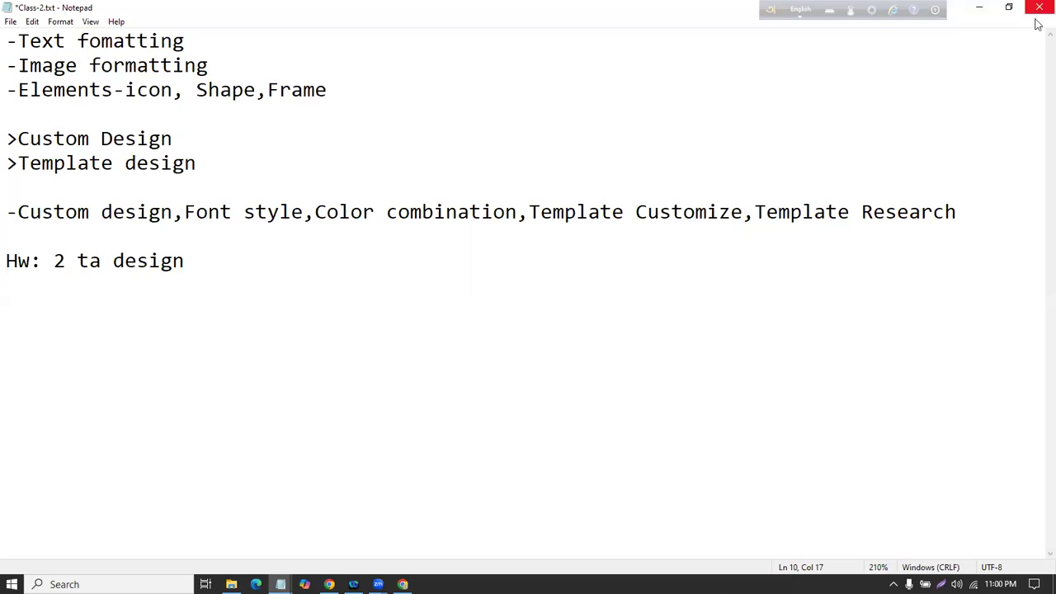
left_click_drag(47, 256, 302, 236)
left_click(329, 584)
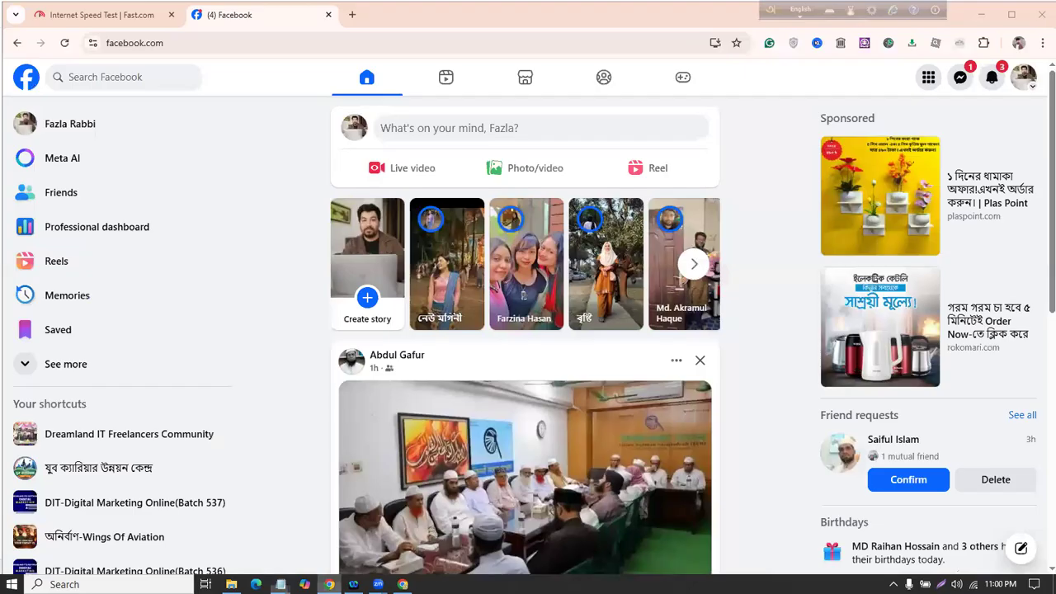
left_click(177, 505)
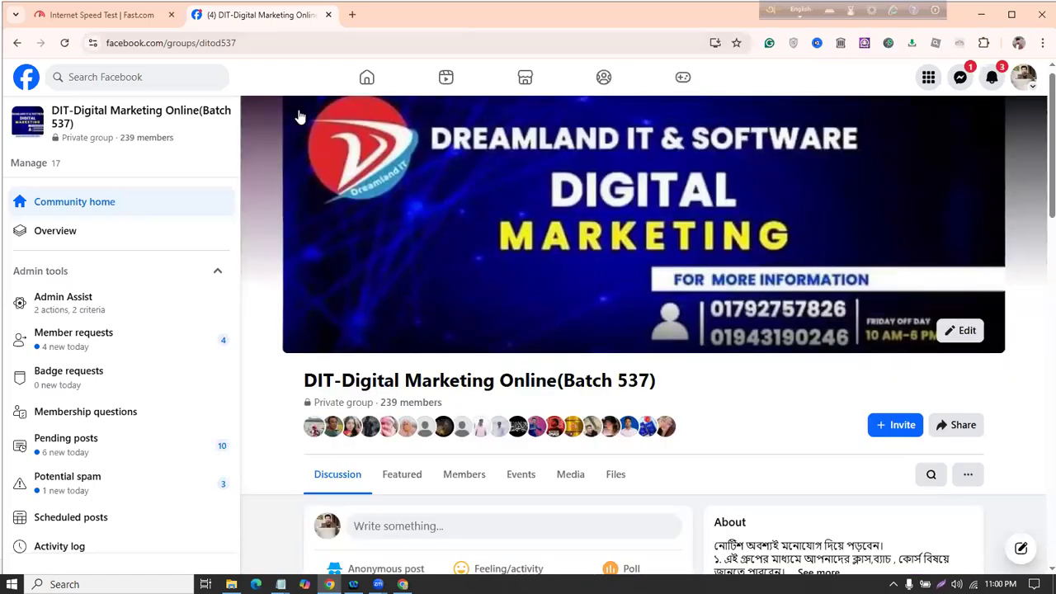
Step: Create a group post with the Modern Red Gym Fitness image attached and publish it
scroll(371, 173, "down", 2)
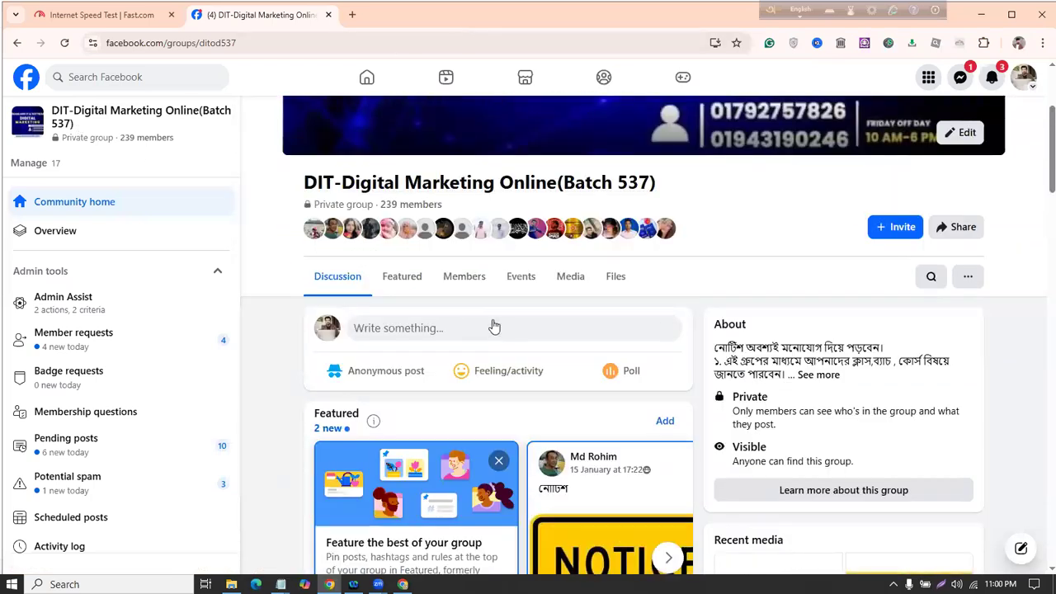
left_click(479, 330)
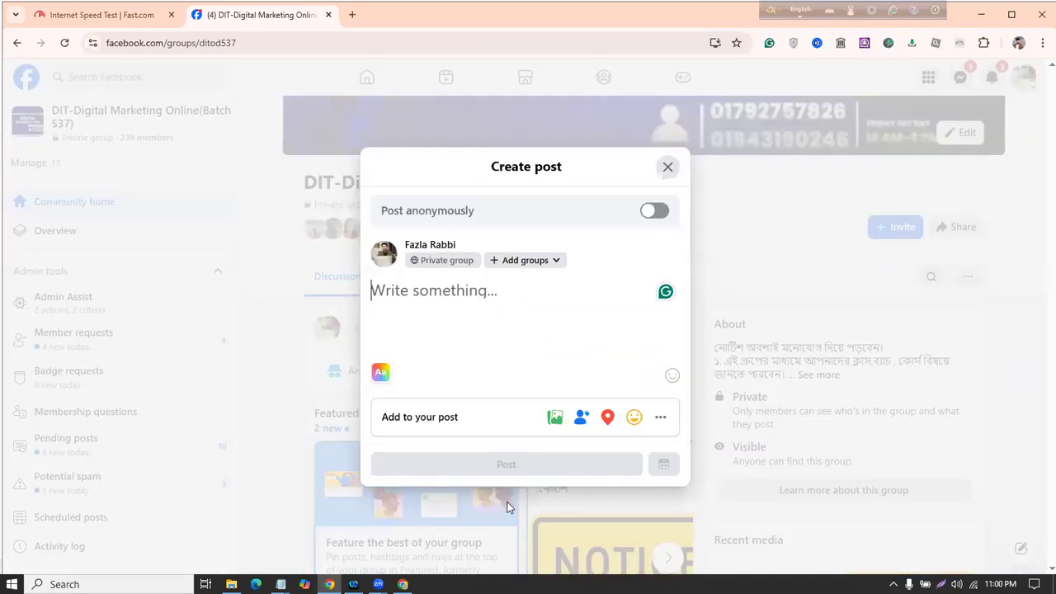
left_click(554, 422)
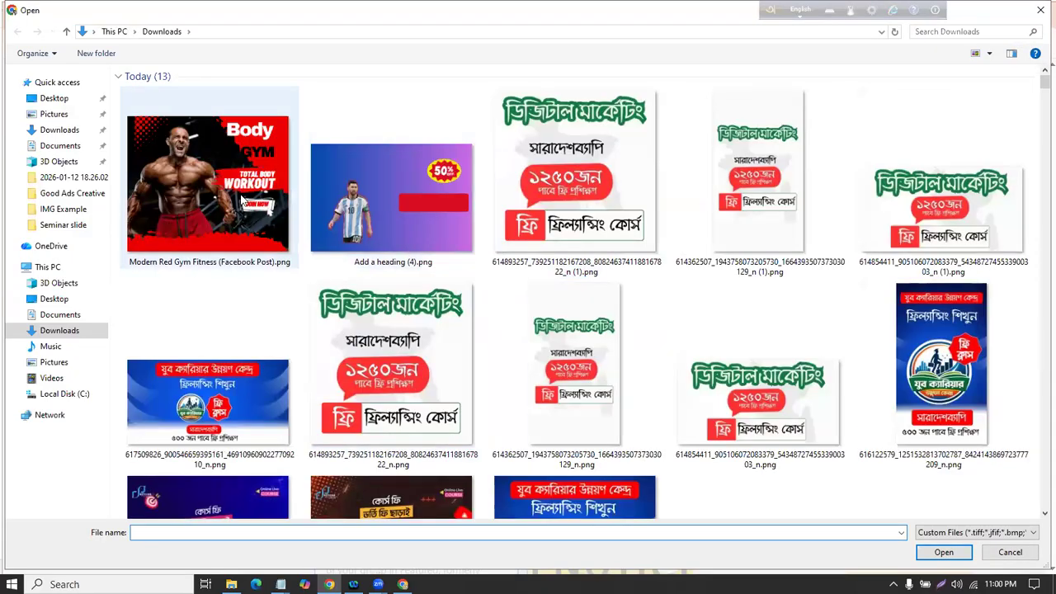
left_click(244, 198)
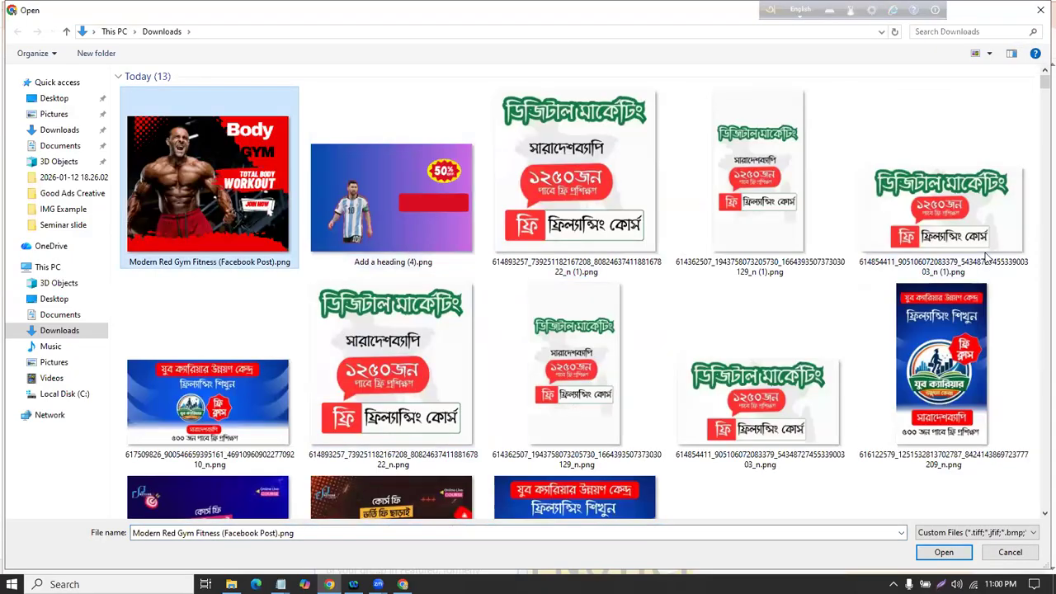
left_click(944, 552)
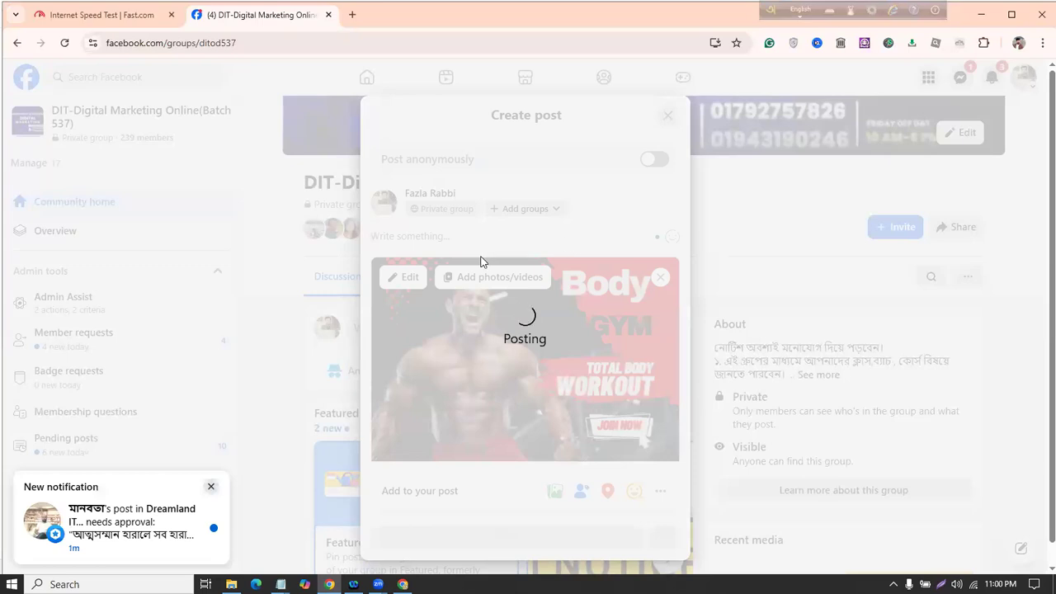
Step: Scroll the group feed to confirm the Body GYM post appears marked 'Just now'
scroll(483, 264, "down", 7)
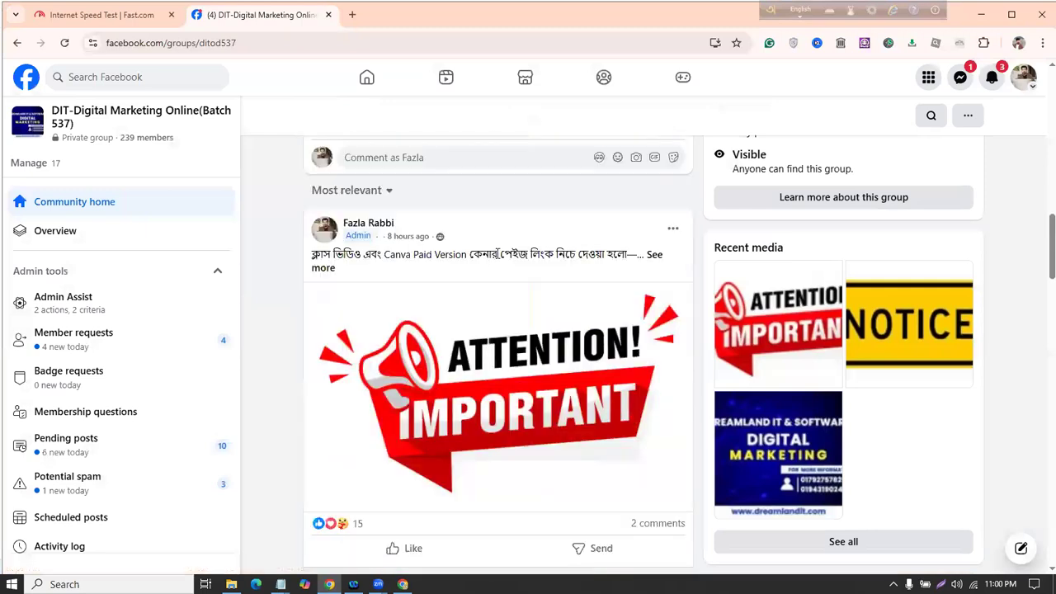
scroll(502, 248, "up", 5)
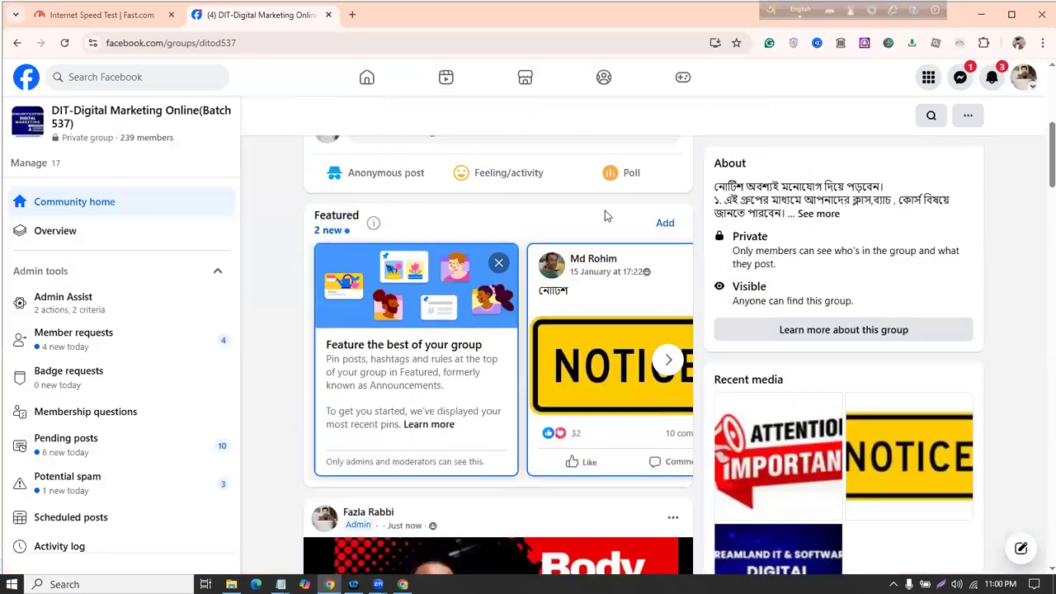
scroll(568, 270, "up", 2)
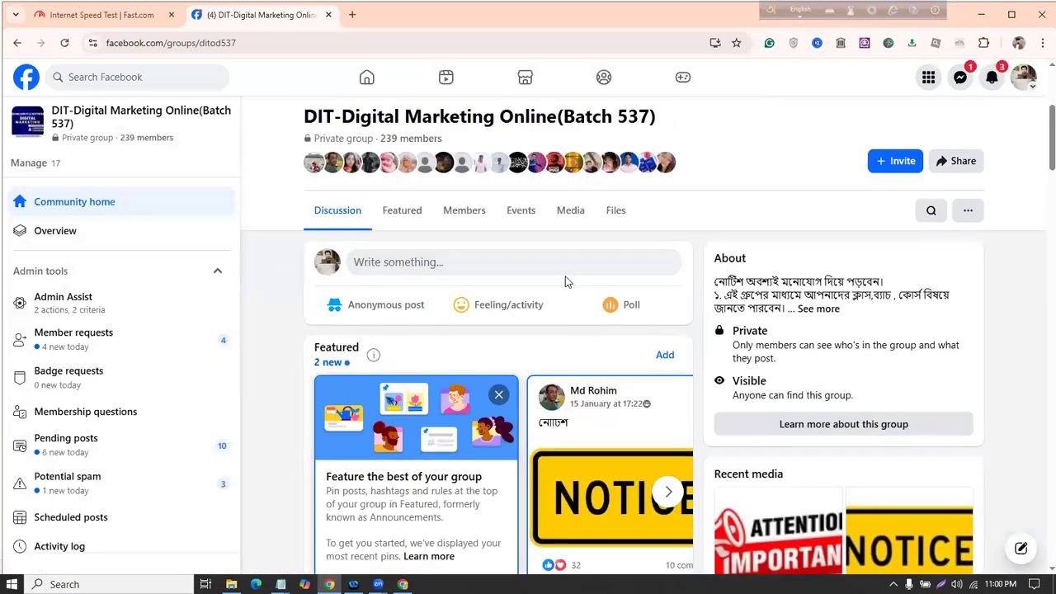
scroll(566, 280, "down", 8)
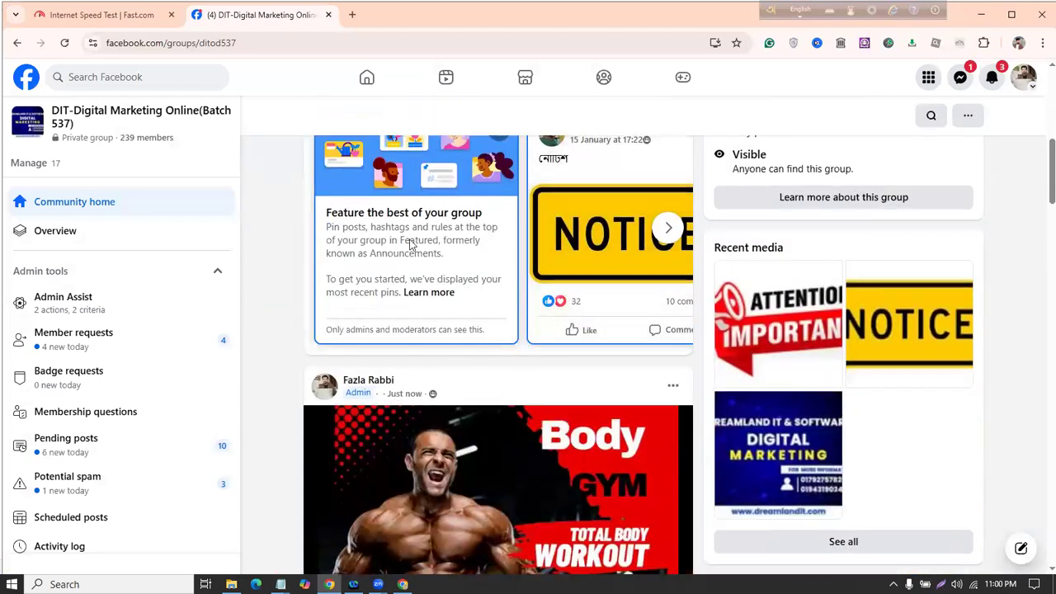
scroll(565, 294, "up", 3)
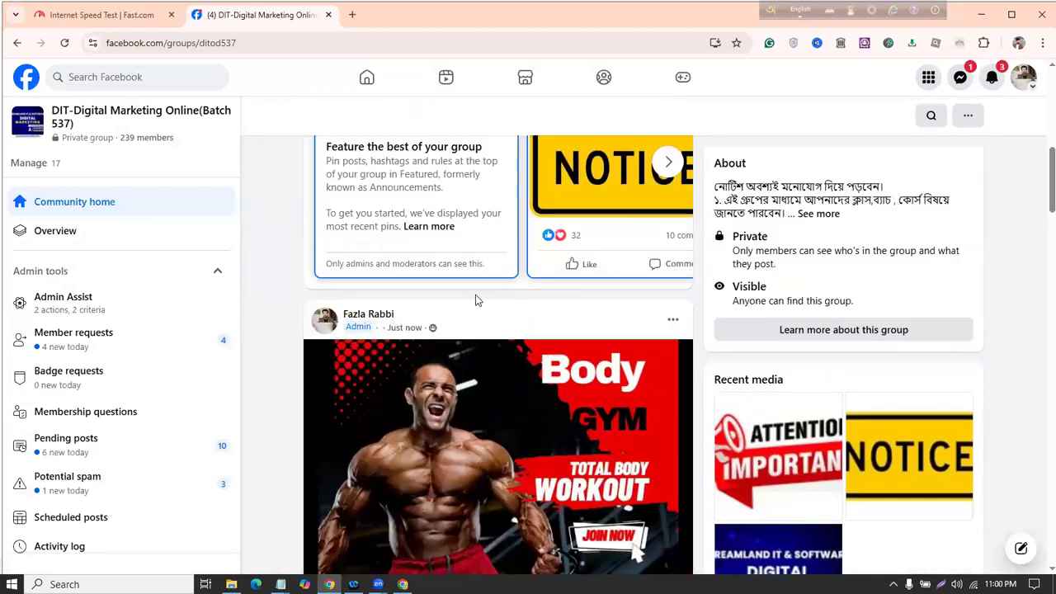
scroll(475, 300, "up", 4)
scroll(129, 365, "down", 1)
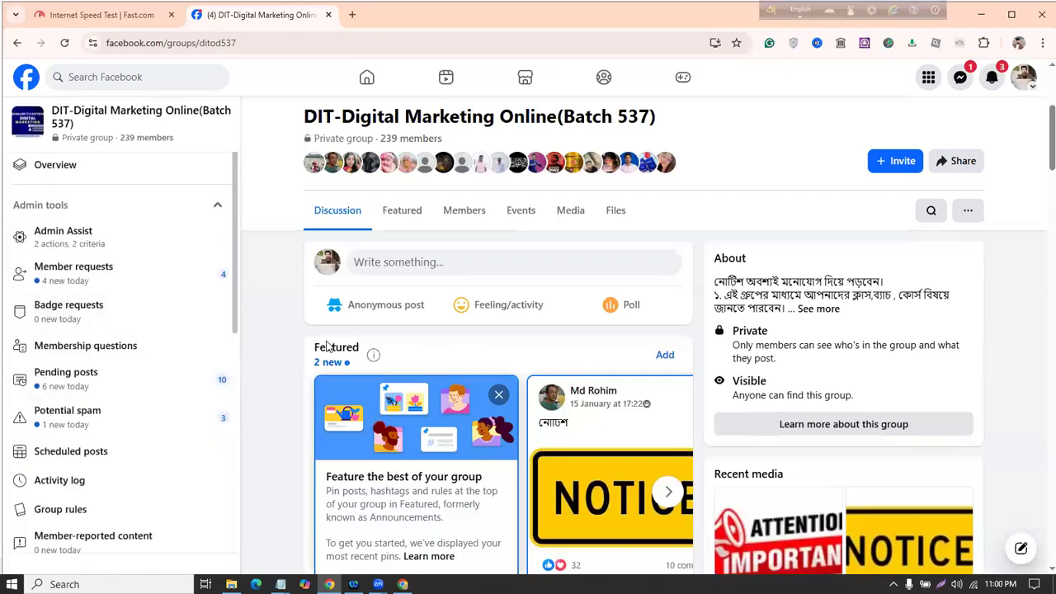
scroll(313, 370, "down", 4)
scroll(372, 388, "down", 2)
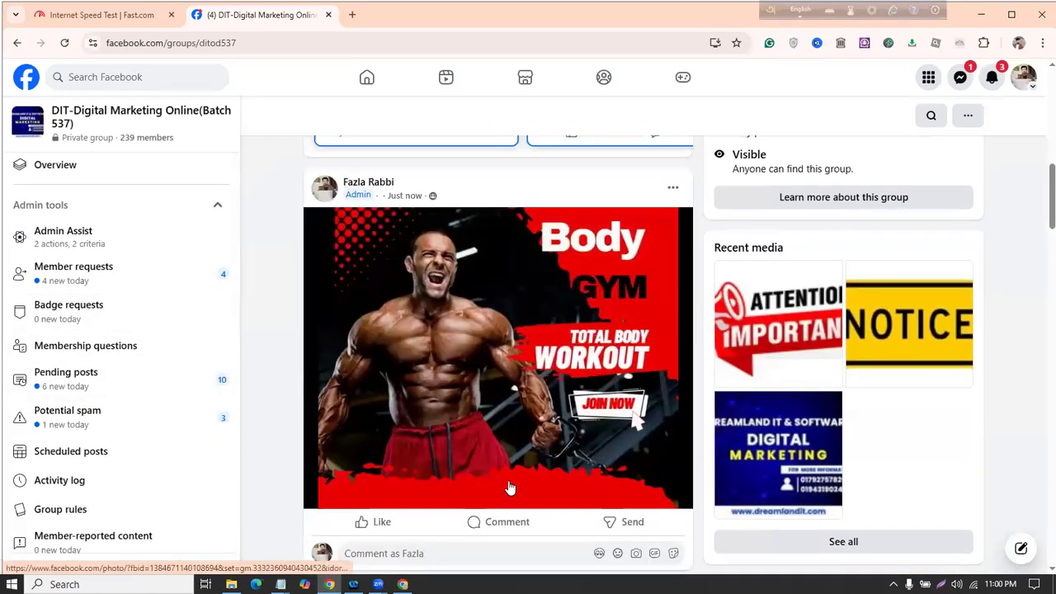
scroll(528, 429, "up", 9)
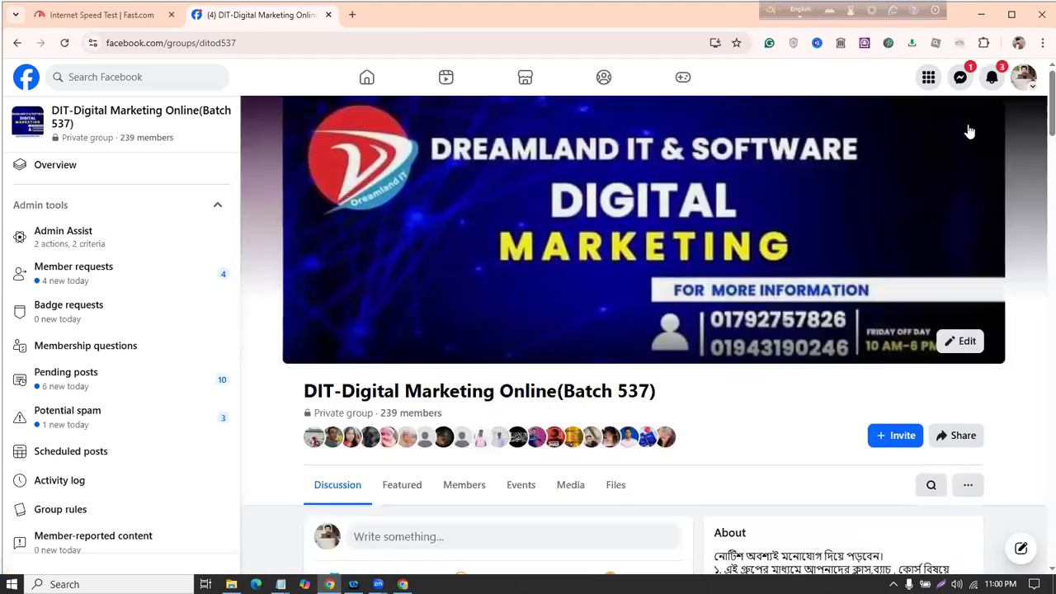
Step: Launch a new Notepad, minimize the other windows, close Webex and bring up the Untitled note
left_click(981, 14)
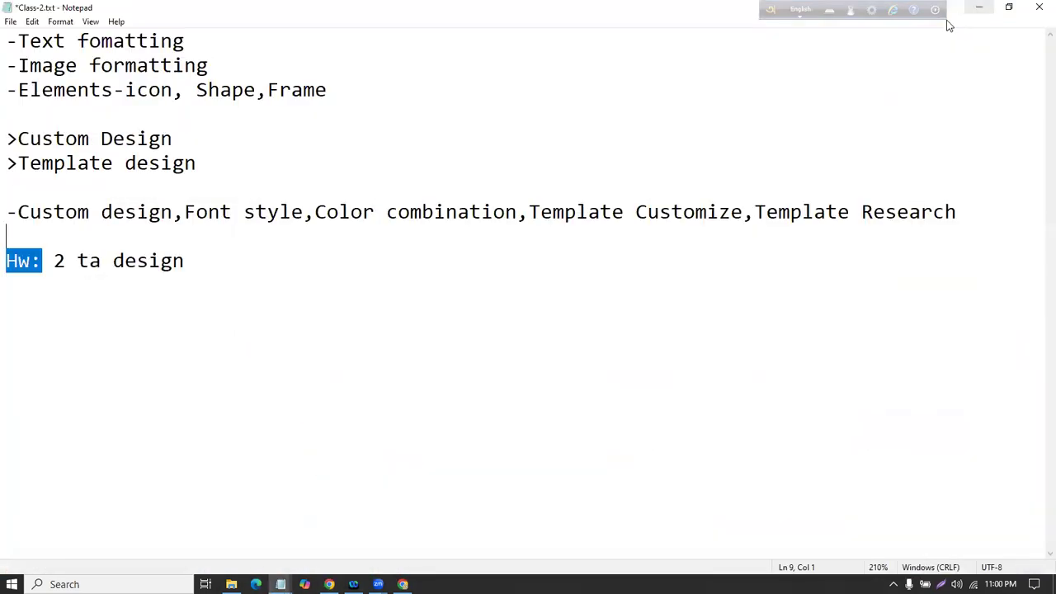
left_click(340, 244)
left_click(112, 584)
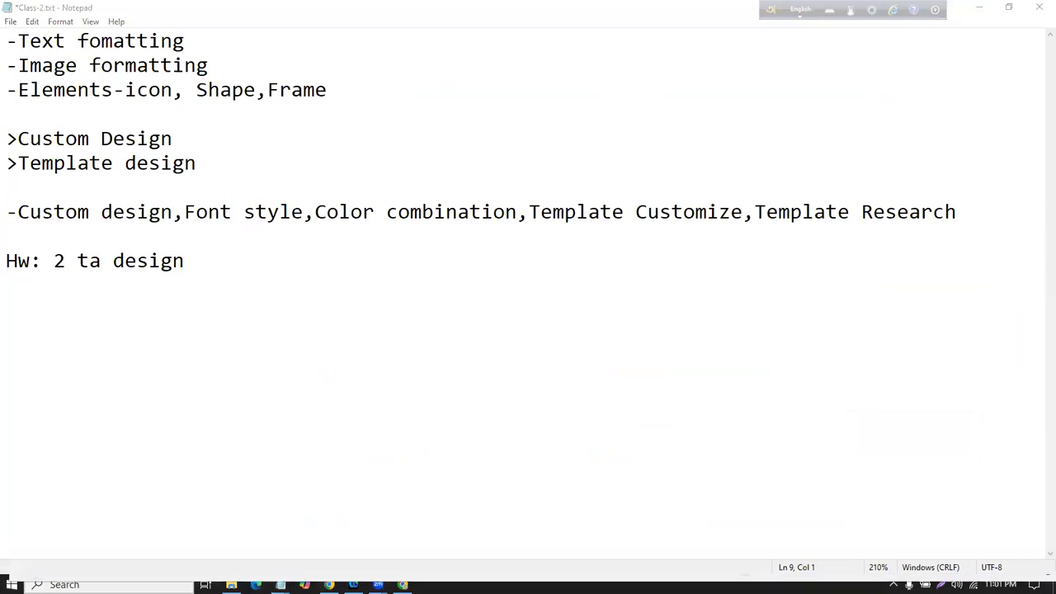
type("note")
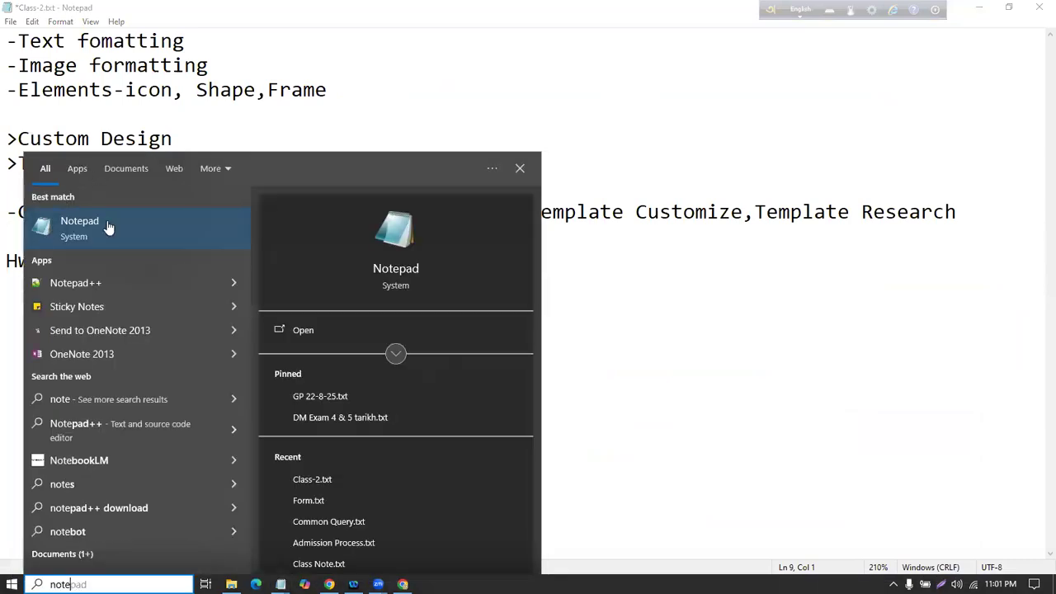
key("Escape")
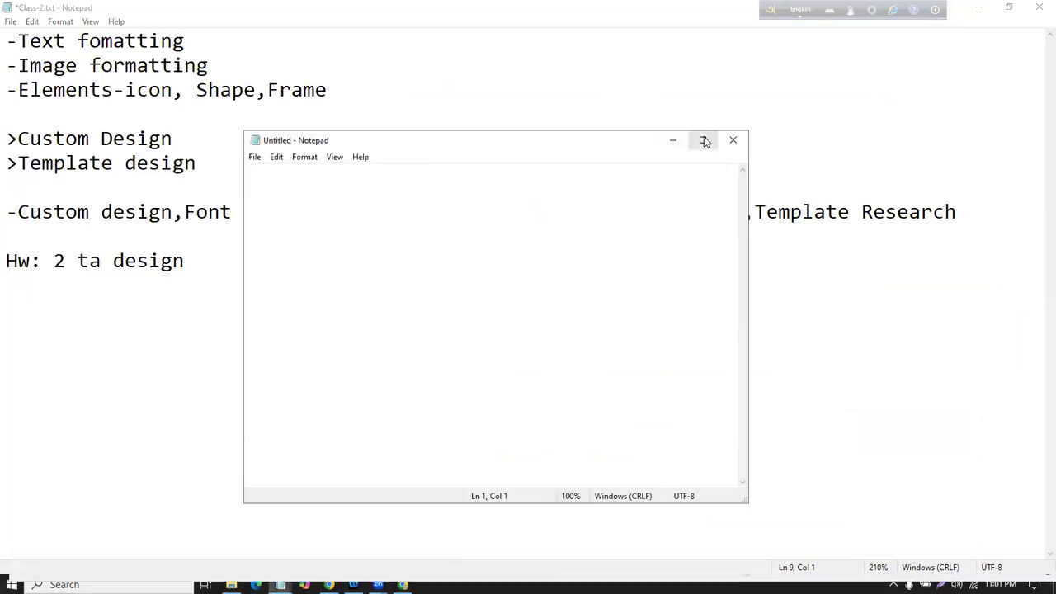
left_click(703, 141)
left_click(967, 12)
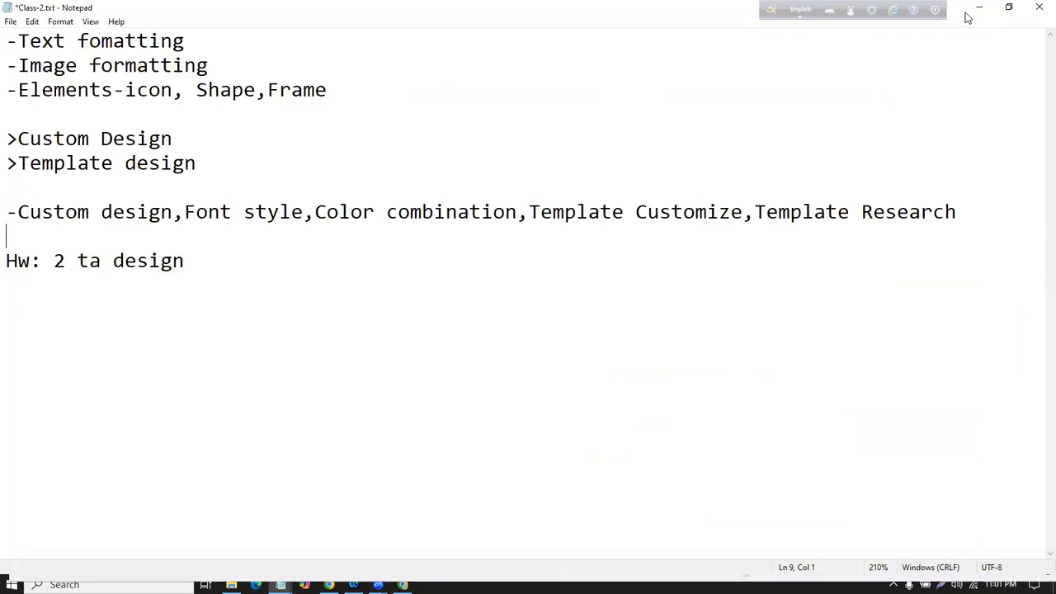
left_click(965, 13)
left_click(987, 21)
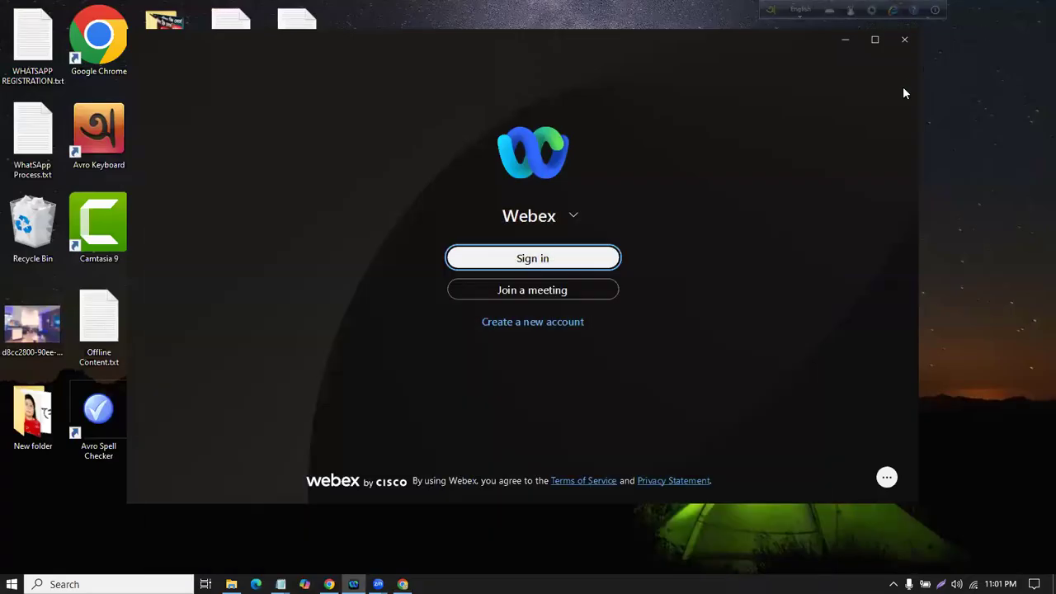
left_click(905, 40)
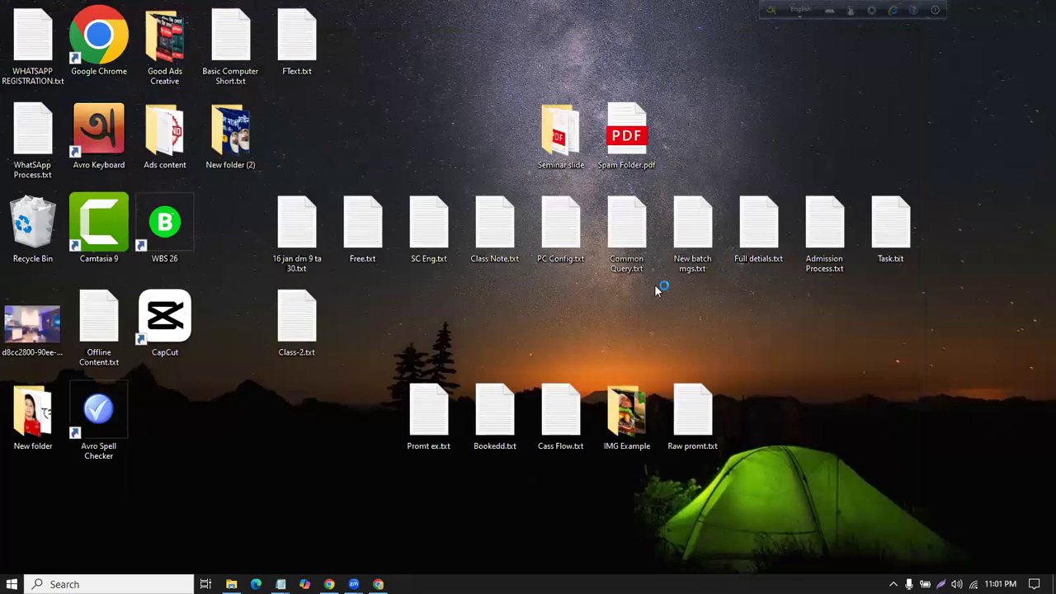
mouse_move(281, 584)
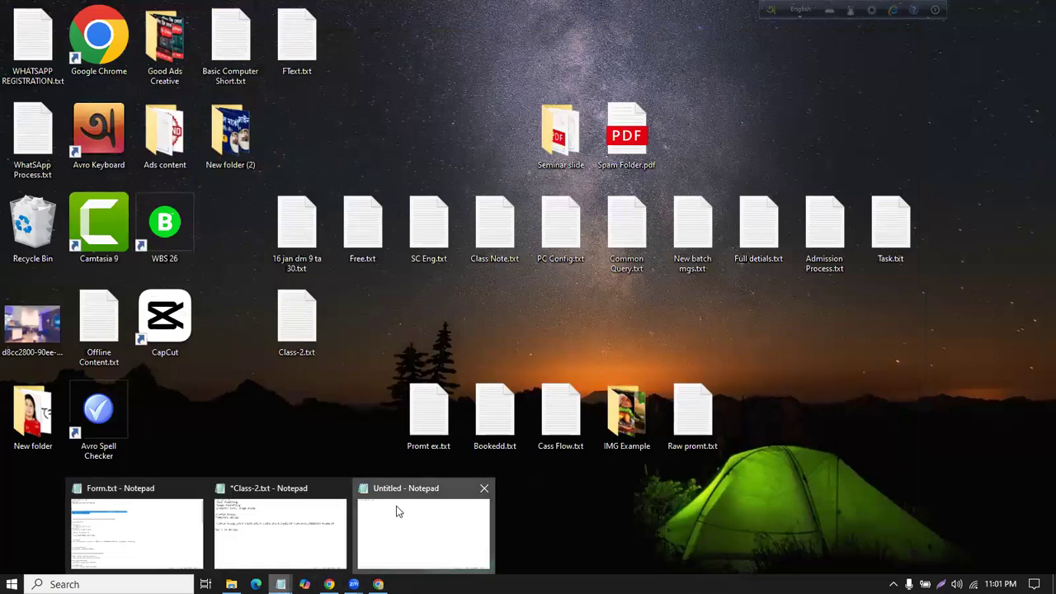
left_click(399, 509)
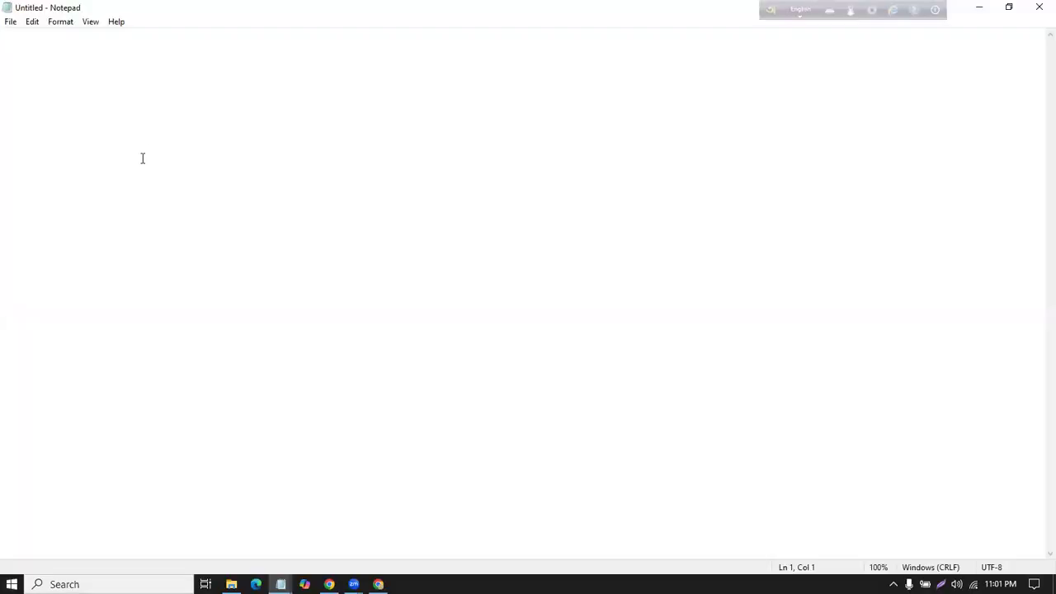
Step: Type '>First class + ajker class' in the untitled note, enlarging its text
type(">")
key("ctrl+equal")
key("ctrl+equal")
key("ctrl+equal")
key("ctrl+equal")
key("ctrl+equal")
key("ctrl+equal")
key("ctrl+equal")
key("ctrl+equal")
key("ctrl+equal")
key("ctrl+equal")
key("ctrl+equal")
key("ctrl+equal")
key("ctrl+equal")
key("ctrl+equal")
key("ctrl+equal")
key("ctrl+equal")
key("ctrl+equal")
key("ctrl+equal")
key("ctrl+equal")
key("ctrl+equal")
type("=")
key("BackSpace")
type("First ")
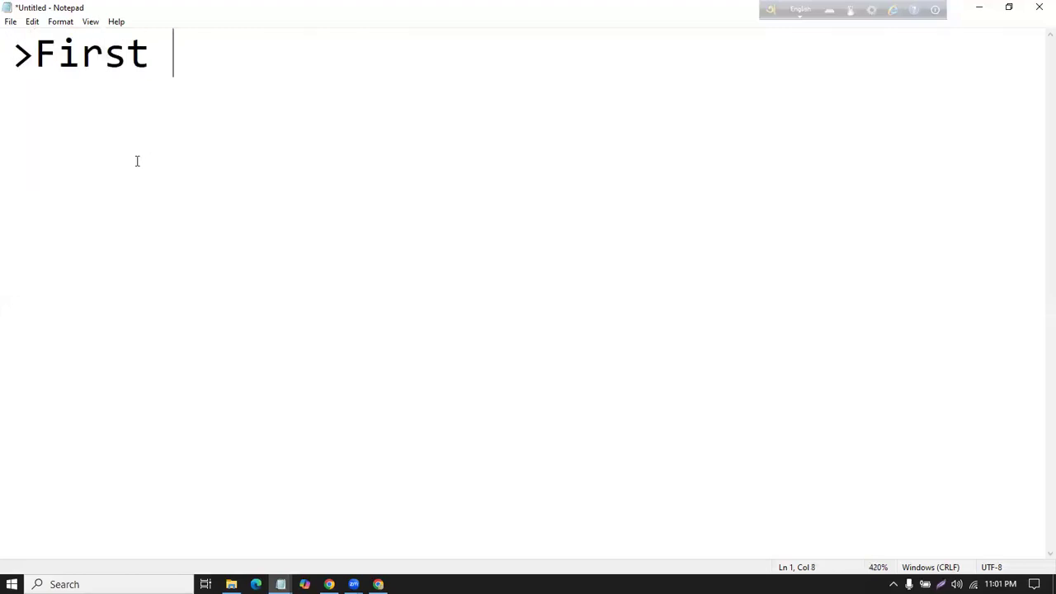
type("class + ")
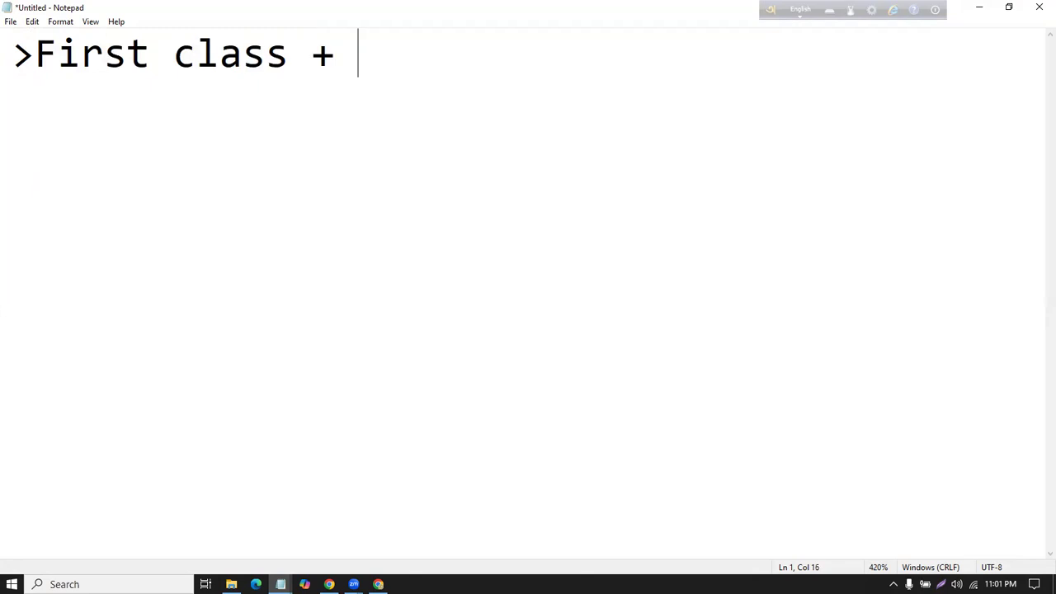
type("ajker class")
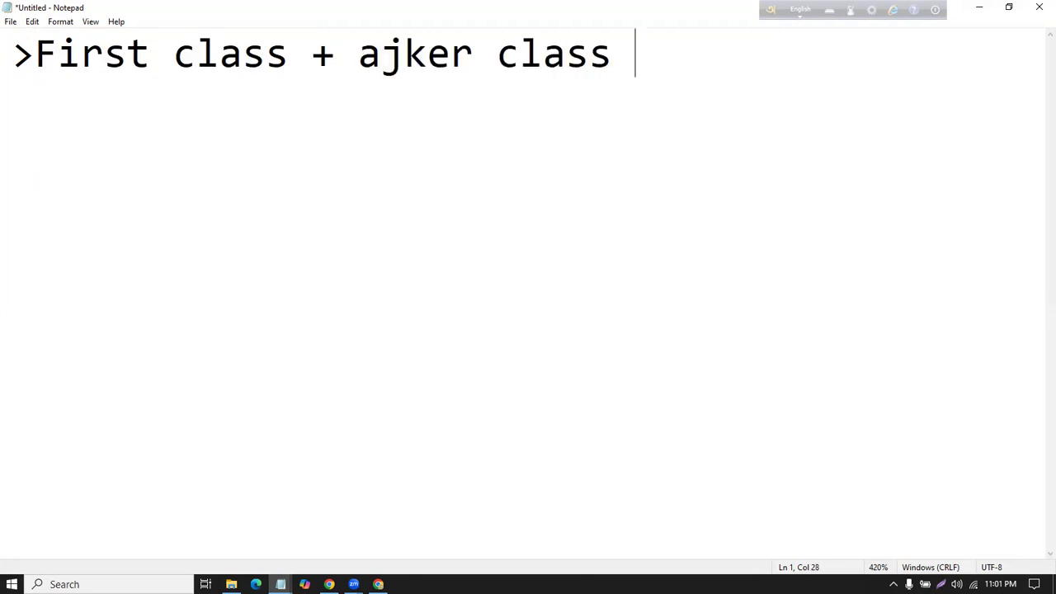
left_click(328, 584)
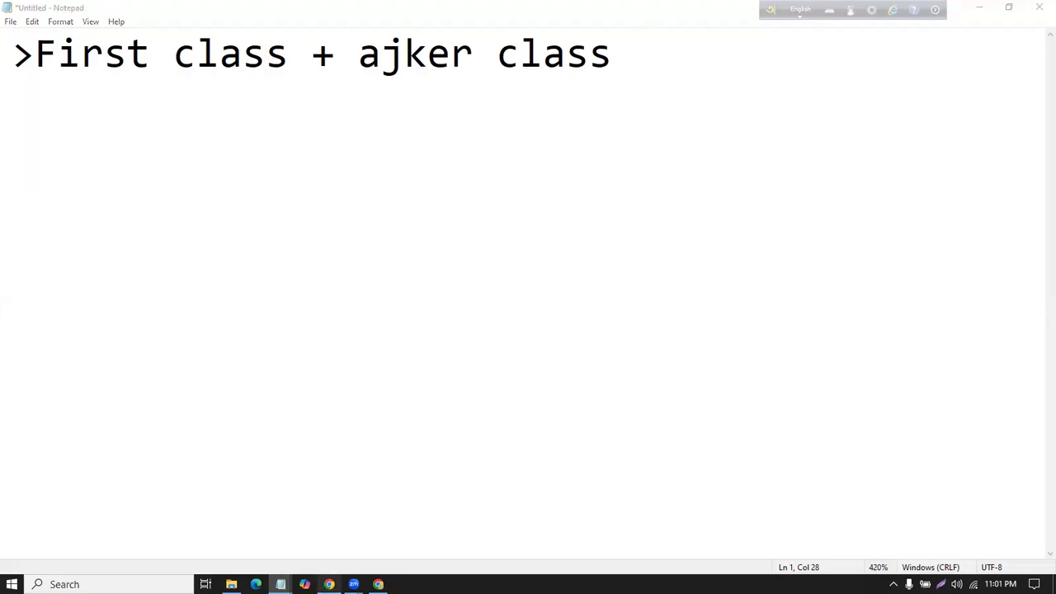
Step: Highlight and open the group's Featured section
scroll(363, 347, "down", 2)
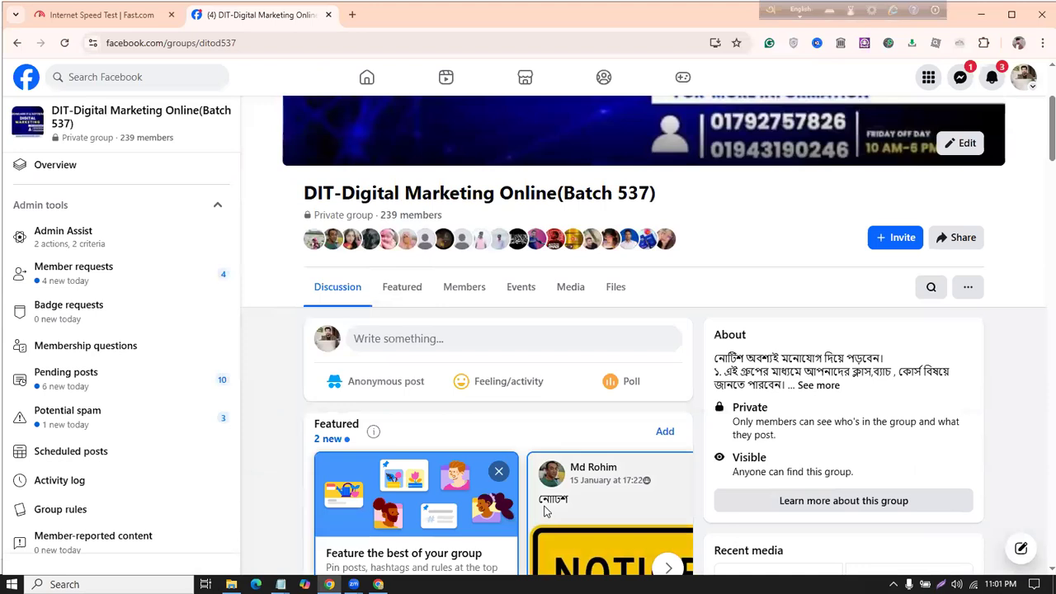
mouse_move(438, 271)
left_mouse_down()
mouse_move(440, 309)
mouse_move(420, 327)
mouse_move(373, 287)
left_mouse_up()
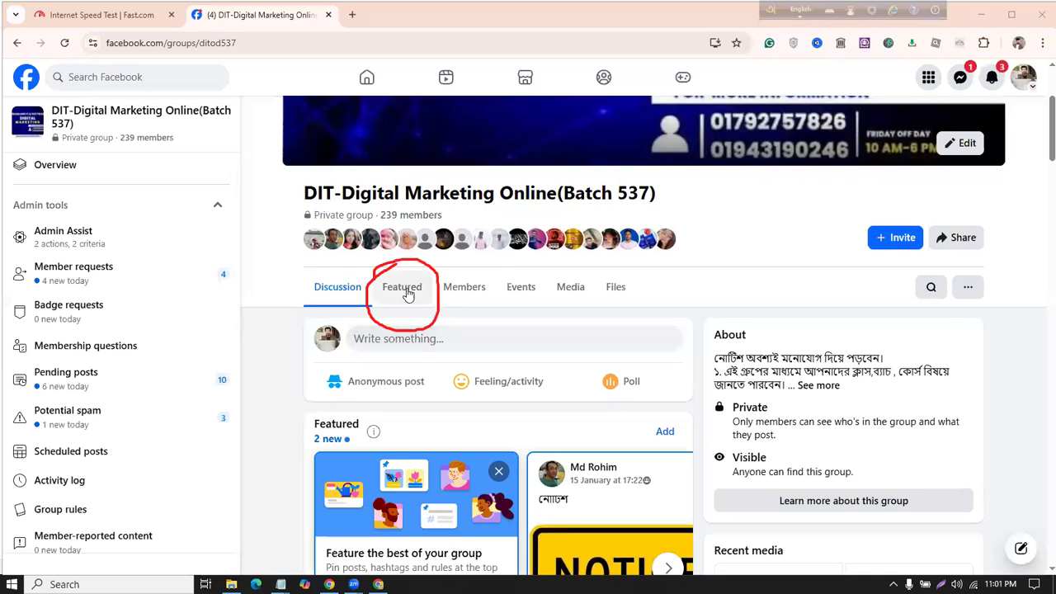
left_click(407, 297)
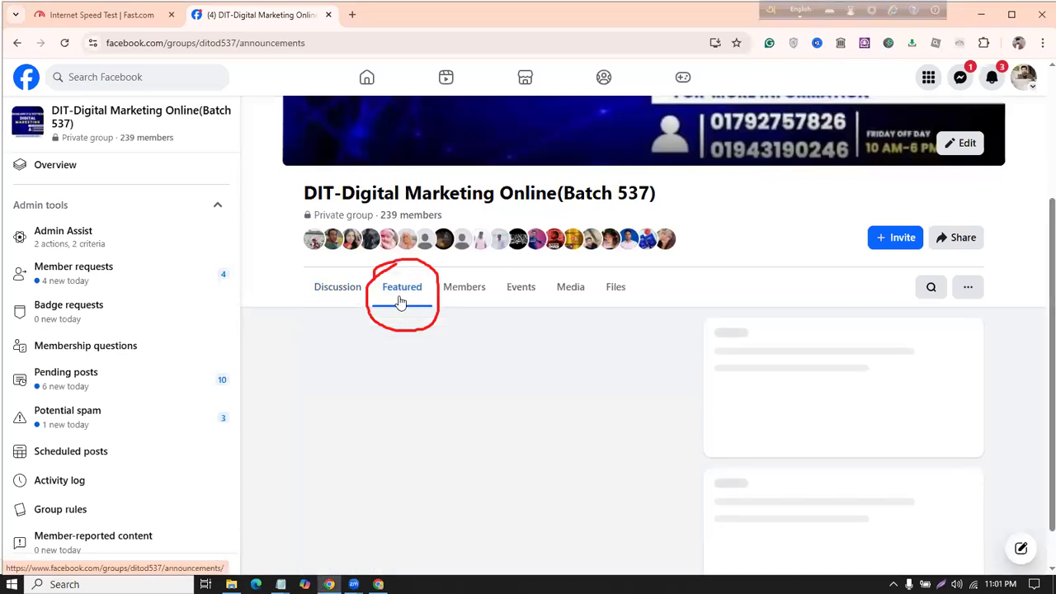
left_click(165, 455)
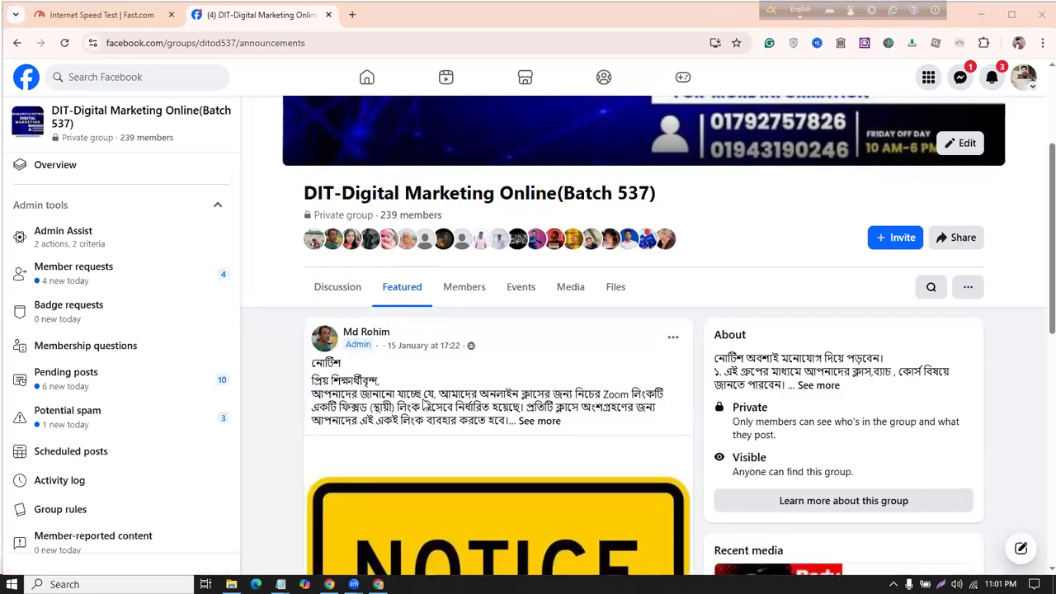
Step: Expand the pinned NOTICE post, select its text through the Meeting ID, and scroll to the comments
left_click(539, 421)
left_click_drag(312, 362, 441, 505)
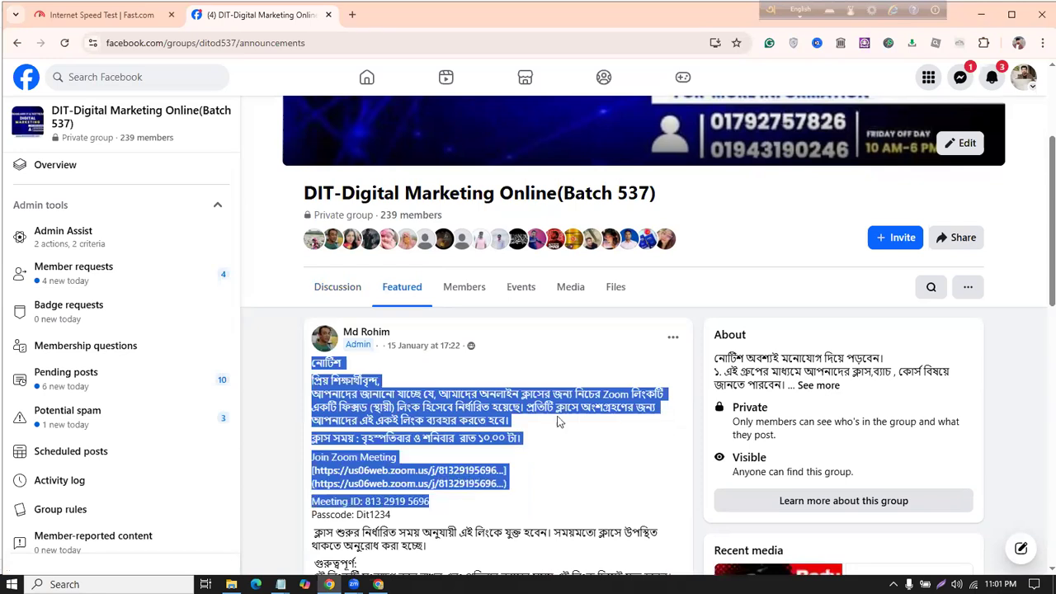
scroll(551, 406, "down", 4)
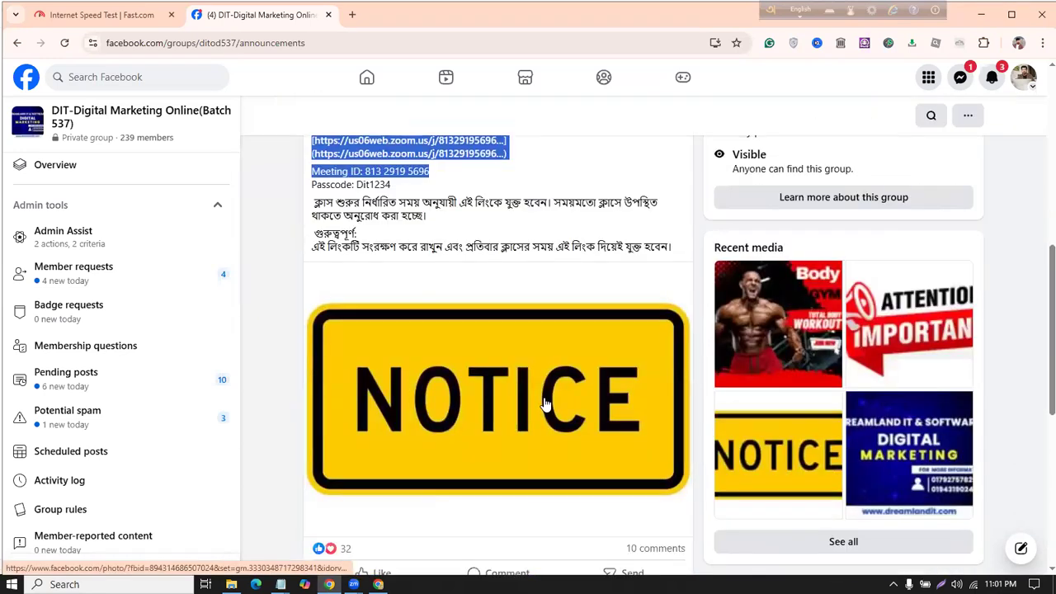
scroll(547, 396, "down", 2)
scroll(549, 363, "down", 2)
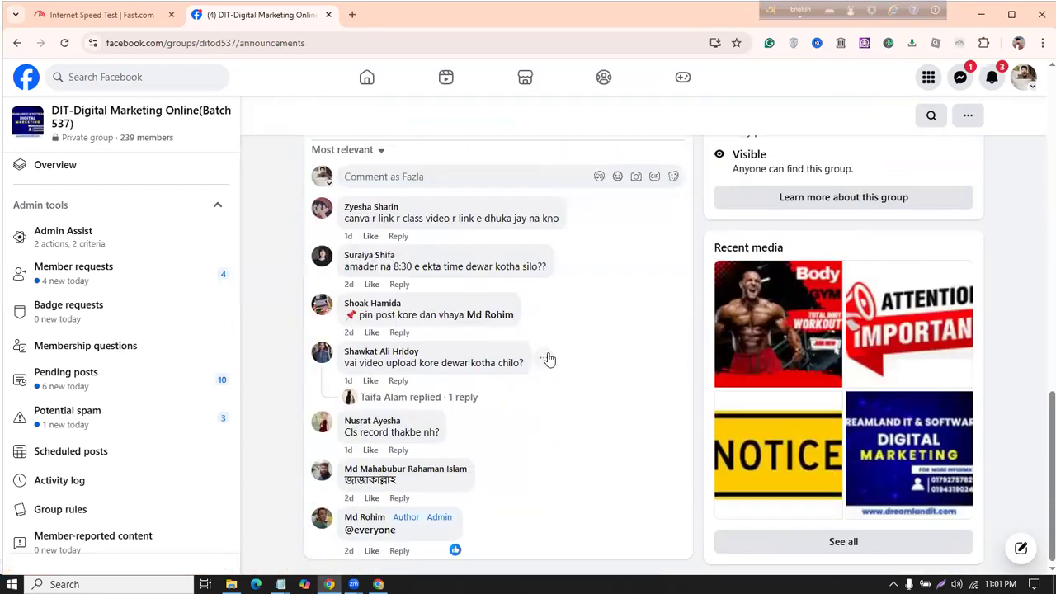
scroll(551, 365, "up", 10)
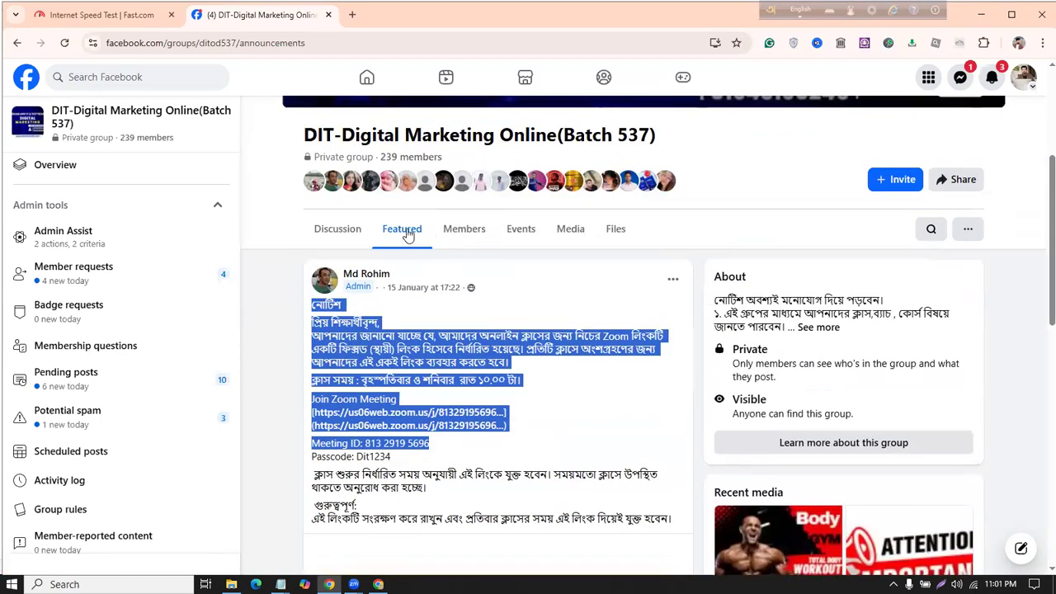
scroll(322, 319, "down", 8)
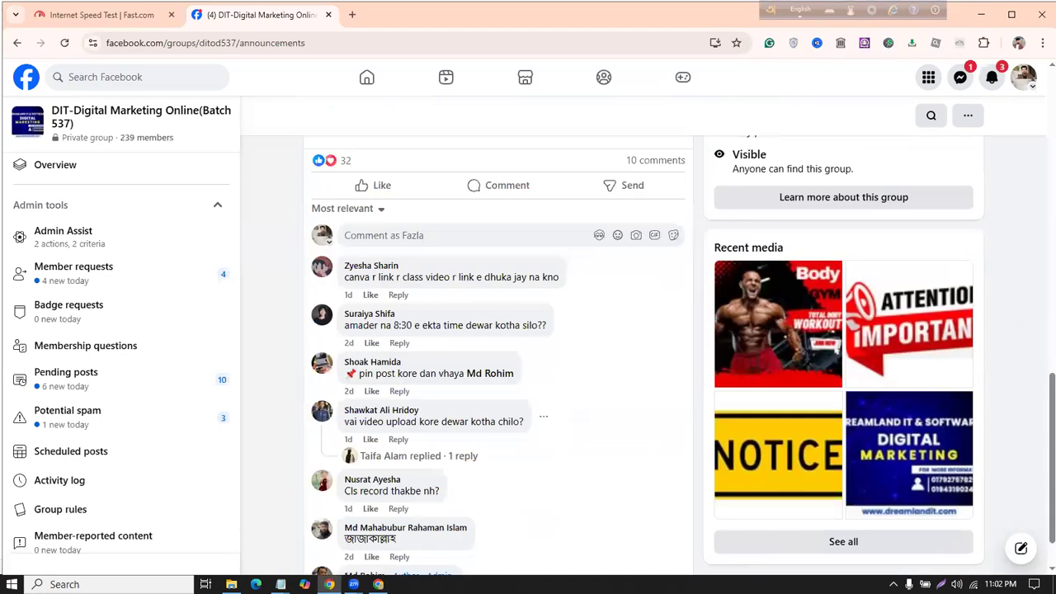
Step: Start a new line after '>First class + ajker class' in the untitled note
mouse_move(281, 584)
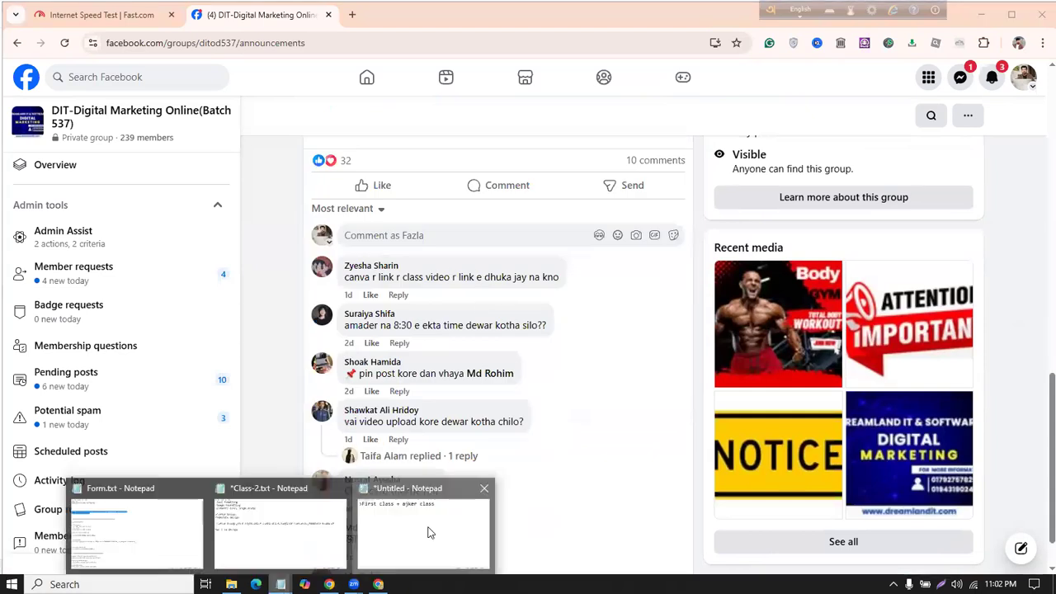
left_click(426, 531)
left_click_drag(14, 54, 687, 66)
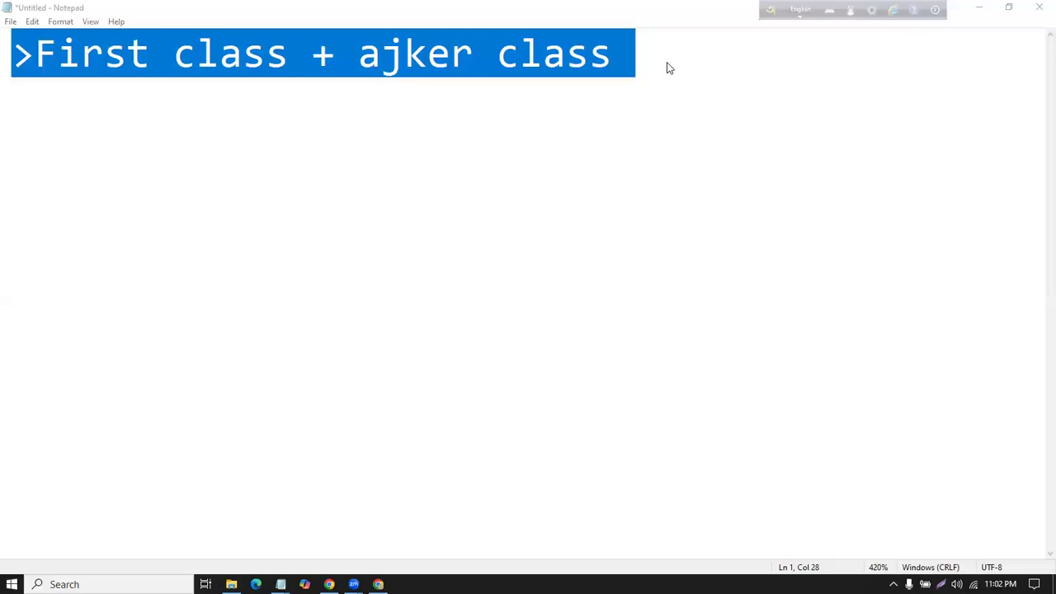
left_click(669, 73)
key("BackSpace")
key("Return")
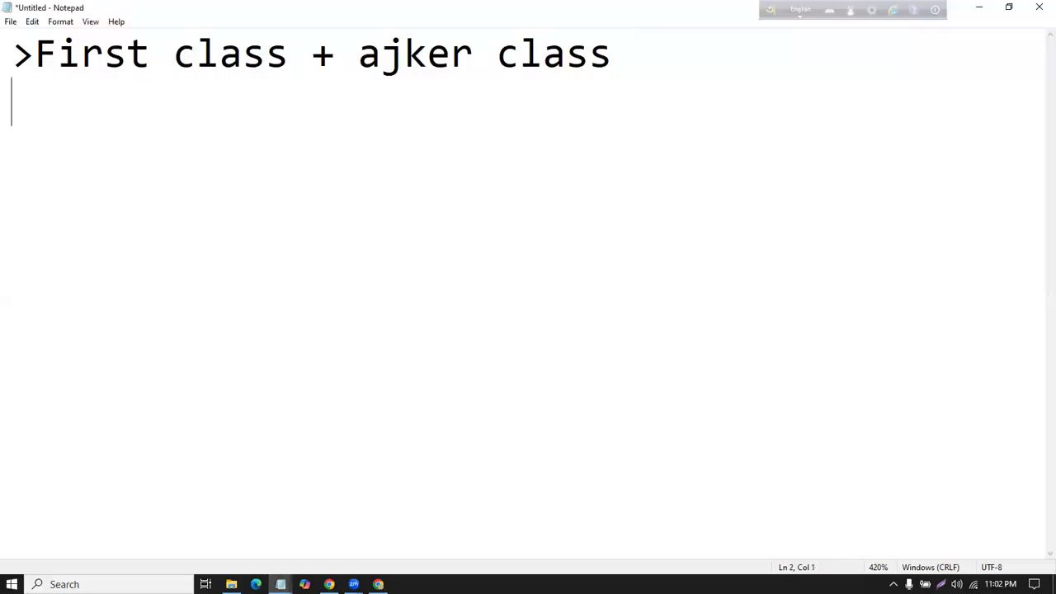
Step: Type '>Batch time , facebook grp' as the second line, fixing typos
type(">BAt")
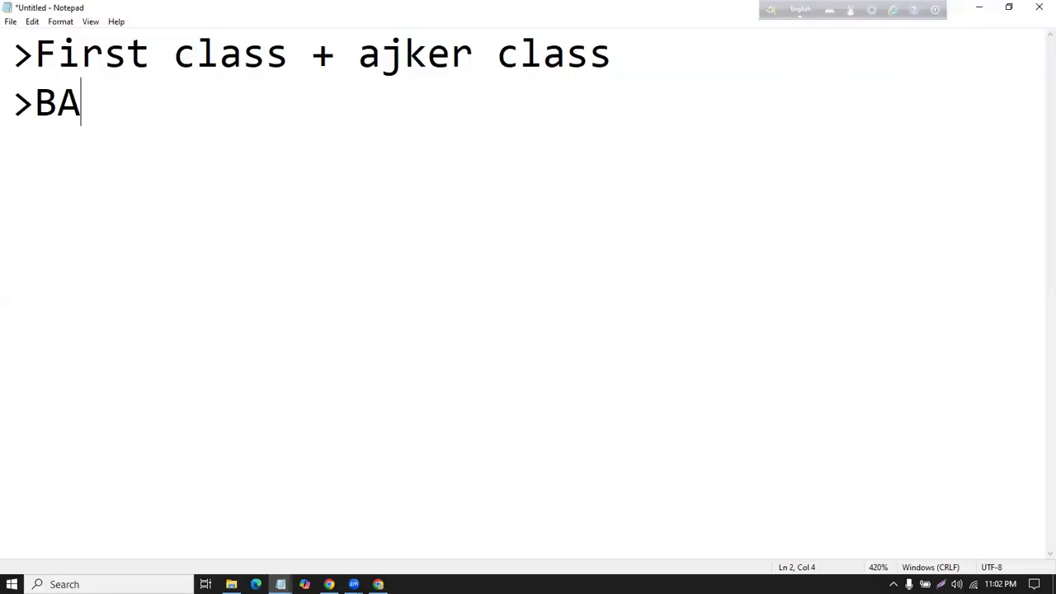
key("BackSpace")
key("BackSpace")
type("atch time")
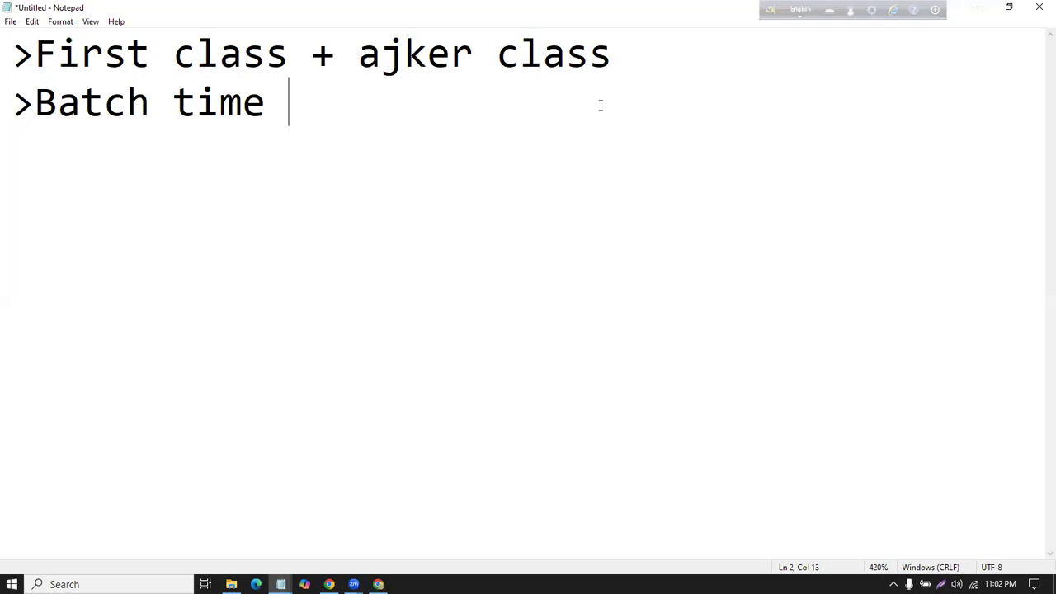
type(", faceboo")
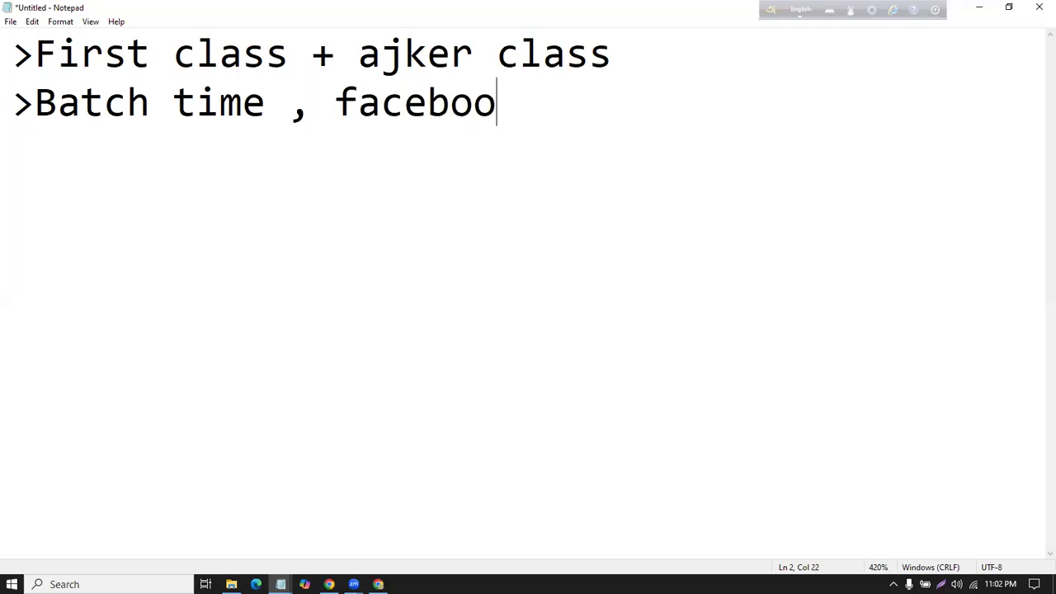
type("k gro")
key("BackSpace")
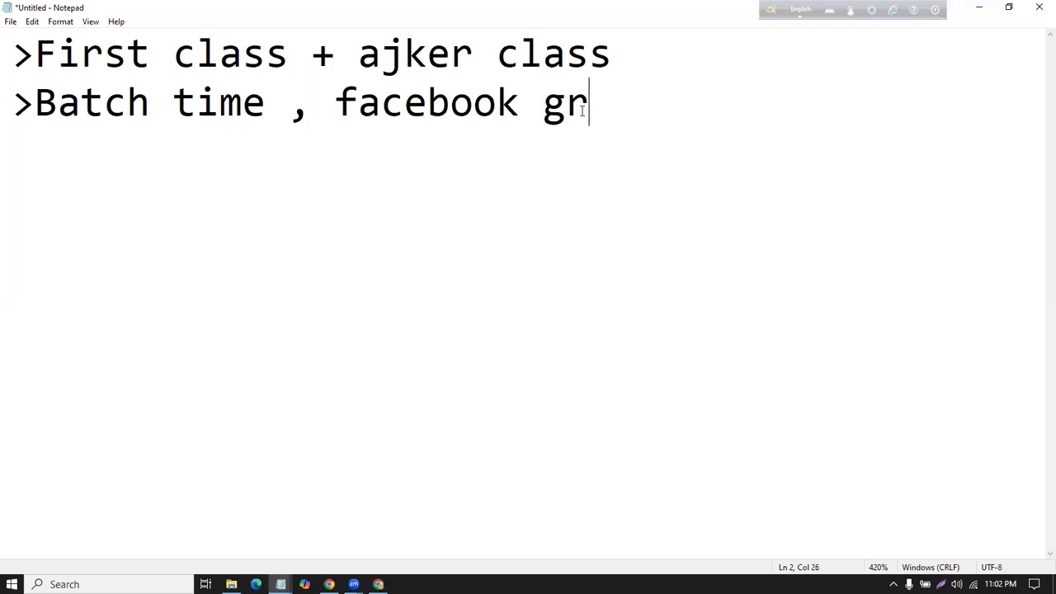
type("p")
left_click_drag(22, 96, 334, 113)
left_click_drag(563, 167, 589, 115)
left_click_drag(694, 129, 35, 124)
Step: Minimize Form.txt, the untitled note and Chrome to reveal the desktop
mouse_move(280, 584)
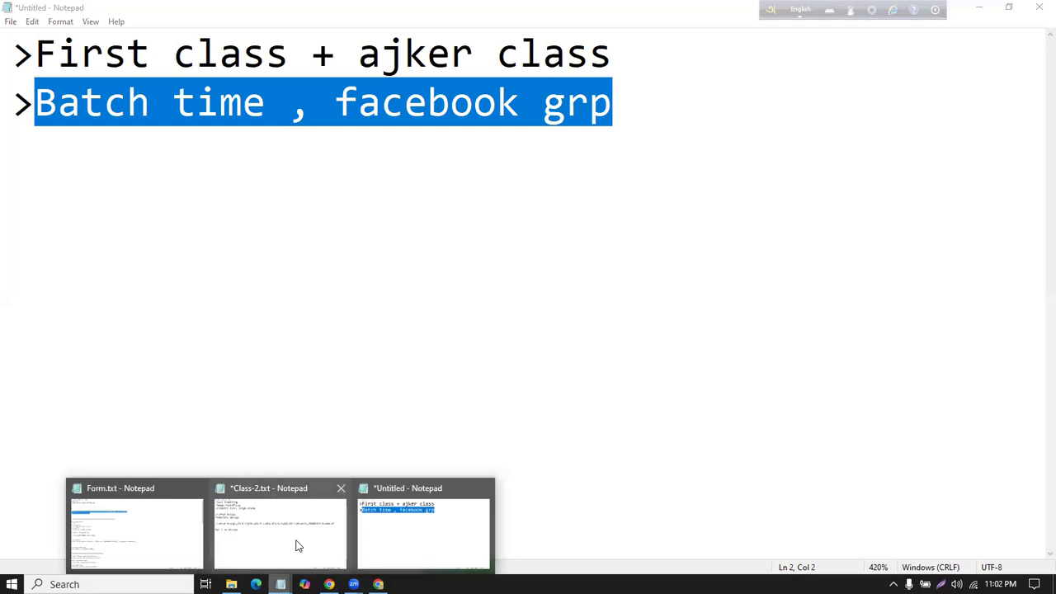
left_click(125, 536)
left_click(400, 200)
left_click(979, 7)
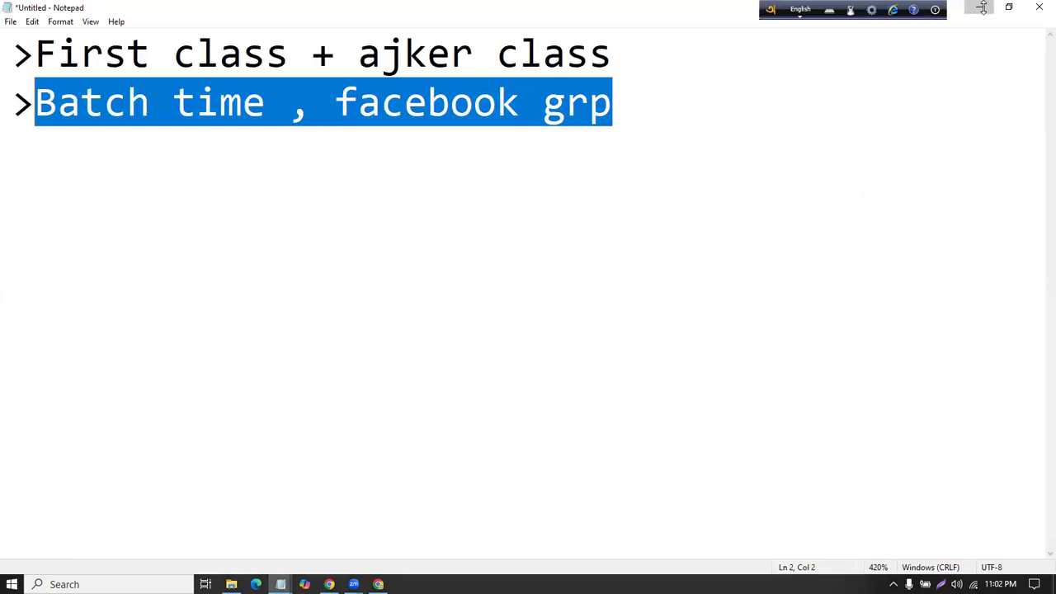
left_click(979, 9)
left_click(979, 15)
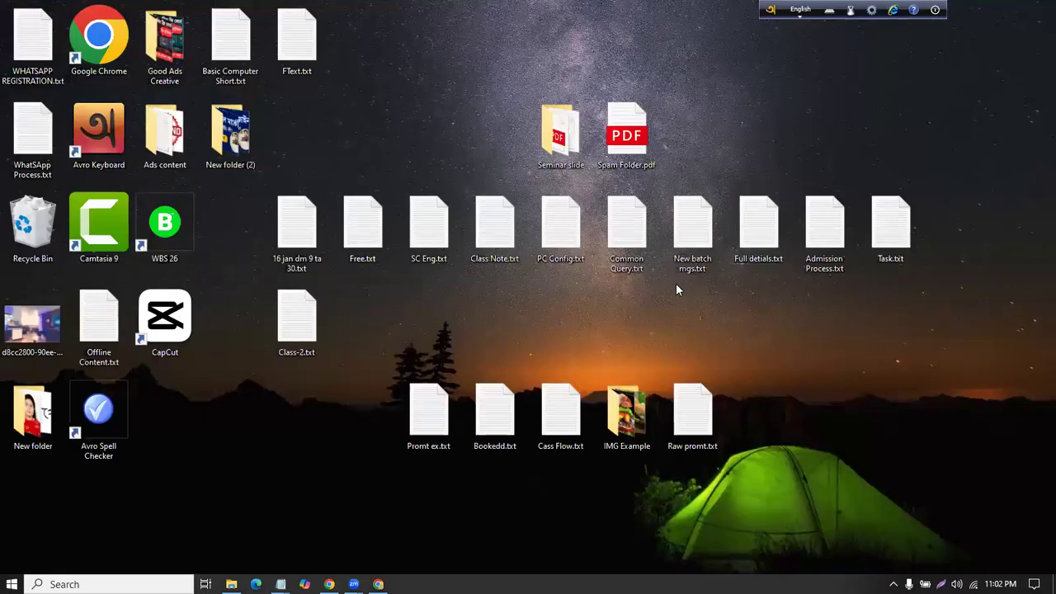
Step: Copy the helpline paragraph from New batch mgs.txt and paste it into the untitled note
double_click(689, 258)
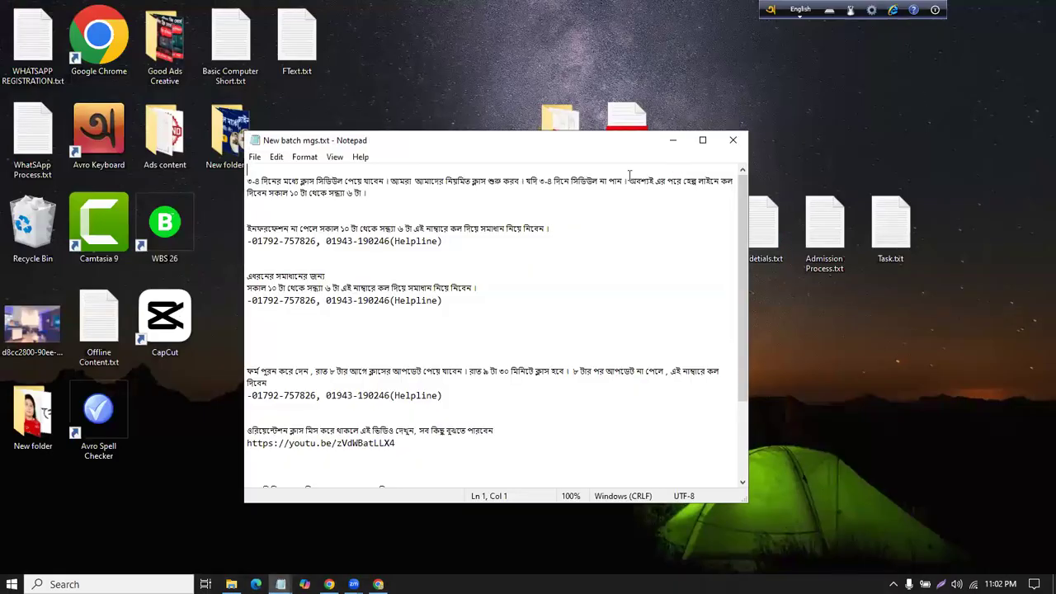
left_click_drag(443, 300, 260, 274)
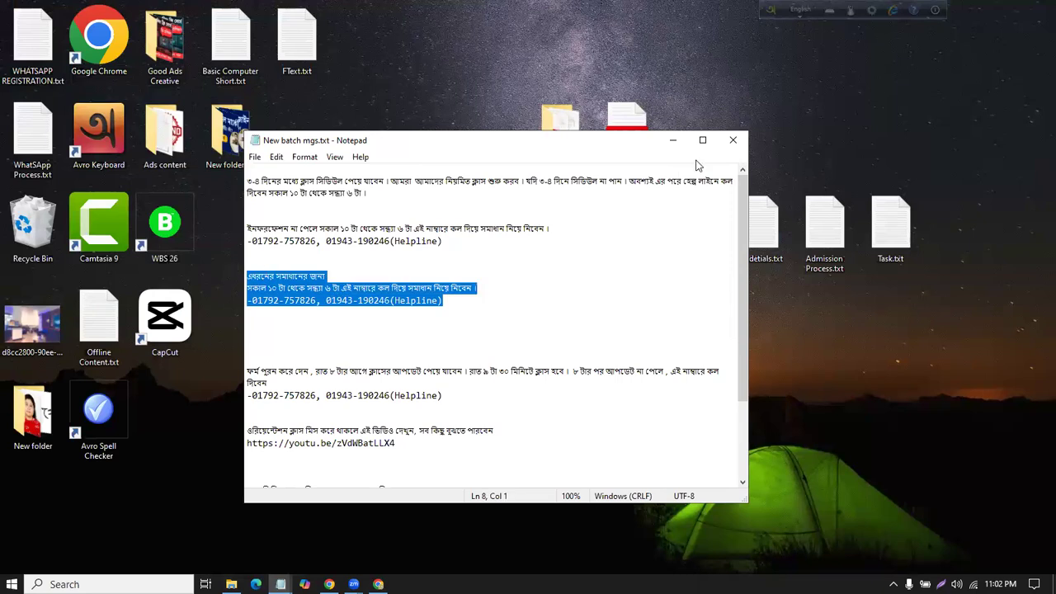
left_click(672, 141)
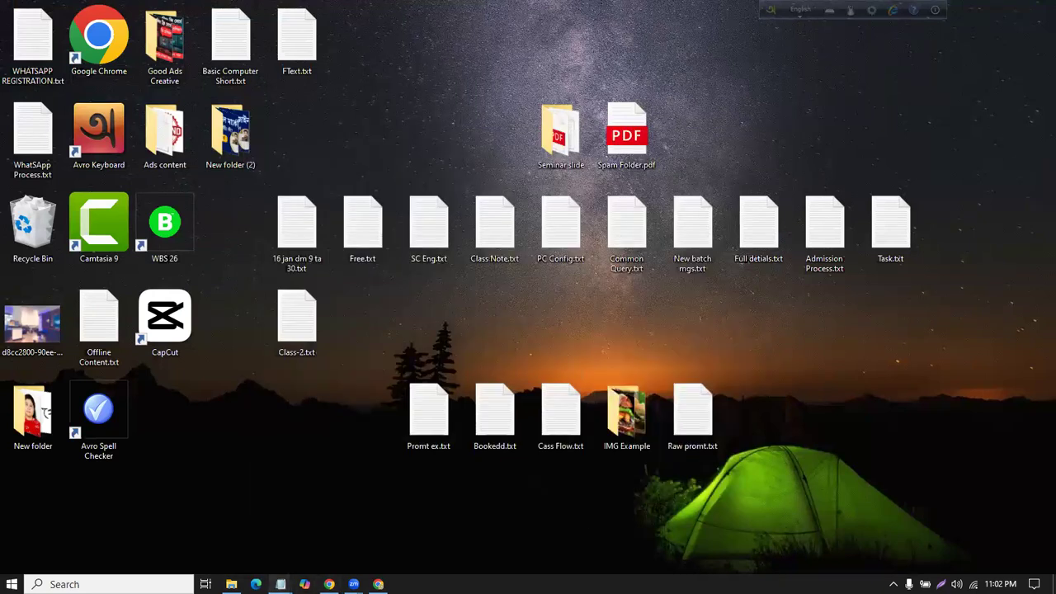
left_click(366, 528)
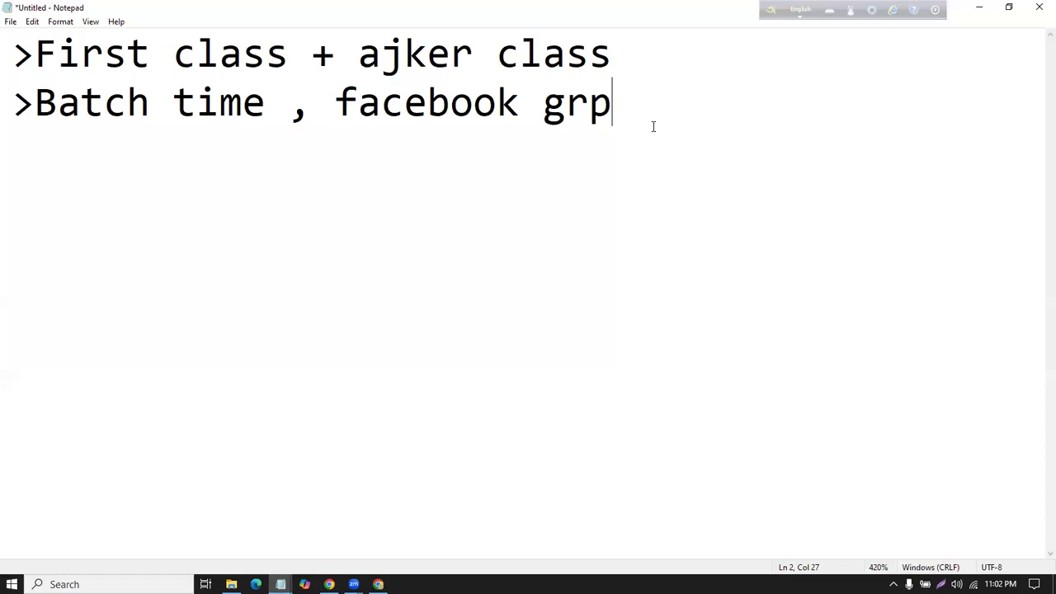
key("ctrl+v")
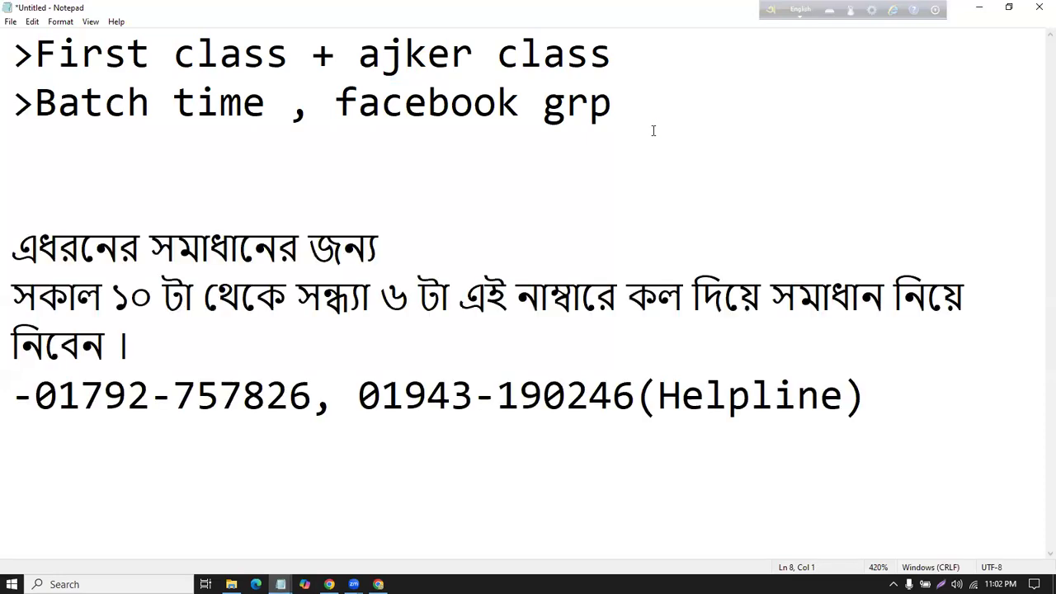
Step: Review the note lines and pasted helpline text, then start a blank line below them
scroll(652, 130, "down", 4)
scroll(653, 129, "down", 7)
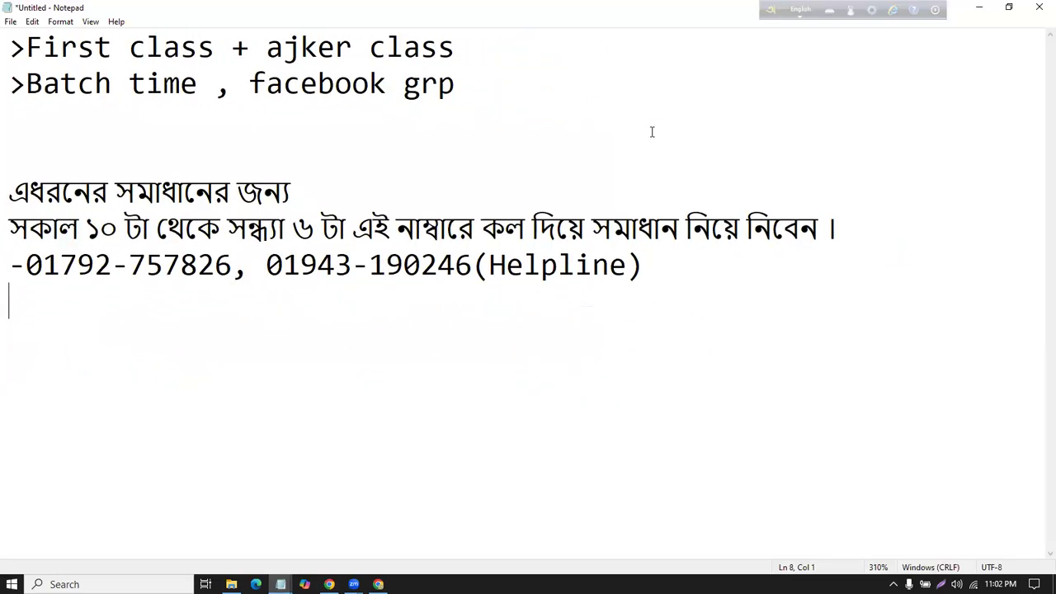
left_click_drag(6, 47, 597, 50)
key("Down")
left_click_drag(9, 84, 511, 129)
left_click(511, 130)
left_click_drag(6, 178, 566, 394)
left_click(355, 174)
left_click_drag(248, 83, 490, 118)
left_click_drag(6, 165, 651, 337)
left_click(651, 338)
left_click_drag(644, 265, 386, 264)
left_click_drag(237, 228, 8, 191)
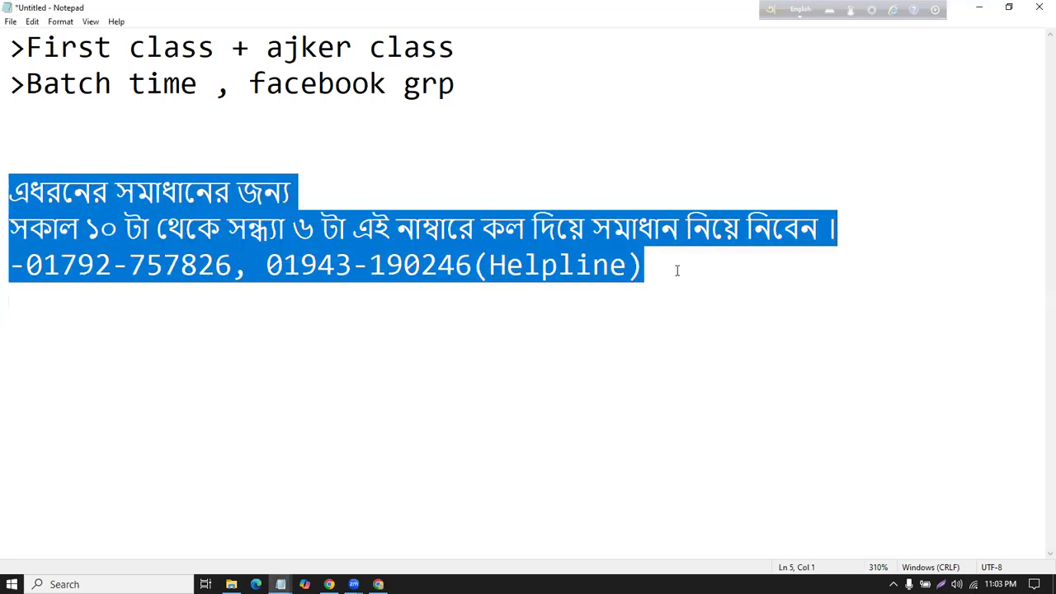
left_click(676, 268)
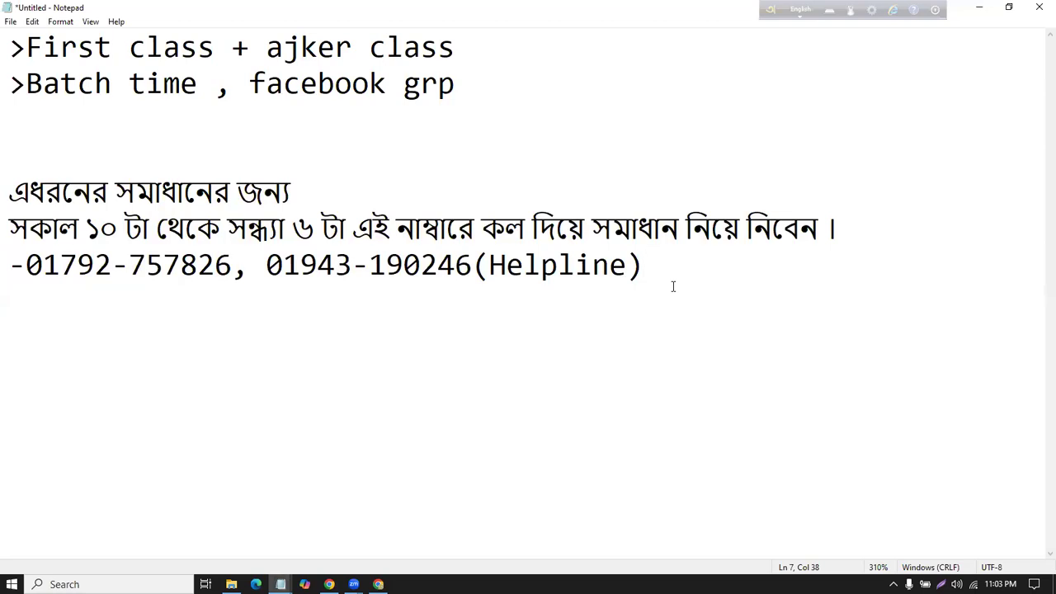
key("Return")
key("Return")
key("Return")
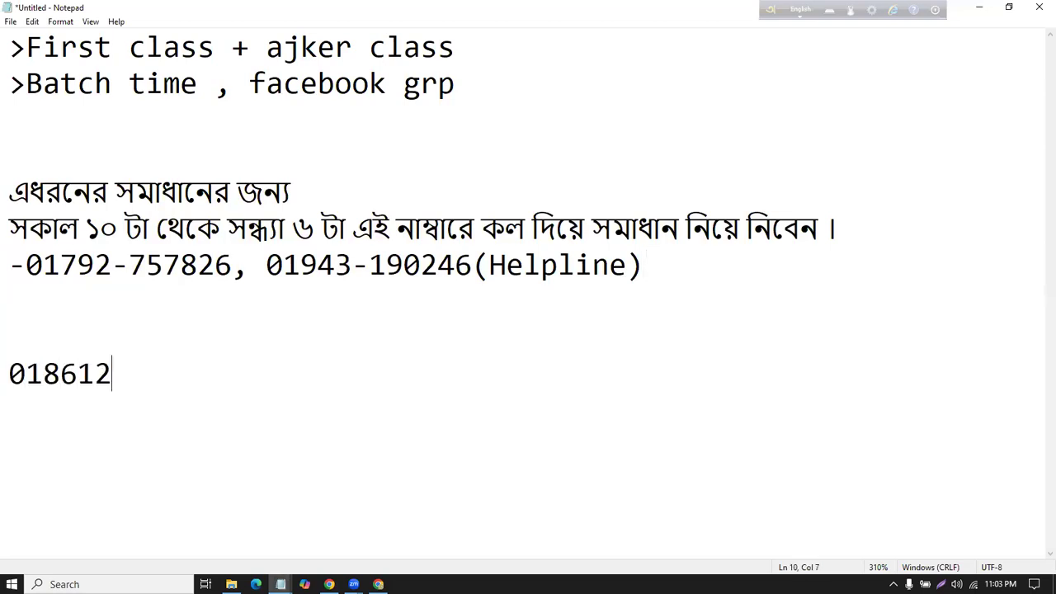
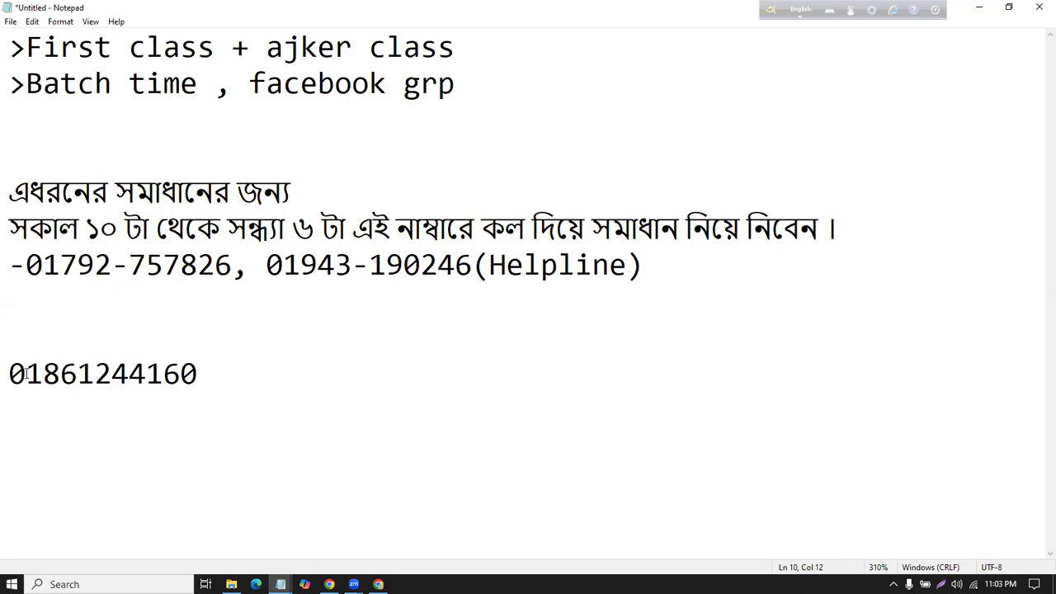
Step: Add the helpline phone number in Notepad and remove the empty line above it
left_click_drag(8, 373, 312, 363)
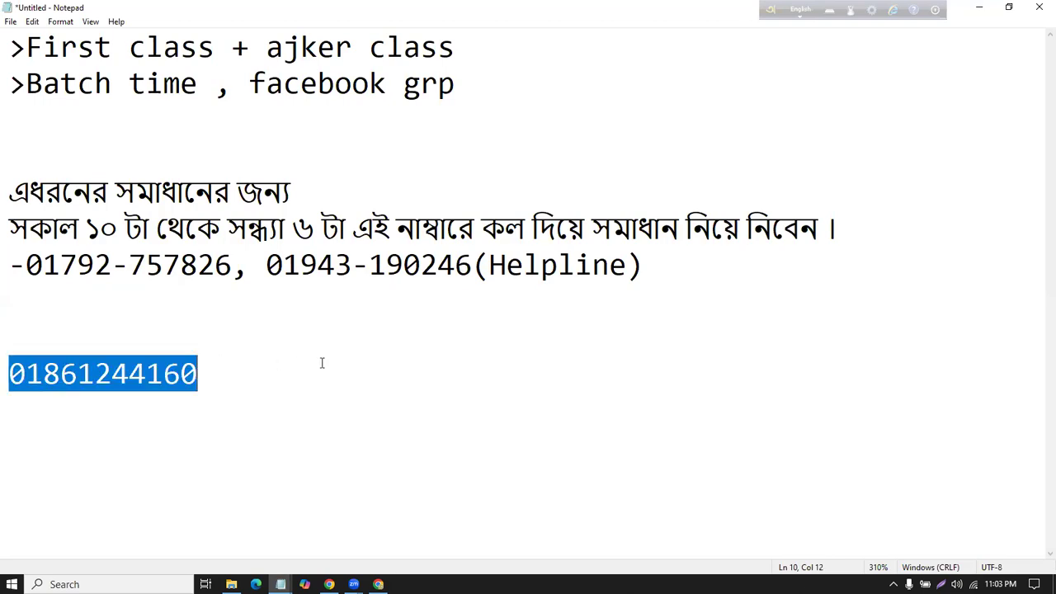
left_click(372, 360)
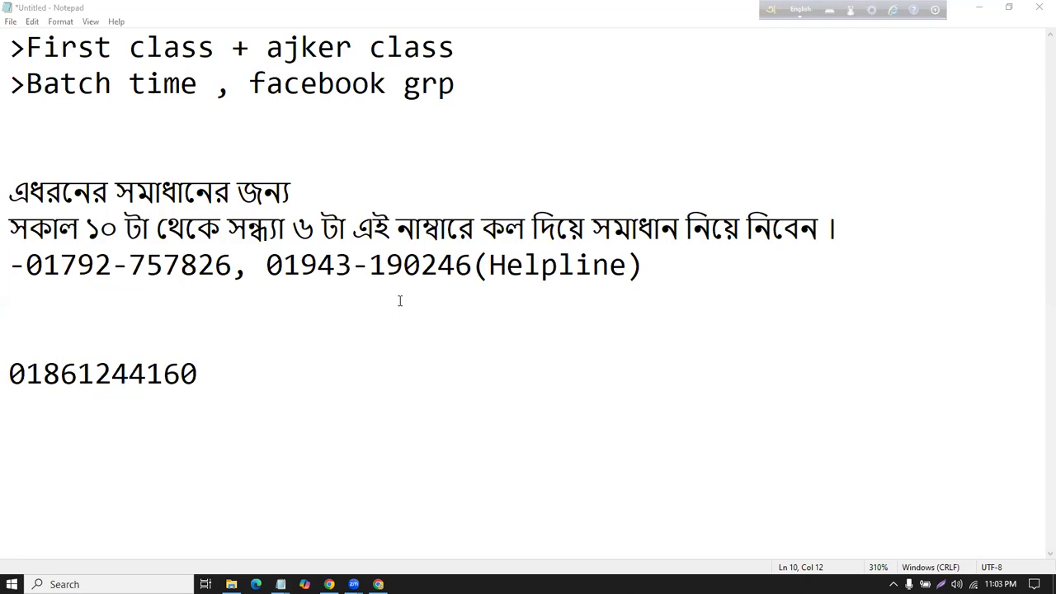
left_click(429, 353)
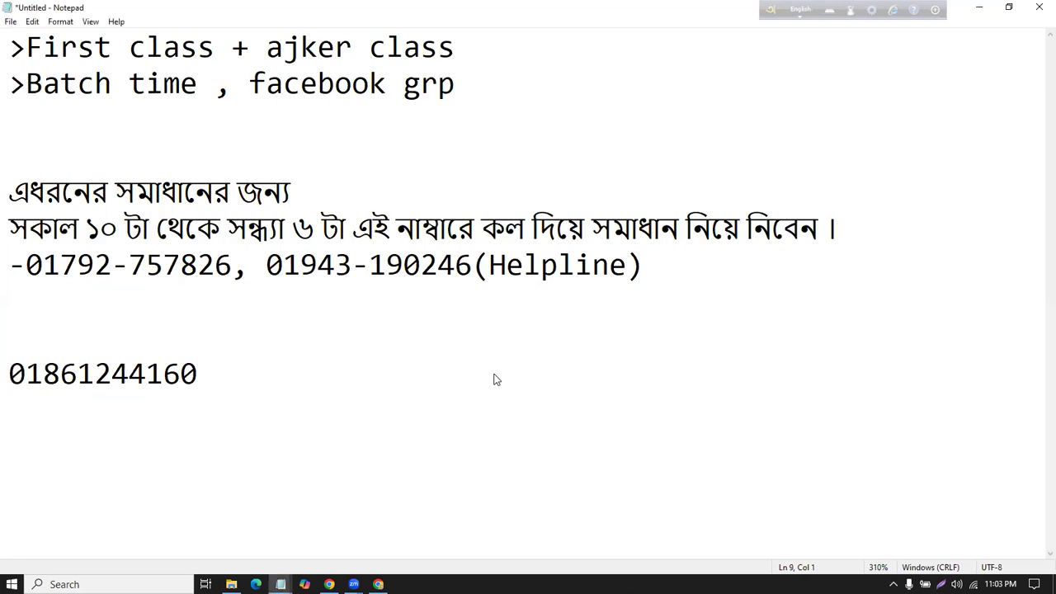
double_click(377, 365)
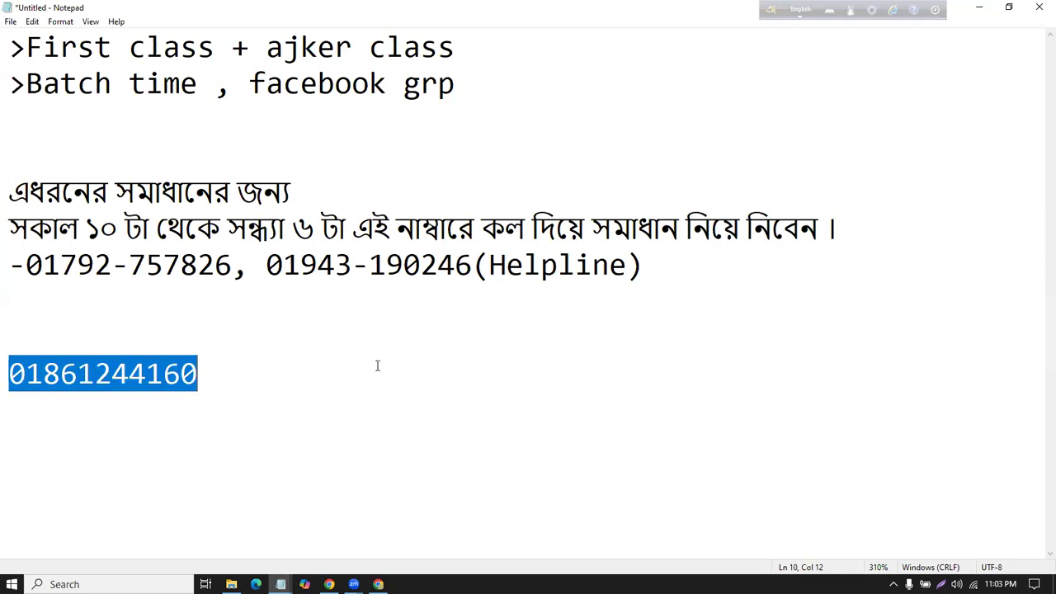
left_click(76, 324)
key("BackSpace")
left_click(224, 330)
Step: Add the lines '-Canva paid ---- klk diye grp' and '-page link' below the number
key("Return")
key("Return")
type("-Canva")
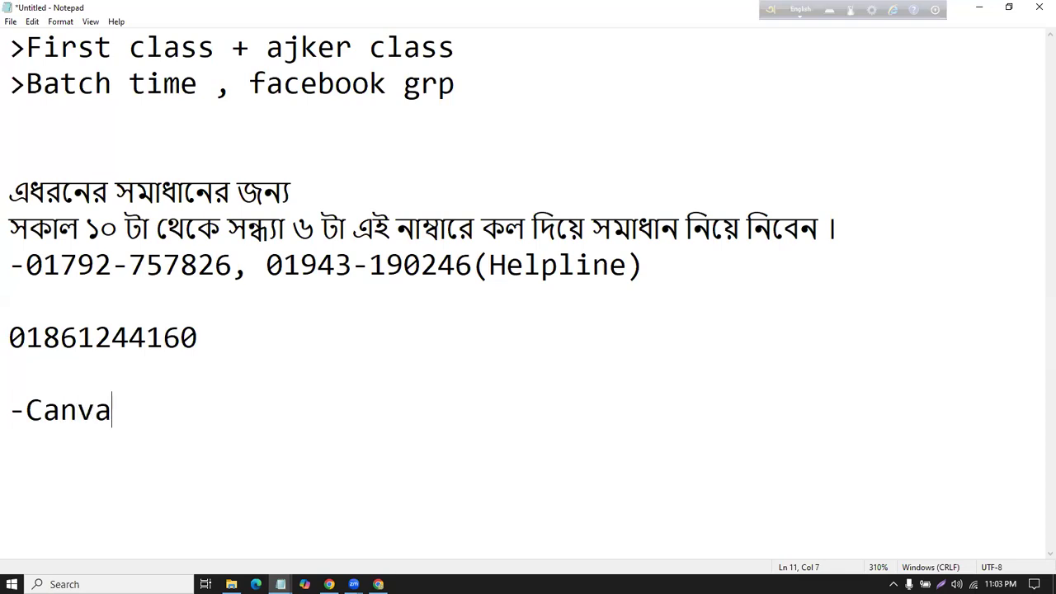
key("BackSpace")
key("BackSpace")
key("BackSpace")
type("va paid ")
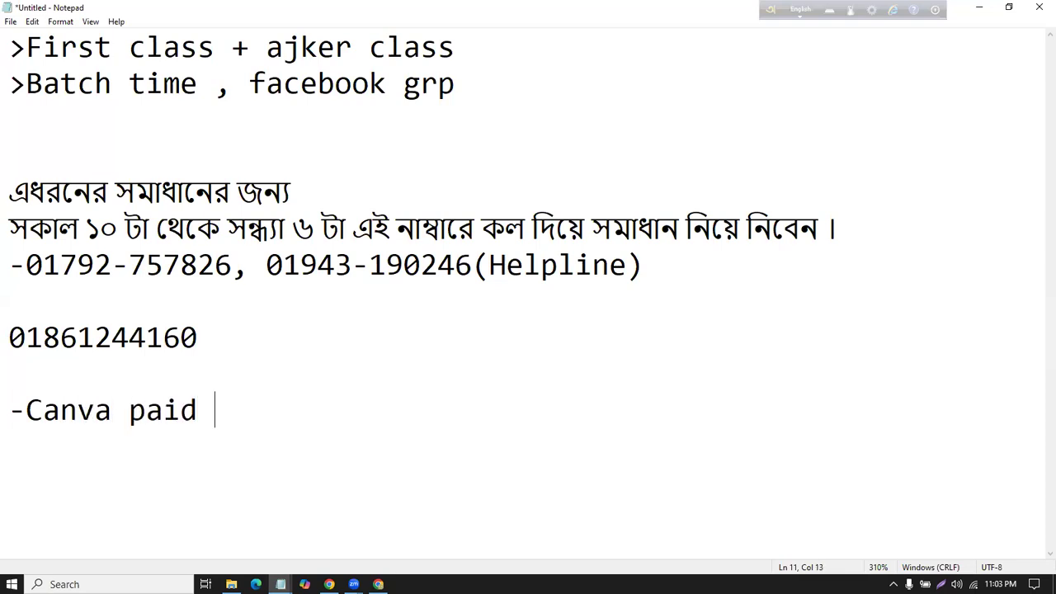
type("---- klk diye")
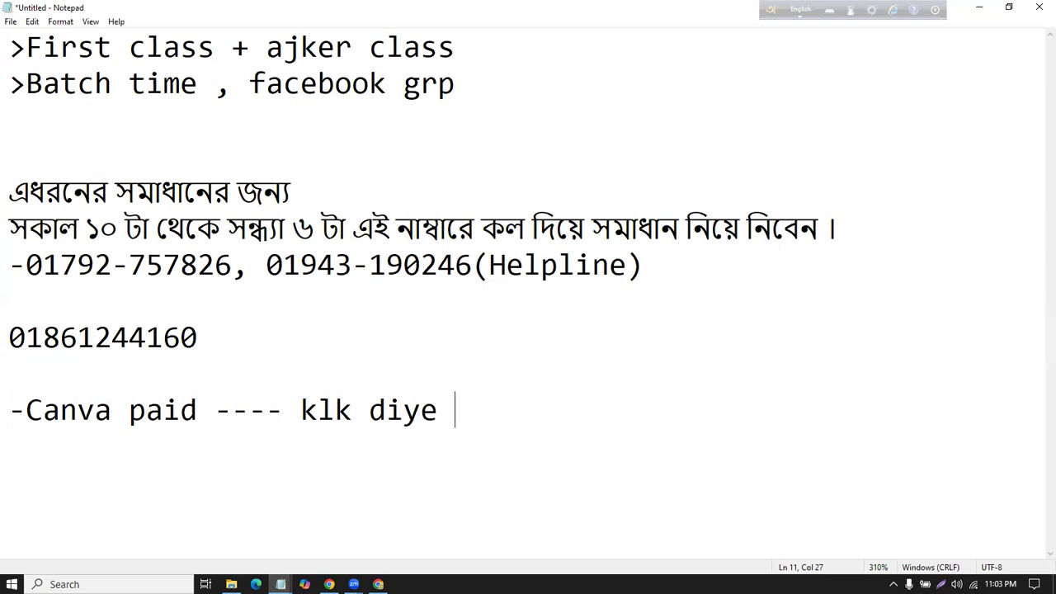
type(" grp")
key("Return")
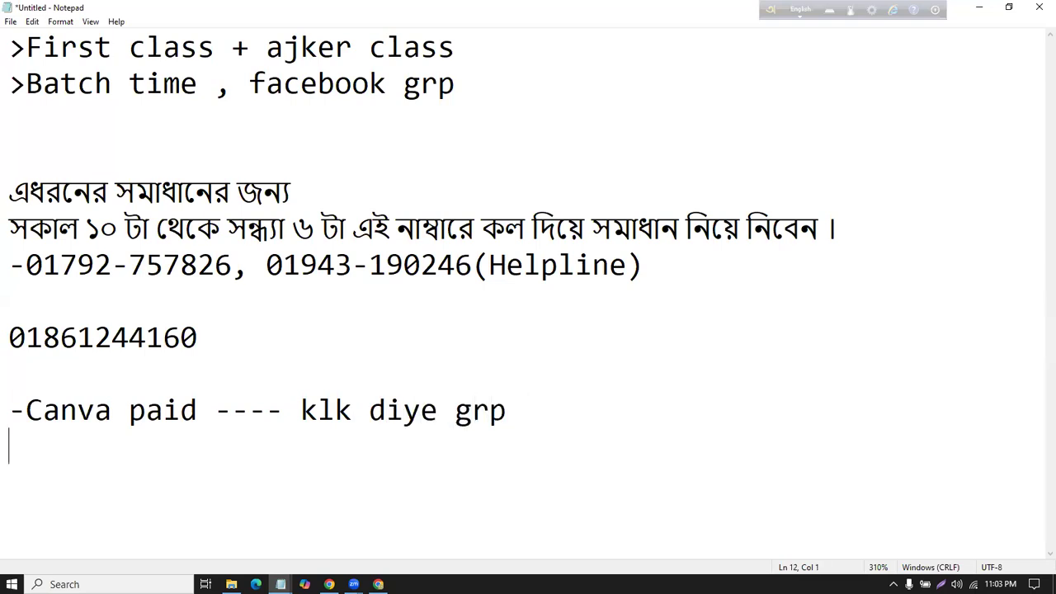
type("-page ")
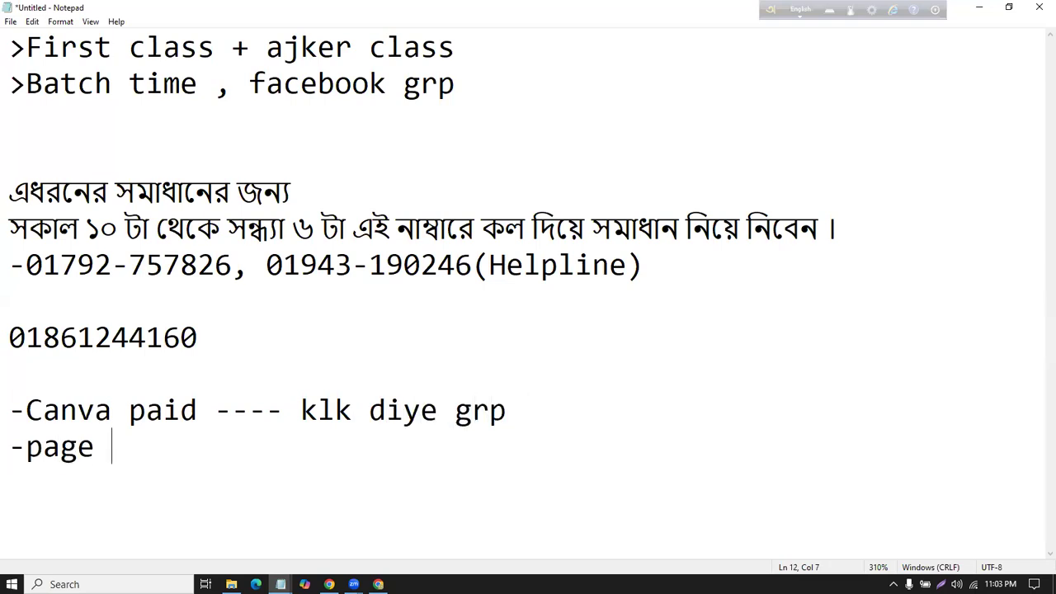
type("link")
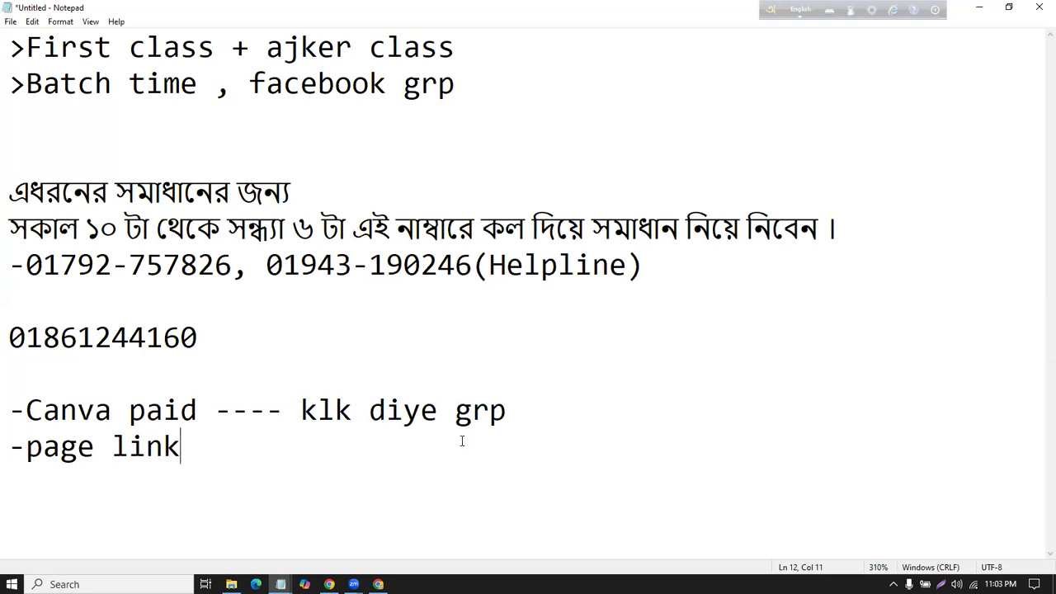
key("alt+Tab")
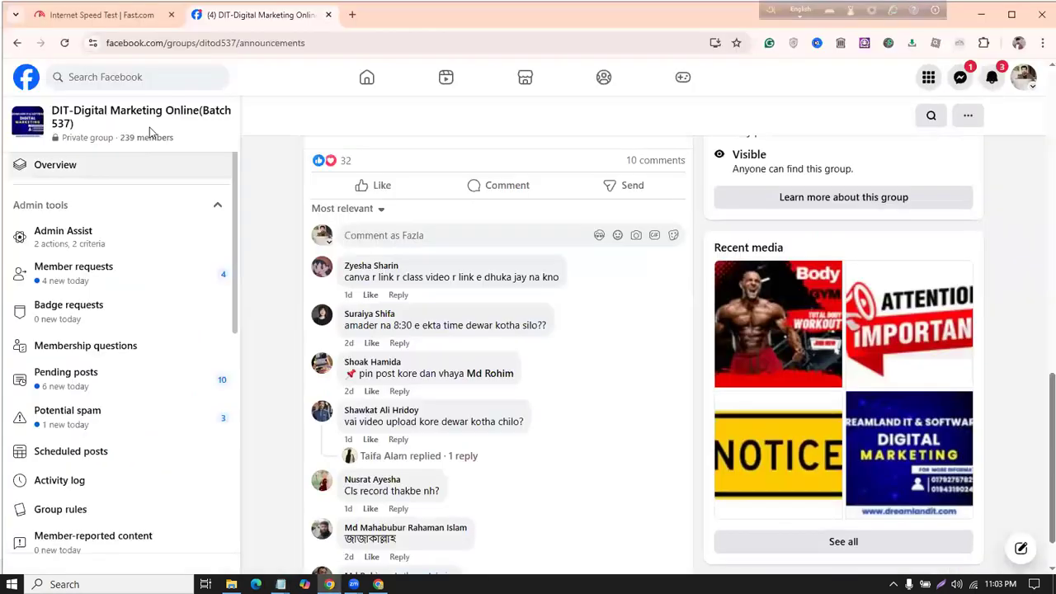
Step: Search Facebook for 'soft' and open the Soft Skills page
left_click(156, 78)
type("soft")
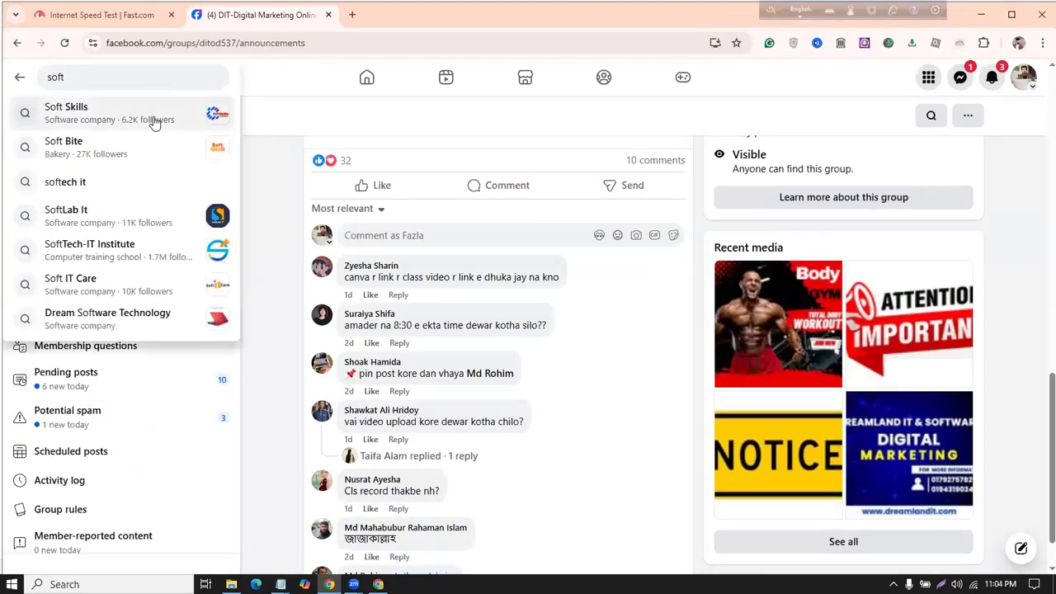
left_click(154, 115)
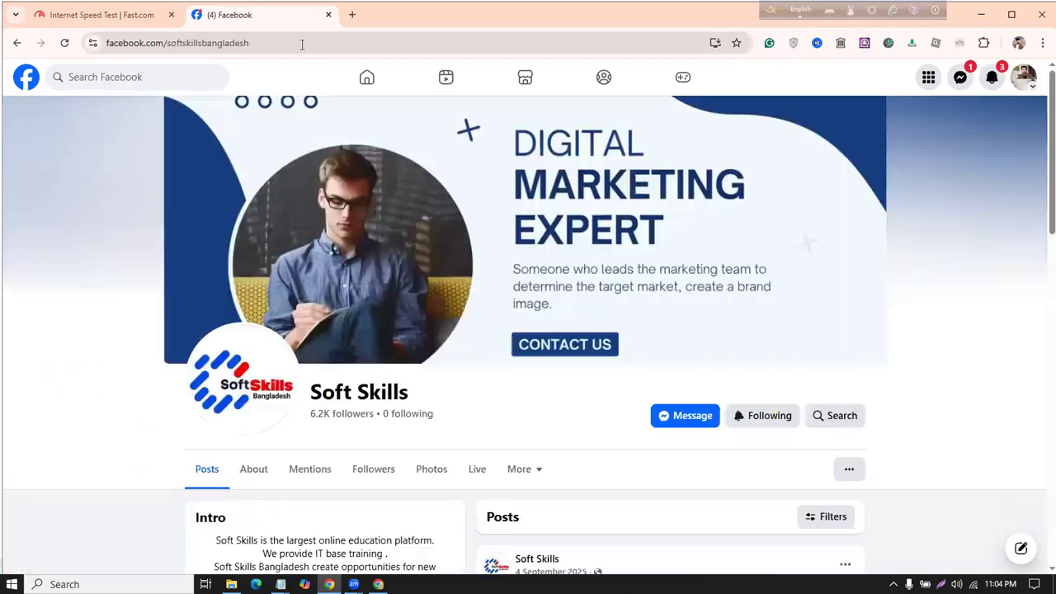
Step: Copy the Soft Skills page's web address from the address bar
left_click(303, 43)
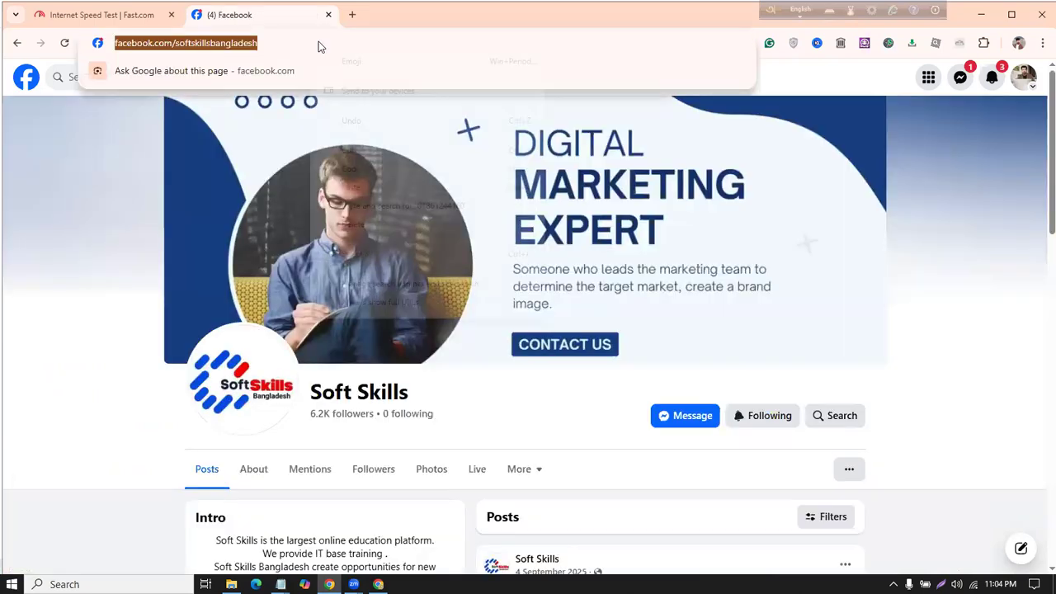
right_click(319, 43)
left_click(372, 170)
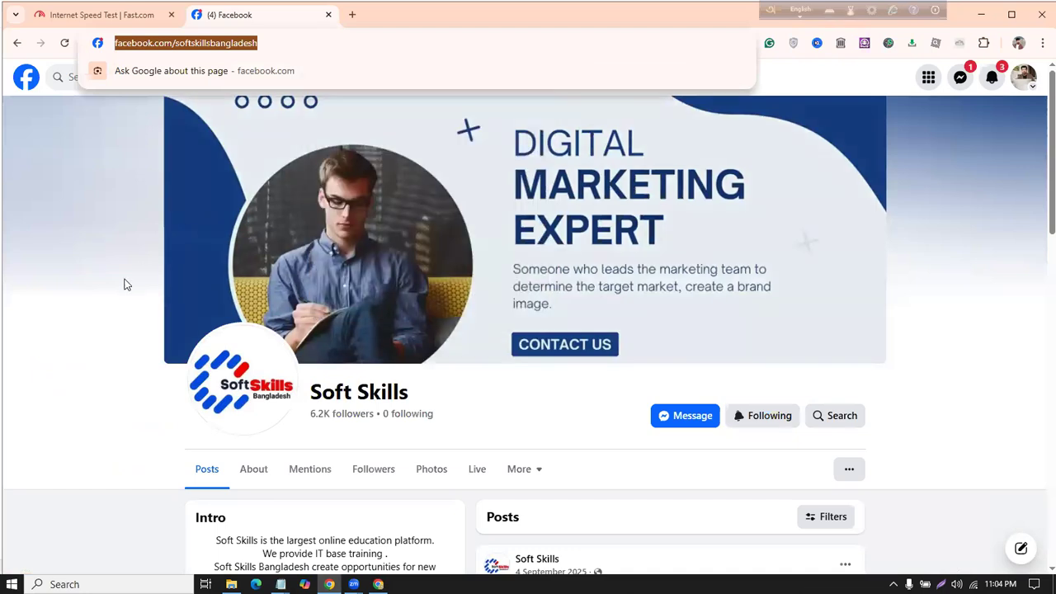
left_click(795, 435)
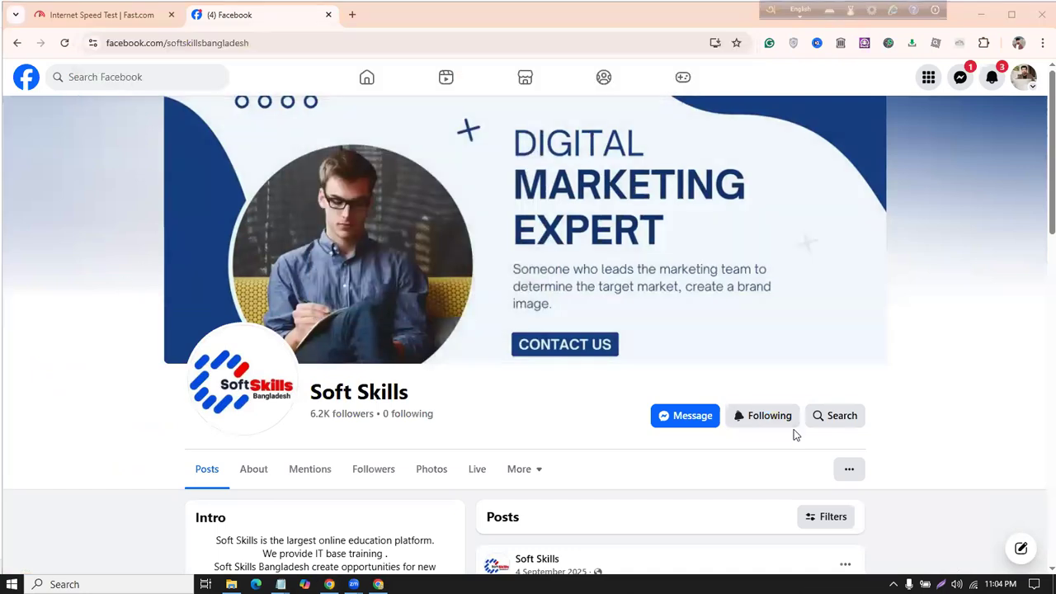
scroll(570, 342, "down", 10)
scroll(549, 236, "up", 10)
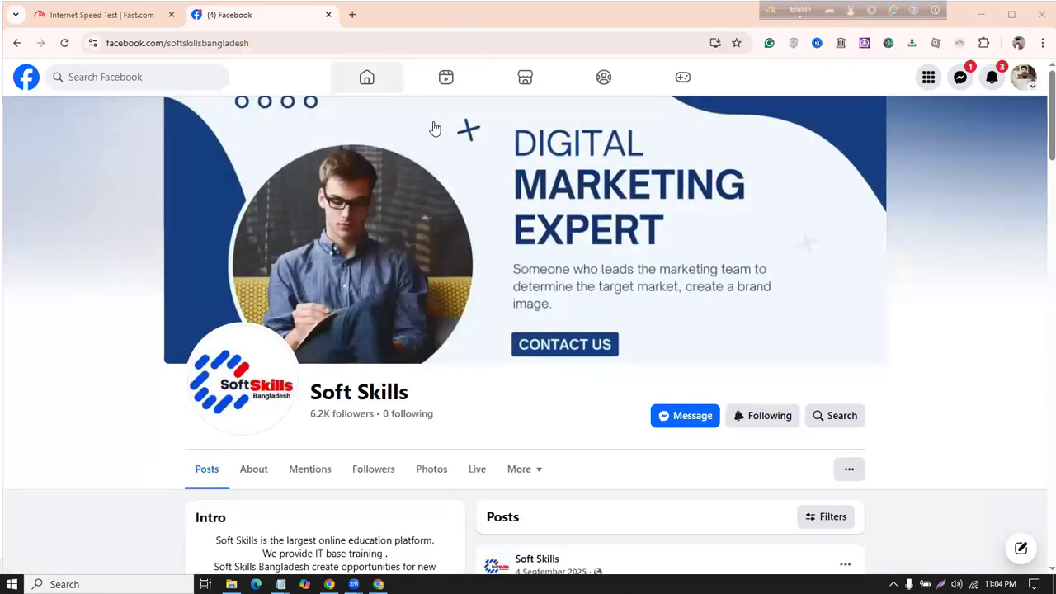
scroll(478, 255, "down", 3)
scroll(484, 273, "up", 3)
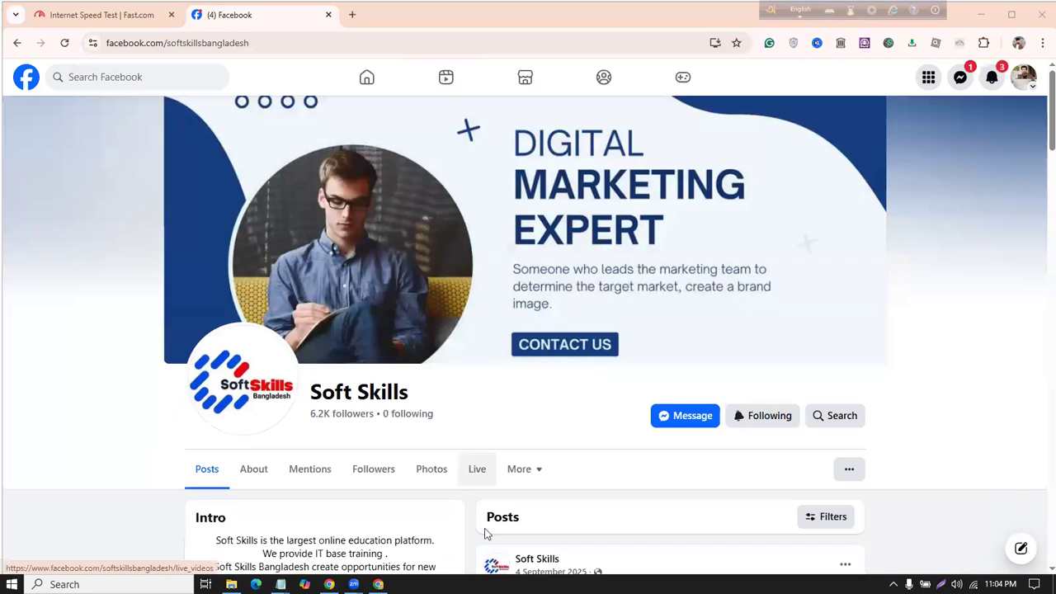
mouse_move(281, 584)
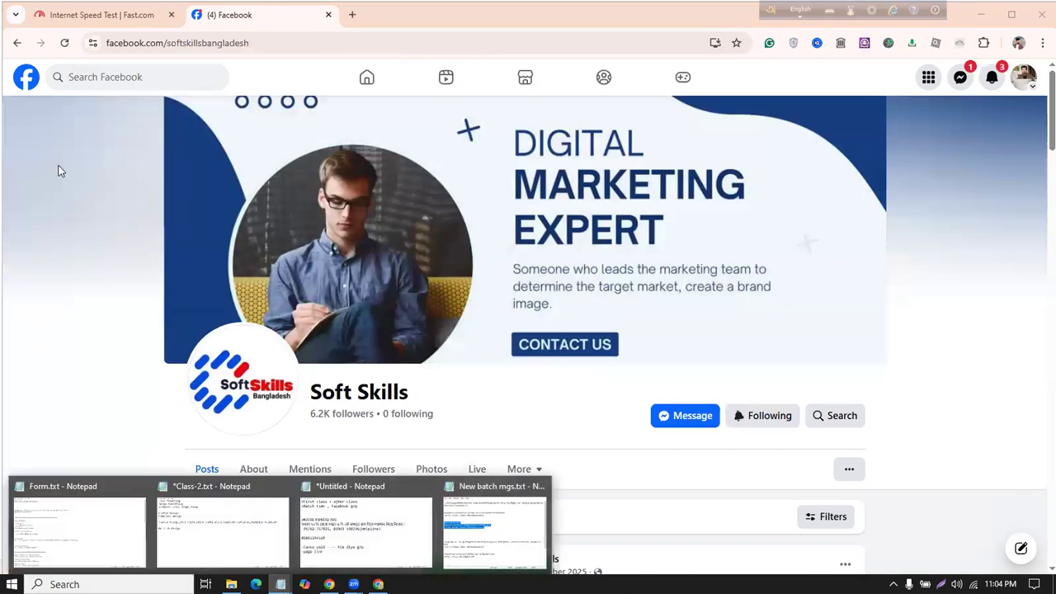
mouse_move(34, 175)
left_mouse_down()
mouse_move(80, 150)
mouse_move(29, 150)
mouse_move(81, 217)
left_mouse_up()
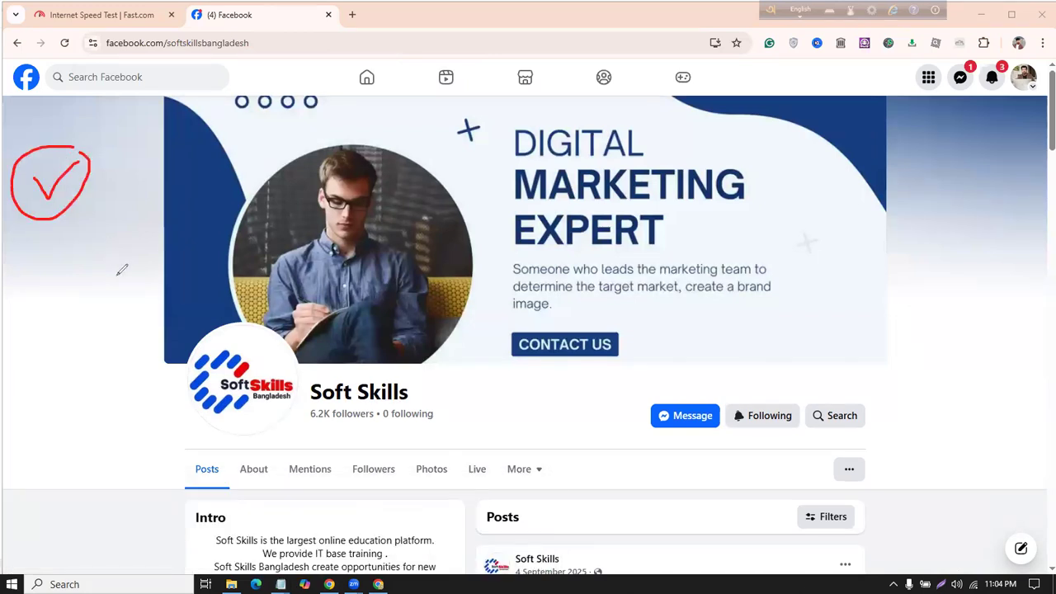
mouse_move(43, 243)
left_mouse_down()
mouse_move(80, 250)
mouse_move(103, 219)
left_mouse_up()
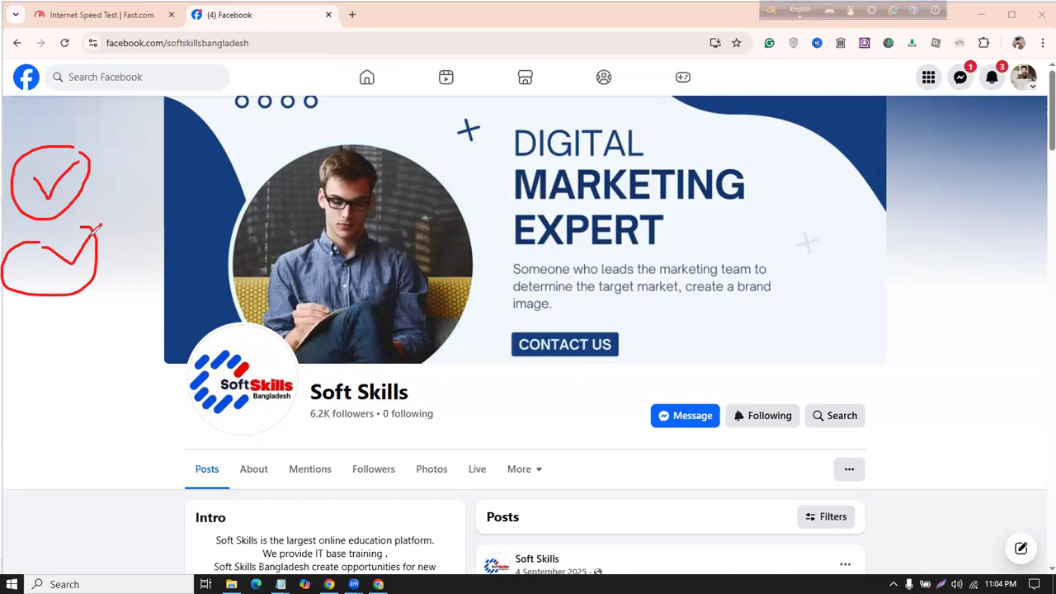
left_click_drag(25, 157, 169, 115)
mouse_move(25, 252)
left_mouse_down()
mouse_move(140, 227)
mouse_move(217, 191)
left_mouse_up()
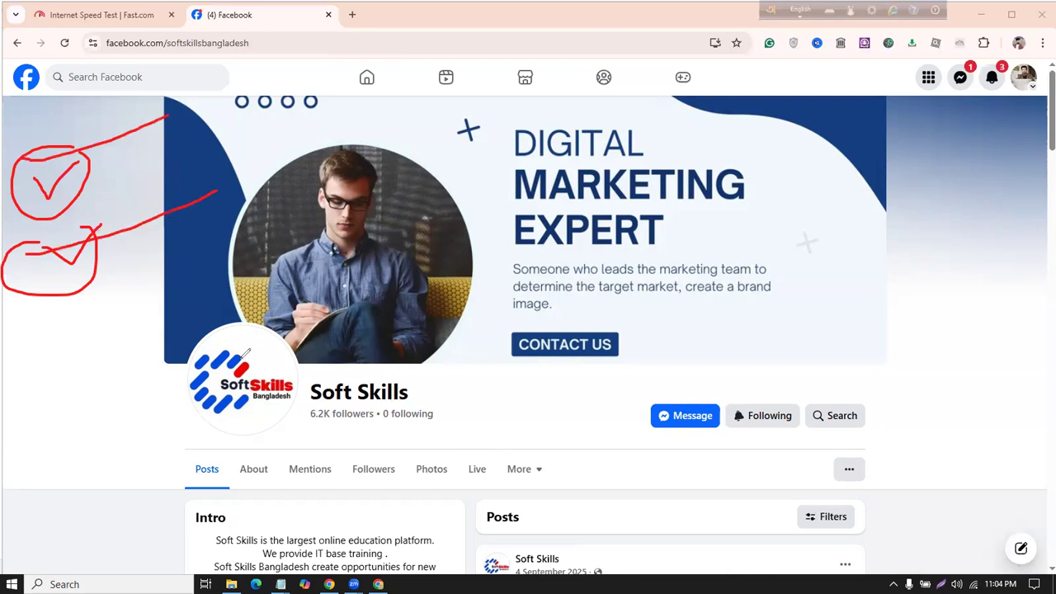
left_click_drag(37, 361, 103, 349)
left_click_drag(495, 382, 477, 361)
left_click(535, 369)
left_click_drag(580, 336, 513, 334)
mouse_move(549, 288)
left_mouse_down()
mouse_move(463, 297)
mouse_move(633, 385)
mouse_move(628, 295)
mouse_move(459, 282)
mouse_move(483, 360)
mouse_move(774, 266)
left_mouse_up()
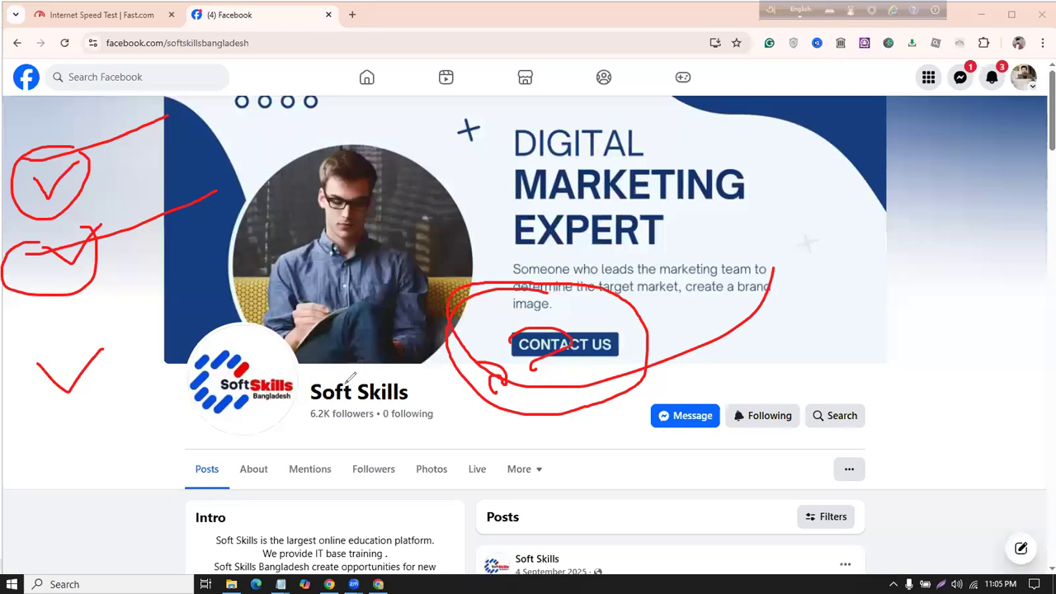
key("e")
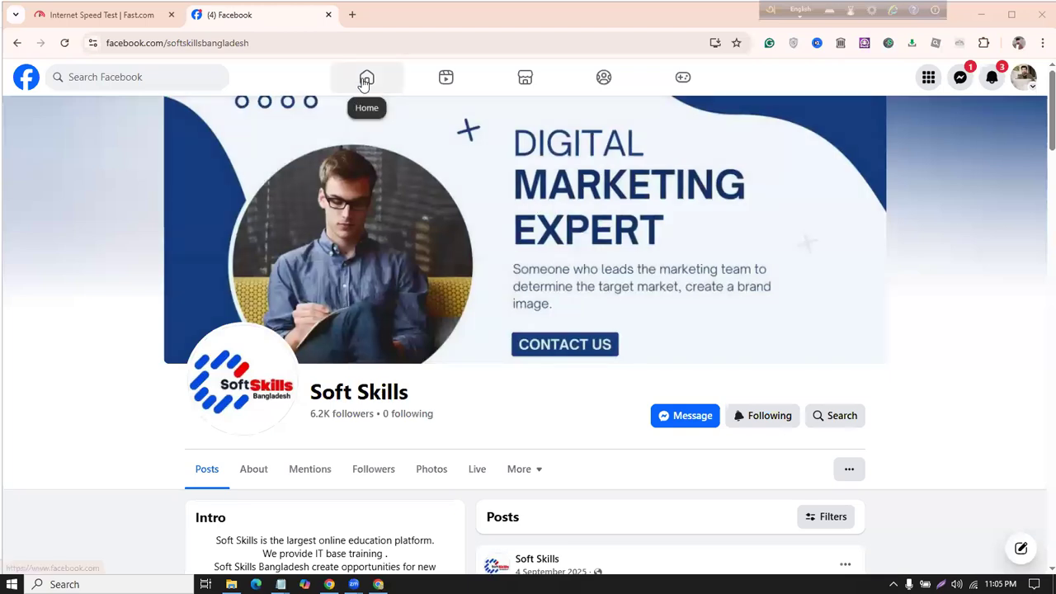
Step: Load the Facebook News Feed, then return to Canva's car wash template results
left_click(364, 83)
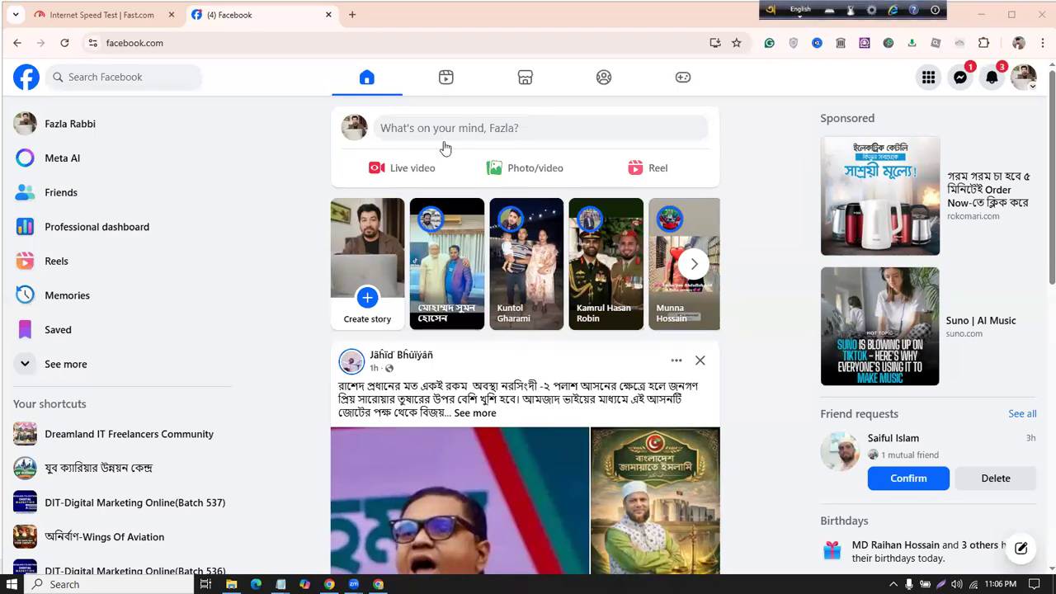
key("alt+Tab")
left_click(24, 334)
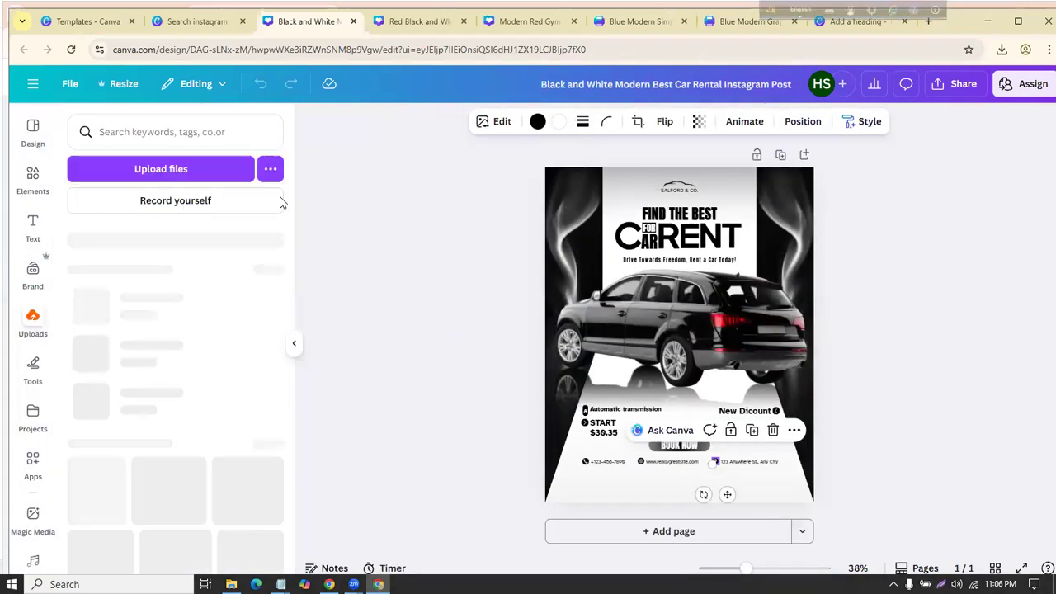
left_click(194, 20)
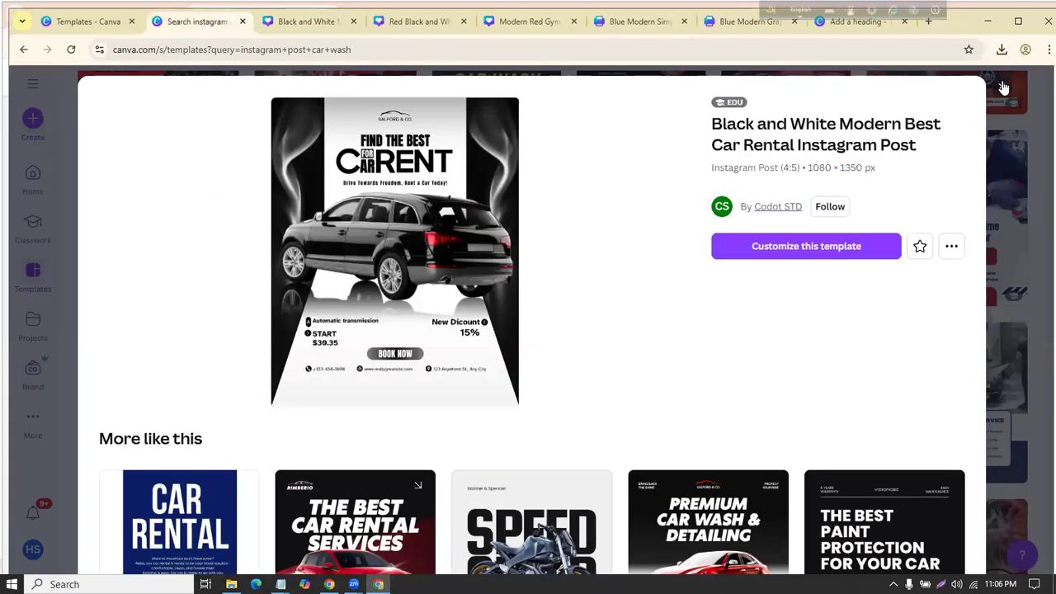
Step: Close the template preview and design creator, then open the 'Add a heading' sale banner from Projects
left_click(1003, 87)
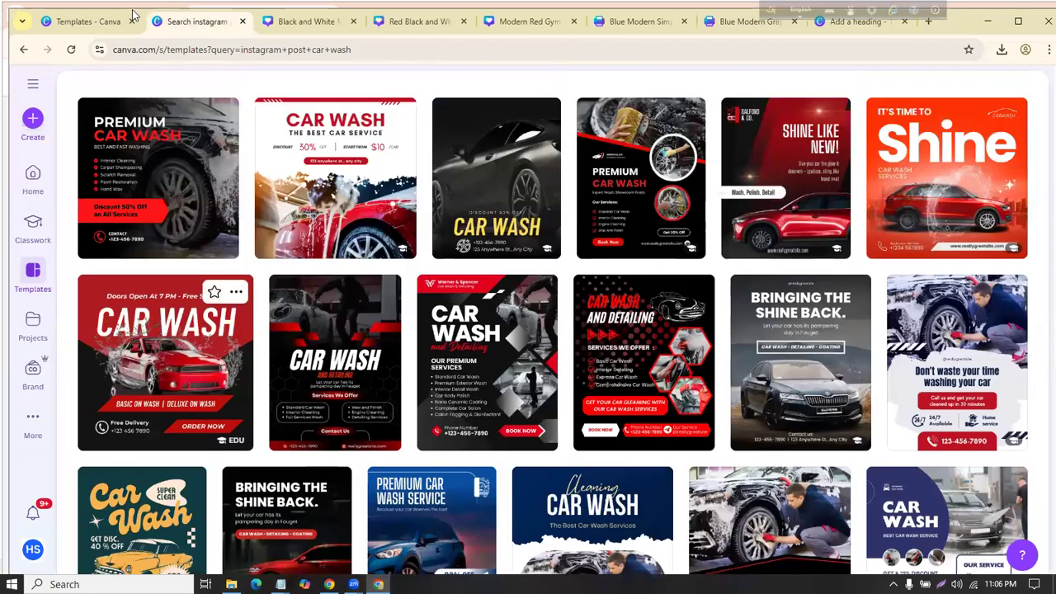
left_click(132, 15)
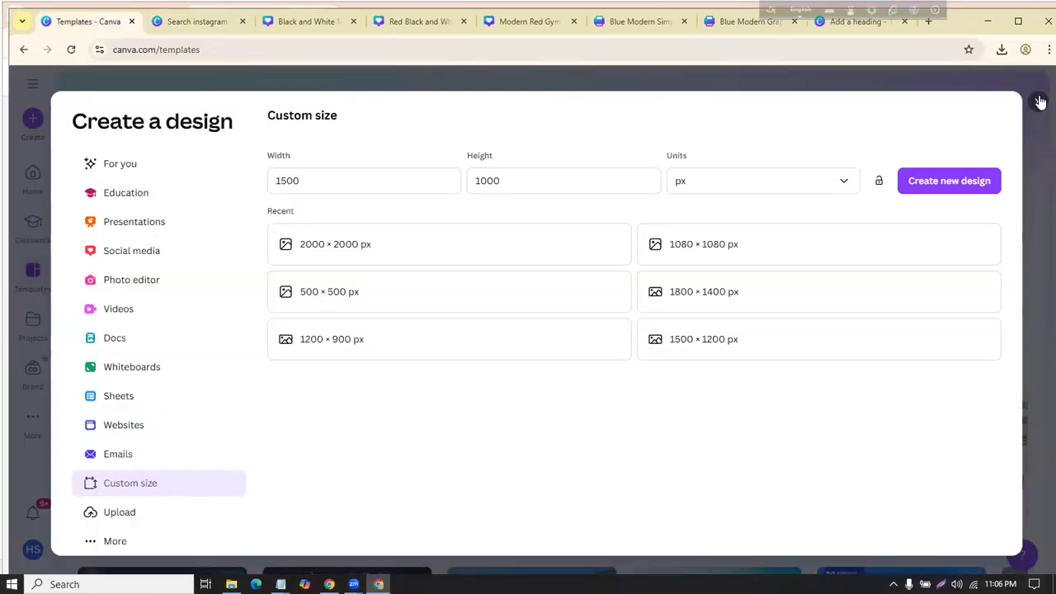
left_click(1039, 101)
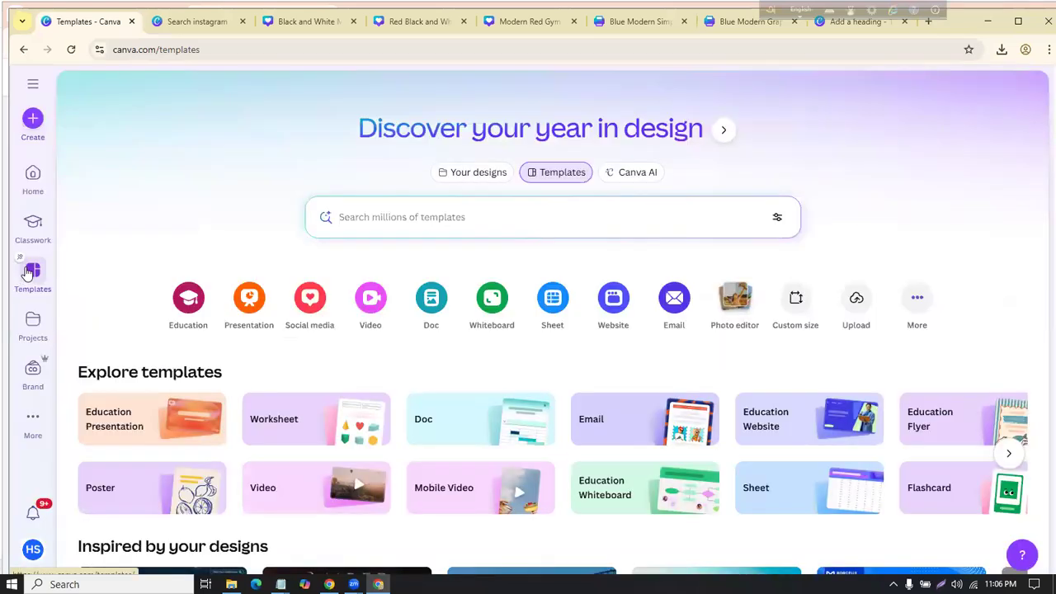
left_click(33, 326)
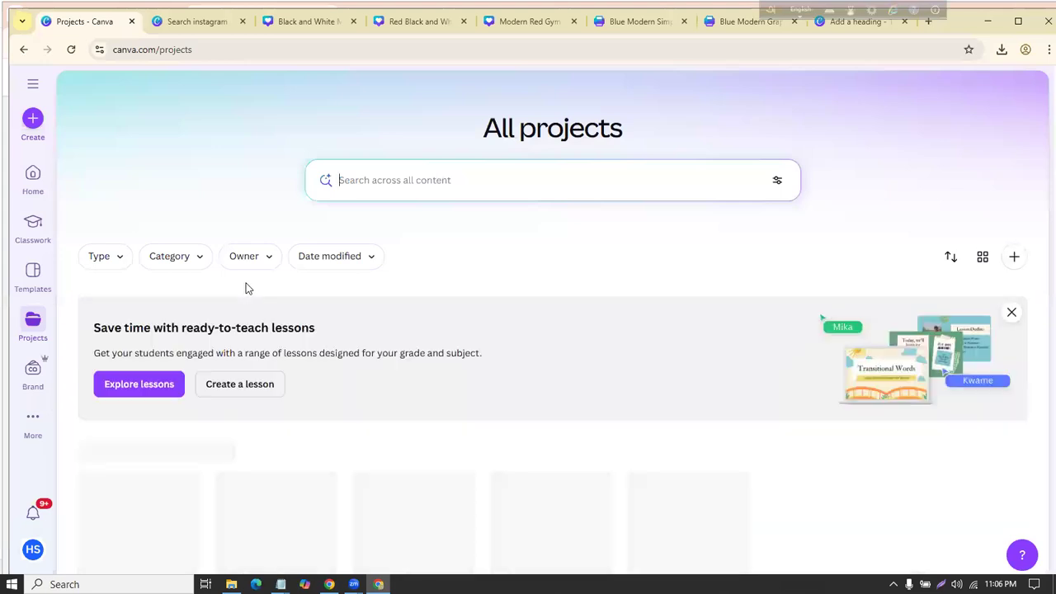
scroll(247, 291, "down", 3)
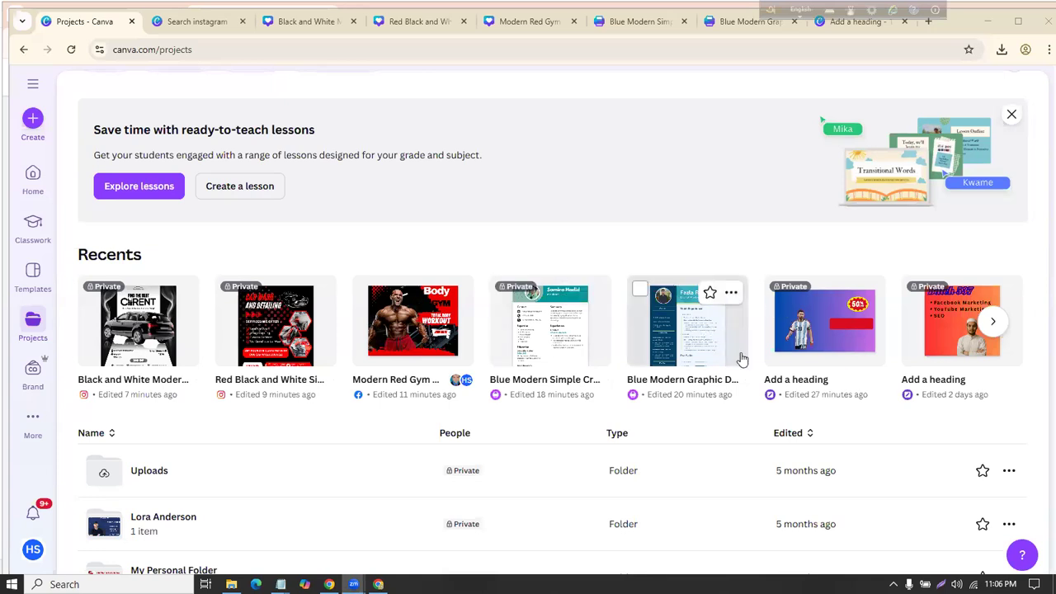
left_click(824, 322)
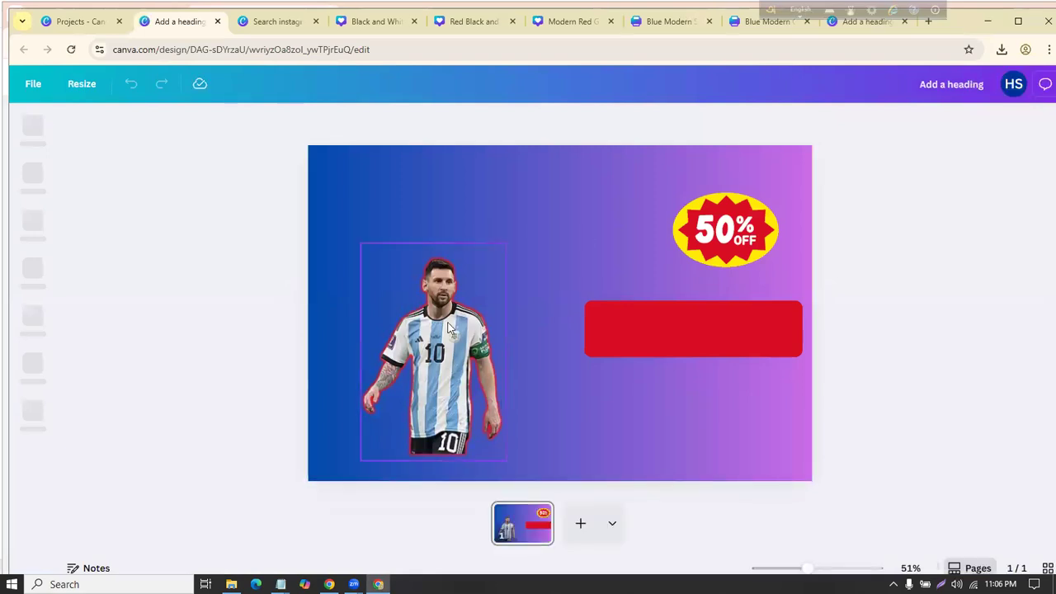
Step: Shrink the Messi cutout and move it toward the upper left of the banner
left_click_drag(448, 323, 496, 360)
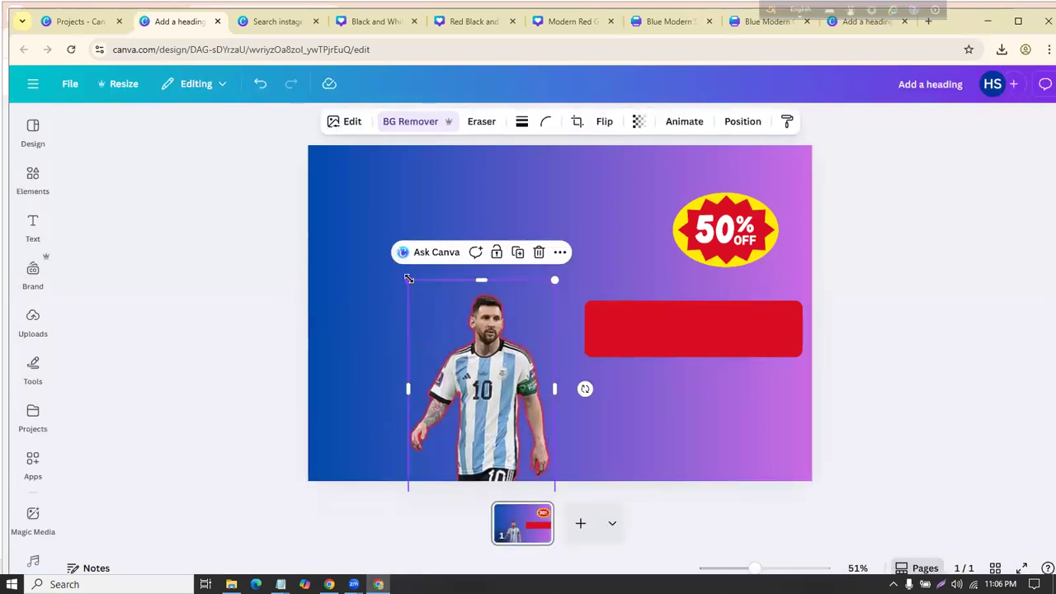
left_click_drag(408, 279, 463, 362)
left_click(22, 328)
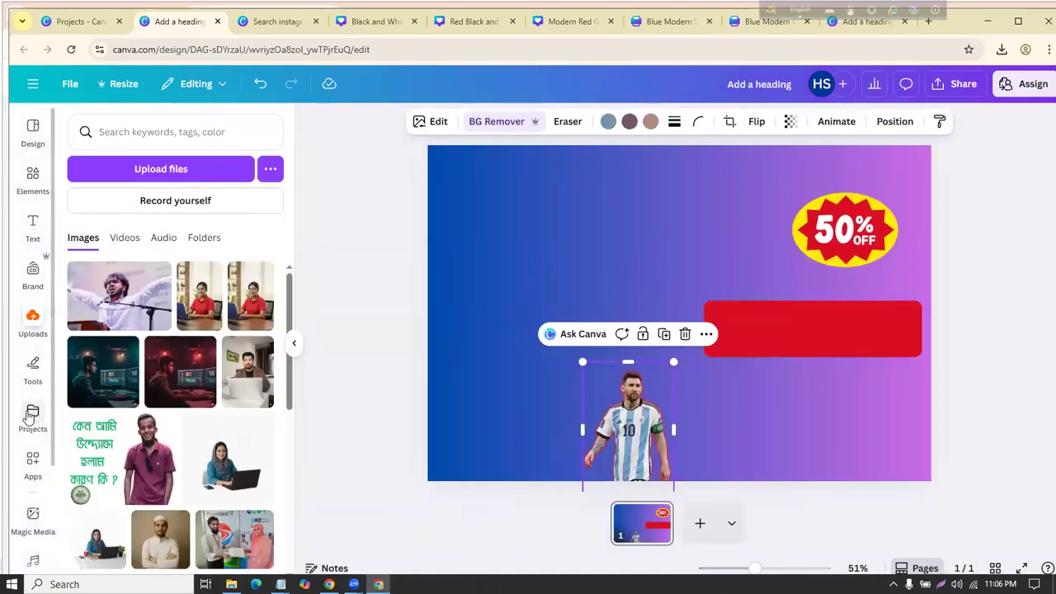
left_click(31, 415)
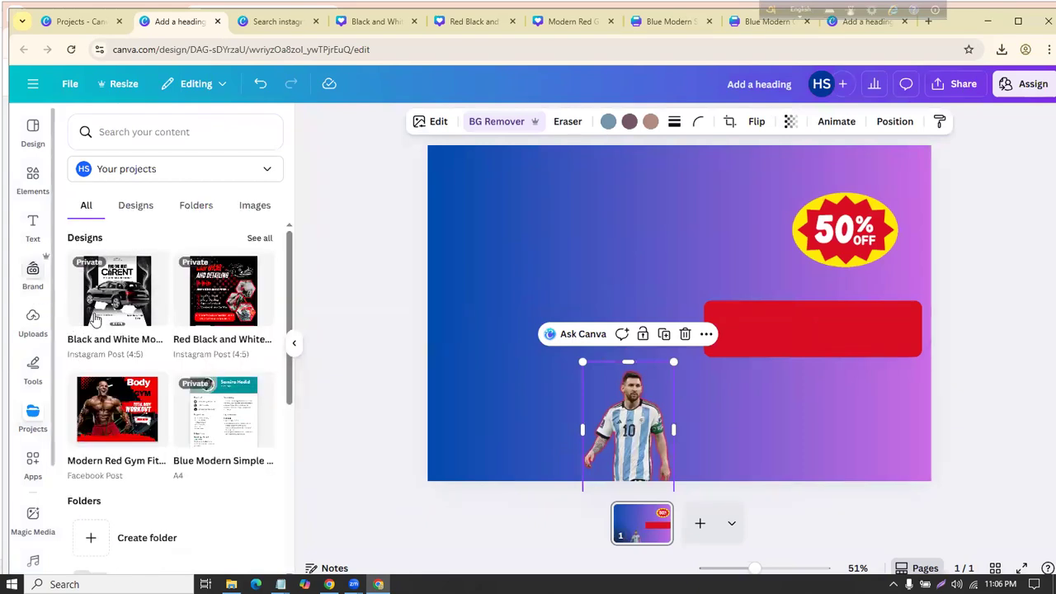
left_click_drag(631, 419, 570, 322)
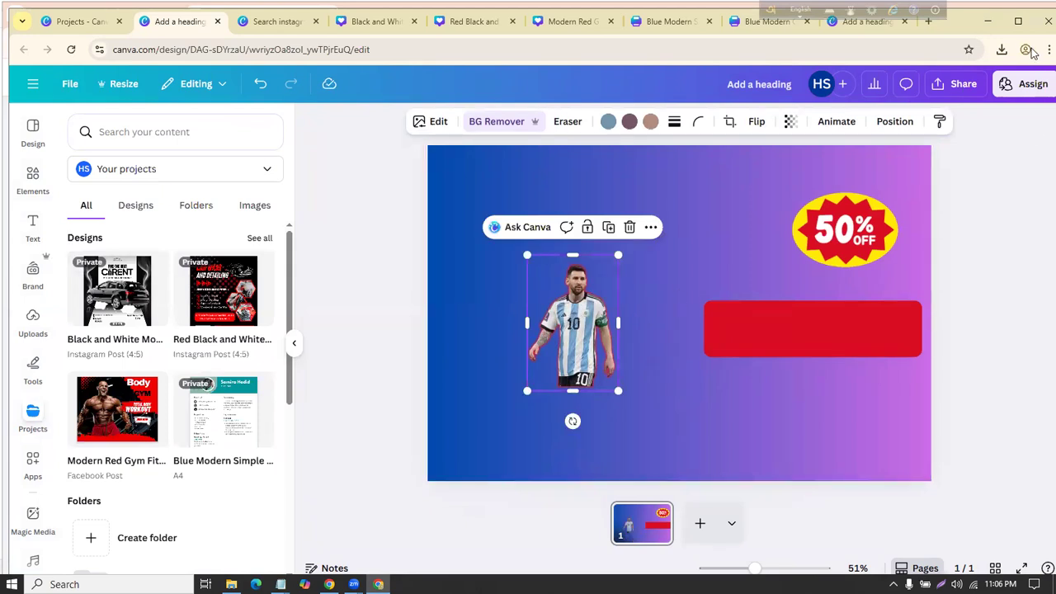
left_click(232, 584)
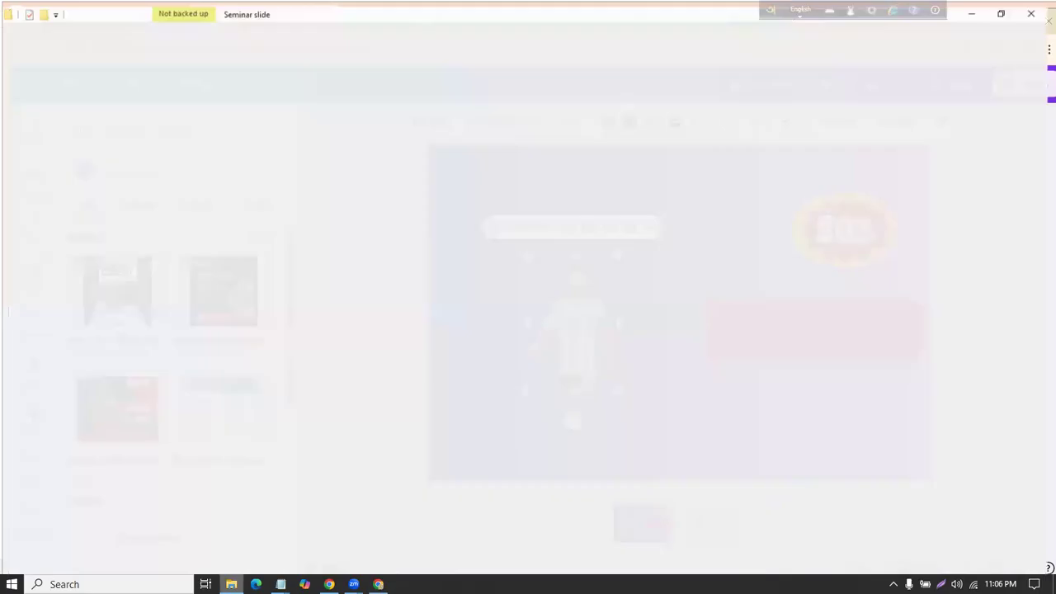
Step: Open 'Modern Red Gym Fitness (Facebook Post).png' from Downloads in Paint
left_click(54, 120)
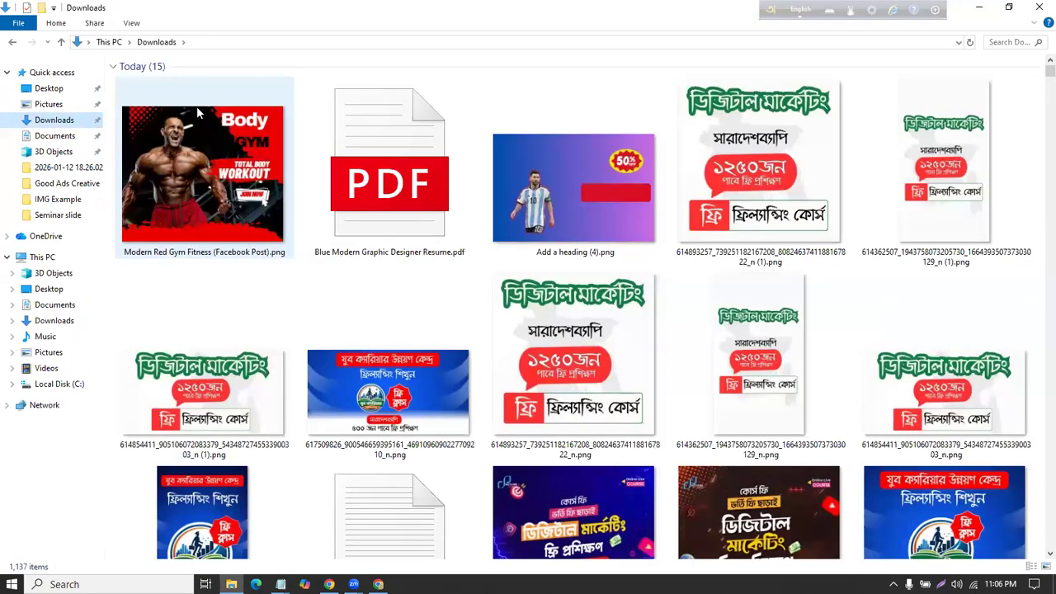
left_click(164, 122)
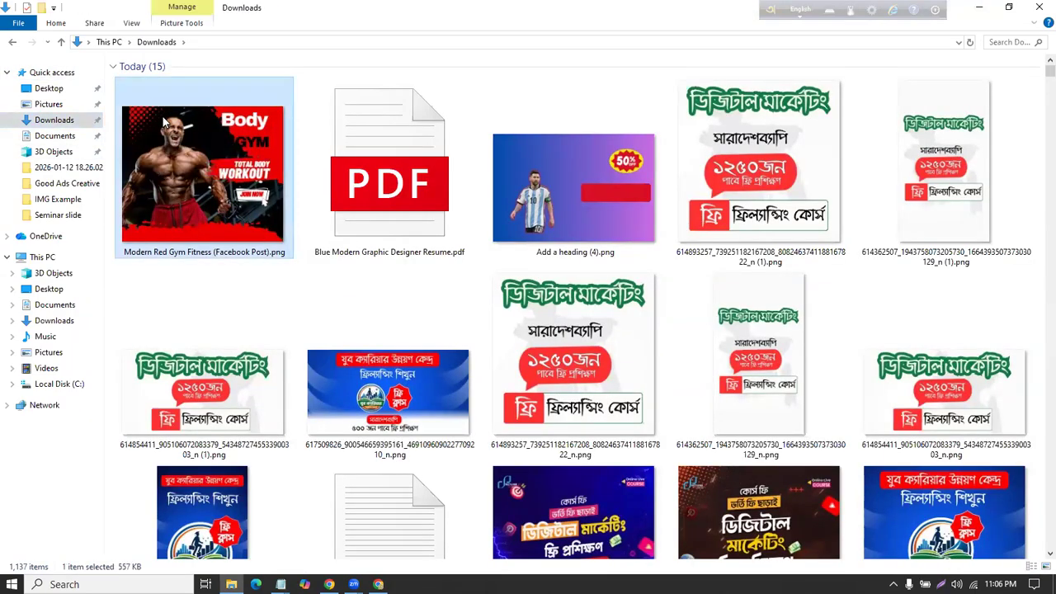
double_click(163, 122)
right_click(163, 117)
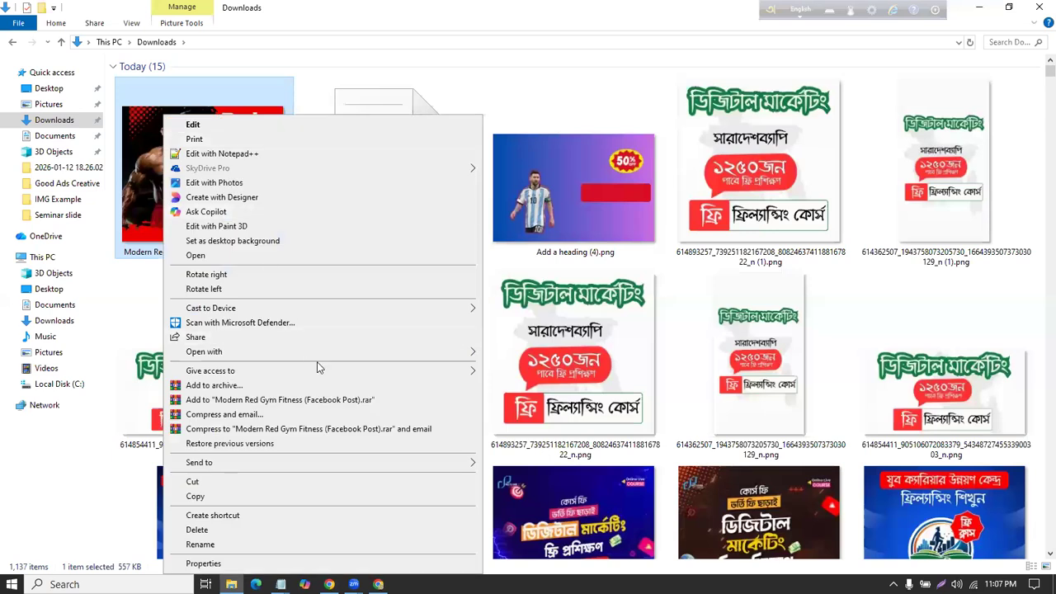
mouse_move(460, 356)
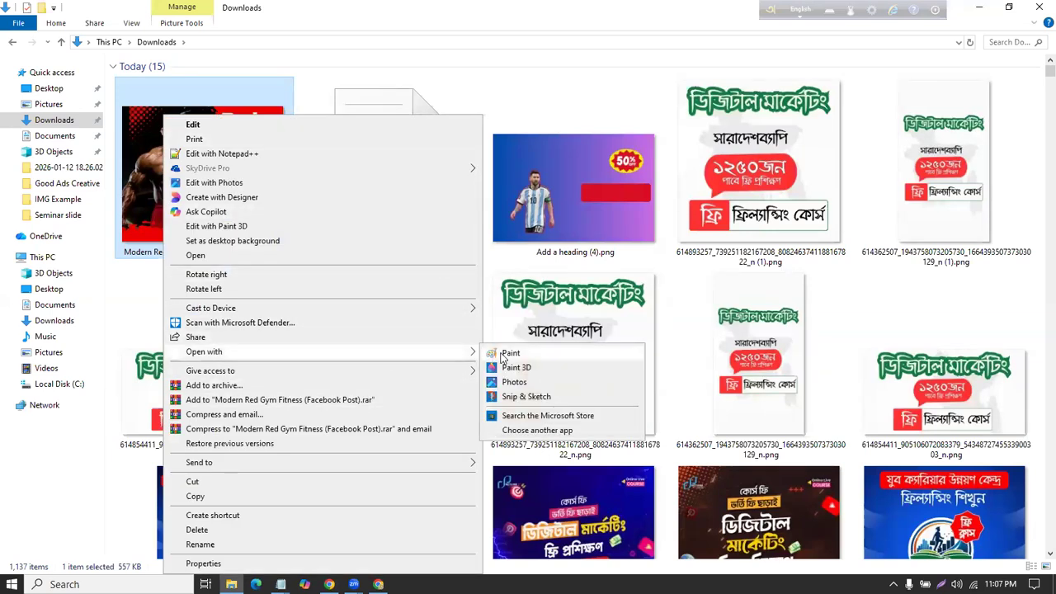
left_click(510, 354)
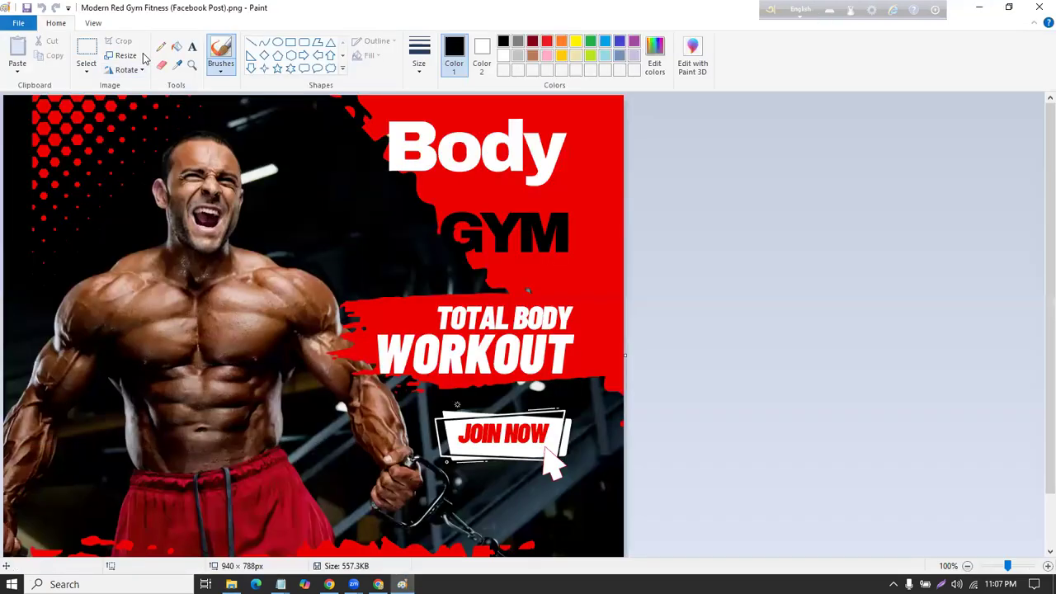
Step: Resize the gym image to 500 × 500 pixels without keeping the aspect ratio
left_click(124, 58)
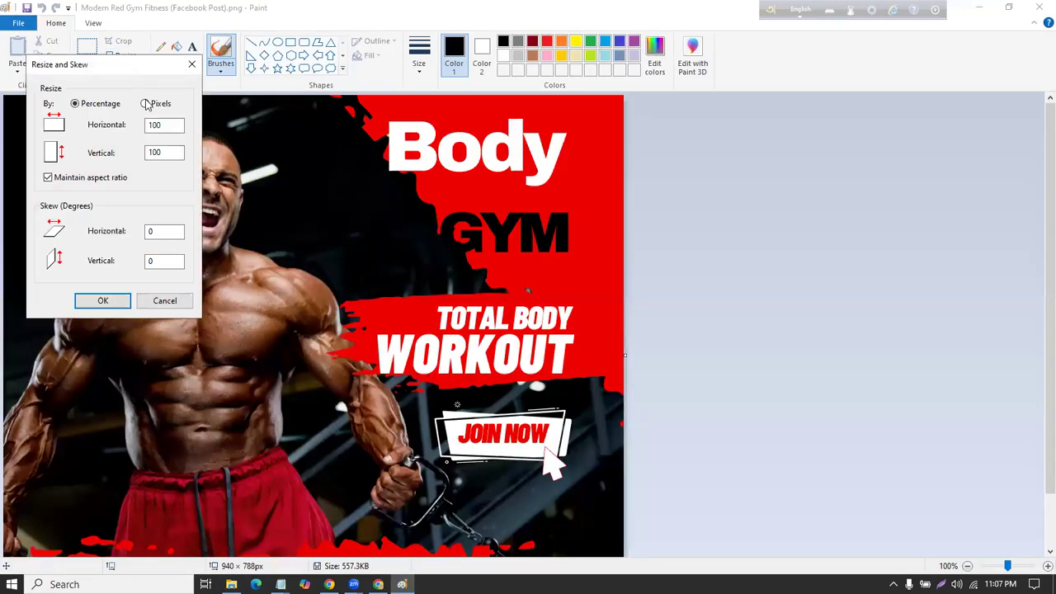
left_click(146, 104)
left_click(47, 177)
left_click(162, 125)
left_click_drag(163, 125, 140, 154)
type("500")
left_click(102, 301)
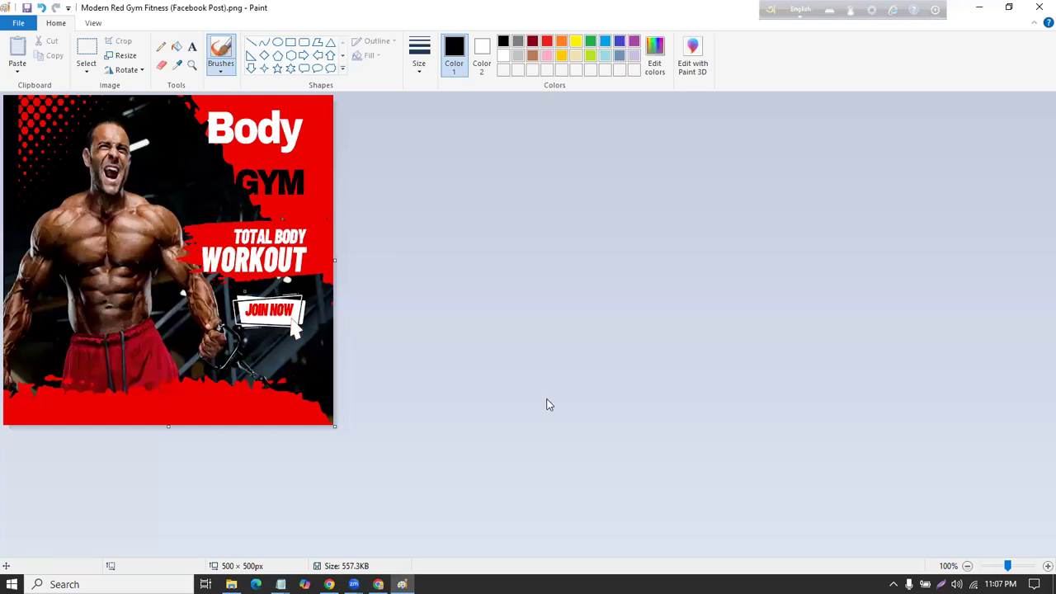
Step: Minimize Paint and bring the Canva sale banner design back to the front
key("alt+Tab")
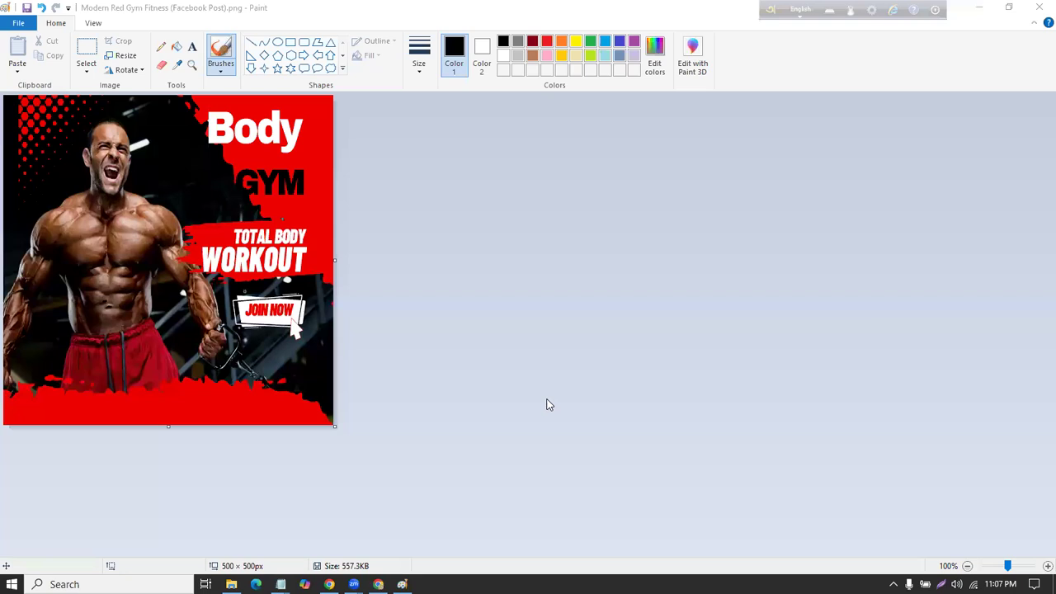
left_click(981, 8)
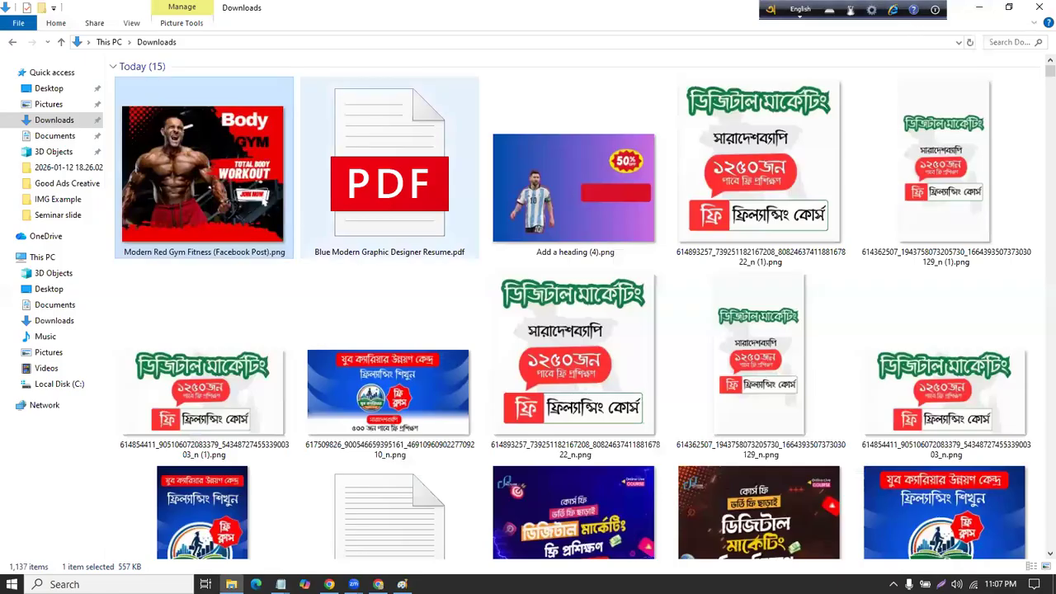
left_click(330, 584)
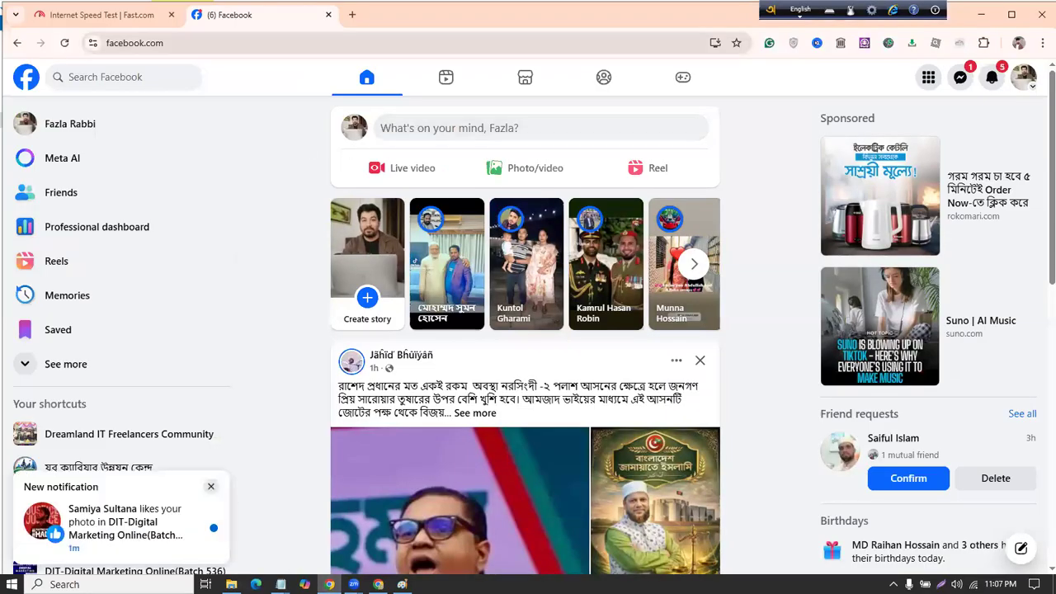
left_click(377, 584)
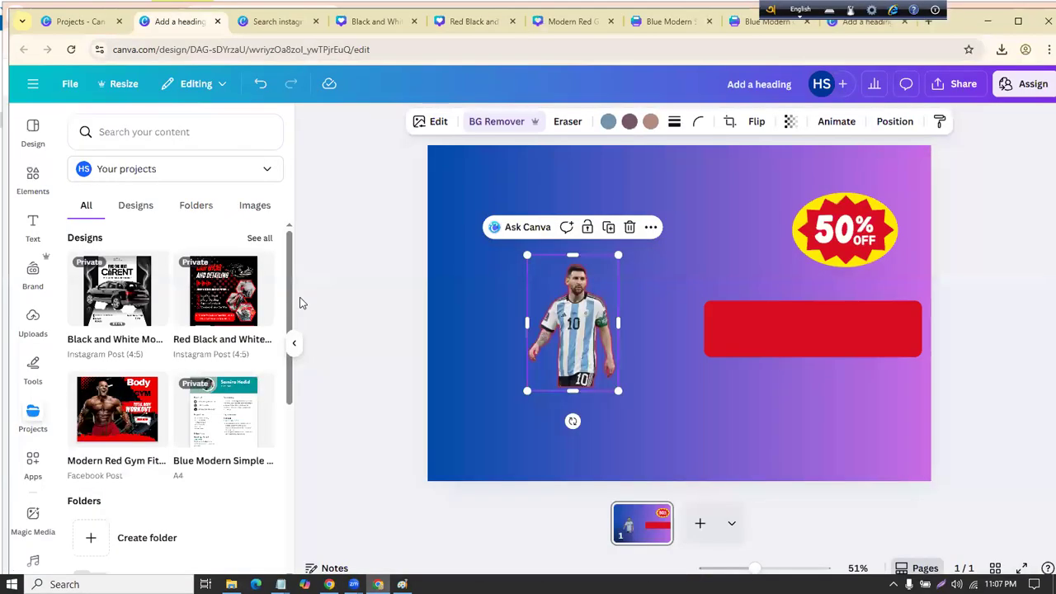
Step: Move the Messi cutout to the top-left corner and search Elements for 'Mockups'
left_click_drag(563, 302, 506, 158)
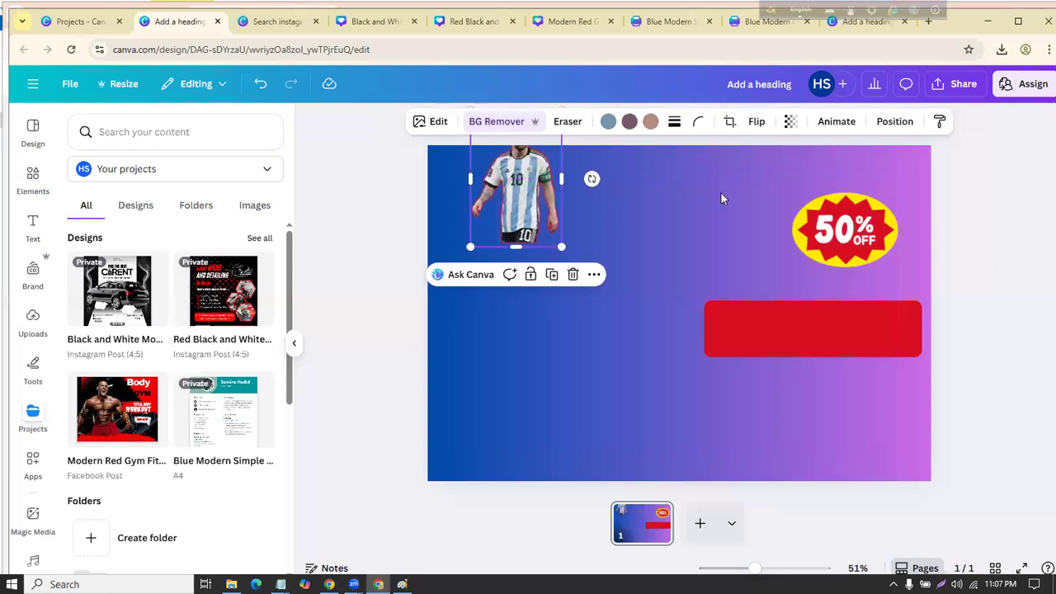
left_click(33, 183)
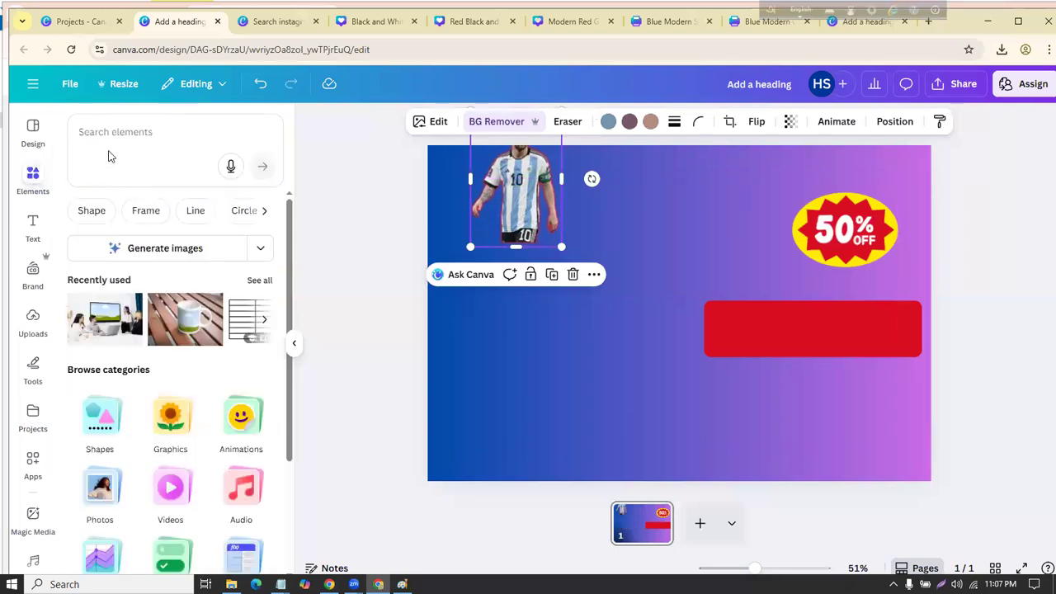
left_click(113, 132)
type("Mockups")
key("Return")
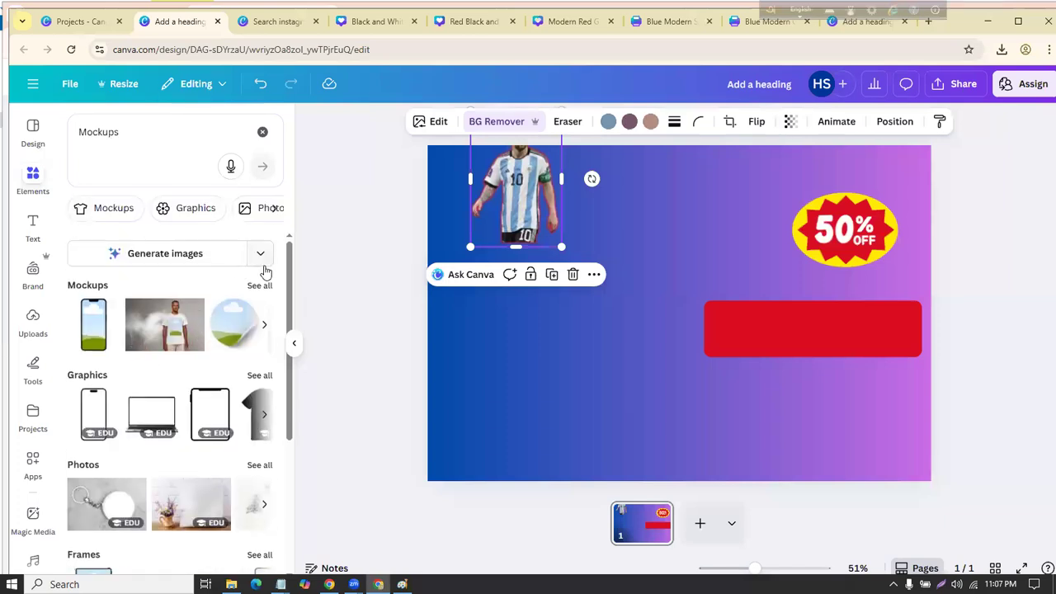
Step: Add and delete a laptop mockup video, then undo to restore the phone and laptop mockups
left_click(262, 280)
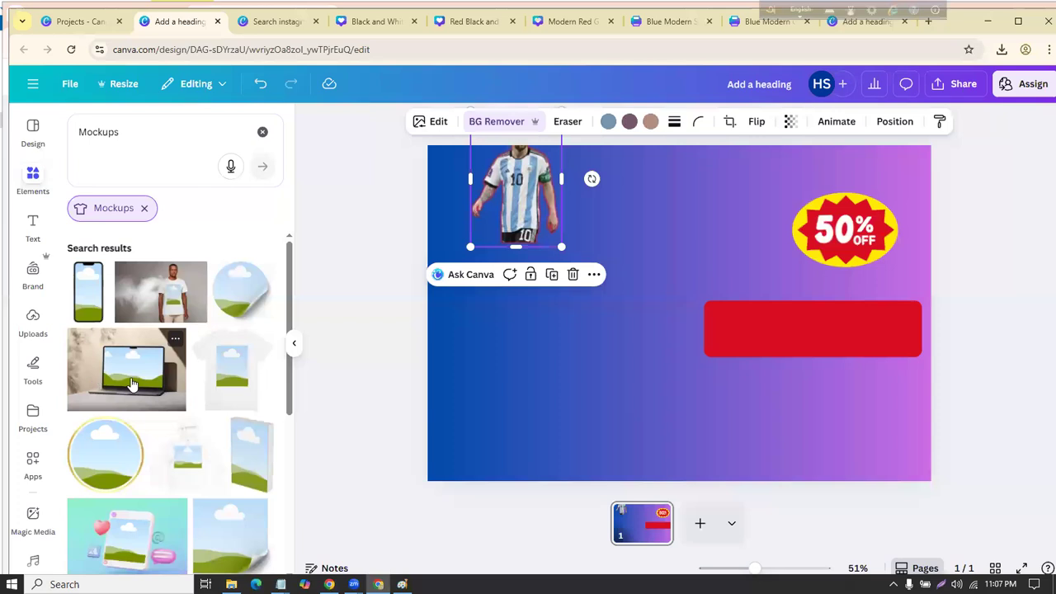
scroll(175, 333, "down", 1)
scroll(175, 338, "down", 3)
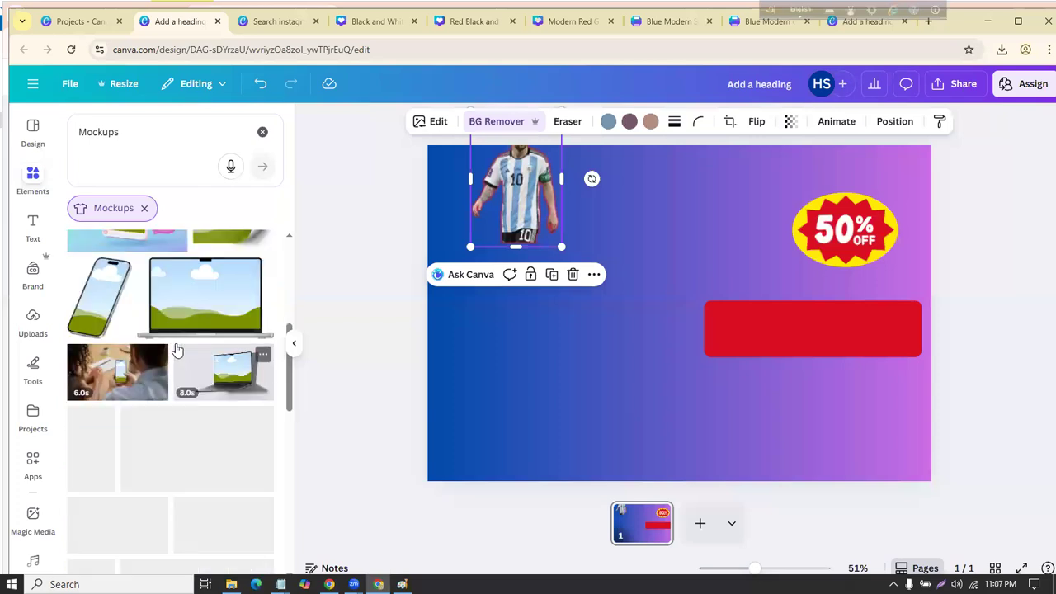
scroll(180, 345, "down", 5)
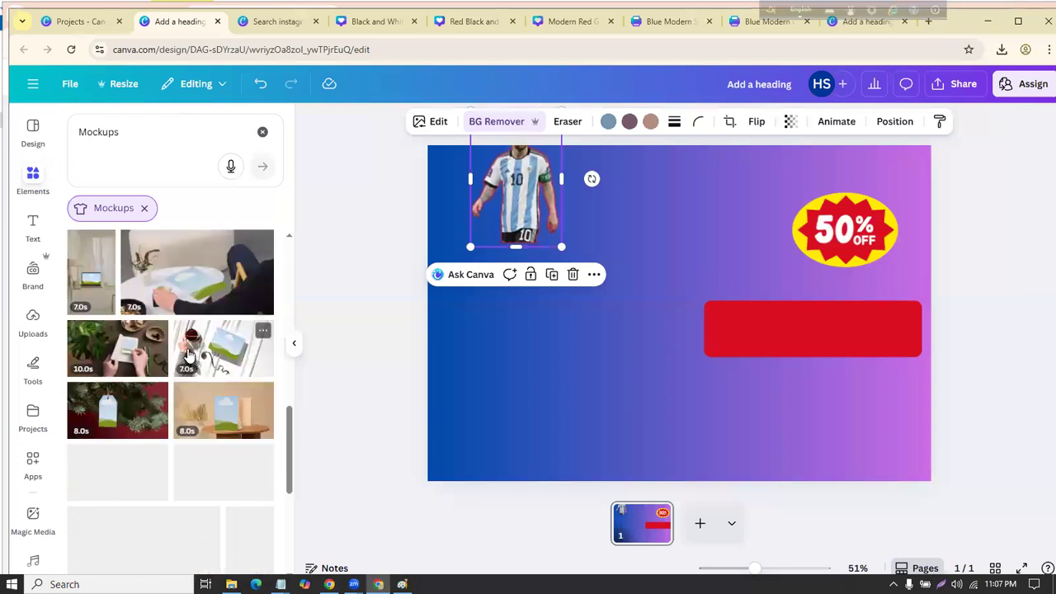
scroll(183, 356, "down", 5)
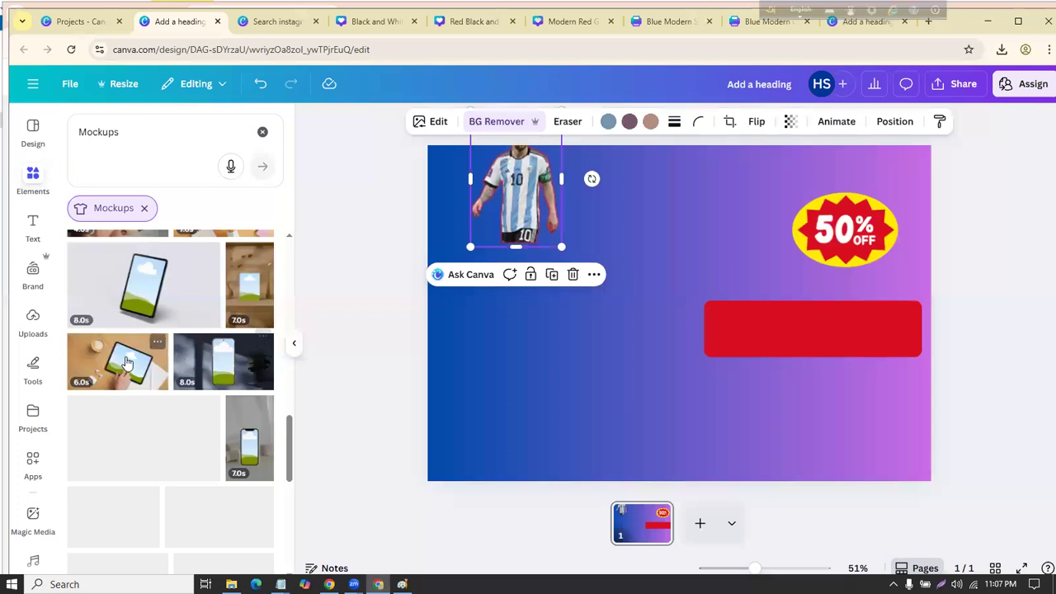
scroll(182, 367, "down", 5)
scroll(188, 371, "up", 3)
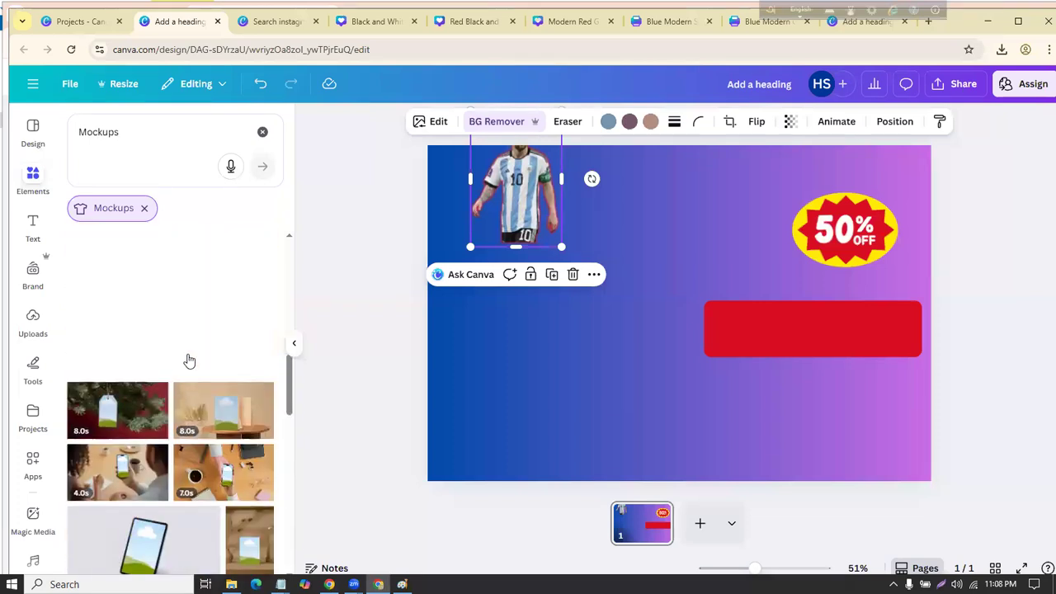
scroll(189, 360, "down", 5)
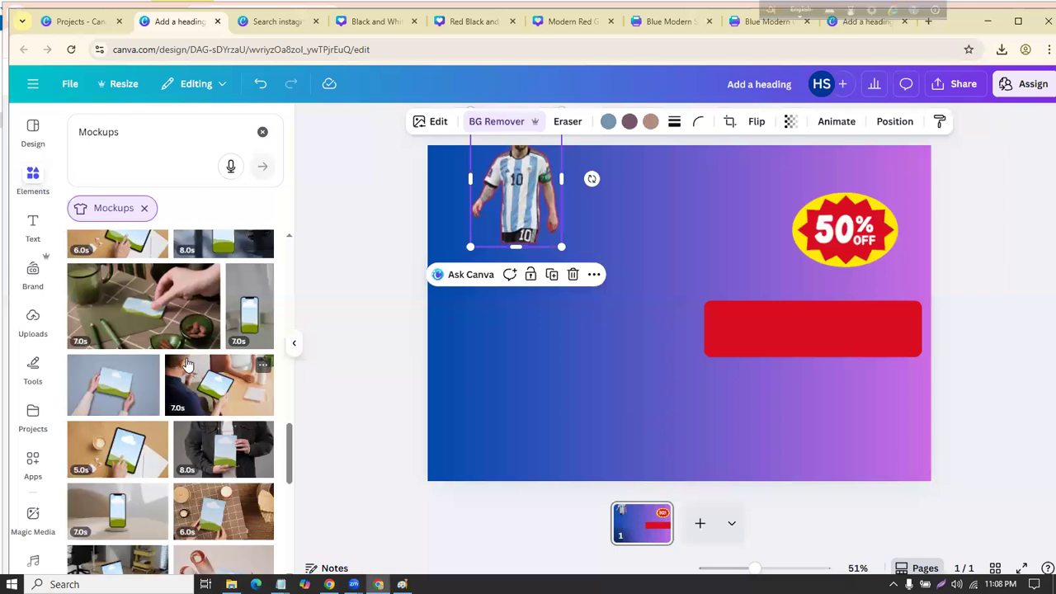
scroll(188, 362, "up", 10)
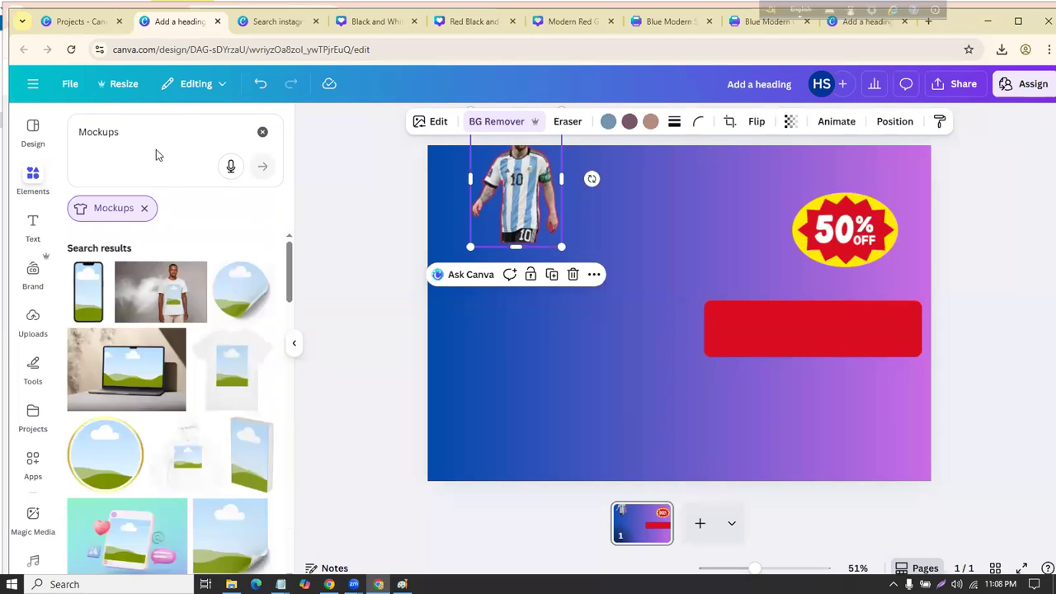
left_click(156, 150)
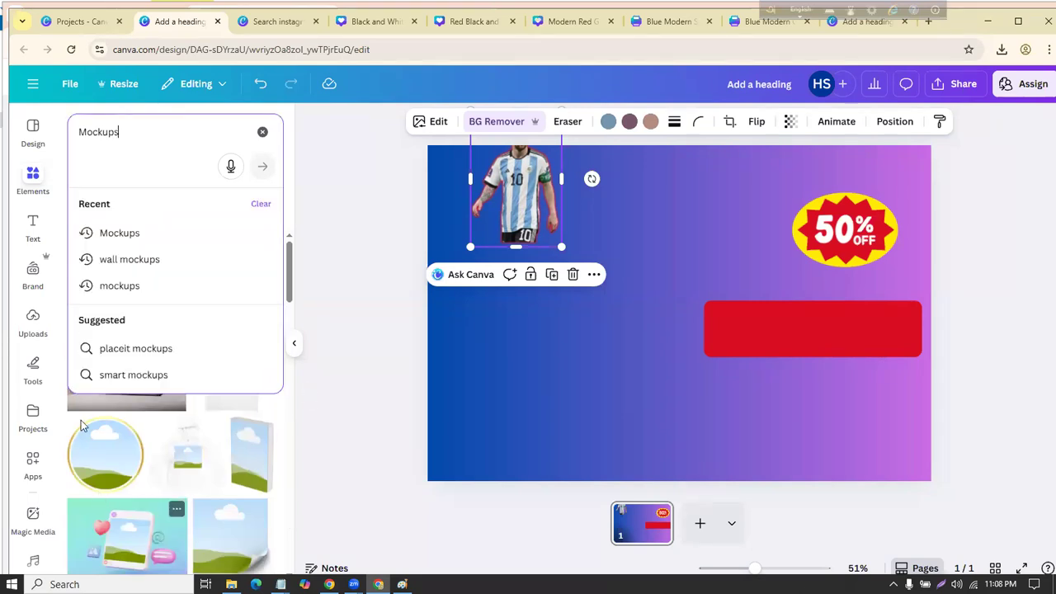
left_click(135, 367)
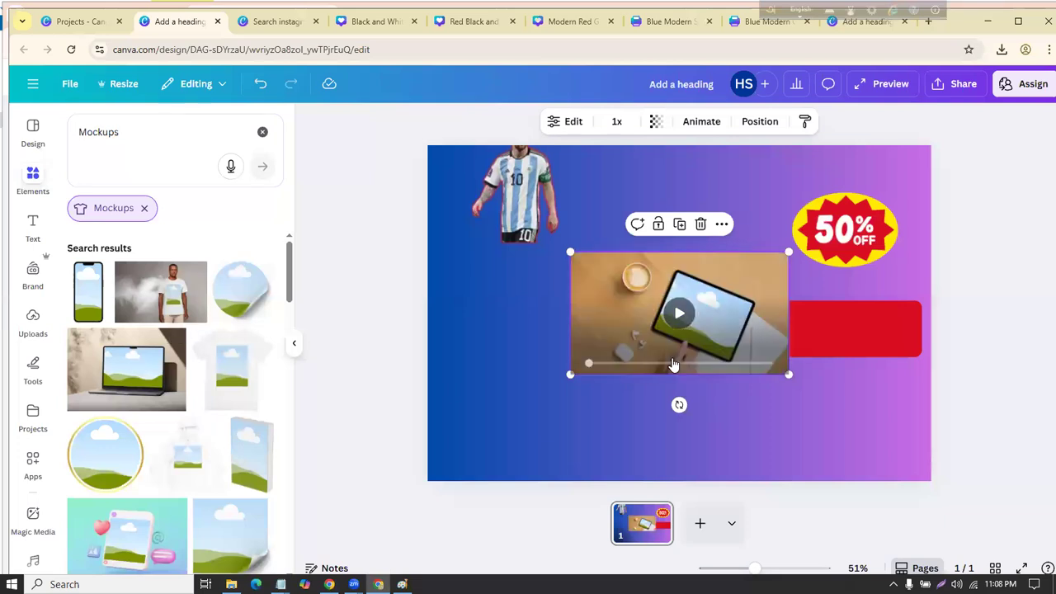
left_click(700, 223)
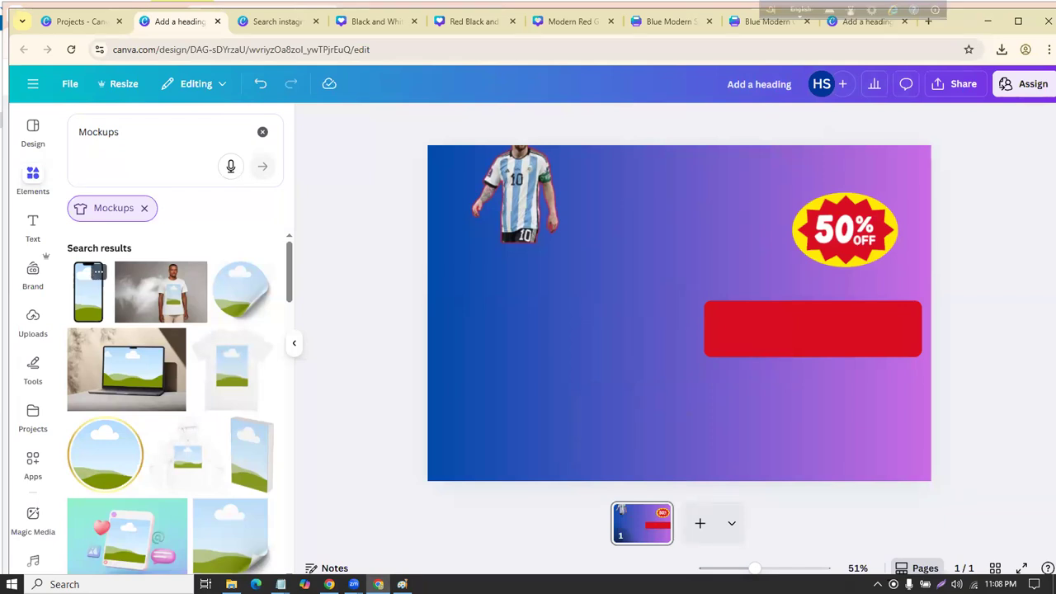
key("ctrl+z")
Step: Drop the woman-in-red photo into the phone mockup and the singer photo onto the laptop screen
left_click(528, 330)
left_click(601, 335)
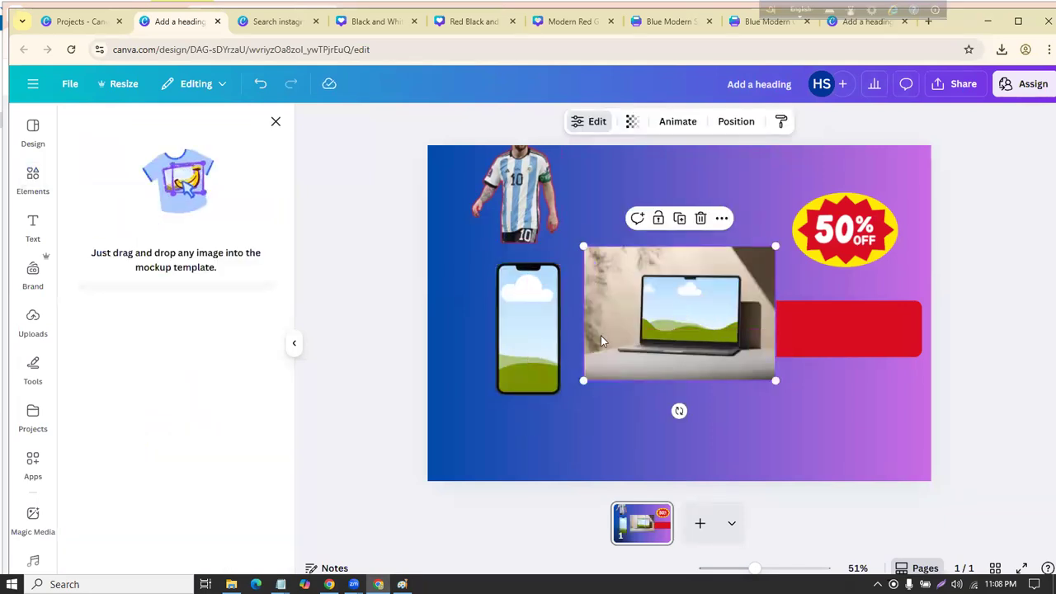
left_click(33, 323)
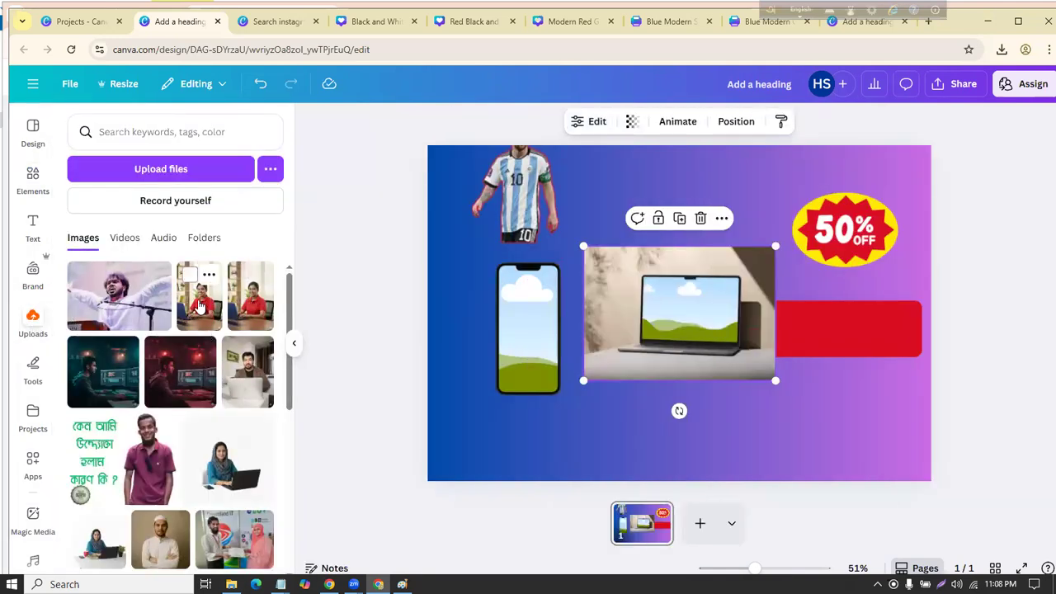
left_click(198, 305)
left_click_drag(698, 317, 528, 326)
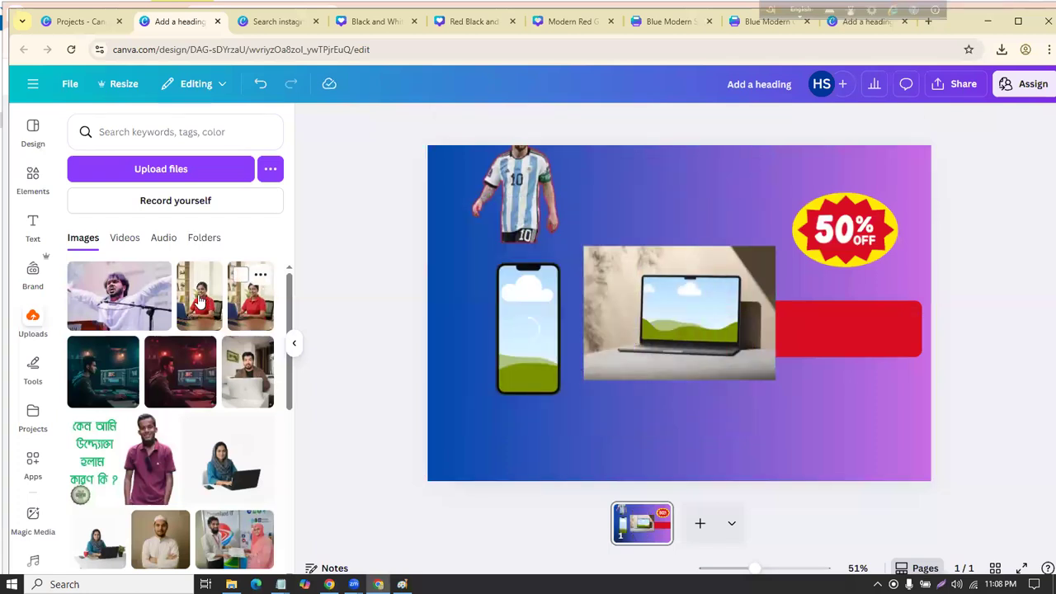
left_click(97, 296)
left_click_drag(652, 325, 676, 318)
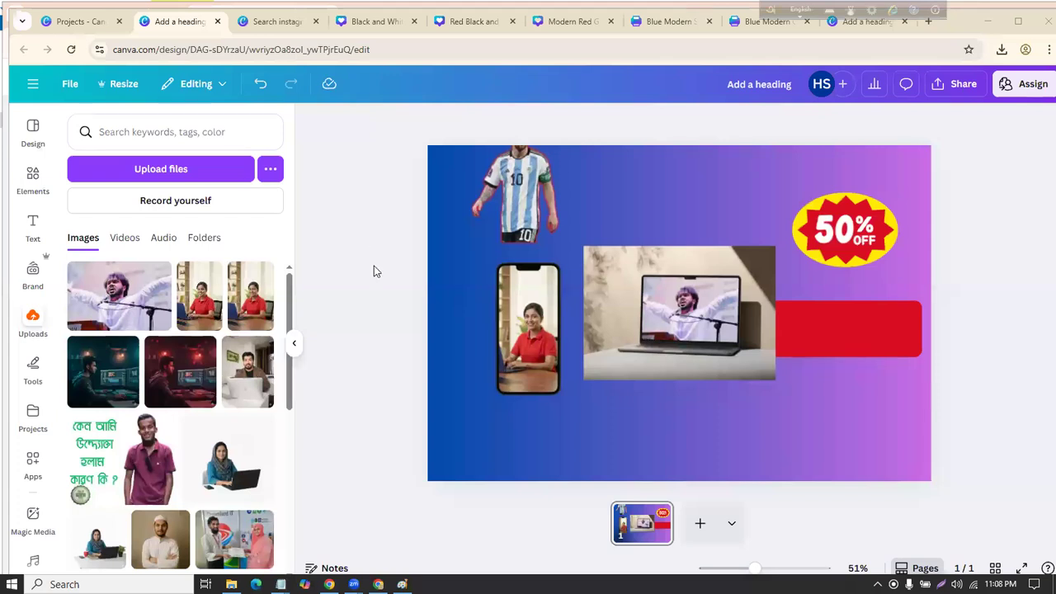
scroll(195, 330, "down", 5)
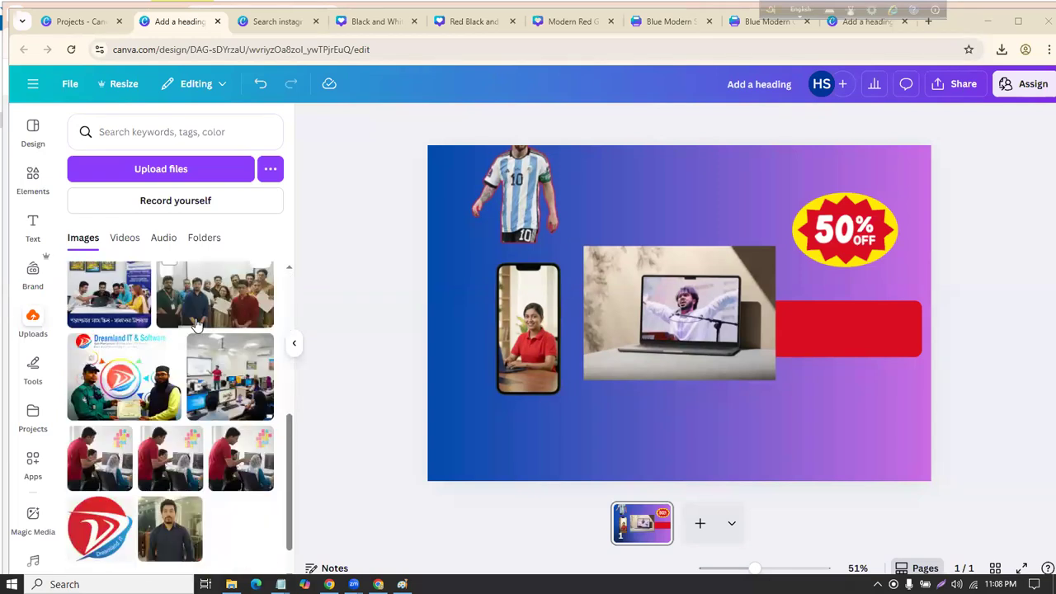
scroll(195, 322, "up", 5)
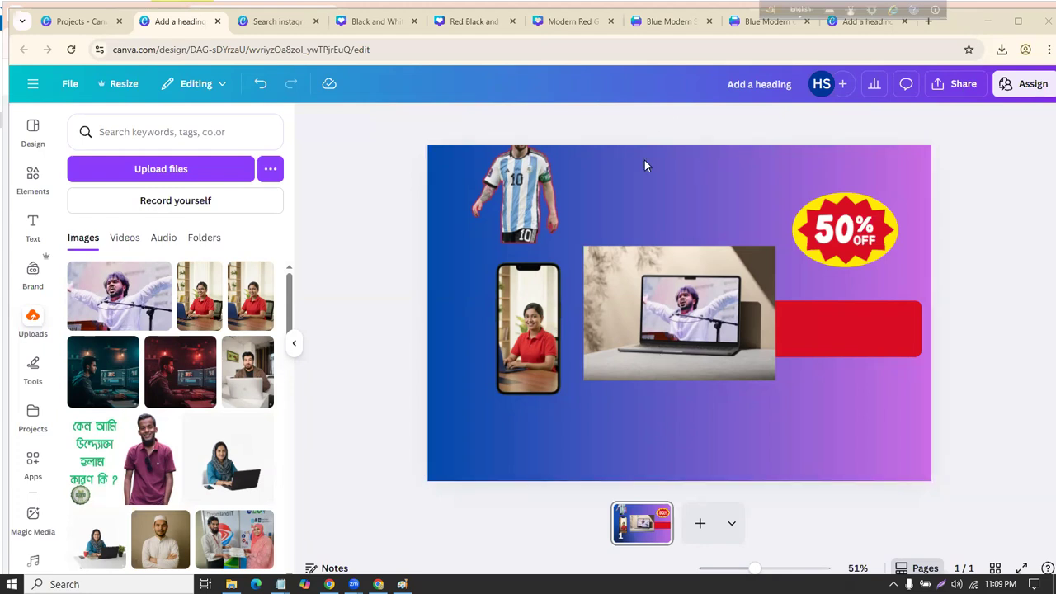
Step: Resize the laptop mockup, delete the stray jersey figure, and reposition both mockups
left_click(656, 256)
left_click_drag(583, 245, 354, 80)
left_click_drag(699, 285, 774, 339)
left_click(411, 259)
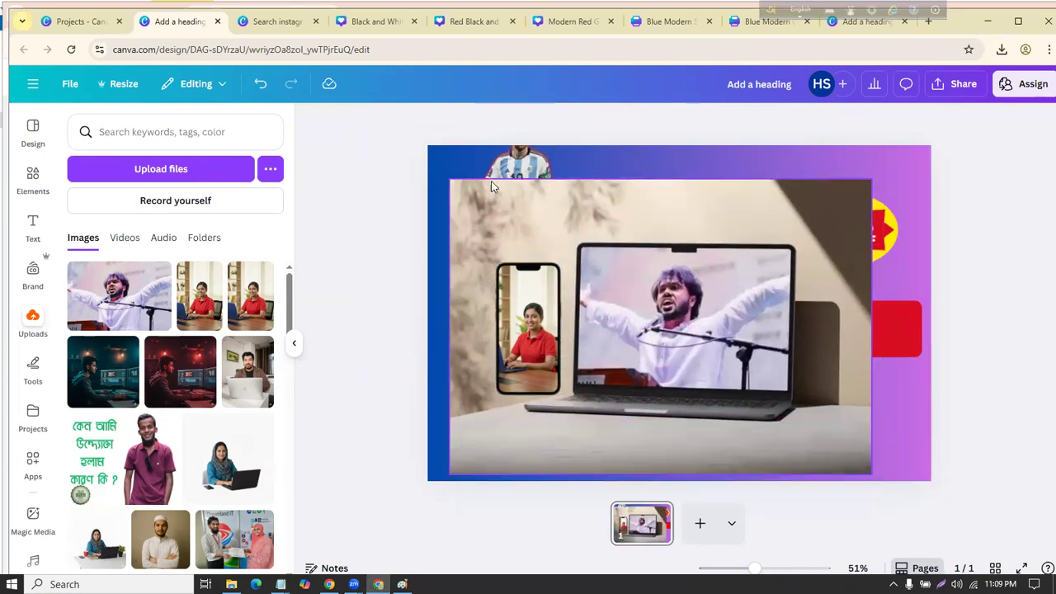
left_click_drag(491, 184, 410, 183)
key("Delete")
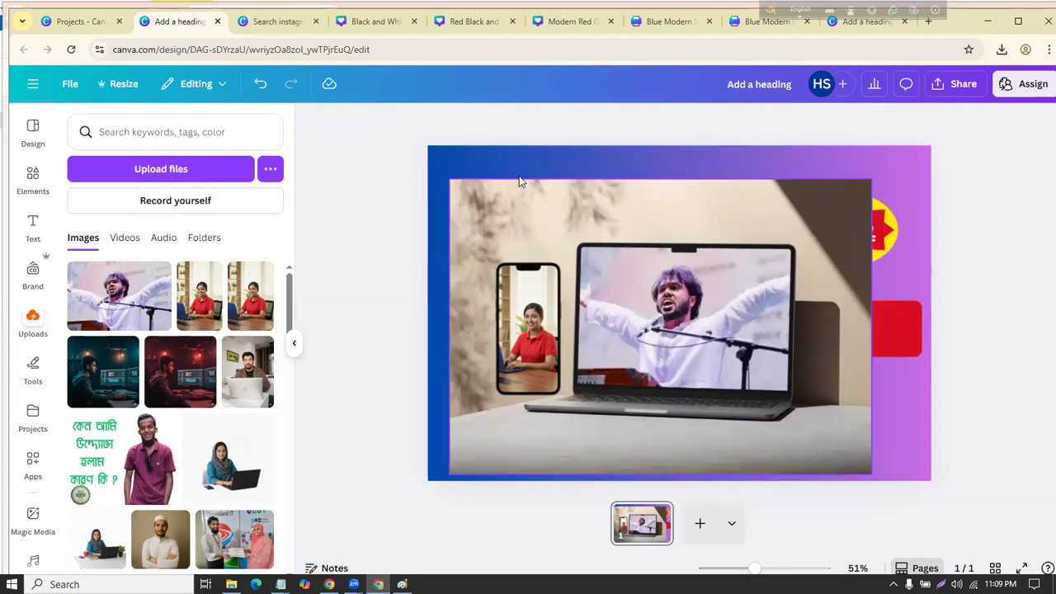
left_click(462, 180)
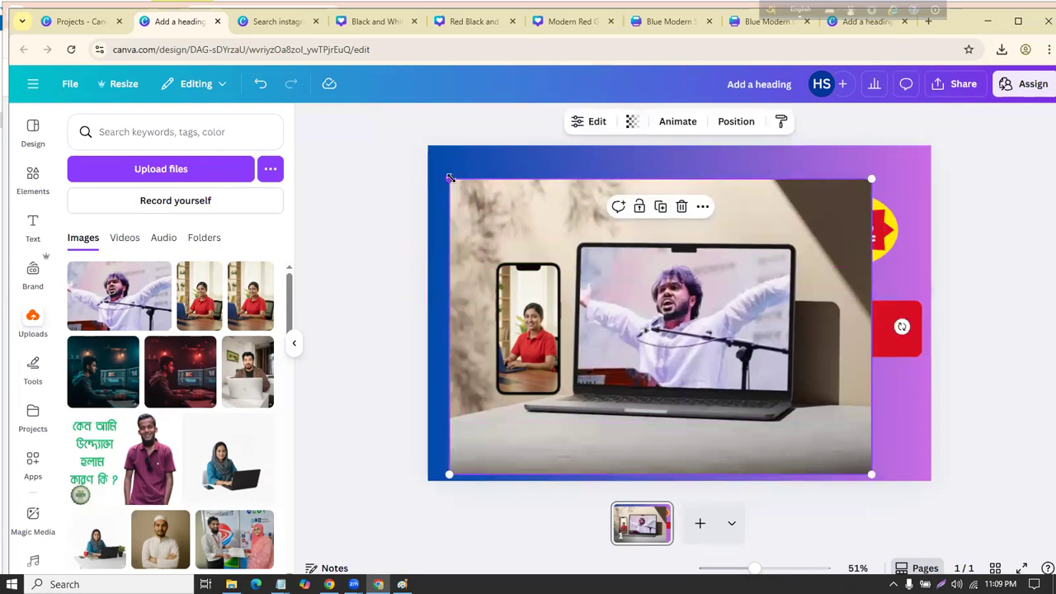
left_click_drag(449, 178, 556, 253)
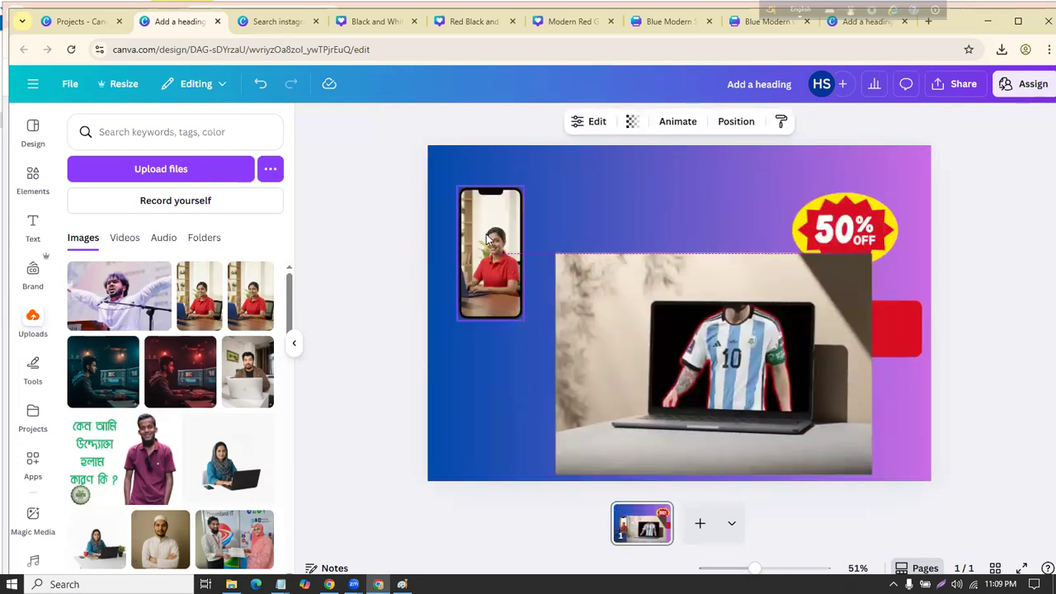
left_click_drag(488, 239, 479, 230)
left_click_drag(674, 274, 639, 237)
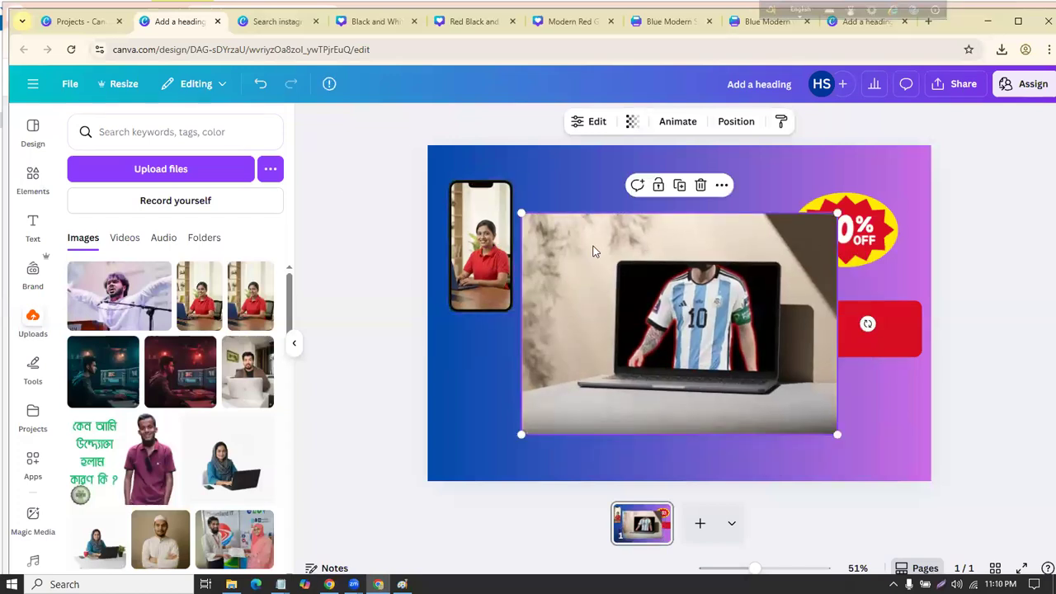
left_click_drag(676, 273, 670, 285)
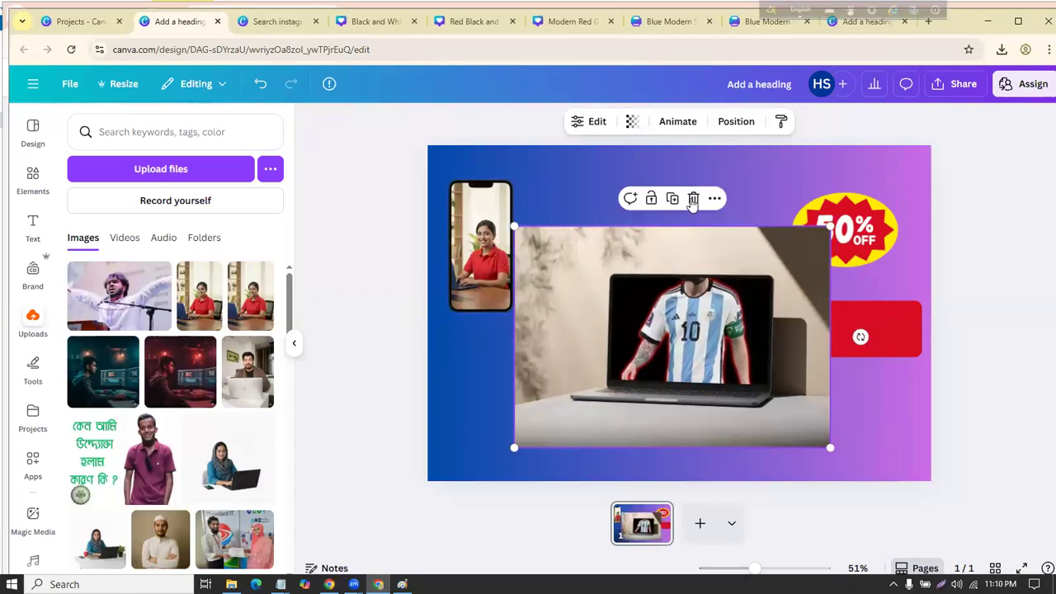
Step: Delete the laptop mockup, then enlarge and position the phone mockup
left_click(693, 200)
left_click(469, 202)
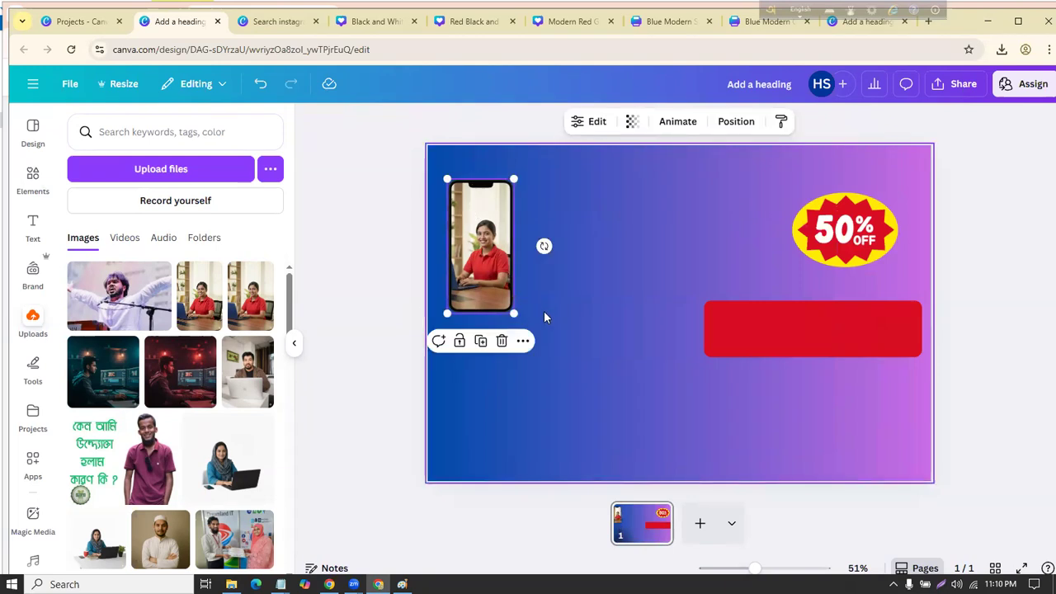
left_click_drag(514, 314, 702, 420)
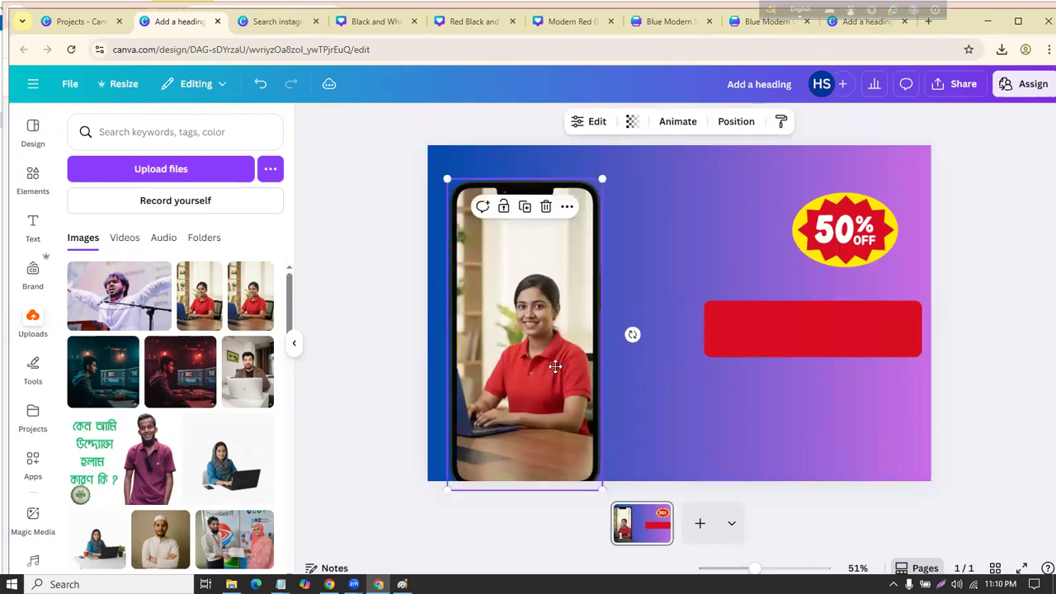
left_click_drag(555, 366, 561, 345)
left_click(370, 312)
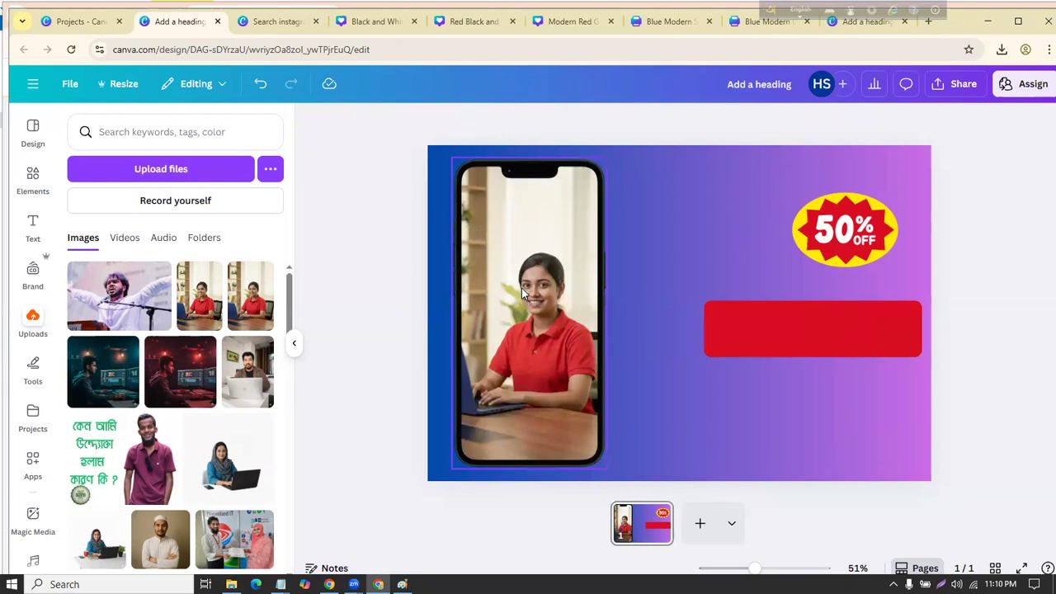
left_click_drag(521, 288, 519, 300)
left_click_drag(603, 170, 604, 173)
left_click(393, 276)
left_click_drag(526, 317, 526, 309)
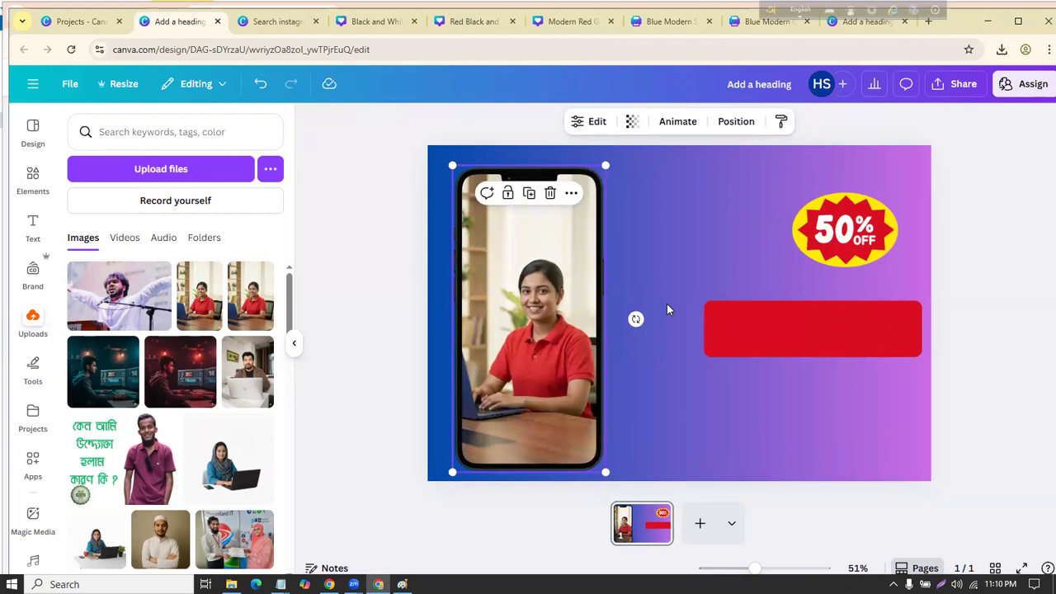
Step: Enlarge the 50% OFF badge, lower and widen the red bar, and set the badge above it
left_click(838, 235)
left_click_drag(790, 267, 708, 307)
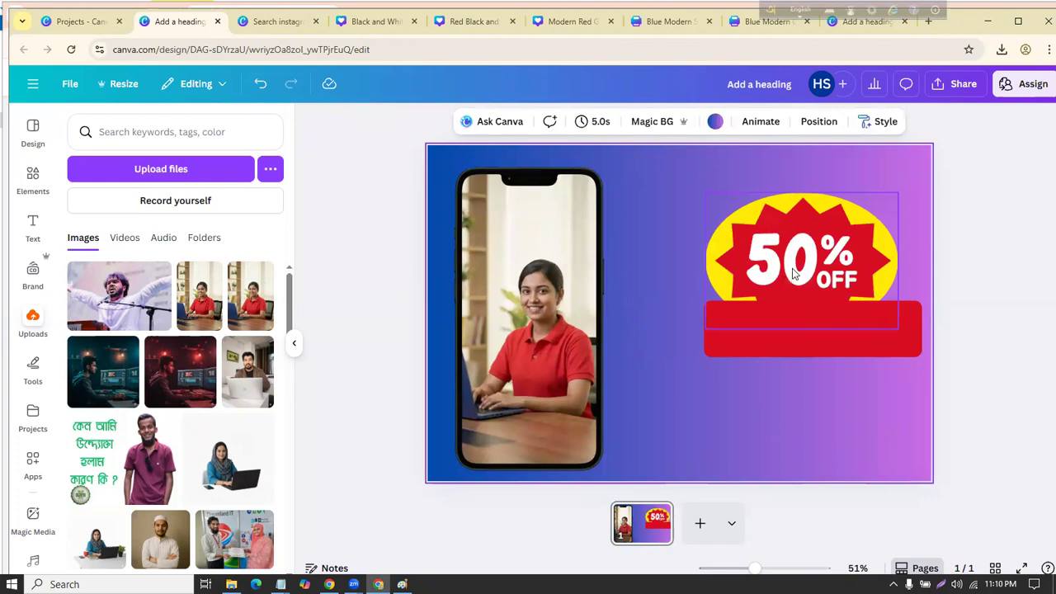
left_click_drag(798, 265, 800, 231)
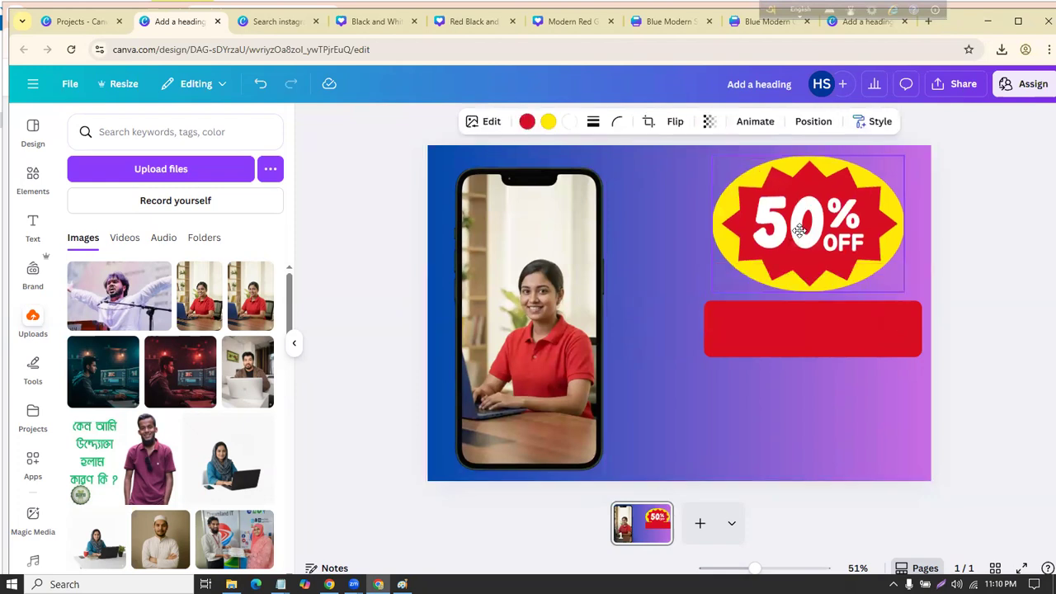
left_click(819, 339)
left_click_drag(819, 336, 818, 362)
left_click_drag(703, 353, 652, 351)
left_click_drag(785, 325, 771, 363)
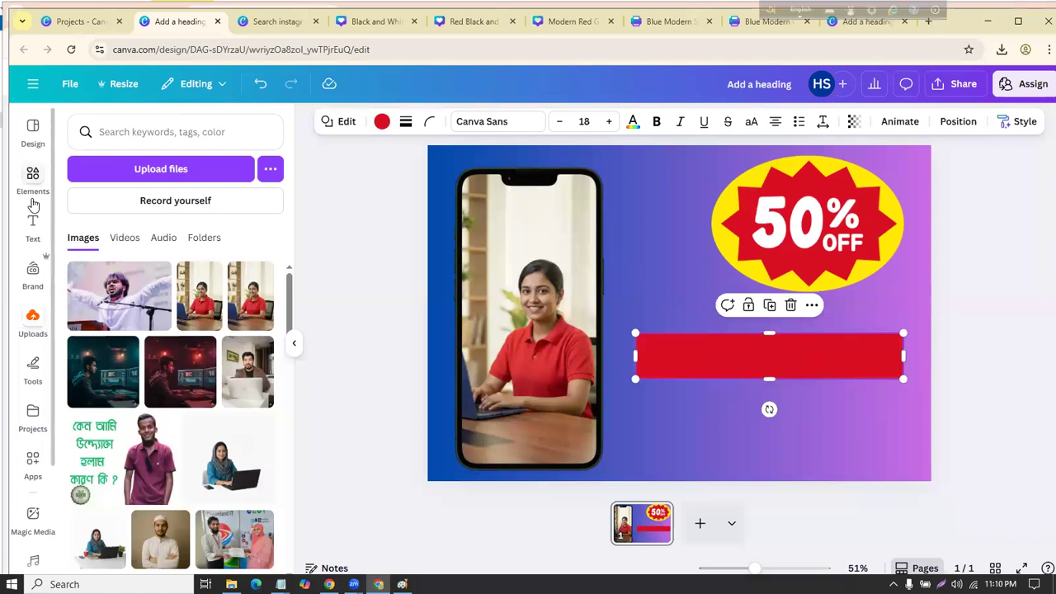
scroll(37, 211, "down", 2)
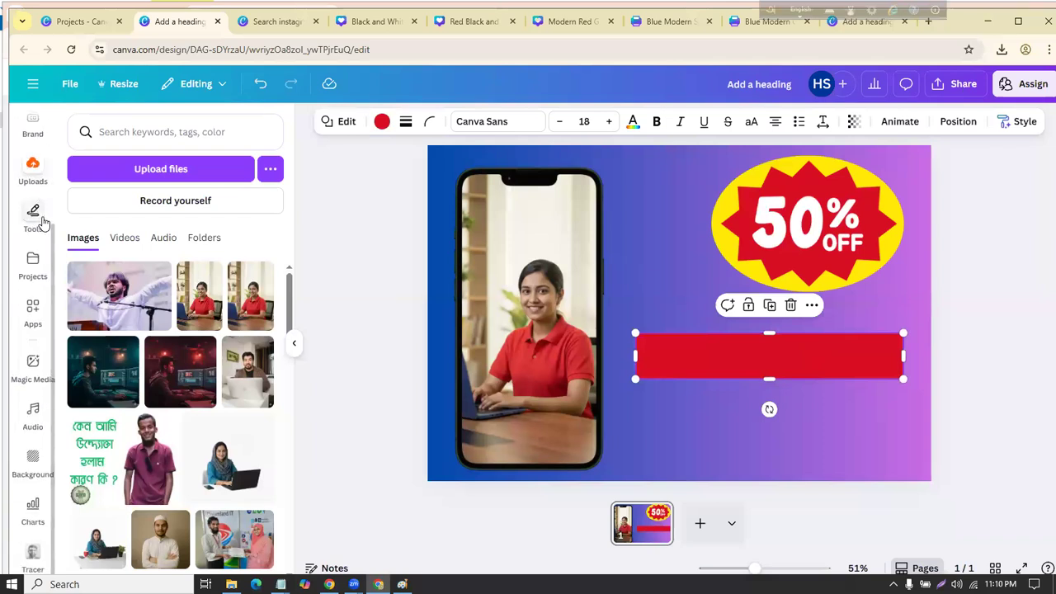
scroll(43, 223, "up", 2)
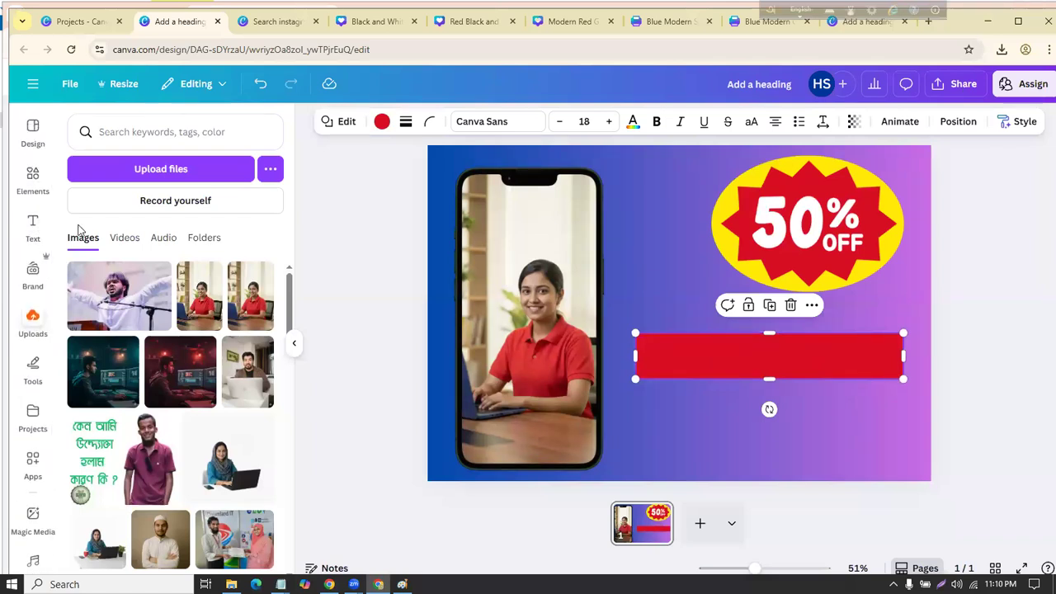
left_click_drag(1046, 264, 741, 243)
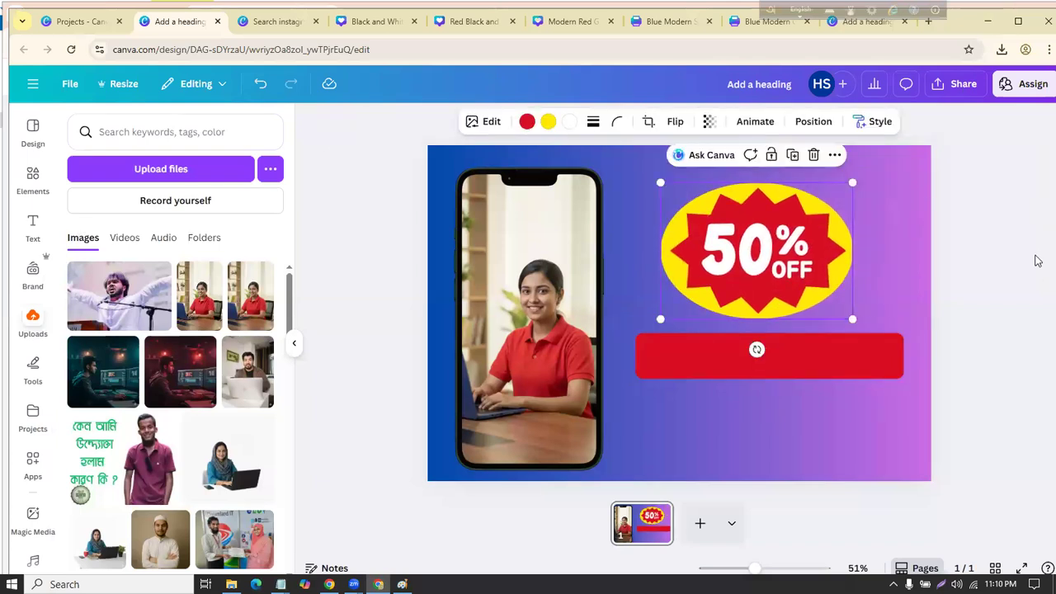
left_click(487, 509)
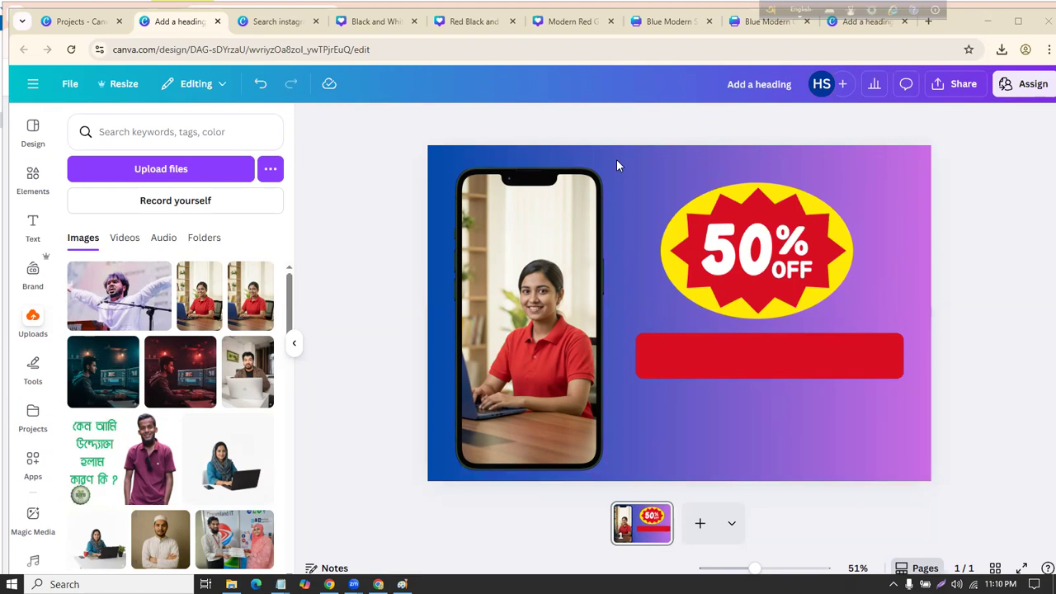
Step: Open the Red Black and White Simple Car Wash Instagram Post from Projects
left_click(279, 24)
left_click(83, 22)
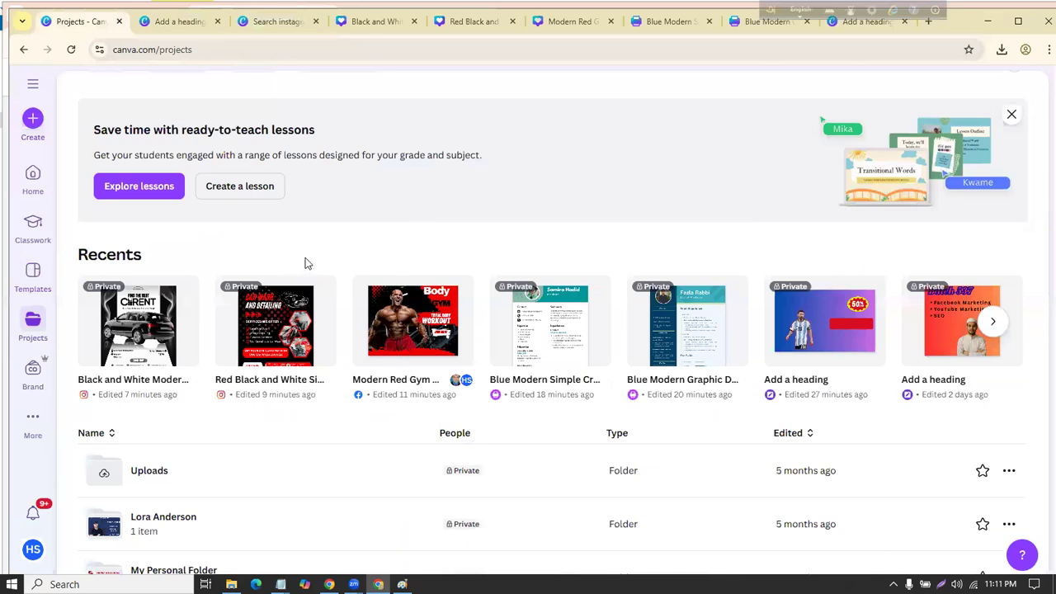
left_click(284, 325)
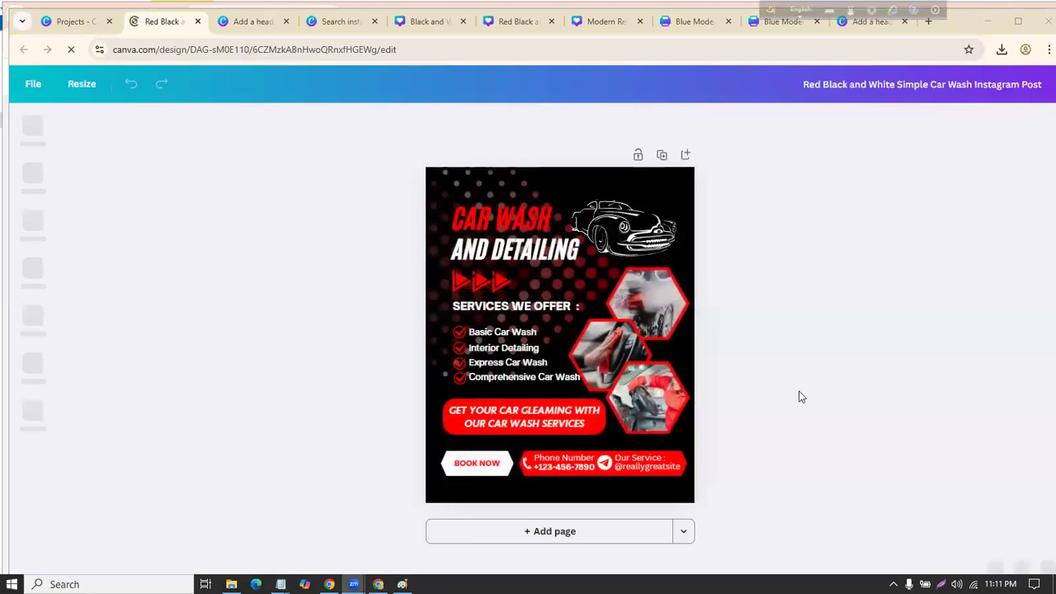
Step: Nudge the red arrows slightly left, next to the AND DETAILING heading
left_click_drag(516, 278, 497, 260)
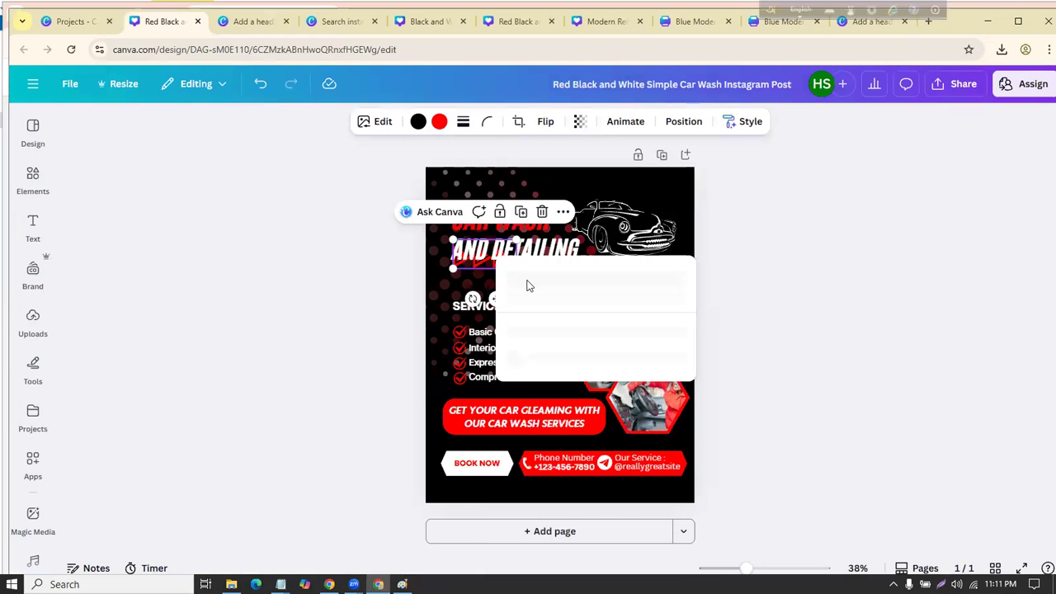
left_click_drag(507, 278, 673, 282)
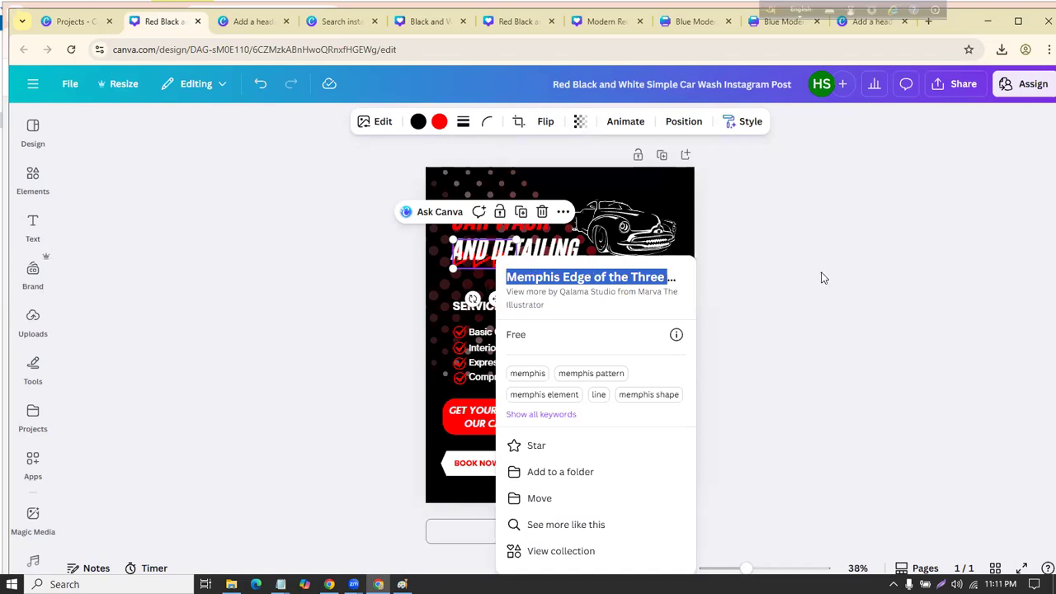
left_click(833, 314)
left_click_drag(354, 170, 578, 294)
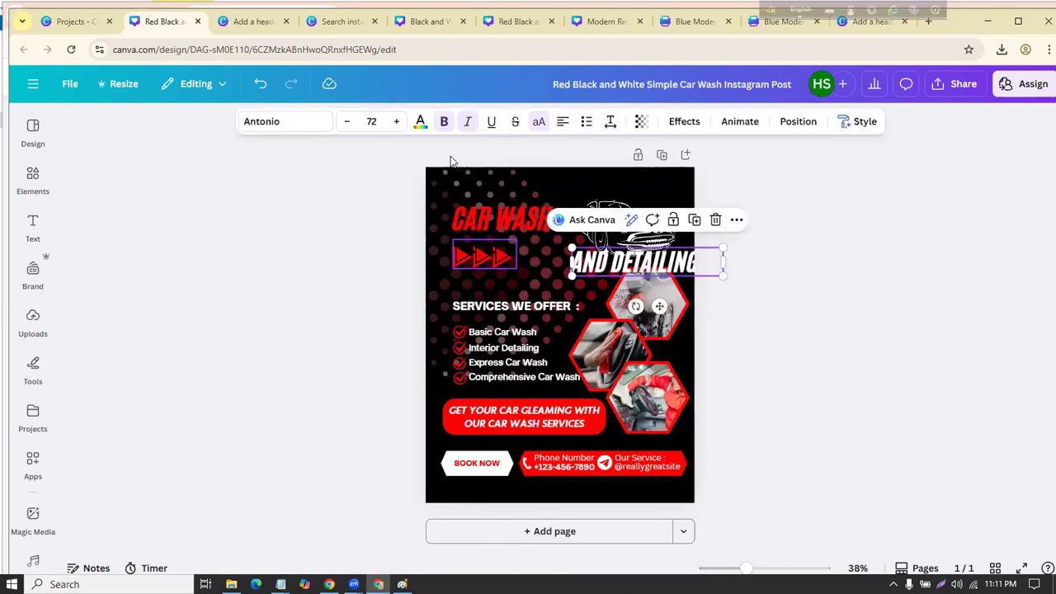
Step: Try turning the red arrows black, then undo it so they stay red
left_click(484, 256)
left_click(439, 121)
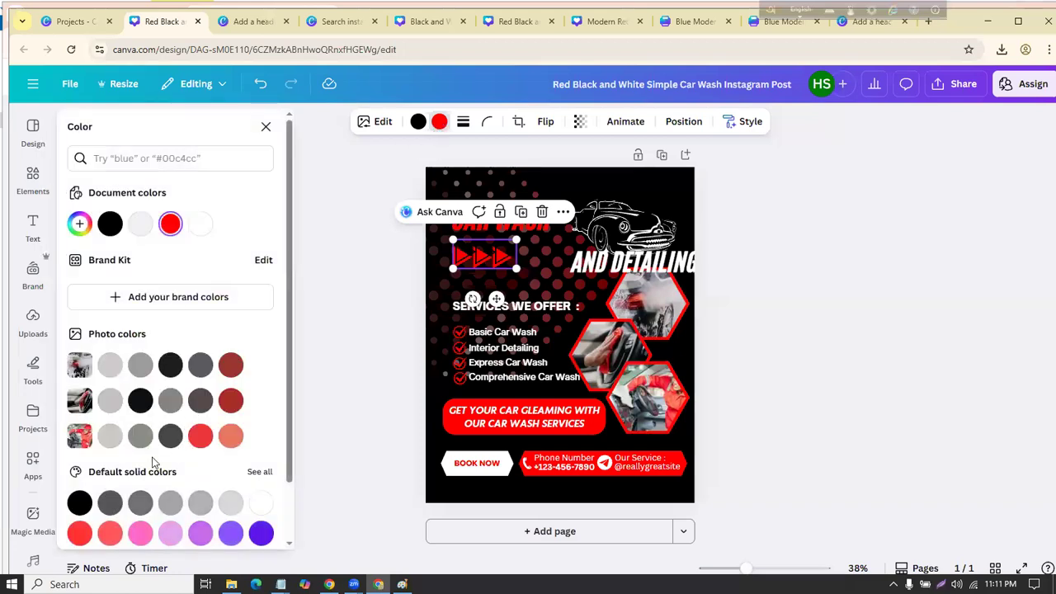
left_click(79, 502)
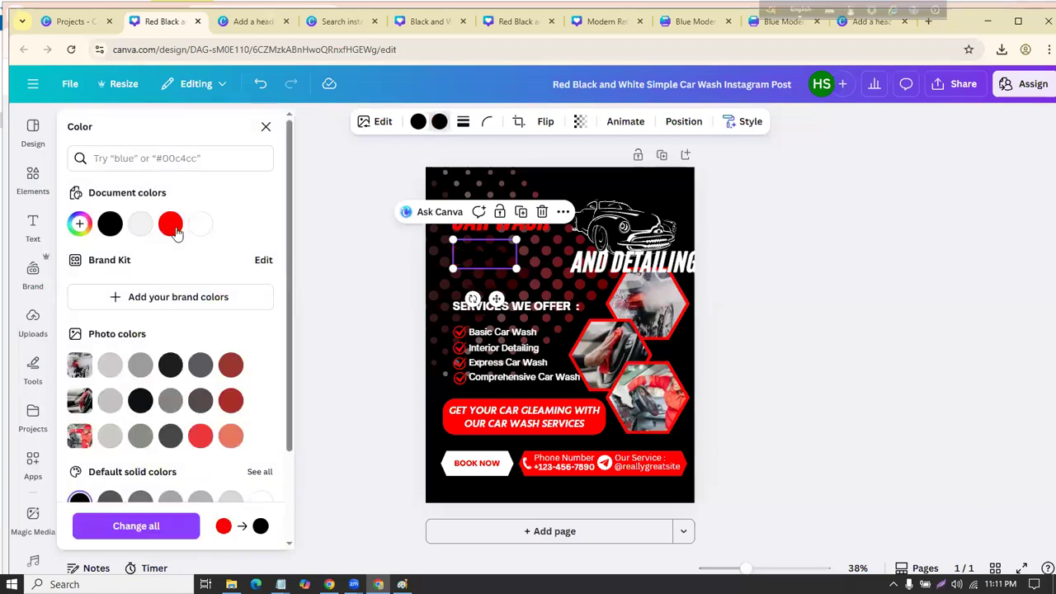
key("ctrl+z")
key("Escape")
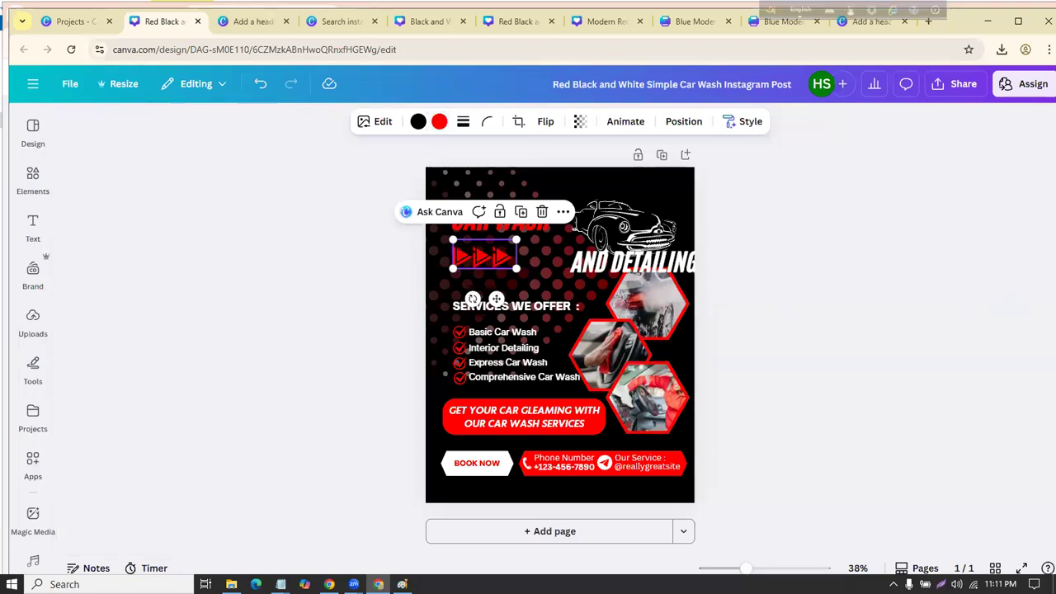
key("Escape")
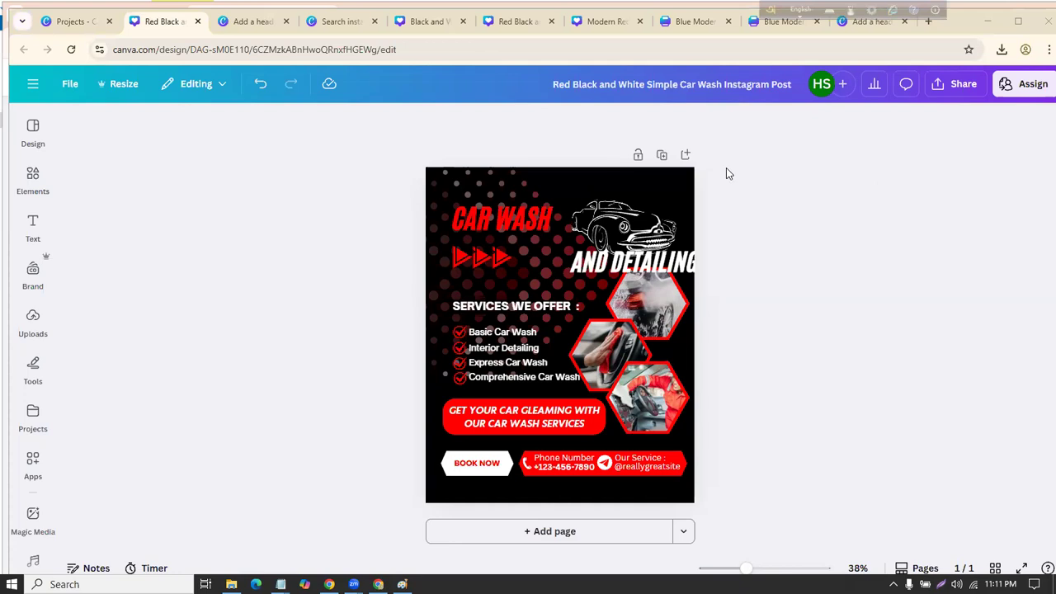
left_click_drag(726, 169, 322, 474)
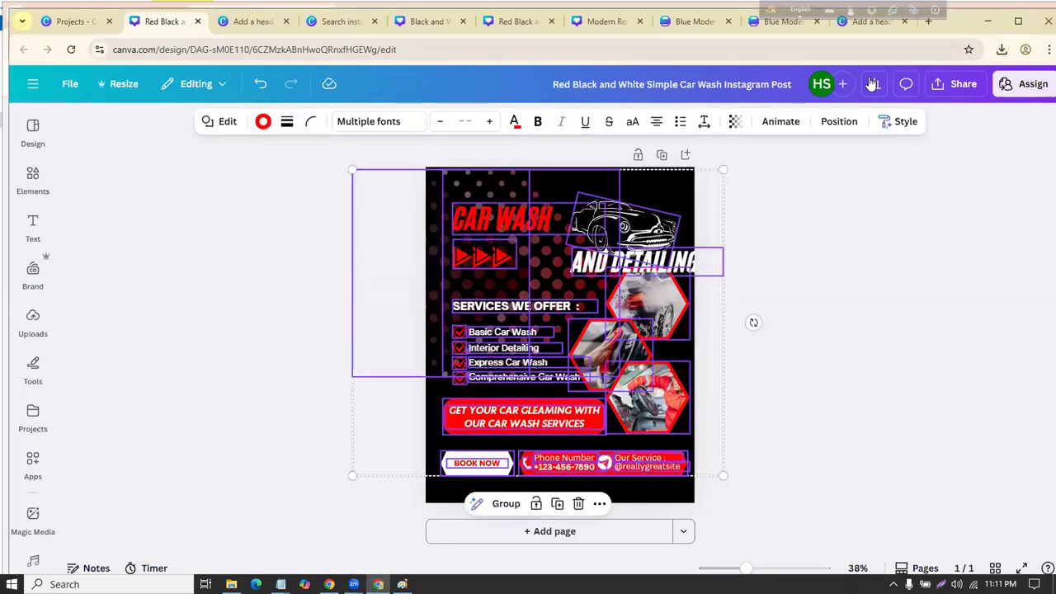
left_click(210, 354)
left_click(494, 219)
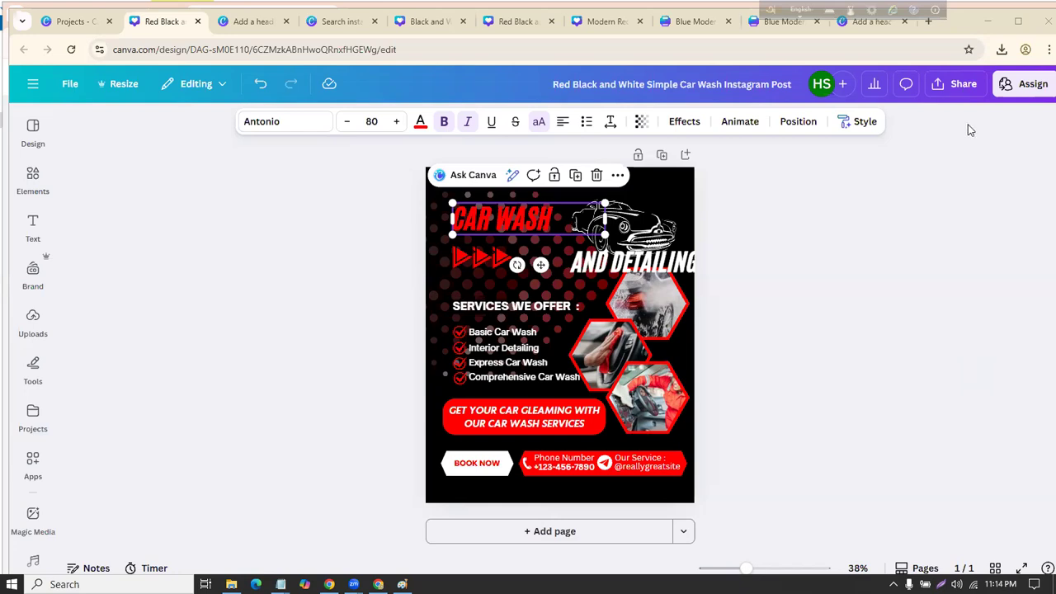
Step: Open a new Chrome window and minimize it
left_click(1049, 49)
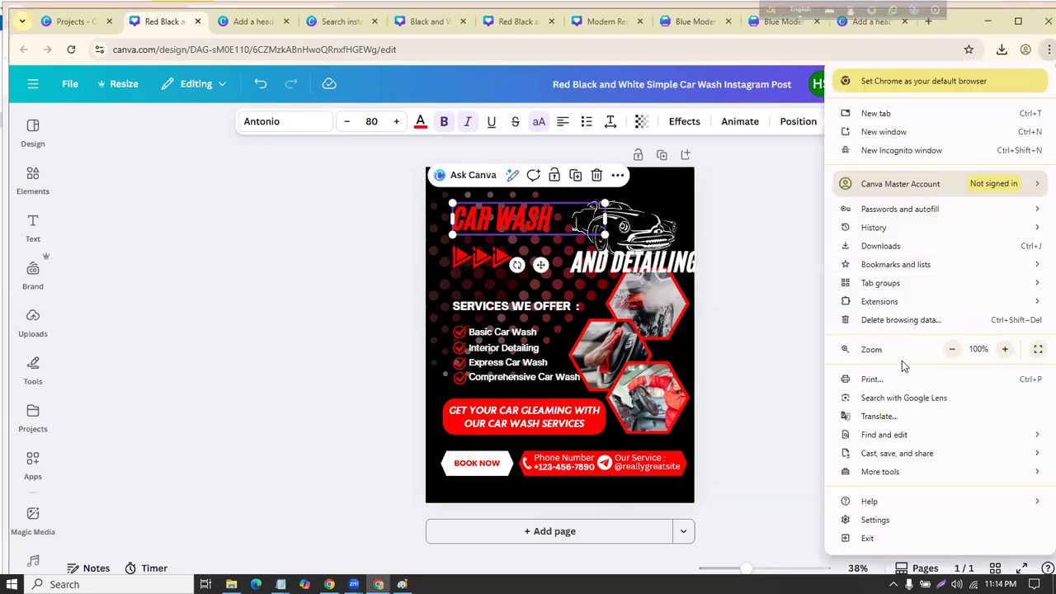
left_click(928, 134)
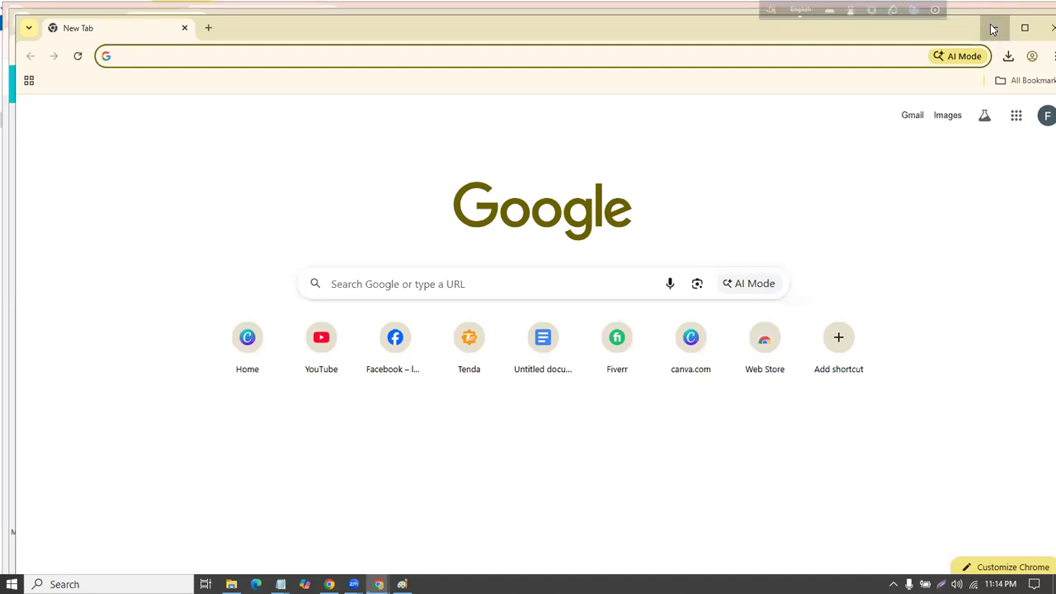
left_click(993, 28)
Step: Close the sale banner, template search and leftover design tabs, returning to Canva Projects
left_click(287, 21)
left_click(287, 22)
left_click(287, 21)
left_click(286, 21)
left_click(286, 22)
left_click(286, 22)
left_click(286, 21)
left_click(286, 22)
left_click(138, 21)
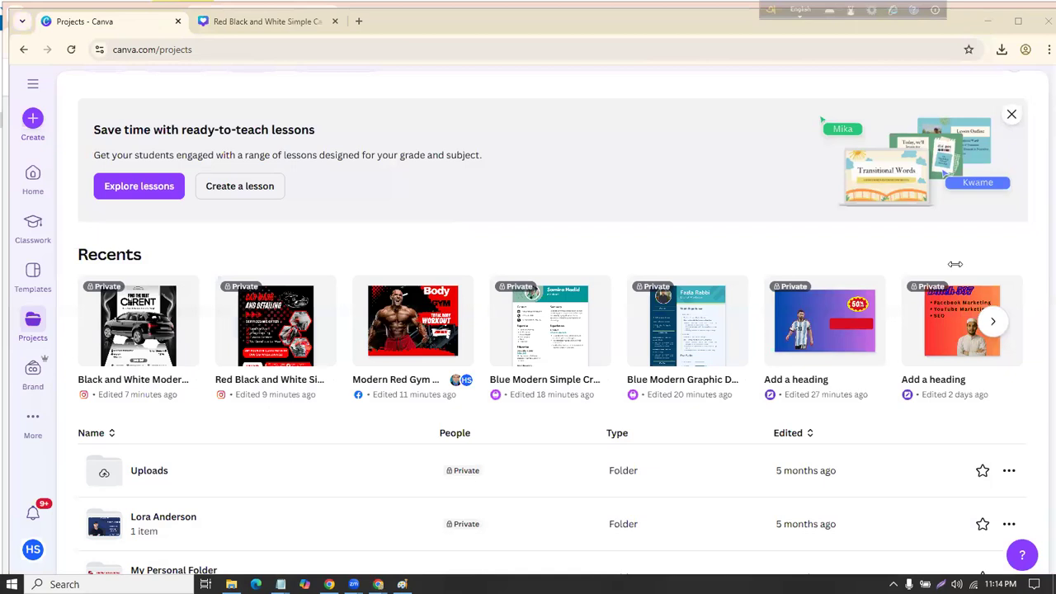
Step: Scroll down the Projects list to the older Travel and Car Rent Instagram posts
scroll(349, 242, "down", 4)
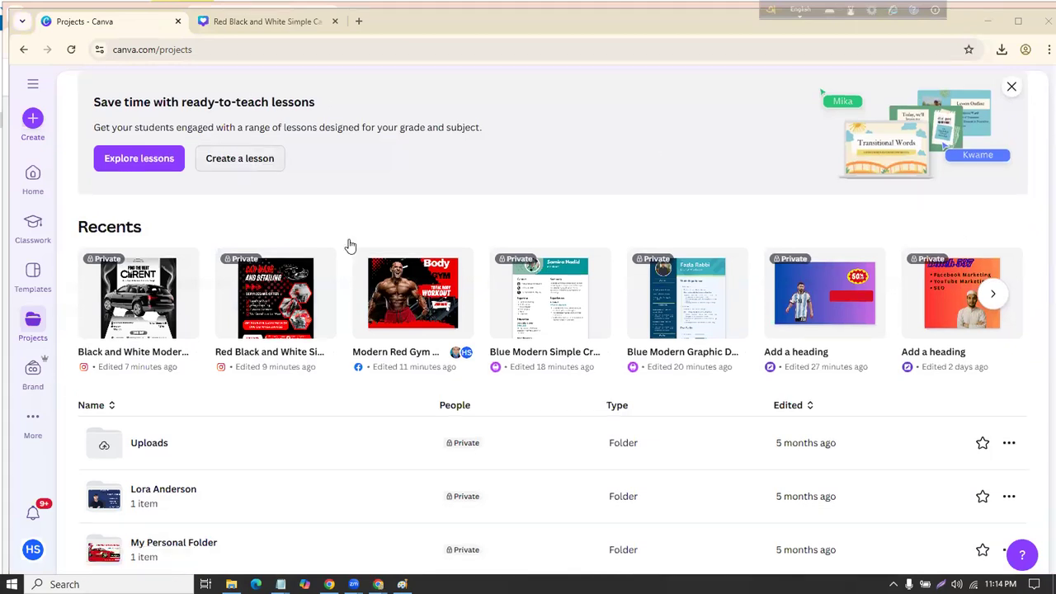
scroll(288, 214, "down", 4)
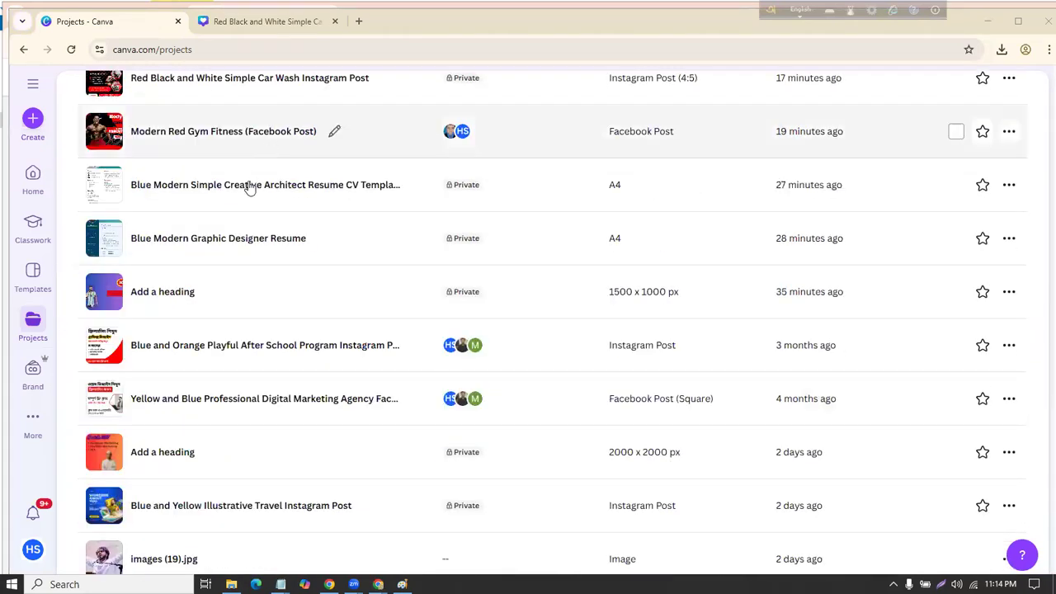
scroll(259, 203, "down", 2)
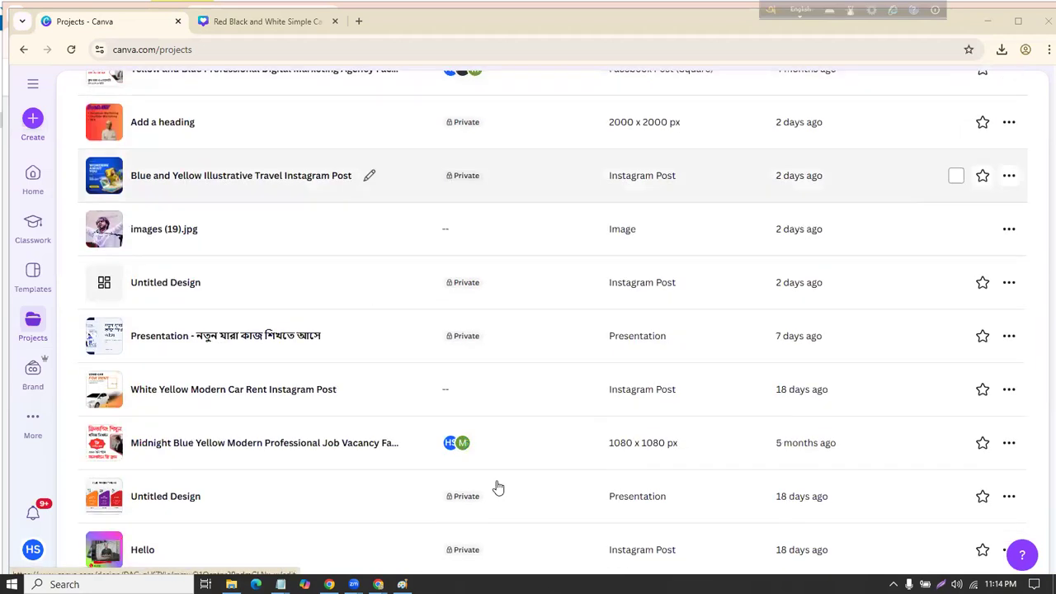
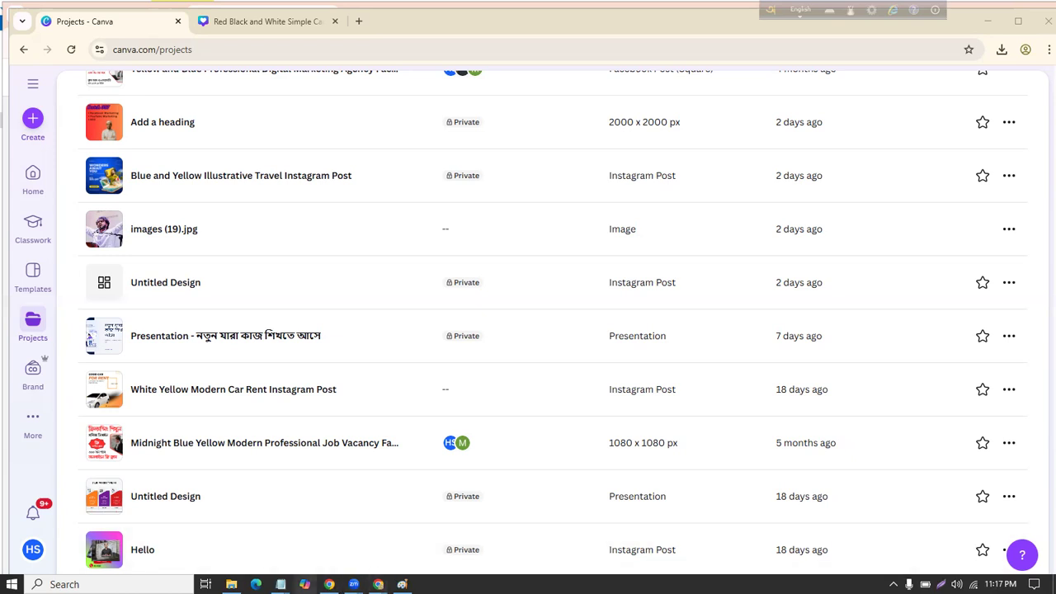
Step: Cycle through the Class-2.txt and Form.txt Notepad notes, ending on the Untitled notes with helpline numbers
mouse_move(281, 585)
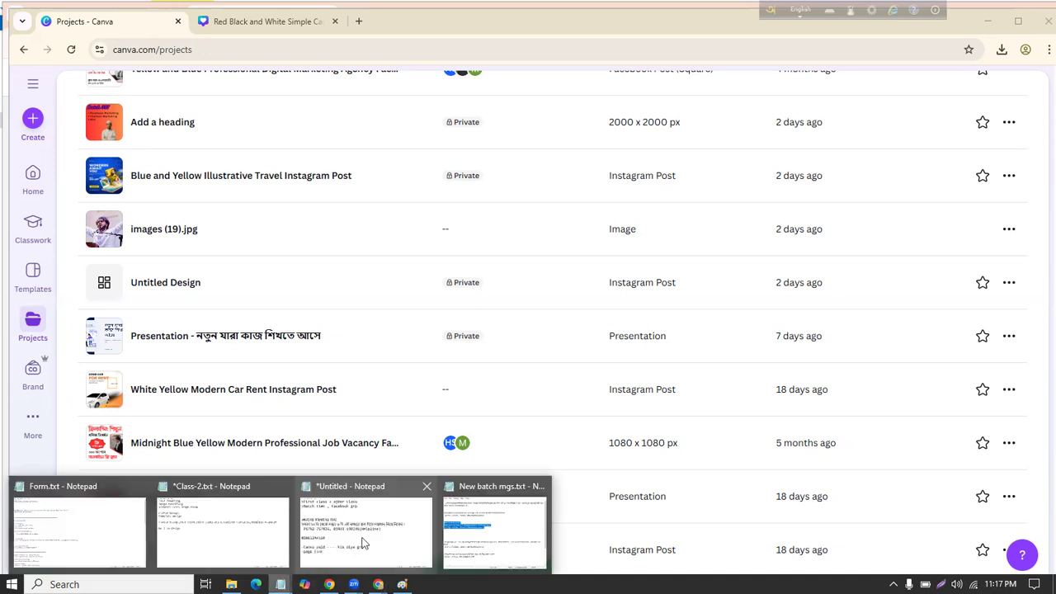
left_click(230, 515)
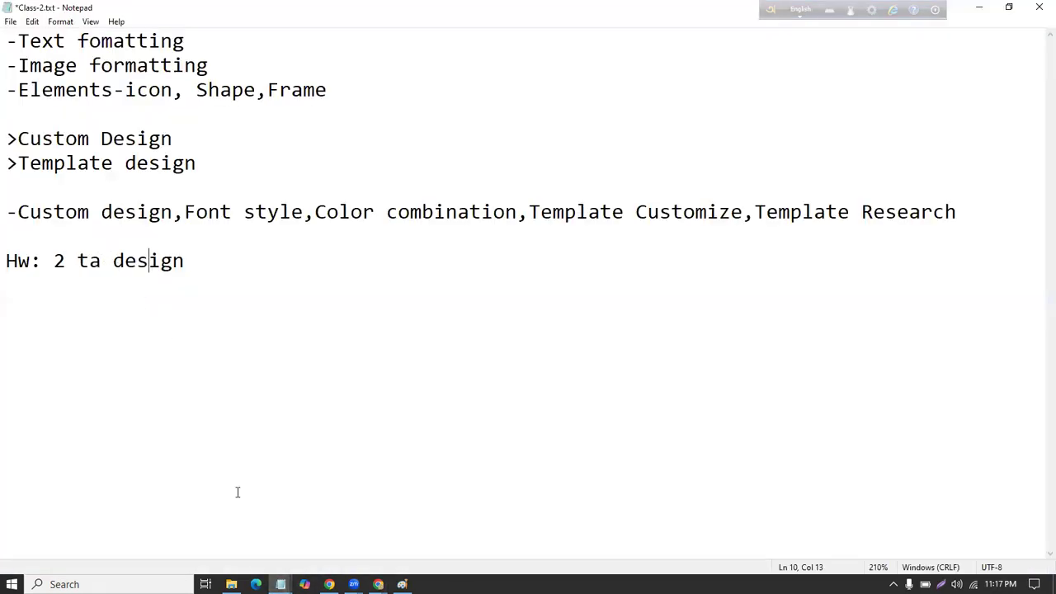
mouse_move(281, 584)
left_click(83, 528)
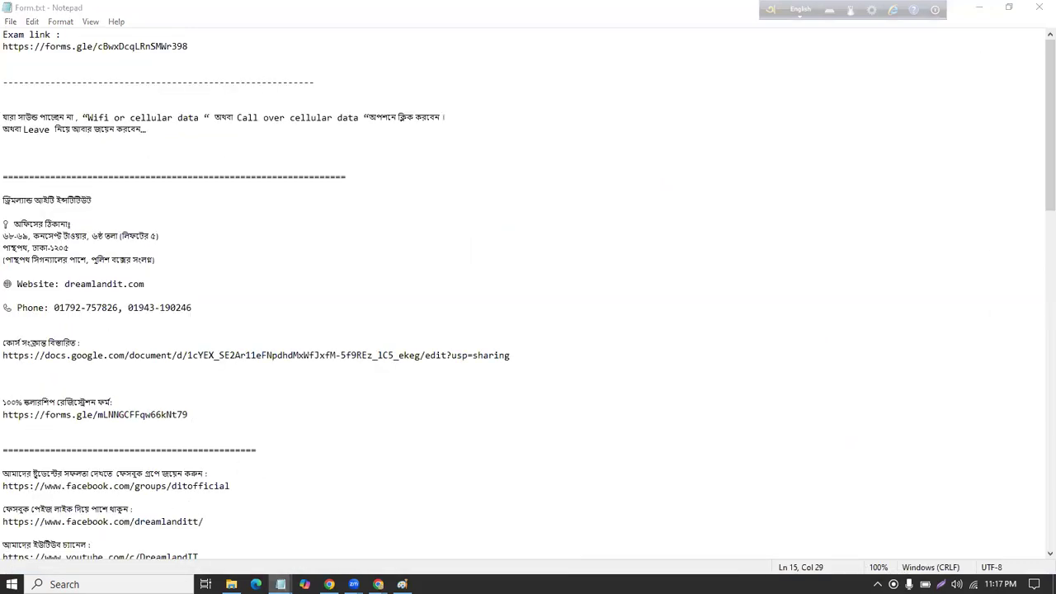
mouse_move(280, 584)
left_click(405, 535)
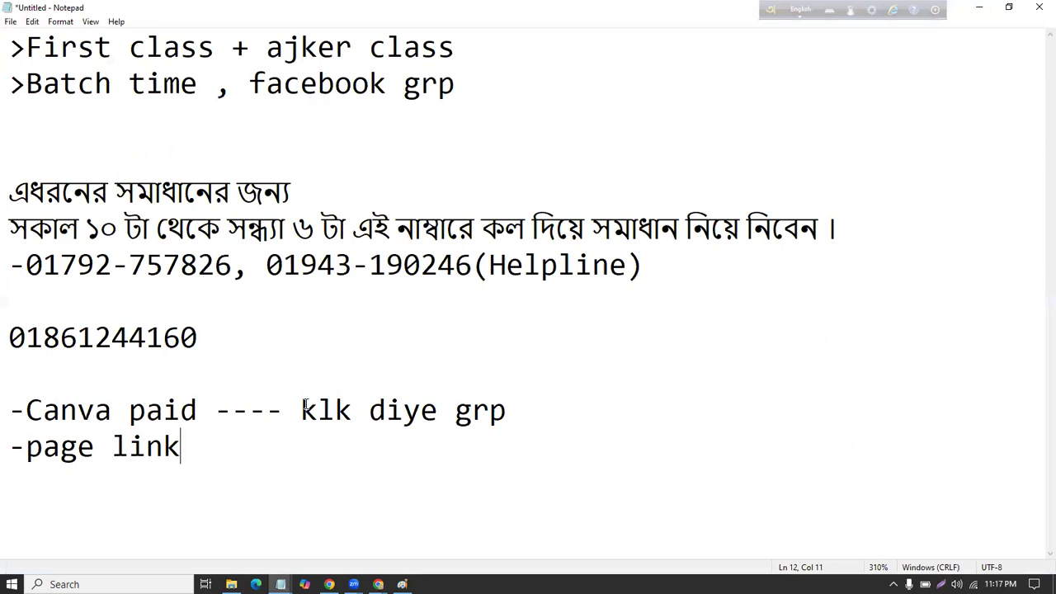
Step: Select the standalone contact number line below the helpline numbers and copy it
left_click_drag(7, 336, 243, 337)
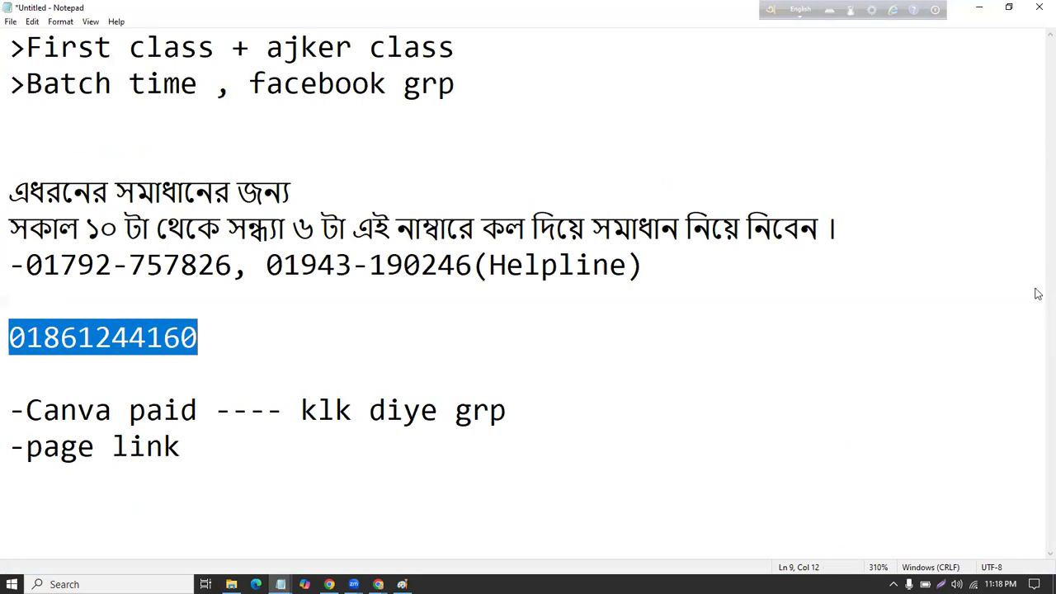
left_click(983, 249)
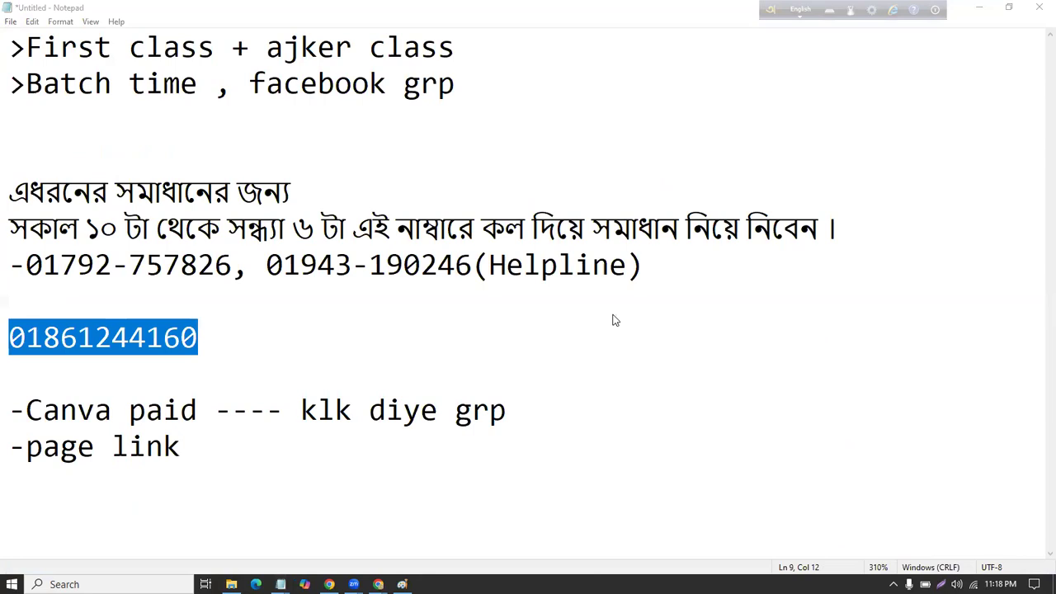
left_click(578, 322)
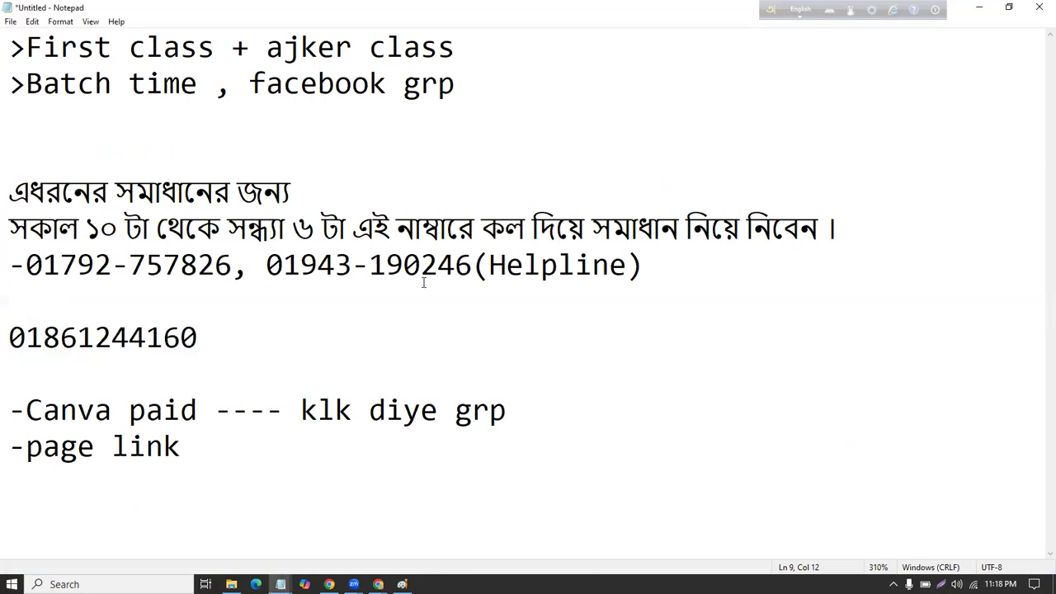
left_click_drag(6, 332, 250, 339)
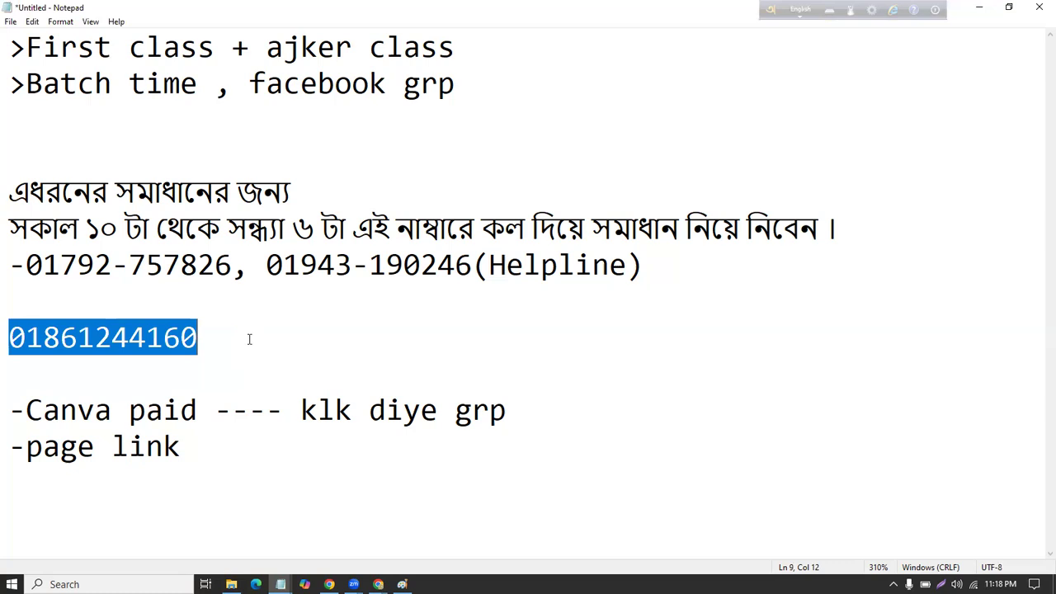
left_click(8, 312)
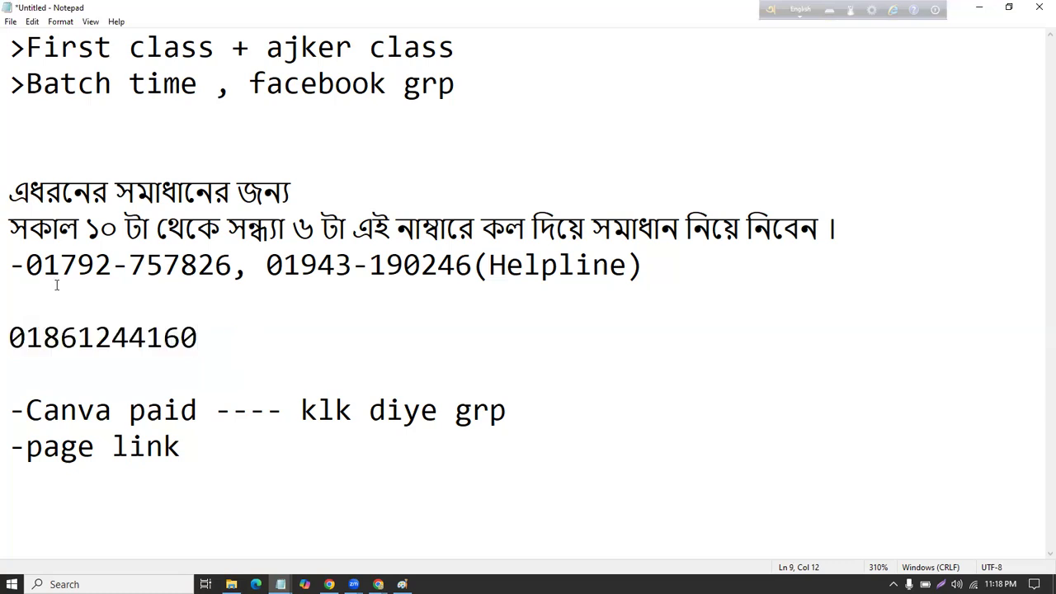
left_click_drag(8, 333, 96, 337)
left_click_drag(174, 336, 194, 330)
right_click(179, 325)
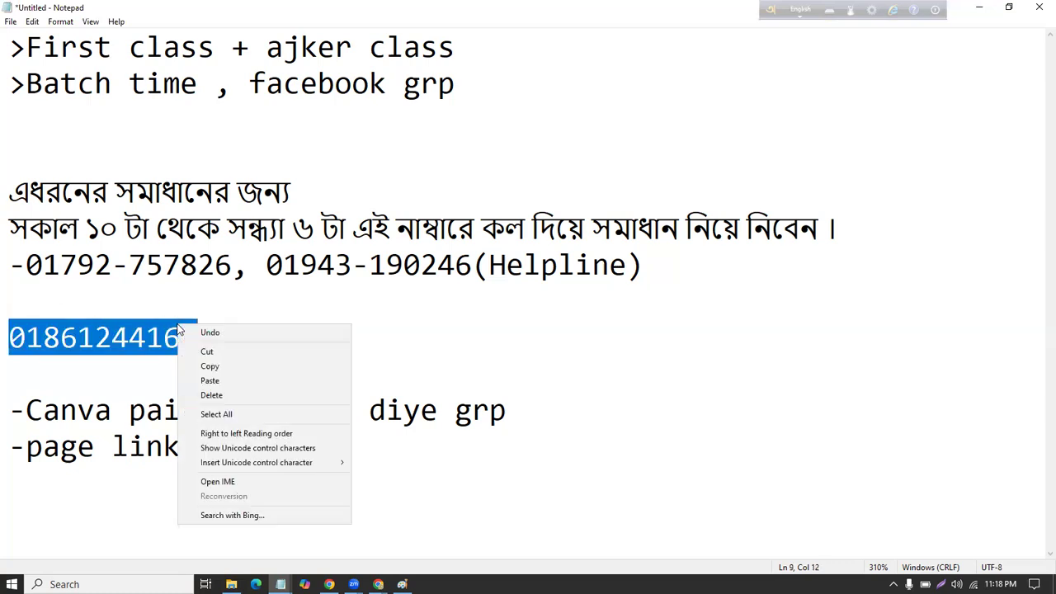
left_click(209, 366)
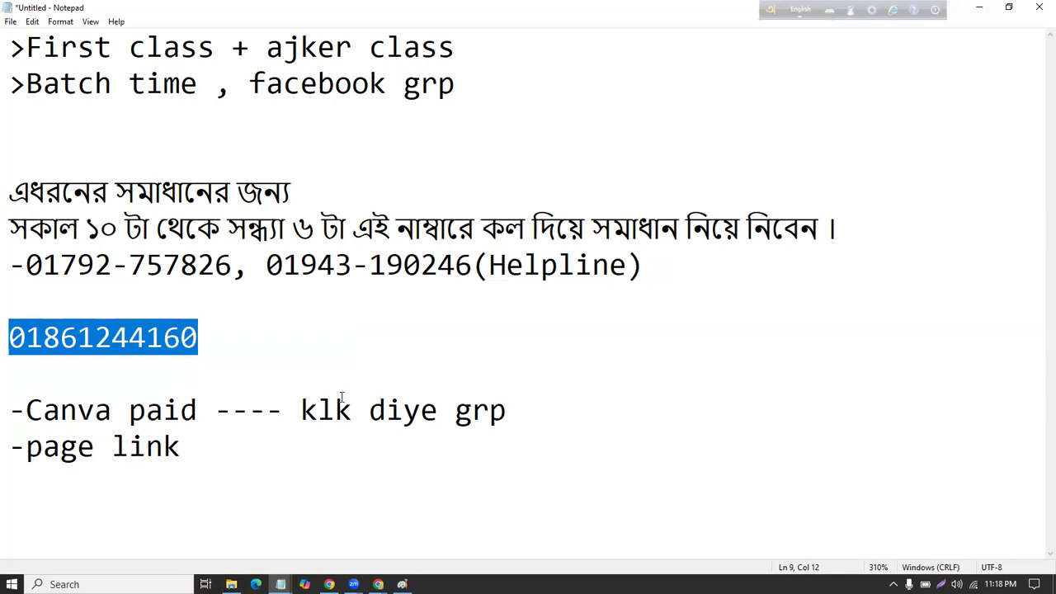